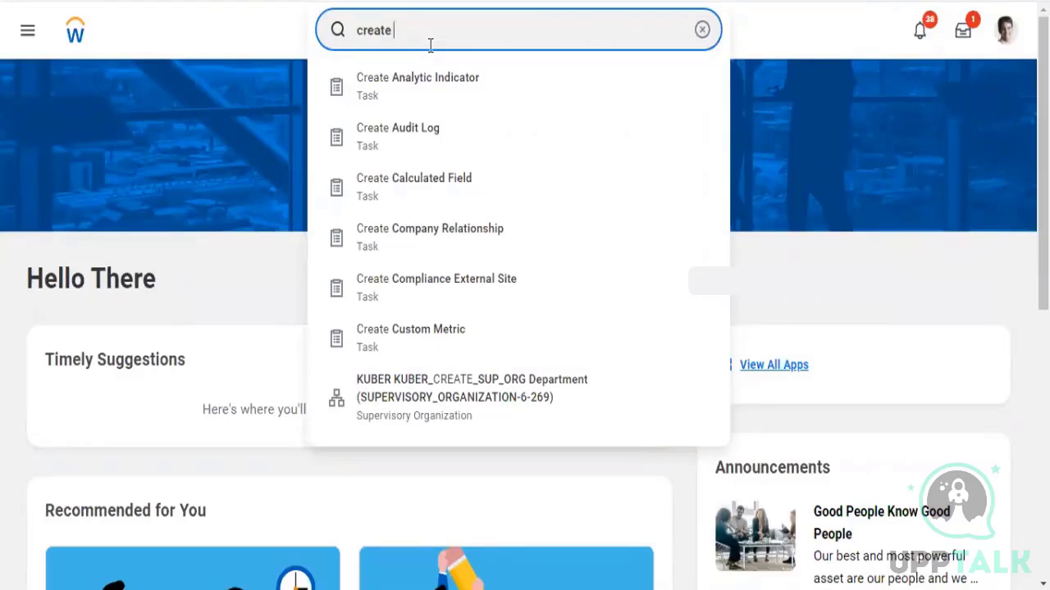
Search for and open the Create Custom Report task
{"action": "type", "text": "custom report"}
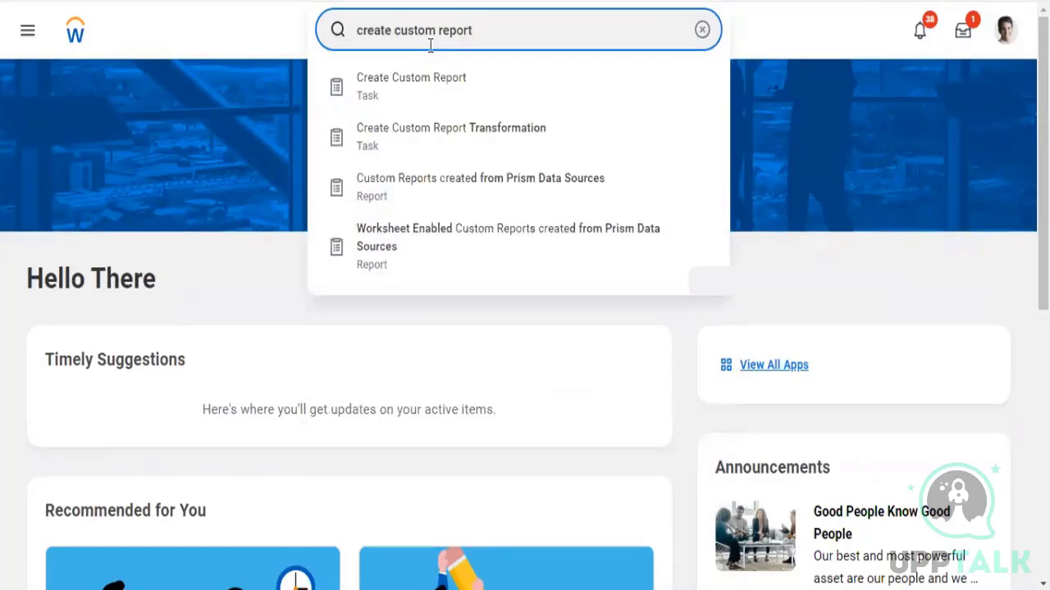
{"action": "key", "text": "Down"}
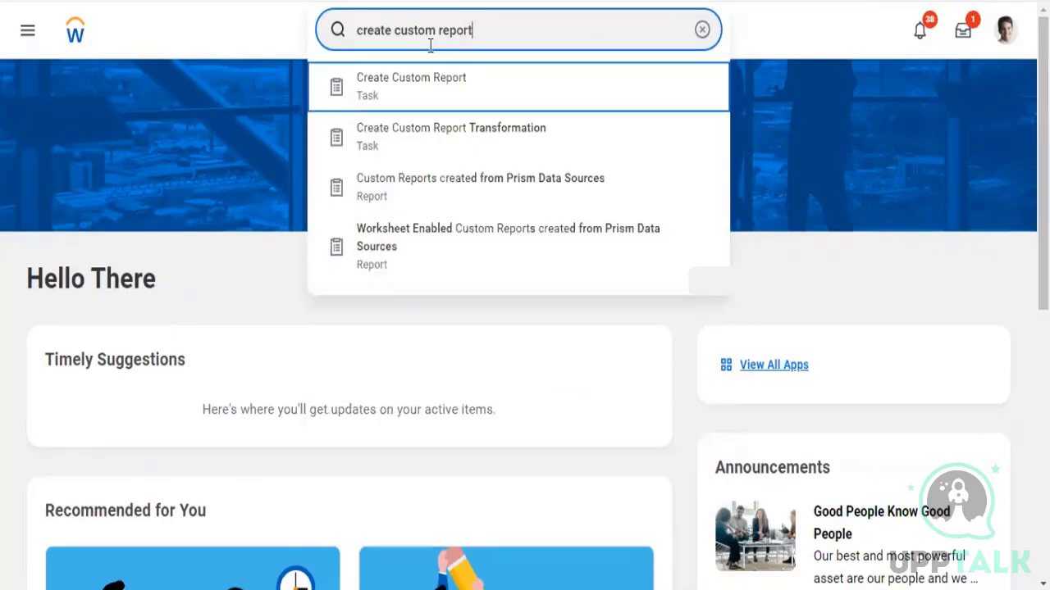
{"action": "left_click", "coordinate": [397, 92]}
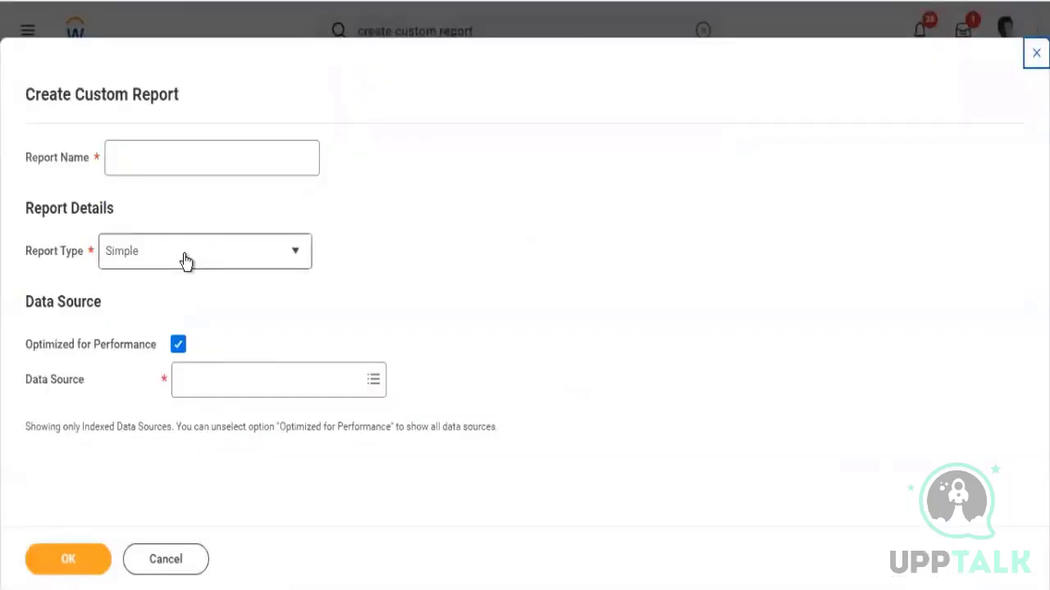
Set the report type to Advanced and choose Workers for HCM Reporting as the data source
{"action": "left_click", "coordinate": [185, 261]}
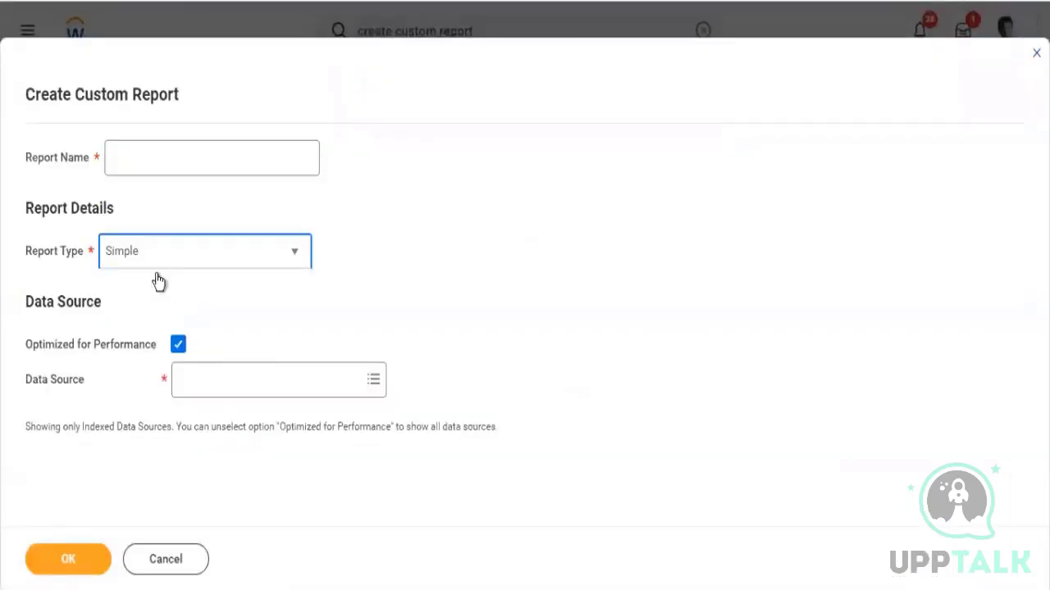
{"action": "left_click", "coordinate": [138, 319]}
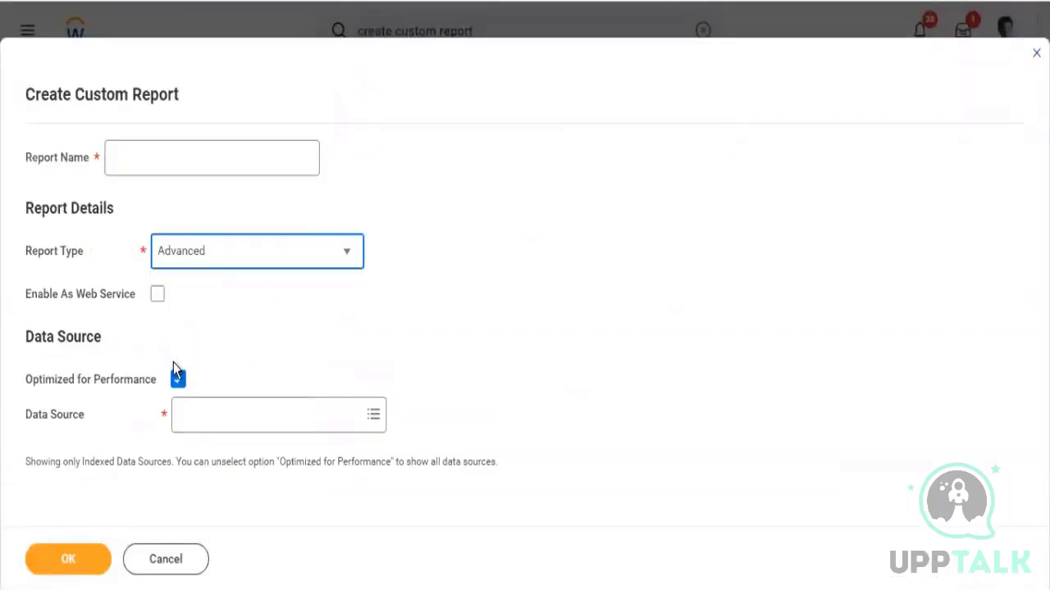
{"action": "left_click", "coordinate": [201, 428]}
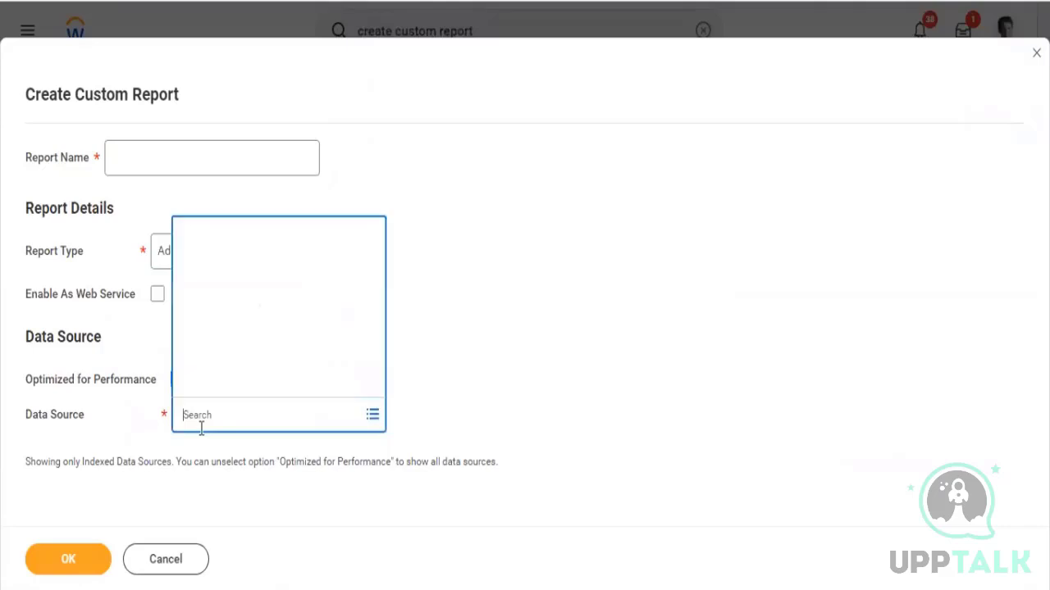
{"action": "type", "text": "worker"}
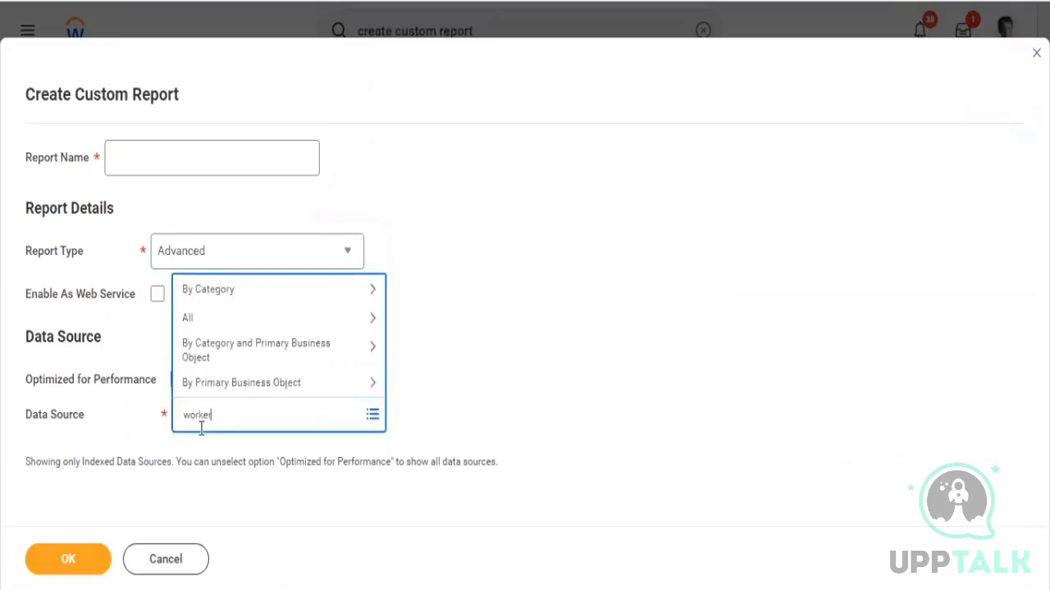
{"action": "type", "text": "s hcm repo"}
{"action": "key", "text": "Return"}
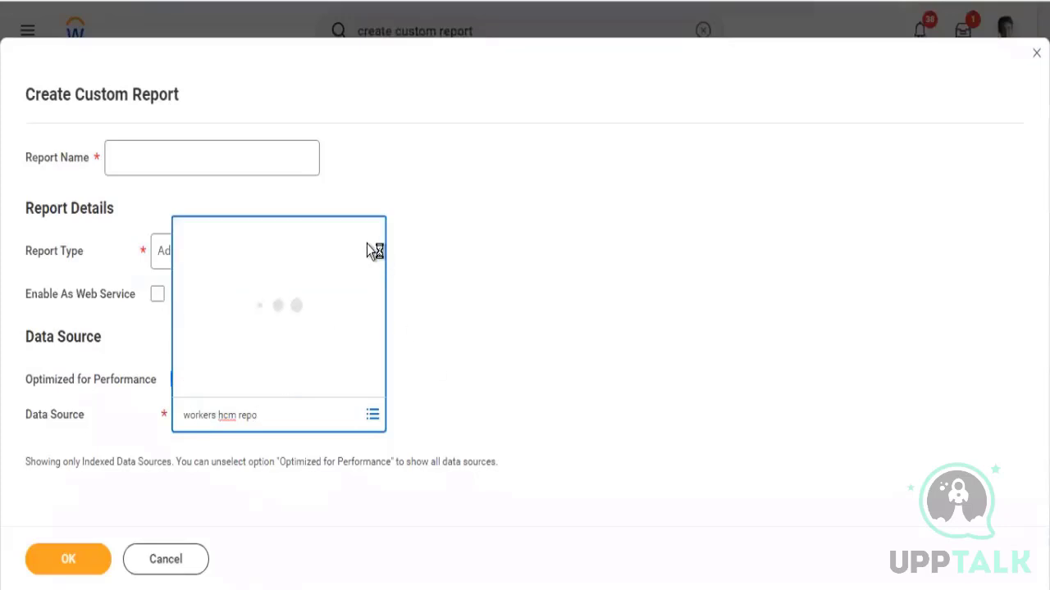
{"action": "left_click", "coordinate": [159, 150]}
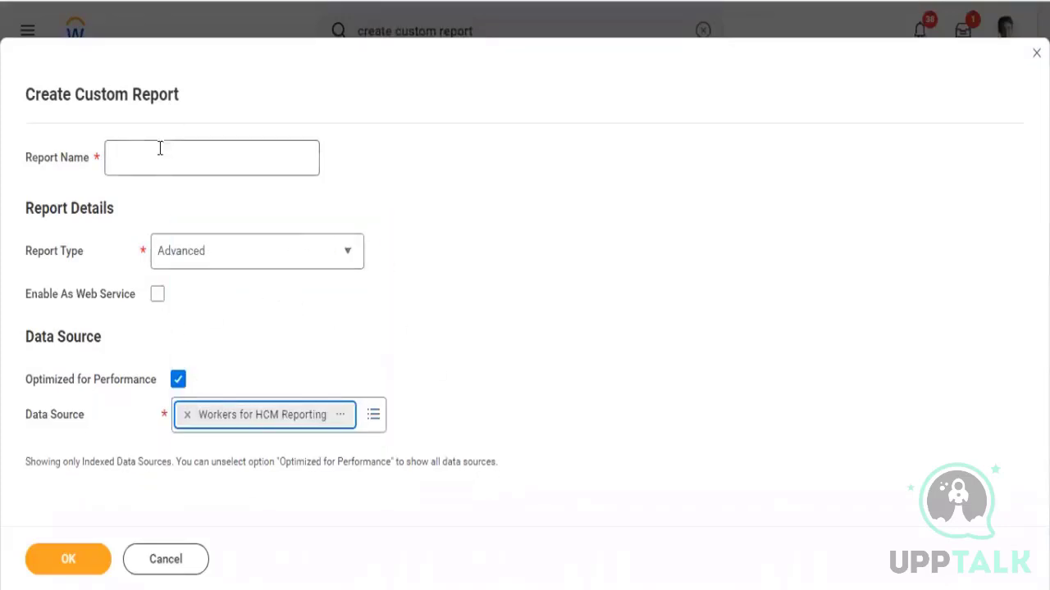
Start entering a report name
{"action": "type", "text": "Exa"}
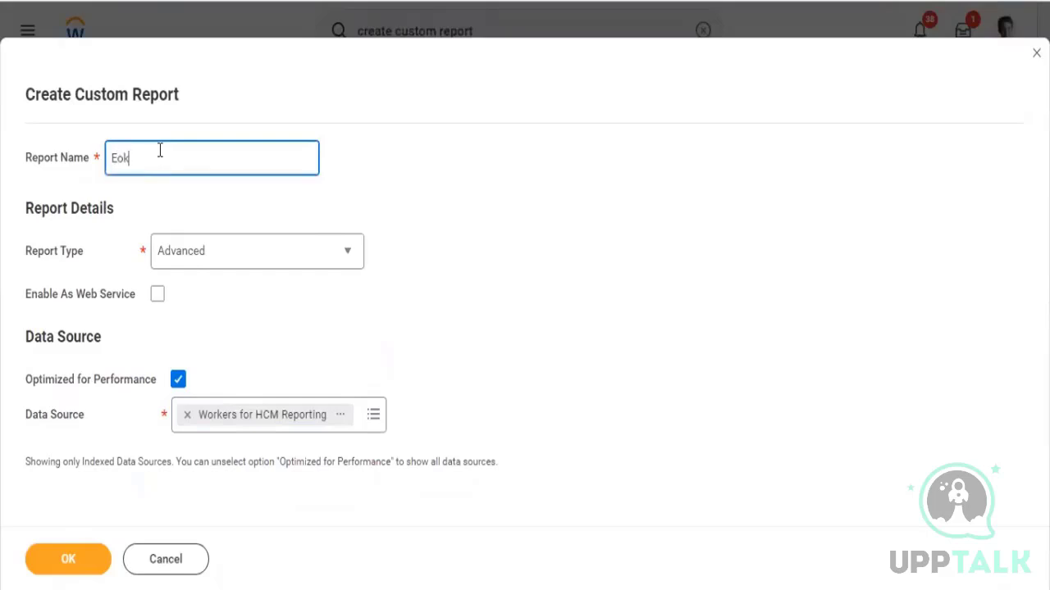
{"action": "key", "text": "BackSpace"}
{"action": "key", "text": "BackSpace"}
{"action": "key", "text": "BackSpace"}
{"action": "type", "text": "W"}
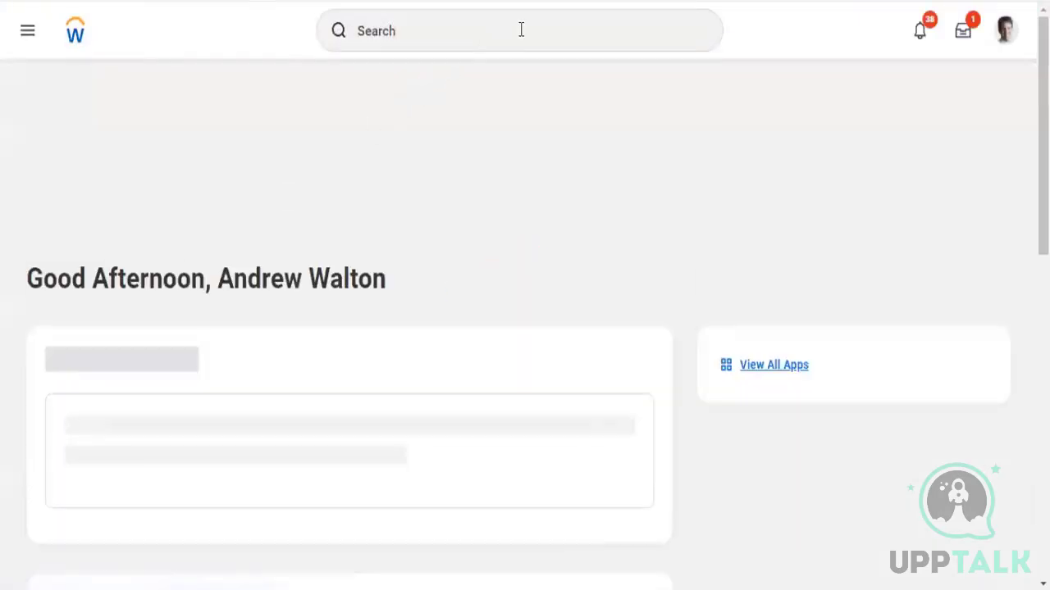
Search for and open the Start Proxy task
{"action": "left_click", "coordinate": [1005, 36]}
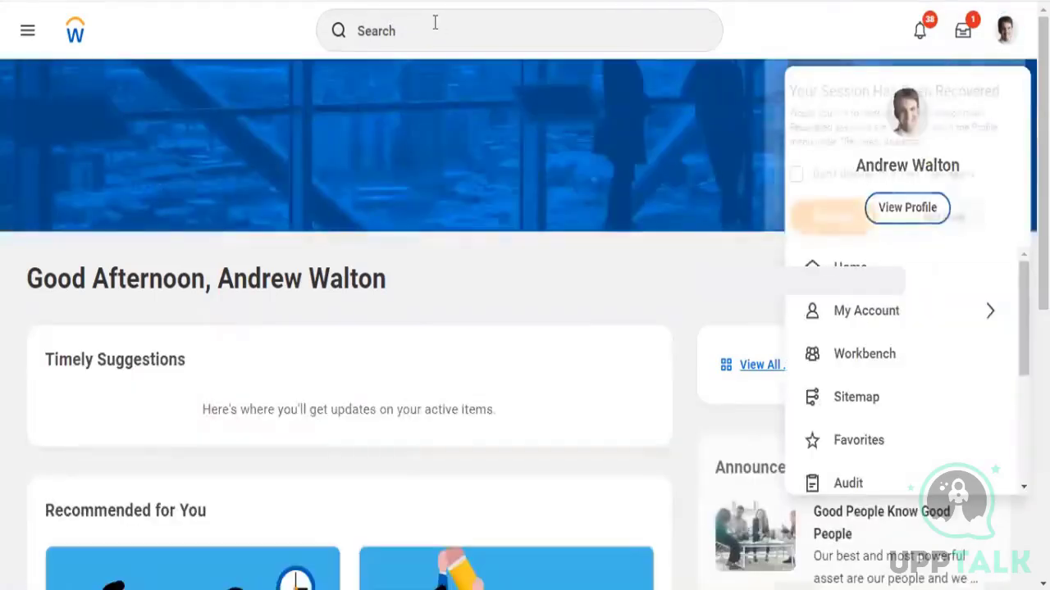
{"action": "left_click", "coordinate": [436, 28]}
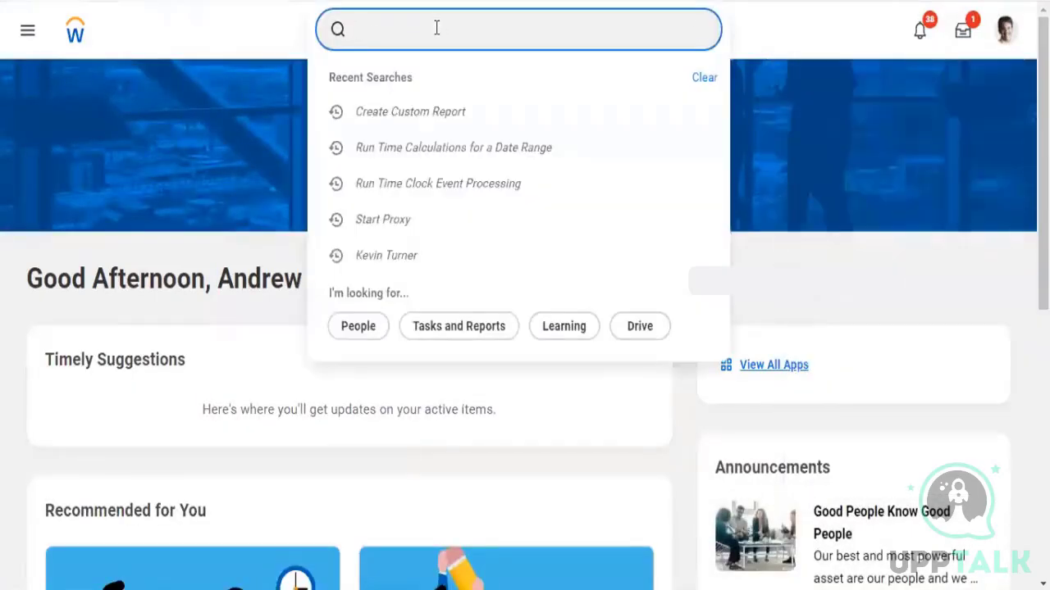
{"action": "type", "text": "start [rp"}
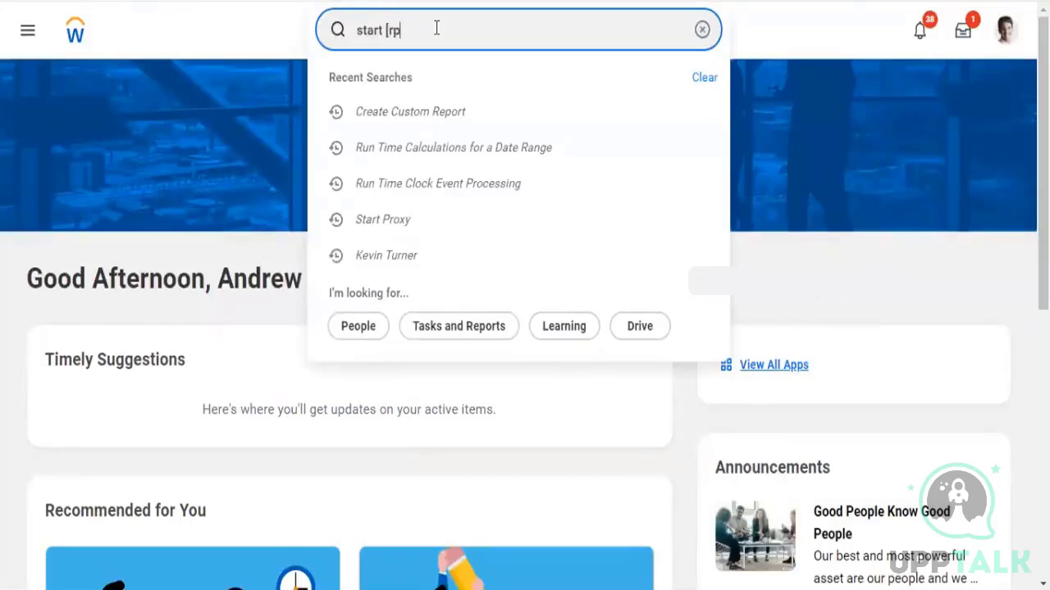
{"action": "key", "text": "BackSpace"}
{"action": "key", "text": "BackSpace"}
{"action": "key", "text": "BackSpace"}
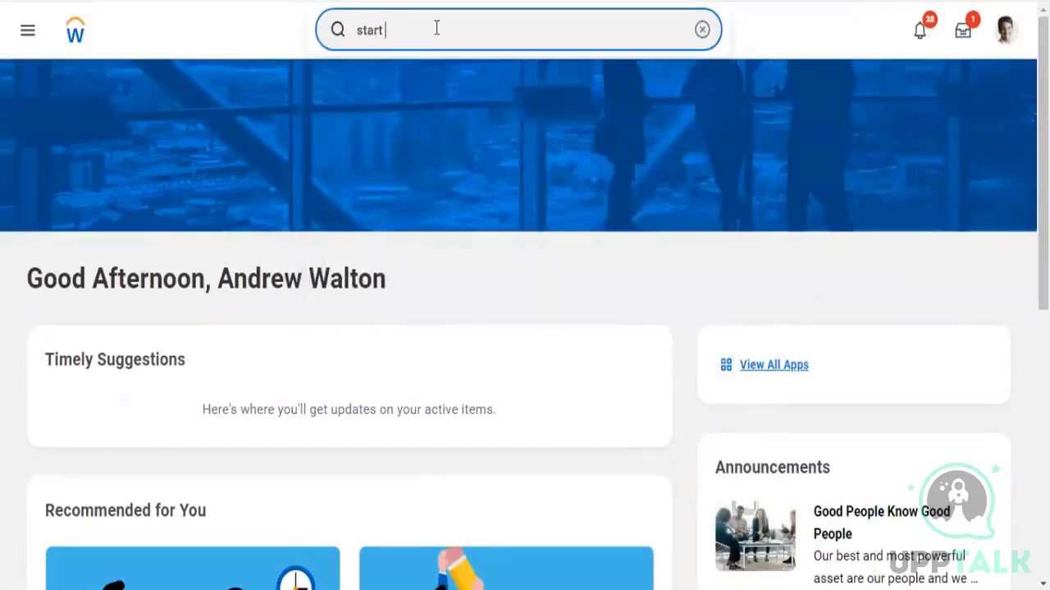
{"action": "type", "text": "proxy"}
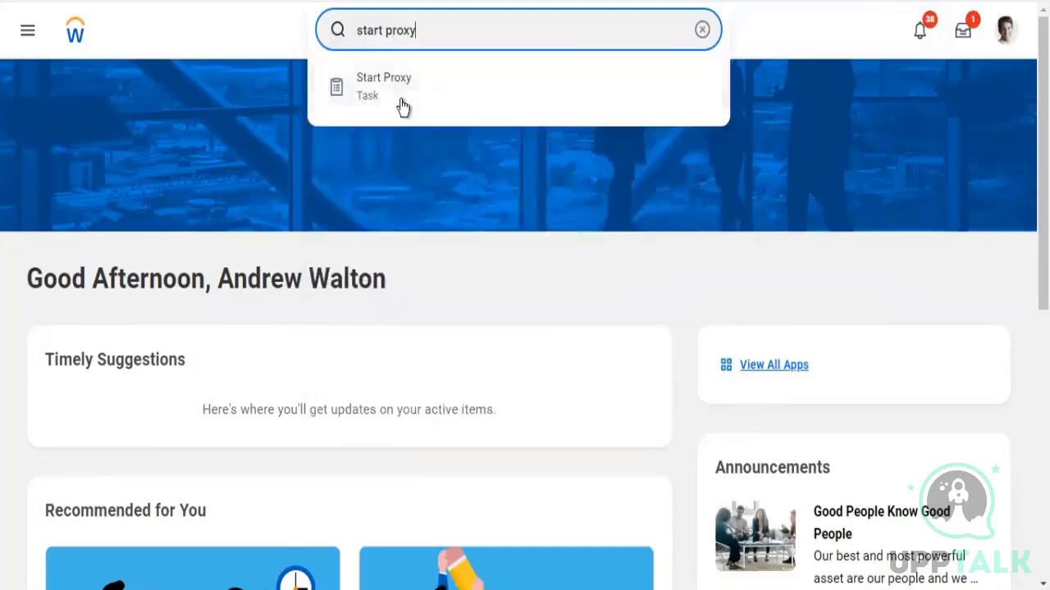
{"action": "left_click", "coordinate": [408, 102]}
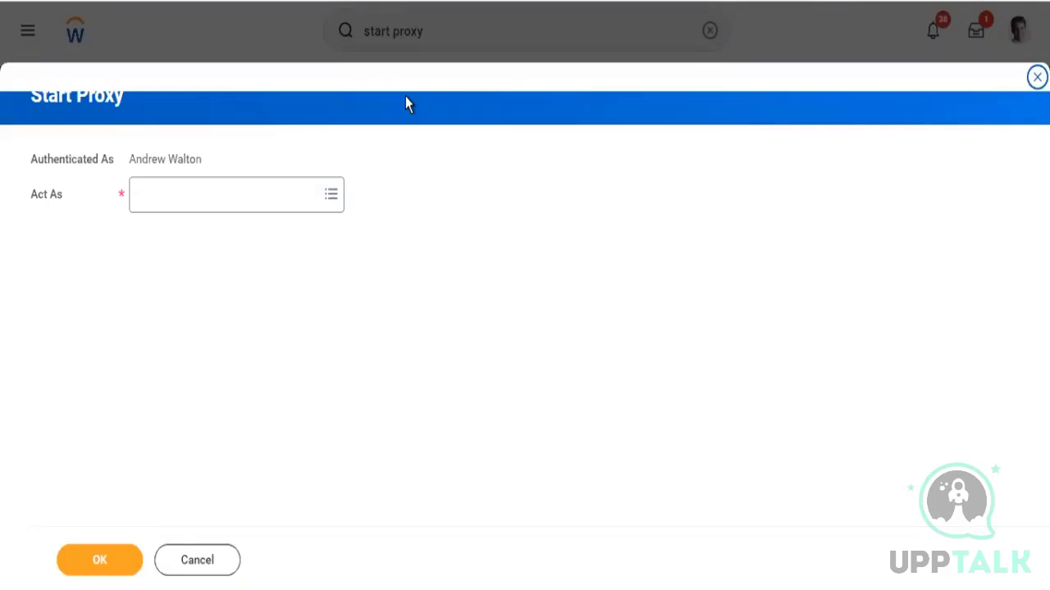
Start a proxy session acting as the chosen worker, entering the person's name in Act As
{"action": "left_click", "coordinate": [187, 202]}
{"action": "type", "text": "log"}
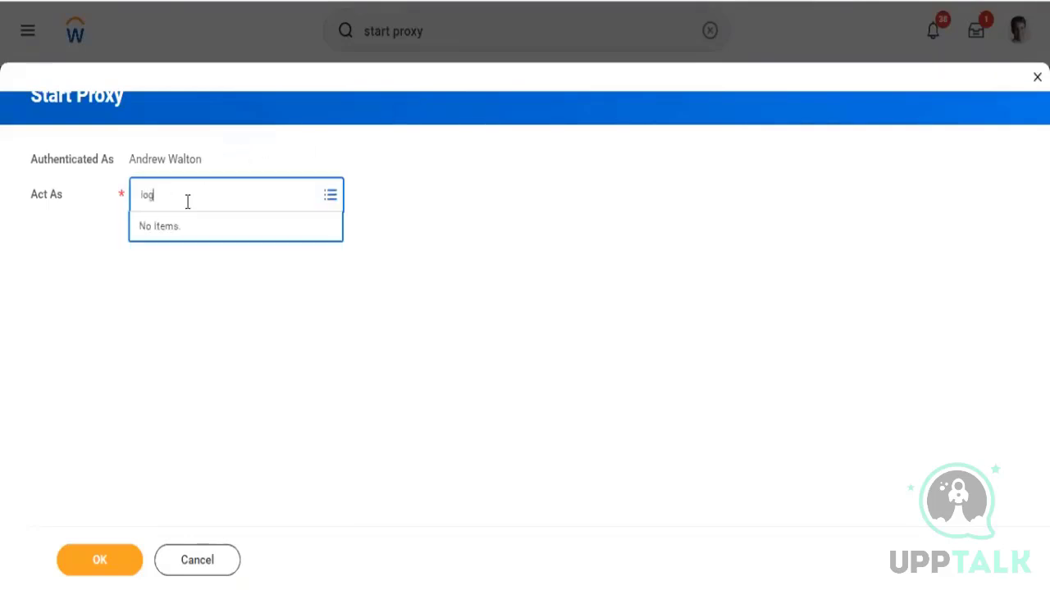
{"action": "type", "text": "an mcneil"}
{"action": "key", "text": "Return"}
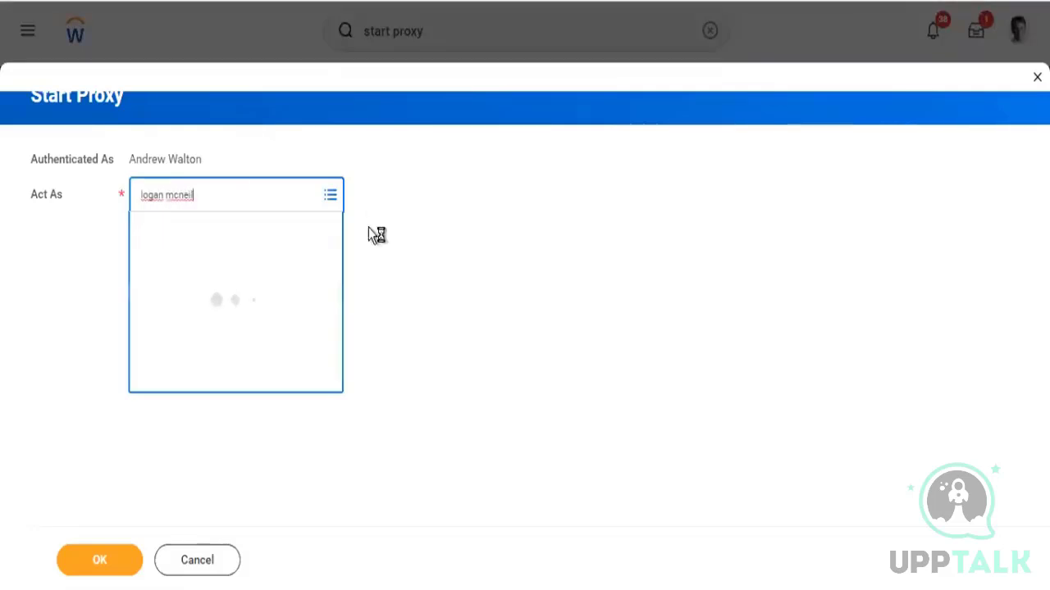
{"action": "left_click", "coordinate": [100, 563]}
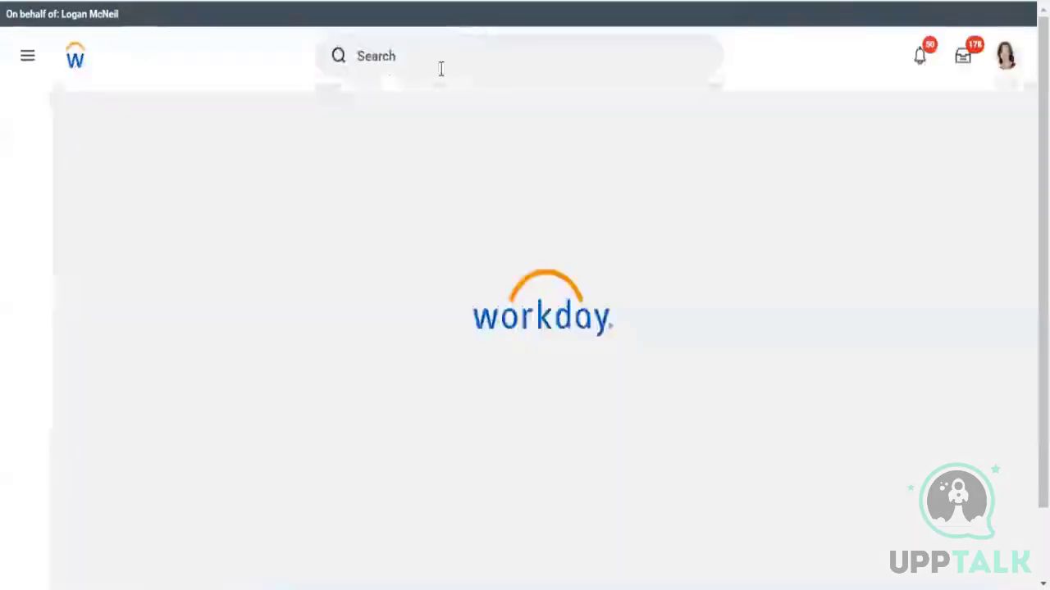
Search for and open the Create Custom Report task
{"action": "left_click", "coordinate": [441, 69]}
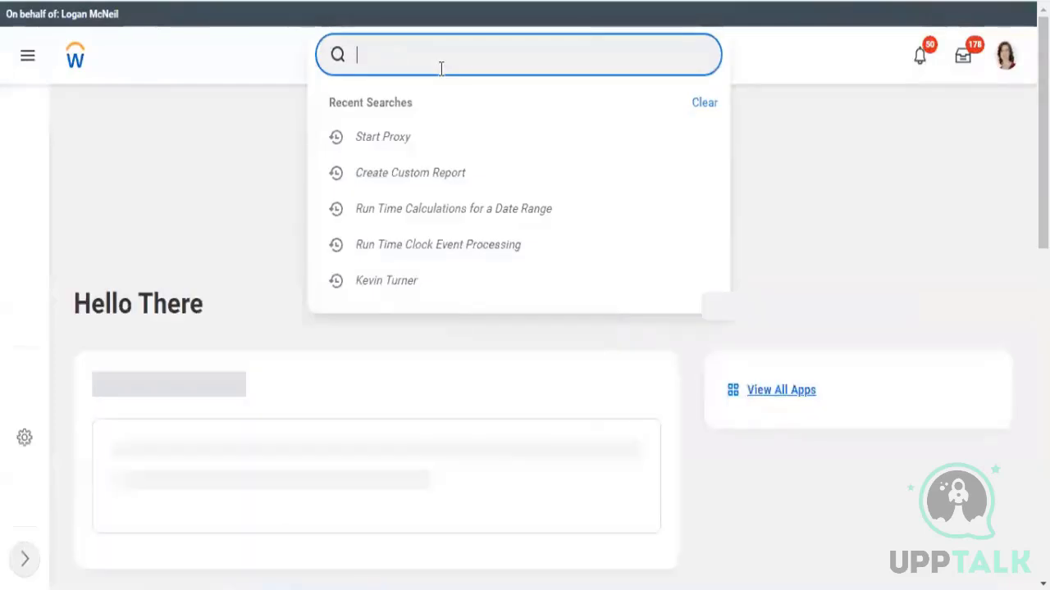
{"action": "type", "text": "create"}
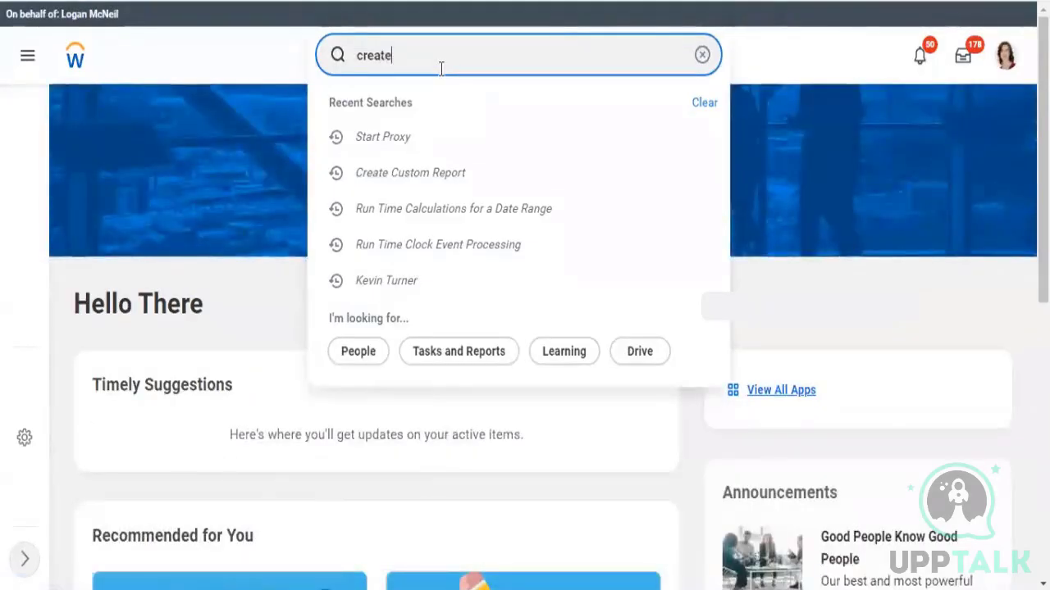
{"action": "type", "text": " c"}
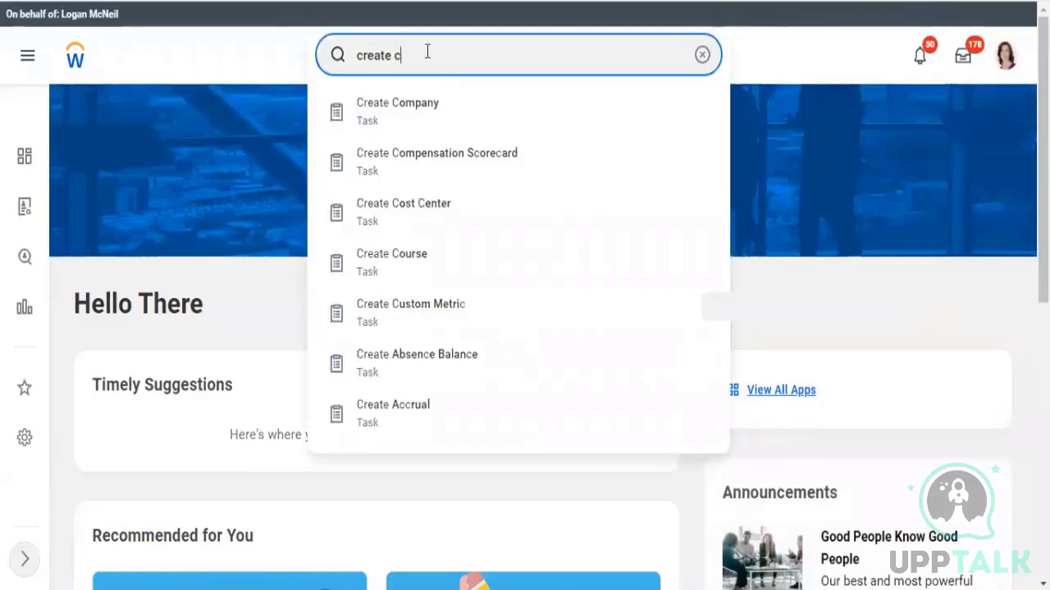
{"action": "type", "text": "ustom repo"}
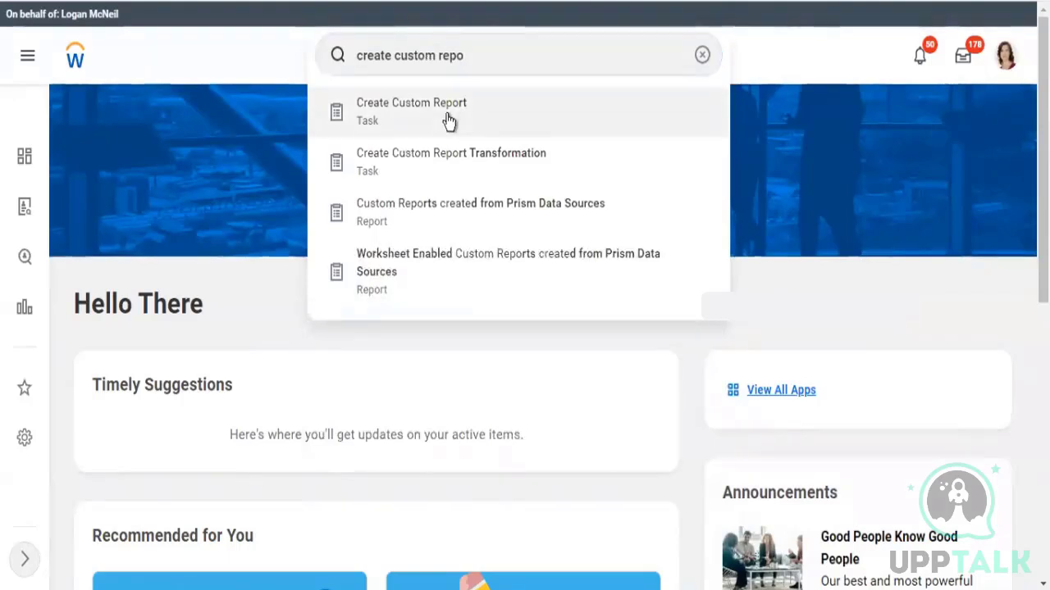
{"action": "left_click", "coordinate": [449, 121]}
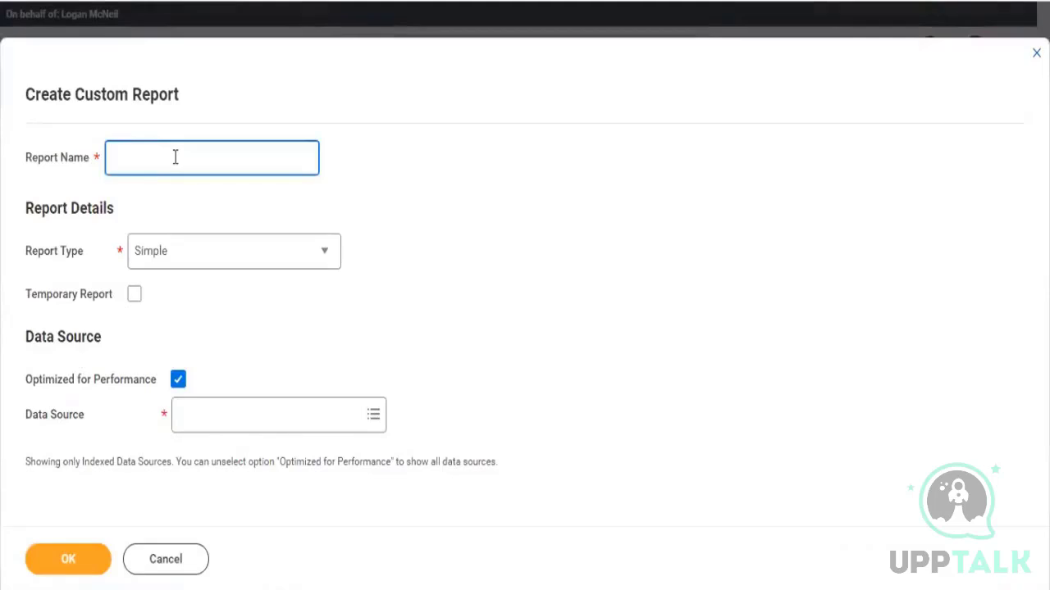
Name the report ZF - Worker Details and set its report type to Advanced
{"action": "type", "text": "ZF - Worker Details"}
{"action": "left_click", "coordinate": [224, 250]}
{"action": "left_click", "coordinate": [224, 250]}
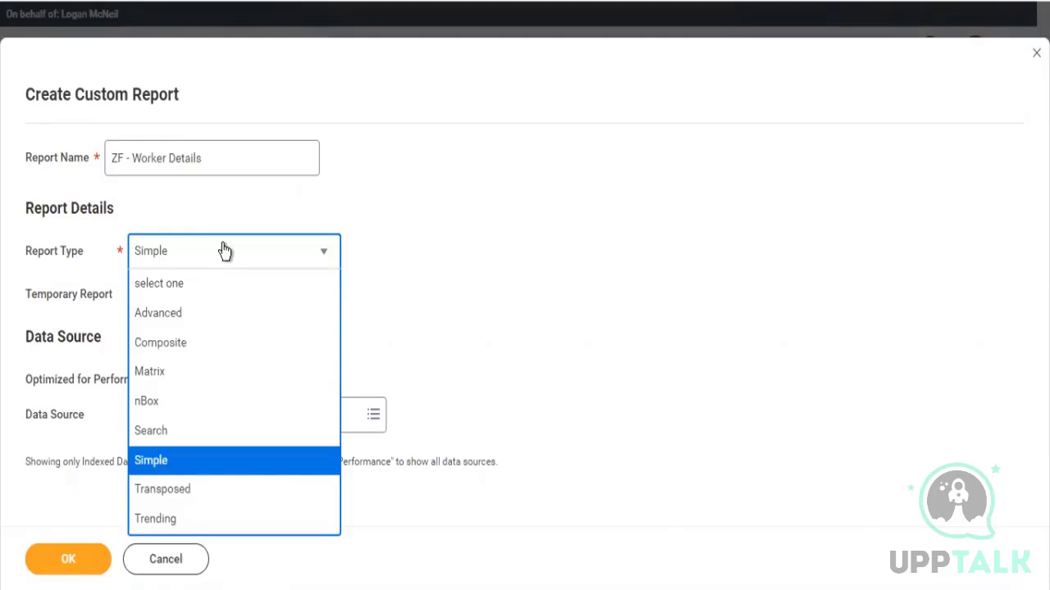
{"action": "left_click", "coordinate": [162, 323]}
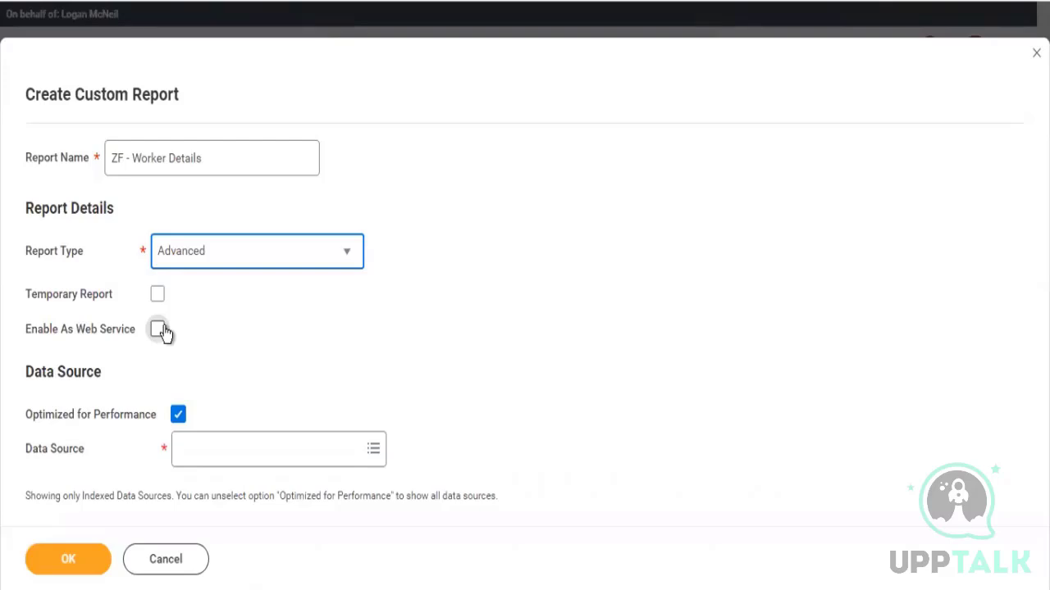
Choose Workers for HCM Reporting as the data source and confirm the new report
{"action": "left_click", "coordinate": [192, 452]}
{"action": "type", "text": "workers"}
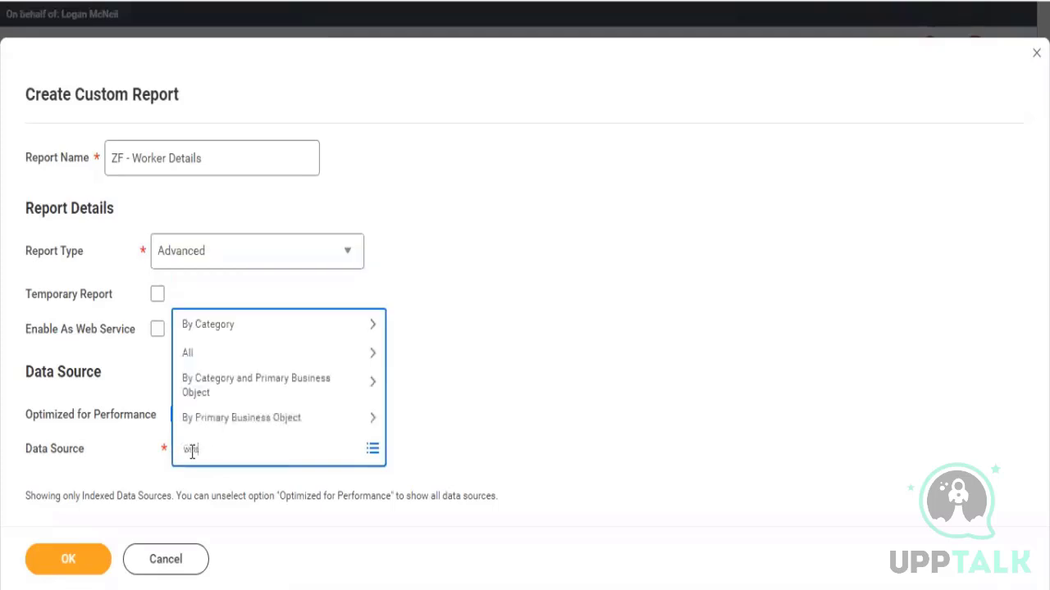
{"action": "type", "text": " hcm repor"}
{"action": "key", "text": "Return"}
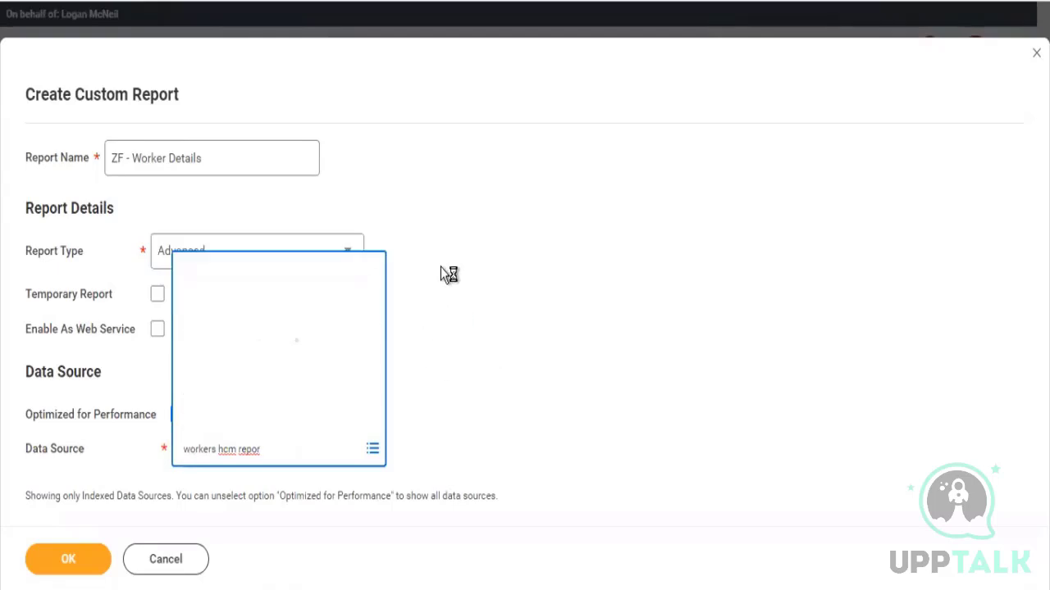
{"action": "left_click", "coordinate": [72, 560]}
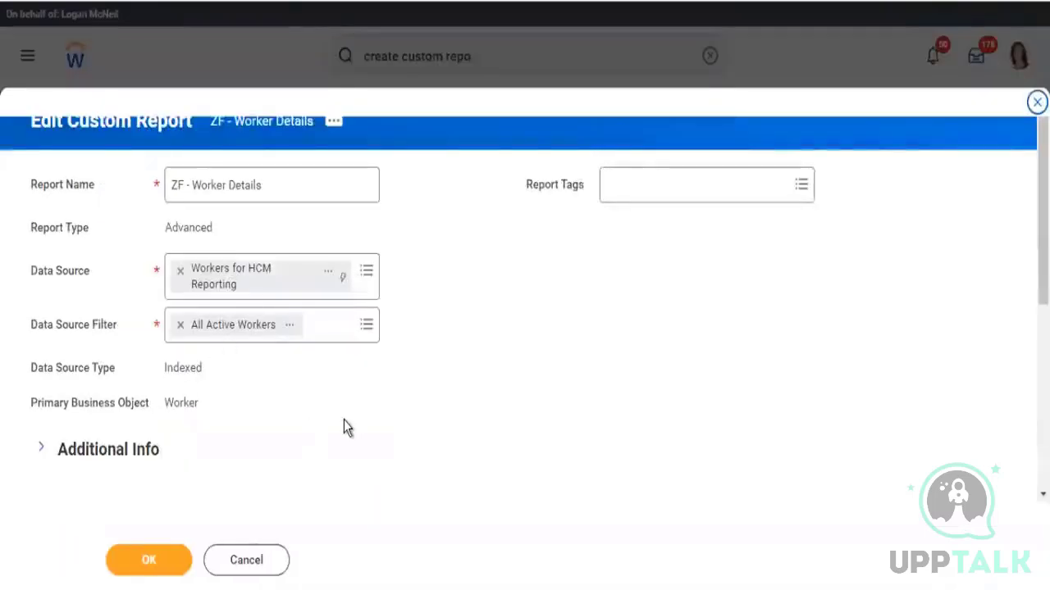
Set the first column's field to Worker and add a second column row
{"action": "scroll", "coordinate": [343, 426], "scroll_direction": "down", "scroll_amount": 5}
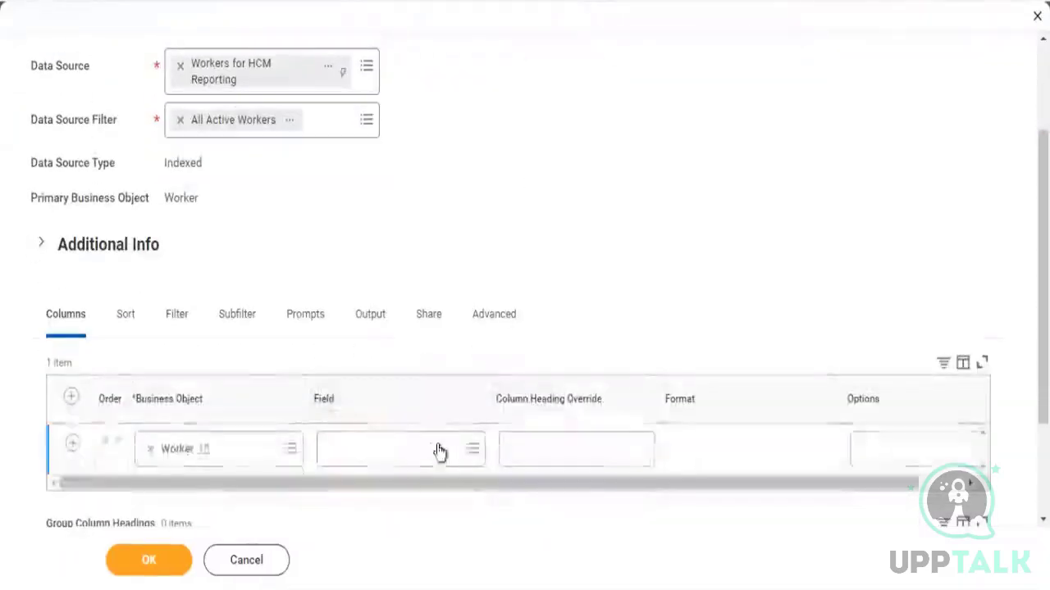
{"action": "left_click", "coordinate": [412, 457]}
{"action": "type", "text": "worker"}
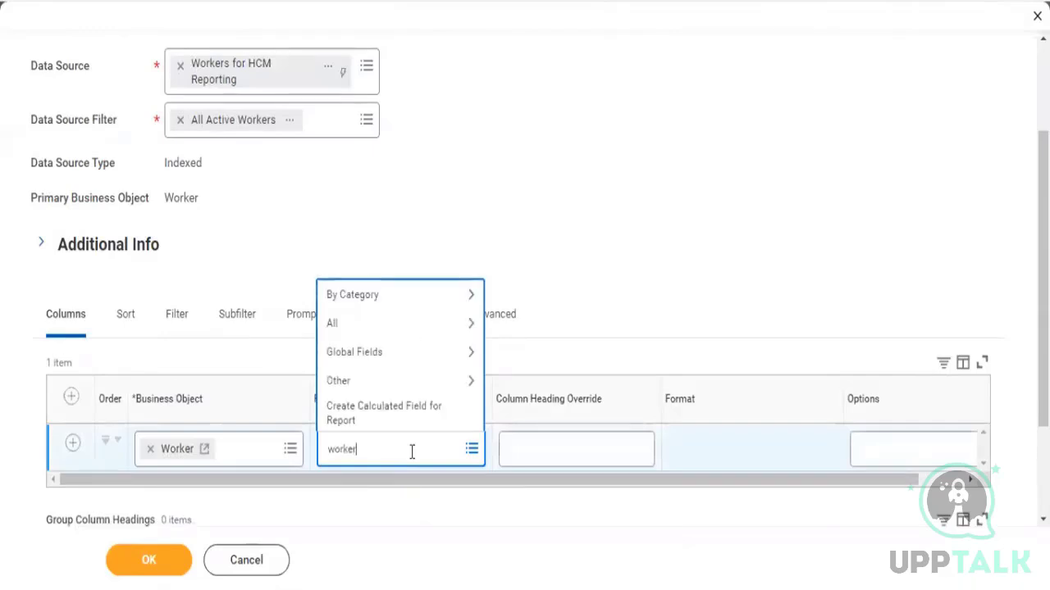
{"action": "key", "text": "Return"}
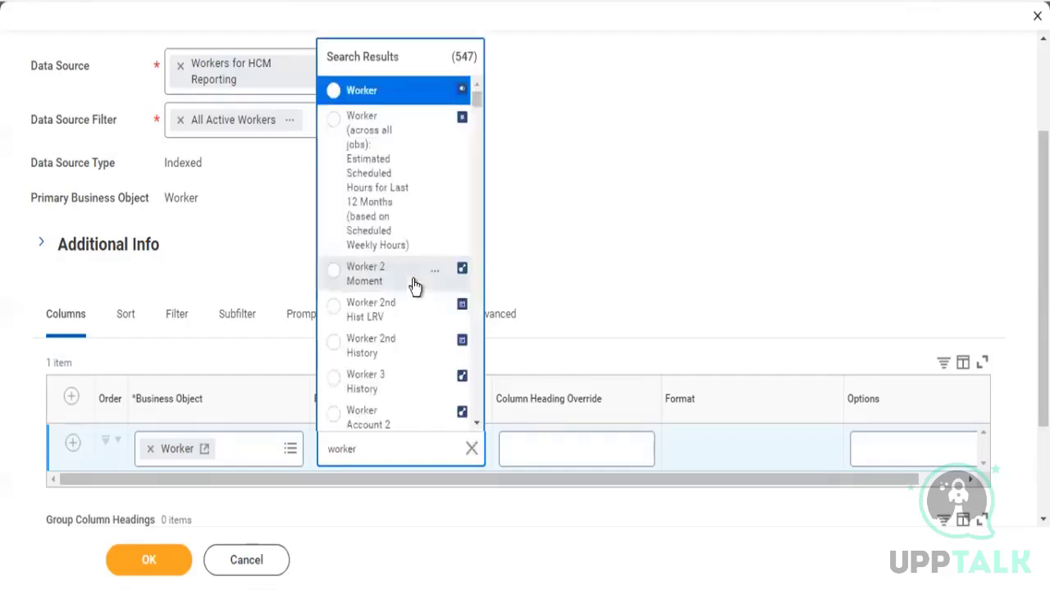
{"action": "left_click", "coordinate": [355, 93]}
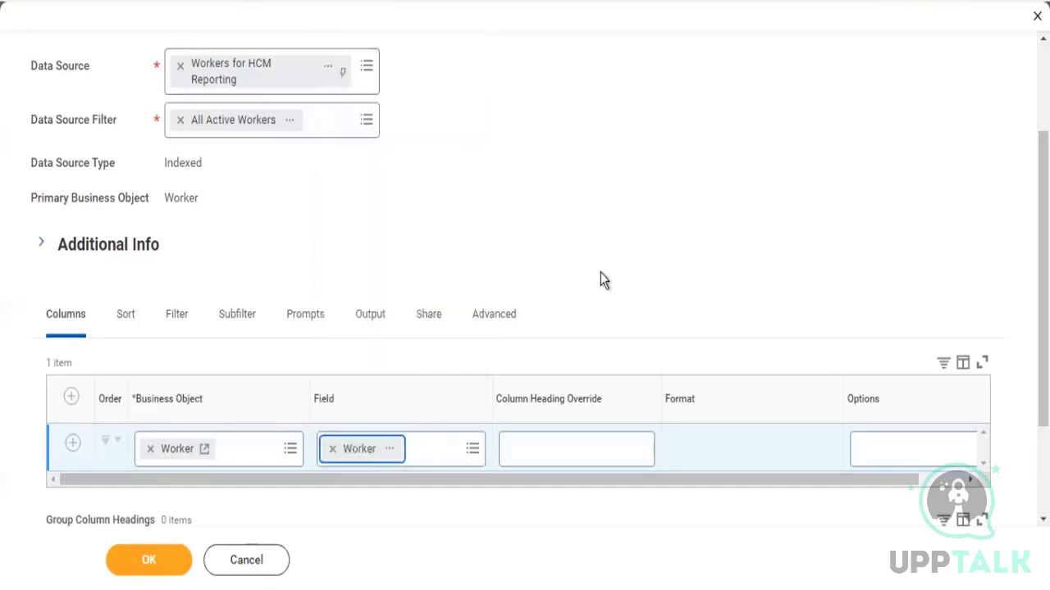
{"action": "left_click", "coordinate": [73, 445]}
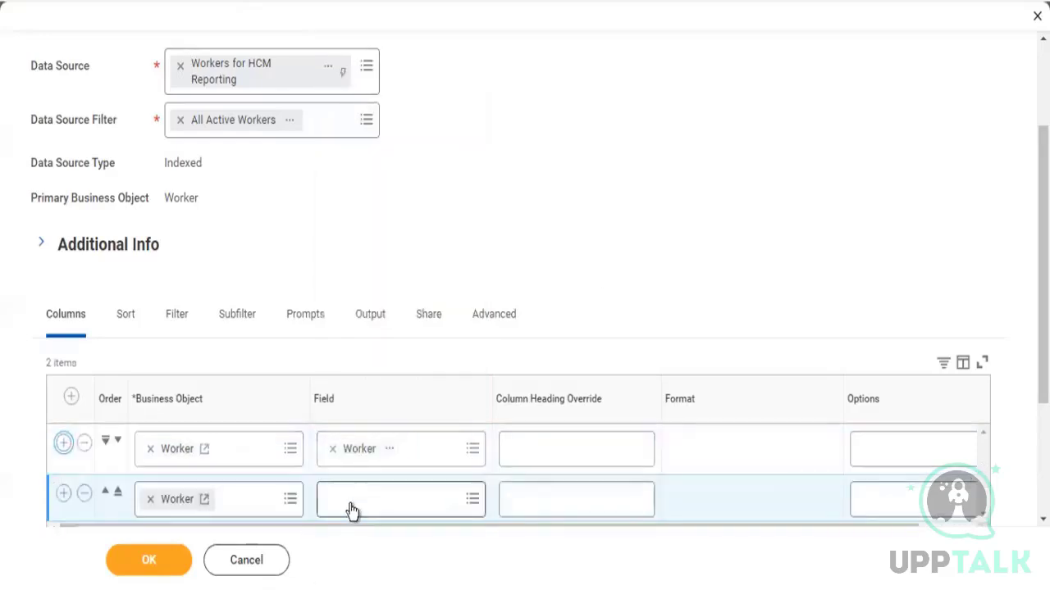
Set the second column's field to Position and confirm the report definition
{"action": "left_click", "coordinate": [351, 510]}
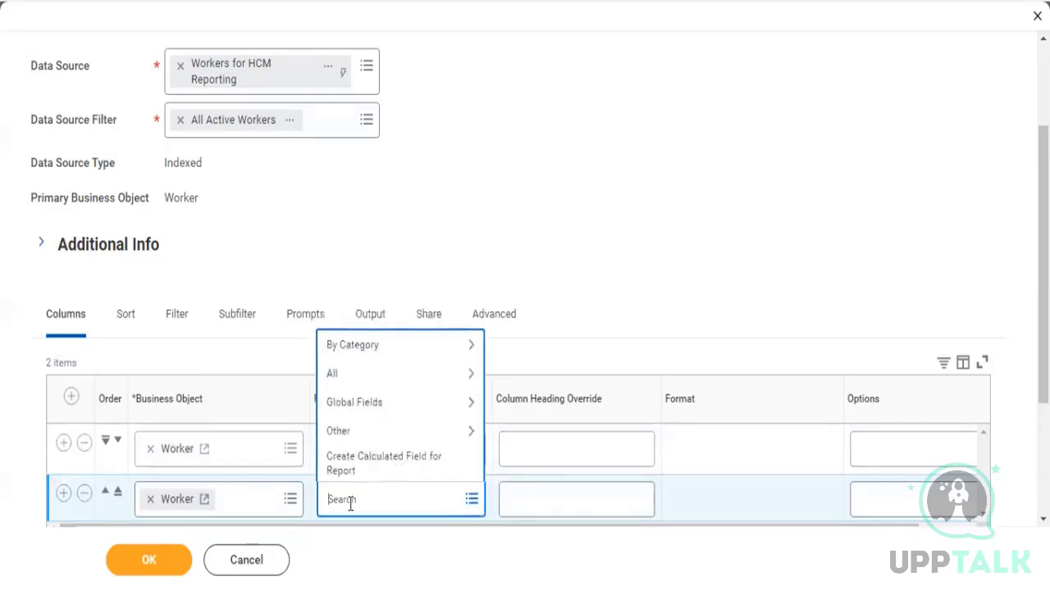
{"action": "type", "text": "podi"}
{"action": "type", "text": "tion"}
{"action": "key", "text": "Return"}
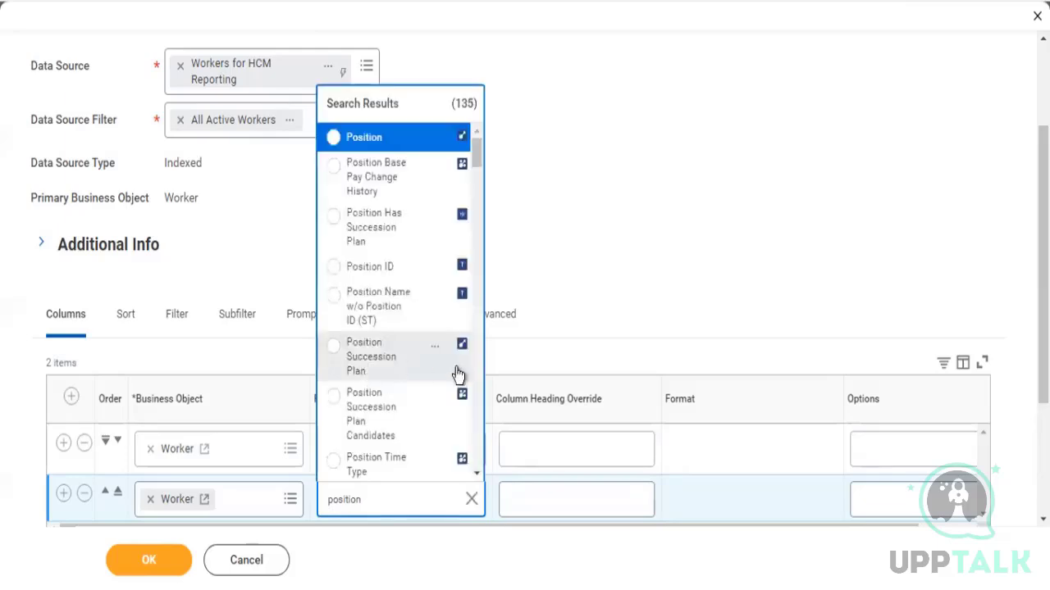
{"action": "left_click", "coordinate": [359, 141]}
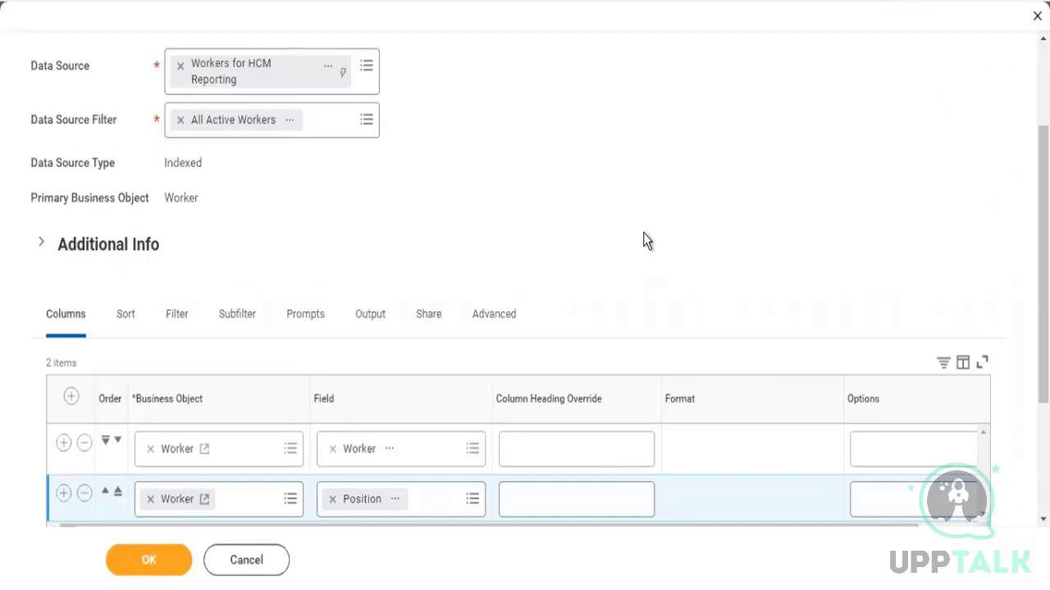
{"action": "left_click_drag", "start_coordinate": [502, 227], "coordinate": [574, 450]}
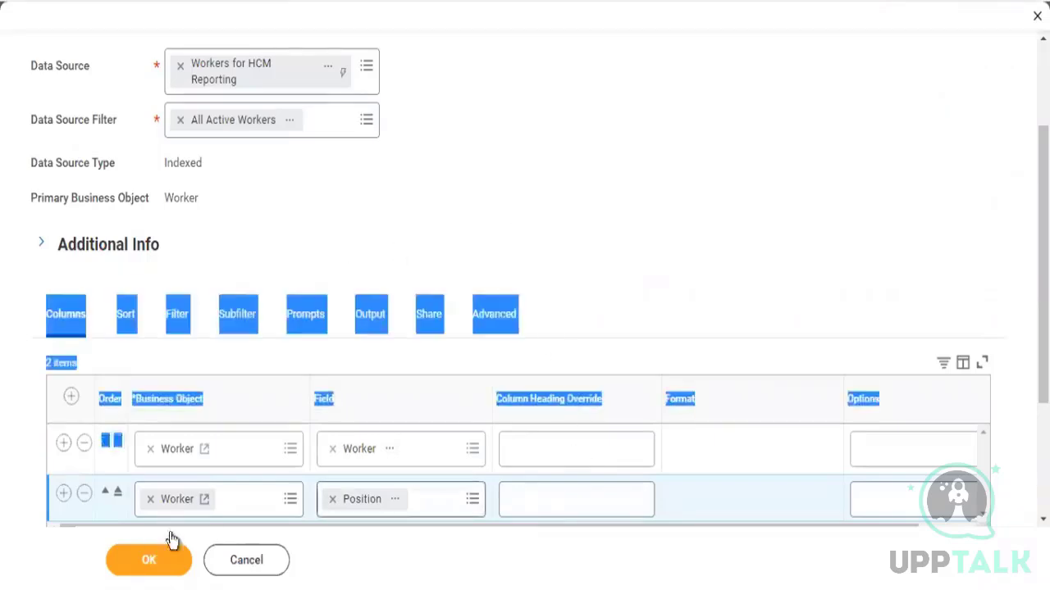
{"action": "left_click", "coordinate": [150, 561]}
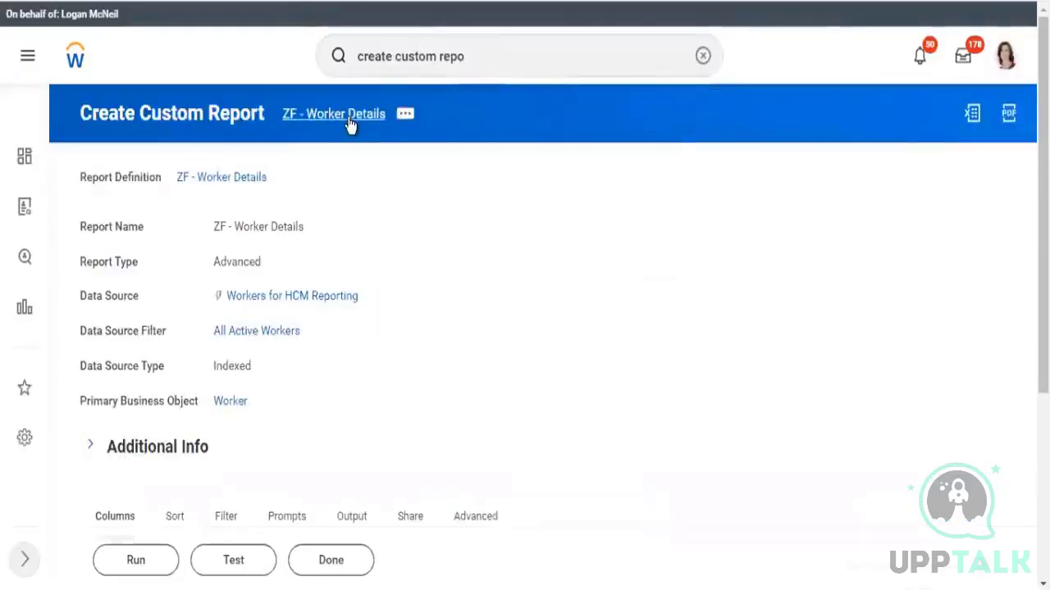
Open the ZF - Worker Details report definition and start the Create Custom Report task again
{"action": "left_click", "coordinate": [348, 116]}
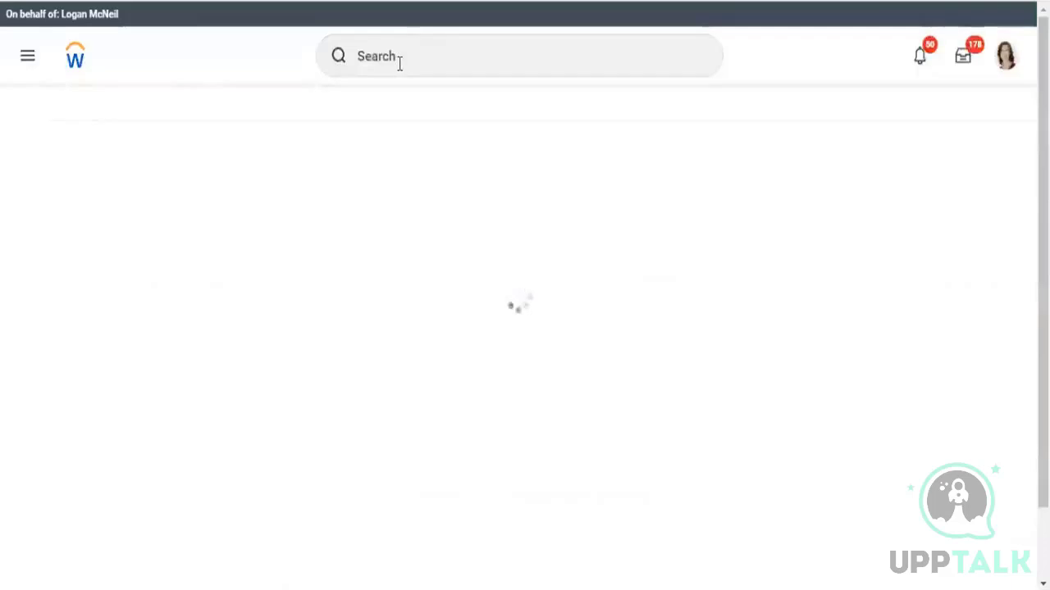
{"action": "left_click", "coordinate": [399, 64]}
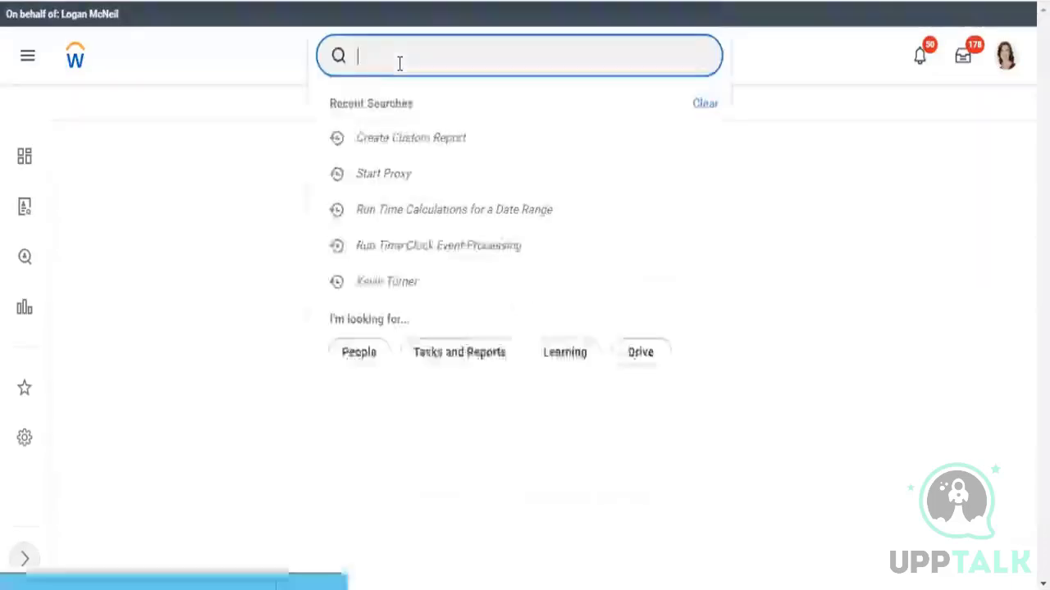
{"action": "type", "text": "create"}
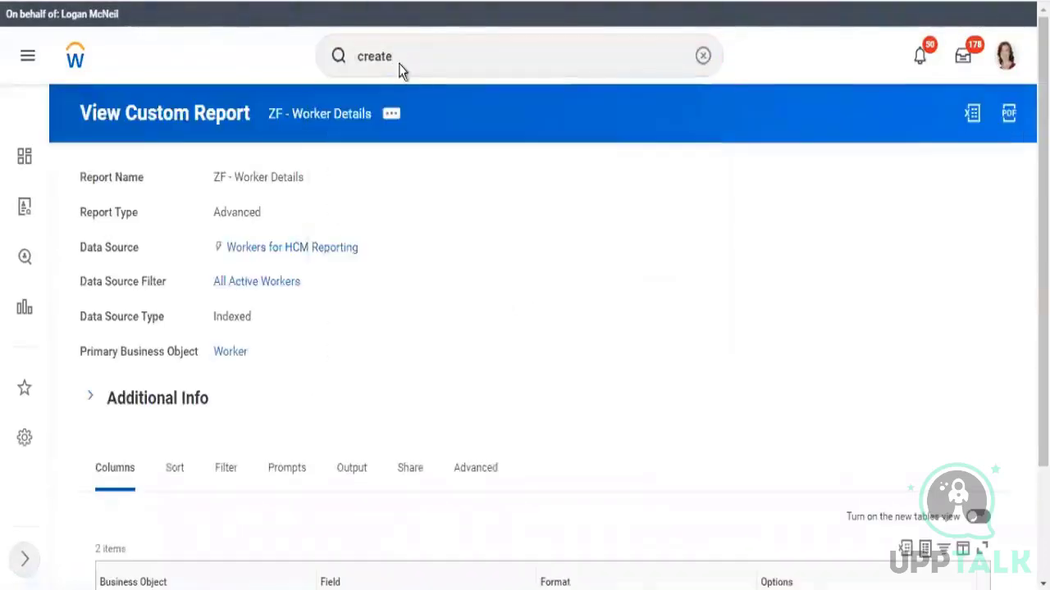
{"action": "scroll", "coordinate": [401, 69], "scroll_direction": "down", "scroll_amount": 2}
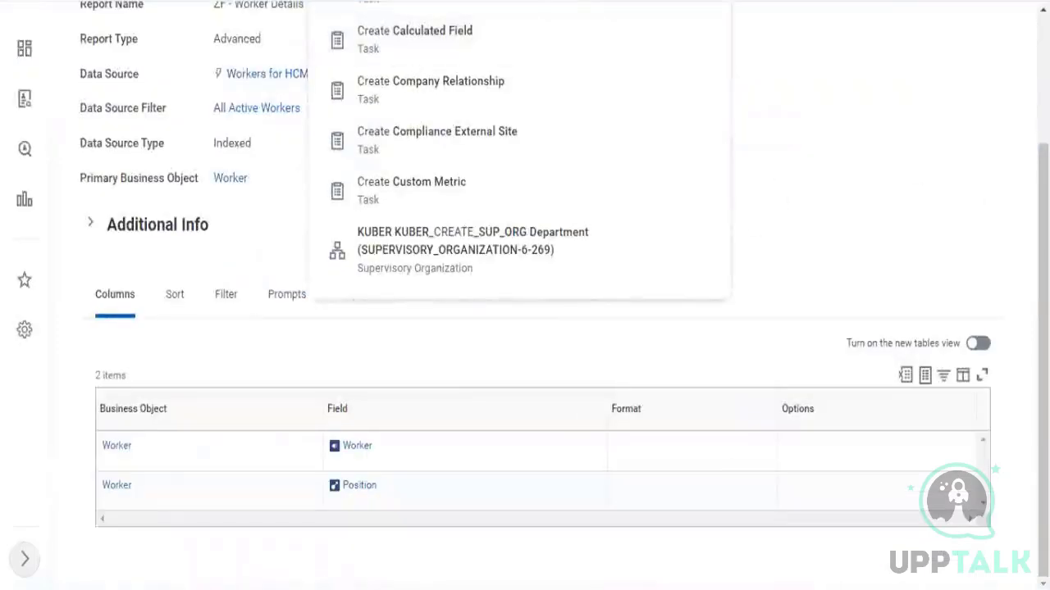
{"action": "scroll", "coordinate": [624, 93], "scroll_direction": "up", "scroll_amount": 2}
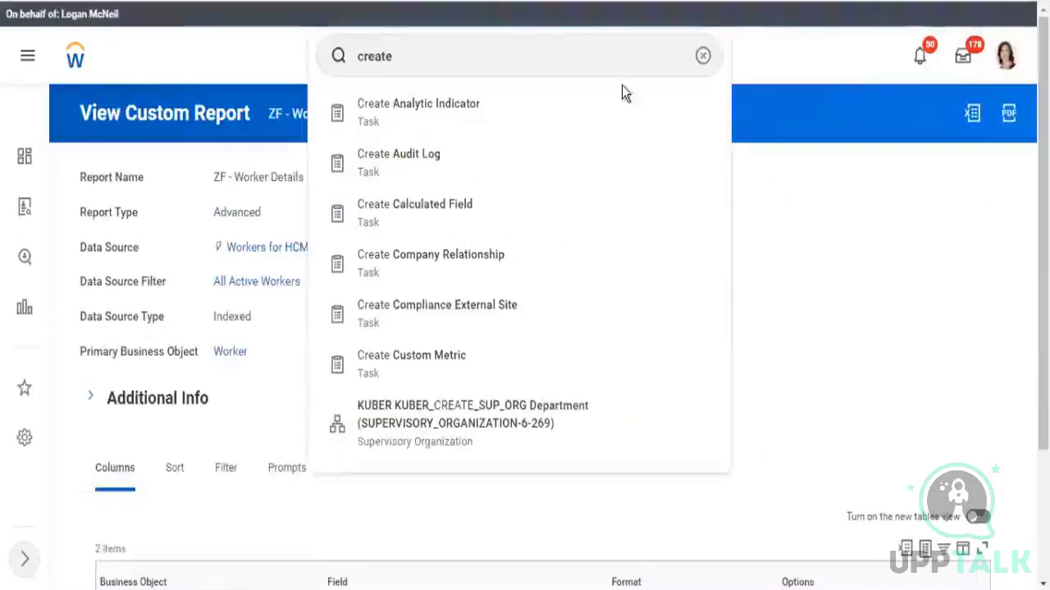
{"action": "left_click", "coordinate": [550, 48]}
{"action": "type", "text": "custom repo"}
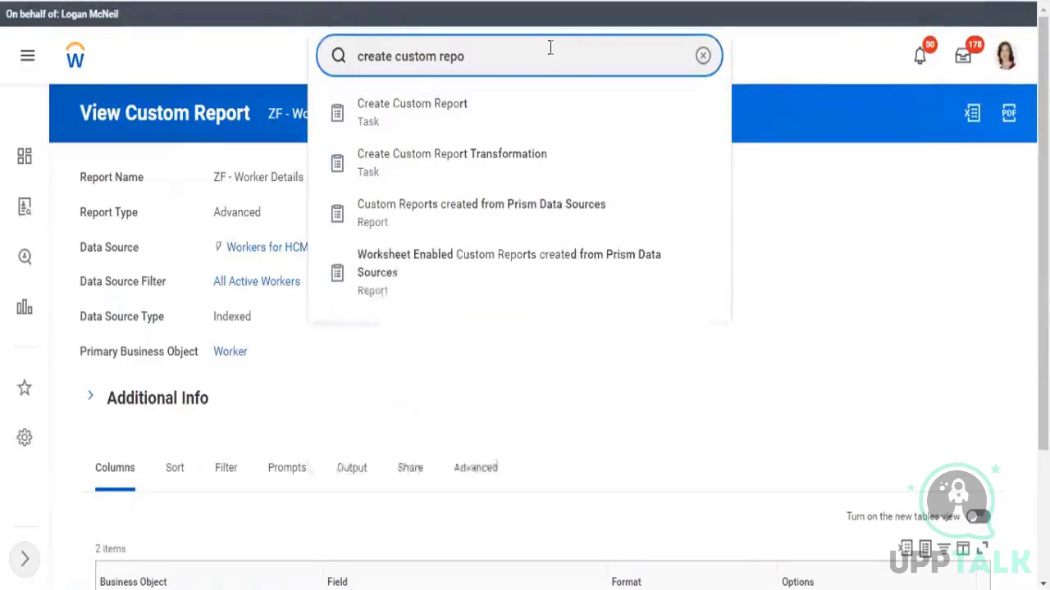
{"action": "left_click", "coordinate": [410, 110]}
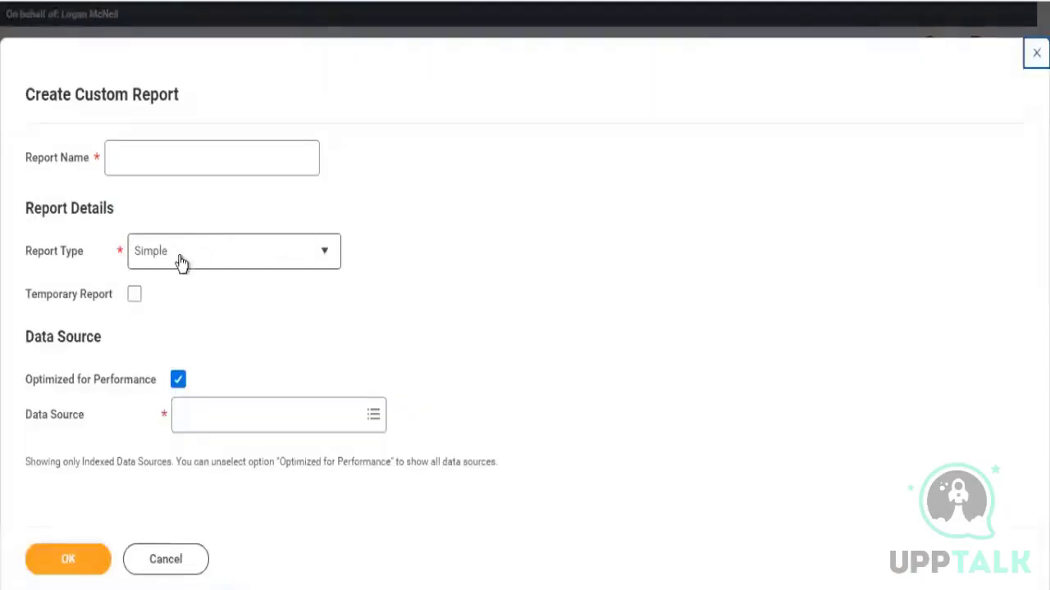
Set the new report's type to Matrix and name it ZF - Workers by Company
{"action": "left_click", "coordinate": [188, 259]}
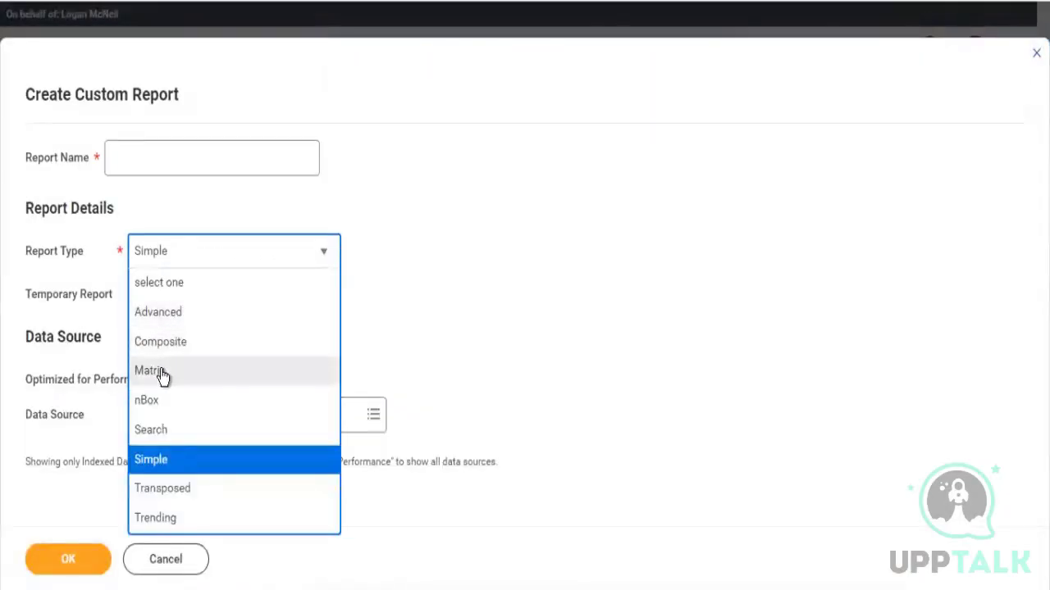
{"action": "left_click", "coordinate": [284, 379]}
{"action": "left_click", "coordinate": [176, 149]}
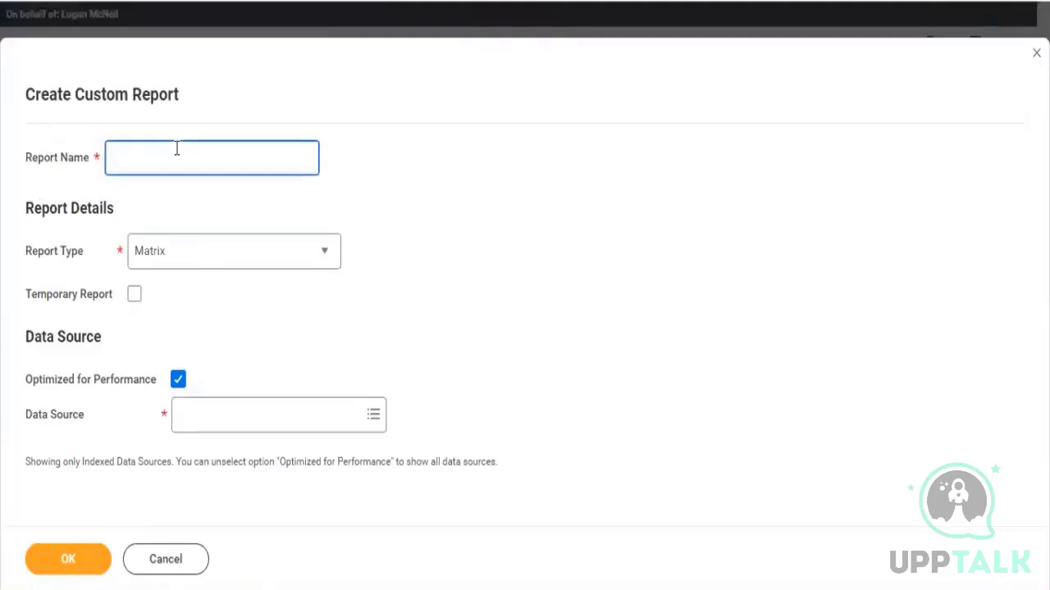
{"action": "type", "text": "ZF - Workers by C"}
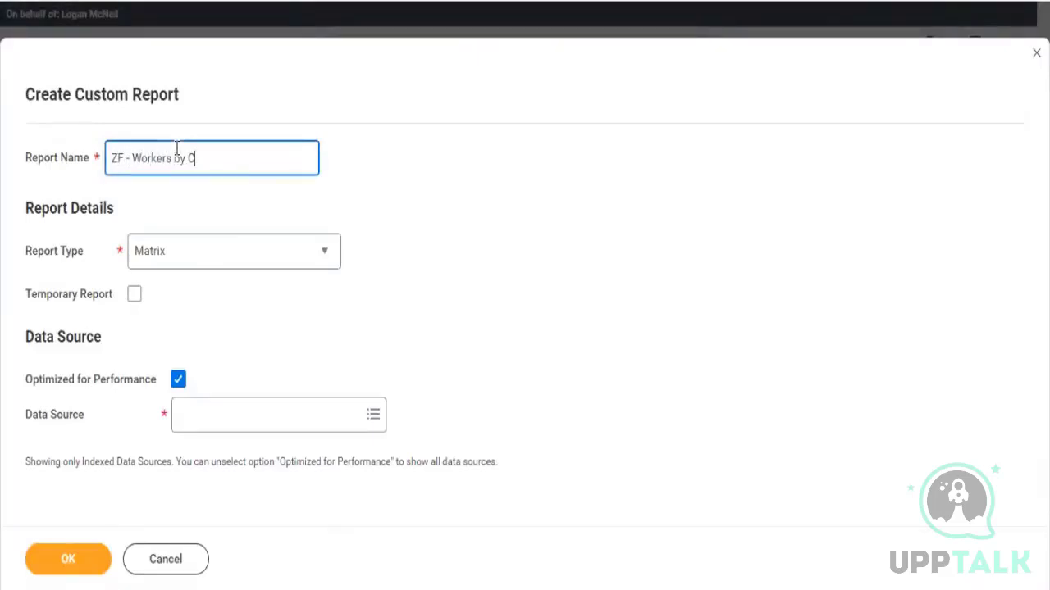
{"action": "type", "text": "ompany"}
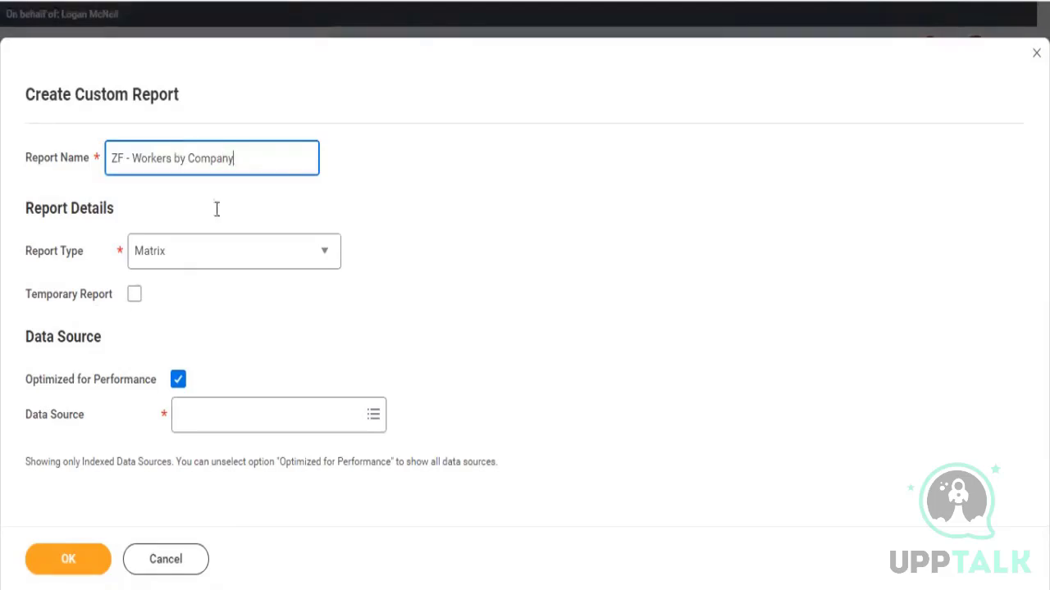
Choose Workers for HCM Reporting as the data source and confirm the new report
{"action": "left_click", "coordinate": [202, 426]}
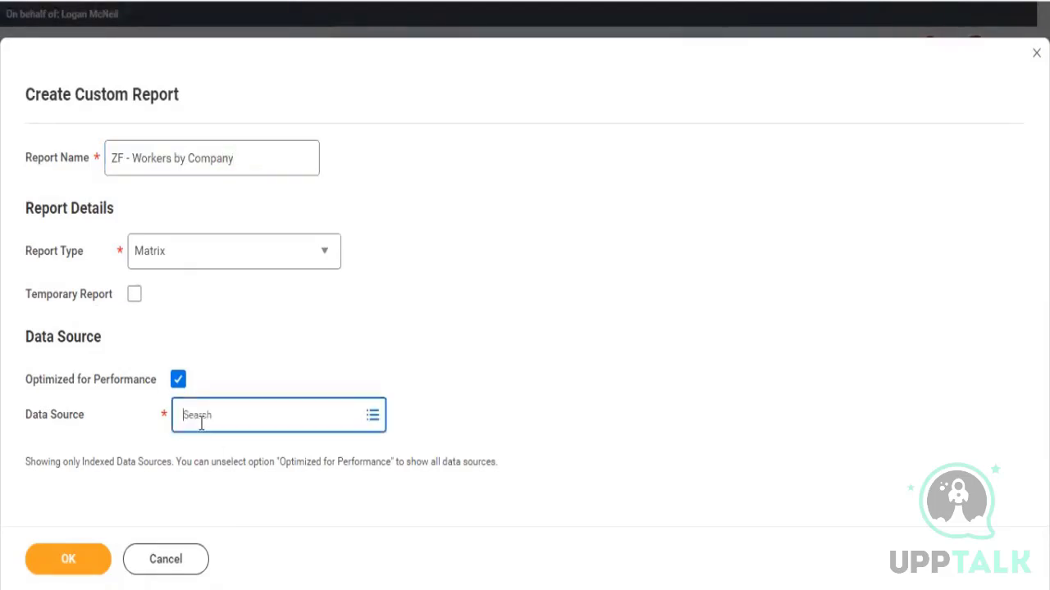
{"action": "type", "text": "workers"}
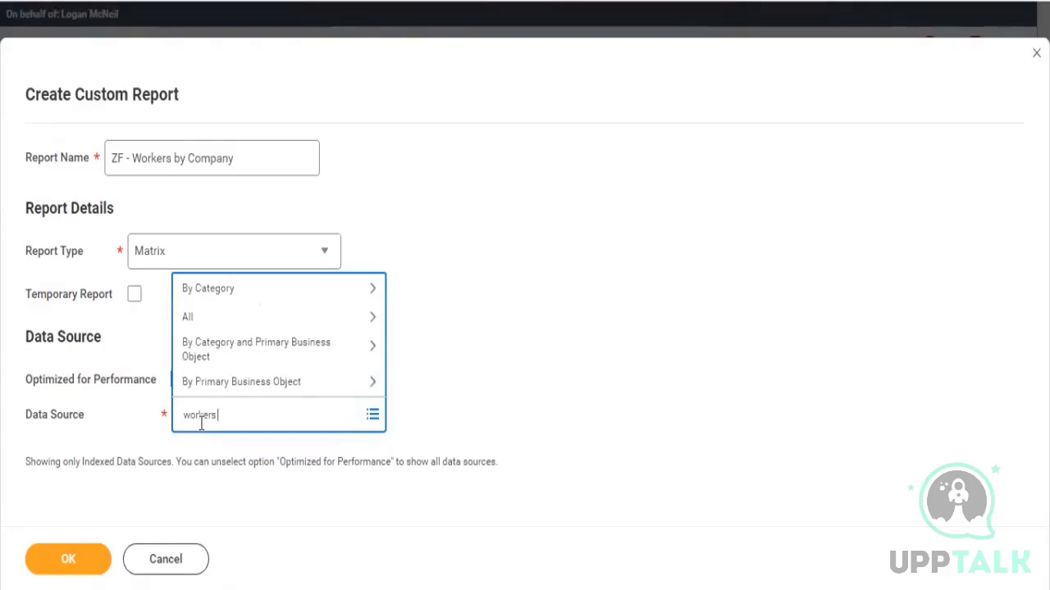
{"action": "type", "text": " hcm repo"}
{"action": "key", "text": "Return"}
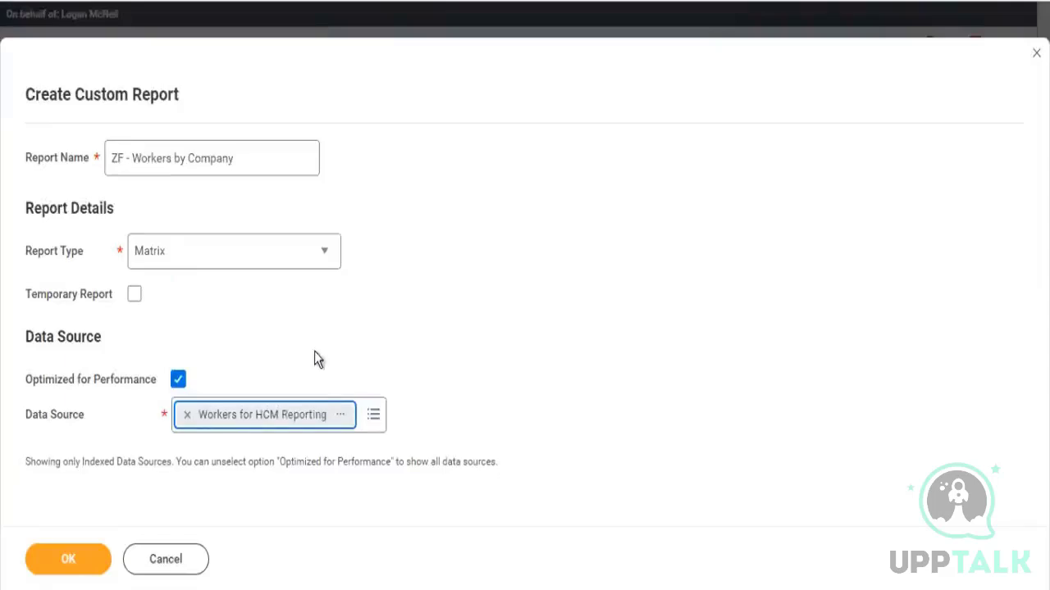
{"action": "left_click", "coordinate": [439, 353]}
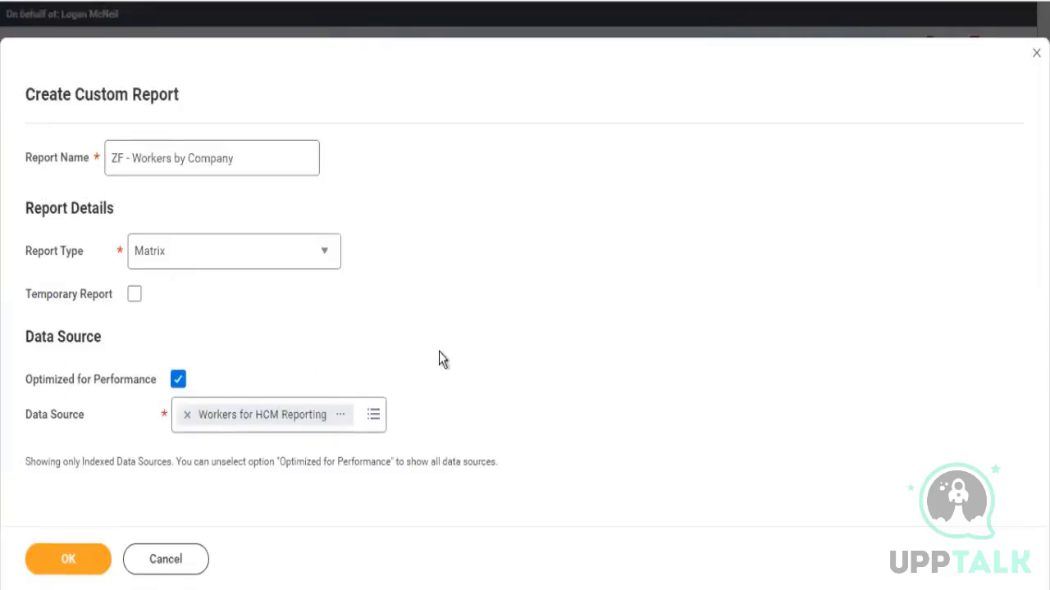
{"action": "left_click", "coordinate": [77, 568]}
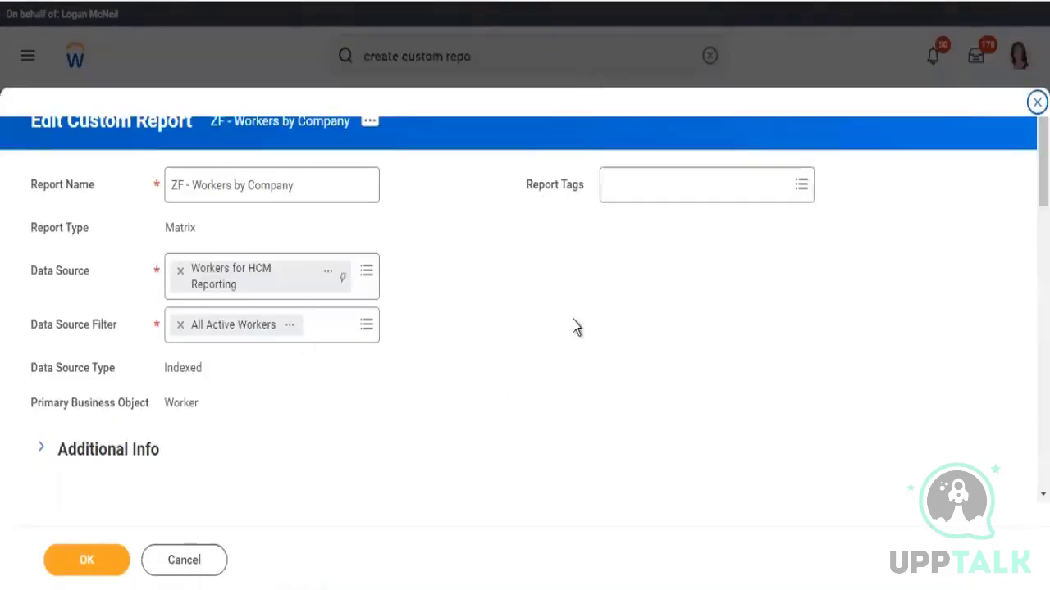
Set the first row grouping's Group by Field to Company
{"action": "scroll", "coordinate": [574, 327], "scroll_direction": "down", "scroll_amount": 3}
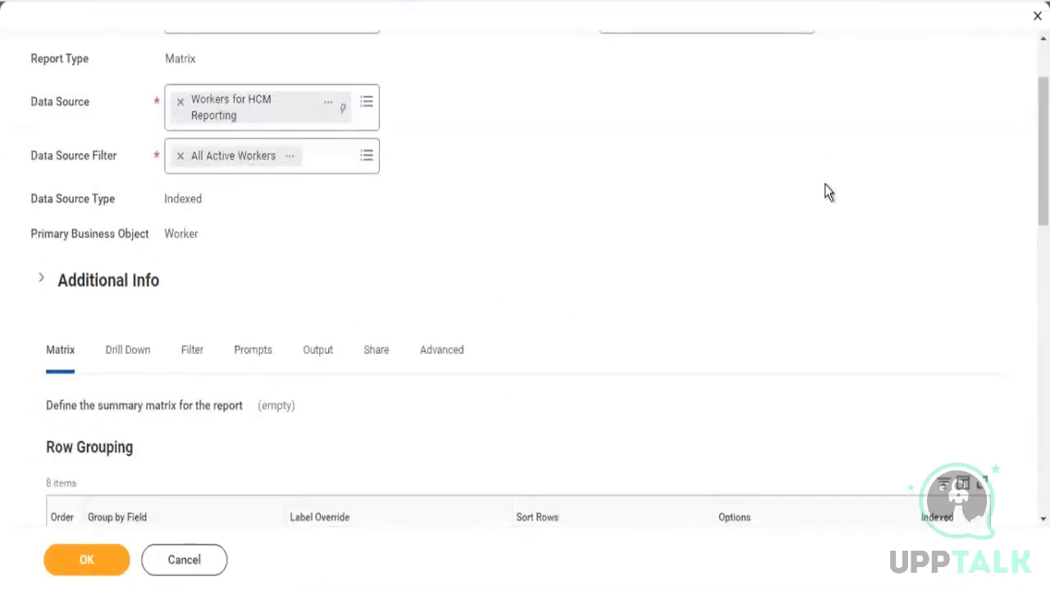
{"action": "scroll", "coordinate": [827, 191], "scroll_direction": "down", "scroll_amount": 5}
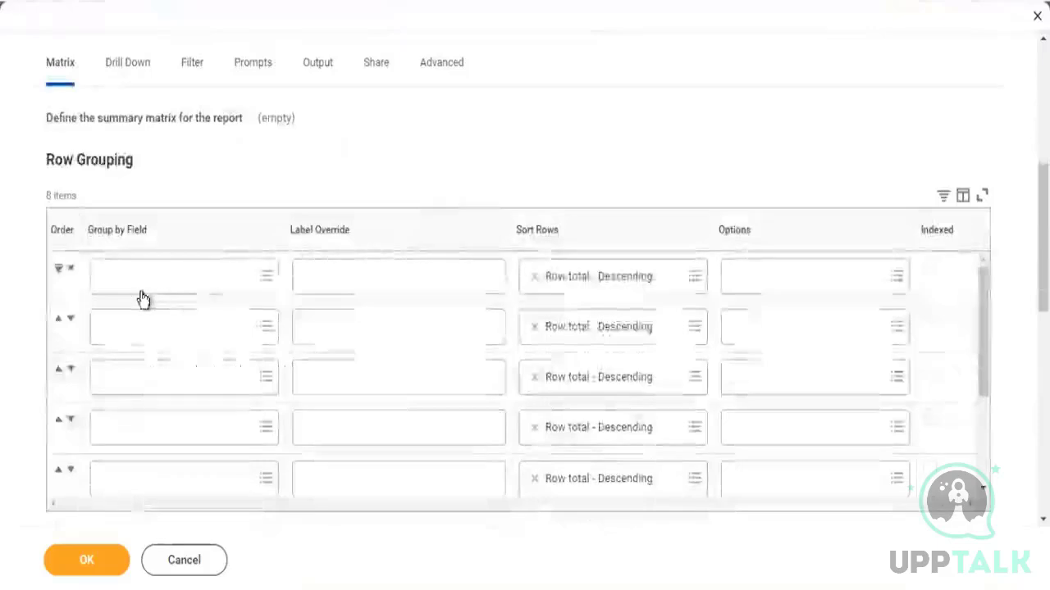
{"action": "left_click", "coordinate": [141, 294]}
{"action": "type", "text": "company"}
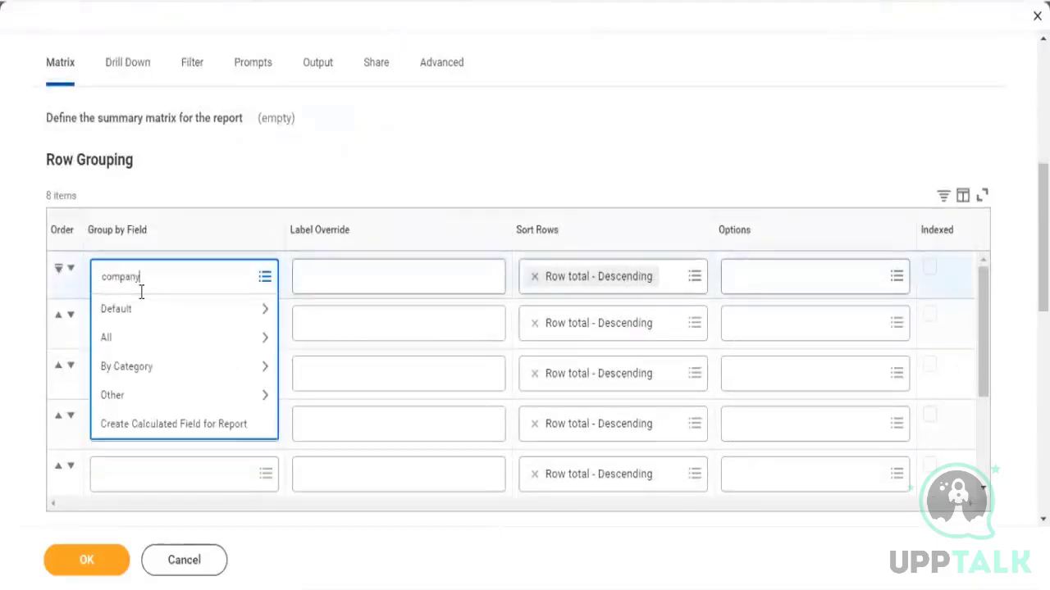
{"action": "key", "text": "Return"}
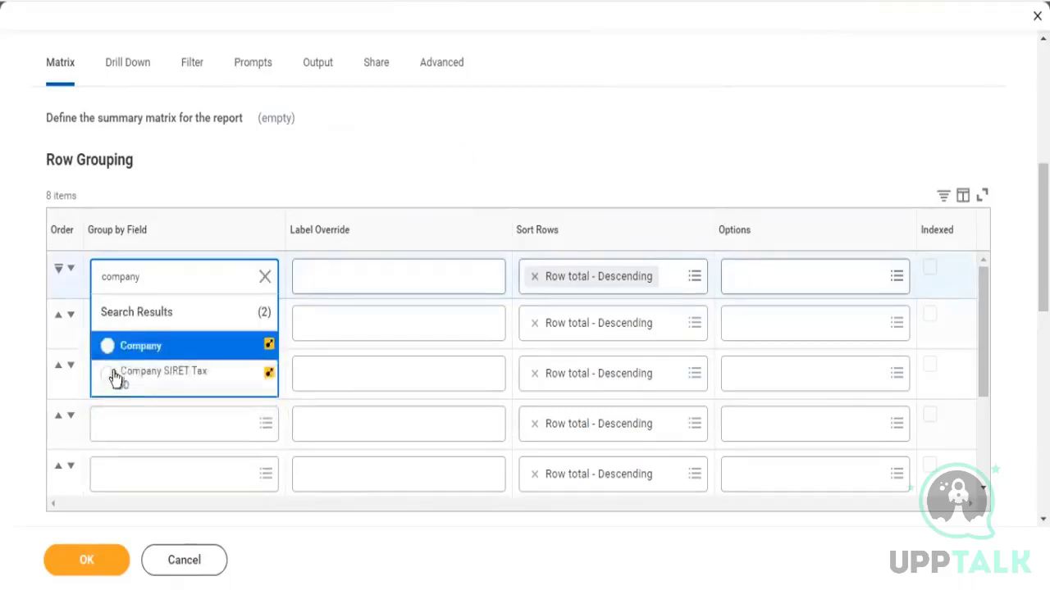
{"action": "left_click", "coordinate": [141, 353]}
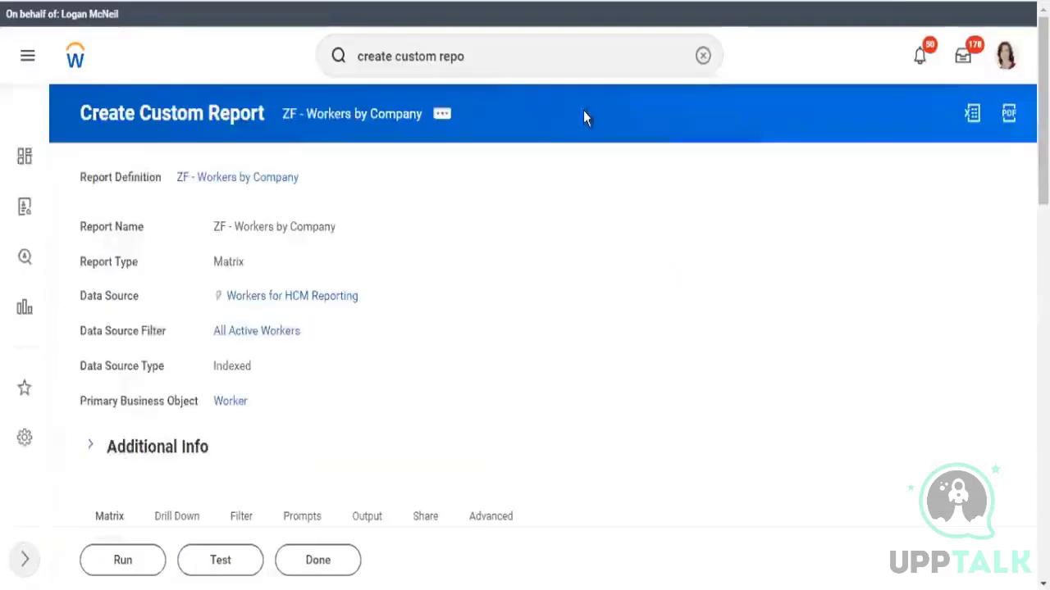
Open the ZF - Workers by Company report definition and start the Create Custom Dashboard task
{"action": "left_click", "coordinate": [346, 117]}
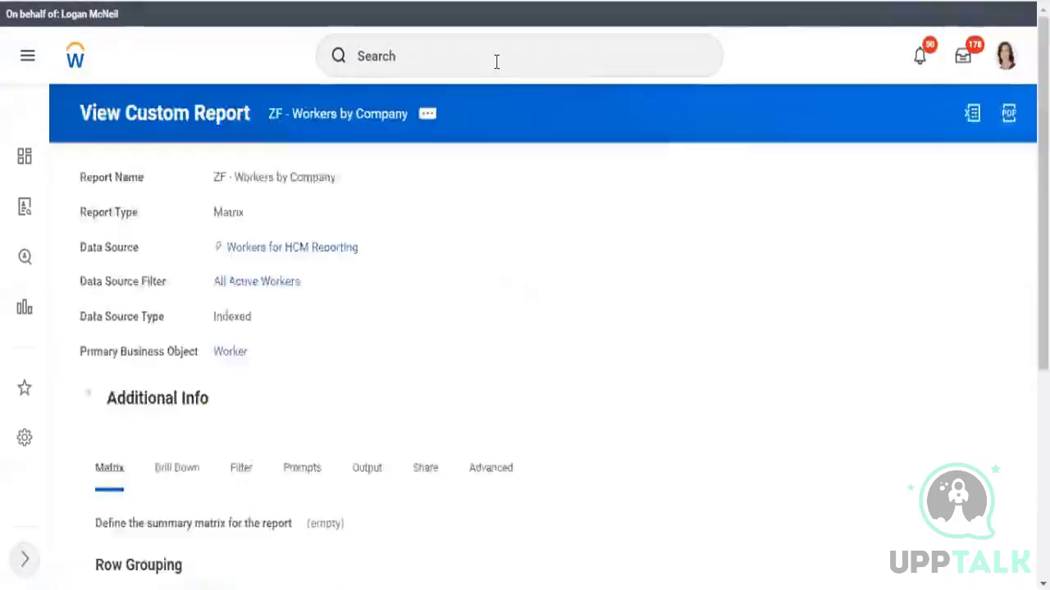
{"action": "left_click", "coordinate": [496, 62]}
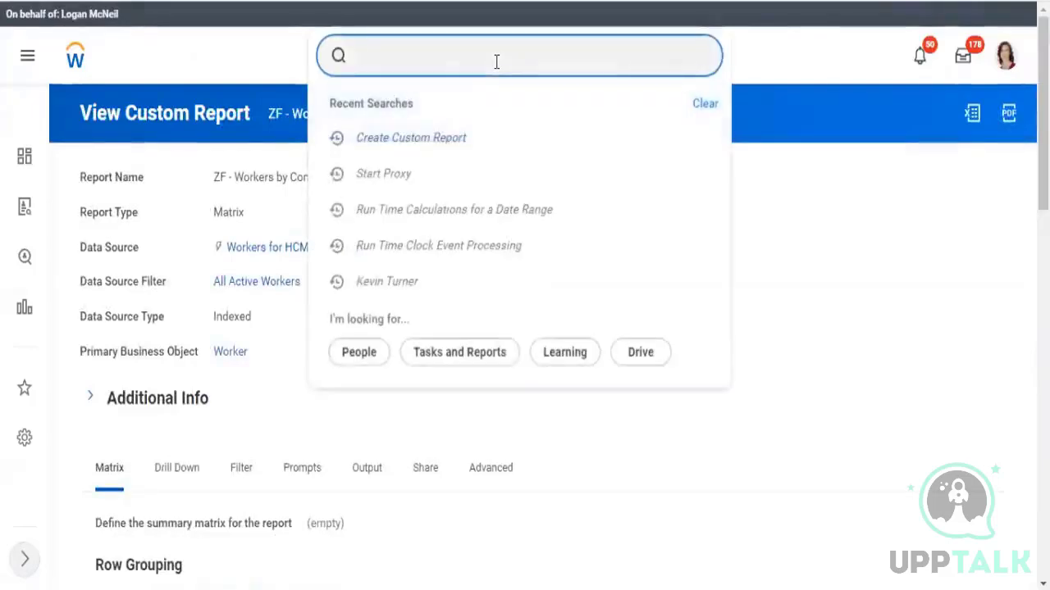
{"action": "type", "text": "c"}
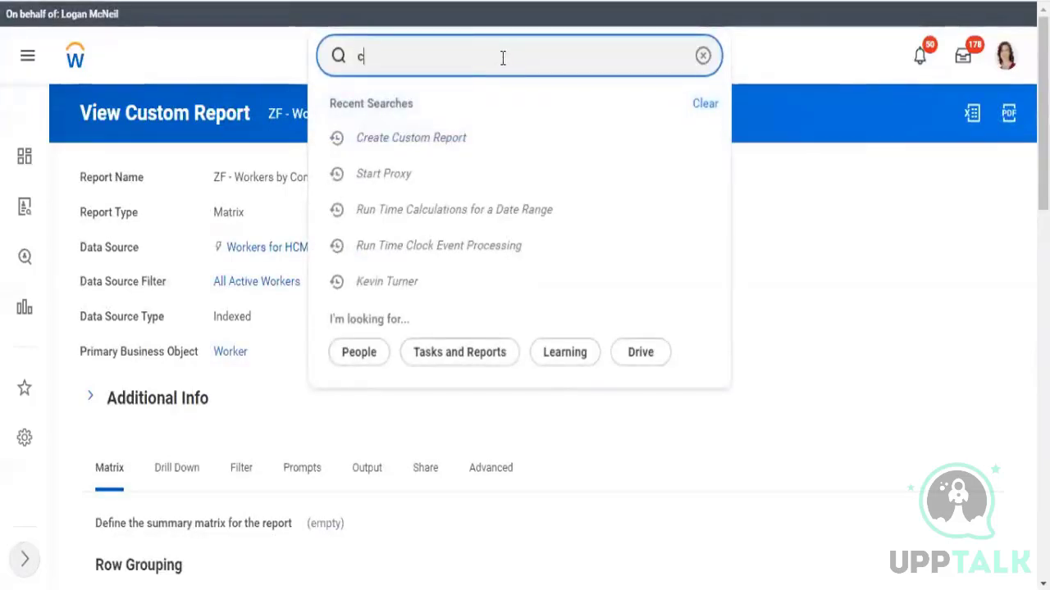
{"action": "type", "text": "reate custom"}
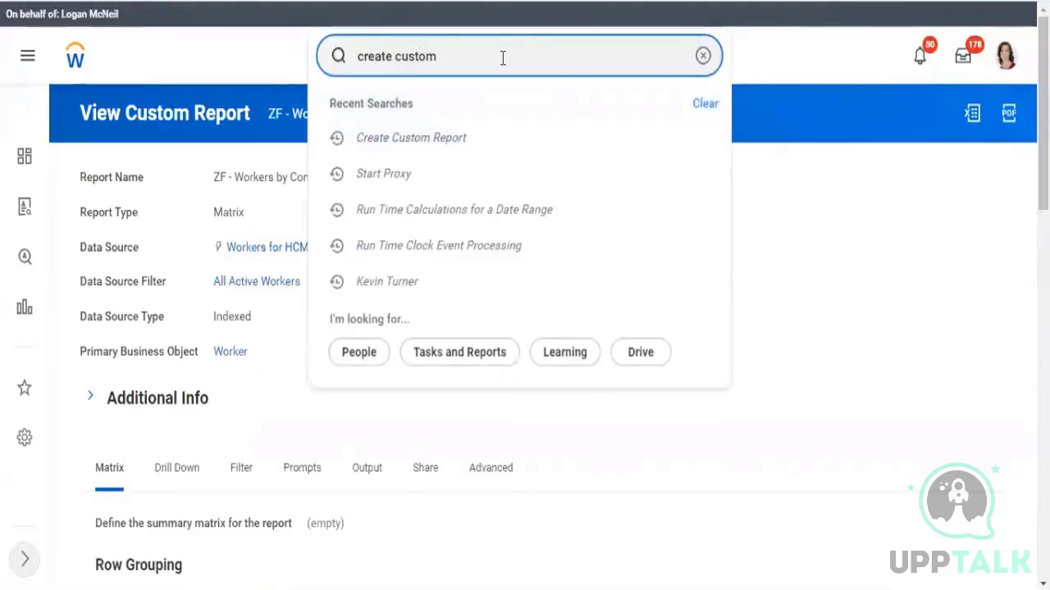
{"action": "key", "text": "BackSpace"}
{"action": "key", "text": "BackSpace"}
{"action": "key", "text": "BackSpace"}
{"action": "key", "text": "BackSpace"}
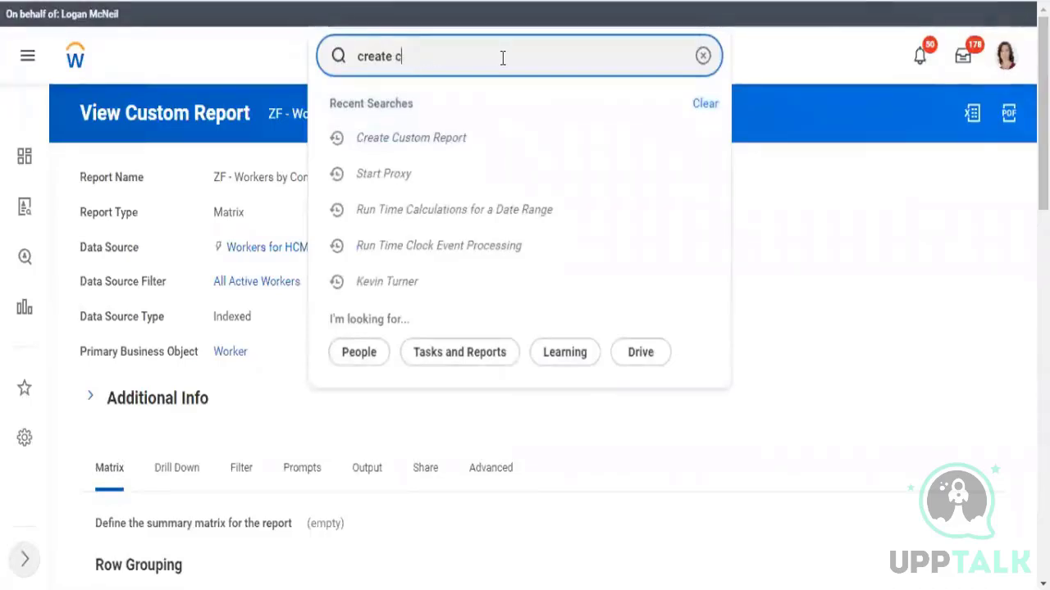
{"action": "key", "text": "BackSpace"}
{"action": "key", "text": "BackSpace"}
{"action": "key", "text": "BackSpace"}
{"action": "key", "text": "BackSpace"}
{"action": "key", "text": "BackSpace"}
{"action": "key", "text": "BackSpace"}
{"action": "key", "text": "BackSpace"}
{"action": "key", "text": "BackSpace"}
{"action": "type", "text": "custom dash"}
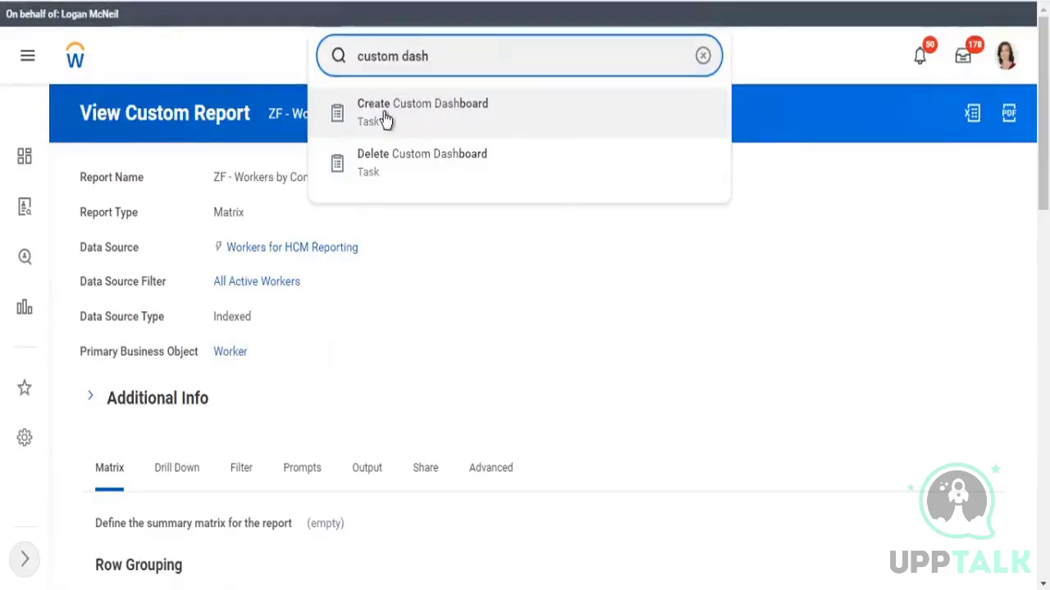
{"action": "left_click", "coordinate": [386, 119]}
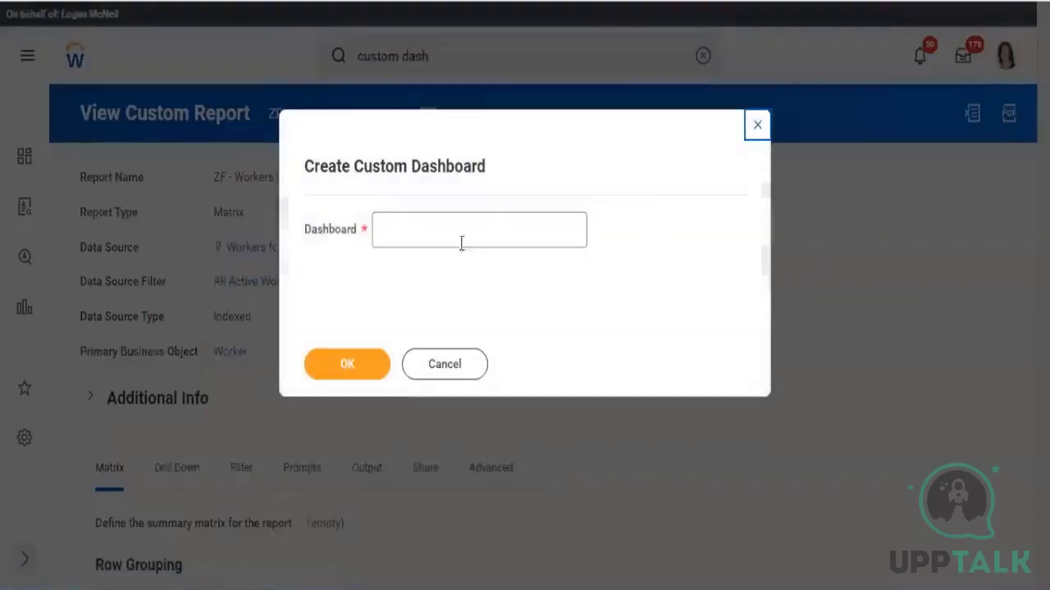
Name the new custom dashboard ZF - HCM Dashboard and confirm
{"action": "left_click", "coordinate": [446, 243]}
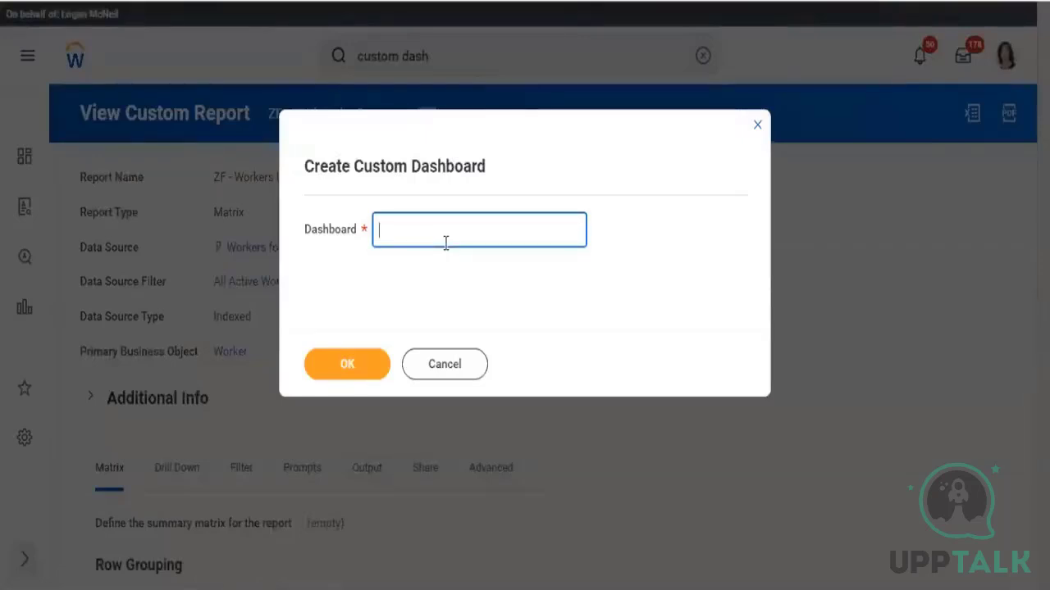
{"action": "type", "text": "ZF -"}
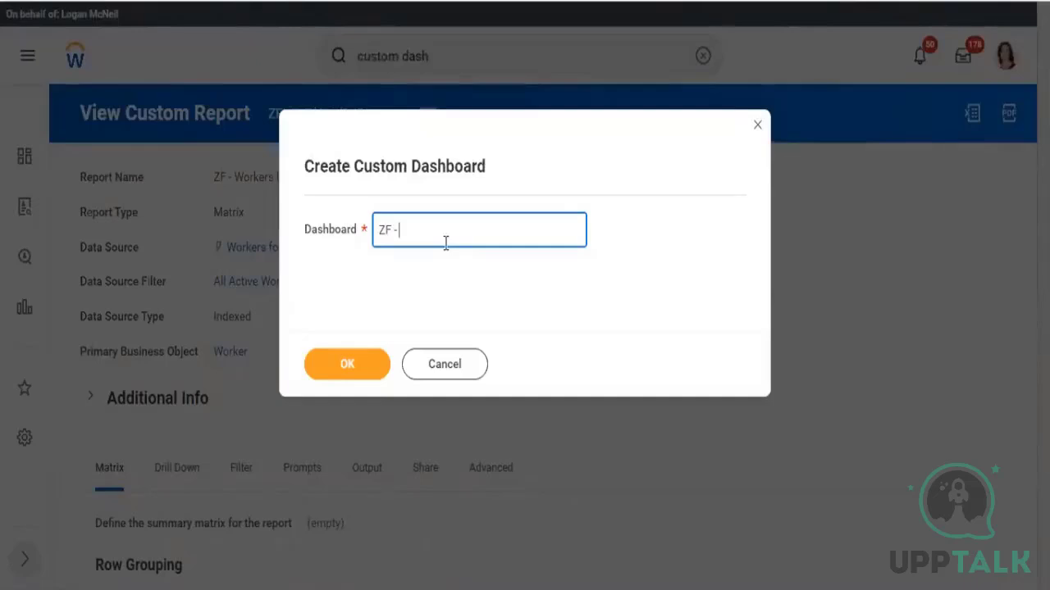
{"action": "type", "text": " HCM Dashboard"}
{"action": "left_click", "coordinate": [623, 291]}
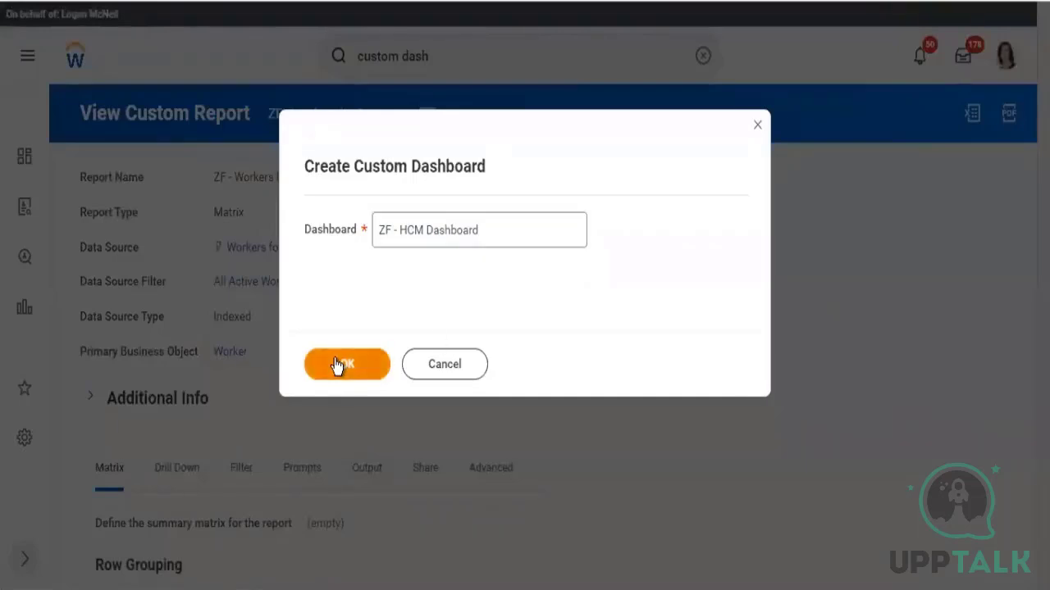
{"action": "left_click", "coordinate": [337, 366]}
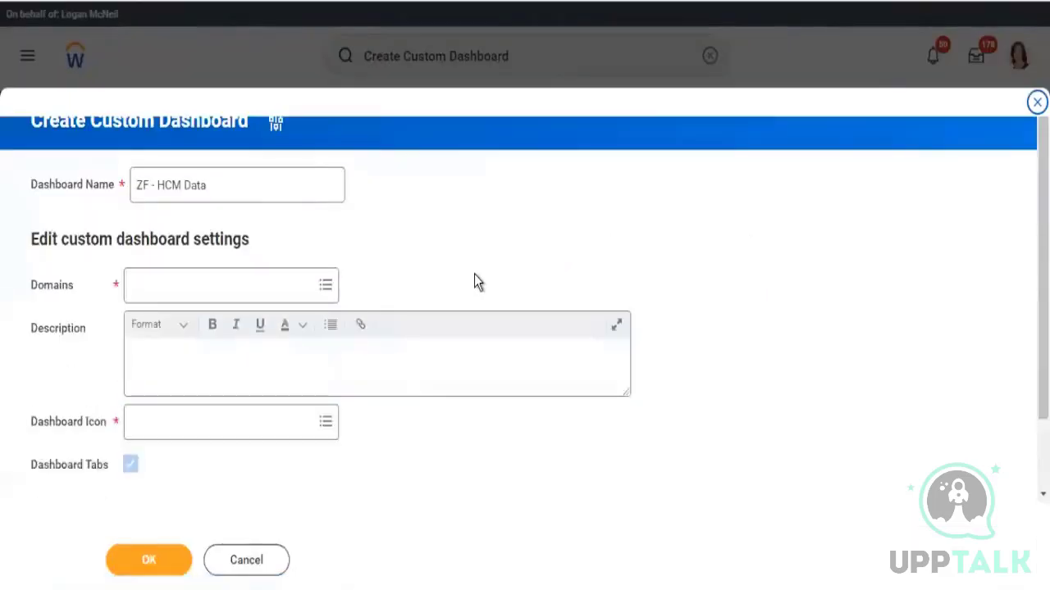
{"action": "scroll", "coordinate": [474, 274], "scroll_direction": "down", "scroll_amount": 1}
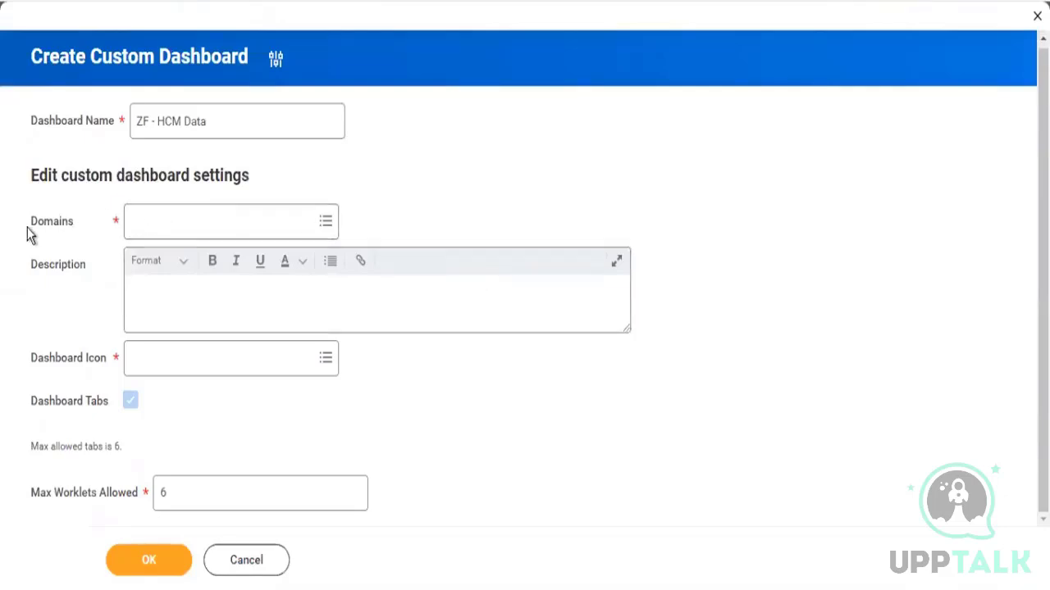
{"action": "left_click_drag", "start_coordinate": [29, 236], "coordinate": [66, 234]}
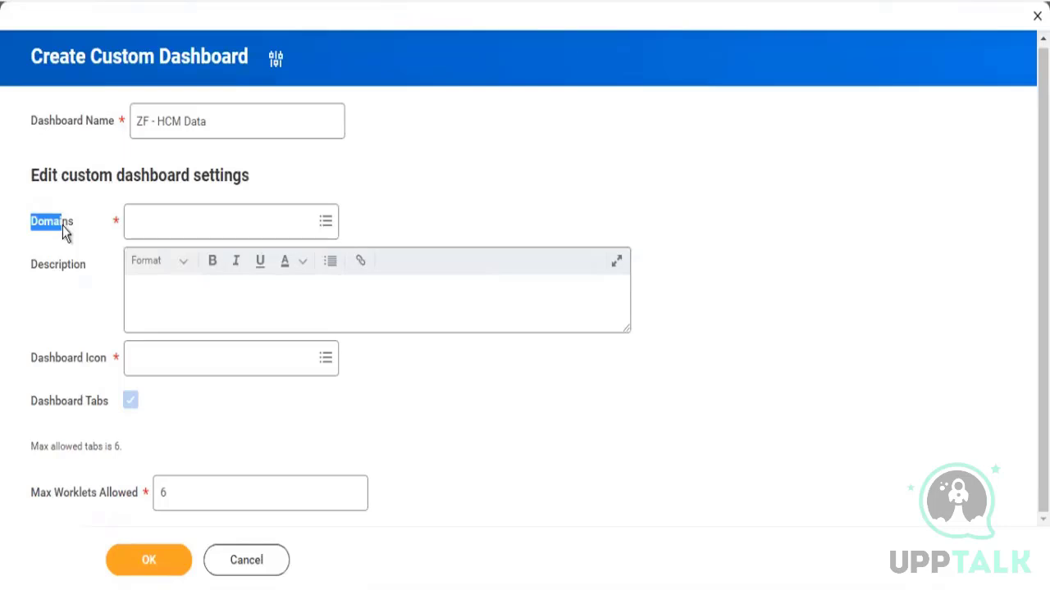
{"action": "left_click", "coordinate": [181, 229]}
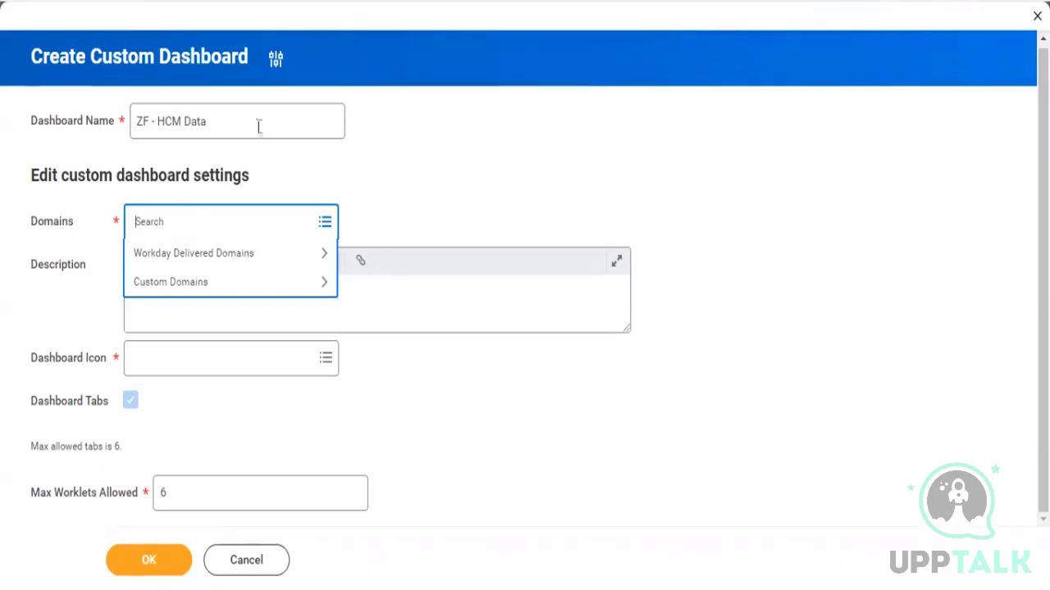
{"action": "left_click_drag", "start_coordinate": [219, 119], "coordinate": [80, 132]}
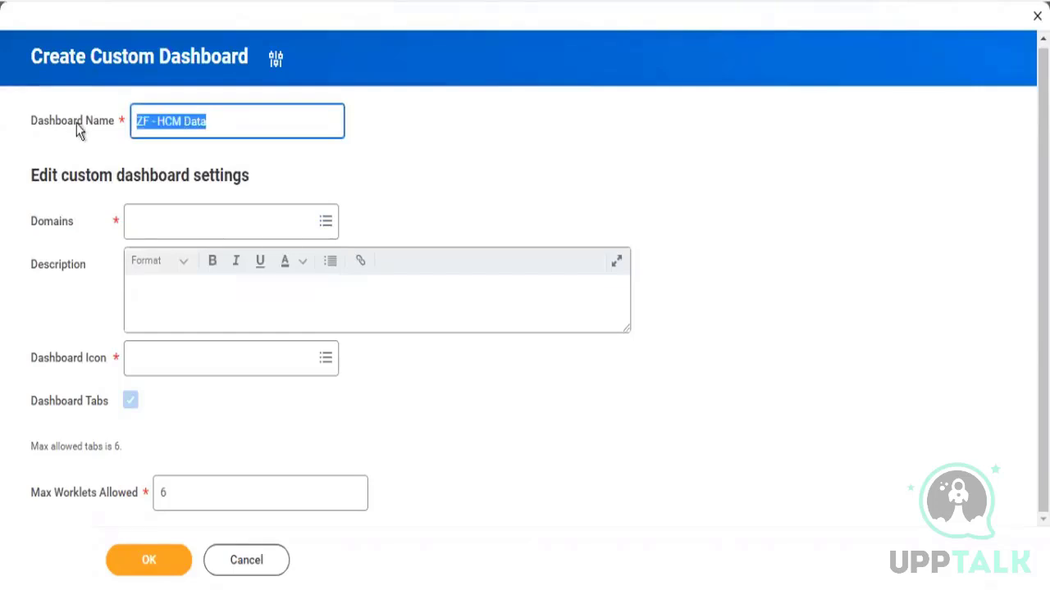
Switch to Notepad and write the note DB1 - Worker Details: Compensation (Domain)
{"action": "left_click", "coordinate": [269, 589]}
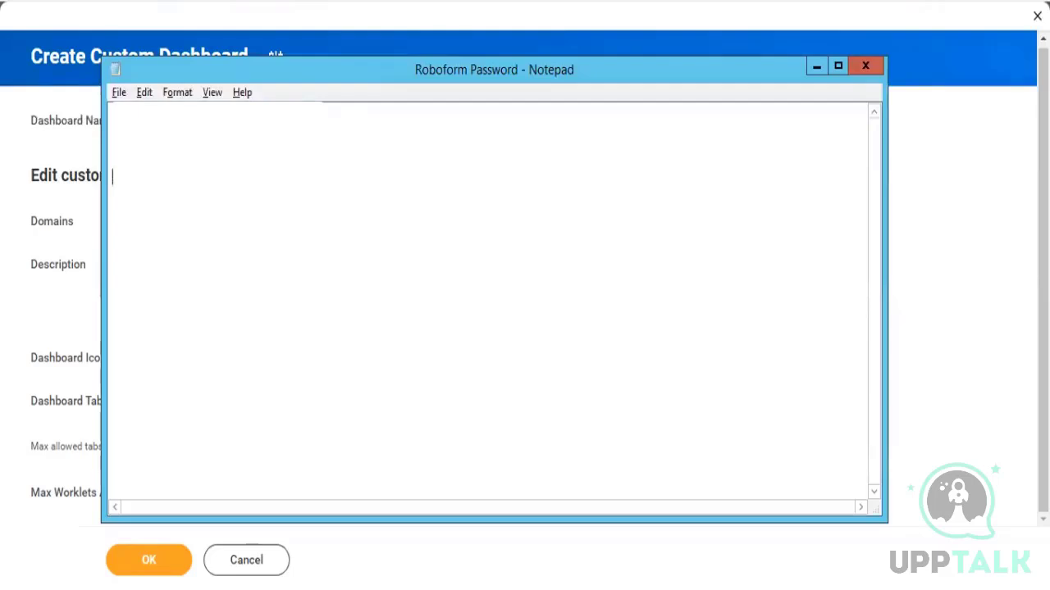
{"action": "type", "text": "DB1 - Worker"}
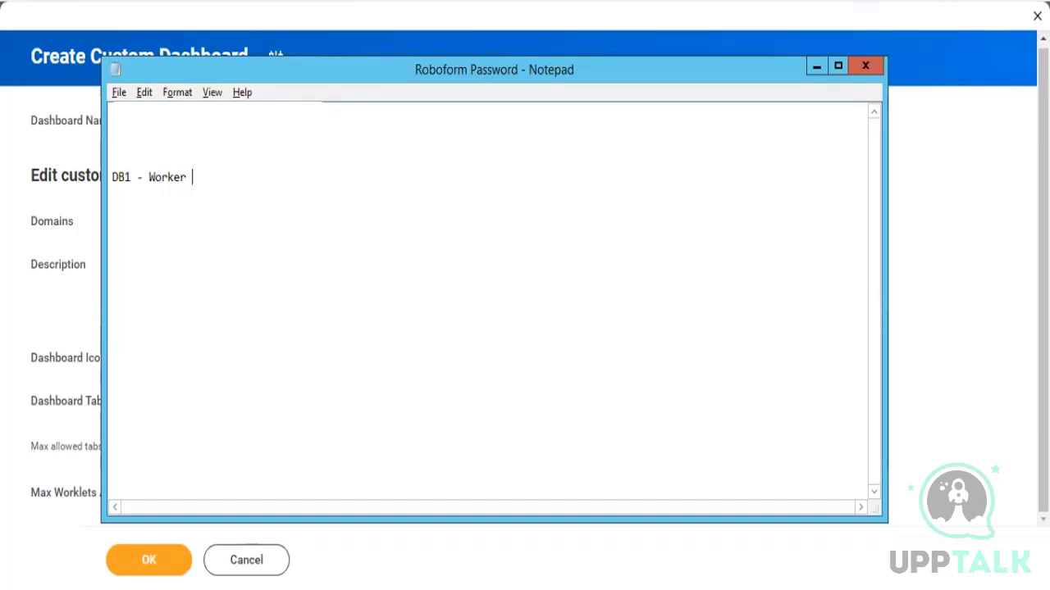
{"action": "type", "text": " Details: Compensation"}
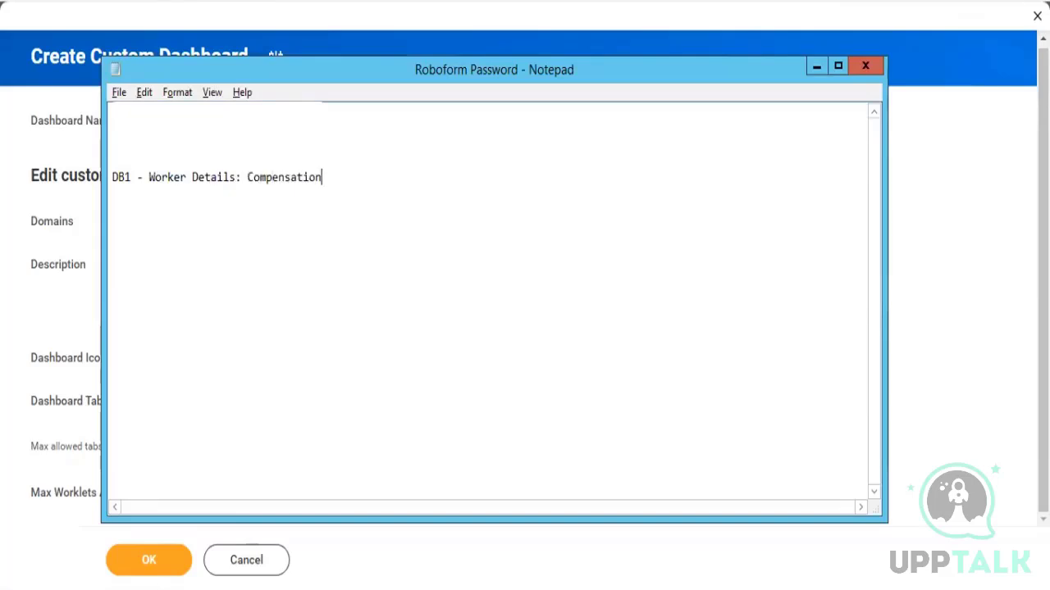
{"action": "type", "text": " (Domain)"}
{"action": "left_click_drag", "start_coordinate": [410, 183], "coordinate": [151, 177]}
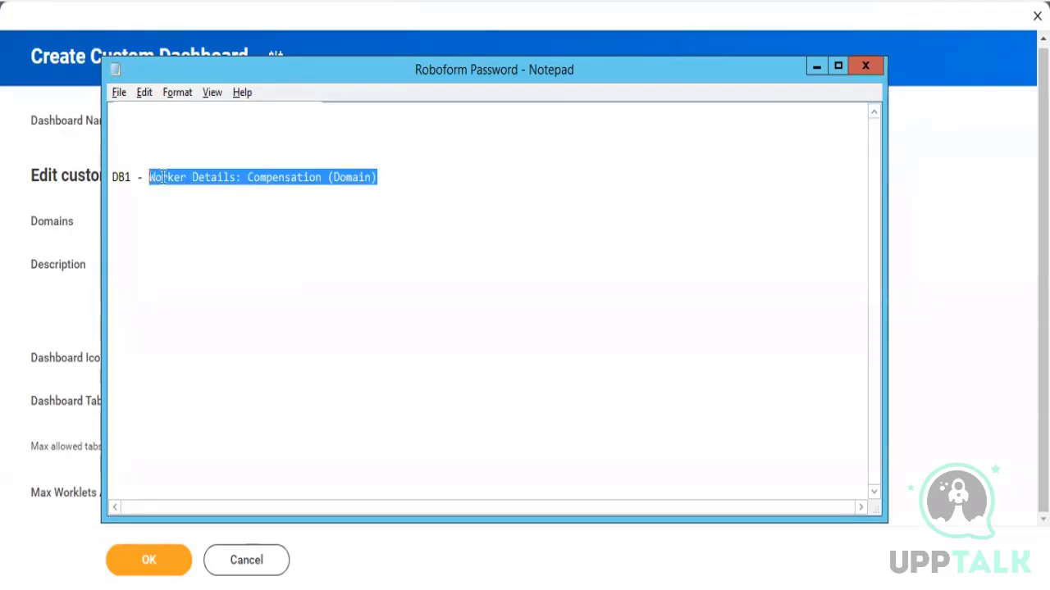
{"action": "left_click_drag", "start_coordinate": [131, 177], "coordinate": [106, 177]}
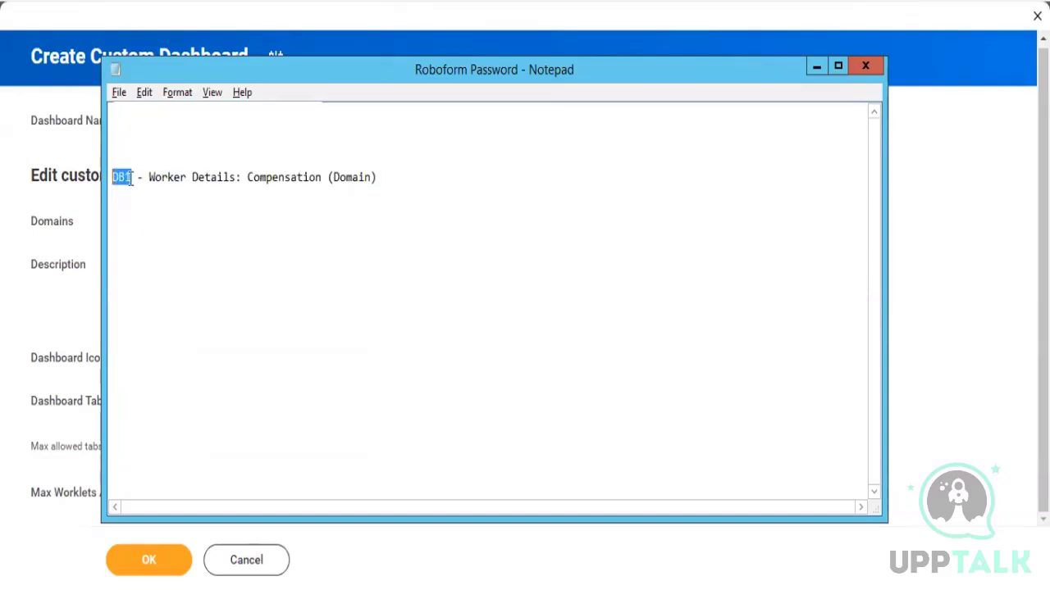
{"action": "left_click_drag", "start_coordinate": [130, 177], "coordinate": [479, 172]}
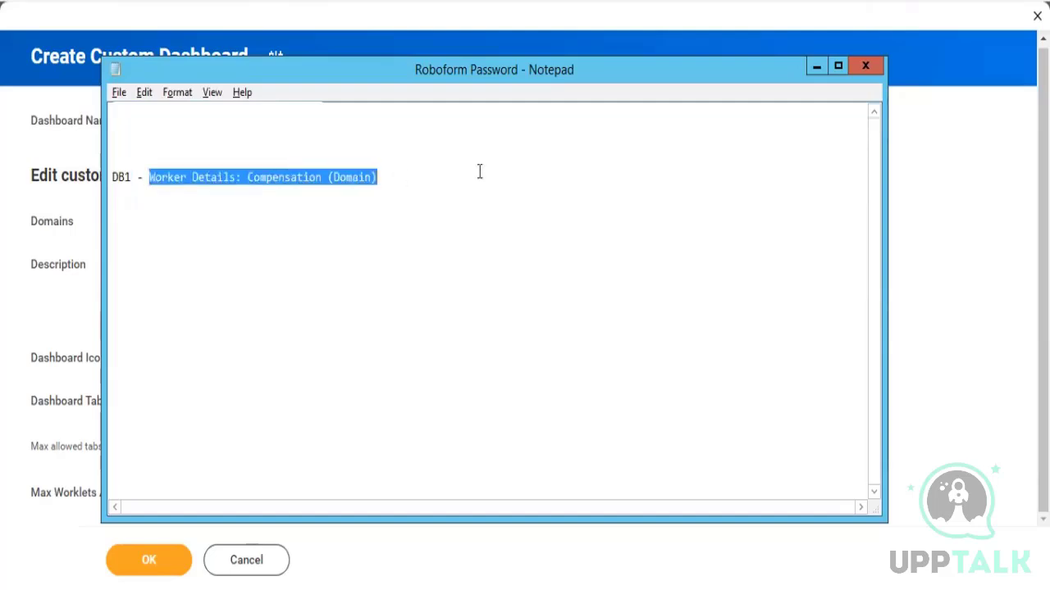
Back in the dashboard form, search the domains for custom and select Custom Domain 94
{"action": "left_click", "coordinate": [70, 297]}
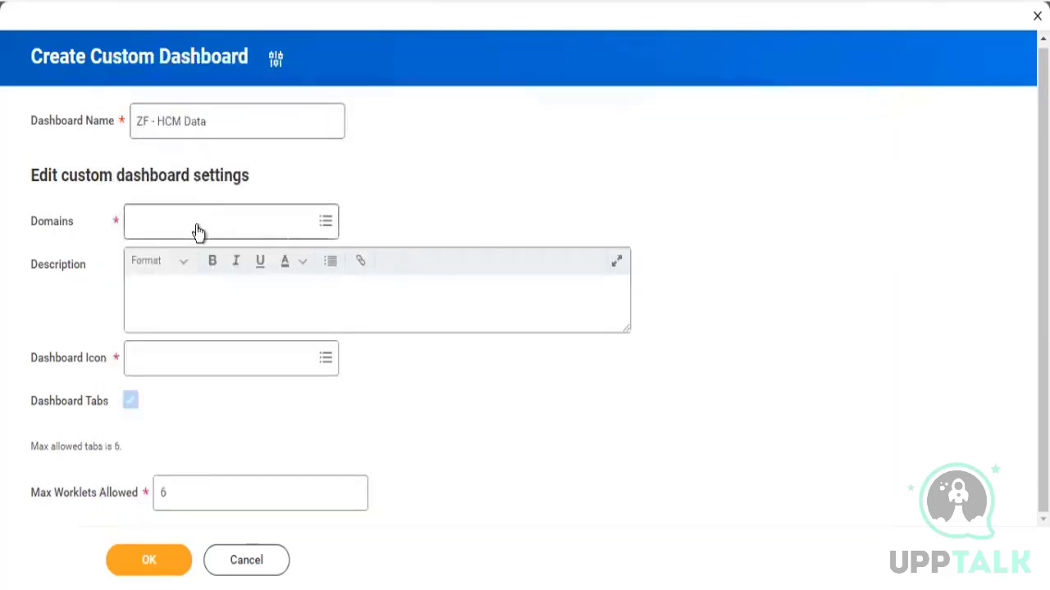
{"action": "left_click", "coordinate": [197, 229]}
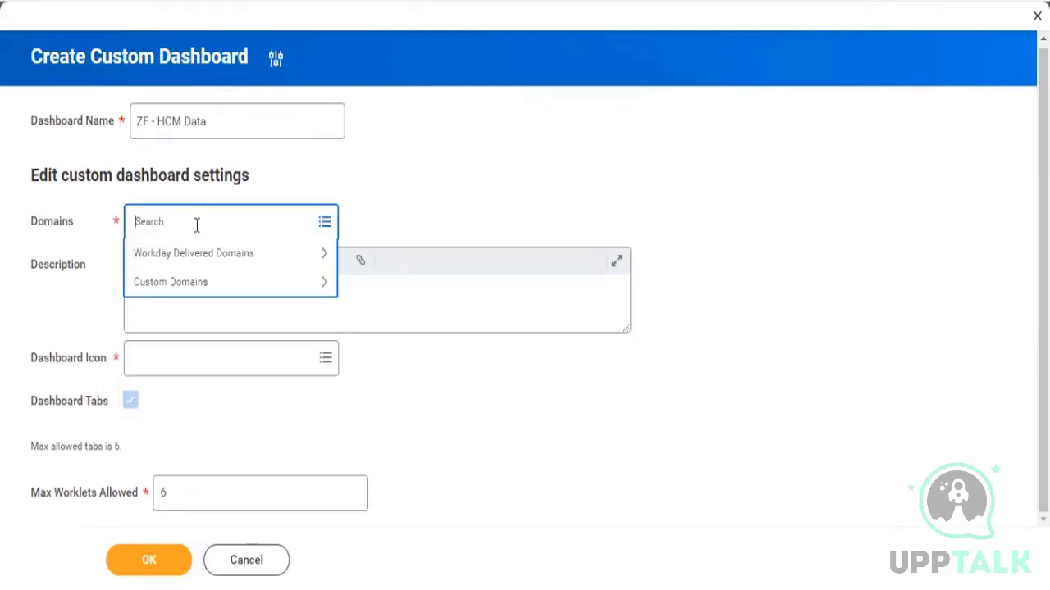
{"action": "type", "text": "custom"}
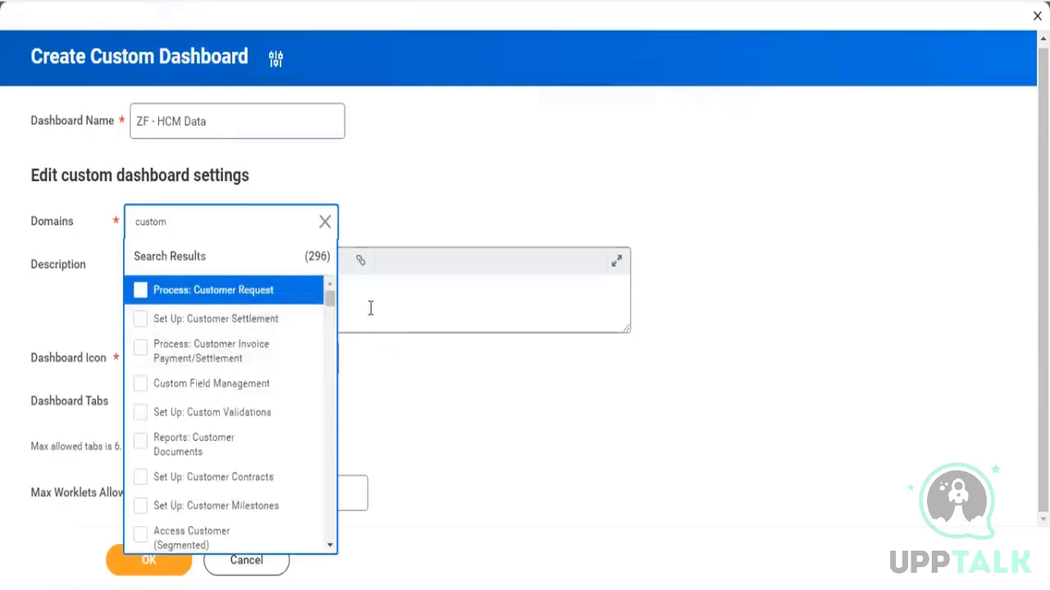
{"action": "left_click_drag", "start_coordinate": [330, 309], "coordinate": [340, 473]}
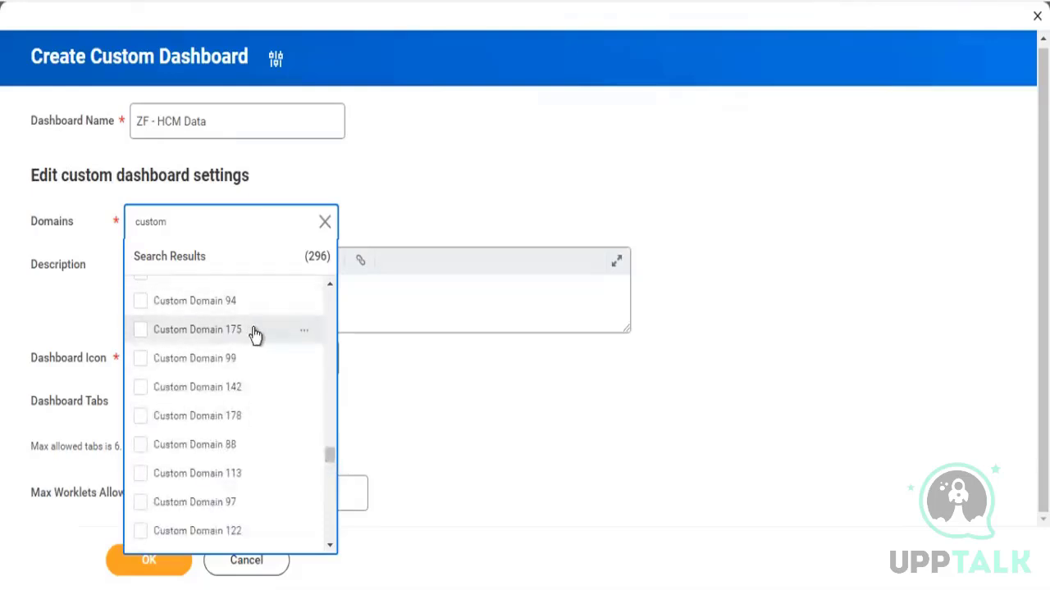
{"action": "left_click", "coordinate": [140, 306]}
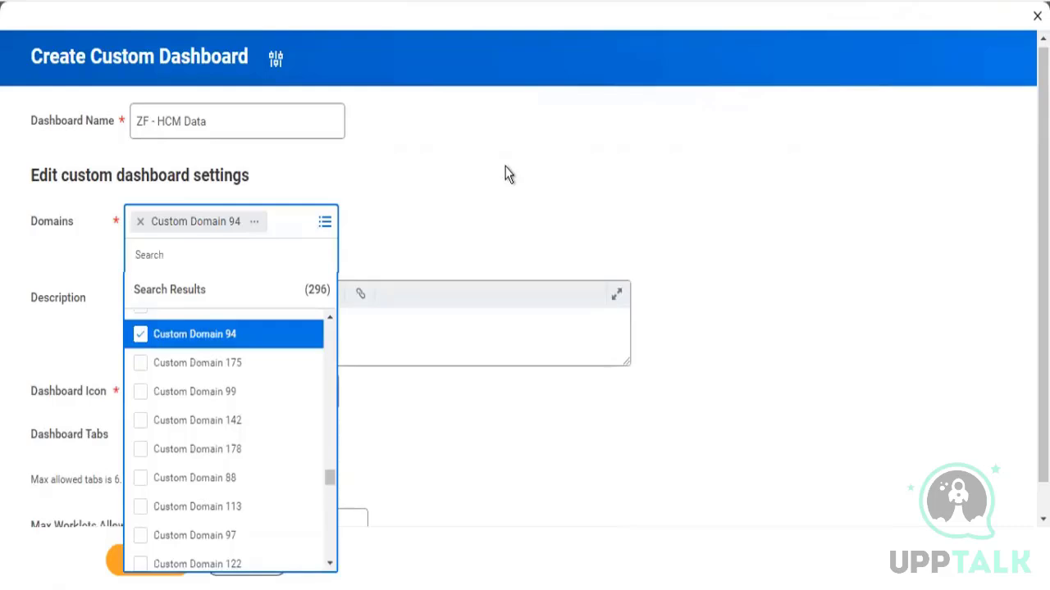
{"action": "left_click", "coordinate": [503, 172]}
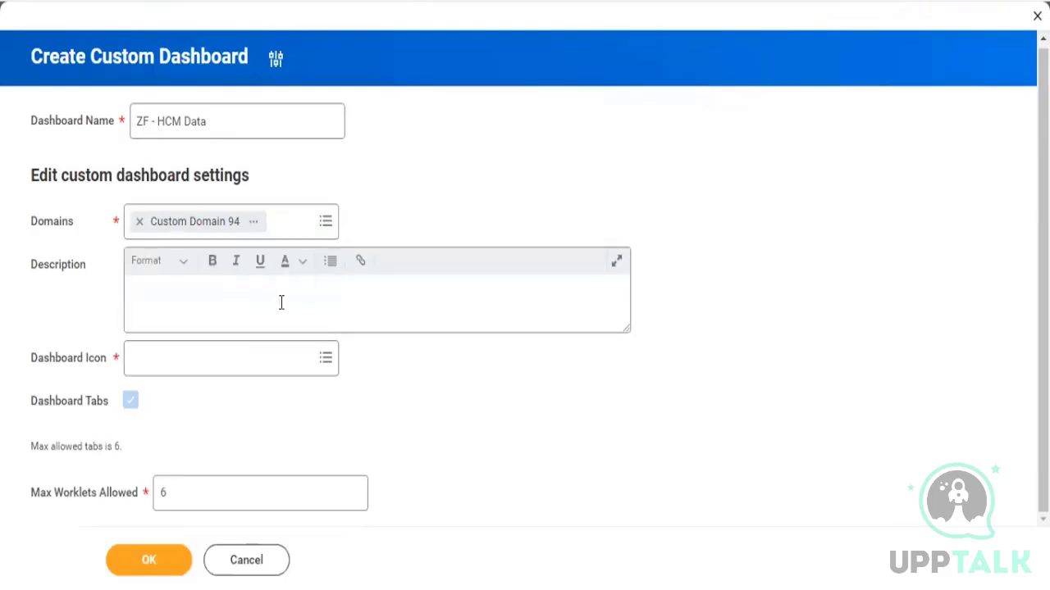
Open Custom Domain 94 and submit its Edit Security Policy Permissions task without changes
{"action": "left_click", "coordinate": [255, 223]}
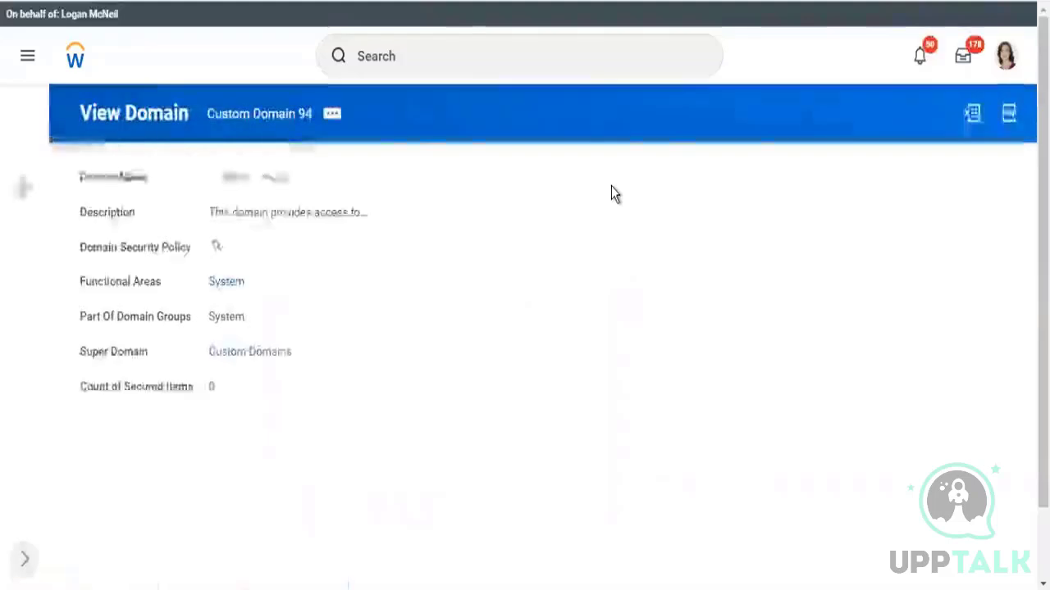
{"action": "left_click", "coordinate": [328, 121]}
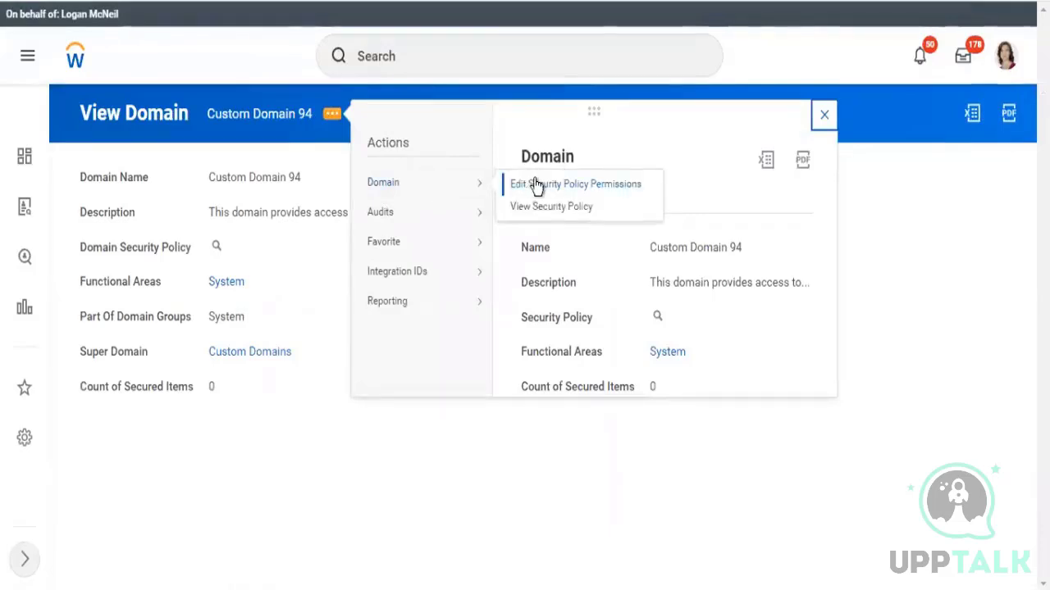
{"action": "left_click", "coordinate": [535, 185]}
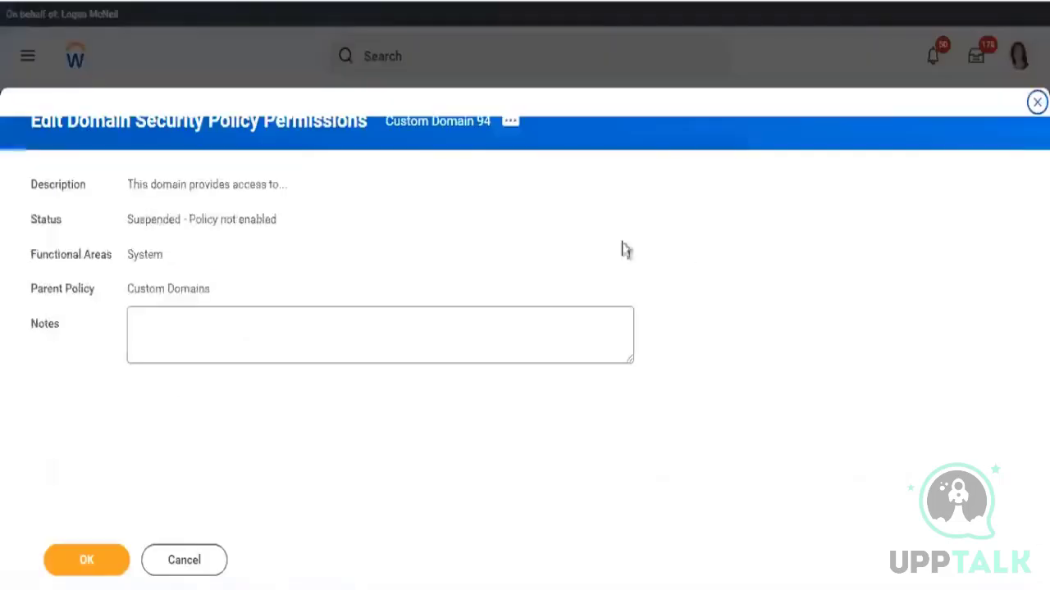
{"action": "left_click", "coordinate": [88, 576]}
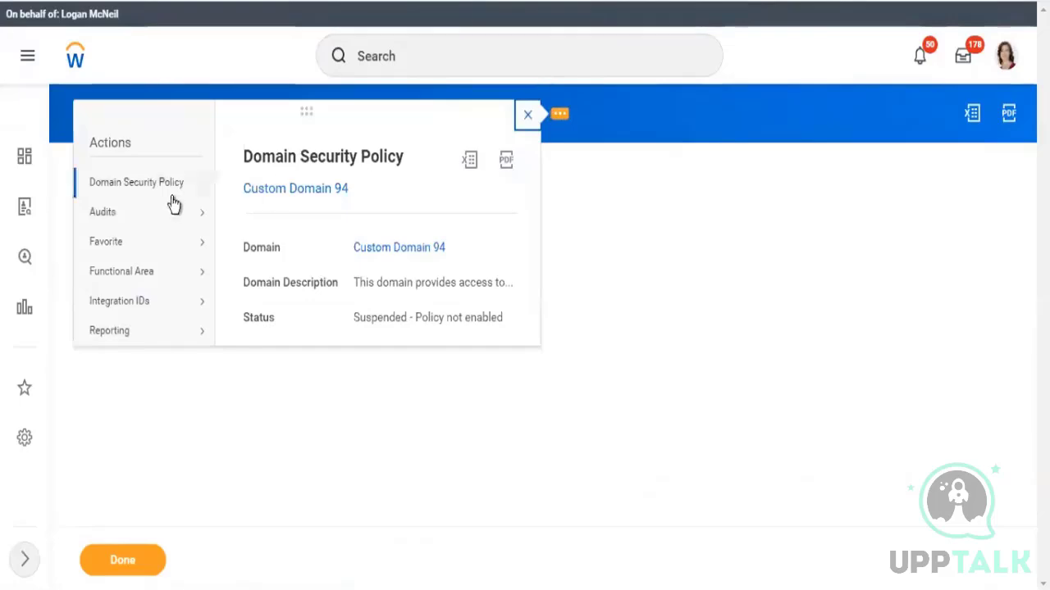
Enable the domain security policy for Custom Domain 94, ticking the confirmation
{"action": "mouse_move", "coordinate": [171, 201]}
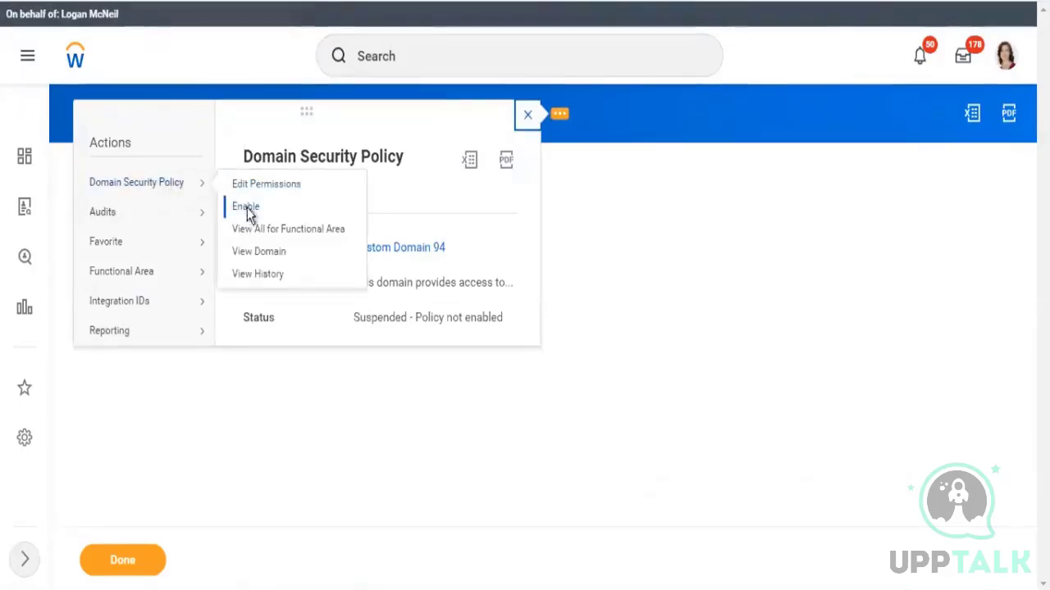
{"action": "left_click", "coordinate": [246, 207]}
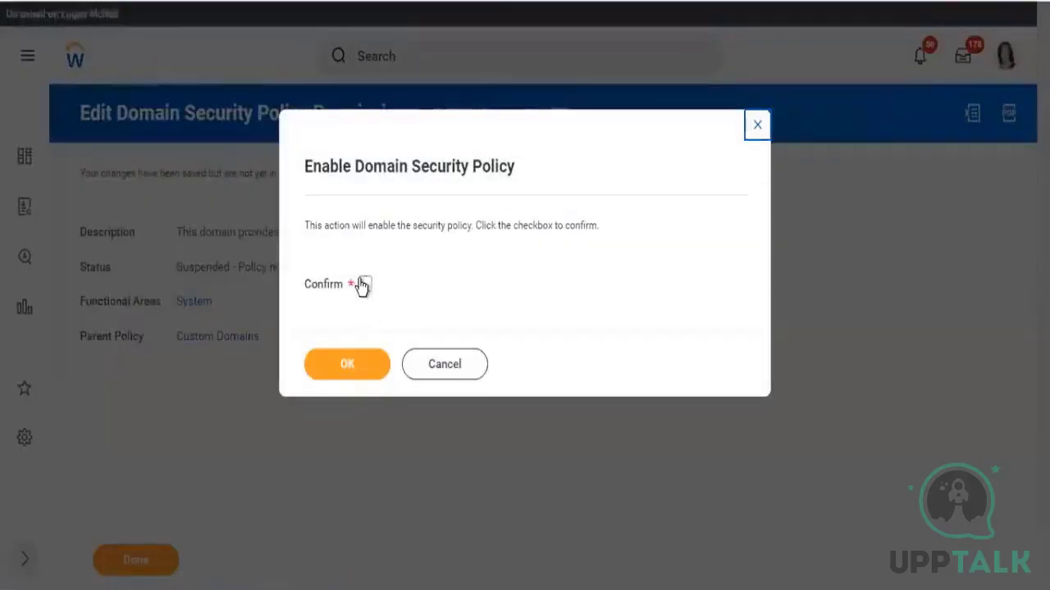
{"action": "left_click", "coordinate": [363, 284]}
{"action": "left_click", "coordinate": [368, 366]}
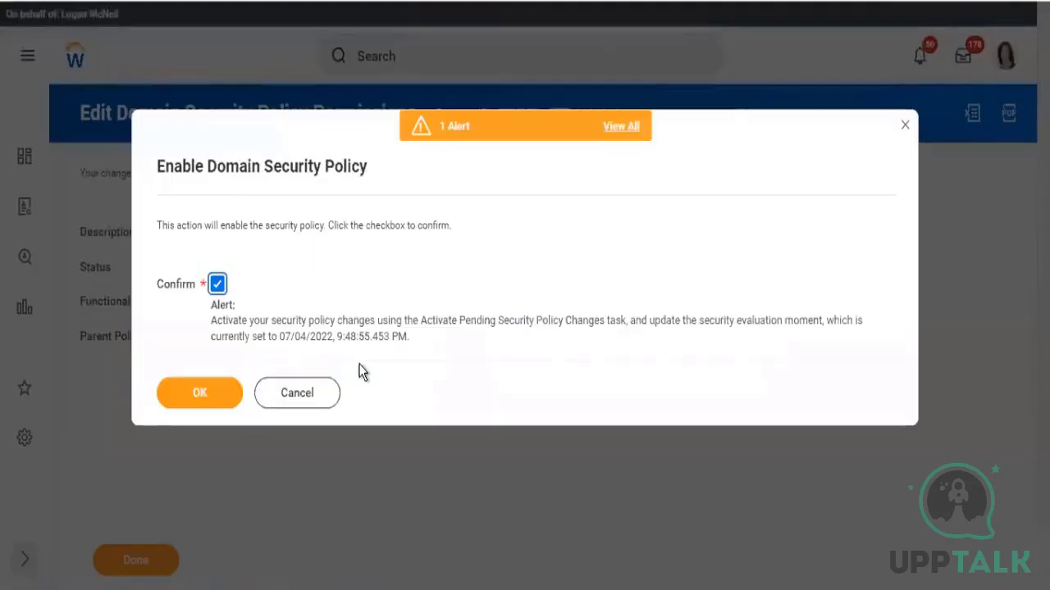
{"action": "left_click", "coordinate": [204, 394]}
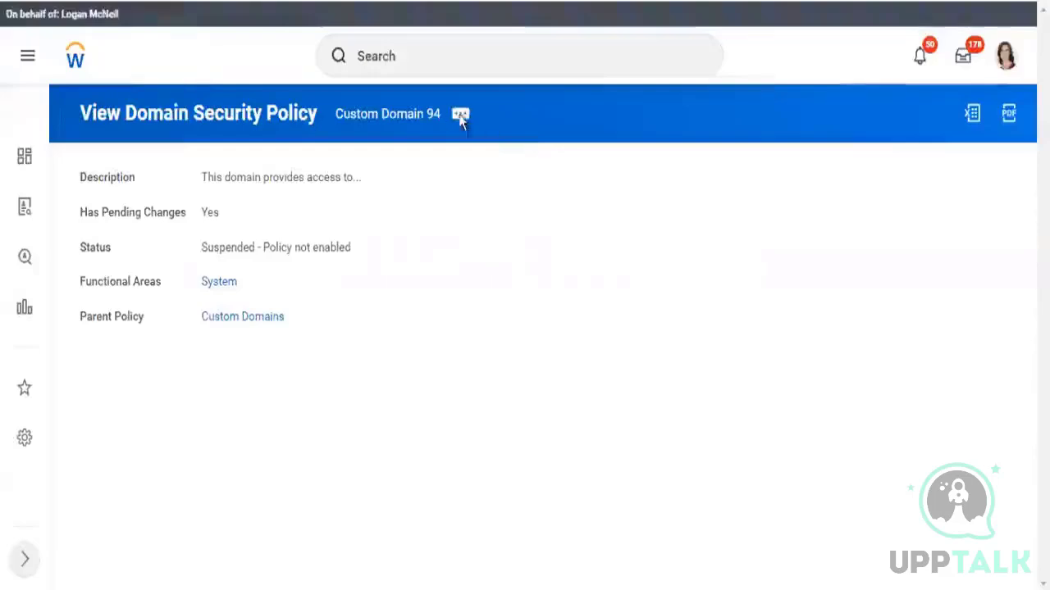
Open Edit Permissions for Custom Domain 94 and remove Finance Auditor from the view-only security groups
{"action": "left_click", "coordinate": [461, 116]}
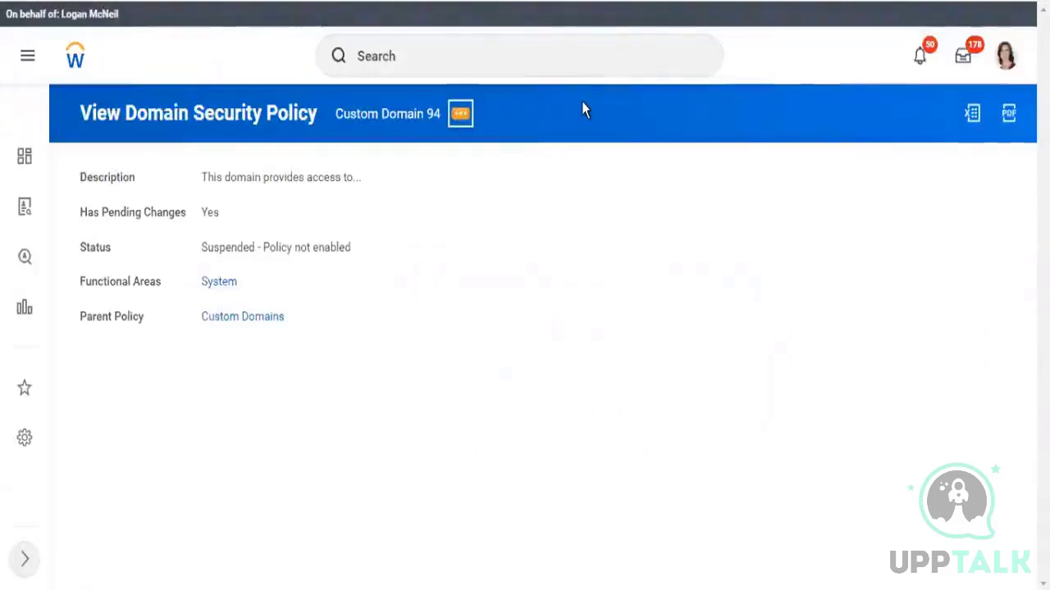
{"action": "mouse_move", "coordinate": [588, 175]}
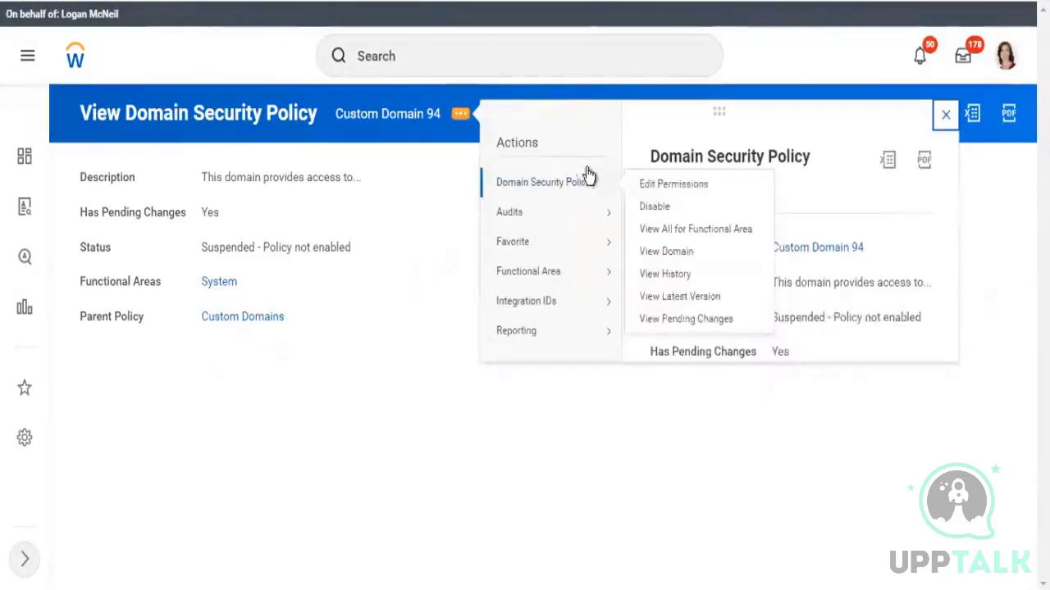
{"action": "left_click", "coordinate": [668, 187]}
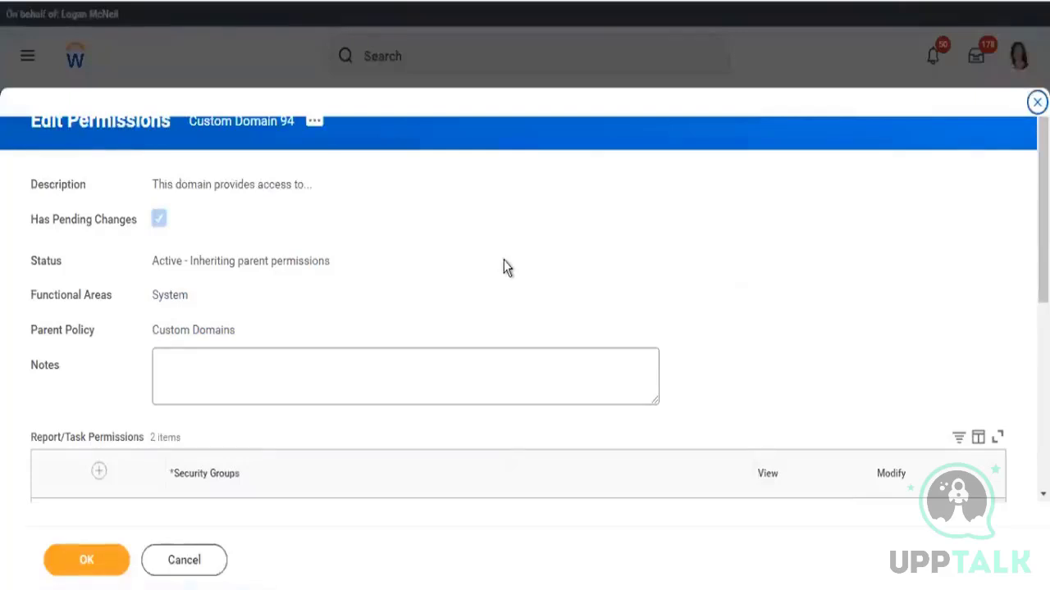
{"action": "scroll", "coordinate": [503, 267], "scroll_direction": "down", "scroll_amount": 2}
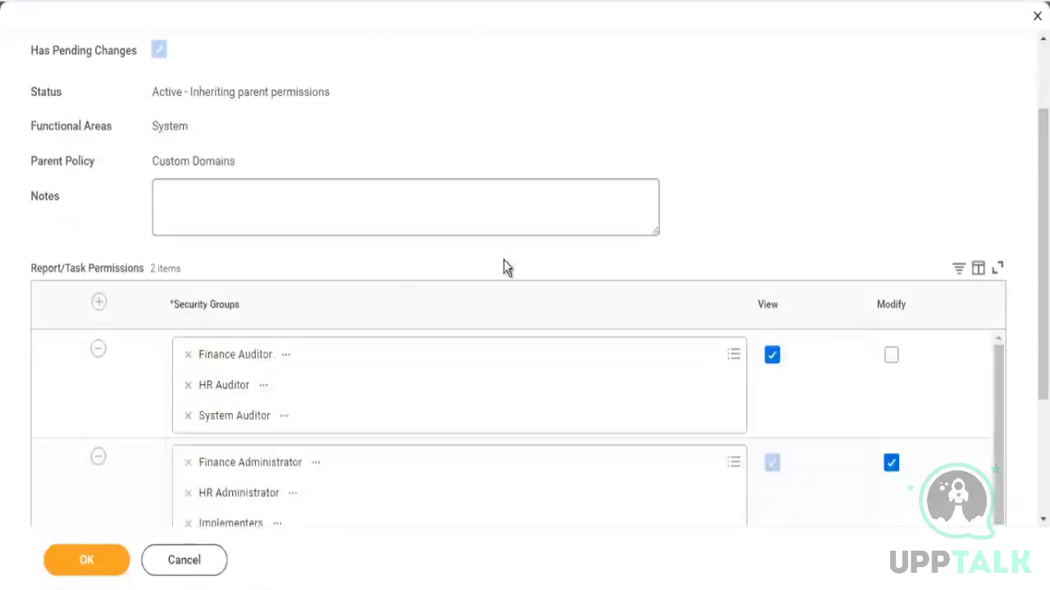
{"action": "left_click", "coordinate": [188, 354]}
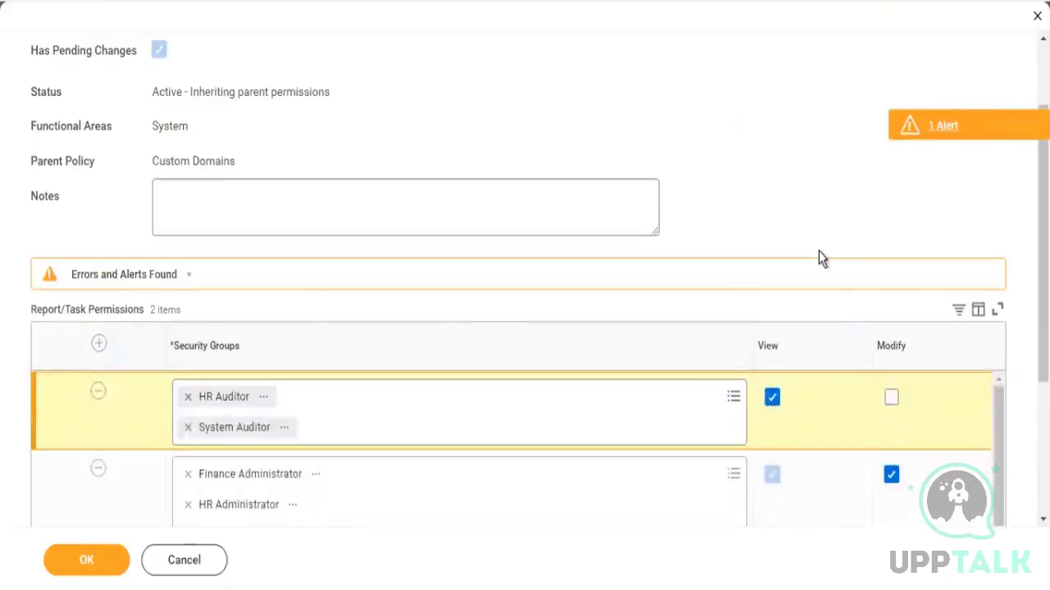
Select the Custom Domain 94 title text and return to the Create Custom Dashboard form
{"action": "scroll", "coordinate": [818, 257], "scroll_direction": "up", "scroll_amount": 2}
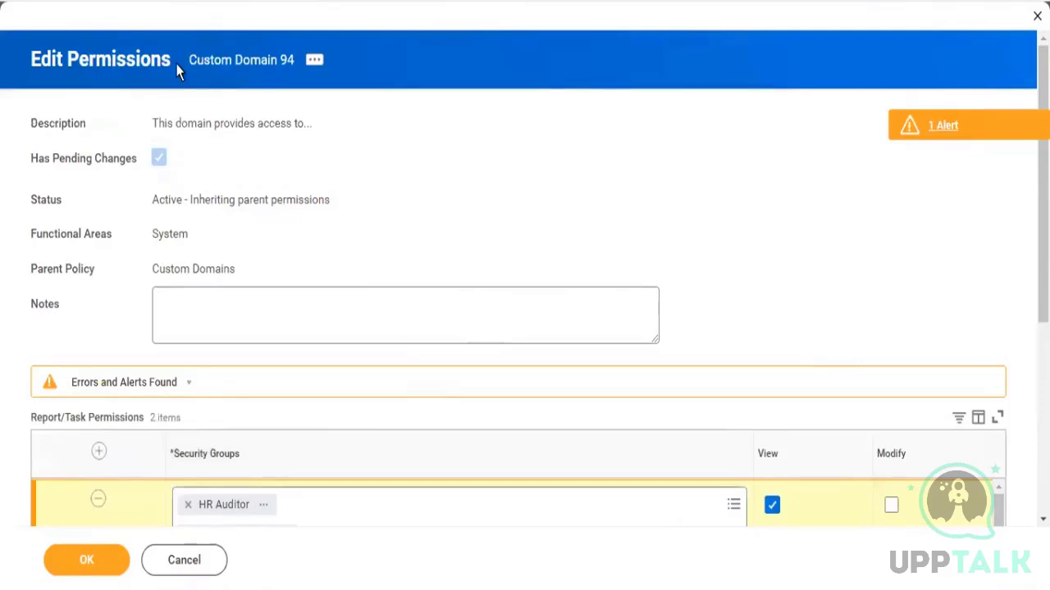
{"action": "left_click_drag", "start_coordinate": [210, 62], "coordinate": [279, 65]}
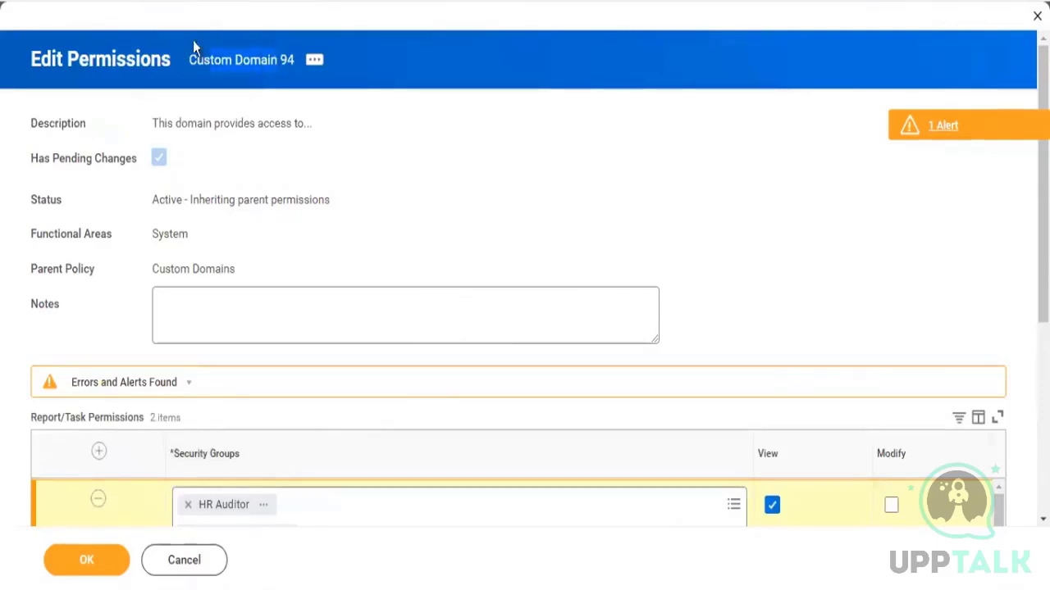
{"action": "left_click", "coordinate": [234, 1]}
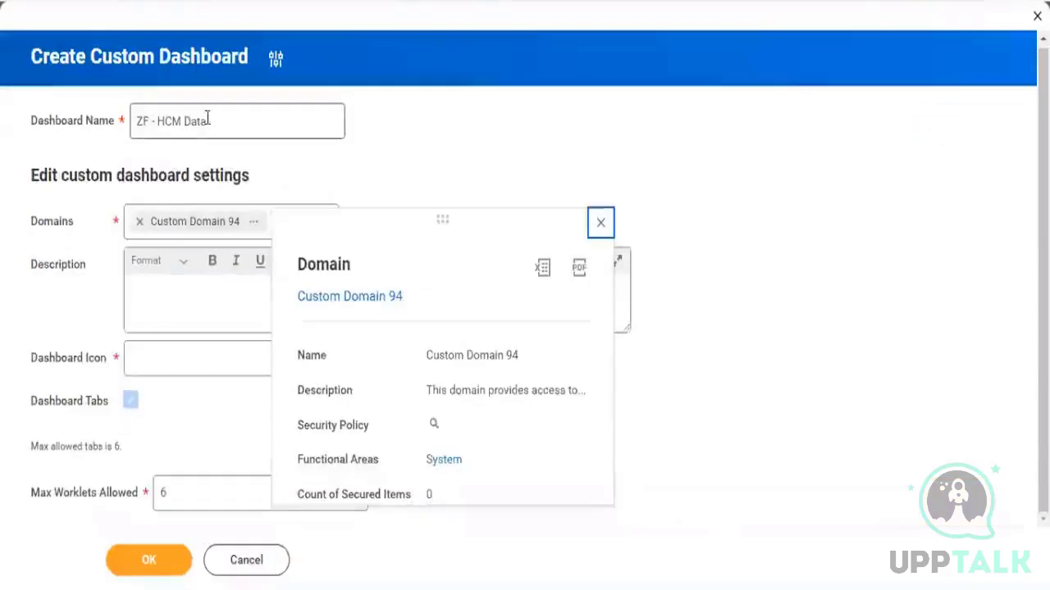
Search the dashboard's domains for worker data and add Worker Data: Worker Summary Reports
{"action": "left_click_drag", "start_coordinate": [230, 117], "coordinate": [111, 140]}
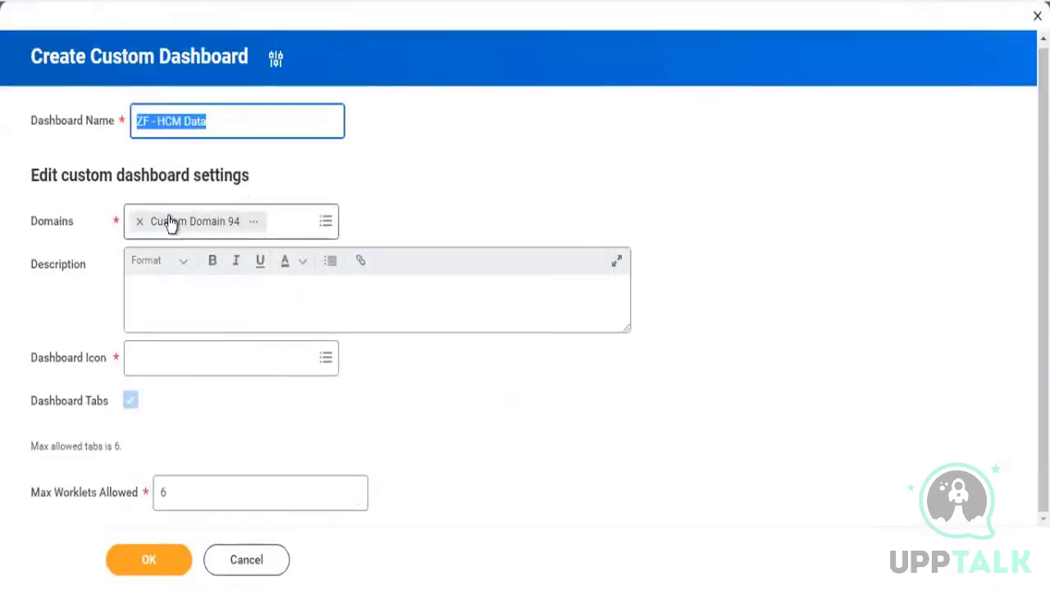
{"action": "left_click", "coordinate": [329, 233]}
{"action": "type", "text": "worker"}
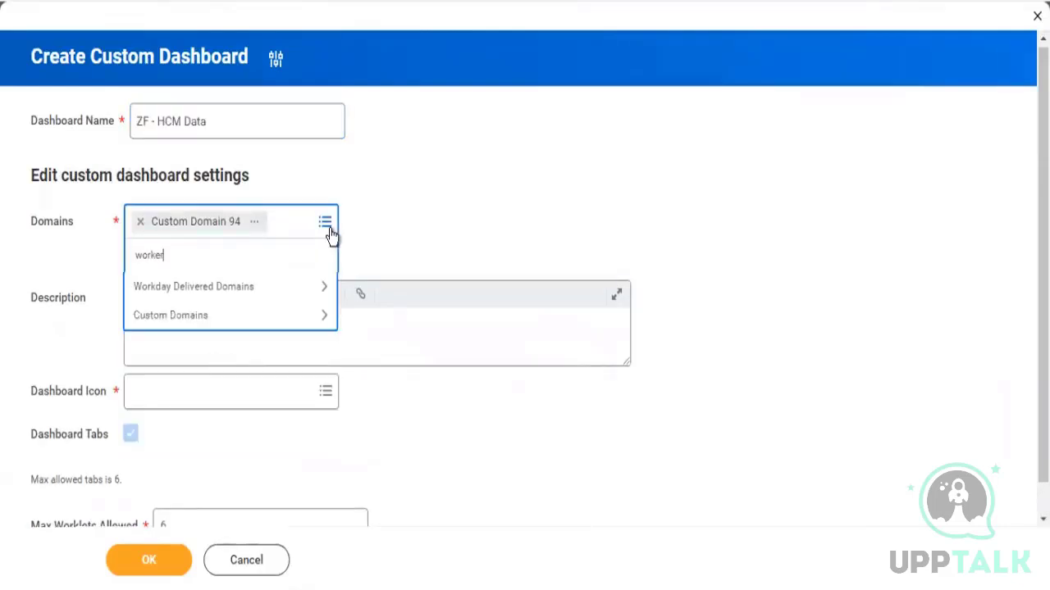
{"action": "type", "text": " data"}
{"action": "key", "text": "Return"}
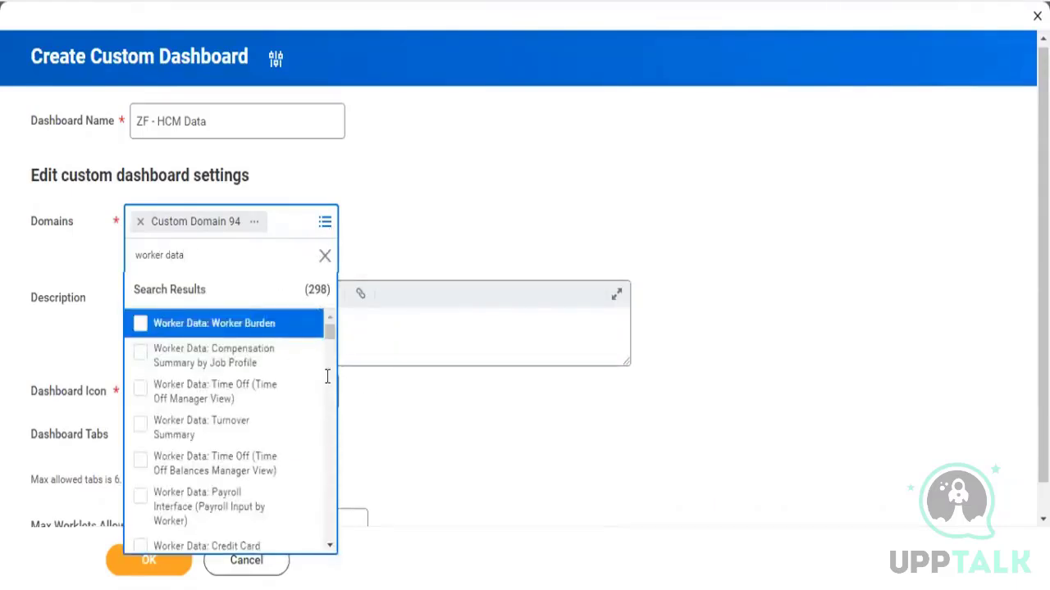
{"action": "left_click", "coordinate": [331, 549]}
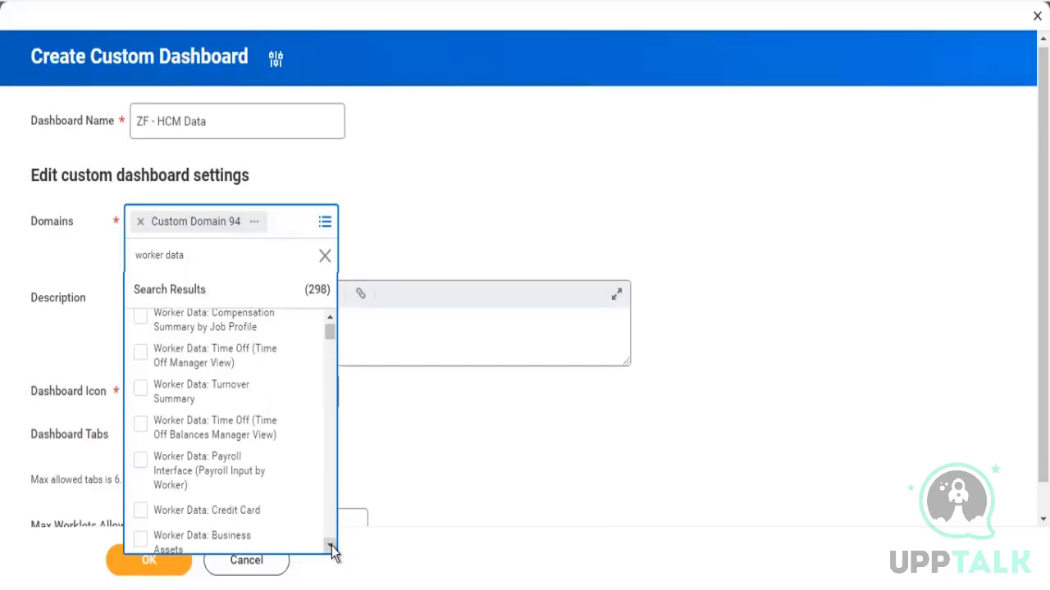
{"action": "left_click", "coordinate": [331, 548]}
{"action": "left_click", "coordinate": [332, 549]}
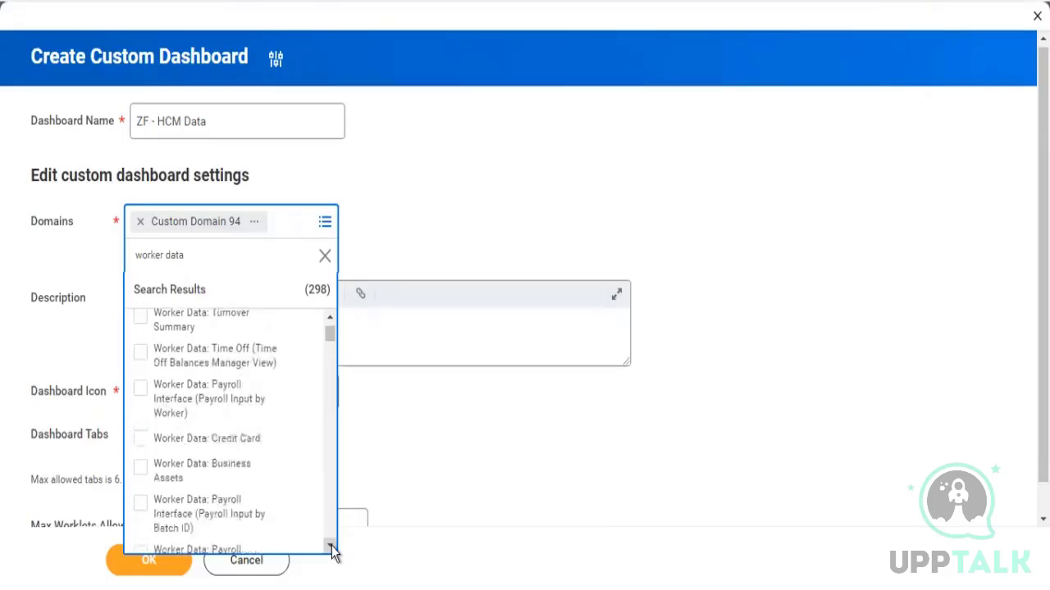
{"action": "left_click", "coordinate": [331, 549]}
{"action": "left_click", "coordinate": [331, 549]}
{"action": "left_click", "coordinate": [331, 548]}
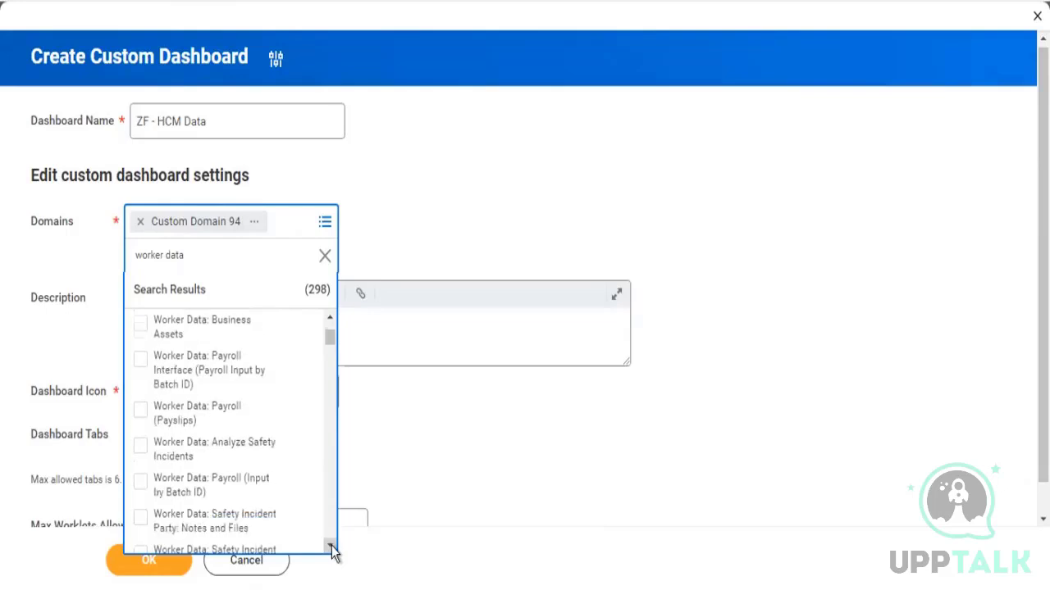
{"action": "left_click", "coordinate": [331, 548]}
{"action": "left_click", "coordinate": [331, 549]}
{"action": "left_click", "coordinate": [331, 549]}
{"action": "left_click", "coordinate": [331, 549]}
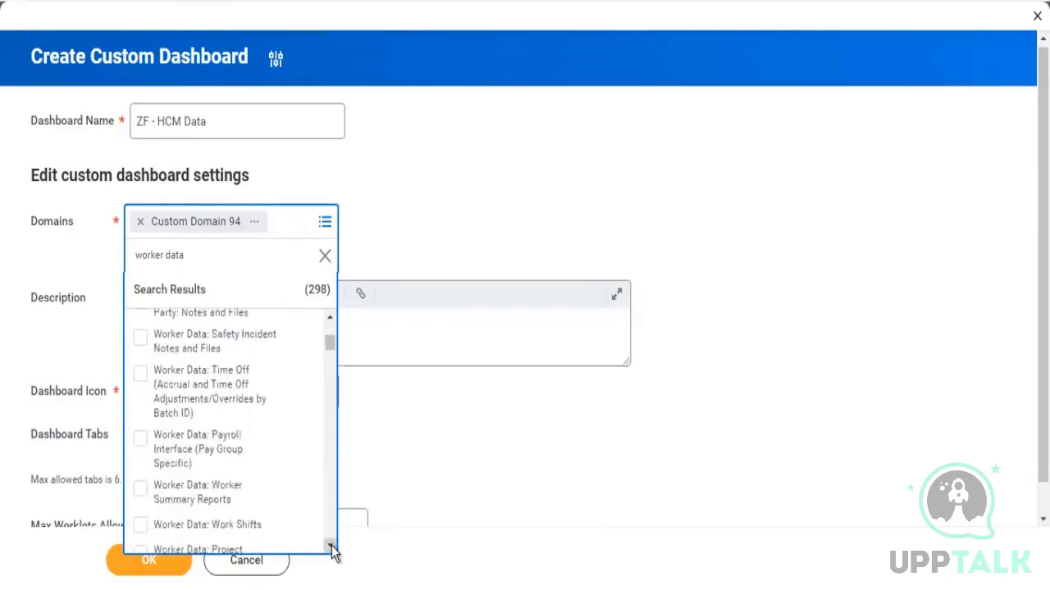
{"action": "left_click", "coordinate": [332, 548]}
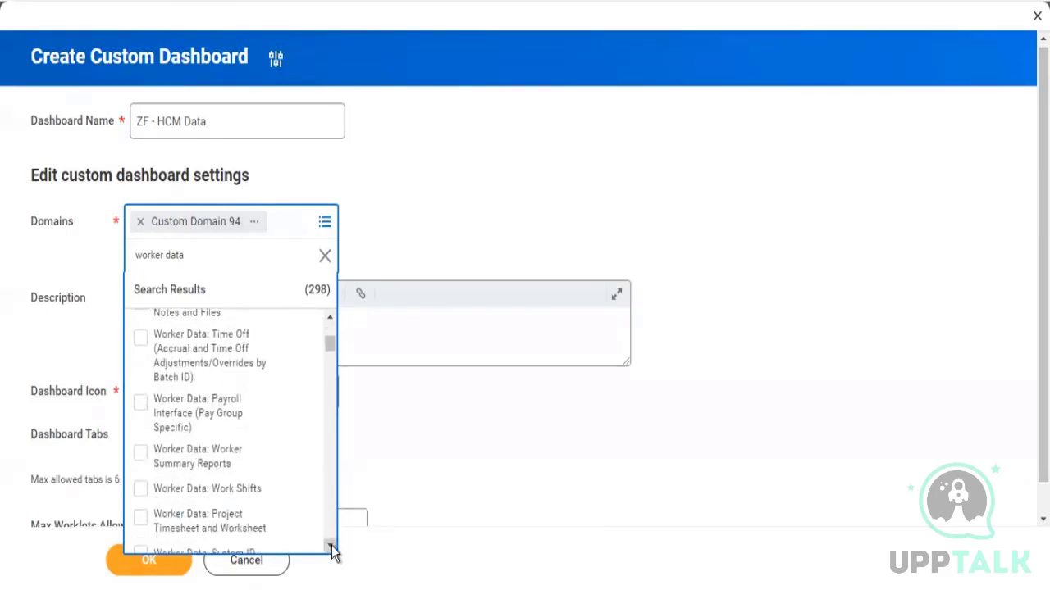
{"action": "left_click", "coordinate": [201, 459]}
{"action": "left_click", "coordinate": [534, 197]}
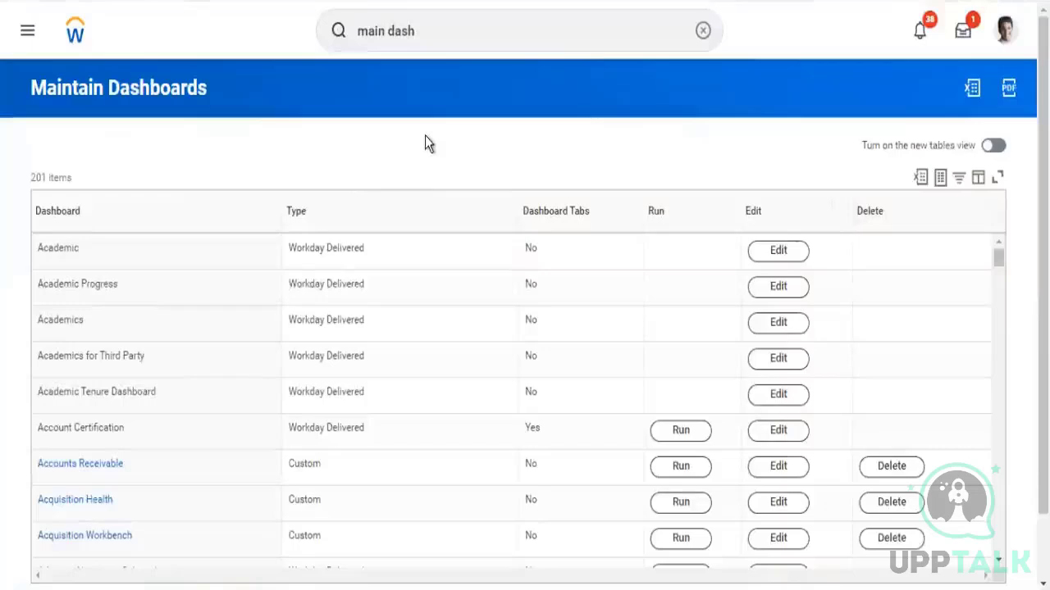
Filter the dashboards list by dashboard name for zf
{"action": "scroll", "coordinate": [425, 144], "scroll_direction": "down", "scroll_amount": 1}
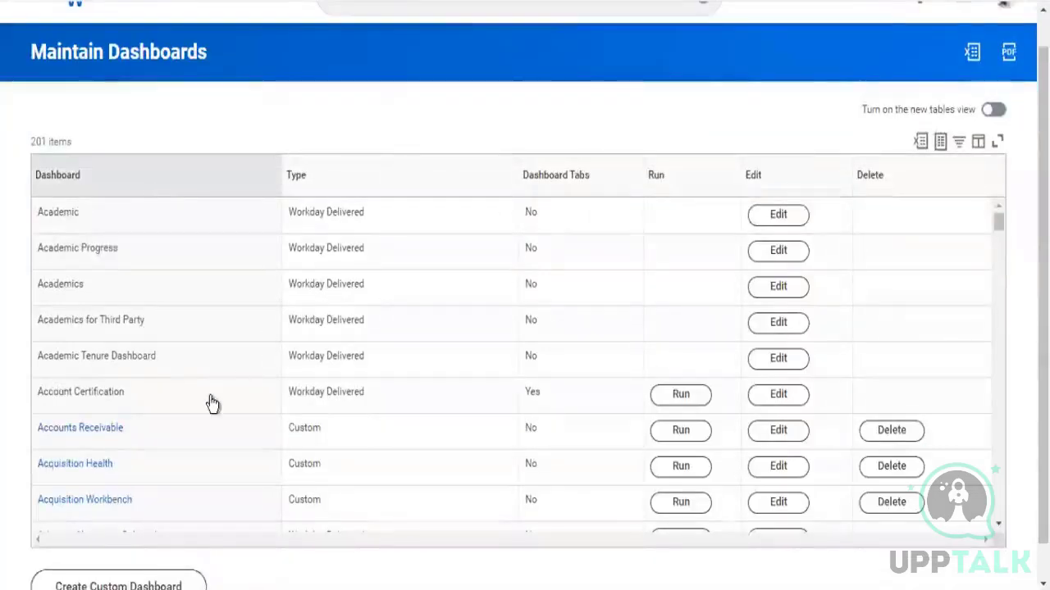
{"action": "left_click", "coordinate": [125, 404]}
{"action": "type", "text": "zi"}
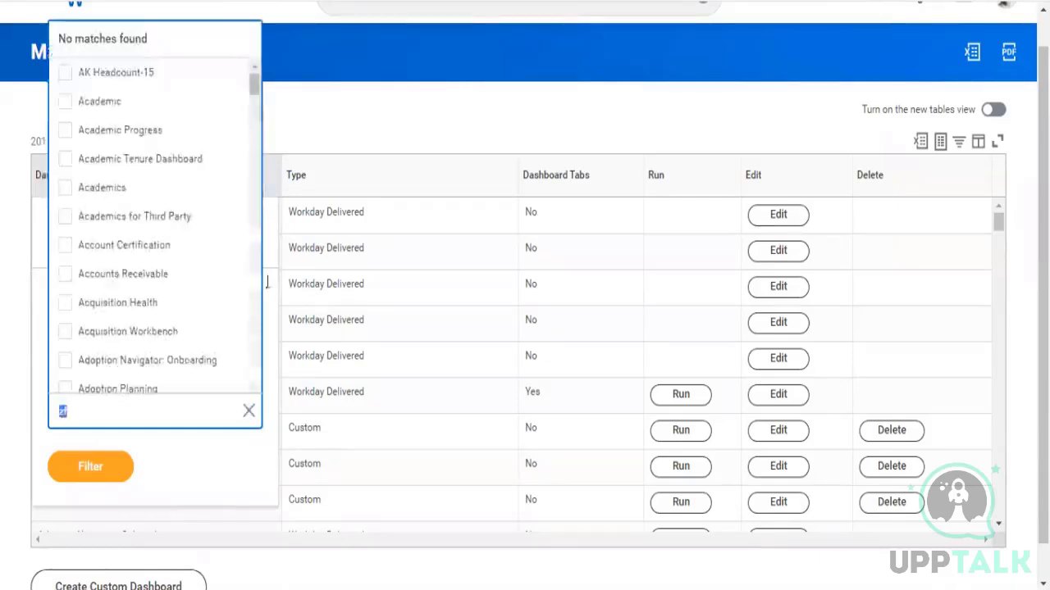
{"action": "left_click_drag", "start_coordinate": [251, 83], "coordinate": [239, 428]}
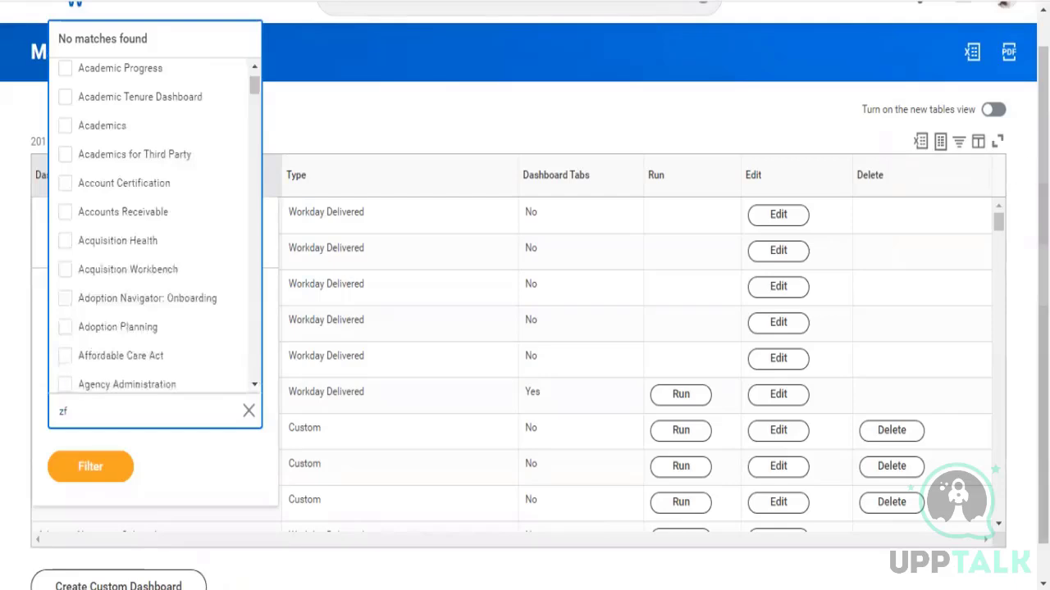
{"action": "scroll", "coordinate": [808, 18], "scroll_direction": "up", "scroll_amount": 1}
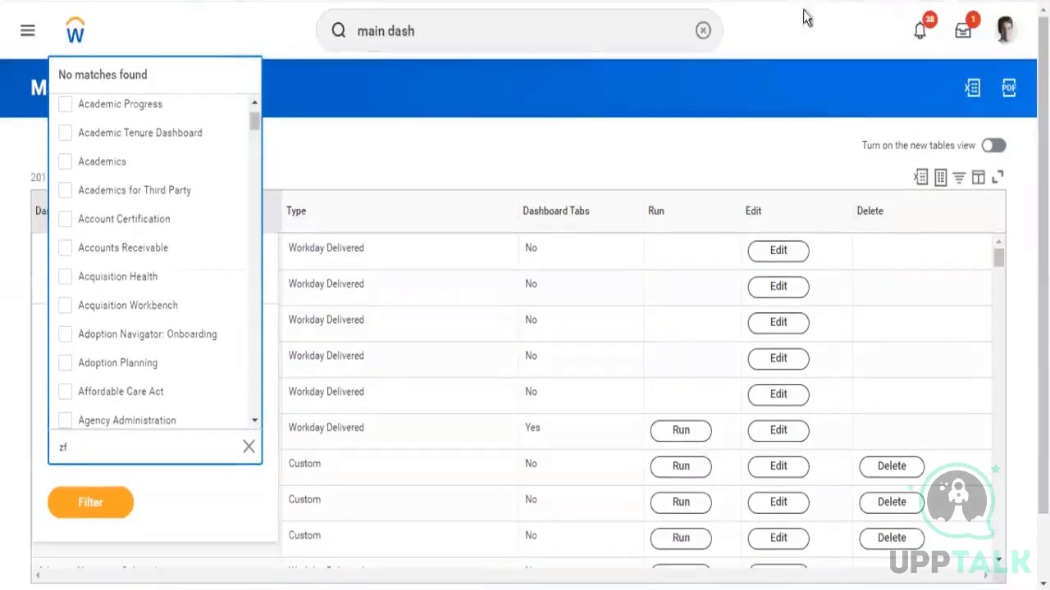
Search for and open the Create Custom Dashboard task
{"action": "left_click", "coordinate": [476, 31]}
{"action": "key", "text": "BackSpace"}
{"action": "key", "text": "BackSpace"}
{"action": "key", "text": "BackSpace"}
{"action": "key", "text": "BackSpace"}
{"action": "key", "text": "BackSpace"}
{"action": "key", "text": "BackSpace"}
{"action": "key", "text": "BackSpace"}
{"action": "key", "text": "BackSpace"}
{"action": "key", "text": "BackSpace"}
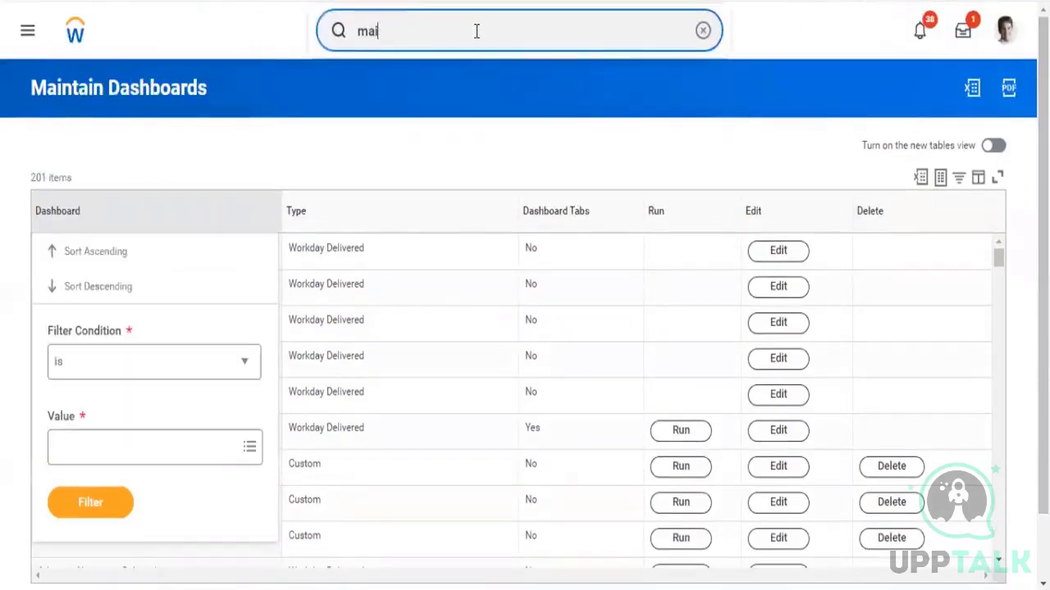
{"action": "type", "text": "a"}
{"action": "key", "text": "BackSpace"}
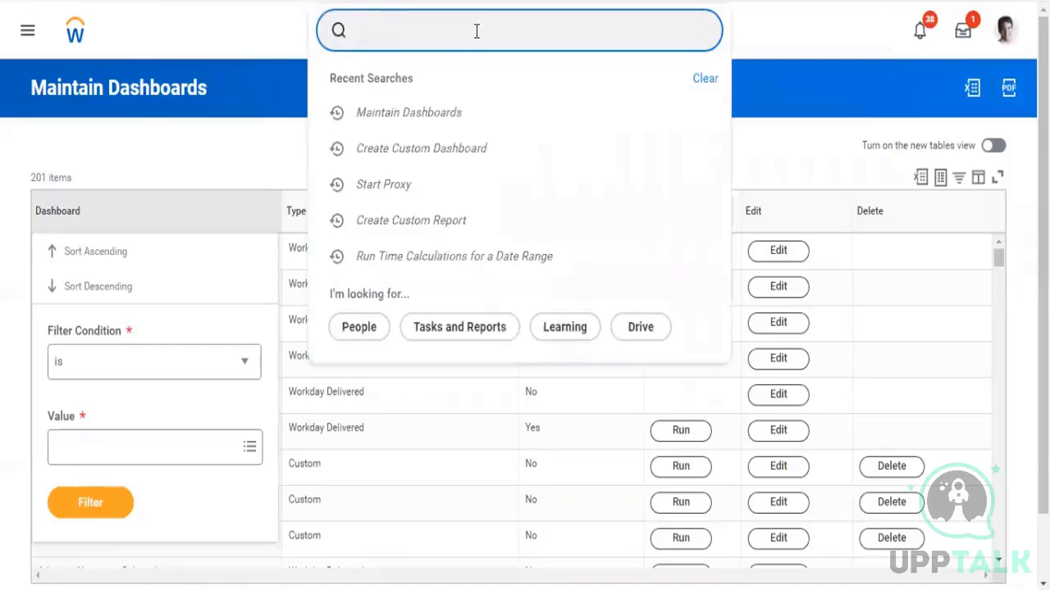
{"action": "type", "text": "create custa"}
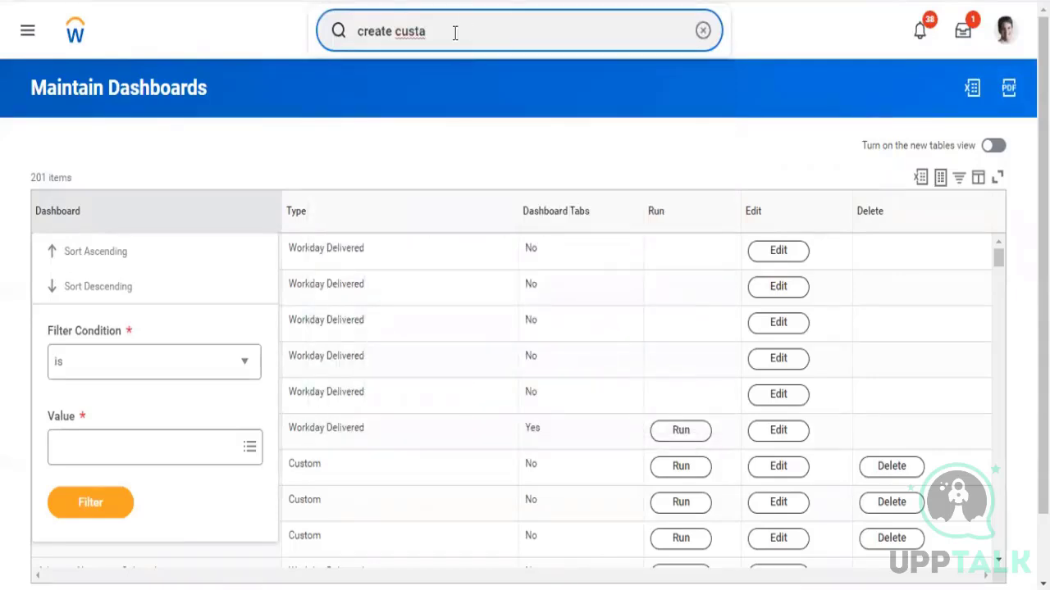
{"action": "key", "text": "BackSpace"}
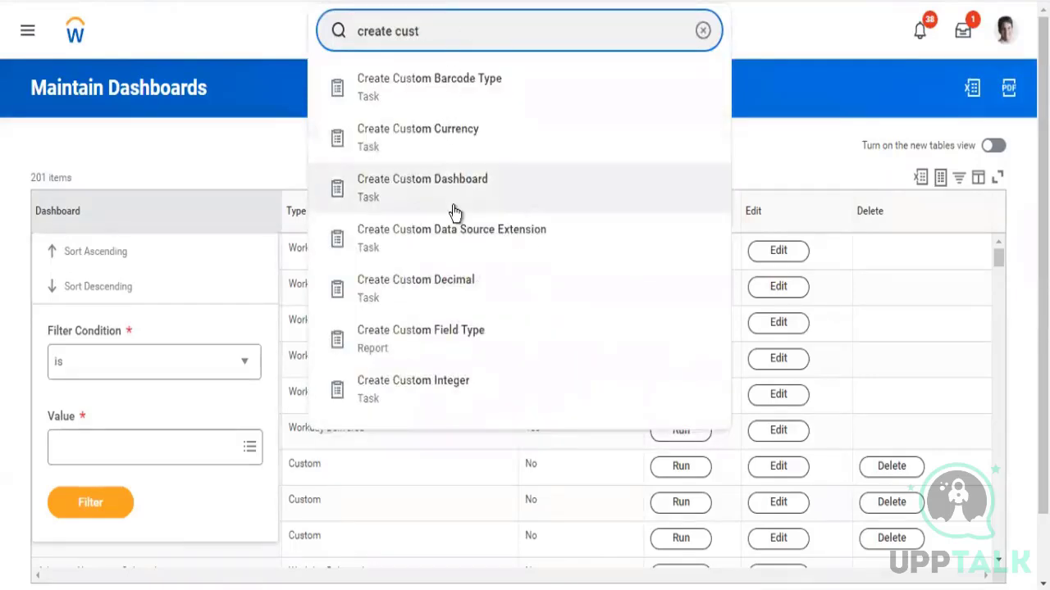
{"action": "left_click", "coordinate": [455, 212]}
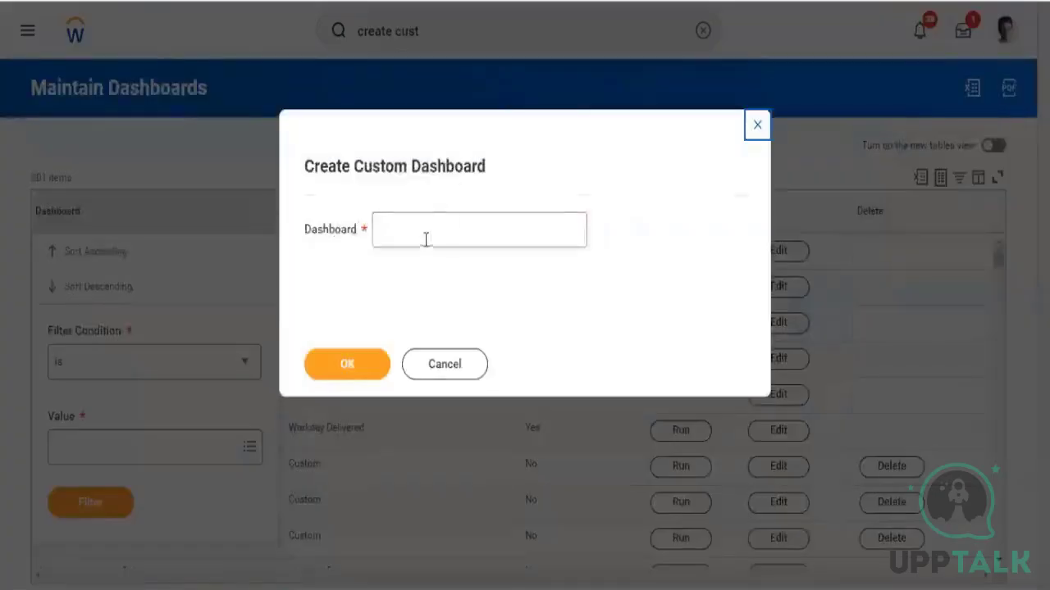
Create a custom dashboard named ZF - Worker Details
{"action": "left_click", "coordinate": [424, 243]}
{"action": "type", "text": "ZF -"}
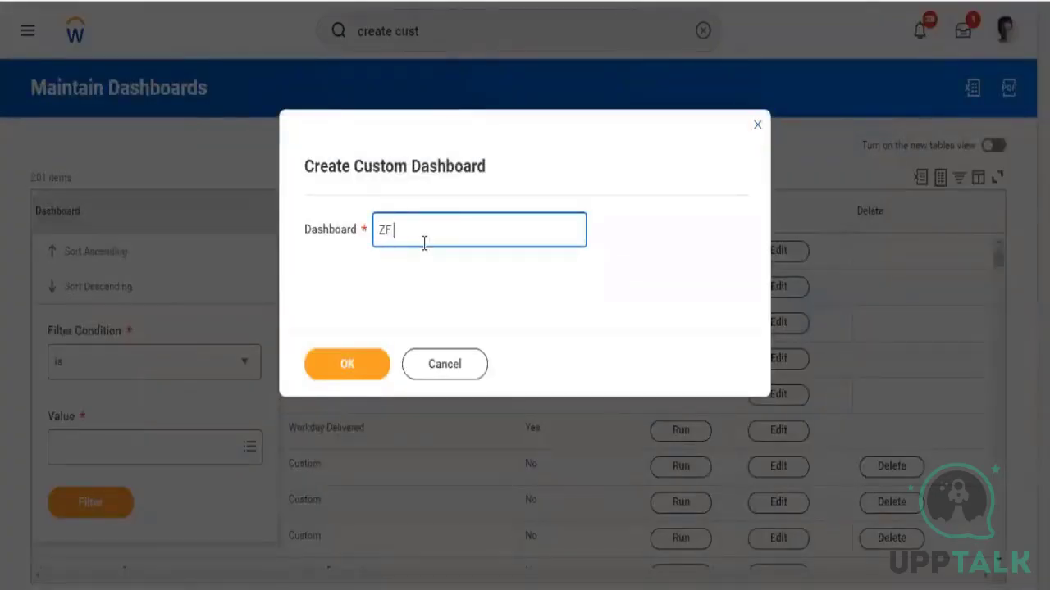
{"action": "type", "text": " Worker Details"}
{"action": "left_click", "coordinate": [341, 373]}
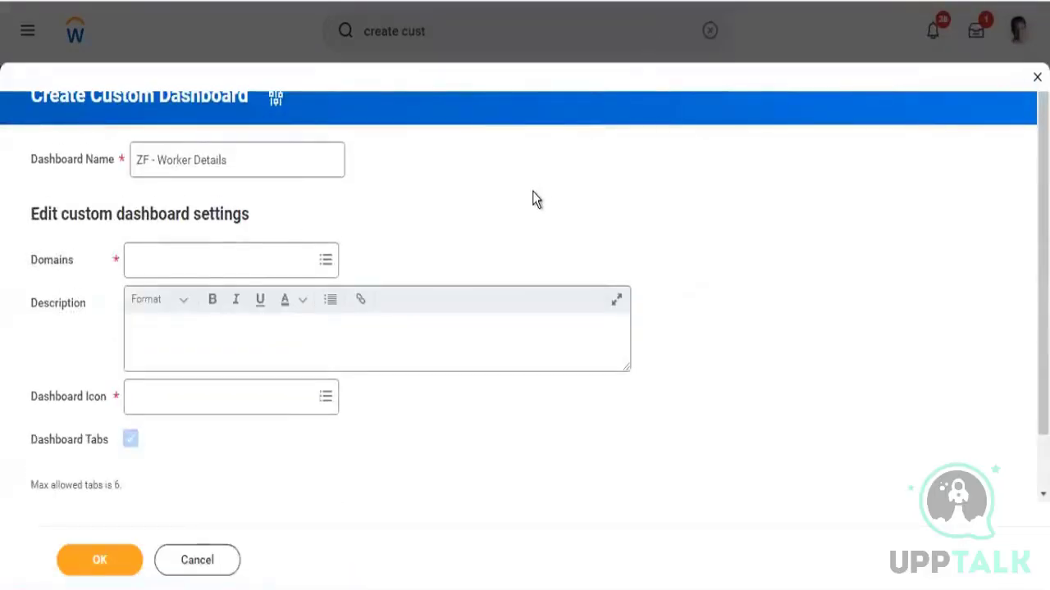
Try to search the domains for worker deta staf
{"action": "left_click", "coordinate": [180, 260]}
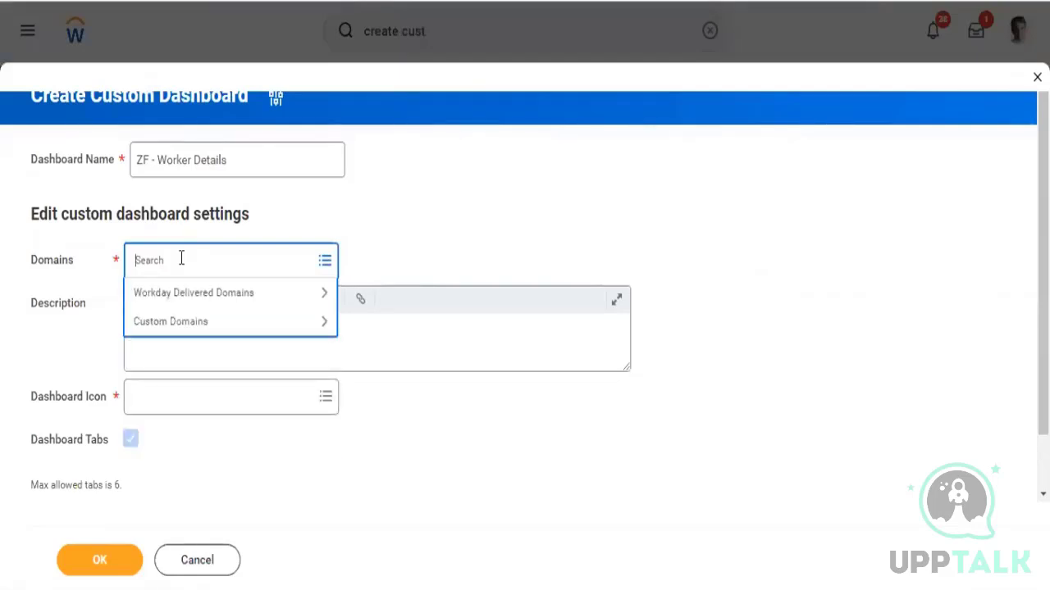
{"action": "type", "text": "worker deta staf"}
{"action": "key", "text": "Return"}
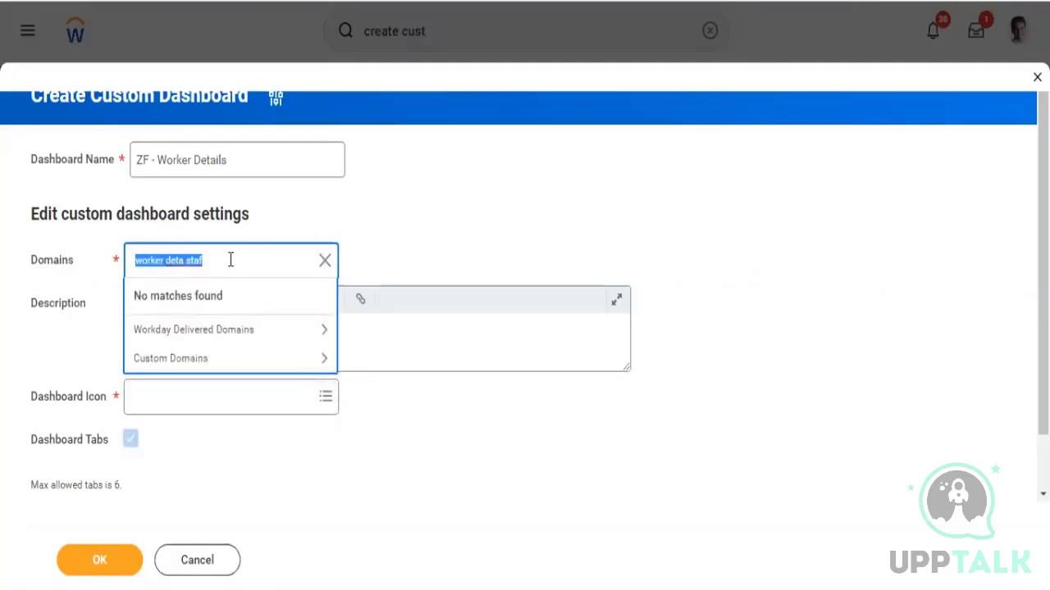
Search the domains for worker data sta and add Worker Data: General Staffing Information
{"action": "left_click", "coordinate": [231, 260]}
{"action": "key", "text": "BackSpace"}
{"action": "key", "text": "BackSpace"}
{"action": "key", "text": "BackSpace"}
{"action": "key", "text": "BackSpace"}
{"action": "key", "text": "BackSpace"}
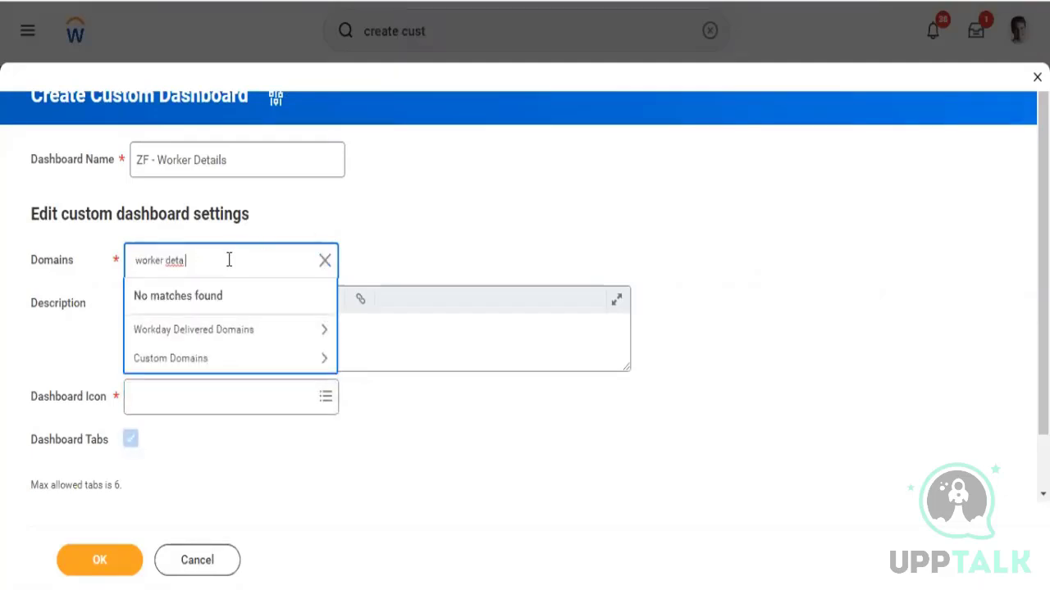
{"action": "key", "text": "BackSpace"}
{"action": "key", "text": "BackSpace"}
{"action": "type", "text": "ata sta"}
{"action": "key", "text": "Return"}
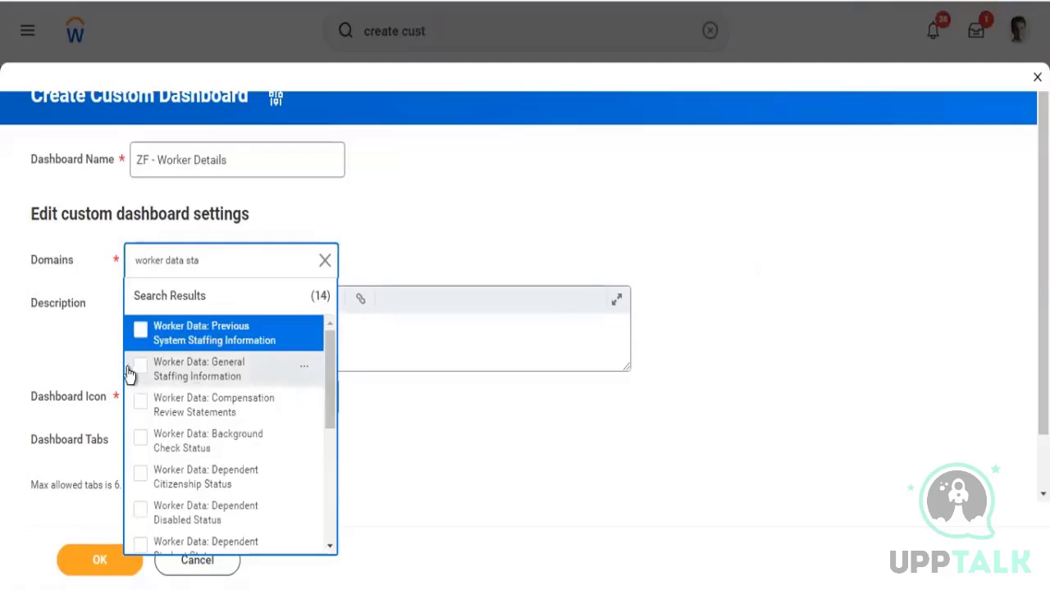
{"action": "left_click", "coordinate": [140, 373]}
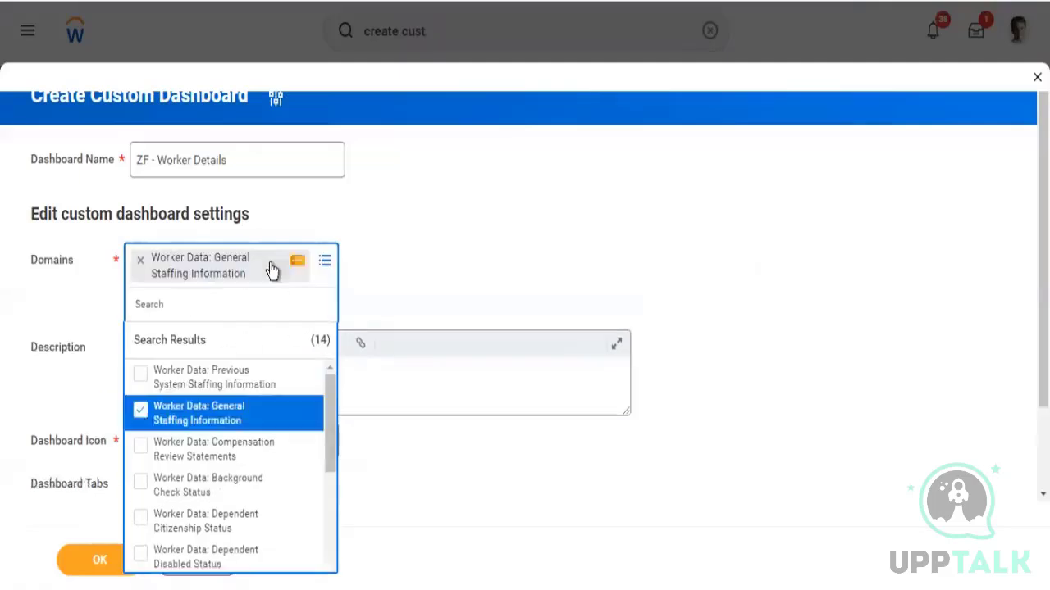
{"action": "left_click", "coordinate": [327, 261]}
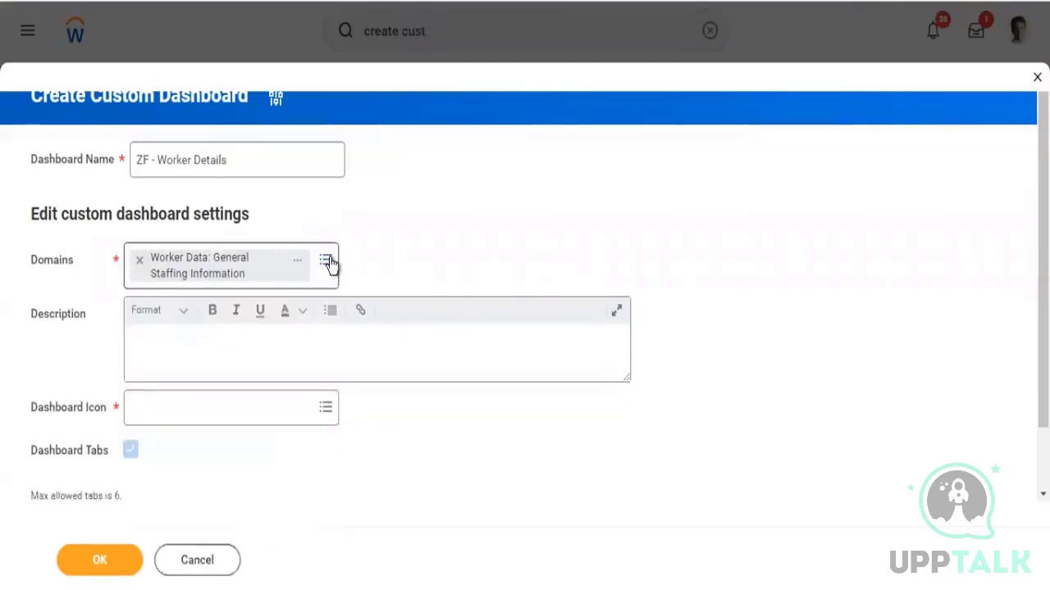
Search the domains for custom domain and add Custom Domain 1 to the dashboard's domains
{"action": "left_click", "coordinate": [327, 262]}
{"action": "type", "text": "cust"}
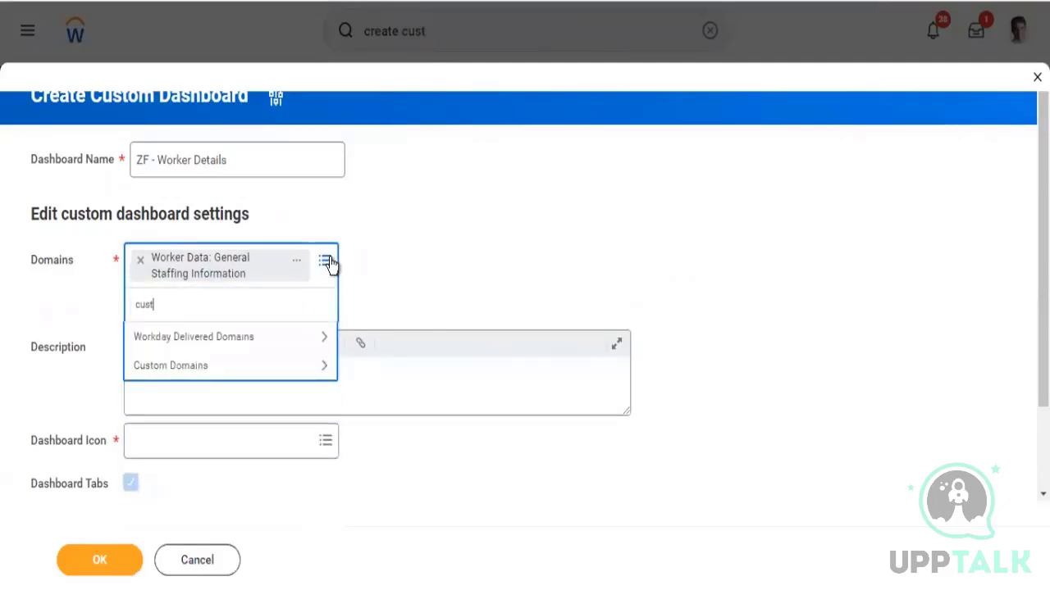
{"action": "type", "text": "om domain"}
{"action": "key", "text": "Return"}
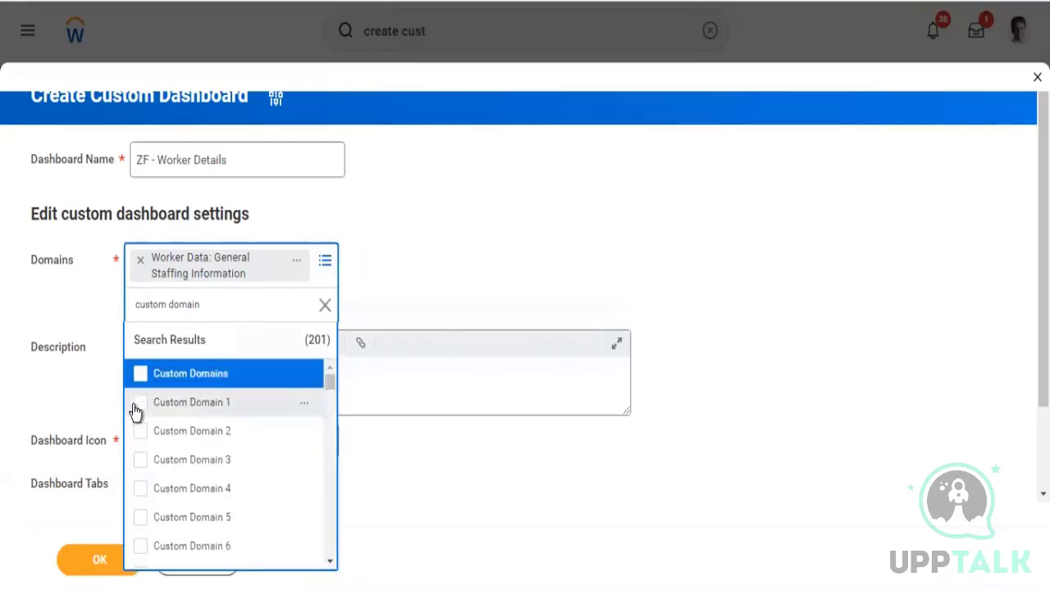
{"action": "left_click", "coordinate": [136, 404]}
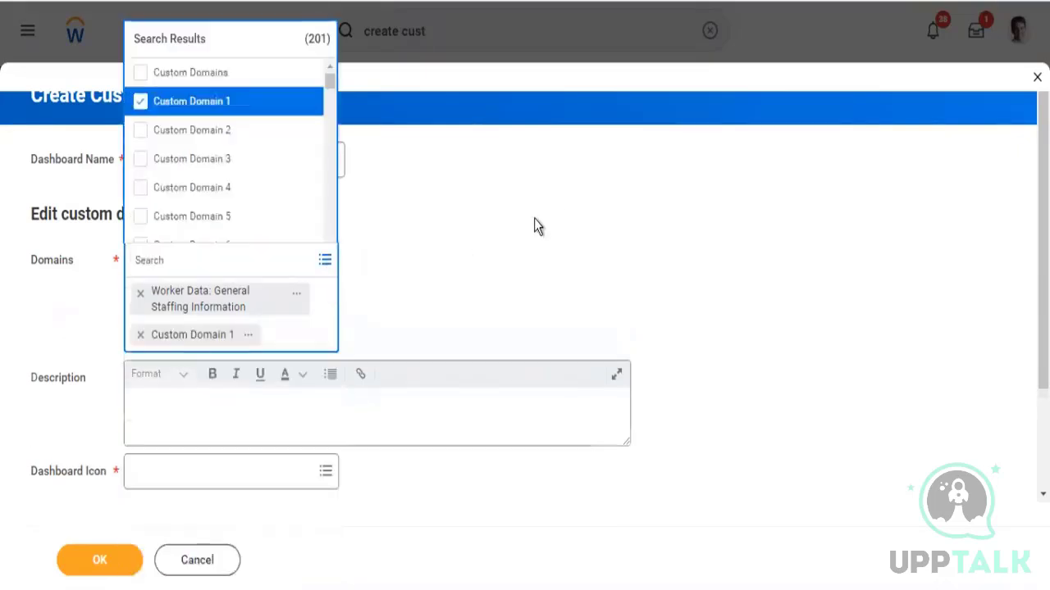
Set the dashboard icon to Business Processes
{"action": "left_click", "coordinate": [534, 219]}
{"action": "left_click", "coordinate": [185, 438]}
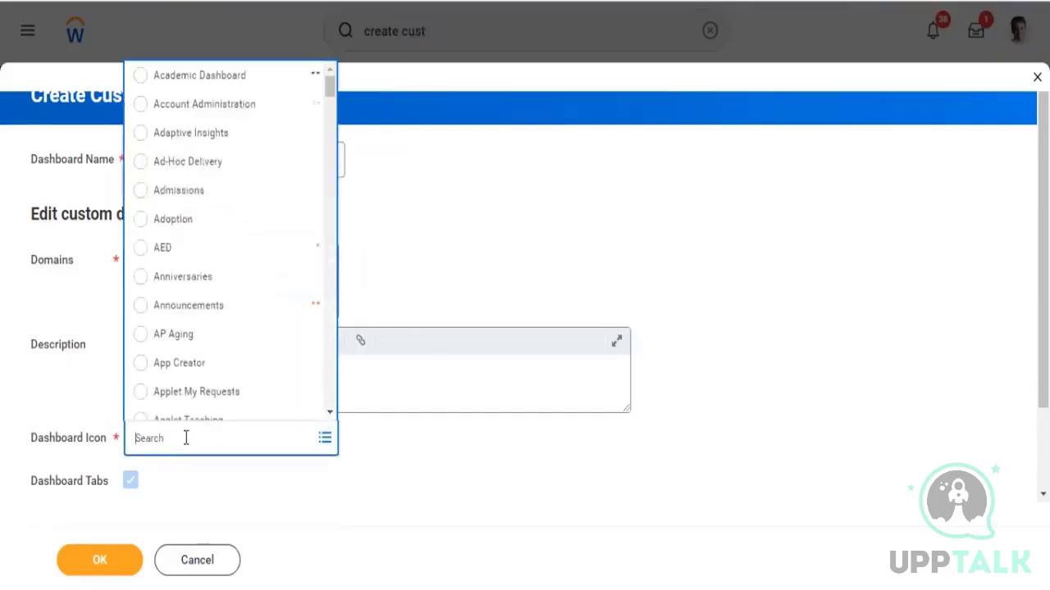
{"action": "left_click", "coordinate": [331, 411]}
{"action": "left_click", "coordinate": [330, 410]}
{"action": "left_click", "coordinate": [331, 410]}
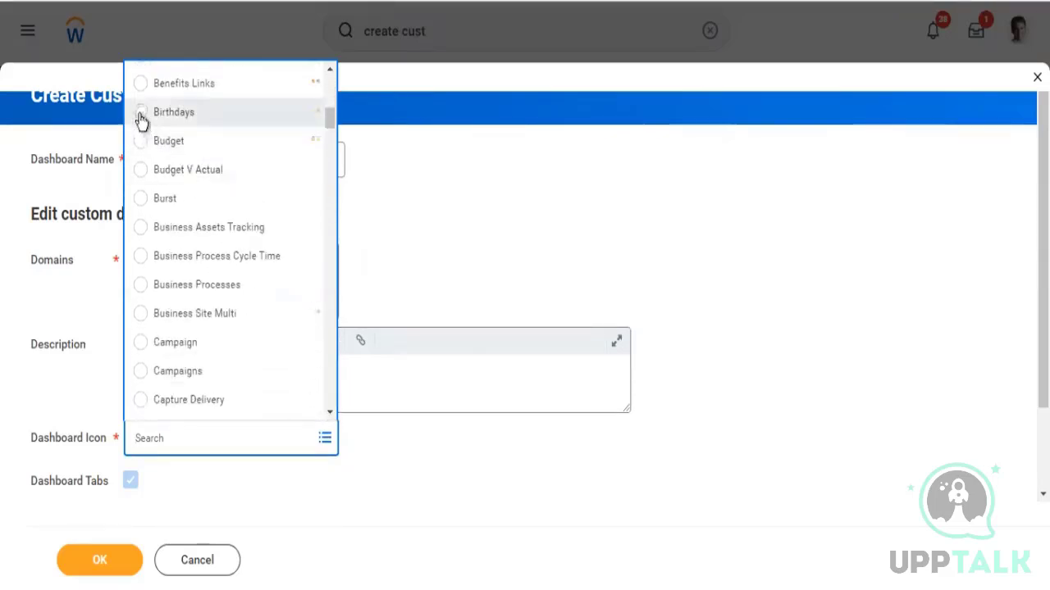
{"action": "left_click", "coordinate": [140, 284]}
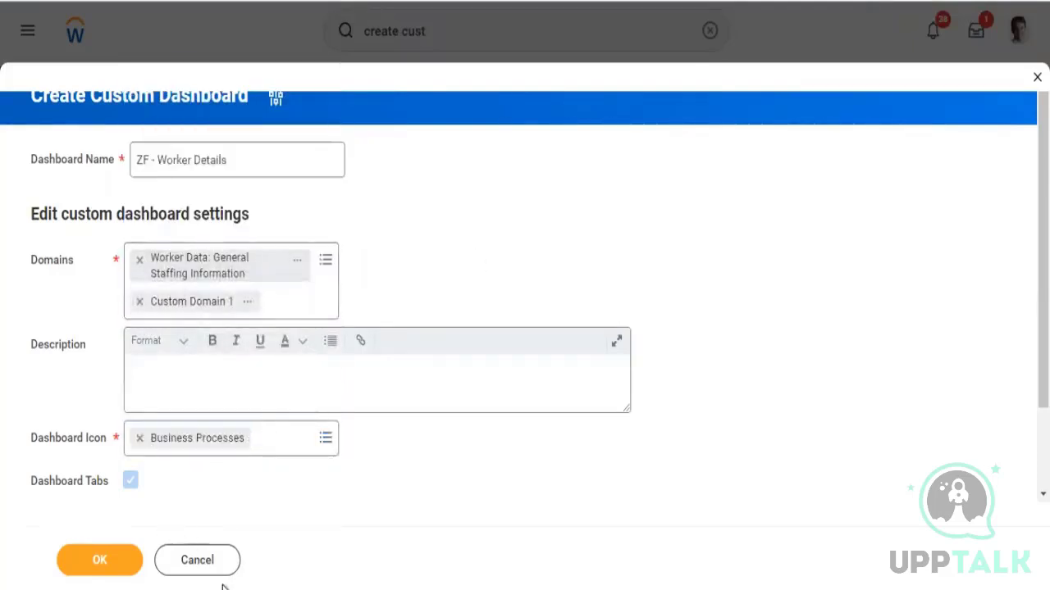
Submit the ZF - Worker Details custom dashboard and review its tab and worklet limits
{"action": "scroll", "coordinate": [410, 507], "scroll_direction": "down", "scroll_amount": 1}
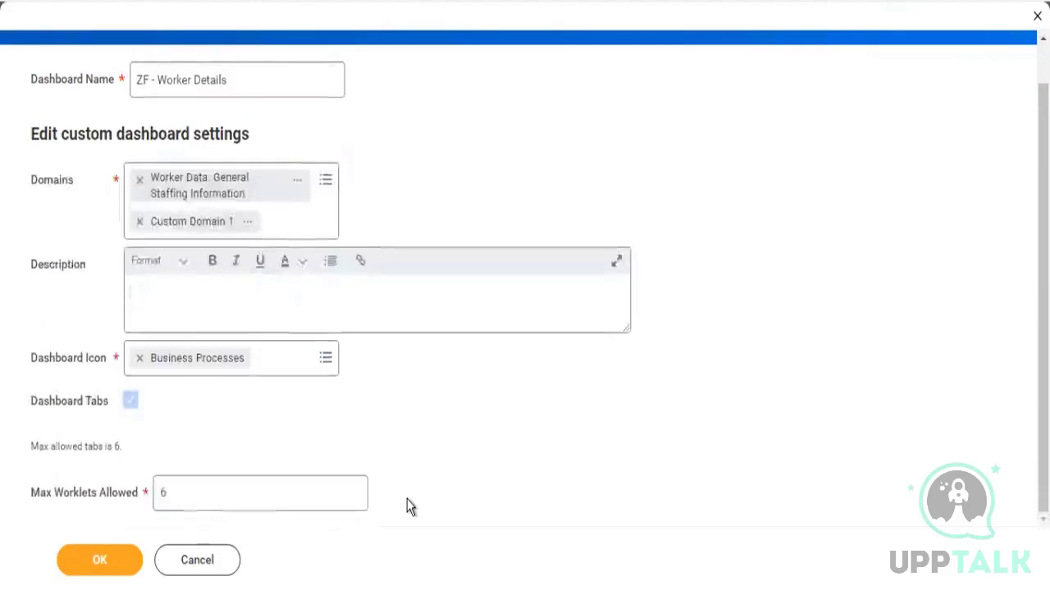
{"action": "left_click_drag", "start_coordinate": [35, 494], "coordinate": [136, 497]}
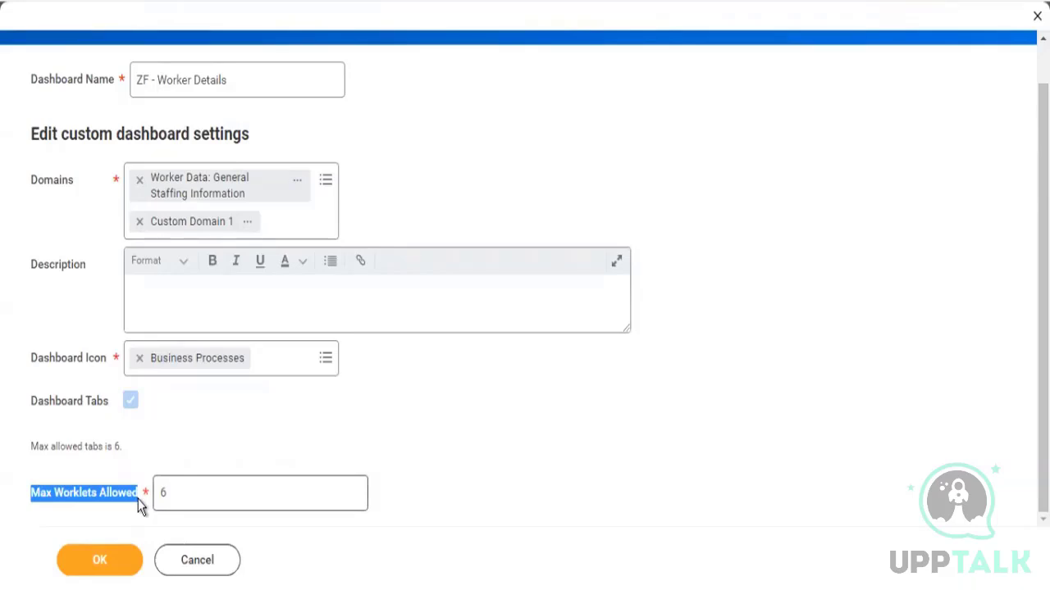
{"action": "left_click_drag", "start_coordinate": [32, 447], "coordinate": [144, 459]}
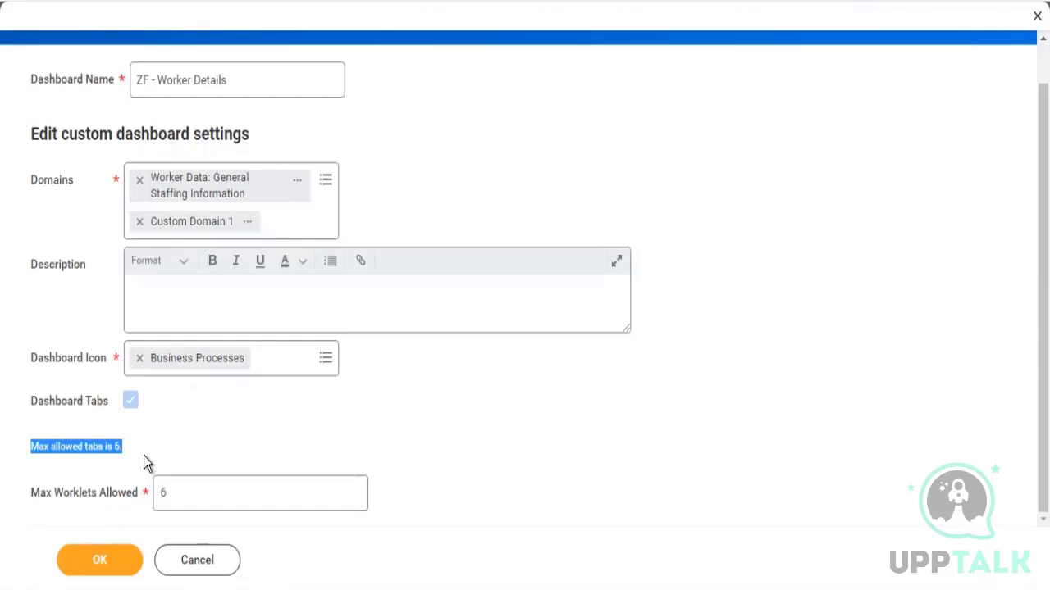
{"action": "left_click", "coordinate": [93, 572]}
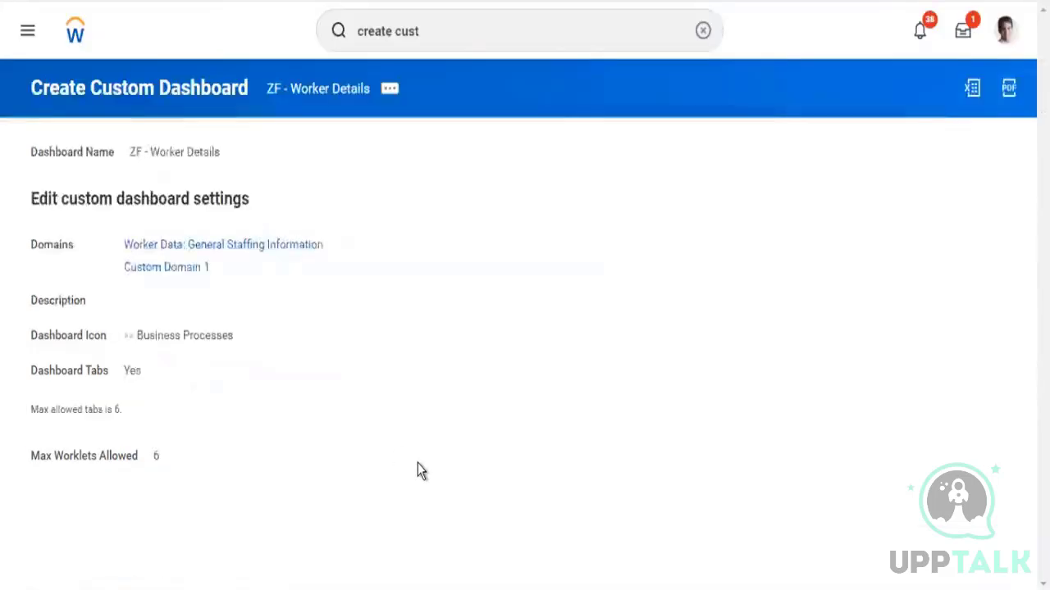
{"action": "left_click_drag", "start_coordinate": [35, 403], "coordinate": [127, 421]}
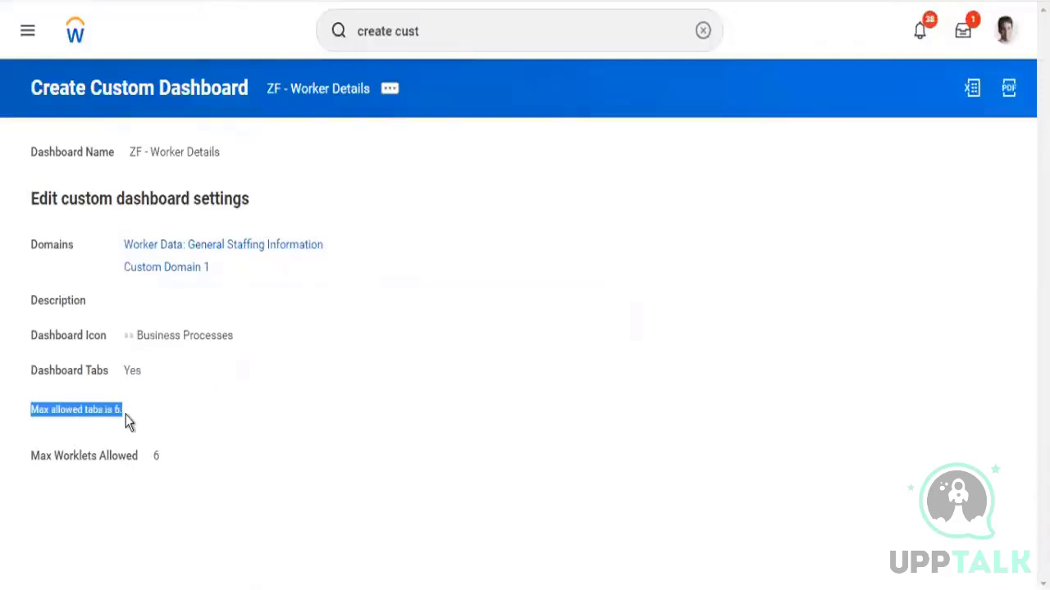
{"action": "left_click_drag", "start_coordinate": [164, 465], "coordinate": [53, 461]}
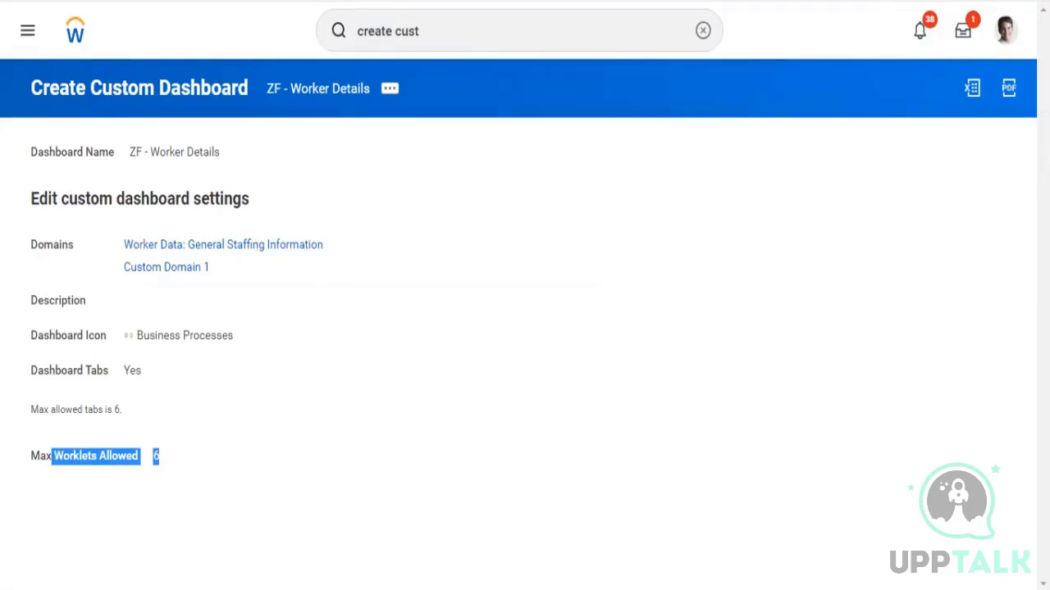
Search the system for reports matching rd: zf
{"action": "left_click", "coordinate": [450, 41]}
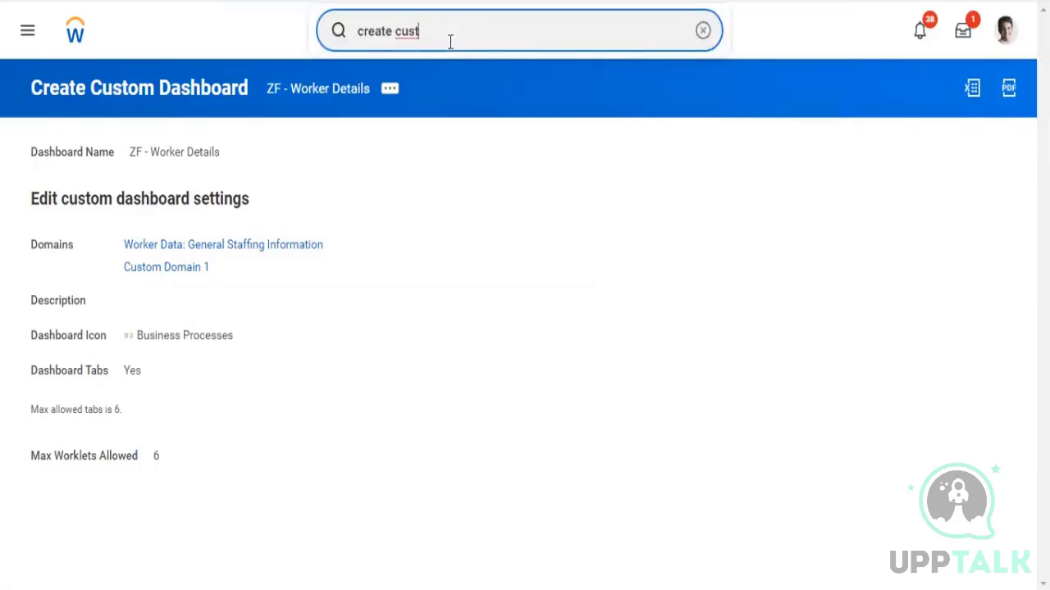
{"action": "key", "text": "BackSpace"}
{"action": "key", "text": "BackSpace"}
{"action": "key", "text": "BackSpace"}
{"action": "key", "text": "BackSpace"}
{"action": "key", "text": "BackSpace"}
{"action": "key", "text": "BackSpace"}
{"action": "key", "text": "BackSpace"}
{"action": "key", "text": "BackSpace"}
{"action": "key", "text": "BackSpace"}
{"action": "key", "text": "BackSpace"}
{"action": "key", "text": "BackSpace"}
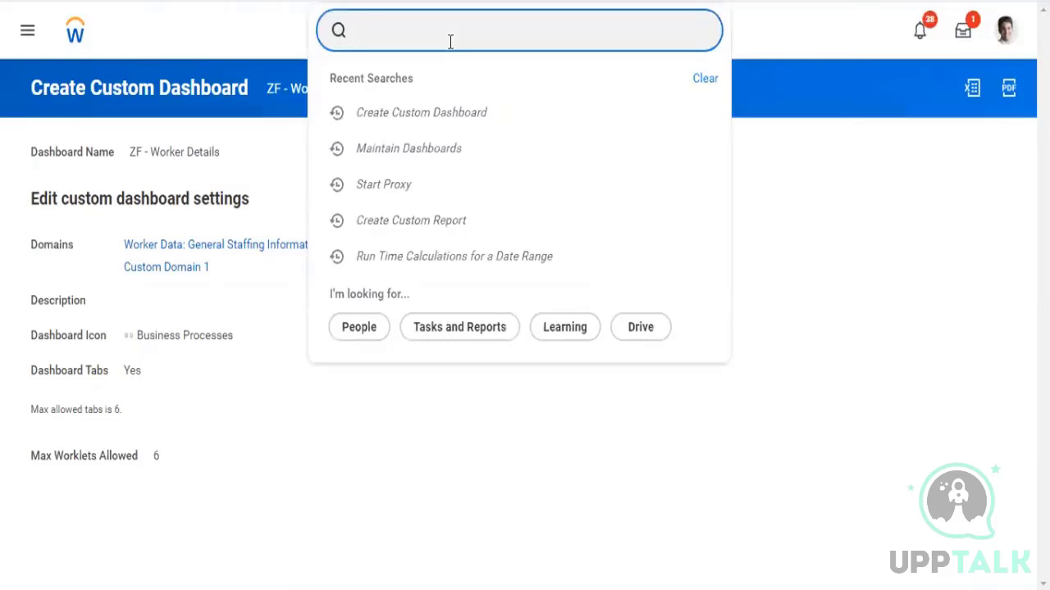
{"action": "type", "text": "rd"}
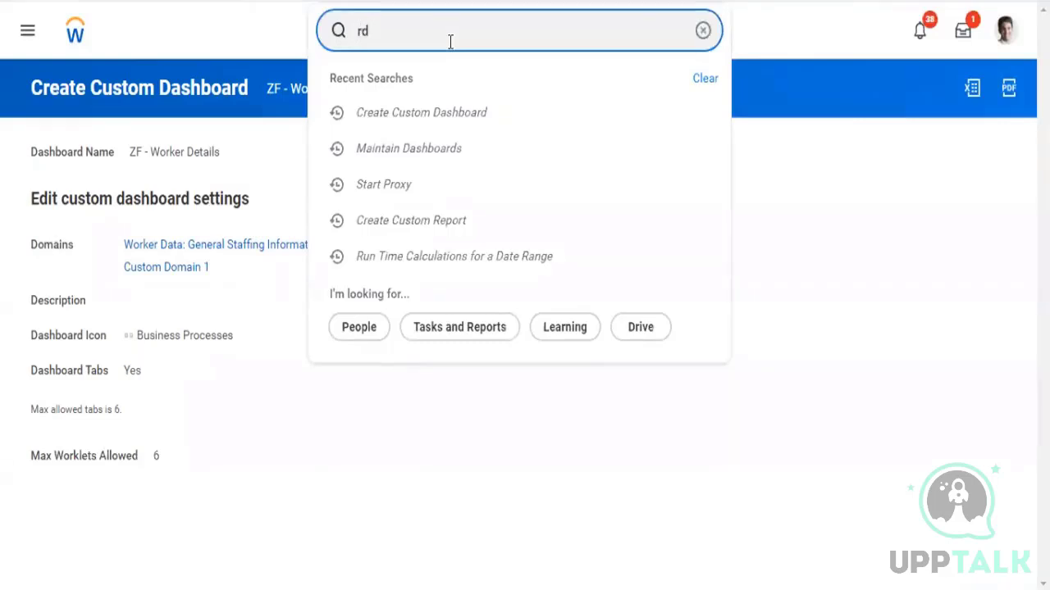
{"action": "type", "text": ": zf"}
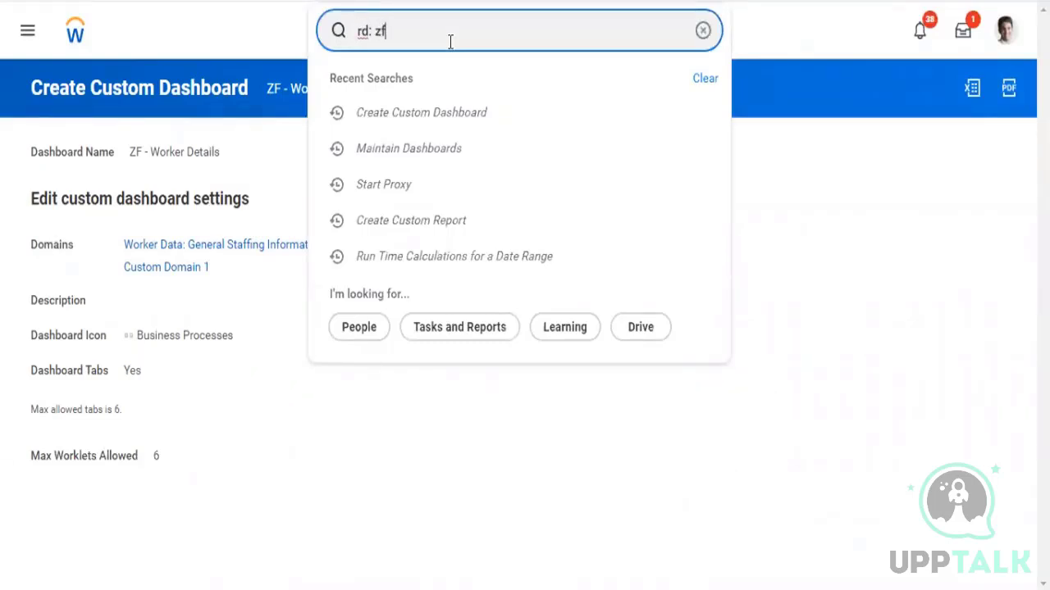
{"action": "key", "text": "Return"}
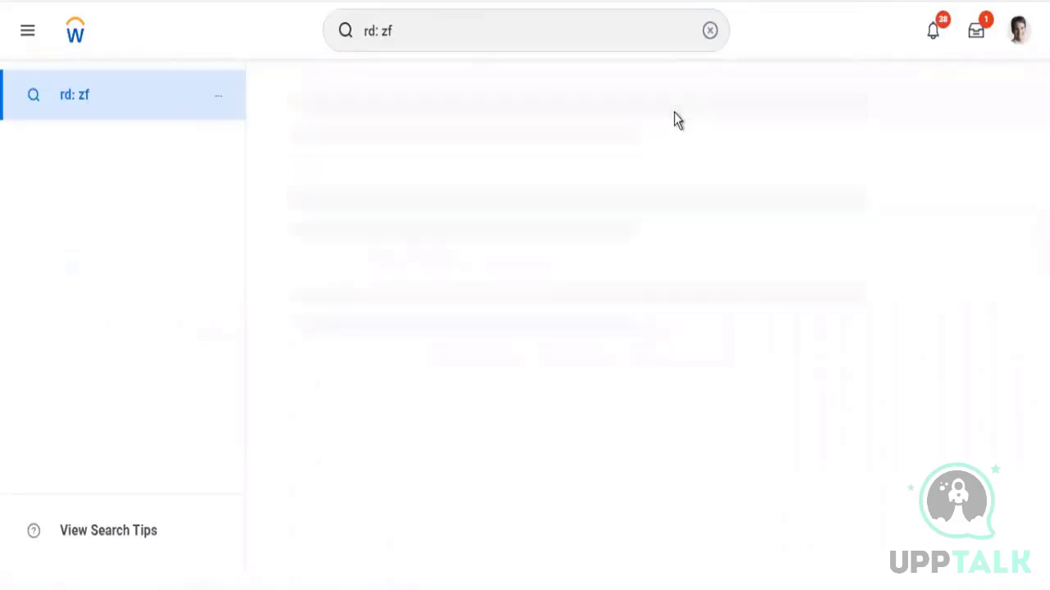
Start a proxy session acting as the selected worker
{"action": "left_click", "coordinate": [494, 25]}
{"action": "key", "text": "BackSpace"}
{"action": "key", "text": "BackSpace"}
{"action": "key", "text": "BackSpace"}
{"action": "key", "text": "BackSpace"}
{"action": "key", "text": "BackSpace"}
{"action": "key", "text": "BackSpace"}
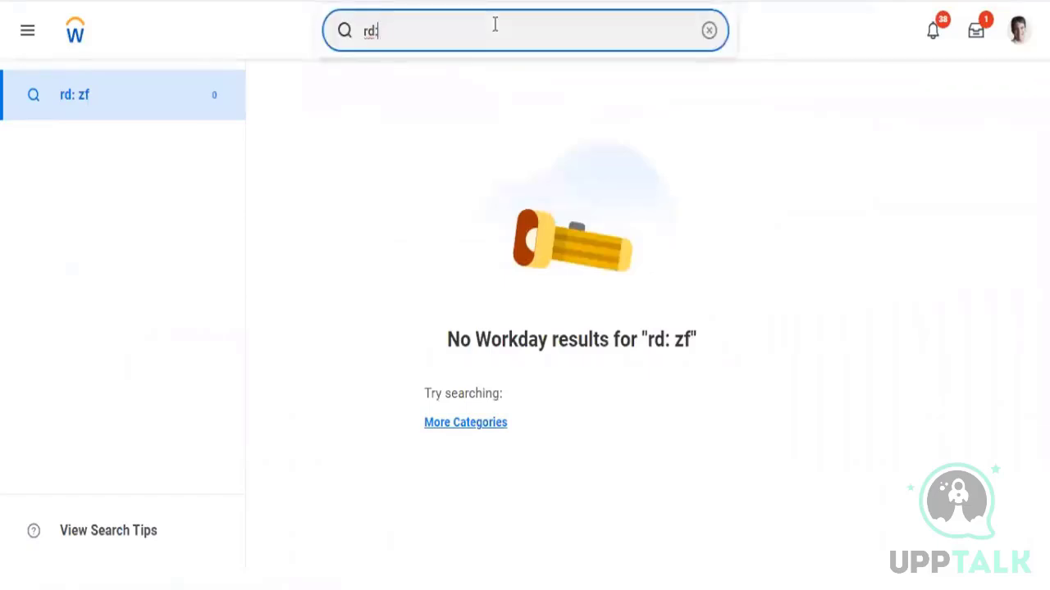
{"action": "type", "text": "start proxy"}
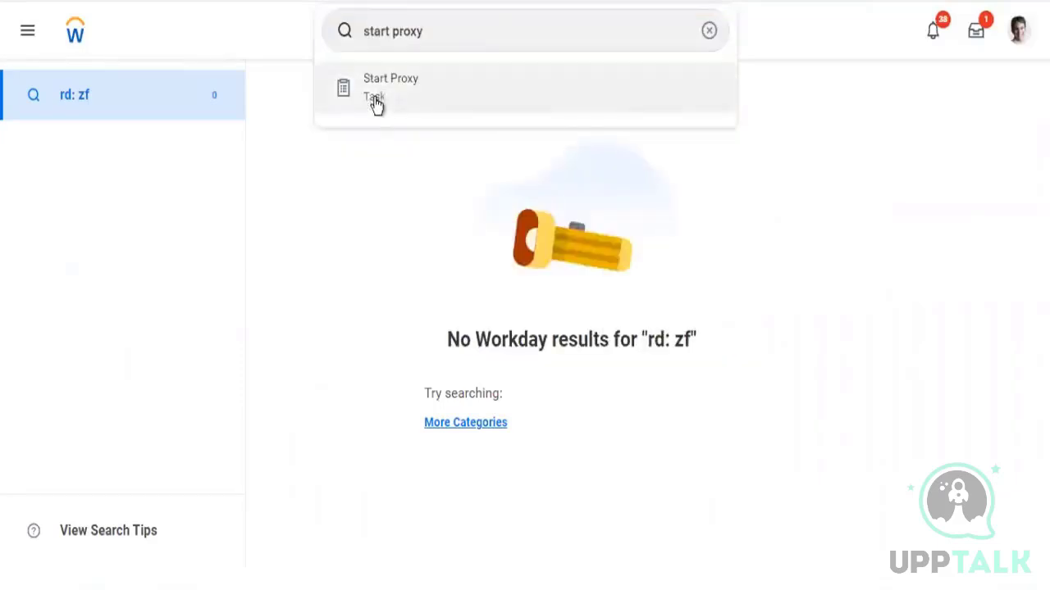
{"action": "left_click", "coordinate": [375, 104]}
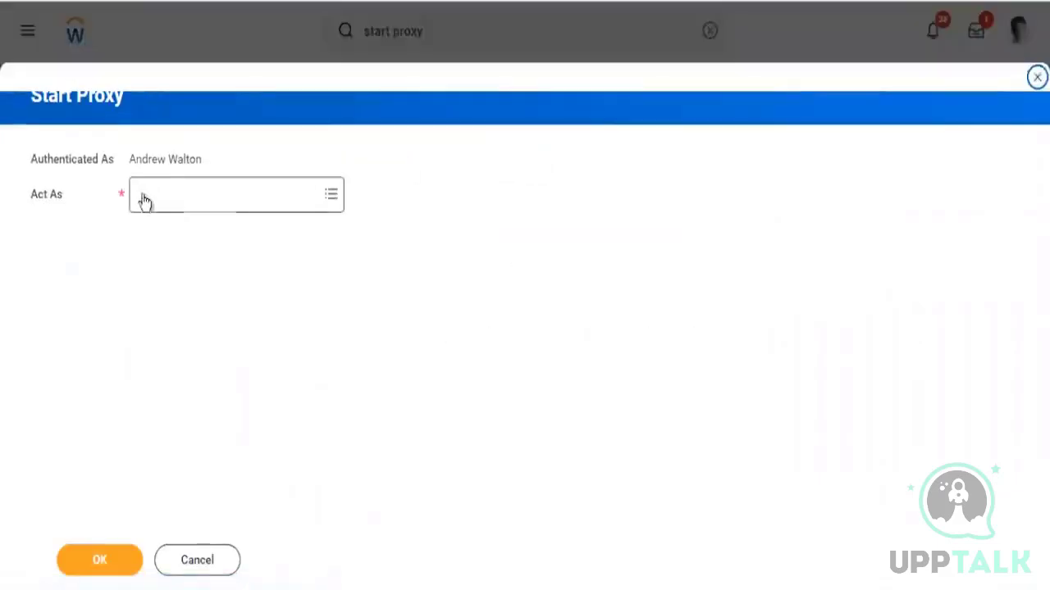
{"action": "left_click", "coordinate": [145, 195]}
{"action": "type", "text": "olgan mcneil"}
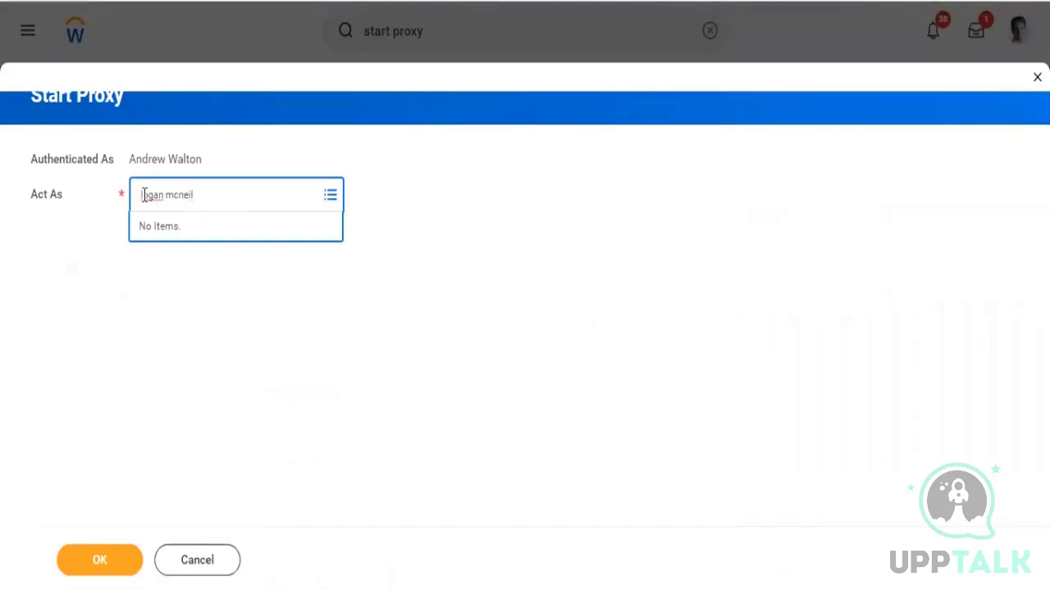
{"action": "key", "text": "Return"}
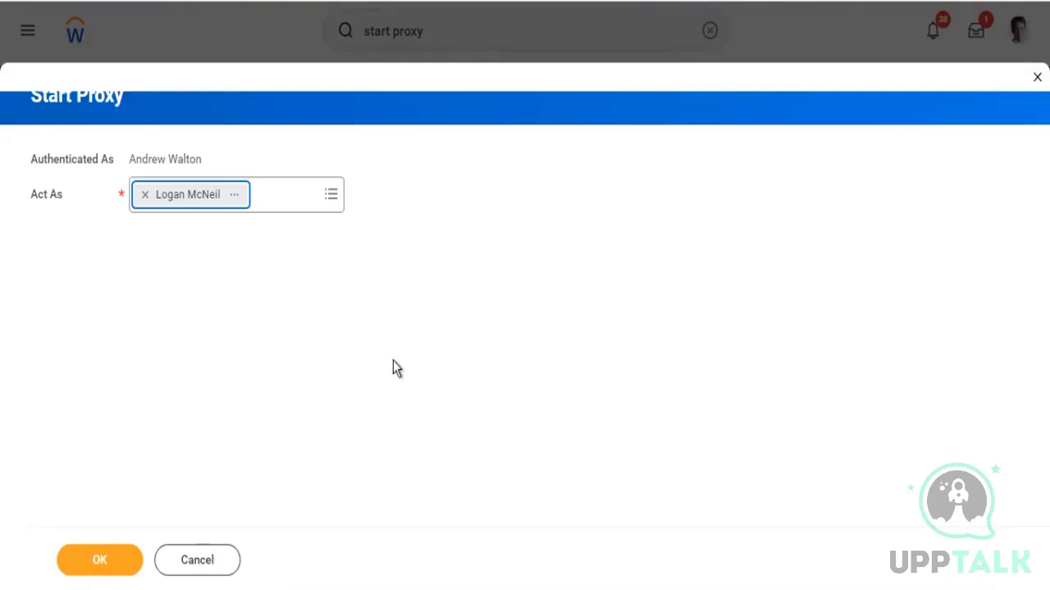
{"action": "left_click", "coordinate": [92, 564]}
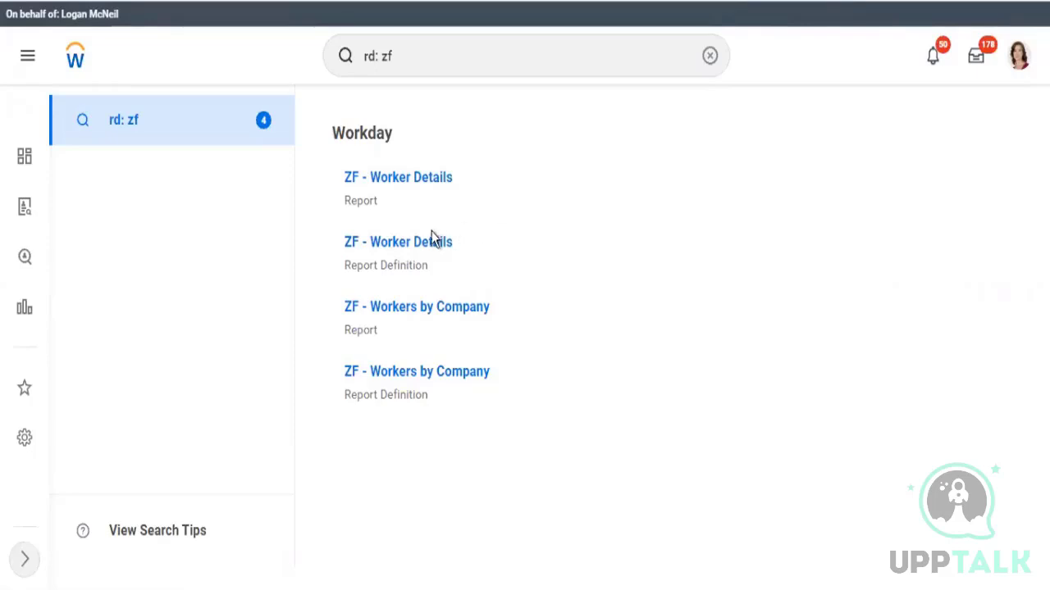
Open the ZF - Worker Details report definition for editing from the search results
{"action": "mouse_move", "coordinate": [454, 251]}
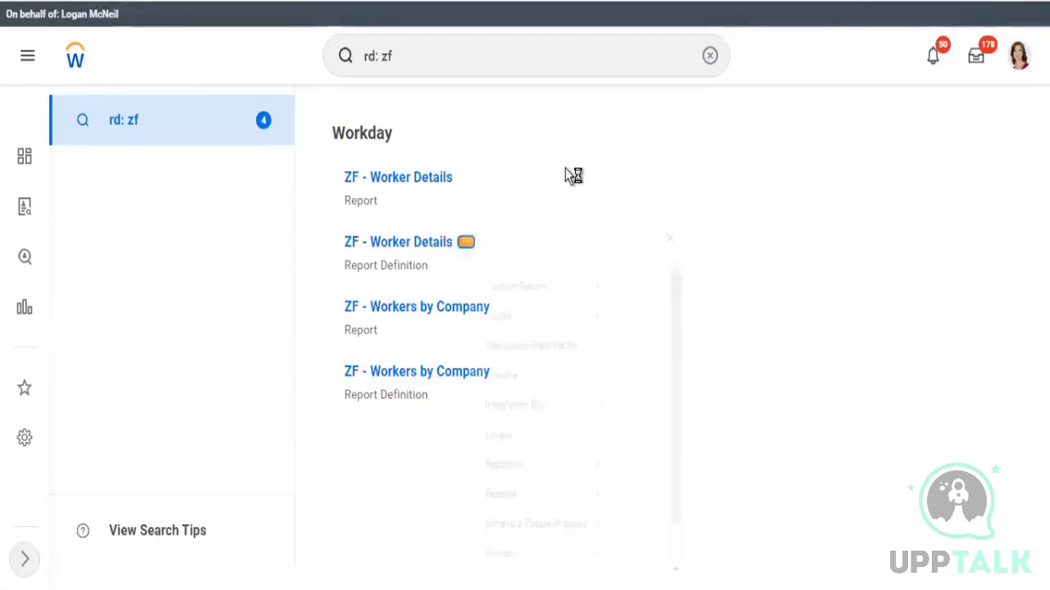
{"action": "mouse_move", "coordinate": [538, 320]}
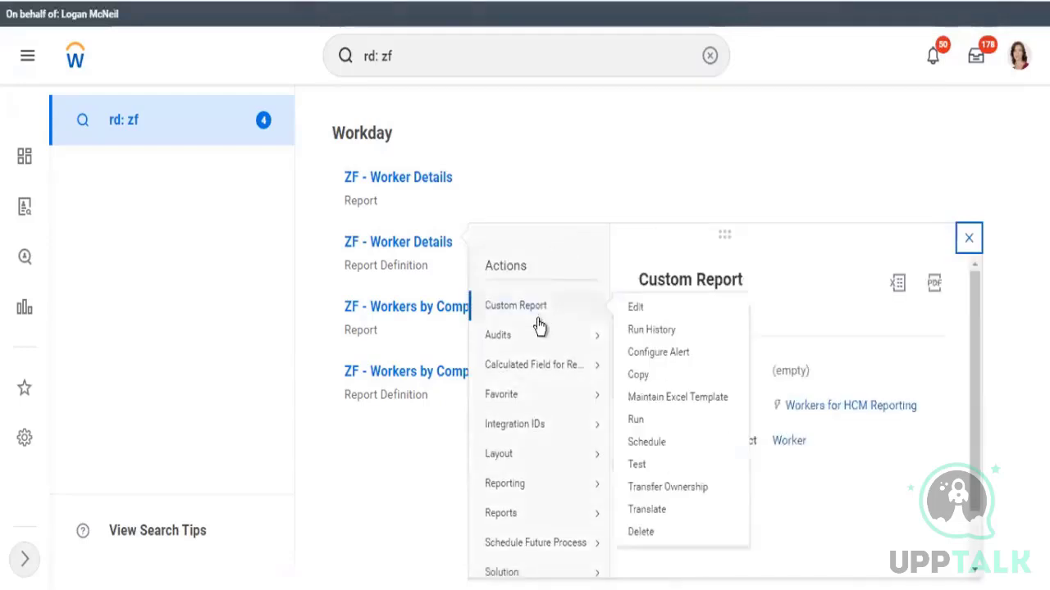
{"action": "left_click", "coordinate": [630, 310]}
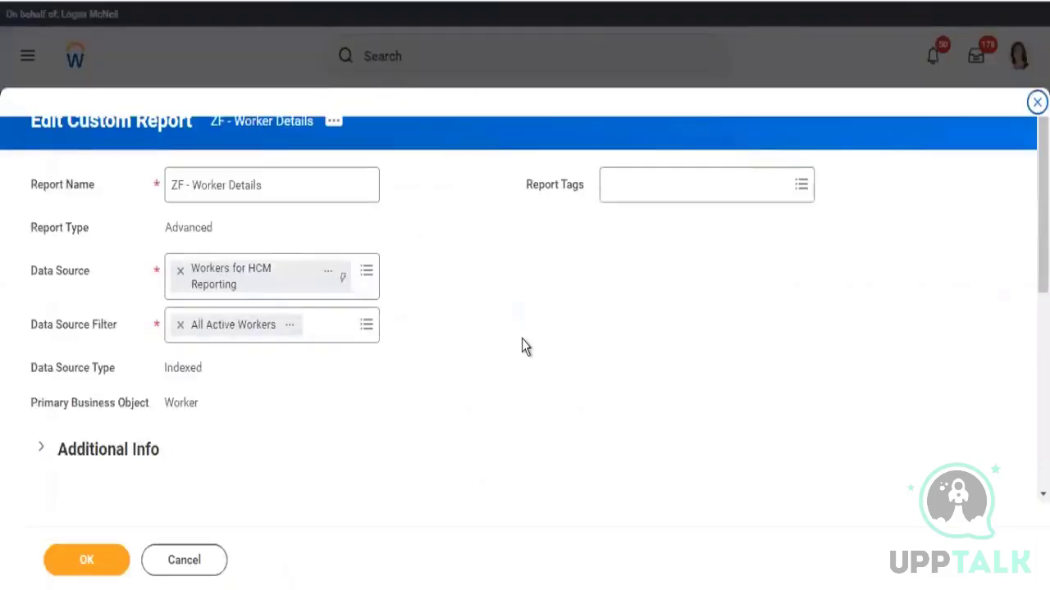
Edit the ZF - Worker Details custom report from its related actions
{"action": "scroll", "coordinate": [522, 336], "scroll_direction": "down", "scroll_amount": 2}
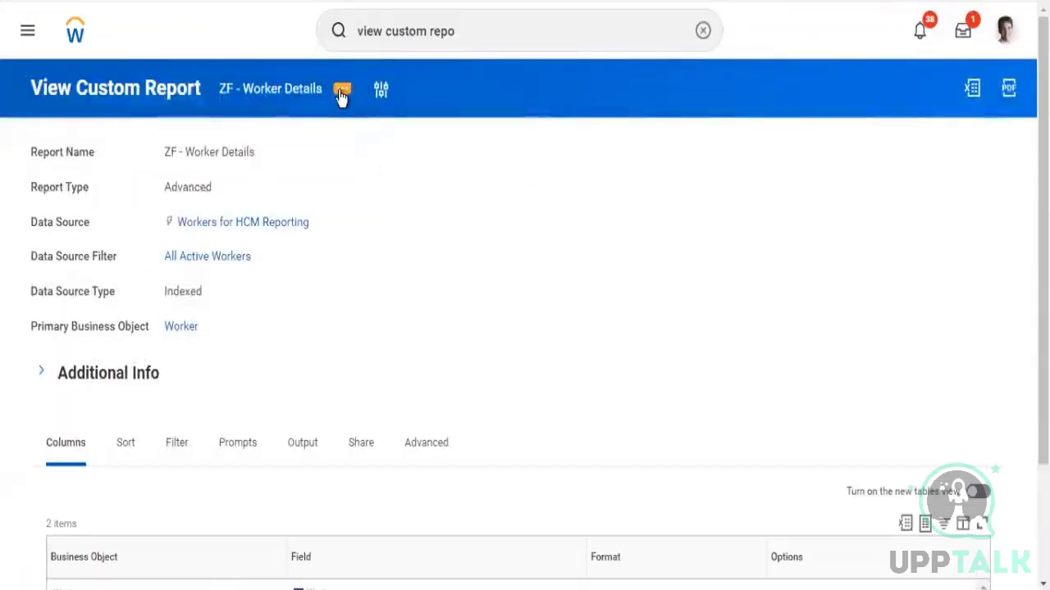
{"action": "left_click", "coordinate": [341, 92]}
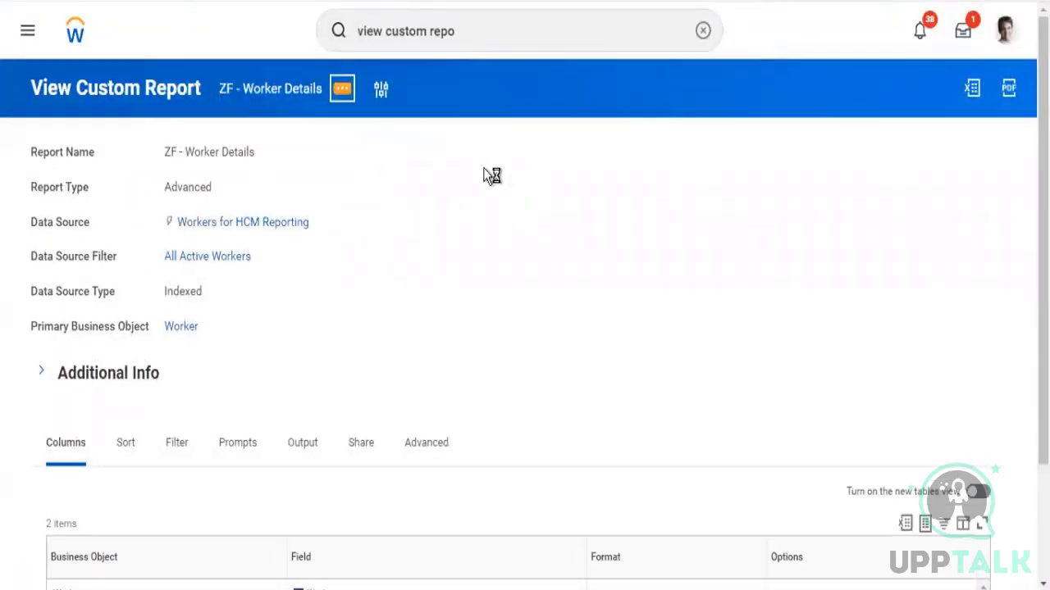
{"action": "mouse_move", "coordinate": [418, 141]}
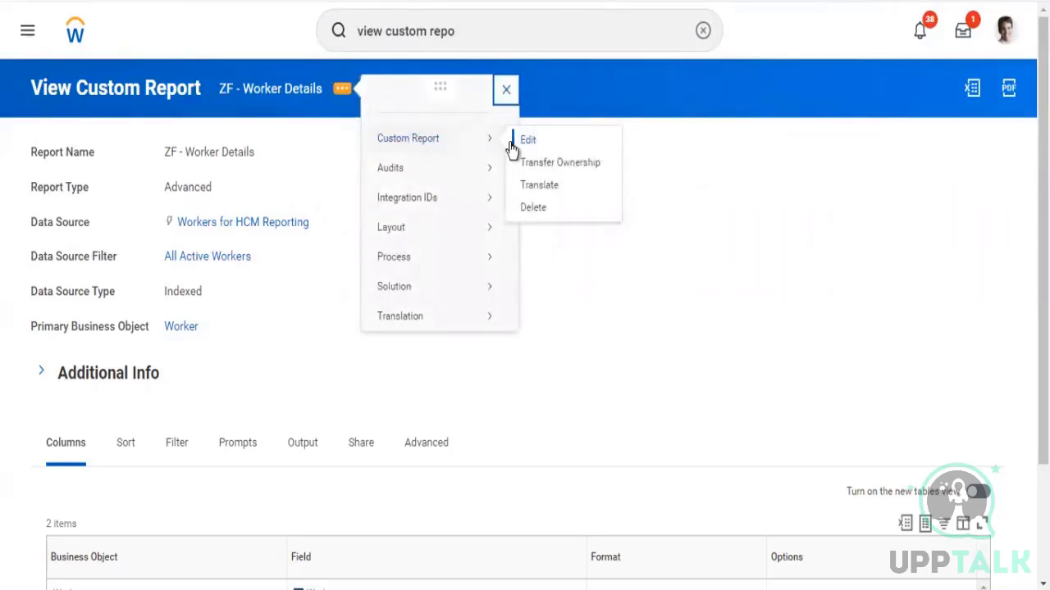
{"action": "mouse_move", "coordinate": [492, 166]}
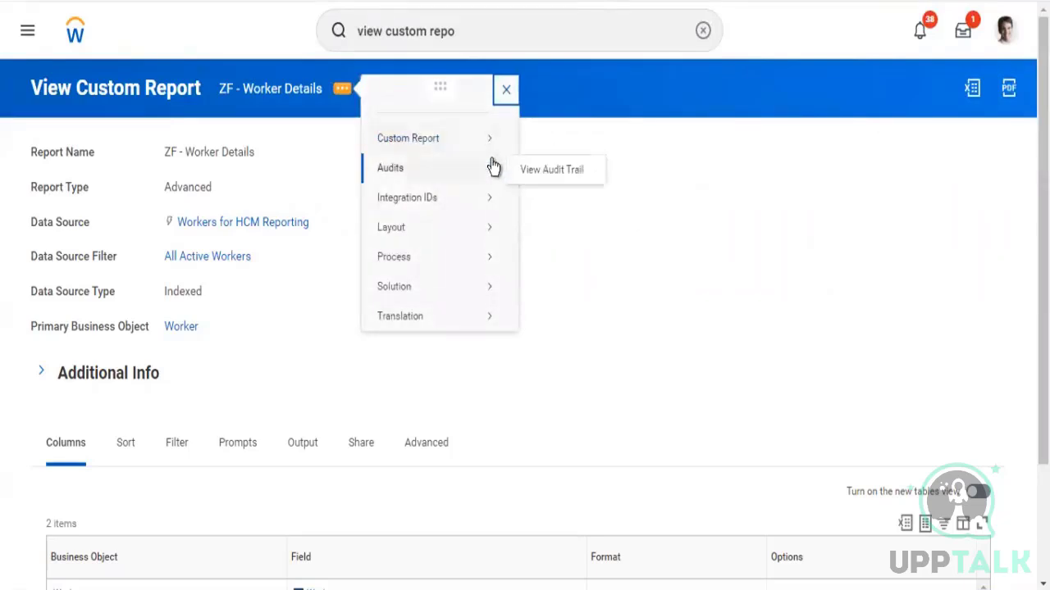
{"action": "mouse_move", "coordinate": [485, 144]}
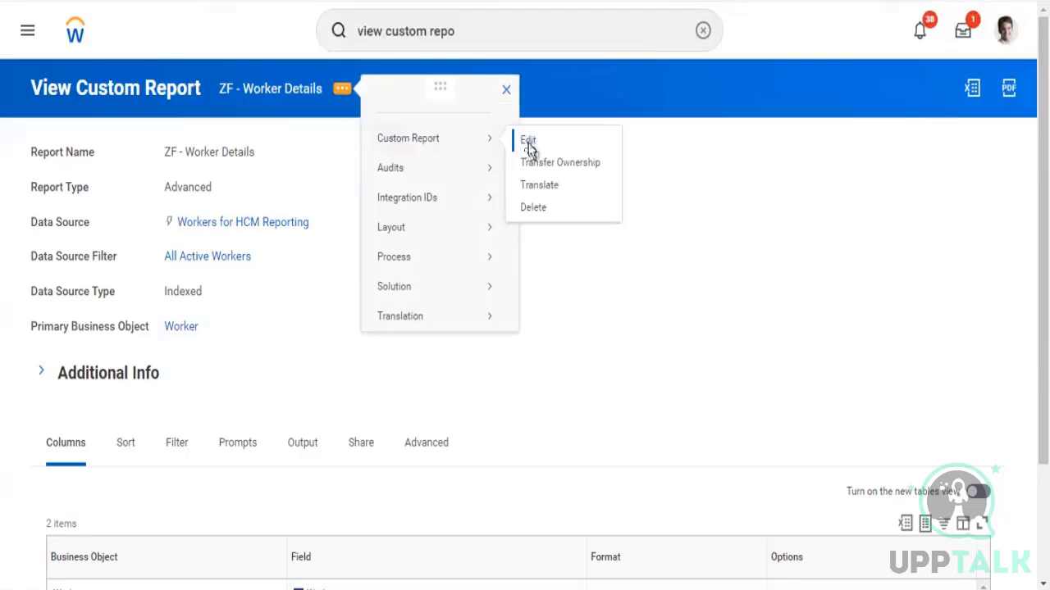
{"action": "left_click", "coordinate": [528, 142]}
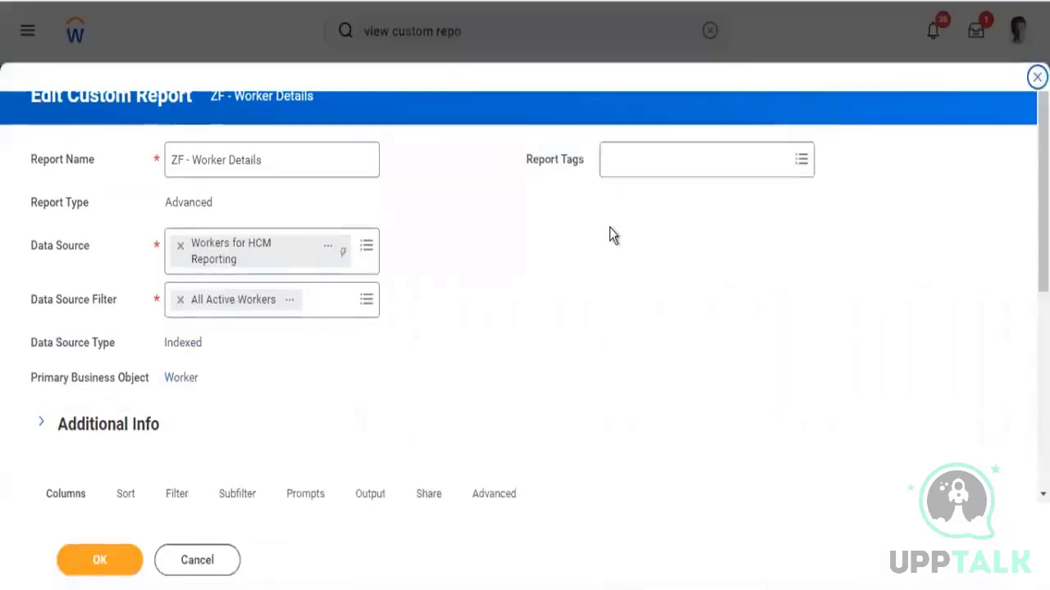
Open the report's Output settings, expand Worklet Options and enable the report as a worklet
{"action": "scroll", "coordinate": [610, 228], "scroll_direction": "down", "scroll_amount": 1}
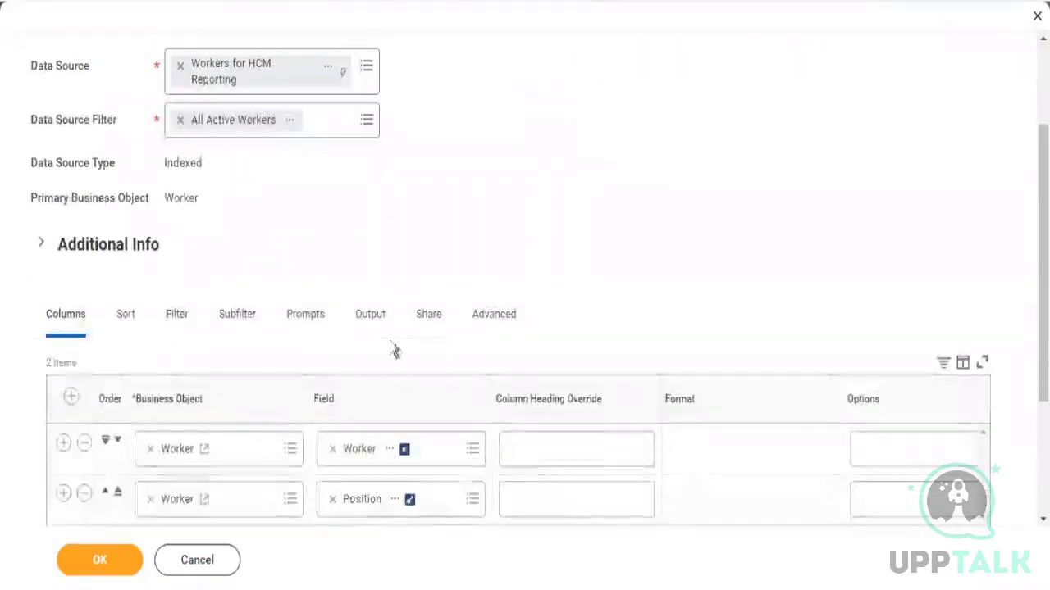
{"action": "left_click", "coordinate": [426, 319]}
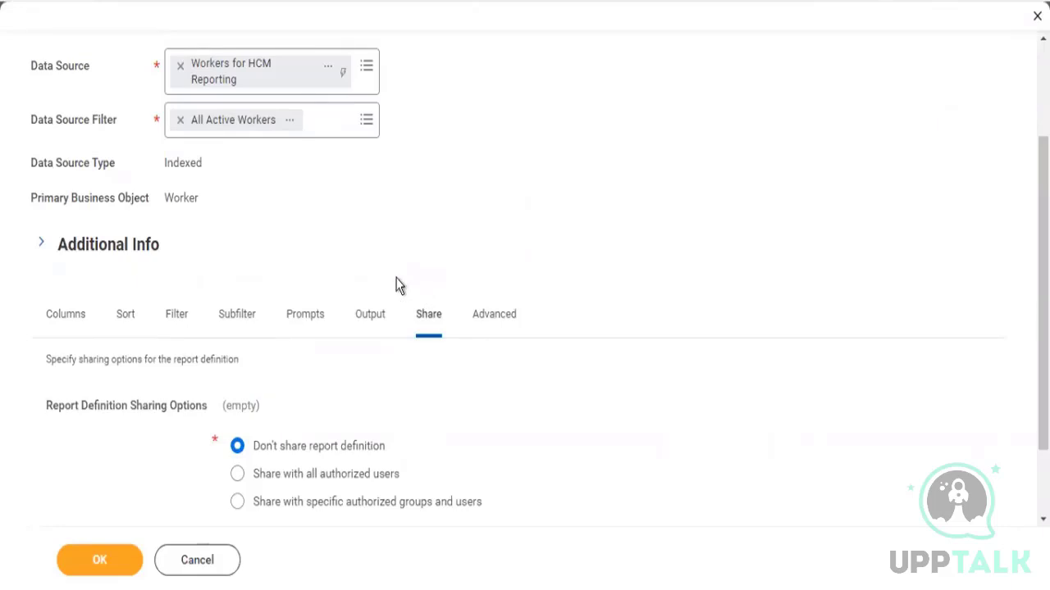
{"action": "left_click", "coordinate": [358, 324]}
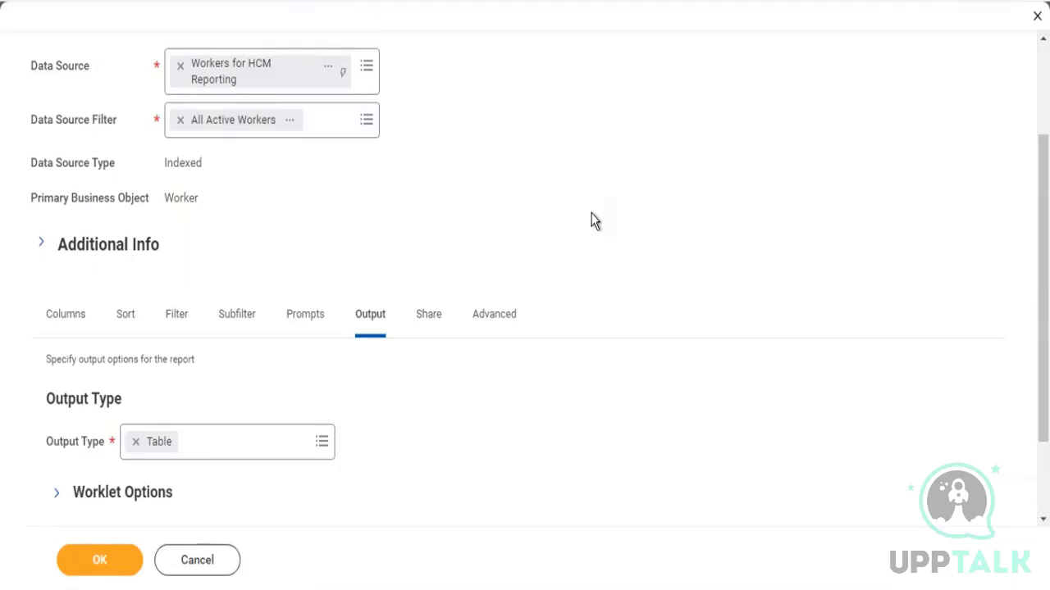
{"action": "scroll", "coordinate": [592, 215], "scroll_direction": "down", "scroll_amount": 3}
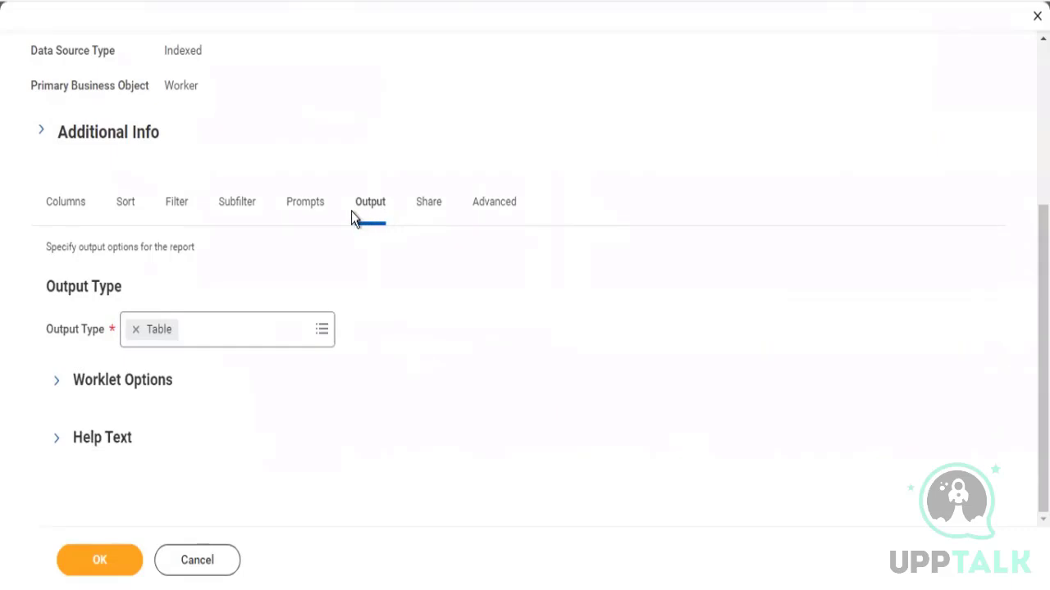
{"action": "left_click", "coordinate": [57, 380]}
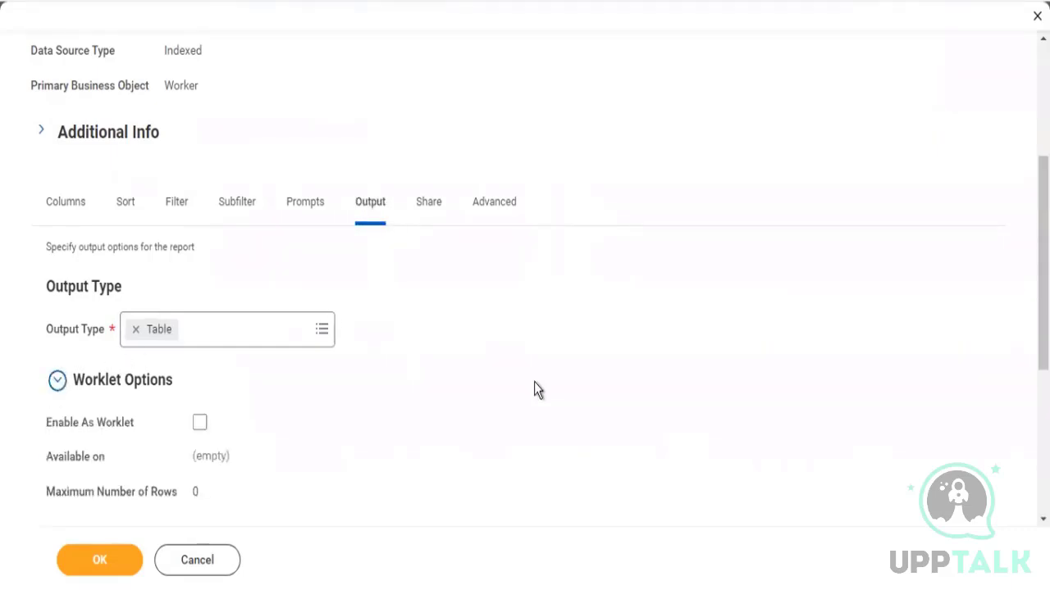
{"action": "scroll", "coordinate": [534, 383], "scroll_direction": "down", "scroll_amount": 3}
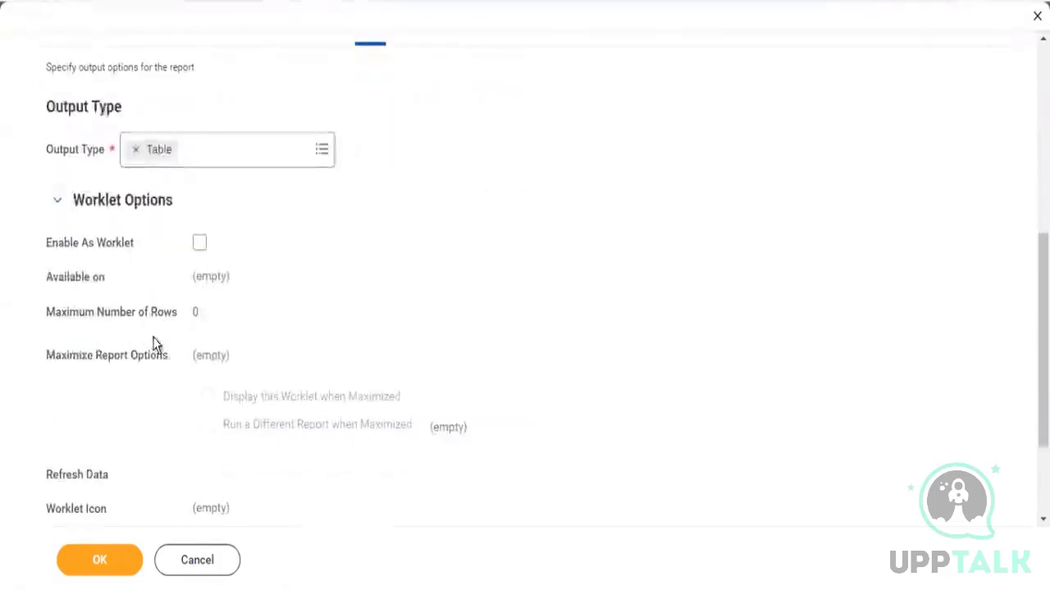
{"action": "left_click", "coordinate": [200, 243]}
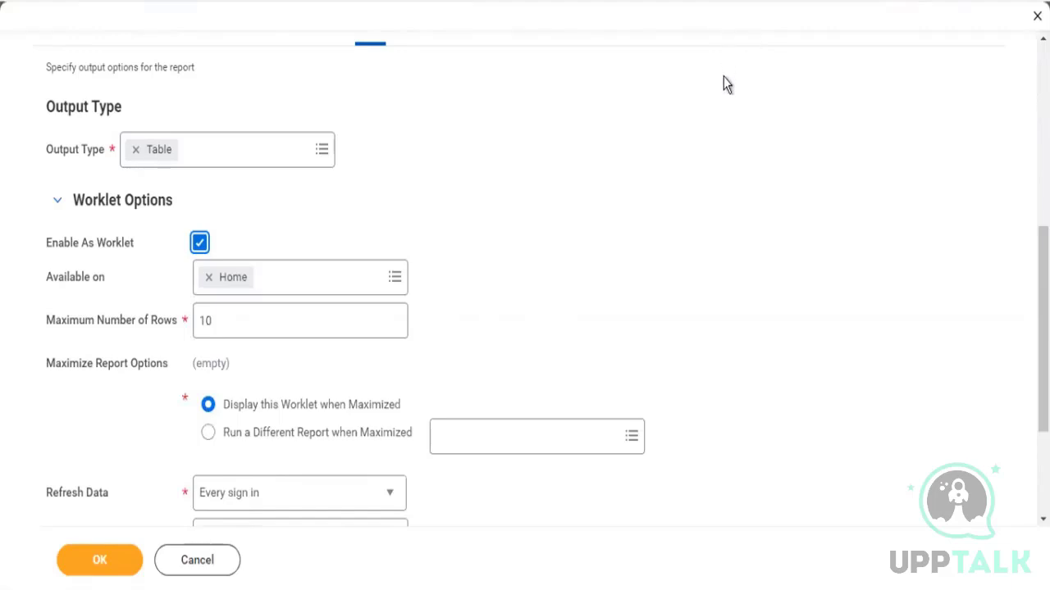
{"action": "left_click", "coordinate": [721, 113]}
Replace Home with the ZF - Worker Details dashboard in the worklet's Available on field
{"action": "left_click_drag", "start_coordinate": [58, 278], "coordinate": [244, 284]}
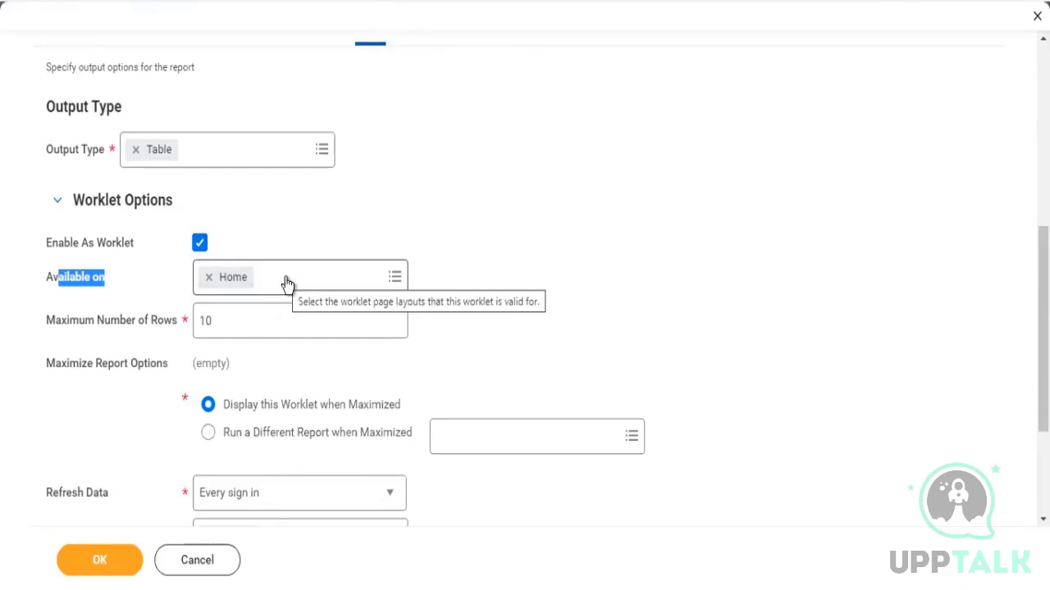
{"action": "left_click", "coordinate": [208, 279]}
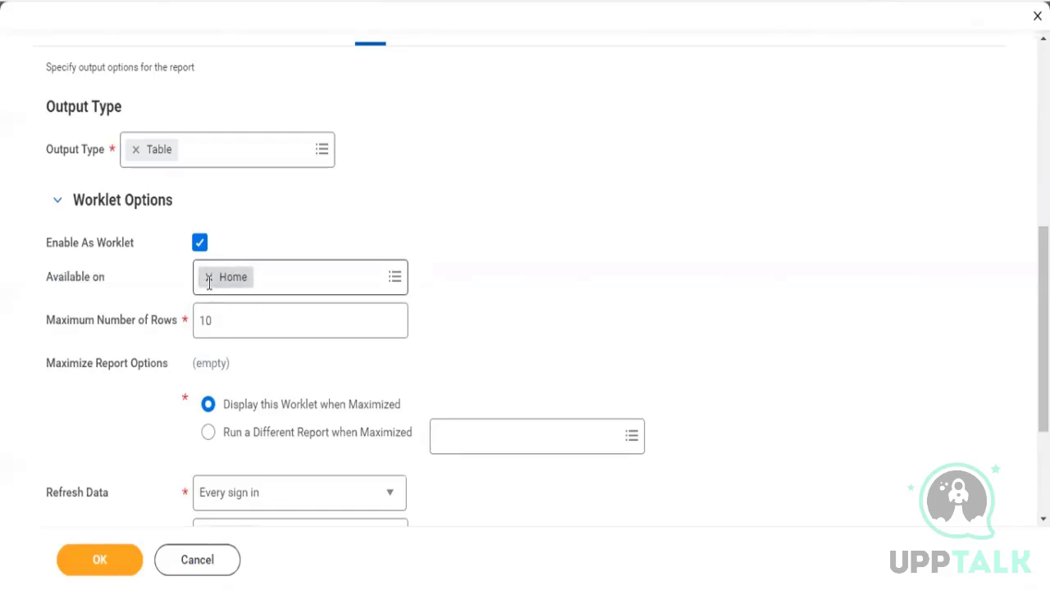
{"action": "left_click", "coordinate": [208, 280]}
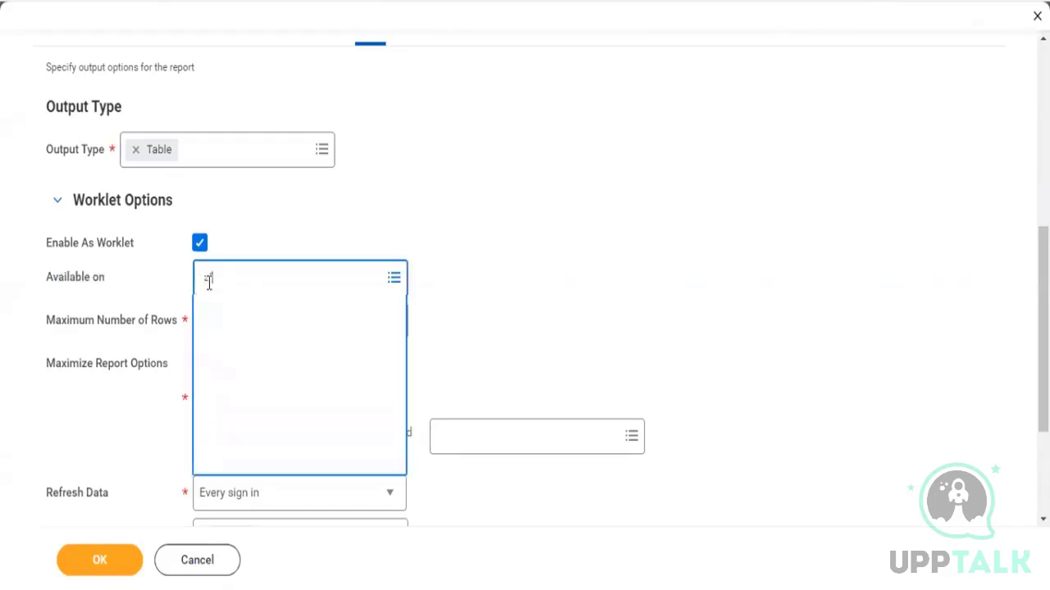
{"action": "left_click", "coordinate": [281, 382]}
{"action": "left_click", "coordinate": [534, 253]}
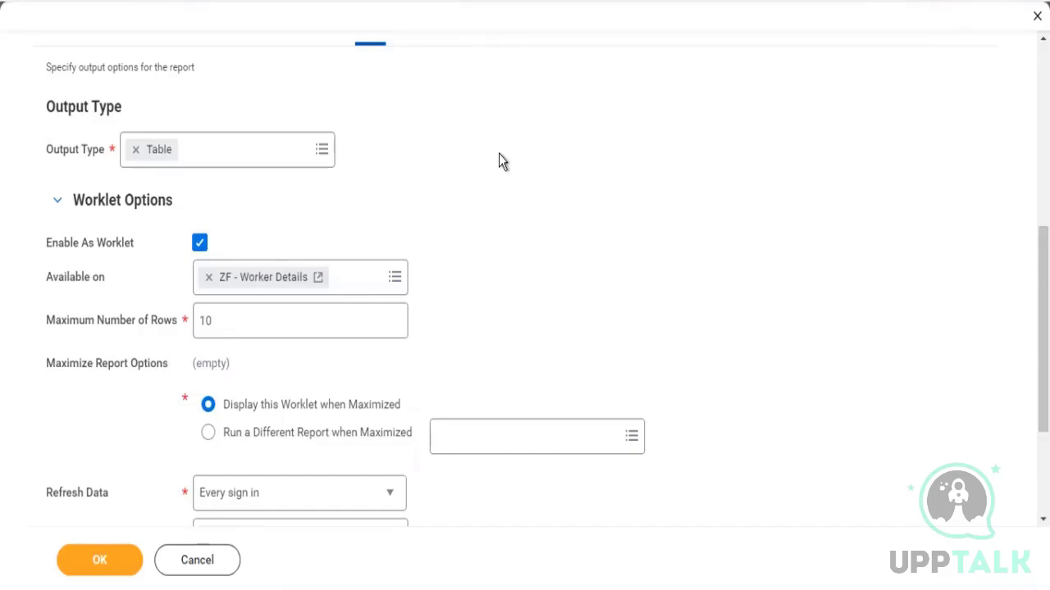
Review the worklet's Maximum Number of Rows and Maximize Report Options settings
{"action": "scroll", "coordinate": [498, 154], "scroll_direction": "up", "scroll_amount": 5}
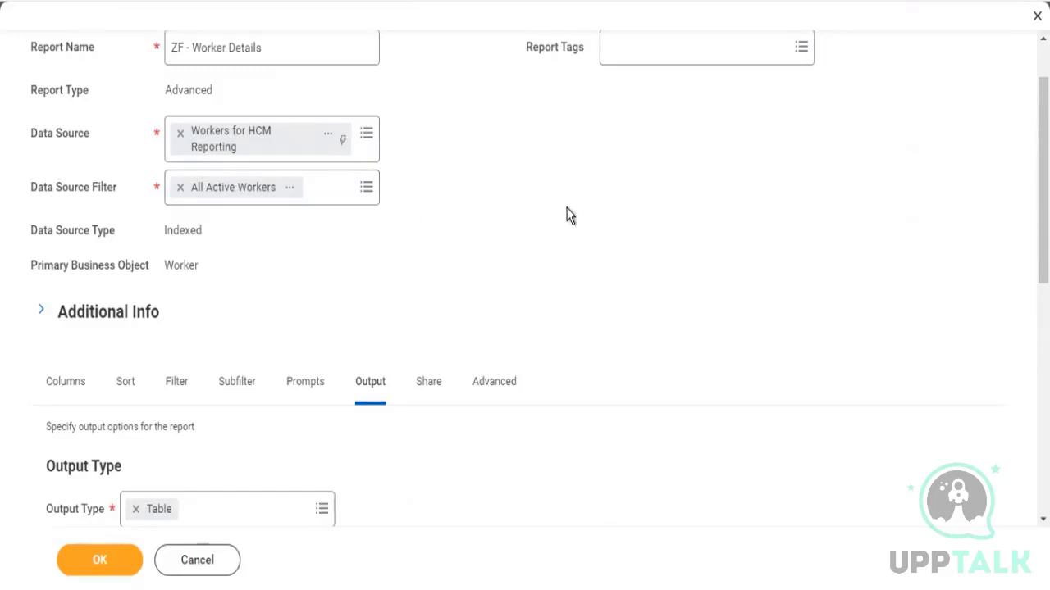
{"action": "scroll", "coordinate": [570, 215], "scroll_direction": "down", "scroll_amount": 1}
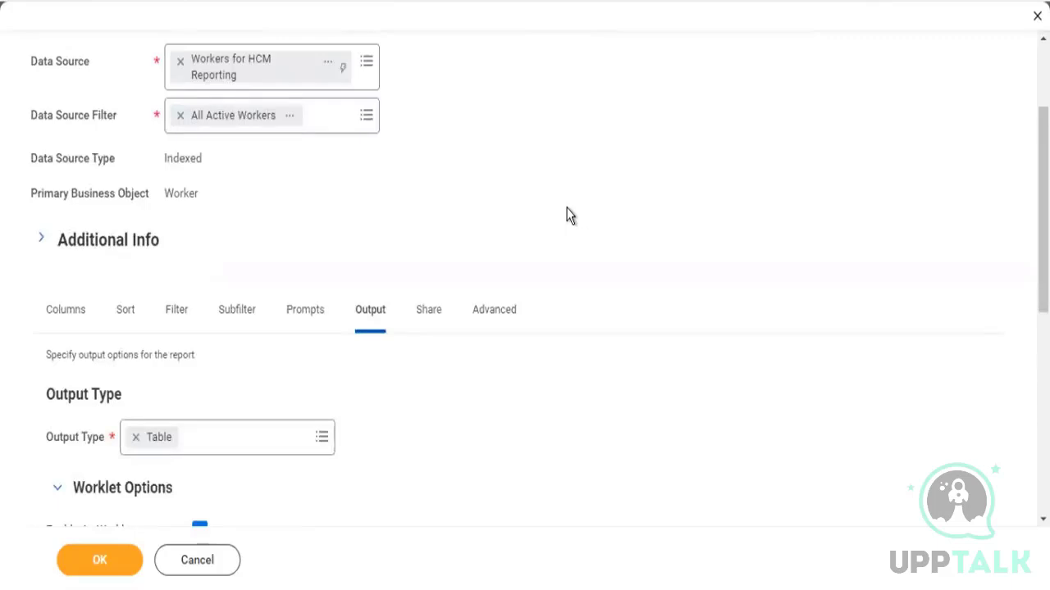
{"action": "scroll", "coordinate": [570, 214], "scroll_direction": "down", "scroll_amount": 1}
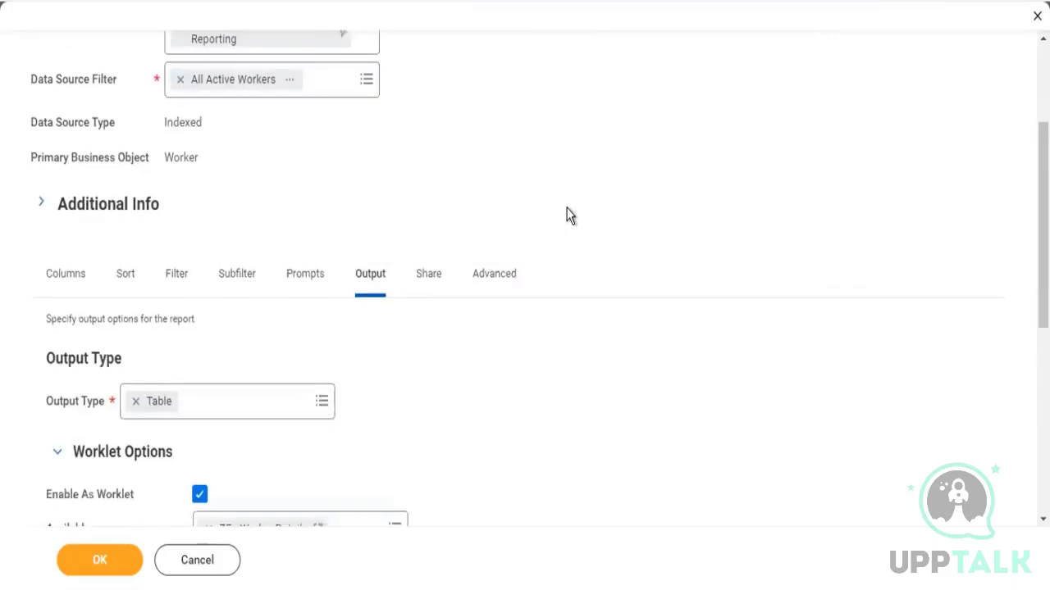
{"action": "scroll", "coordinate": [570, 215], "scroll_direction": "down", "scroll_amount": 6}
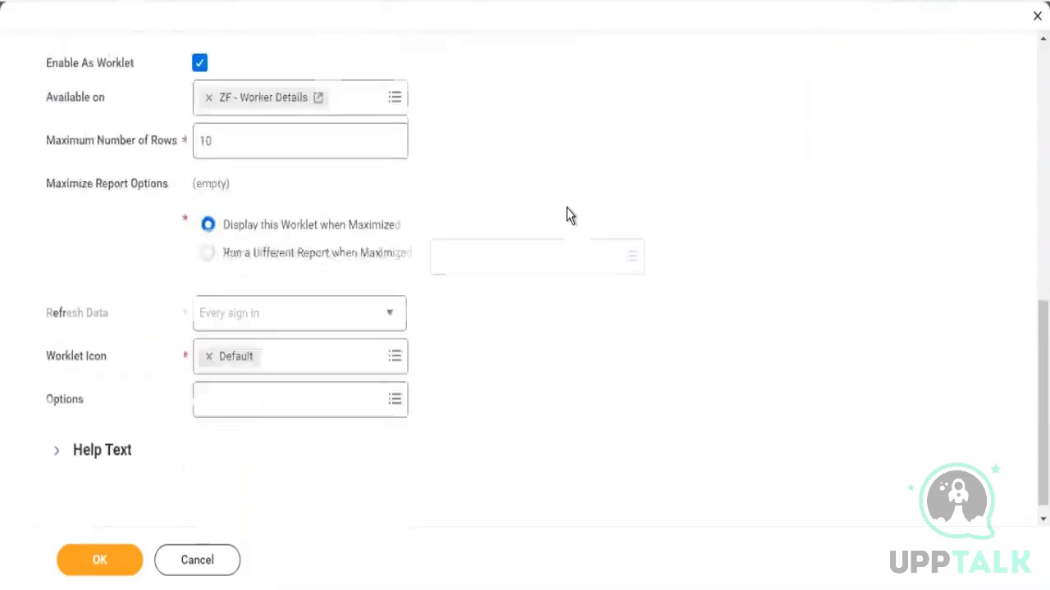
{"action": "left_click_drag", "start_coordinate": [228, 141], "coordinate": [176, 132]}
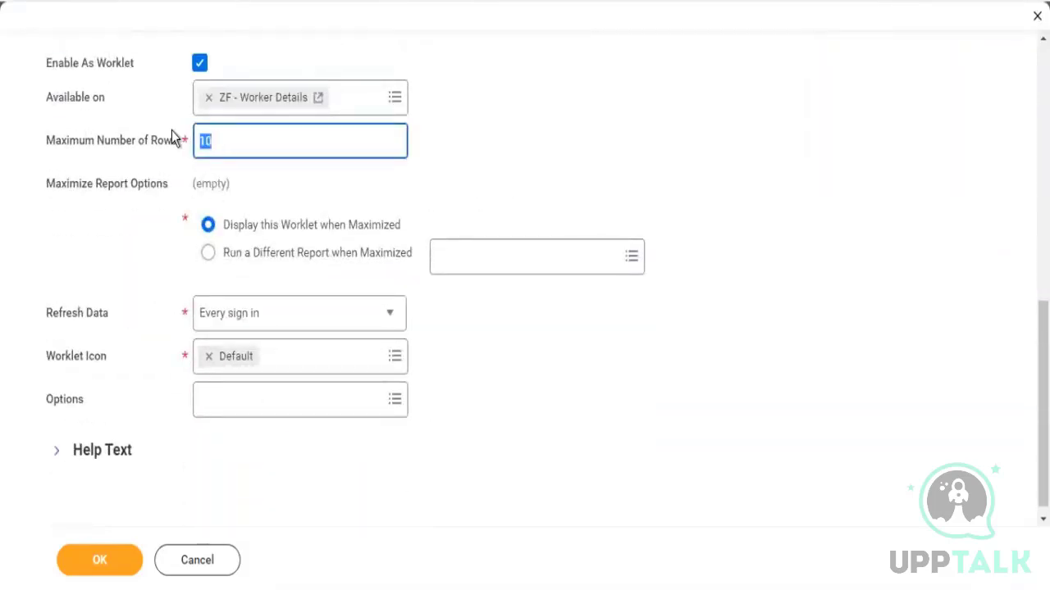
{"action": "left_click", "coordinate": [257, 148]}
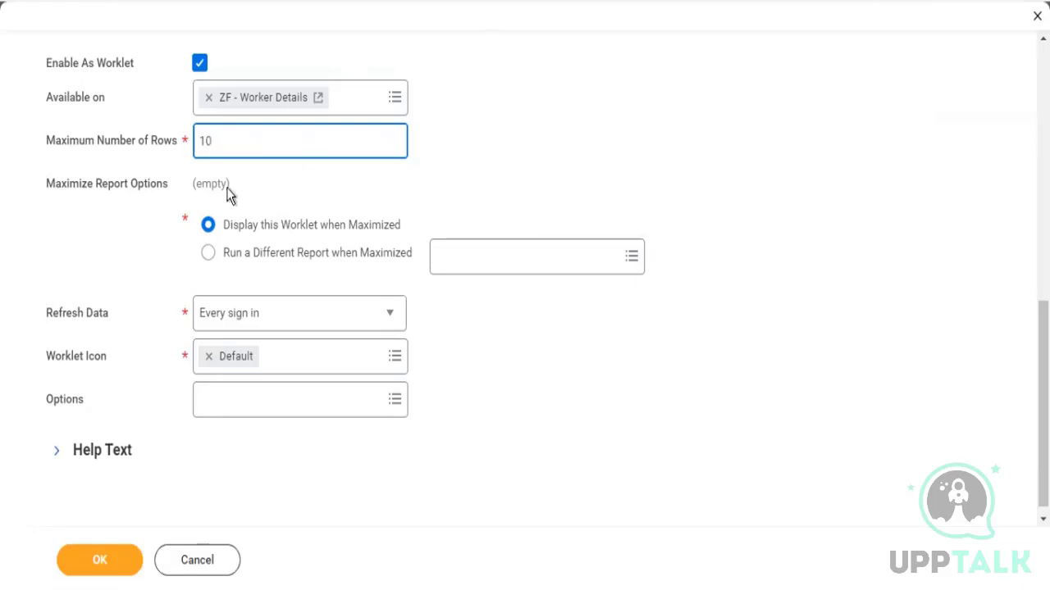
{"action": "left_click_drag", "start_coordinate": [199, 140], "coordinate": [188, 141]}
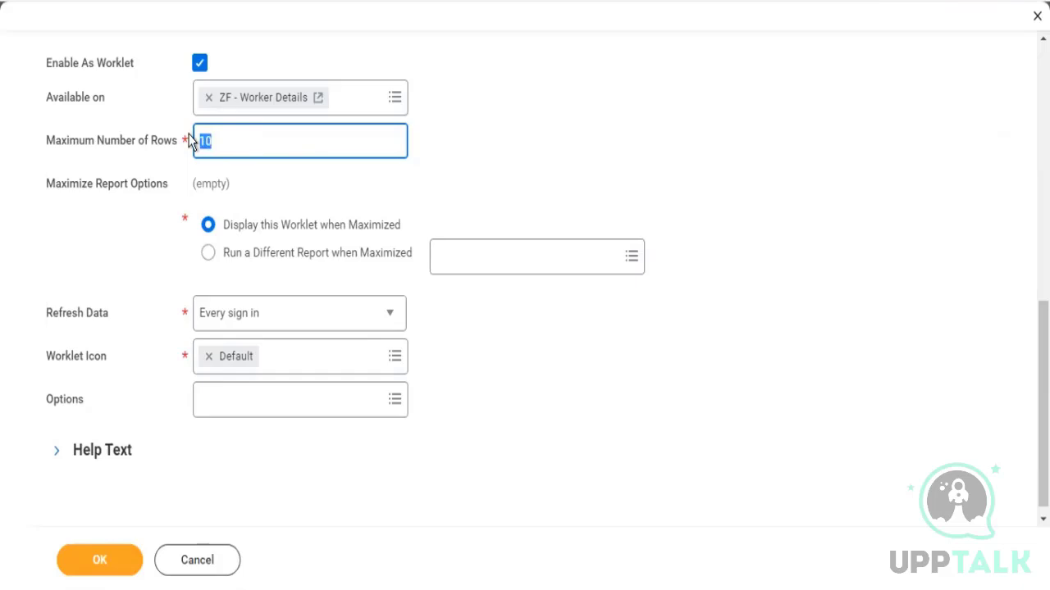
{"action": "left_click_drag", "start_coordinate": [86, 141], "coordinate": [149, 142]}
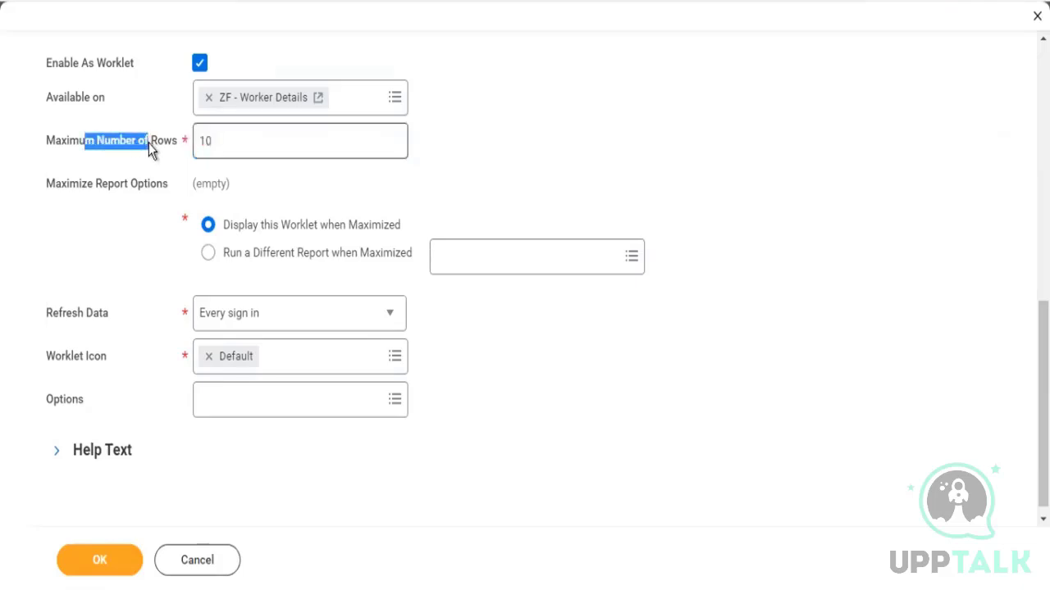
{"action": "left_click", "coordinate": [231, 139]}
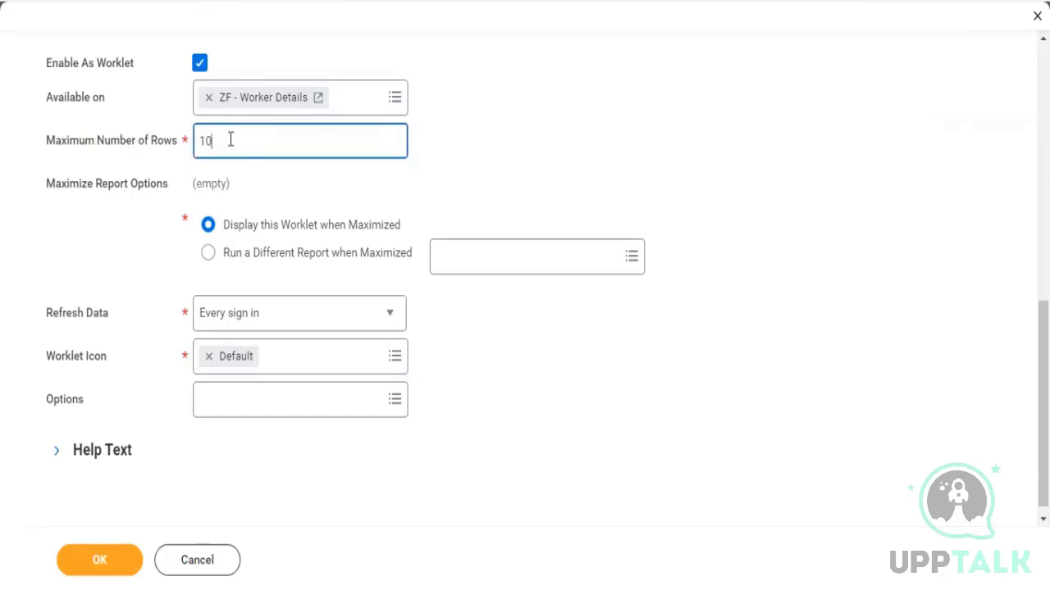
{"action": "double_click", "coordinate": [201, 139]}
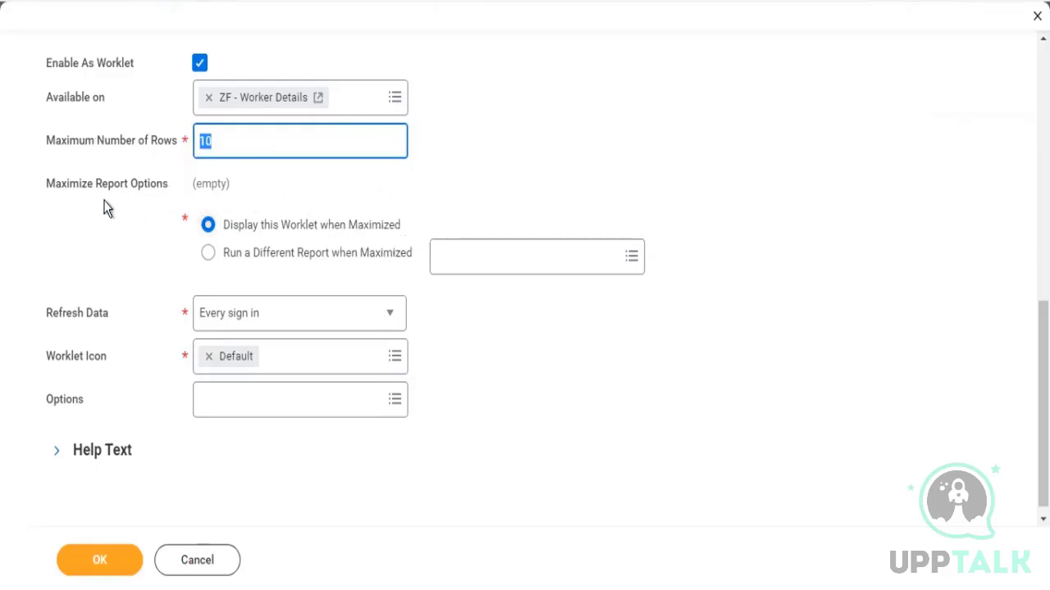
{"action": "left_click_drag", "start_coordinate": [79, 185], "coordinate": [156, 190]}
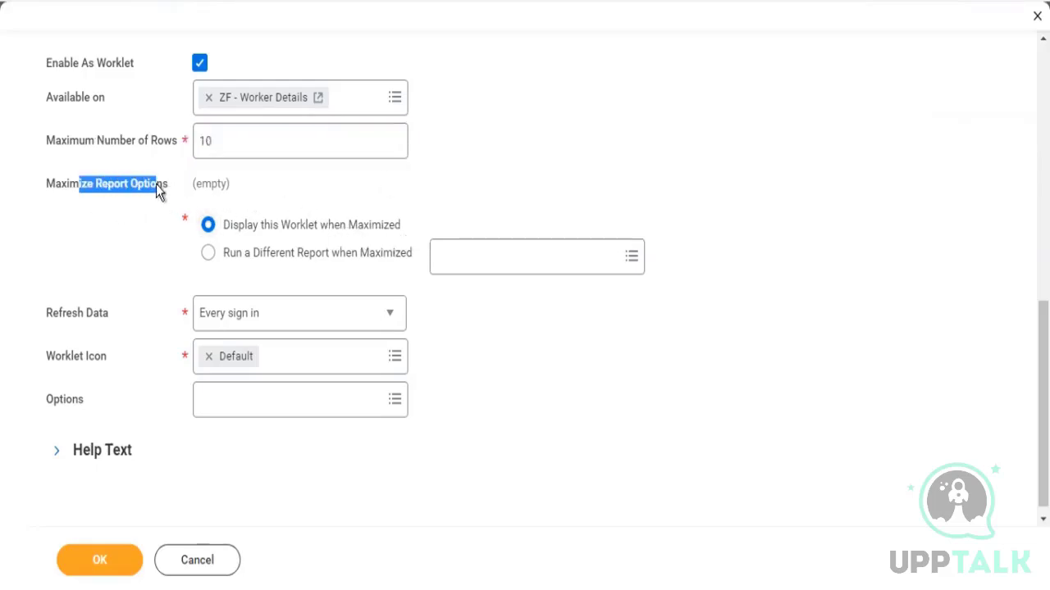
{"action": "left_click_drag", "start_coordinate": [237, 232], "coordinate": [412, 229]}
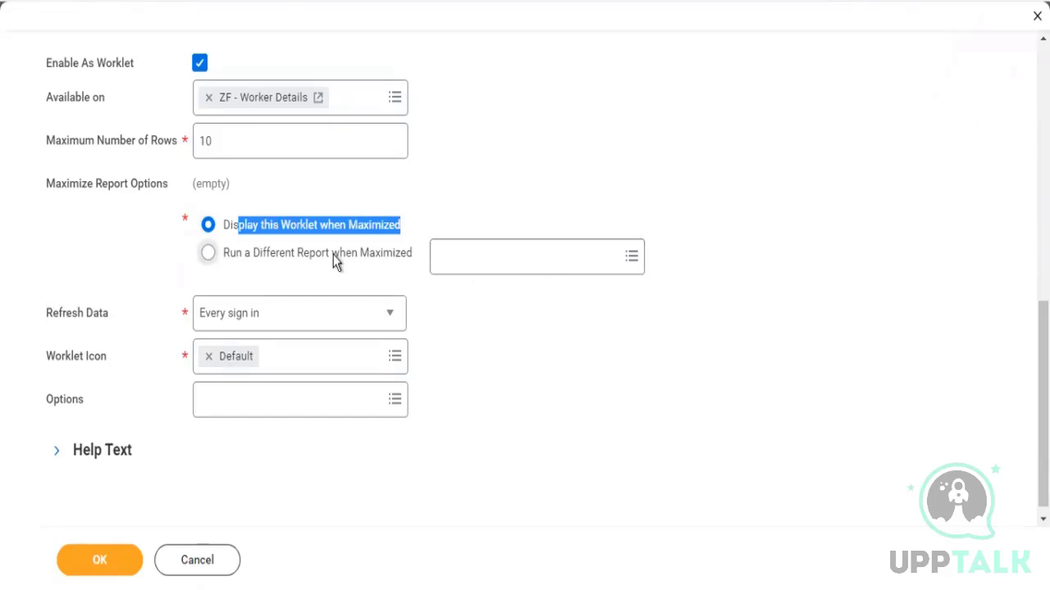
{"action": "left_click", "coordinate": [520, 181]}
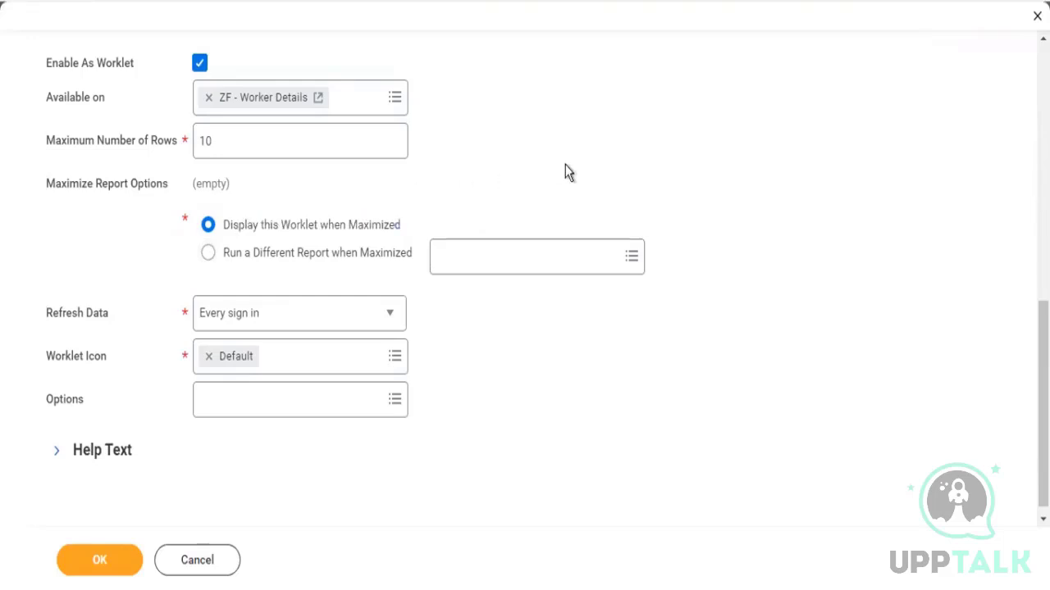
{"action": "scroll", "coordinate": [565, 165], "scroll_direction": "up", "scroll_amount": 10}
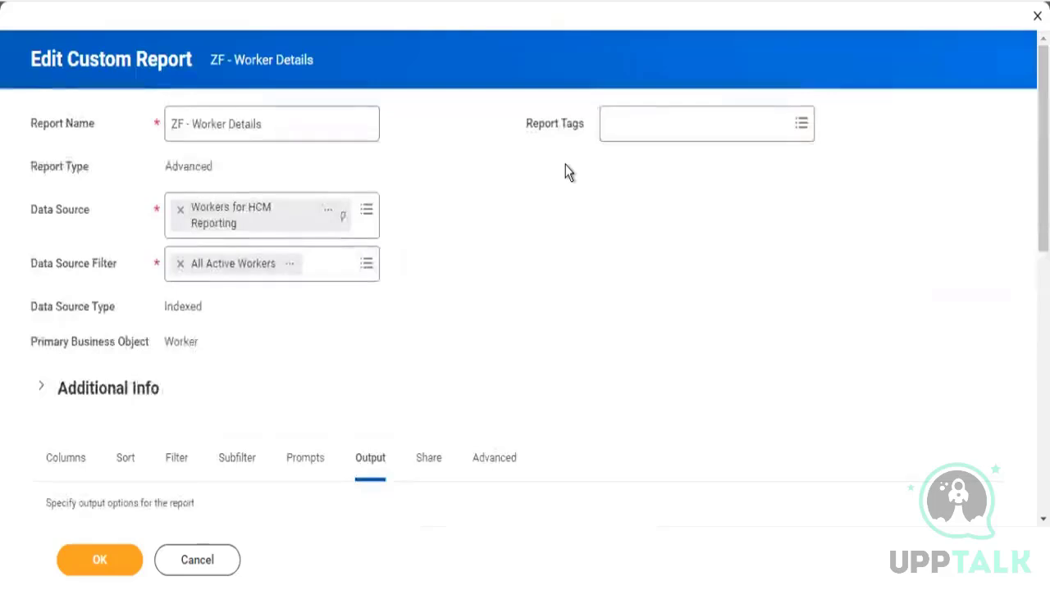
{"action": "scroll", "coordinate": [566, 168], "scroll_direction": "down", "scroll_amount": 10}
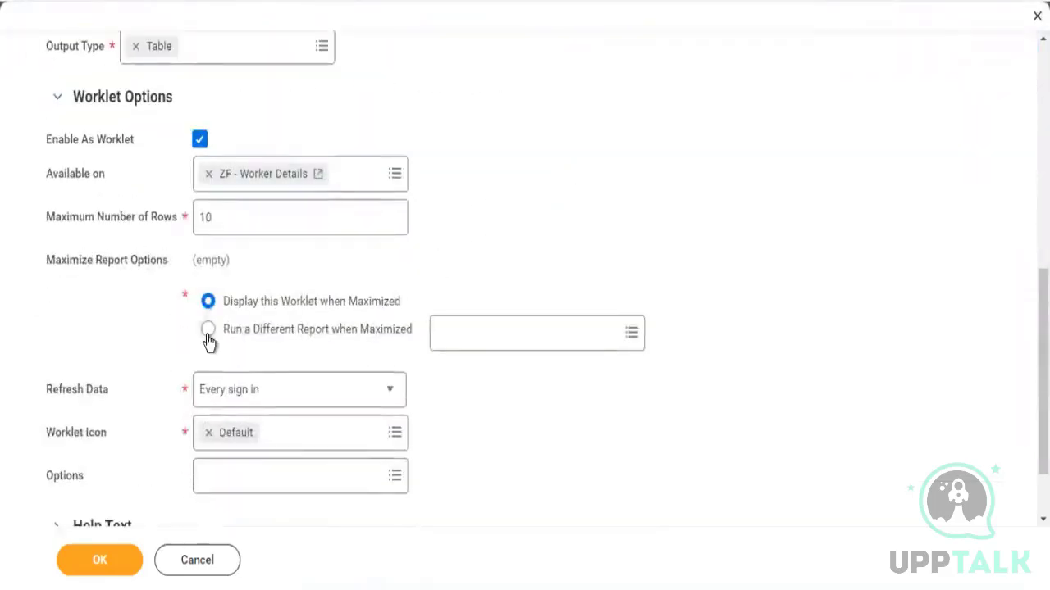
{"action": "left_click_drag", "start_coordinate": [209, 331], "coordinate": [283, 331]}
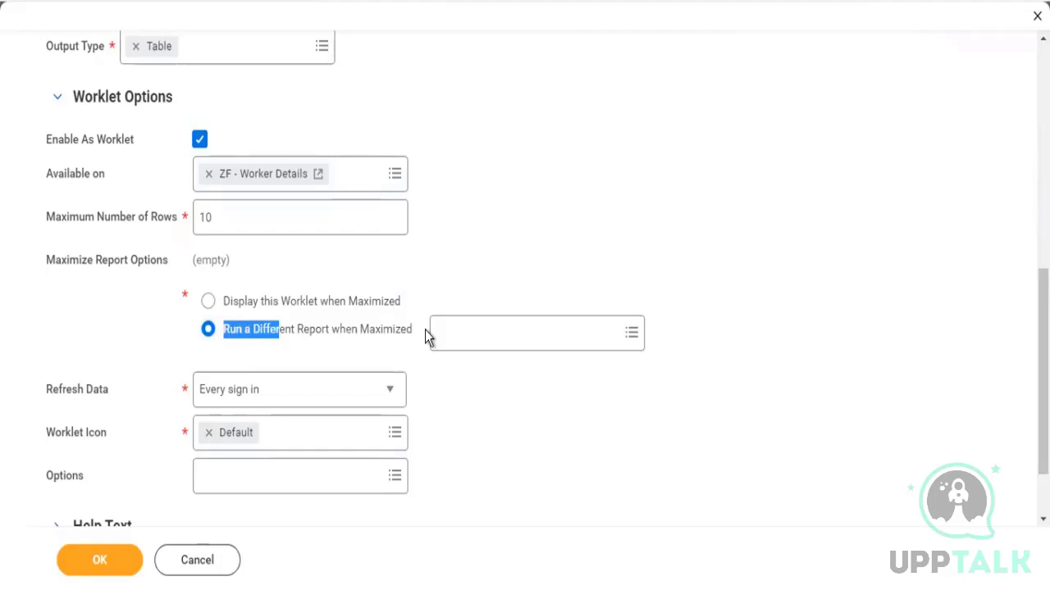
{"action": "left_click", "coordinate": [348, 304]}
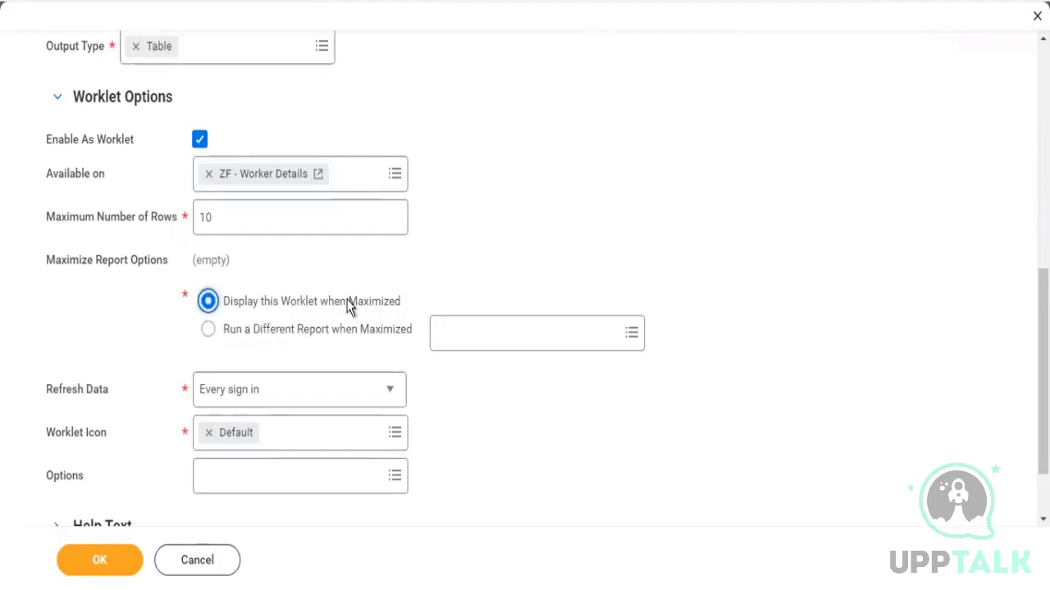
Switch the worklet's Refresh Data option to Every time and back to Every sign in
{"action": "scroll", "coordinate": [597, 187], "scroll_direction": "down", "scroll_amount": 2}
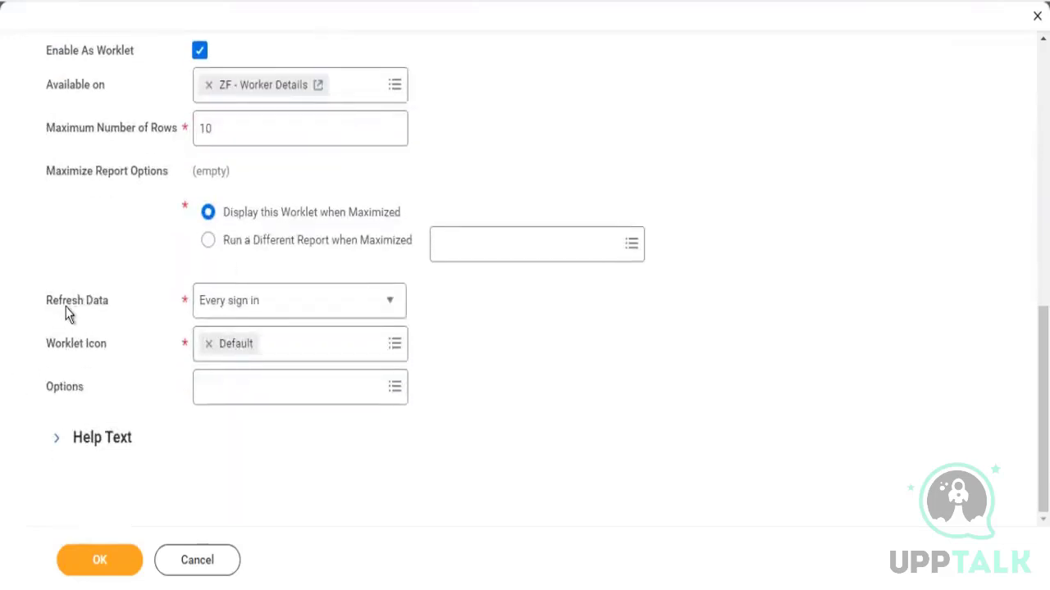
{"action": "left_click_drag", "start_coordinate": [66, 309], "coordinate": [120, 322]}
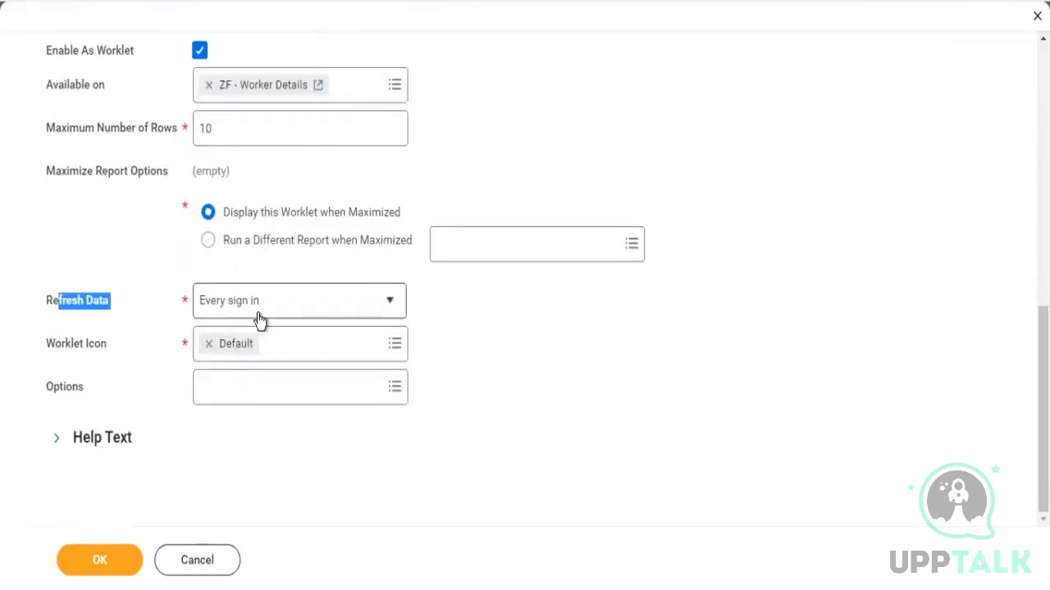
{"action": "mouse_move", "coordinate": [262, 310]}
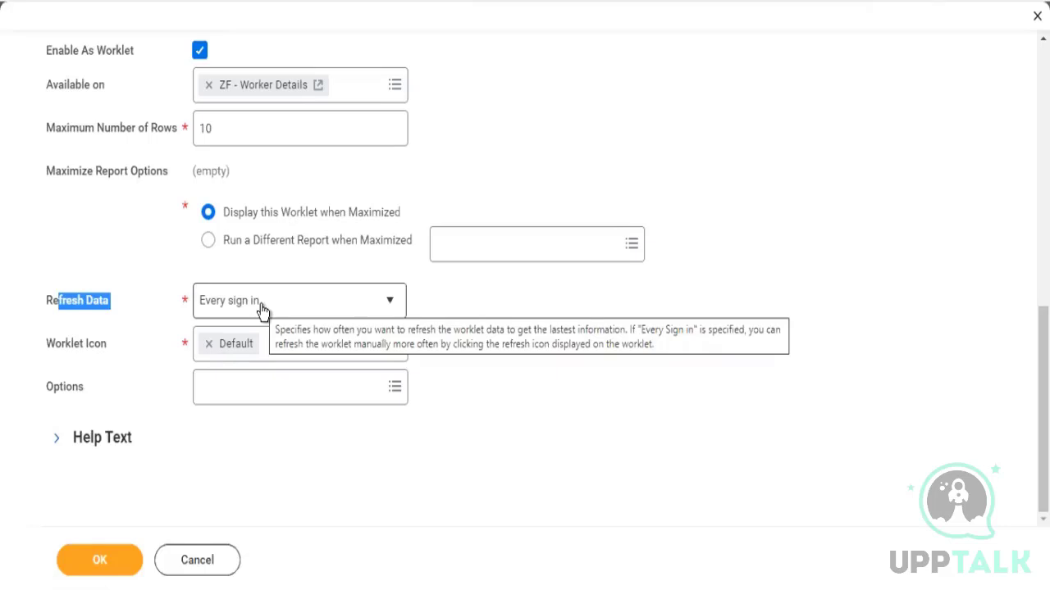
{"action": "left_click", "coordinate": [389, 302]}
{"action": "left_click", "coordinate": [389, 303]}
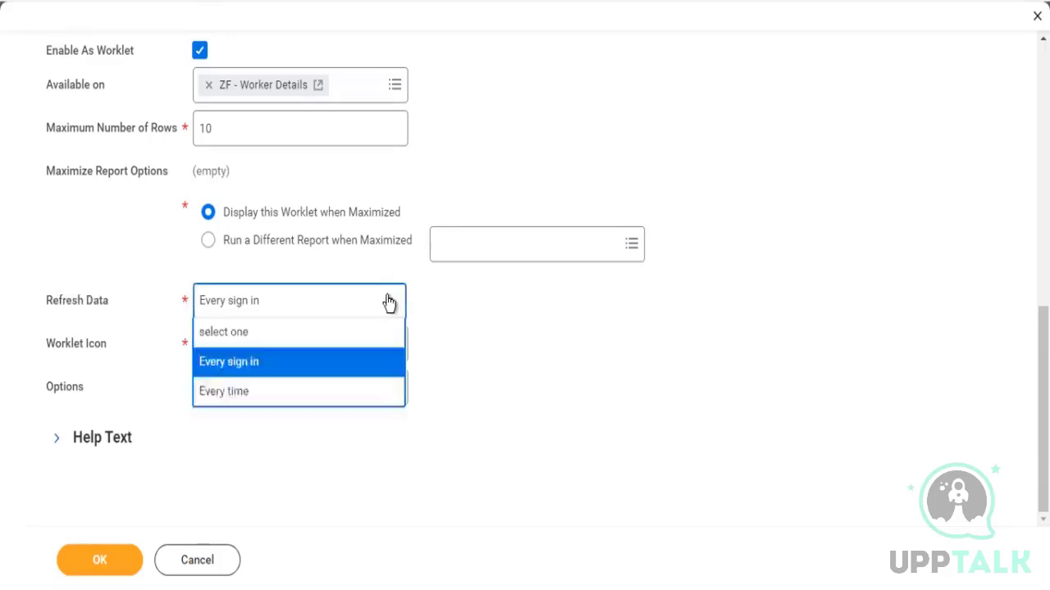
{"action": "left_click", "coordinate": [245, 393]}
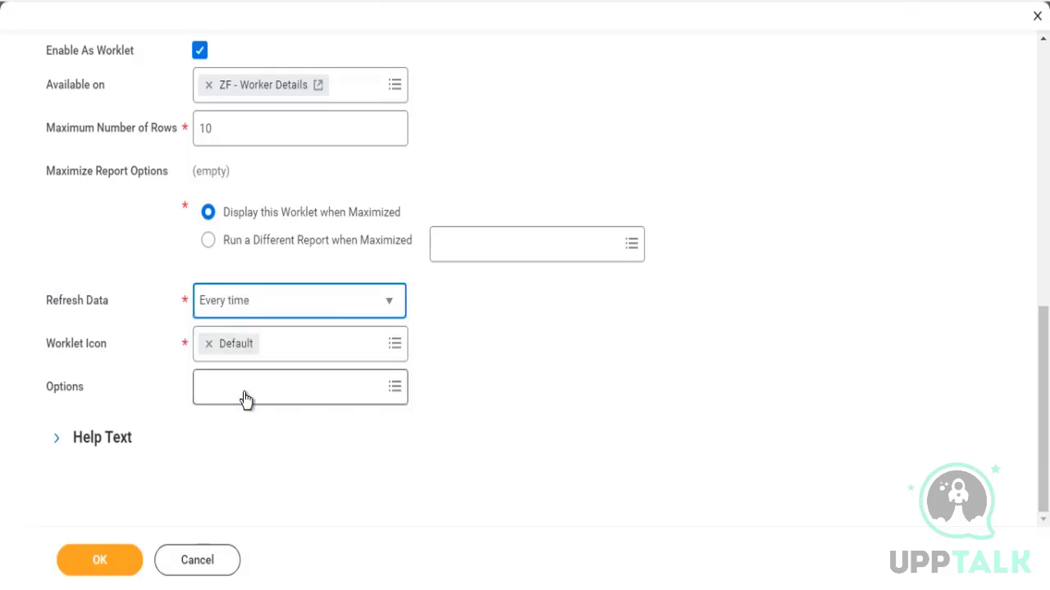
{"action": "left_click", "coordinate": [646, 341]}
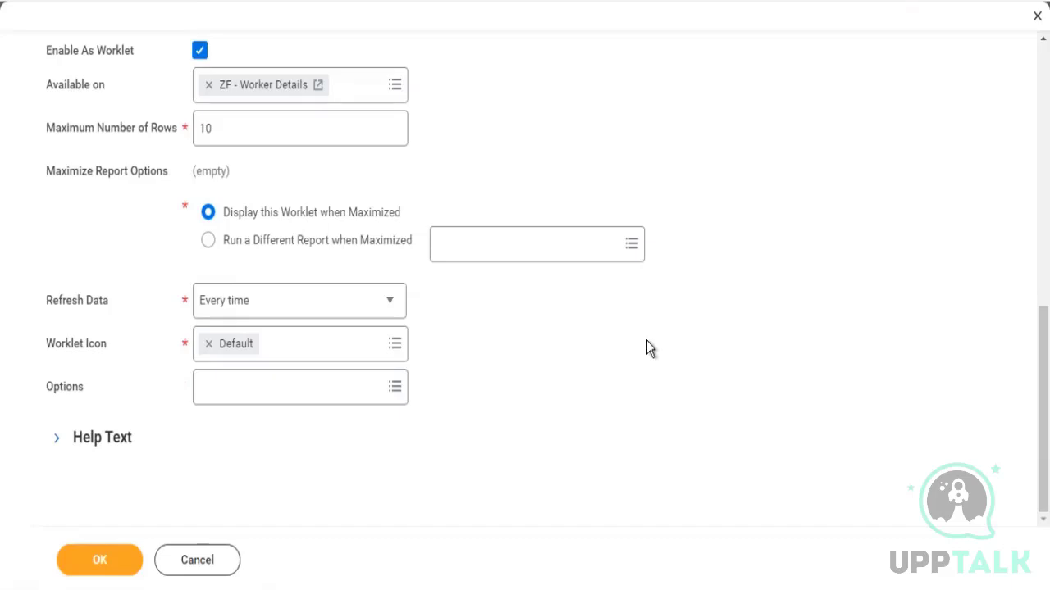
{"action": "left_click", "coordinate": [382, 308]}
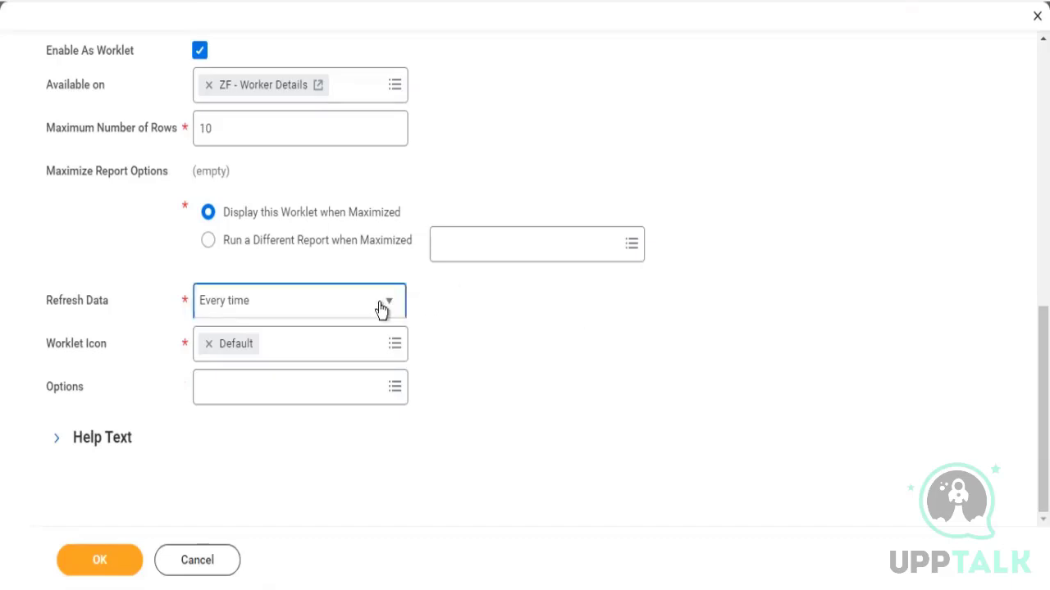
{"action": "left_click", "coordinate": [231, 362]}
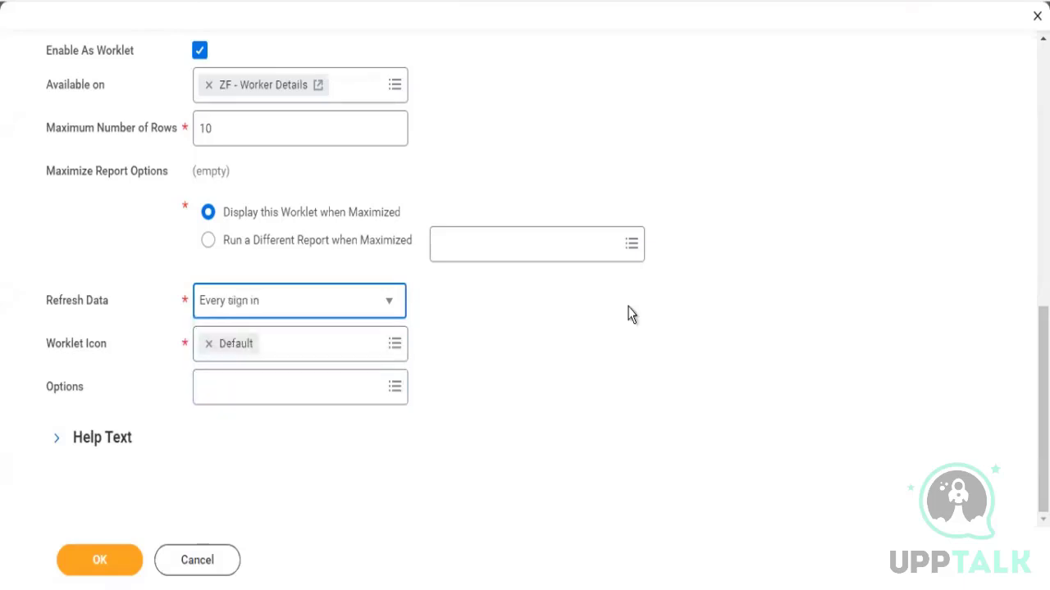
Save the ZF - Worker Details report with its new worklet settings
{"action": "left_click", "coordinate": [816, 315]}
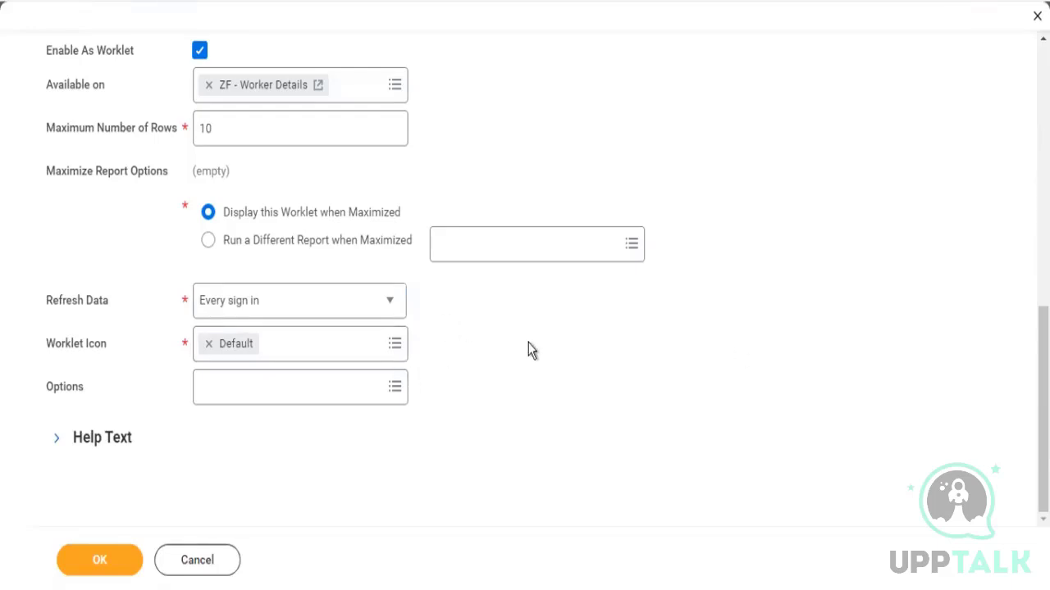
{"action": "scroll", "coordinate": [529, 350], "scroll_direction": "up", "scroll_amount": 10}
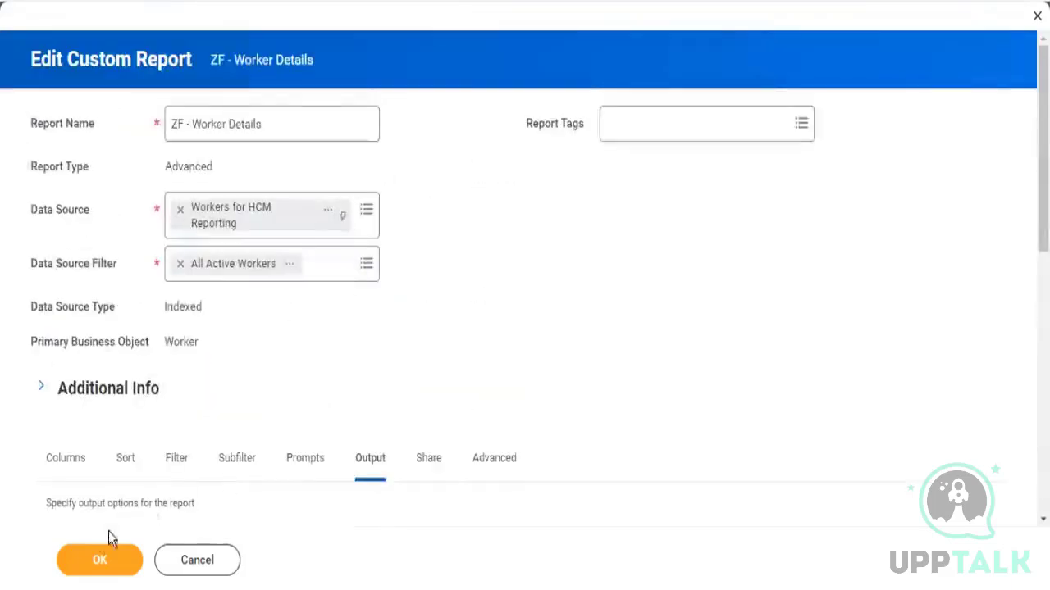
{"action": "left_click", "coordinate": [97, 572]}
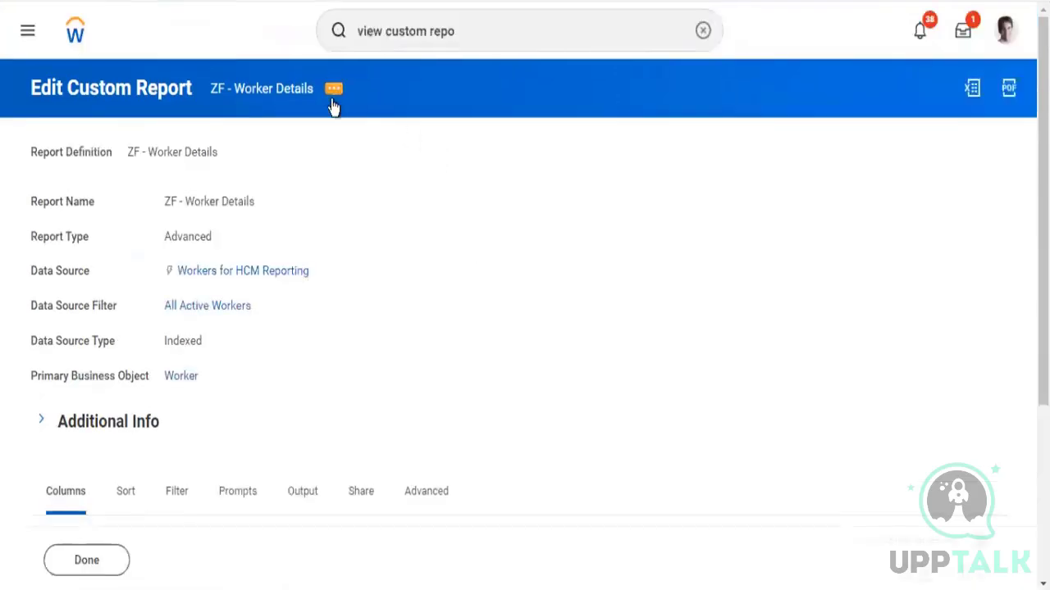
Reopen the report definition for editing and review its Share settings
{"action": "left_click", "coordinate": [333, 90]}
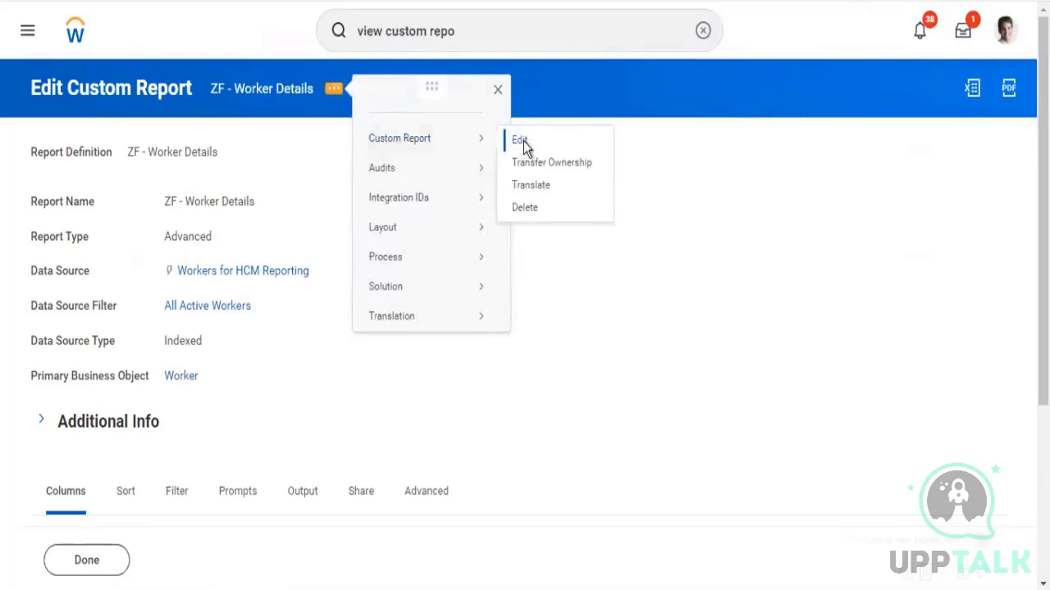
{"action": "left_click", "coordinate": [520, 141]}
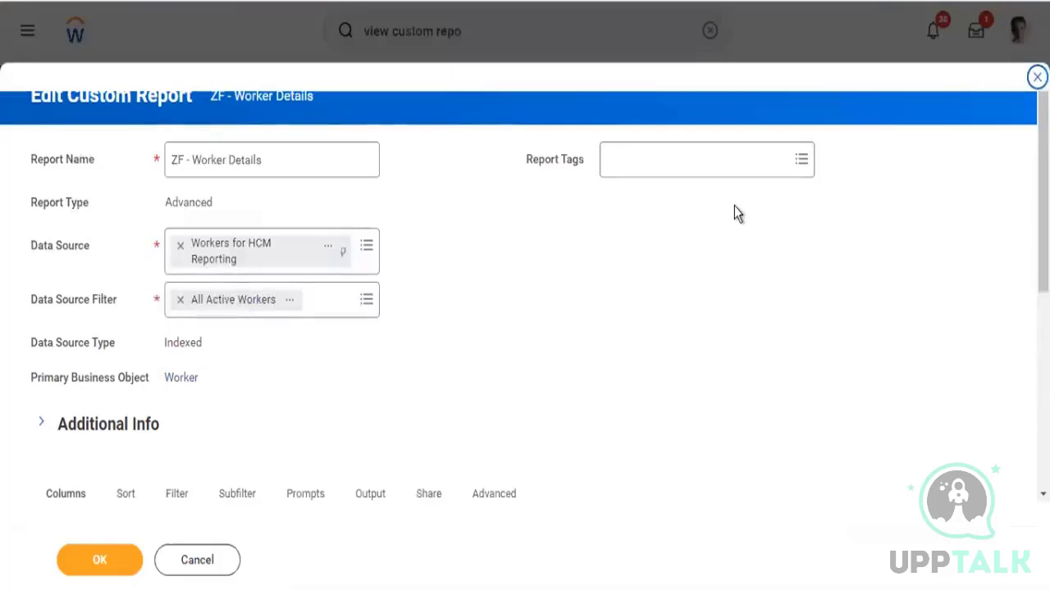
{"action": "left_click", "coordinate": [100, 562]}
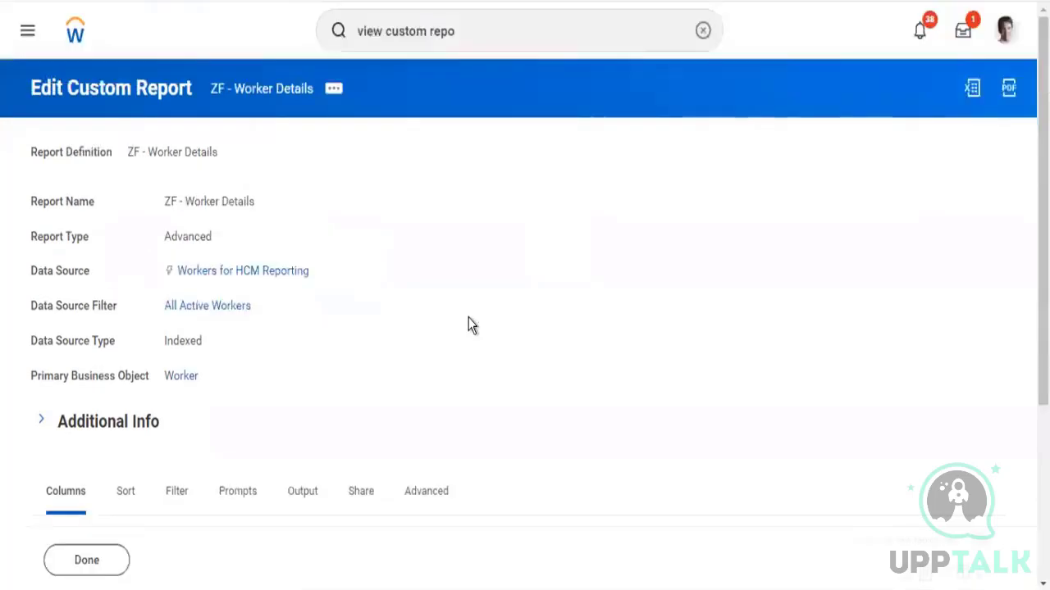
{"action": "left_click", "coordinate": [357, 495]}
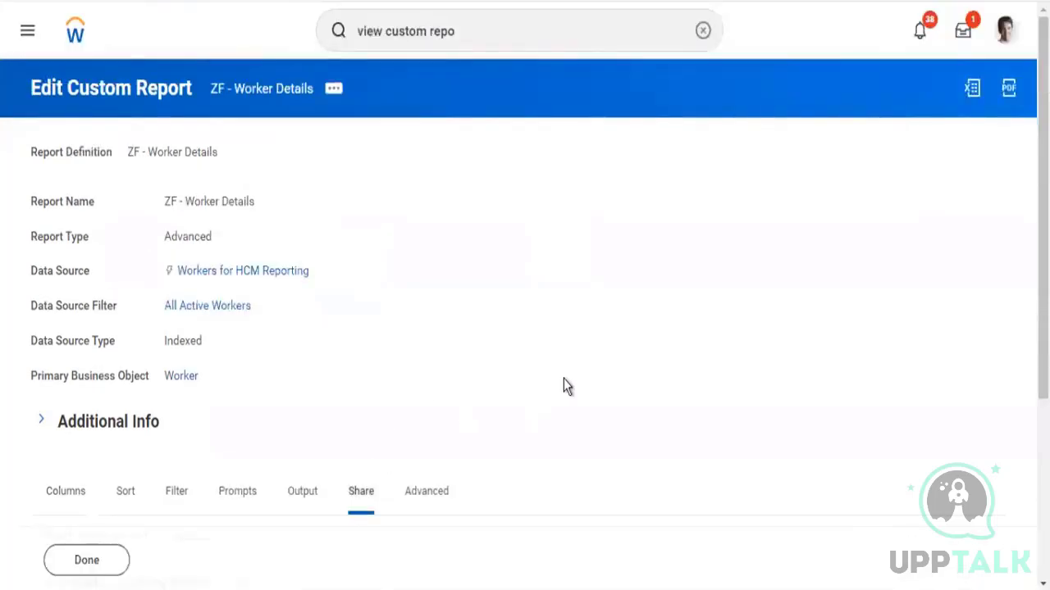
{"action": "scroll", "coordinate": [563, 379], "scroll_direction": "down", "scroll_amount": 3}
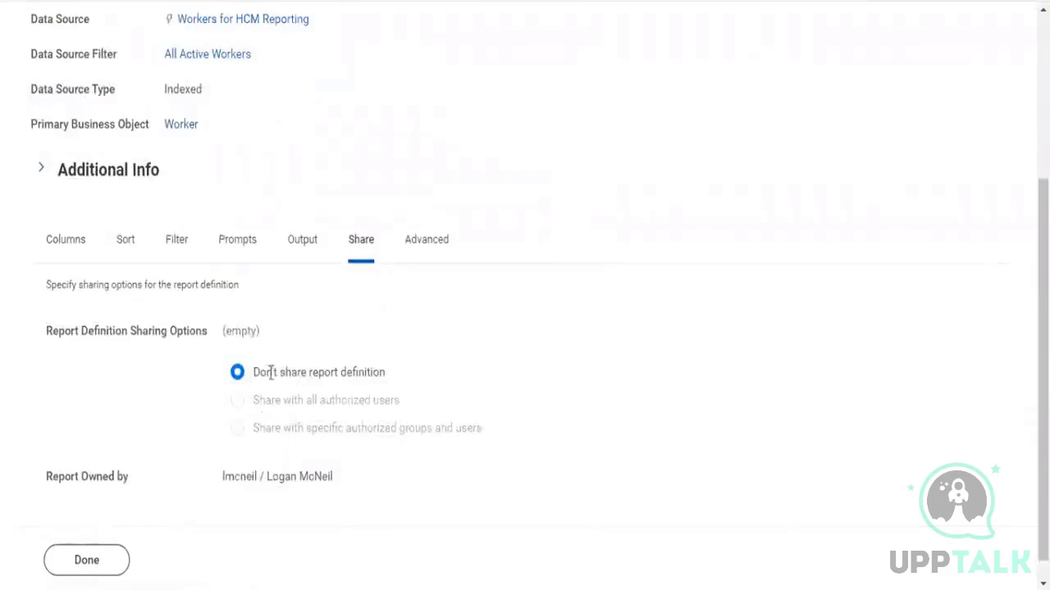
{"action": "left_click_drag", "start_coordinate": [265, 371], "coordinate": [399, 386]}
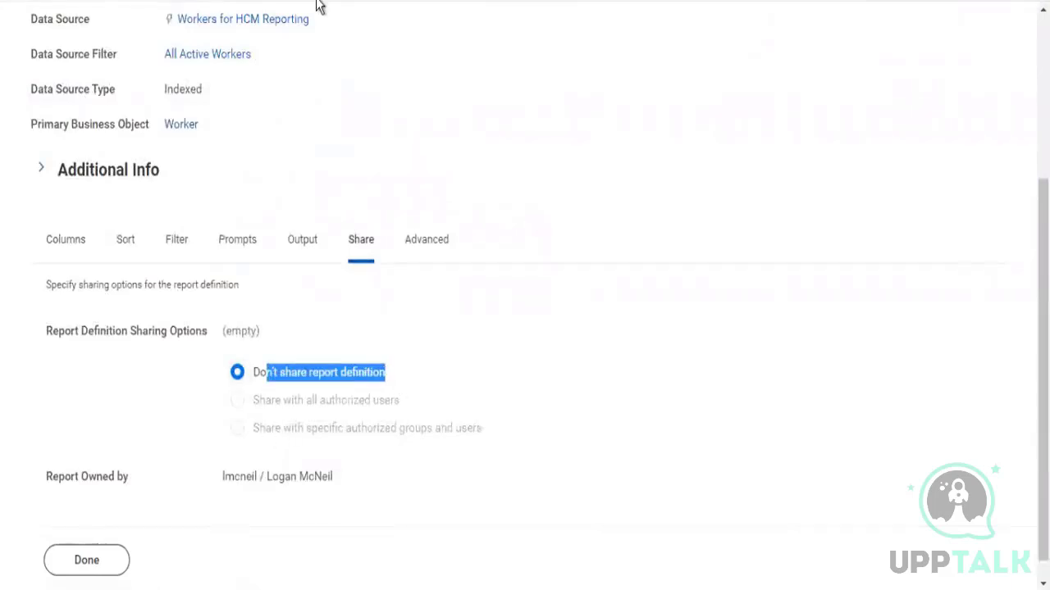
{"action": "left_click", "coordinate": [106, 570]}
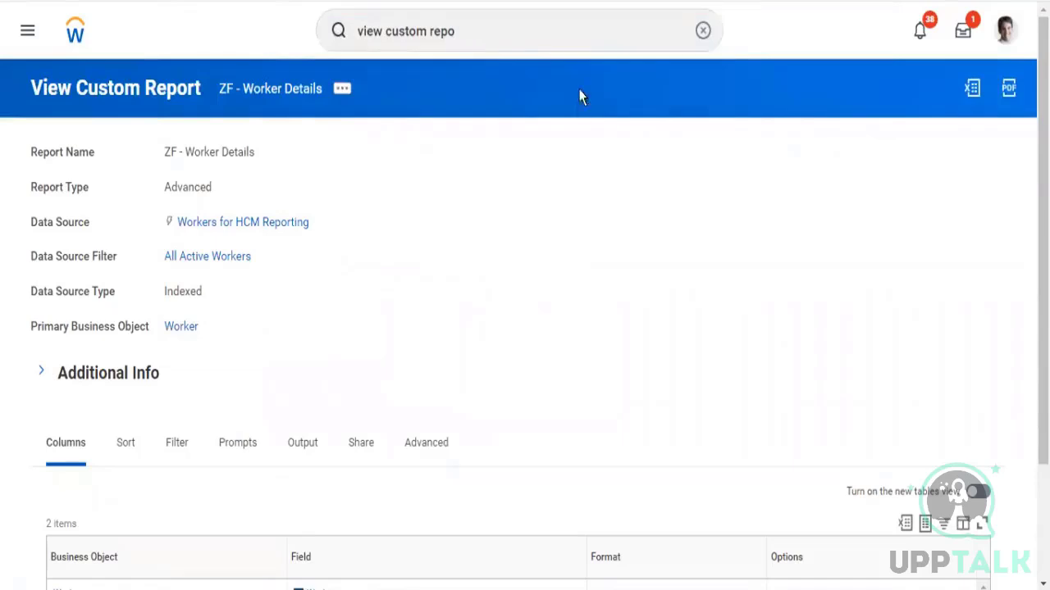
Open the ZF - Workers by Company custom report definition
{"action": "key", "text": "alt+Left"}
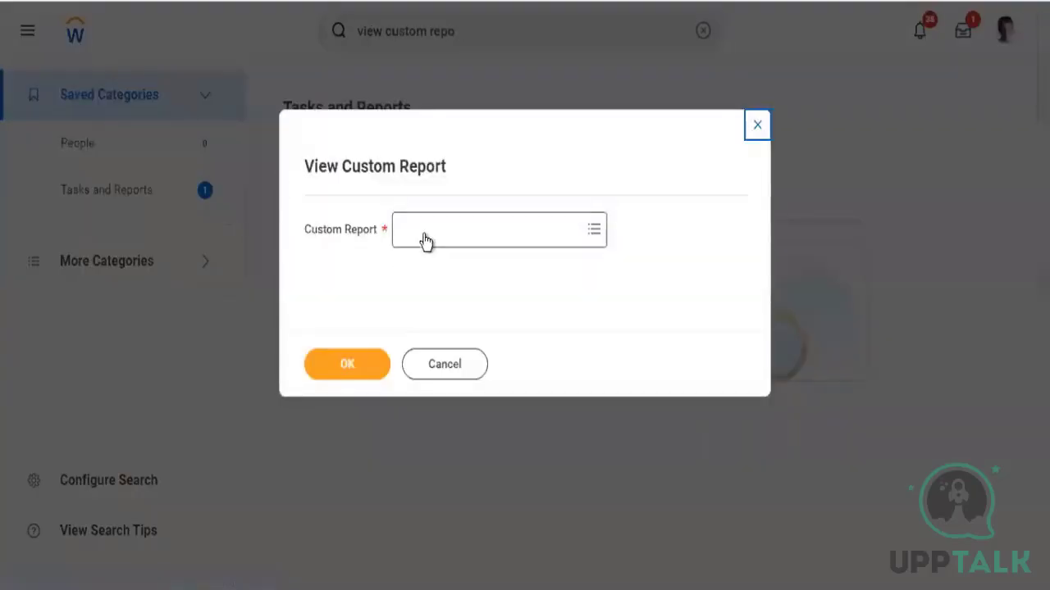
{"action": "left_click", "coordinate": [422, 239]}
{"action": "type", "text": "zf"}
{"action": "key", "text": "Return"}
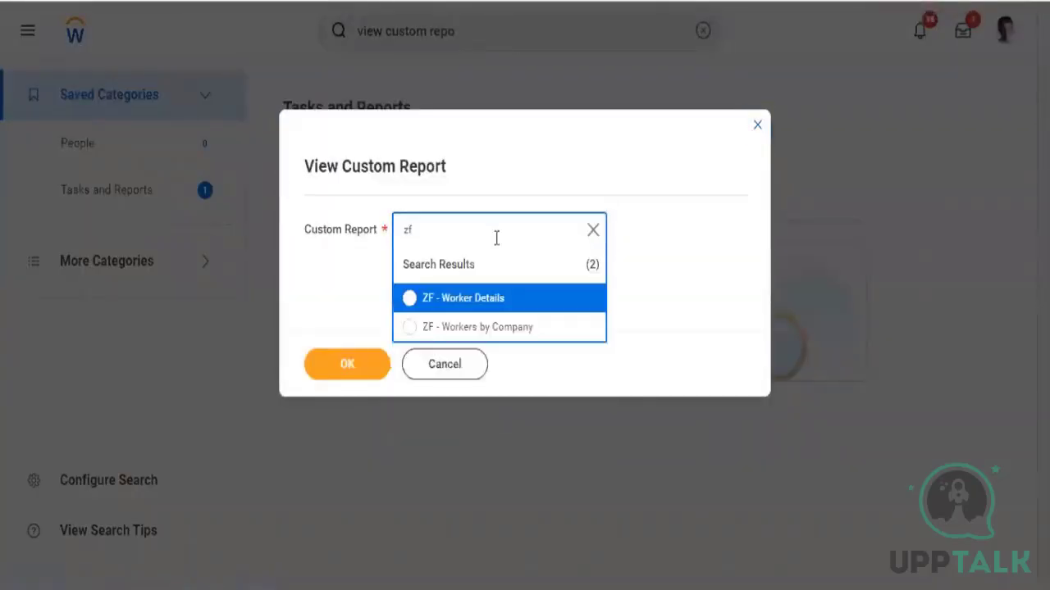
{"action": "left_click", "coordinate": [485, 329]}
{"action": "left_click", "coordinate": [335, 363]}
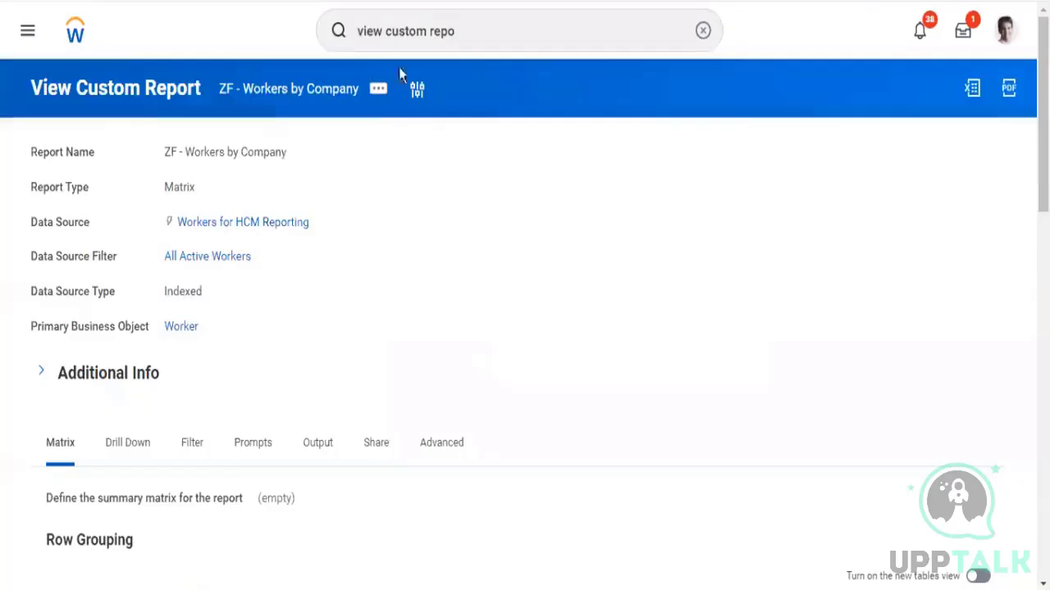
Edit the report, enable it as a worklet in its Output settings, and replace Home in Available on with a zf search
{"action": "left_click", "coordinate": [378, 90]}
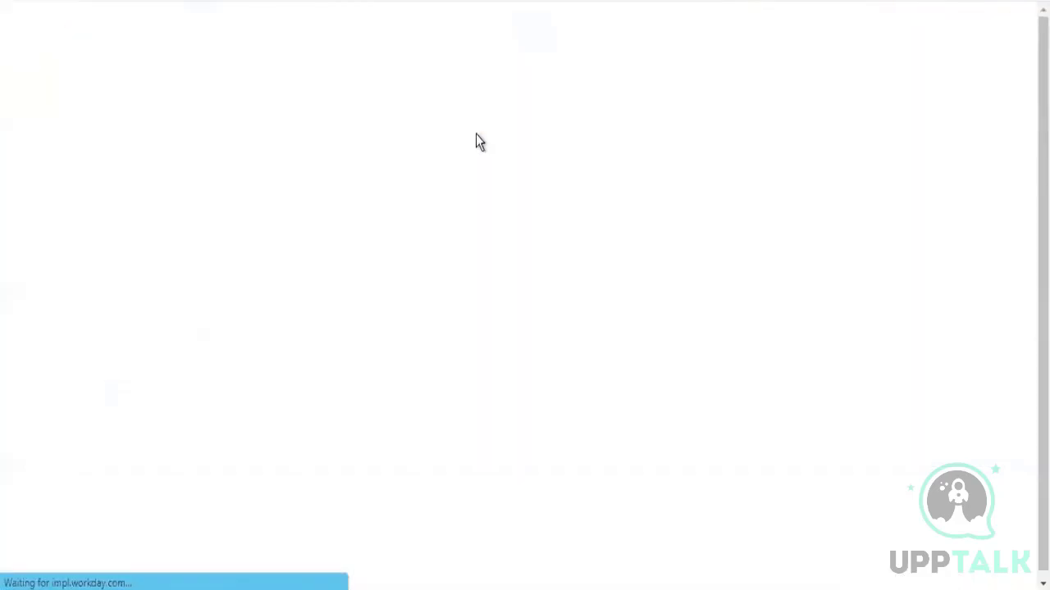
{"action": "scroll", "coordinate": [495, 246], "scroll_direction": "down", "scroll_amount": 5}
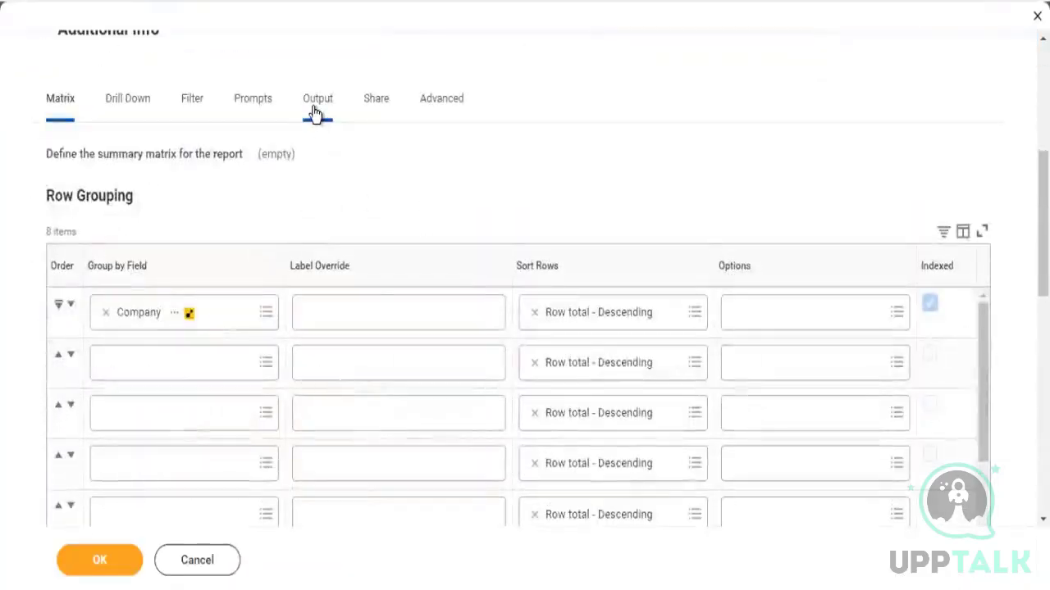
{"action": "left_click", "coordinate": [316, 106]}
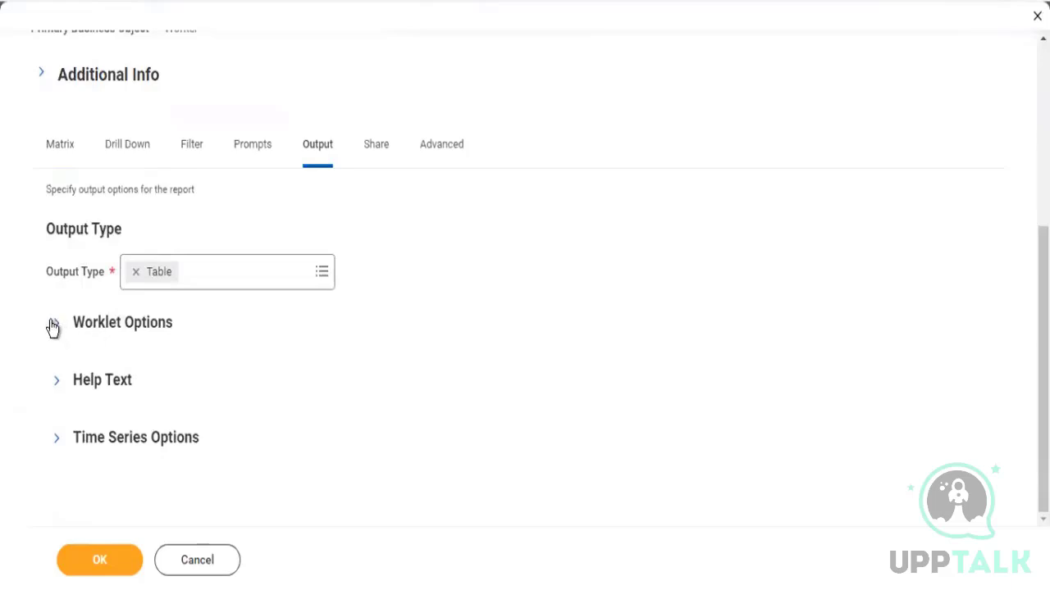
{"action": "left_click", "coordinate": [56, 322]}
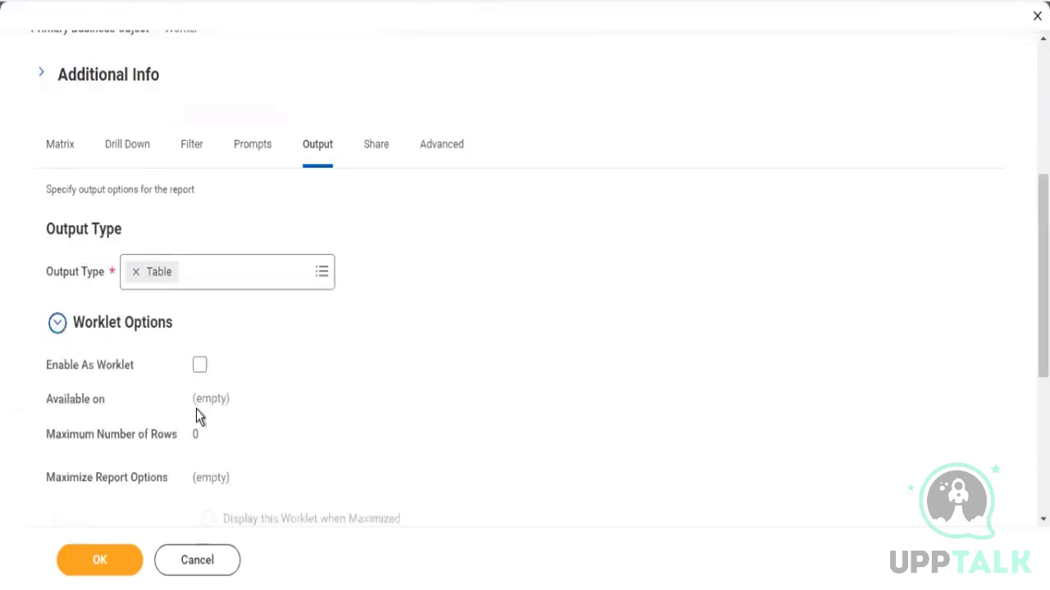
{"action": "left_click", "coordinate": [199, 365]}
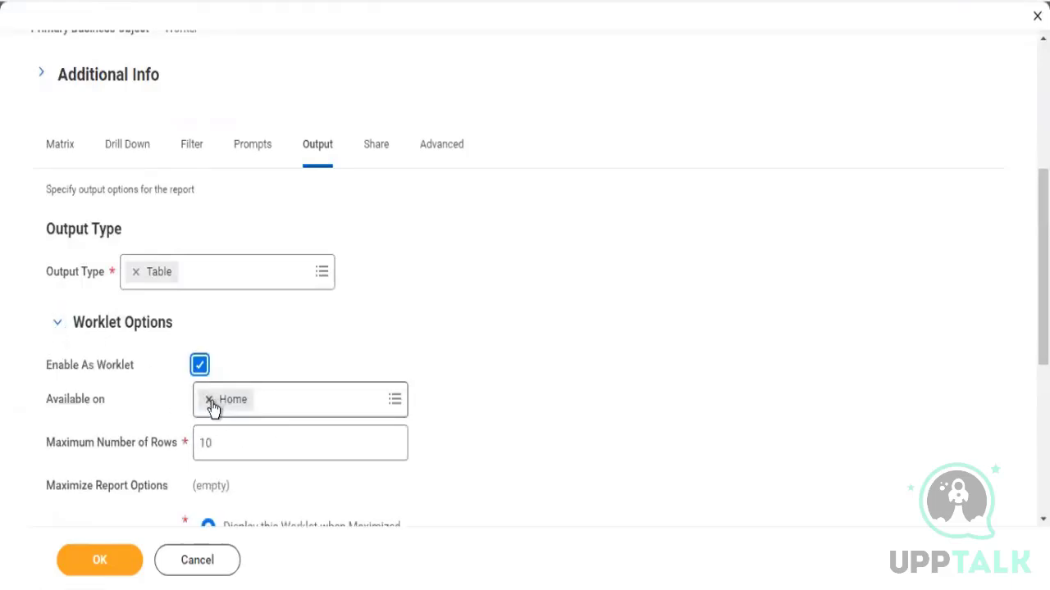
{"action": "left_click", "coordinate": [209, 400]}
{"action": "type", "text": "zf"}
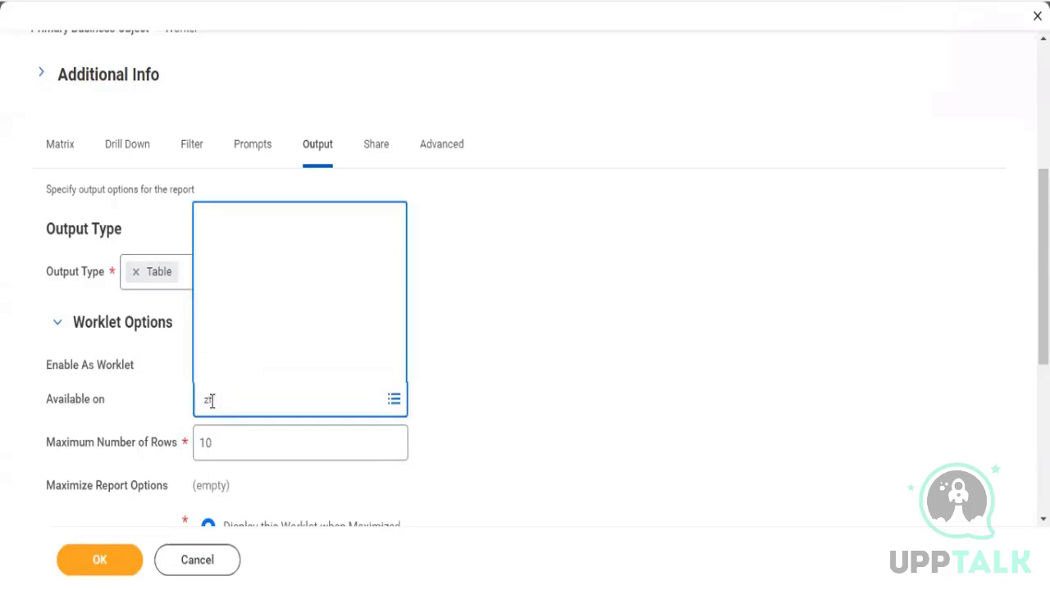
Share the report definition with the HR Administrator, HR Auditor and HR Partner authorized groups and save
{"action": "left_click", "coordinate": [376, 145]}
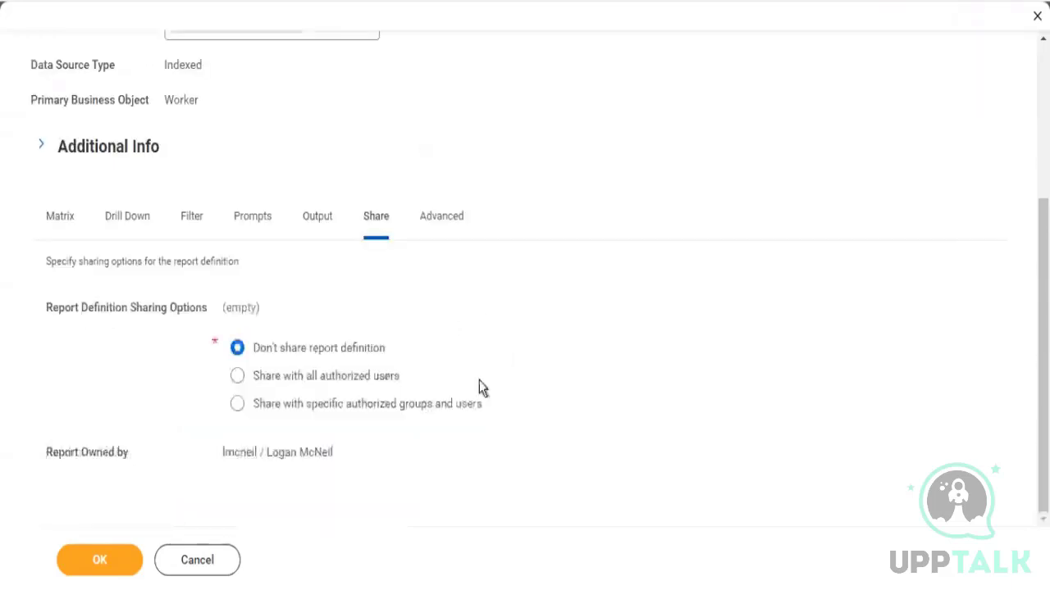
{"action": "left_click", "coordinate": [339, 377]}
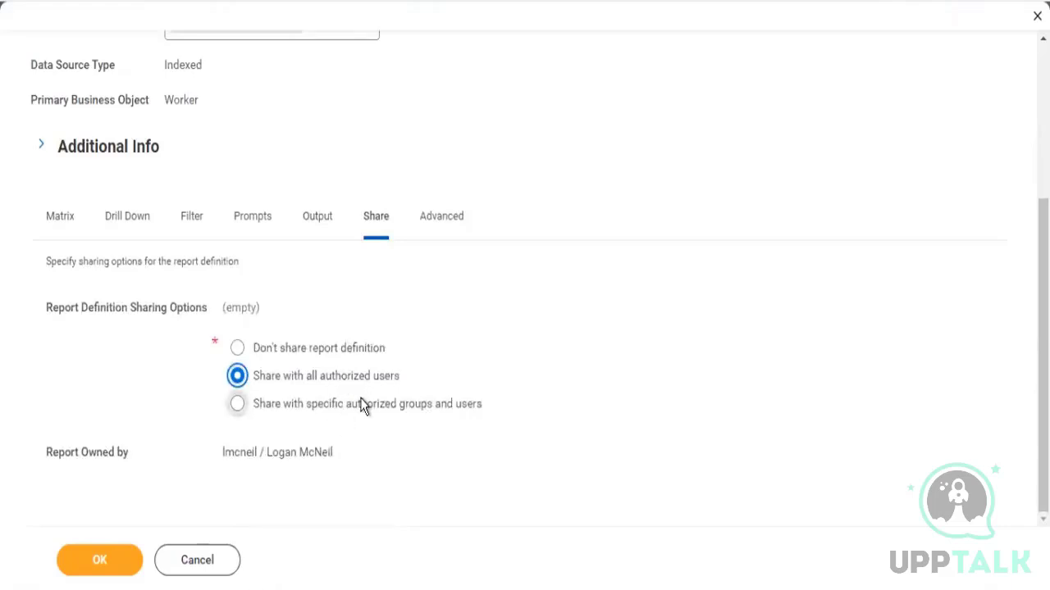
{"action": "left_click", "coordinate": [360, 400]}
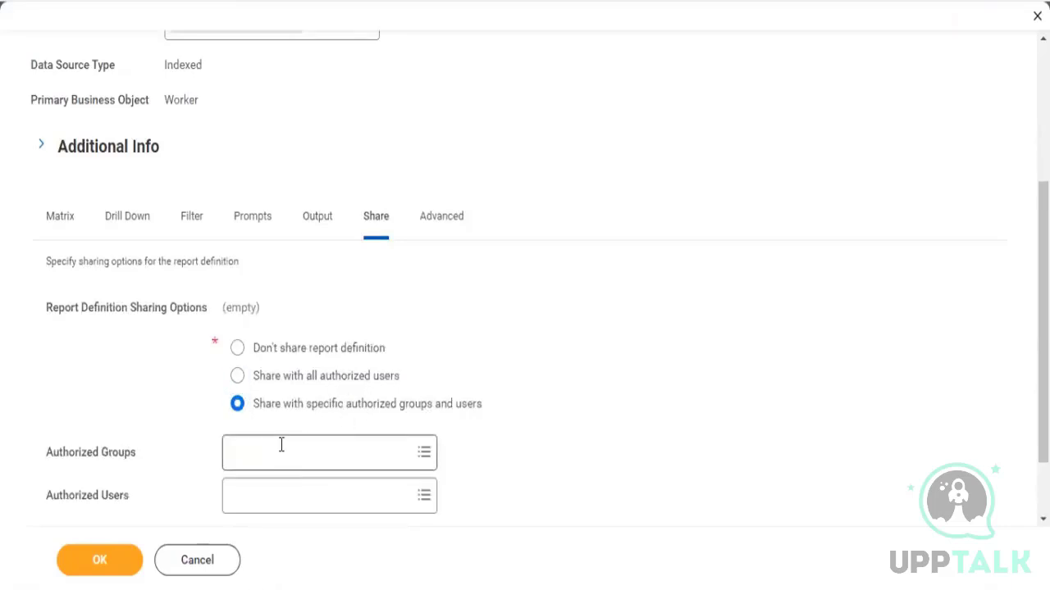
{"action": "left_click", "coordinate": [281, 444]}
{"action": "type", "text": "hr"}
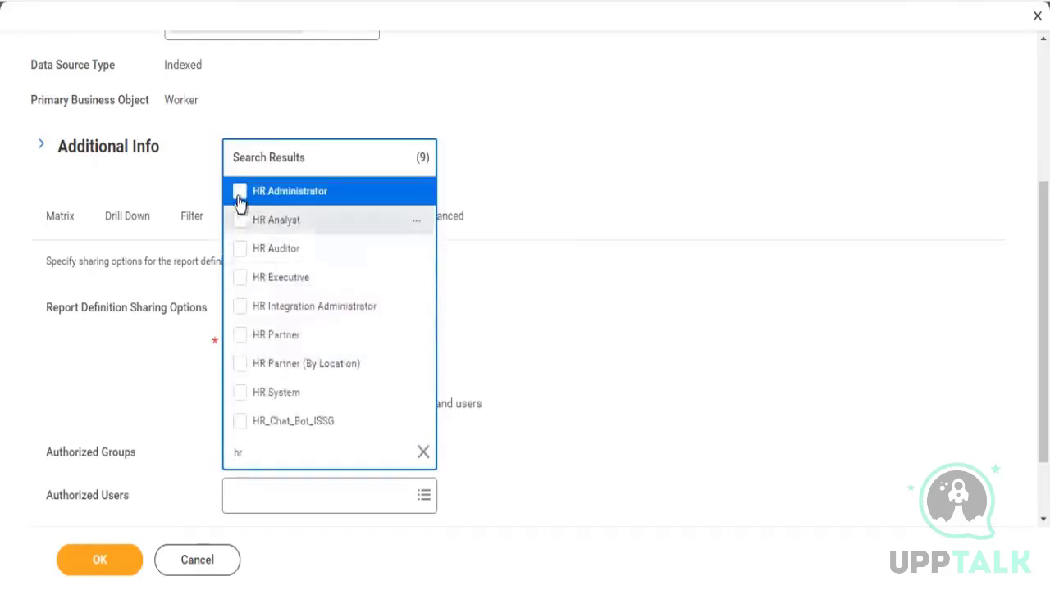
{"action": "left_click", "coordinate": [238, 194]}
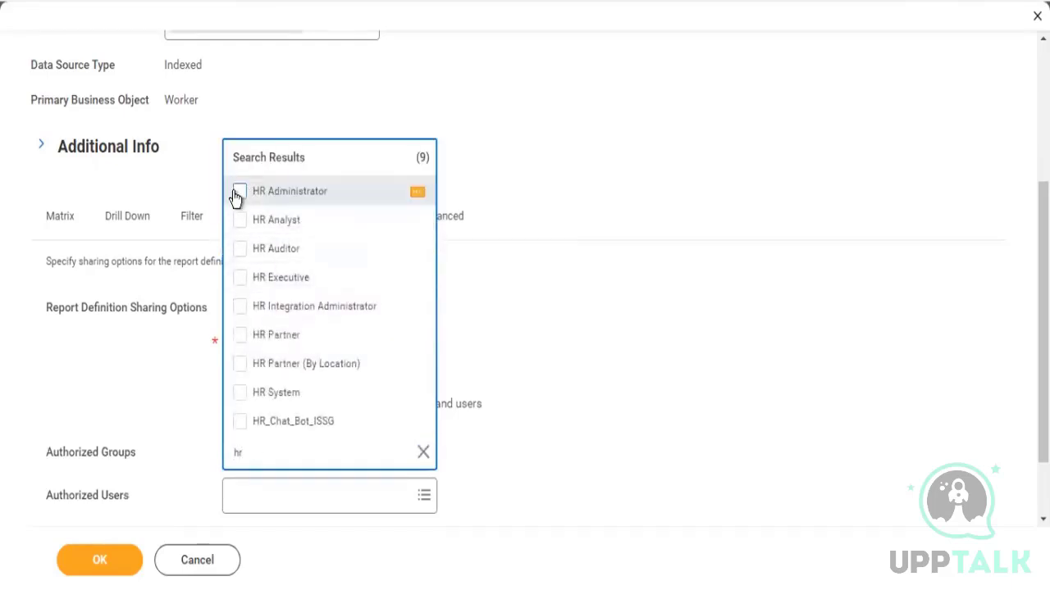
{"action": "left_click", "coordinate": [240, 251]}
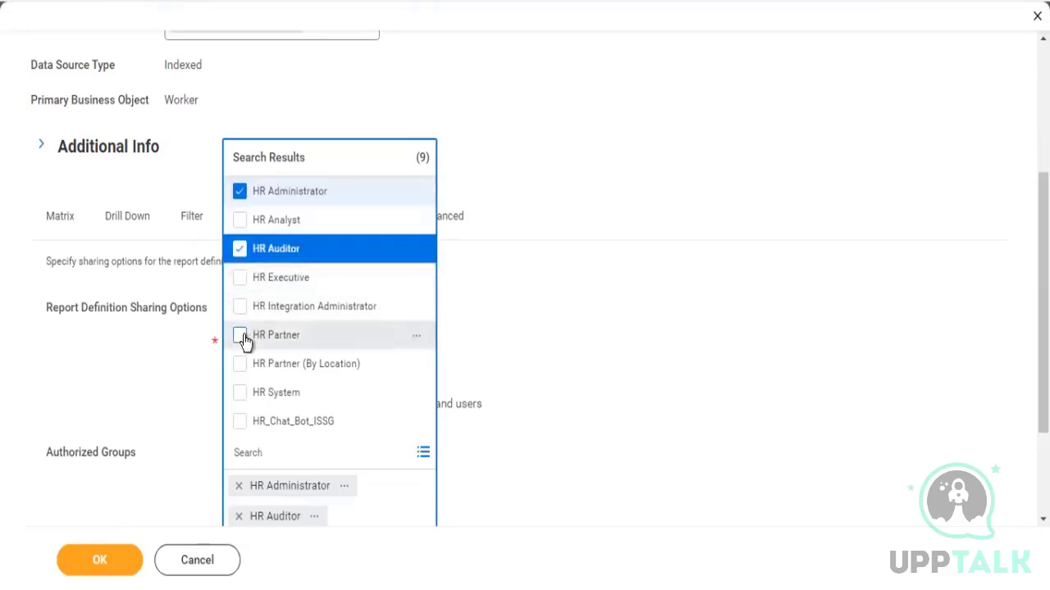
{"action": "left_click", "coordinate": [239, 336]}
{"action": "left_click", "coordinate": [750, 416]}
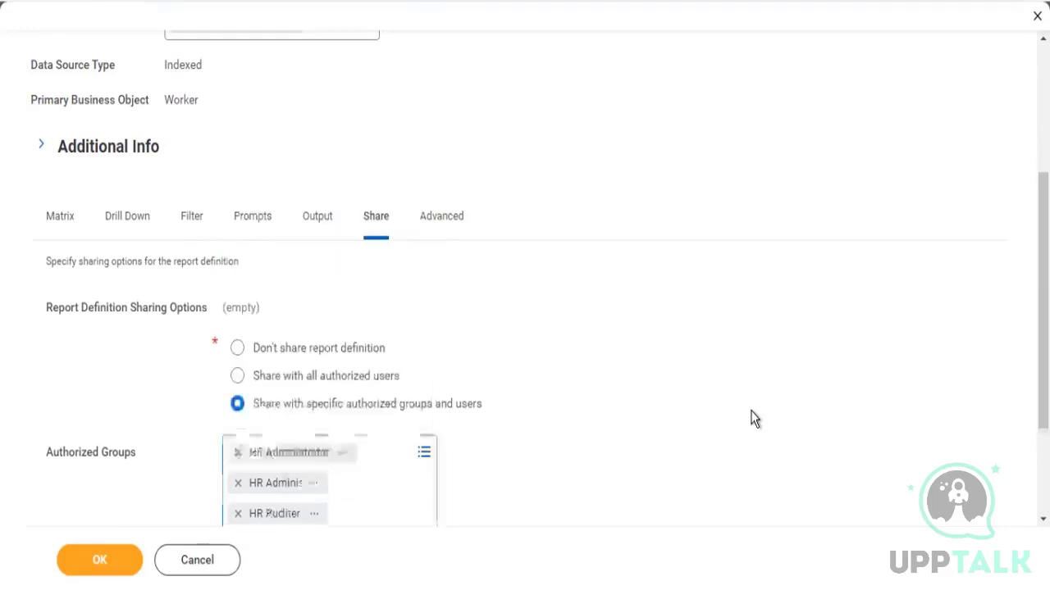
{"action": "left_click", "coordinate": [99, 561]}
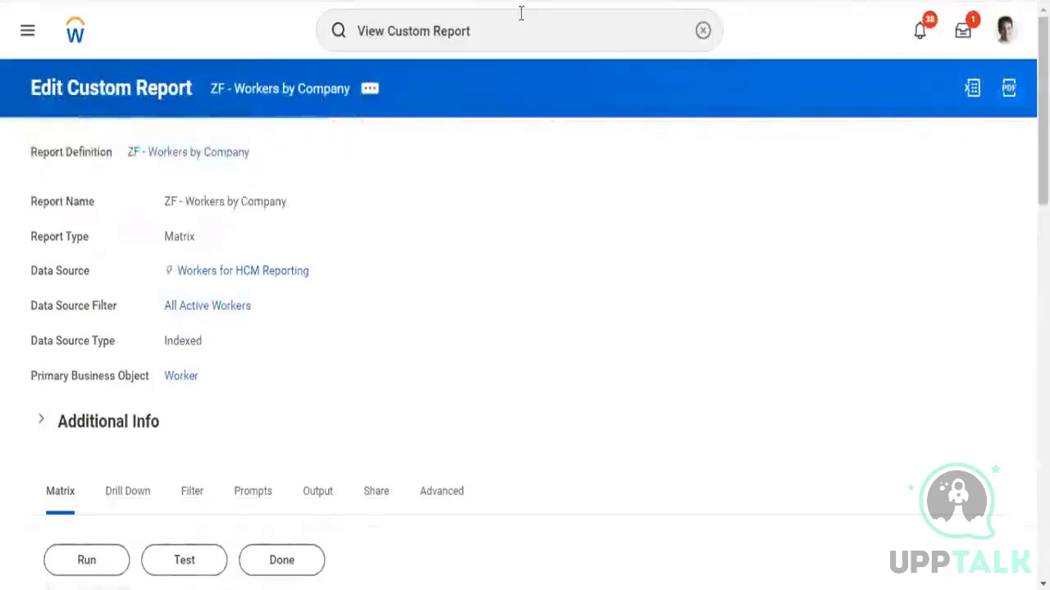
Open the Maintain Dashboards task
{"action": "left_click", "coordinate": [504, 48]}
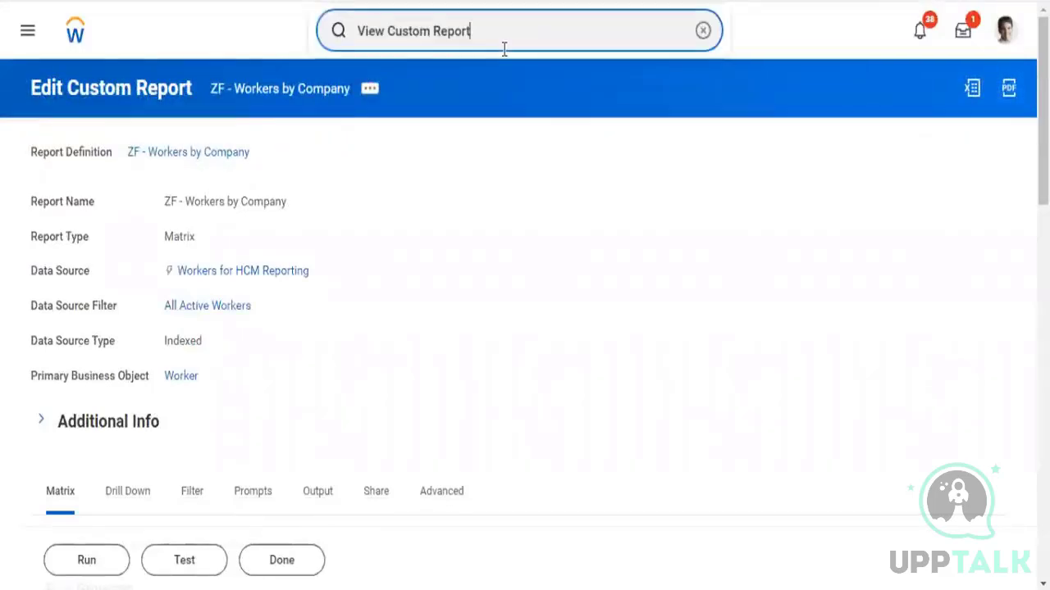
{"action": "key", "text": "BackSpace"}
{"action": "key", "text": "BackSpace"}
{"action": "key", "text": "BackSpace"}
{"action": "key", "text": "BackSpace"}
{"action": "key", "text": "BackSpace"}
{"action": "key", "text": "BackSpace"}
{"action": "key", "text": "BackSpace"}
{"action": "key", "text": "BackSpace"}
{"action": "key", "text": "BackSpace"}
{"action": "key", "text": "BackSpace"}
{"action": "key", "text": "BackSpace"}
{"action": "key", "text": "BackSpace"}
{"action": "key", "text": "BackSpace"}
{"action": "key", "text": "BackSpace"}
{"action": "key", "text": "BackSpace"}
{"action": "key", "text": "BackSpace"}
{"action": "key", "text": "BackSpace"}
{"action": "type", "text": "ma"}
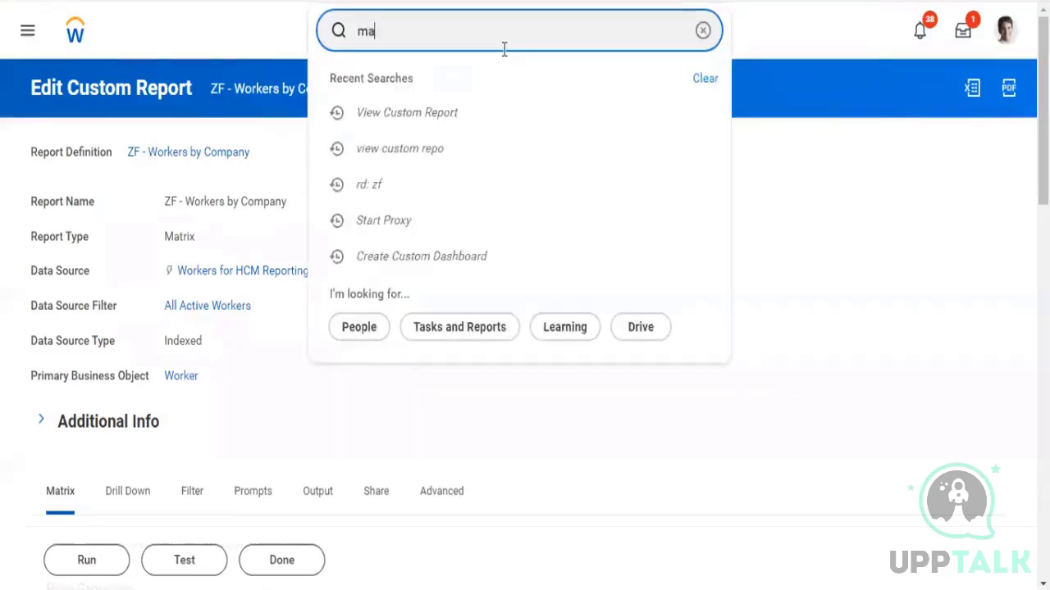
{"action": "type", "text": "in dashb"}
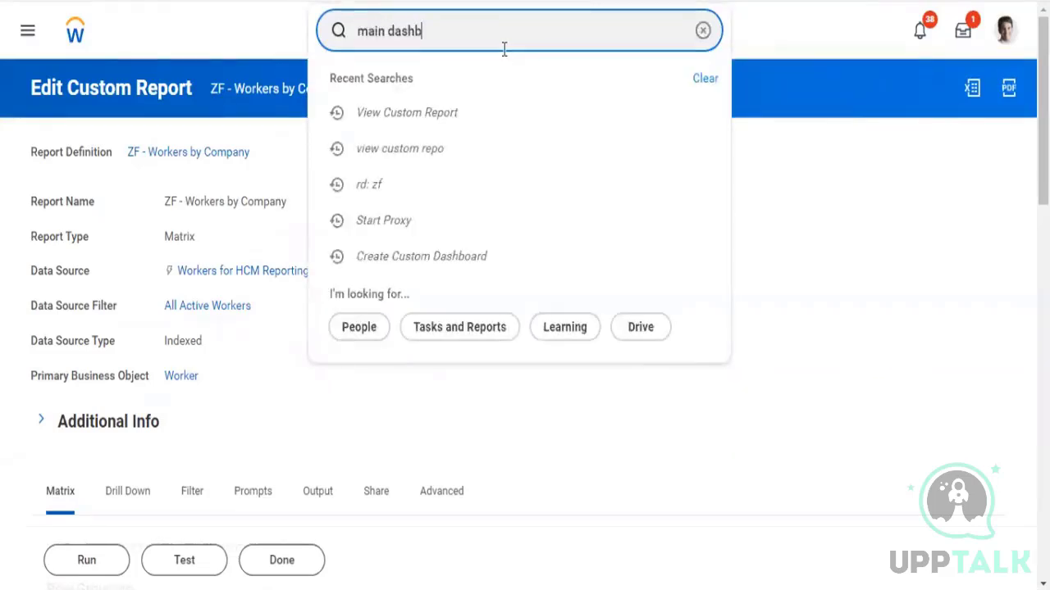
{"action": "left_click", "coordinate": [443, 89]}
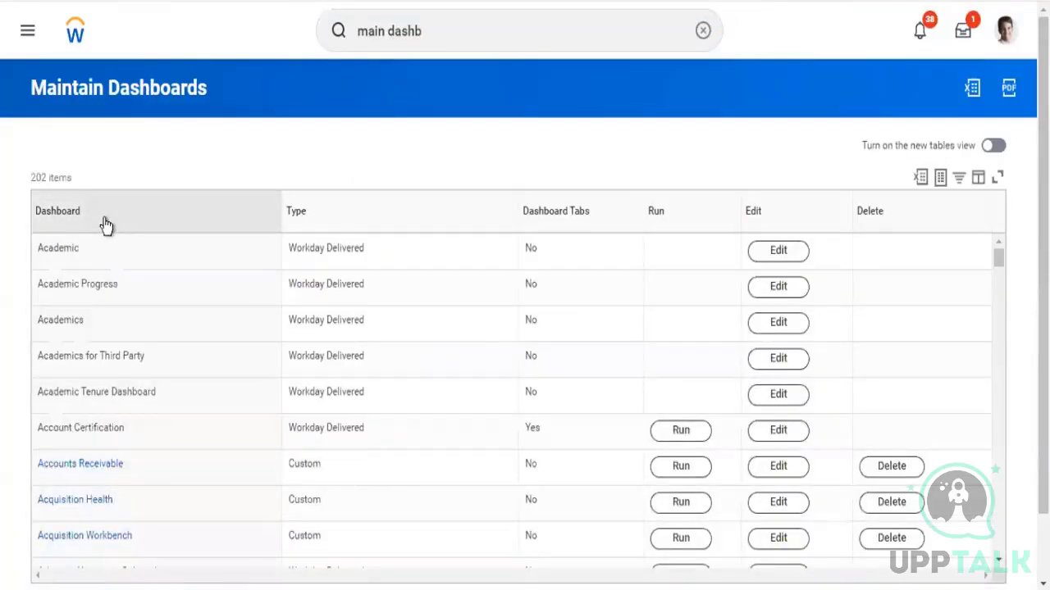
Filter the dashboards list by Dashboard to show only ZF - Worker Details
{"action": "left_click", "coordinate": [106, 225]}
{"action": "left_click", "coordinate": [106, 452]}
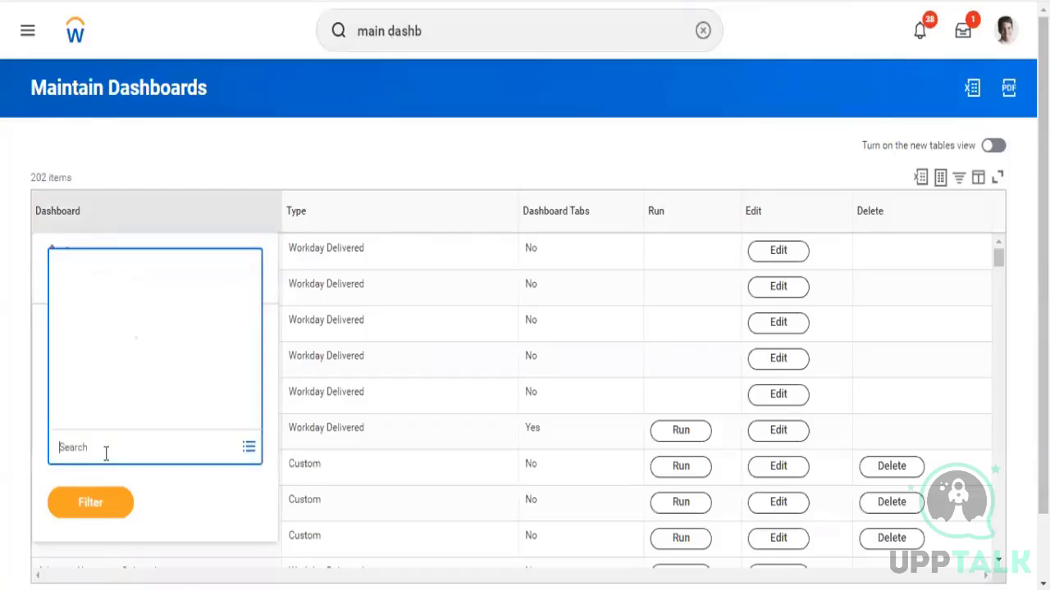
{"action": "type", "text": "zf"}
{"action": "key", "text": "Return"}
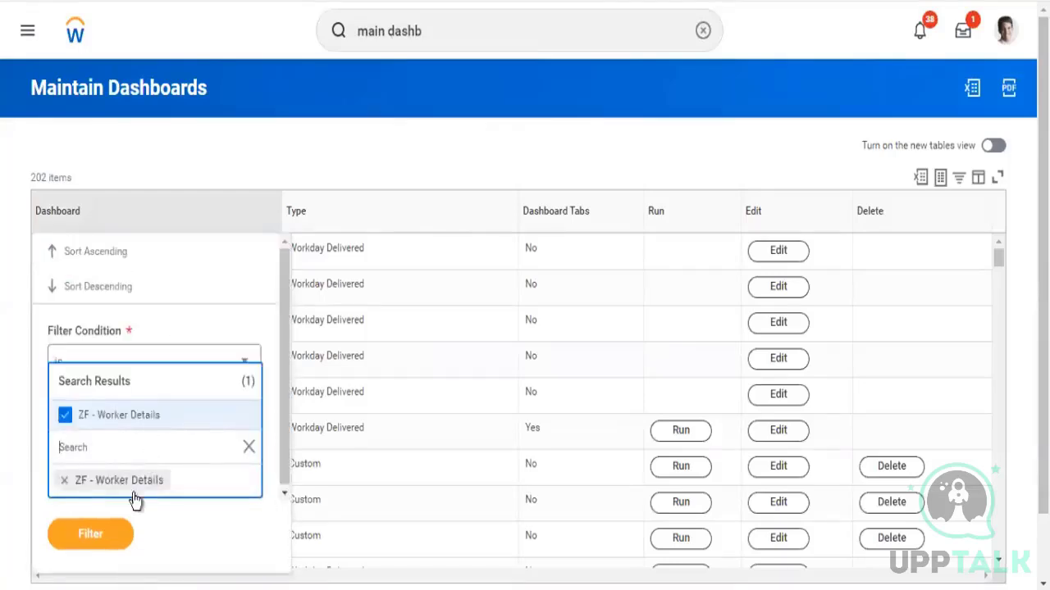
{"action": "left_click", "coordinate": [110, 538]}
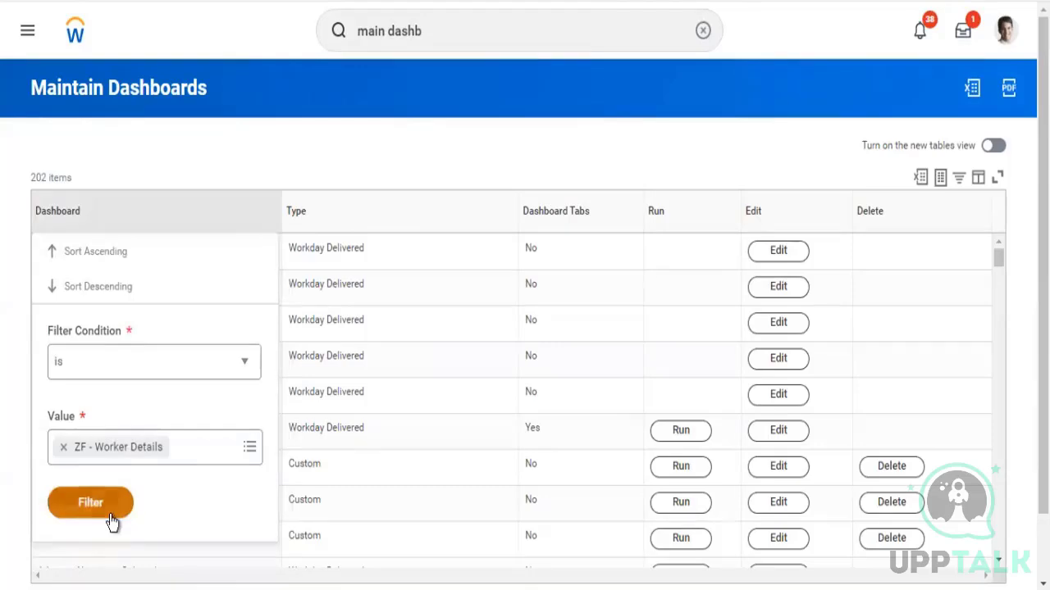
{"action": "left_click", "coordinate": [90, 503]}
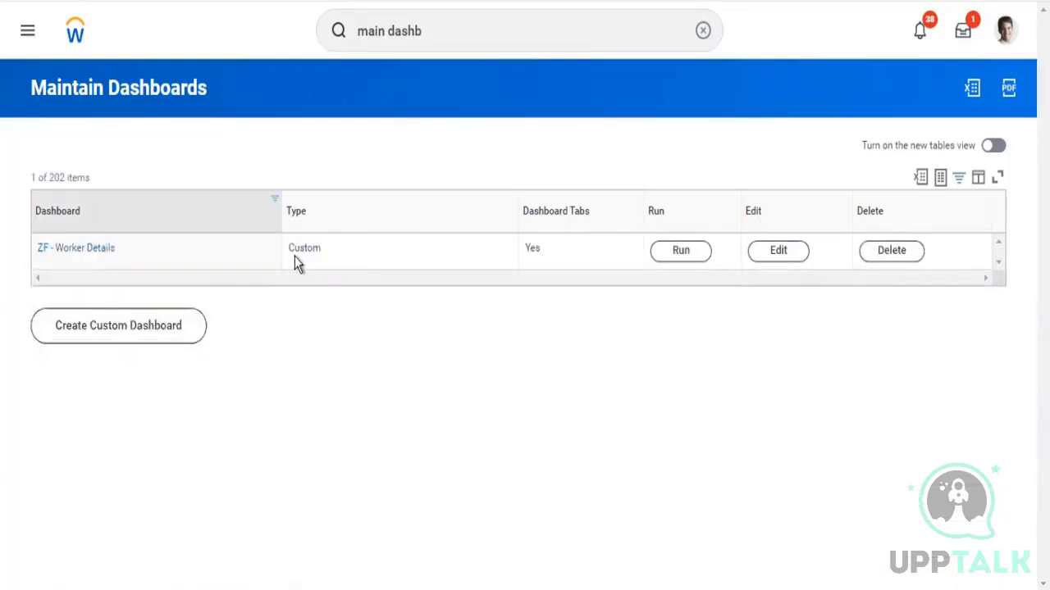
Open the ZF - Worker Details dashboard for editing
{"action": "left_click_drag", "start_coordinate": [290, 248], "coordinate": [332, 250]}
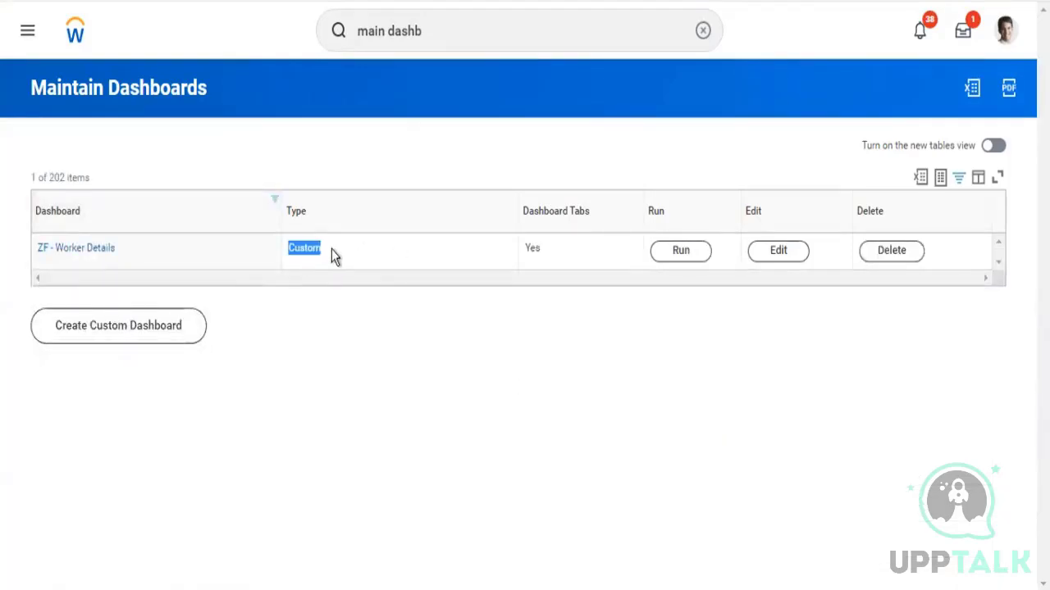
{"action": "left_click", "coordinate": [685, 257]}
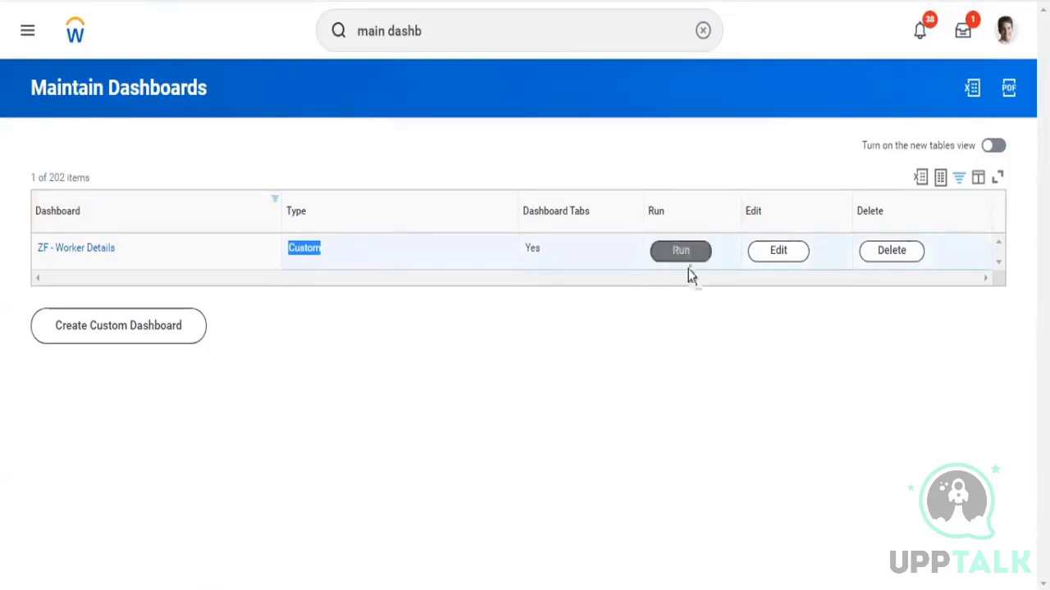
{"action": "left_click", "coordinate": [680, 261]}
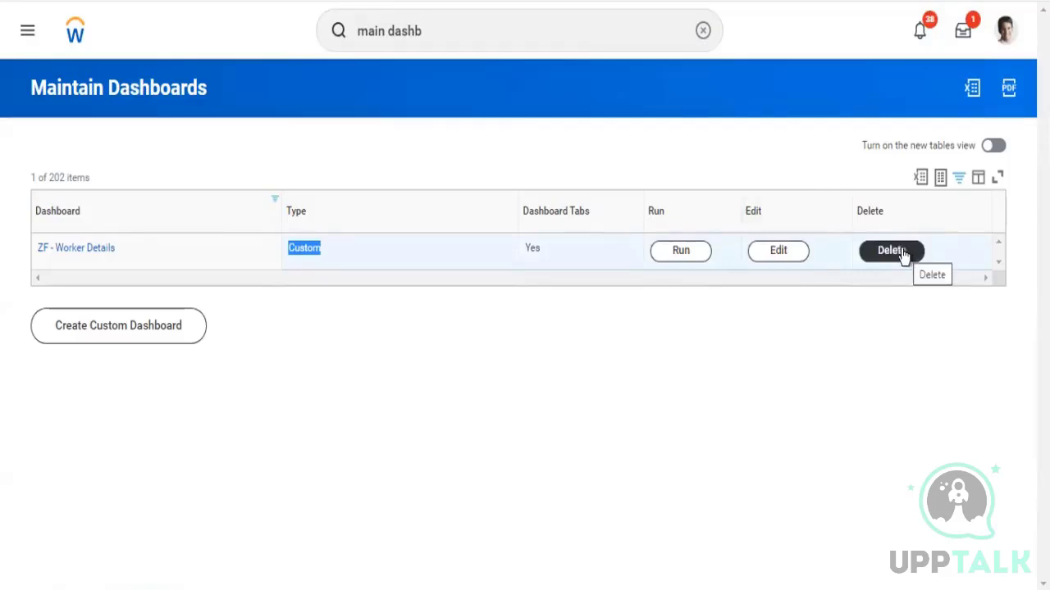
{"action": "left_click", "coordinate": [780, 254]}
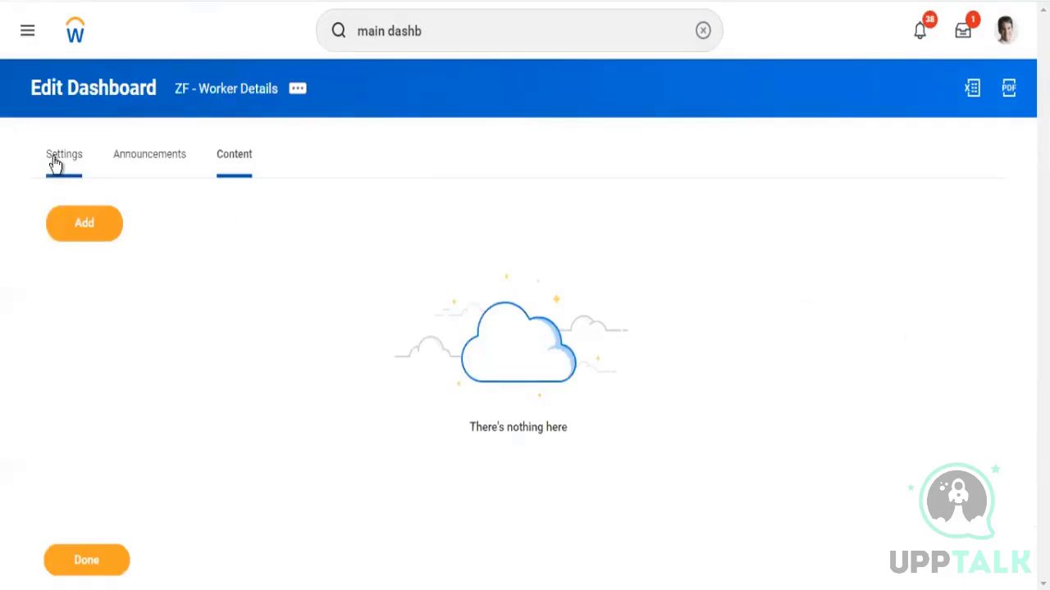
Review the dashboard's settings, including its domains, icon and maximum worklets allowed per tab
{"action": "left_click", "coordinate": [54, 161]}
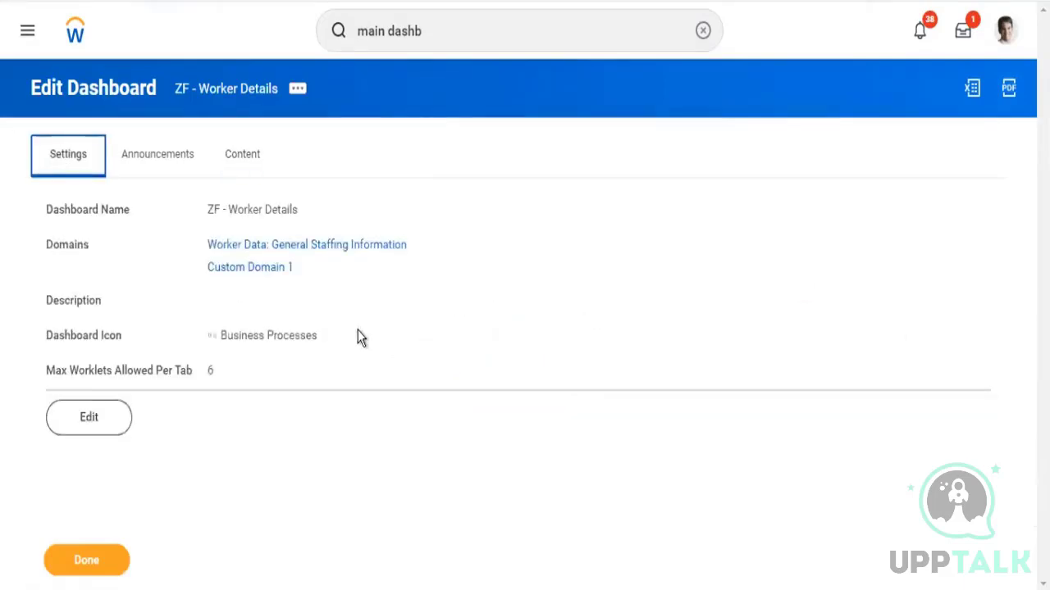
{"action": "left_click_drag", "start_coordinate": [202, 253], "coordinate": [368, 273]}
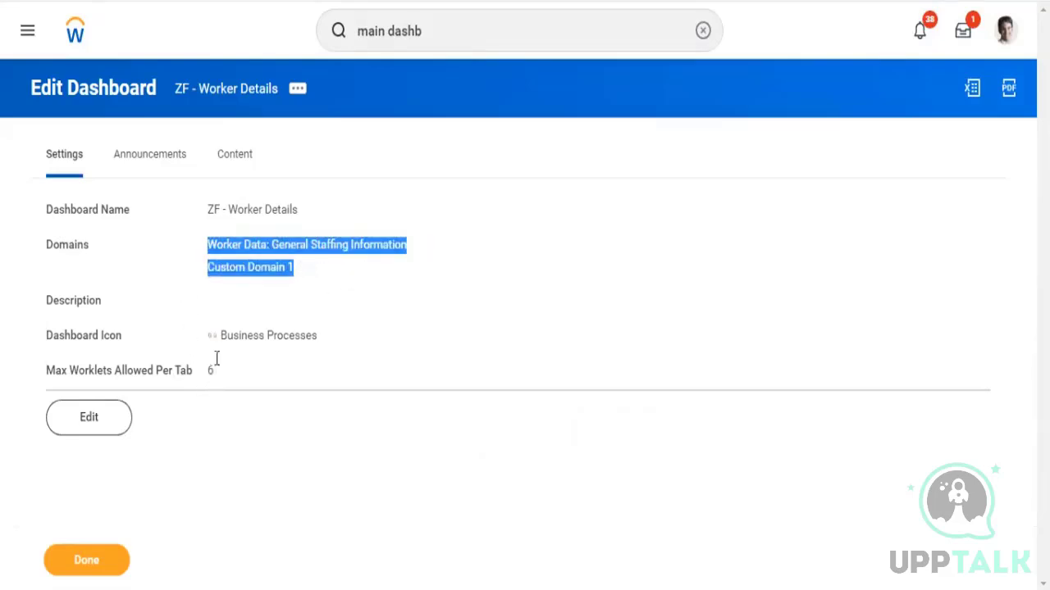
{"action": "left_click_drag", "start_coordinate": [227, 338], "coordinate": [316, 351]}
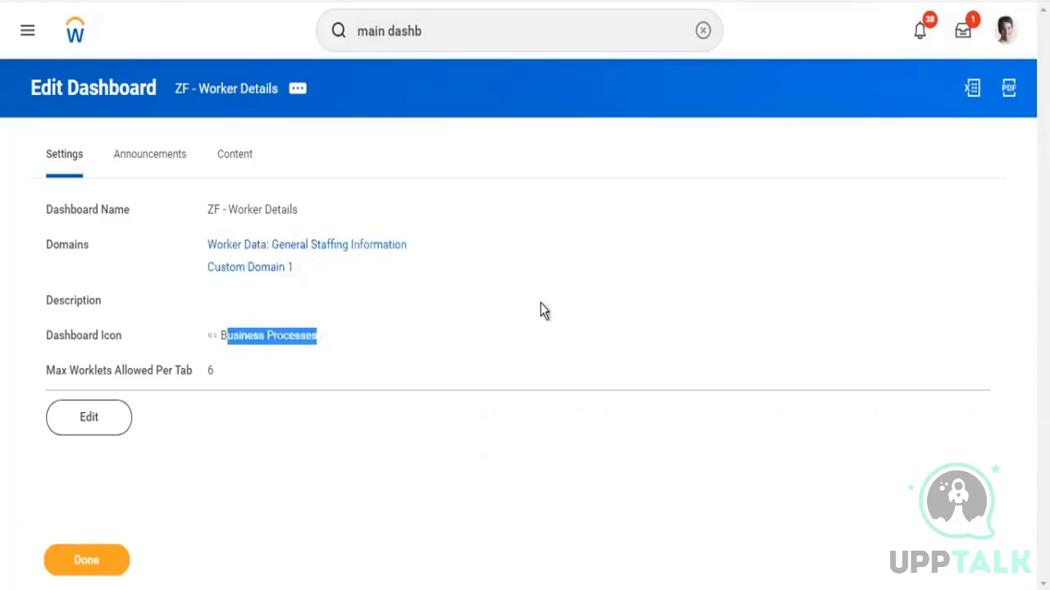
{"action": "left_click", "coordinate": [541, 310]}
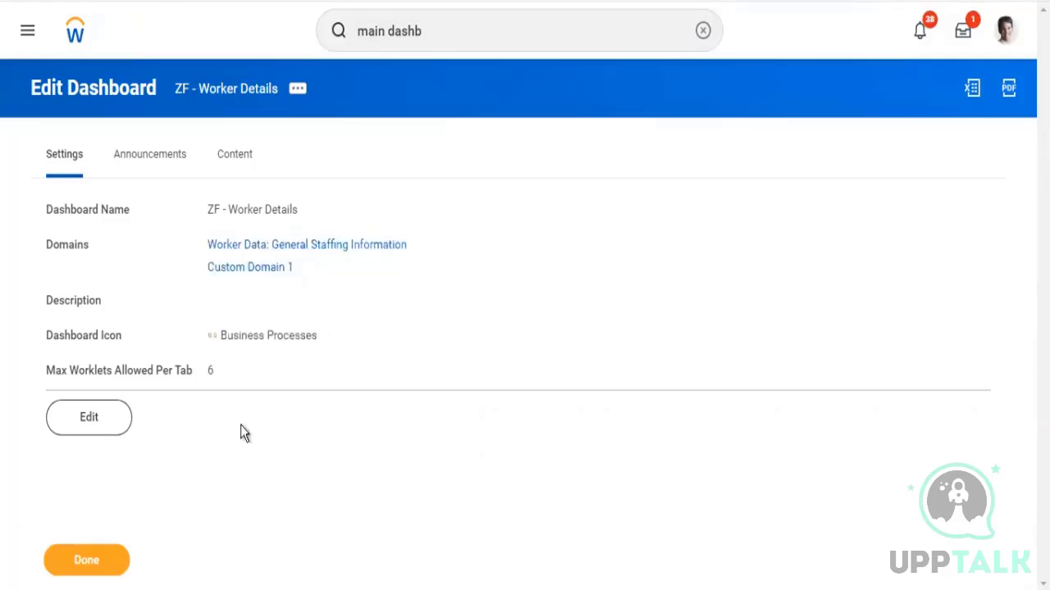
{"action": "left_click", "coordinate": [95, 425]}
Add a new tab to the dashboard's content
{"action": "left_click", "coordinate": [240, 157]}
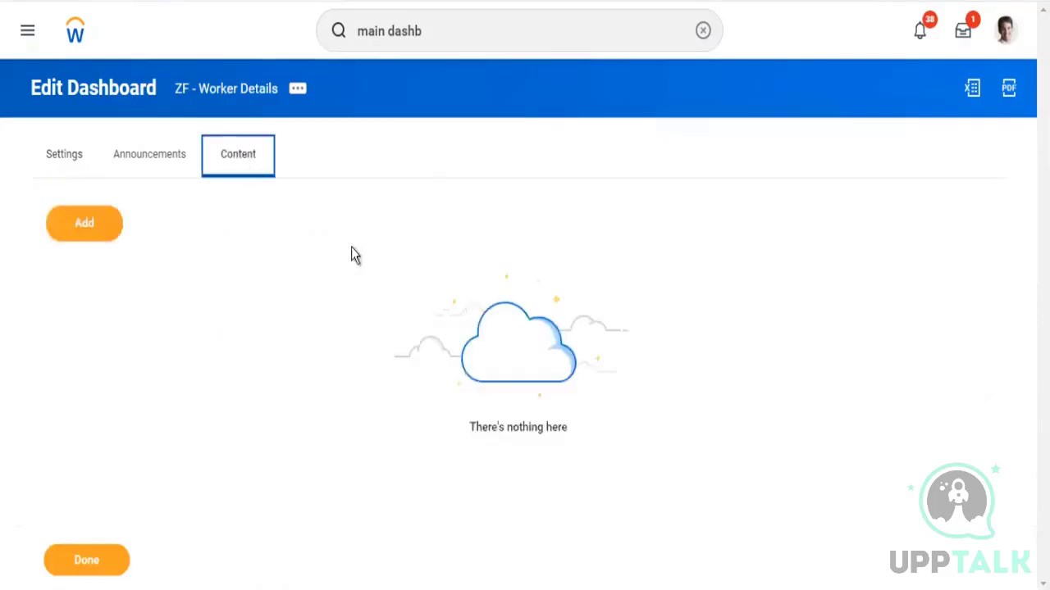
{"action": "left_click", "coordinate": [82, 229]}
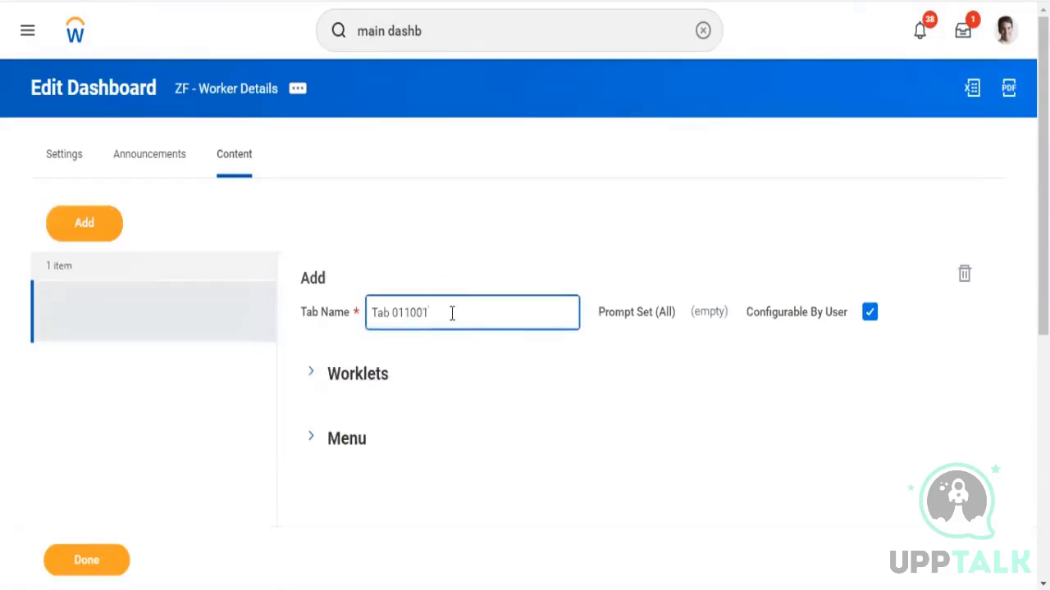
Recheck the maximum worklets allowed per tab in the dashboard settings
{"action": "left_click_drag", "start_coordinate": [451, 312], "coordinate": [336, 320]}
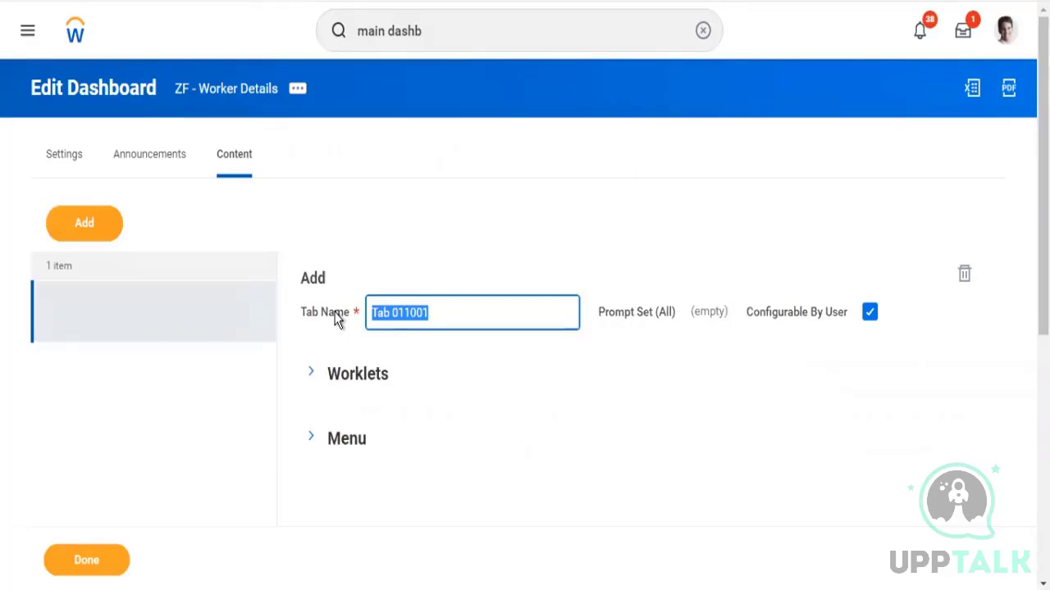
{"action": "left_click", "coordinate": [62, 160]}
{"action": "left_click_drag", "start_coordinate": [71, 372], "coordinate": [195, 370]}
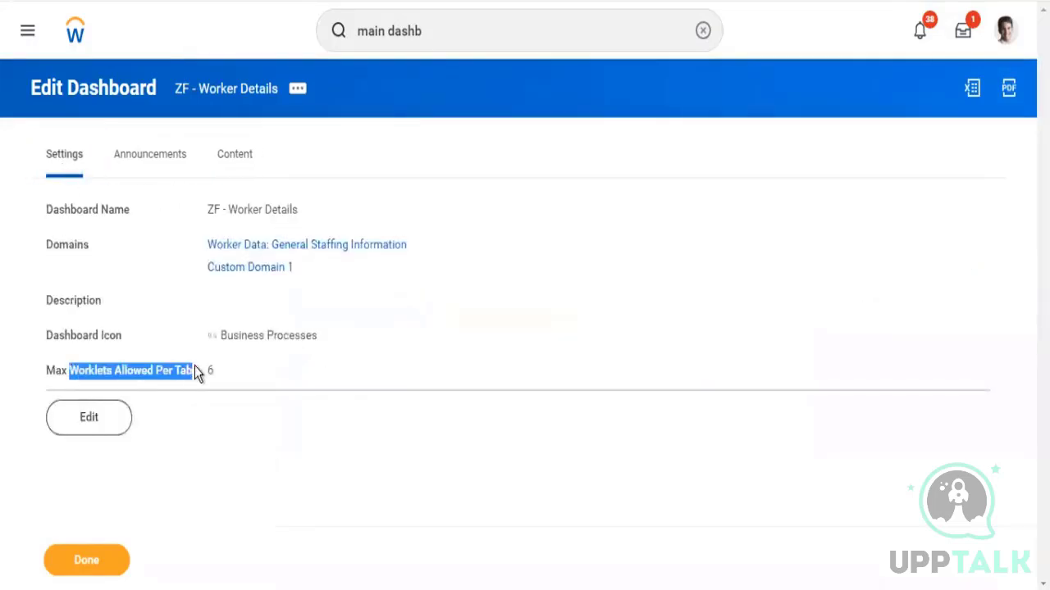
{"action": "left_click", "coordinate": [236, 160]}
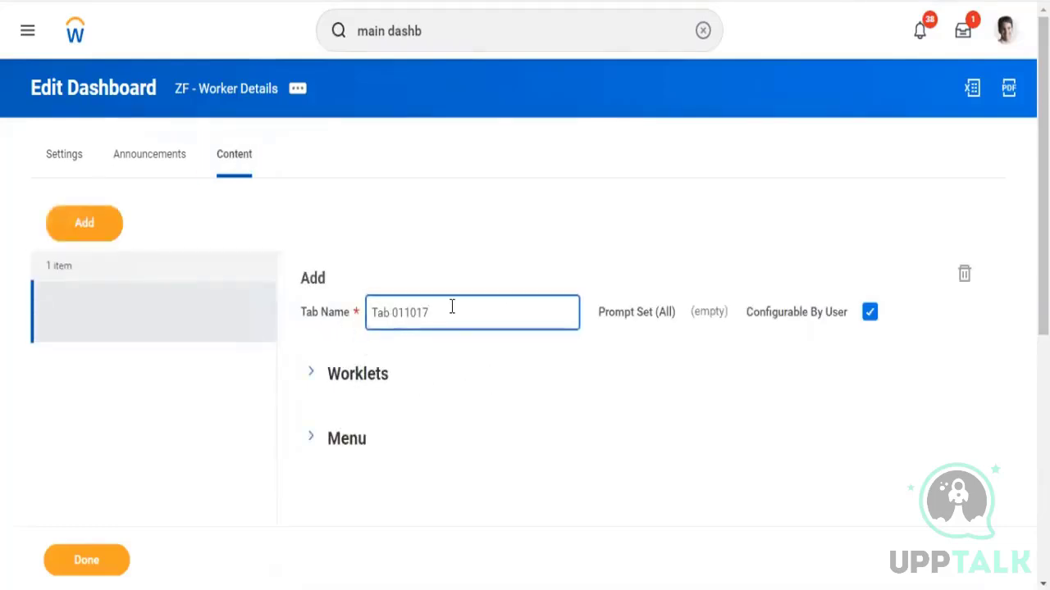
Name the new dashboard tab ZF - Tab1
{"action": "left_click_drag", "start_coordinate": [453, 307], "coordinate": [337, 304]}
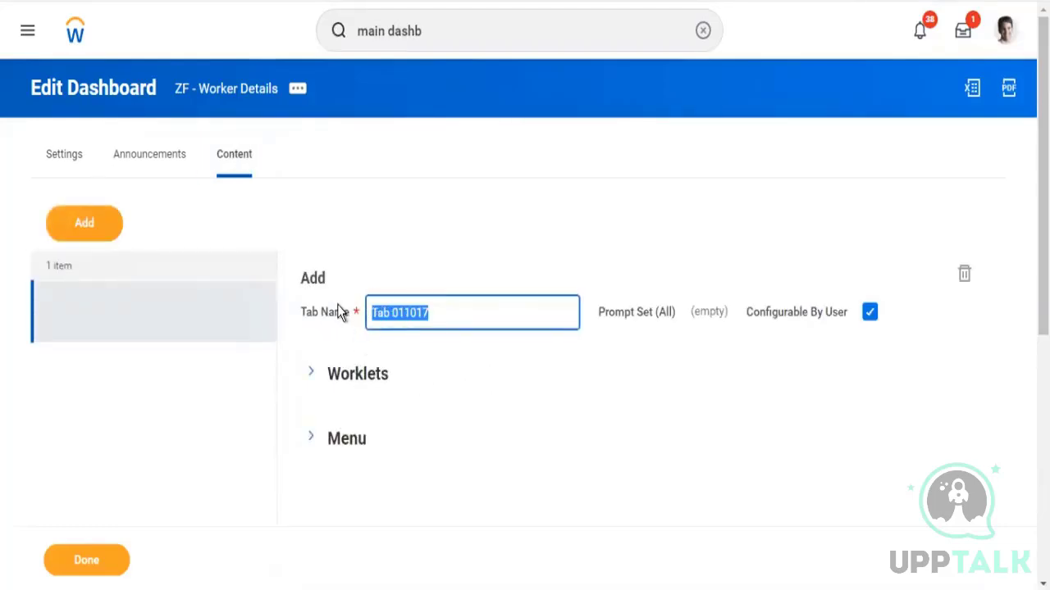
{"action": "type", "text": "T"}
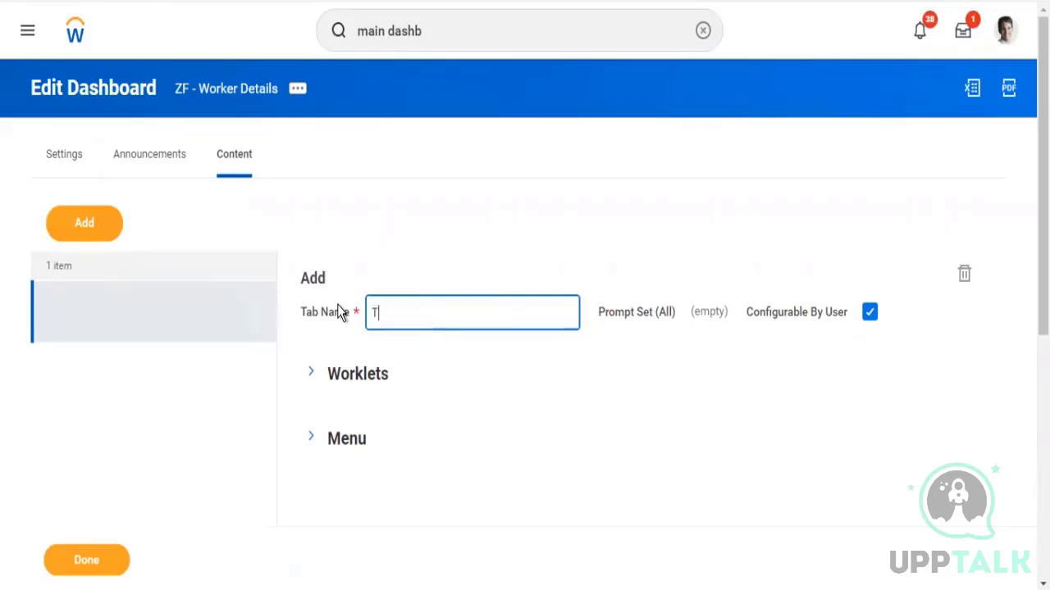
{"action": "type", "text": "ab1"}
{"action": "key", "text": "Home"}
{"action": "type", "text": "ZF -"}
Add a worklet row to the tab and choose ZF - Workers by Company from all worklets
{"action": "left_click", "coordinate": [316, 351]}
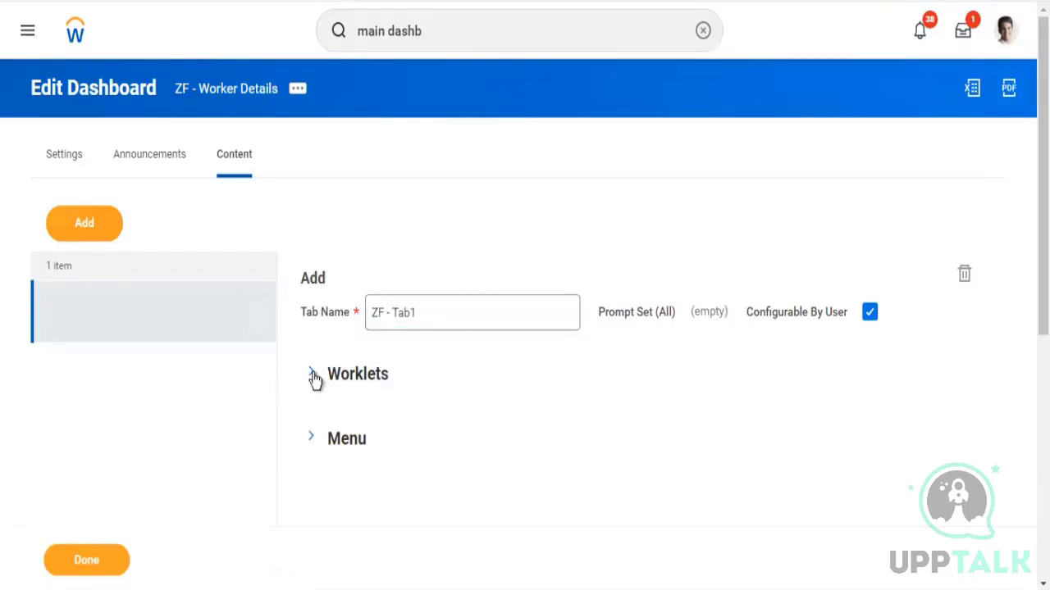
{"action": "left_click", "coordinate": [313, 376]}
{"action": "scroll", "coordinate": [569, 215], "scroll_direction": "down", "scroll_amount": 1}
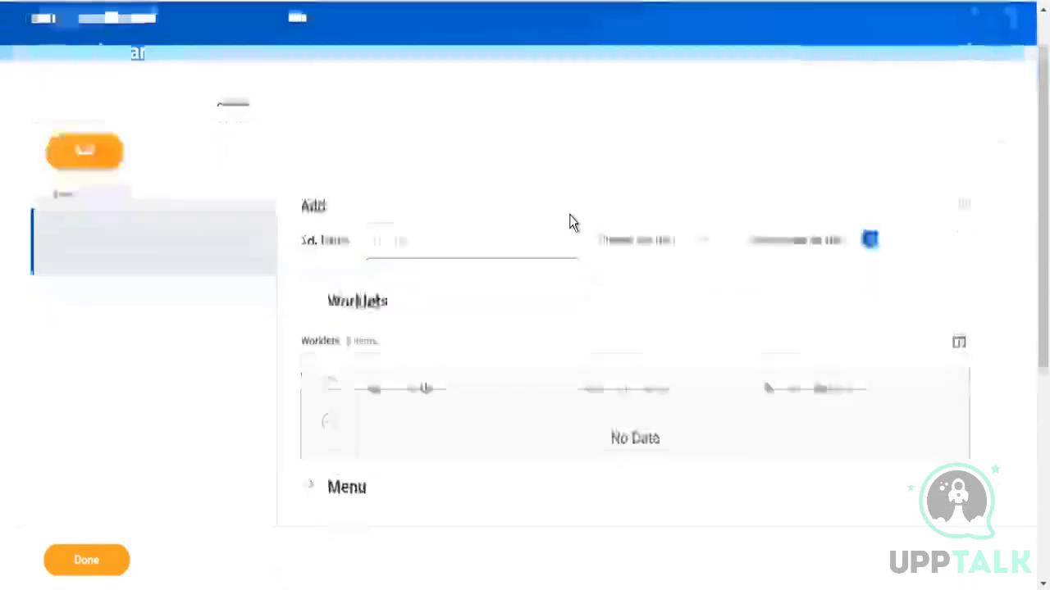
{"action": "scroll", "coordinate": [570, 215], "scroll_direction": "down", "scroll_amount": 2}
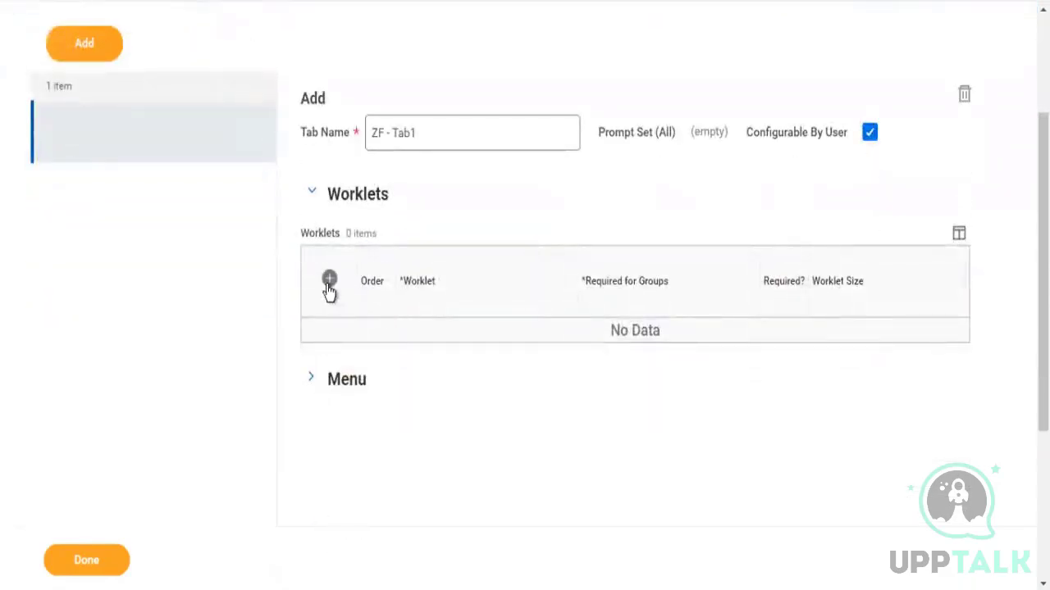
{"action": "left_click", "coordinate": [329, 282]}
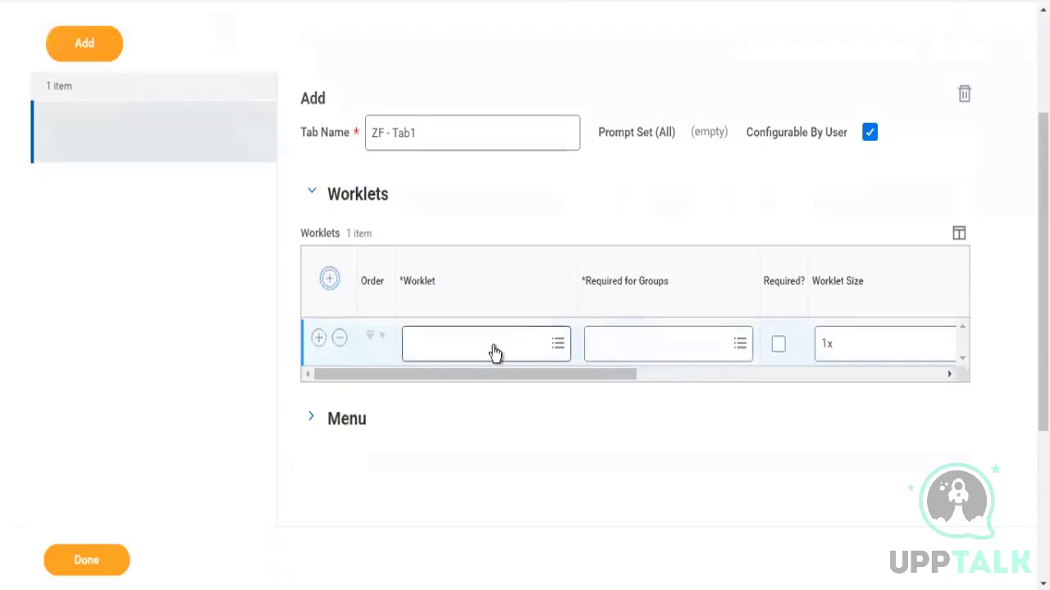
{"action": "left_click", "coordinate": [492, 345]}
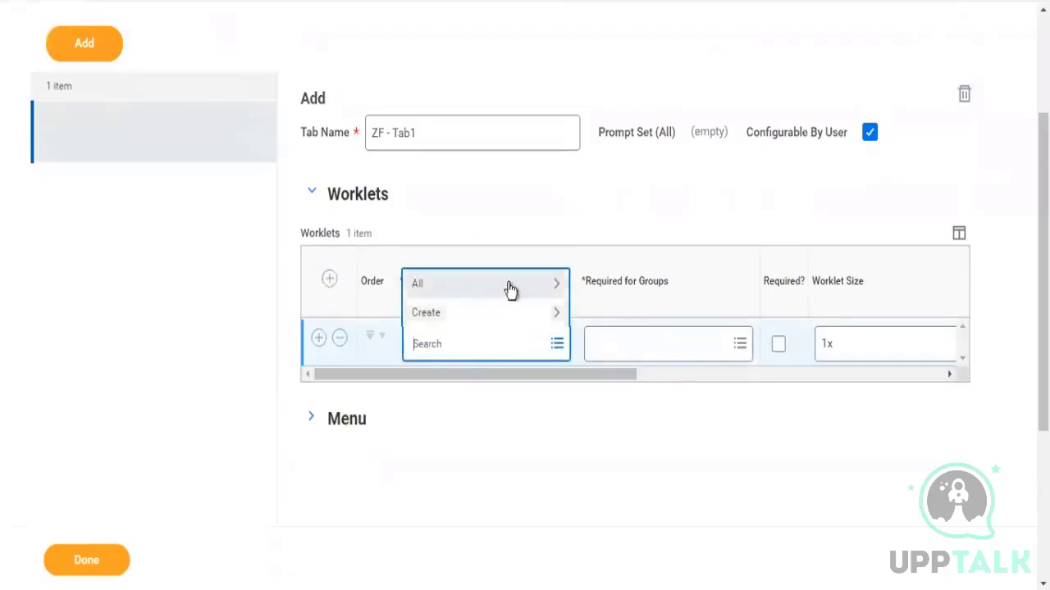
{"action": "left_click", "coordinate": [554, 286]}
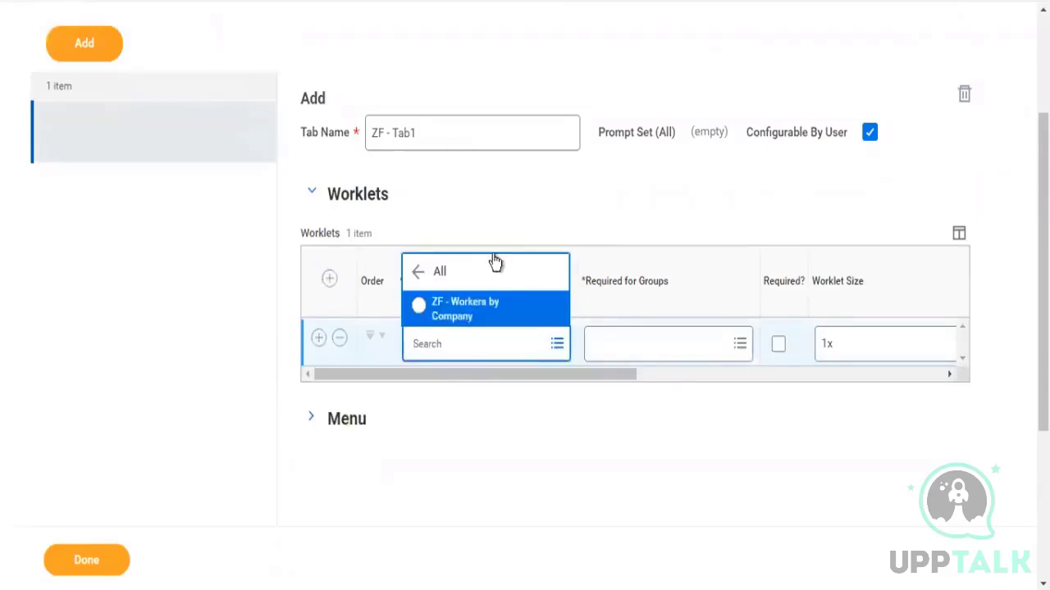
{"action": "left_click", "coordinate": [527, 322]}
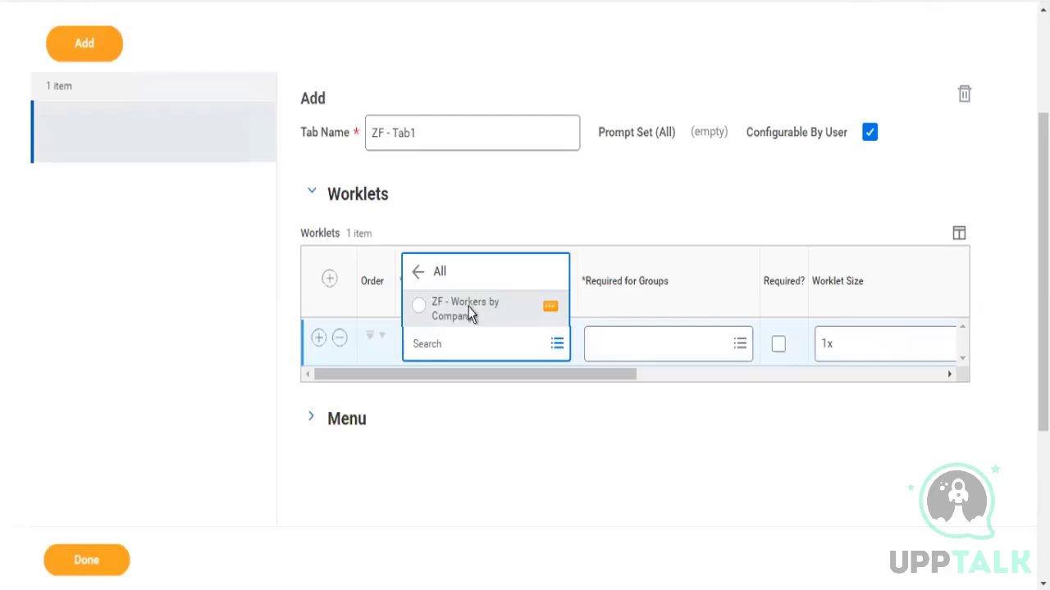
Select ZF - Workers by Company as the tab's worklet
{"action": "left_click", "coordinate": [468, 310]}
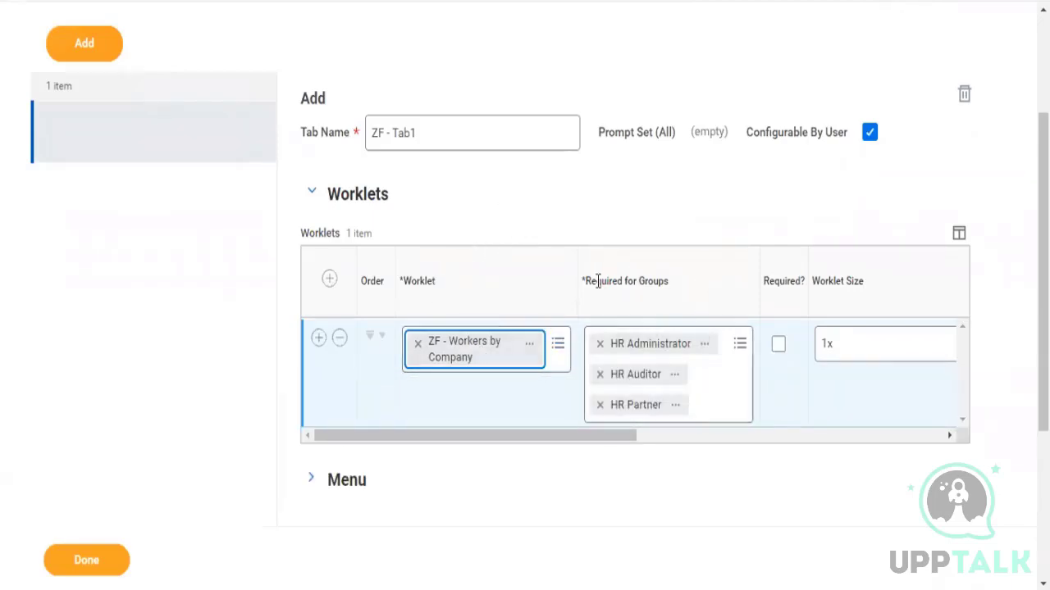
{"action": "left_click_drag", "start_coordinate": [595, 281], "coordinate": [663, 284]}
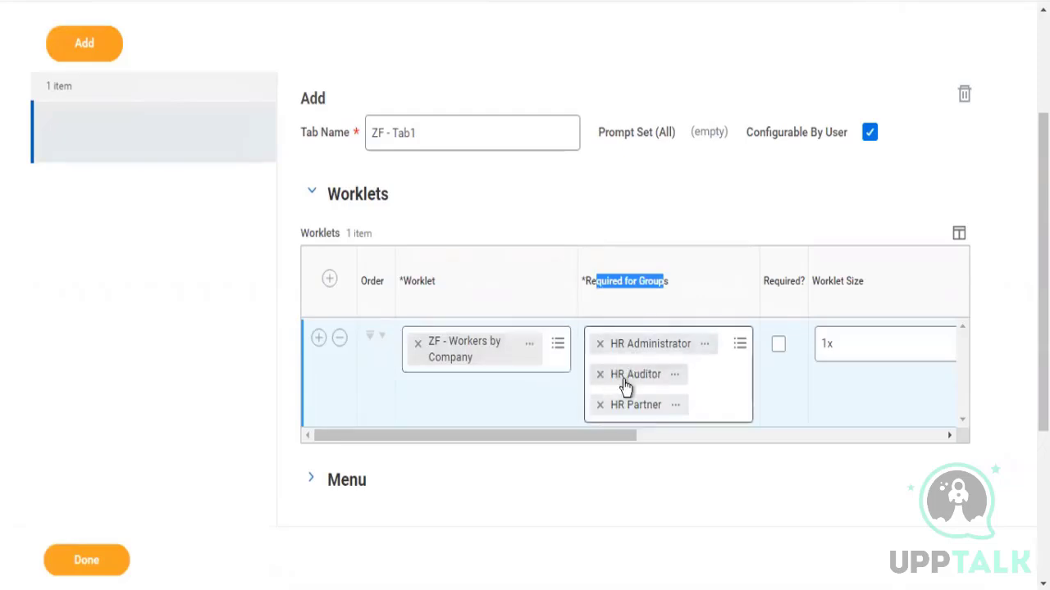
Open the worklet's custom report and examine the authorized groups on its Share tab
{"action": "left_click", "coordinate": [531, 348]}
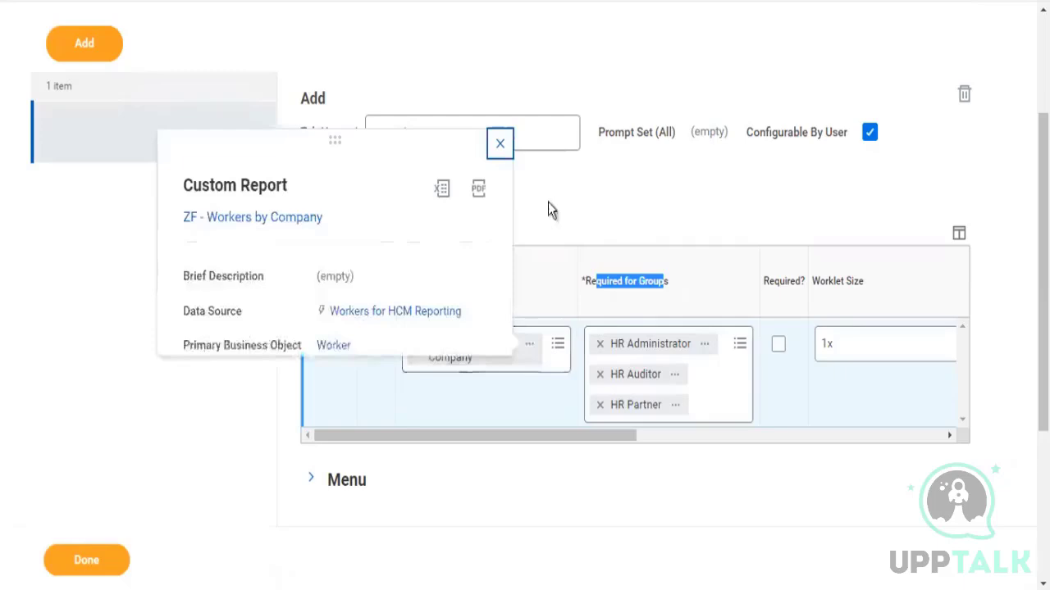
{"action": "left_click", "coordinate": [278, 219]}
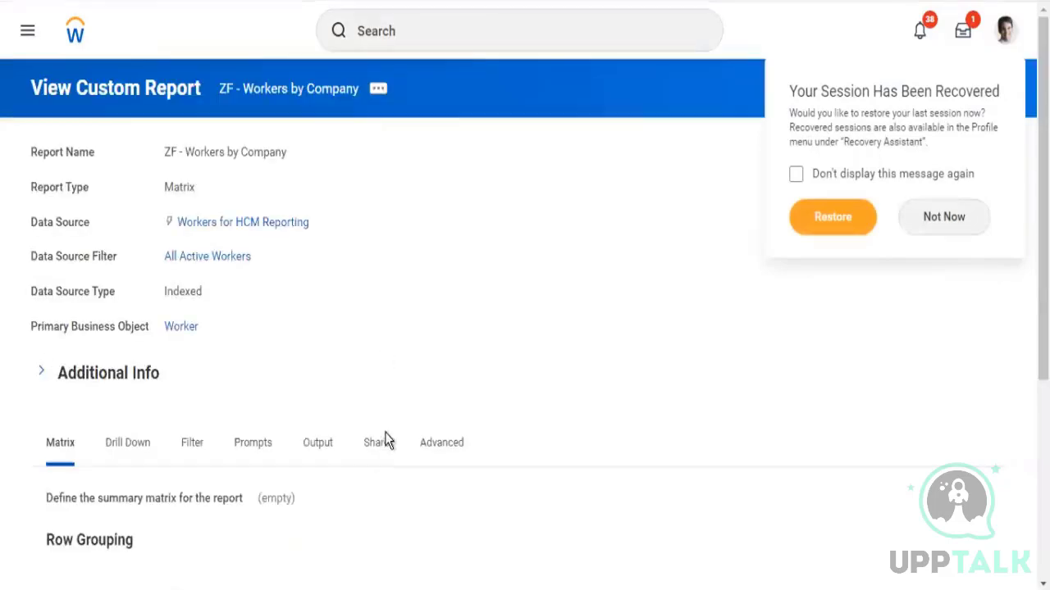
{"action": "left_click", "coordinate": [383, 439]}
{"action": "scroll", "coordinate": [570, 351], "scroll_direction": "down", "scroll_amount": 3}
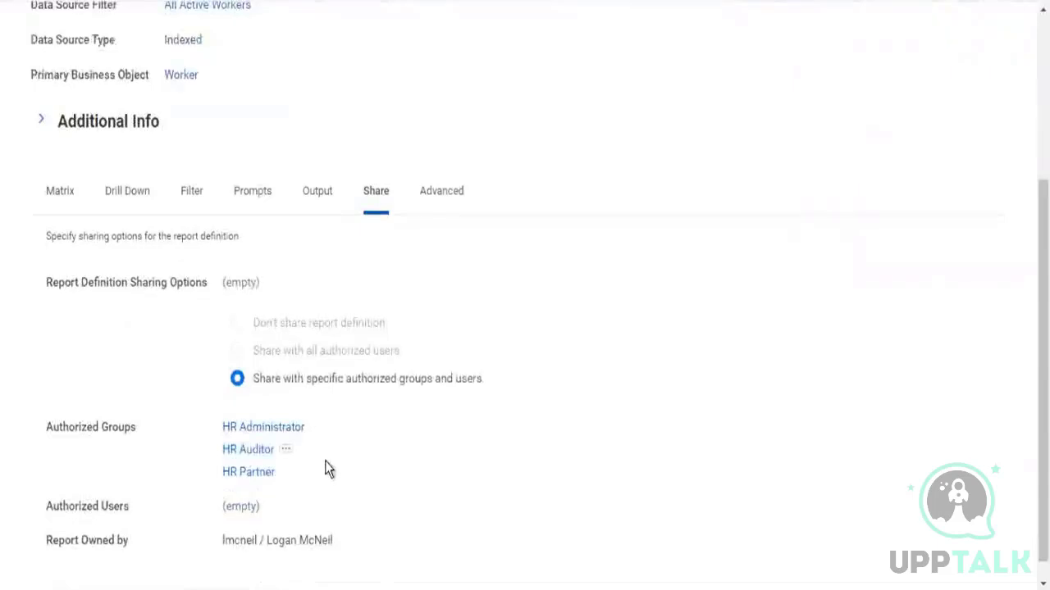
{"action": "left_click_drag", "start_coordinate": [325, 461], "coordinate": [222, 424]}
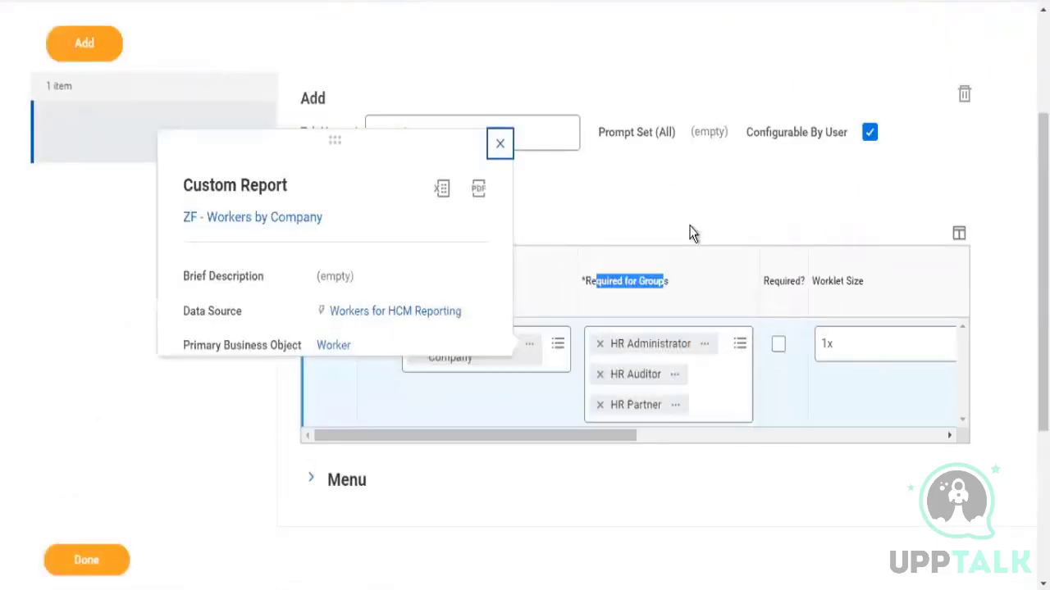
{"action": "left_click", "coordinate": [740, 210]}
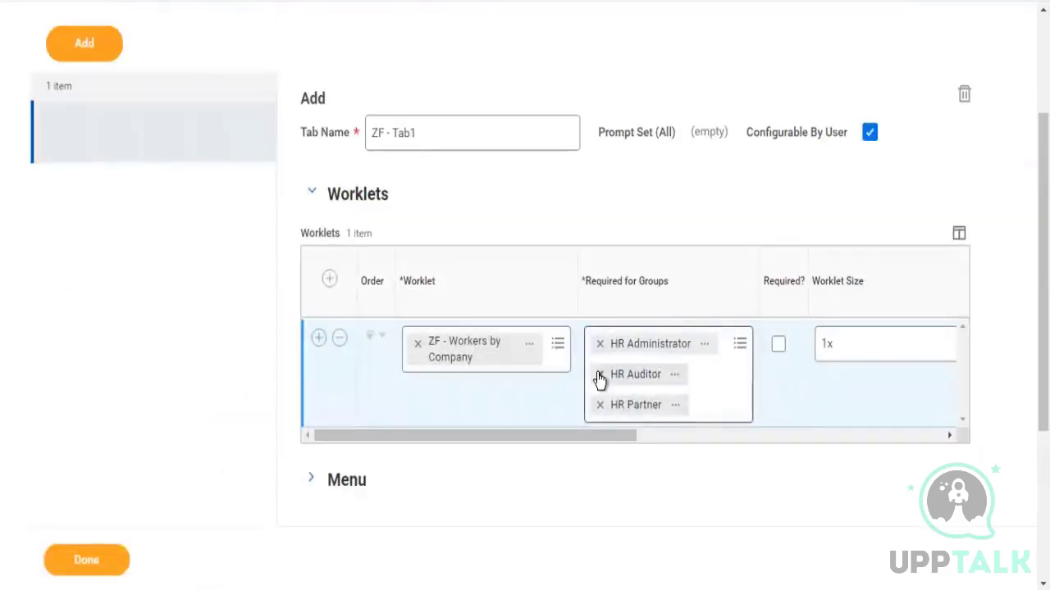
Remove HR Partner from the worklet's required groups
{"action": "left_click", "coordinate": [599, 405]}
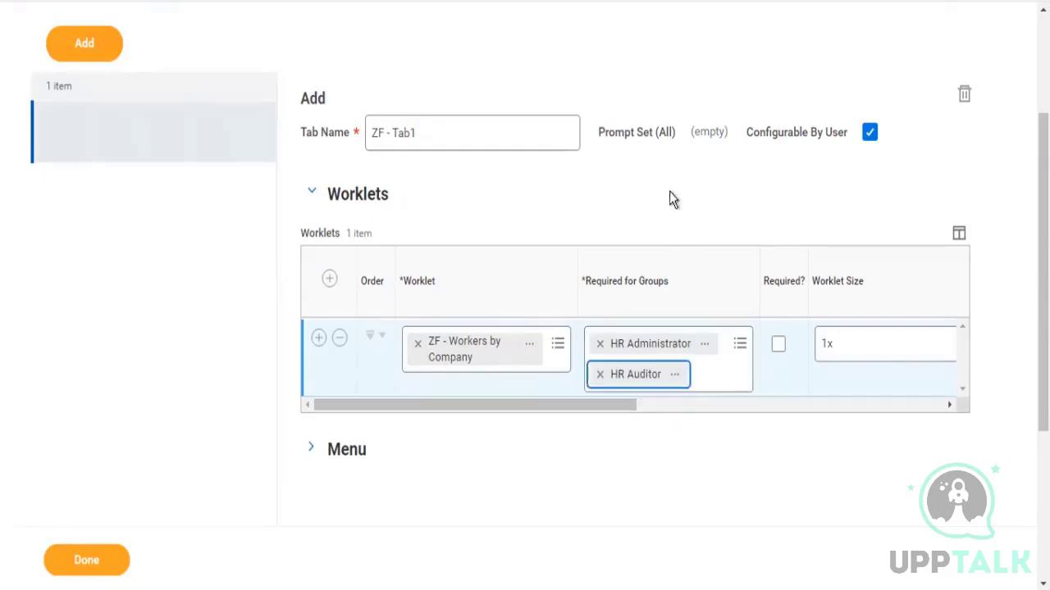
{"action": "left_click", "coordinate": [638, 182]}
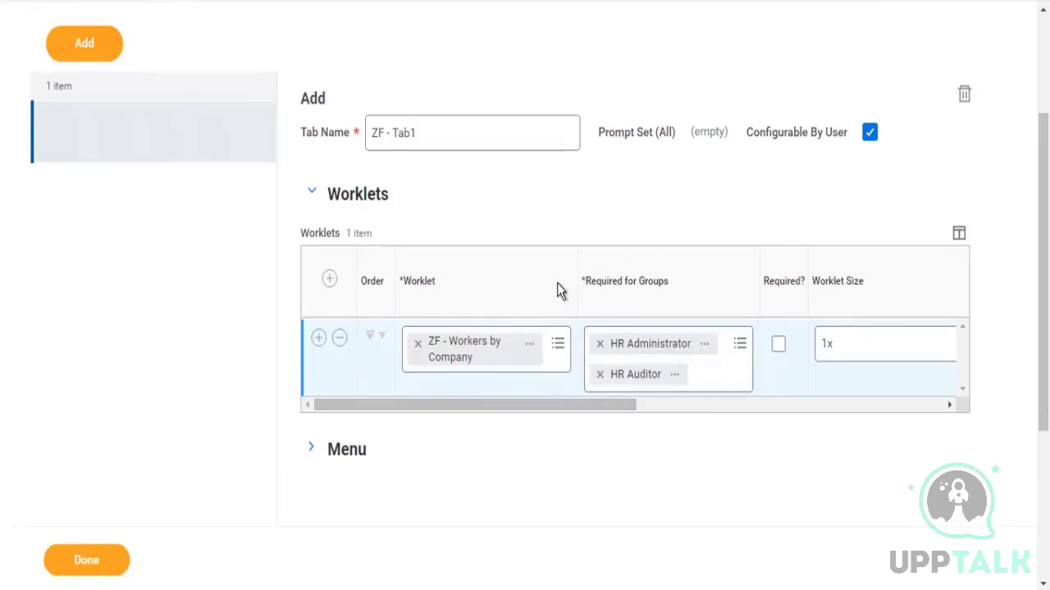
{"action": "scroll", "coordinate": [640, 416], "scroll_direction": "right", "scroll_amount": 3}
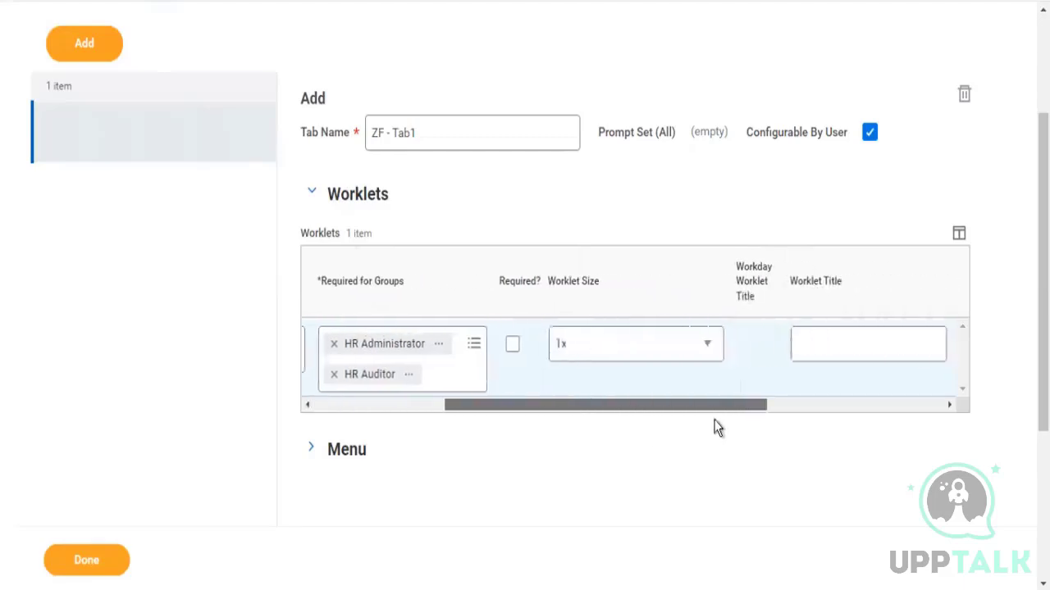
{"action": "scroll", "coordinate": [710, 411], "scroll_direction": "left", "scroll_amount": 3}
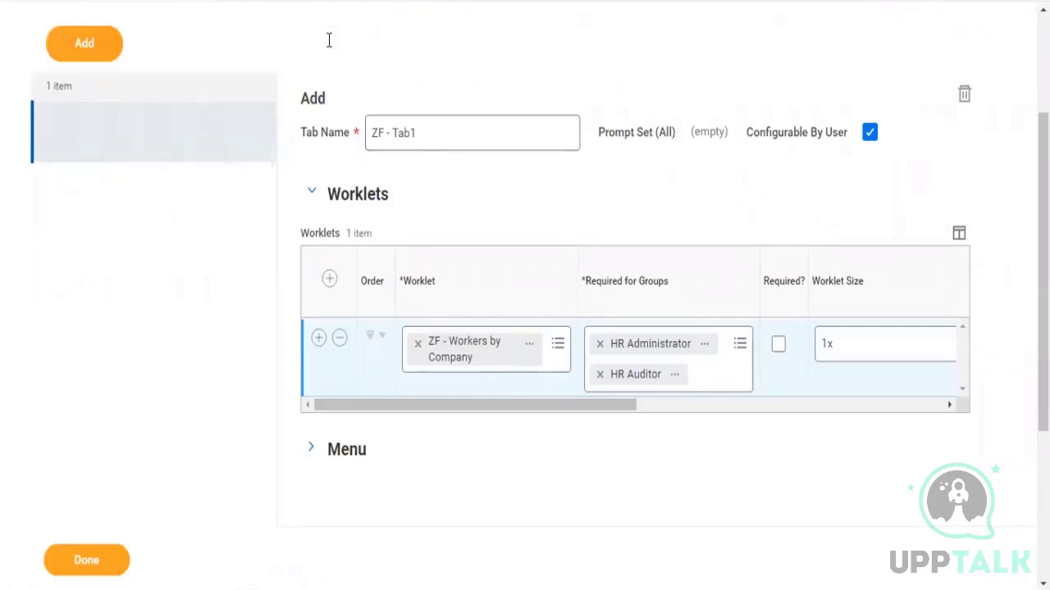
Reload the browser page
{"action": "right_click", "coordinate": [270, 1]}
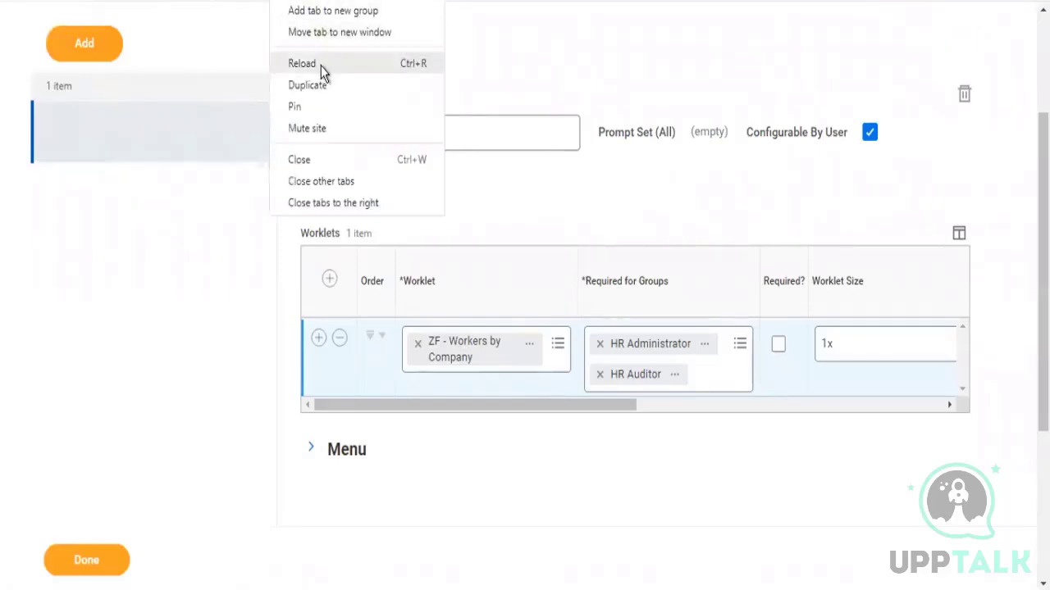
{"action": "left_click", "coordinate": [337, 79]}
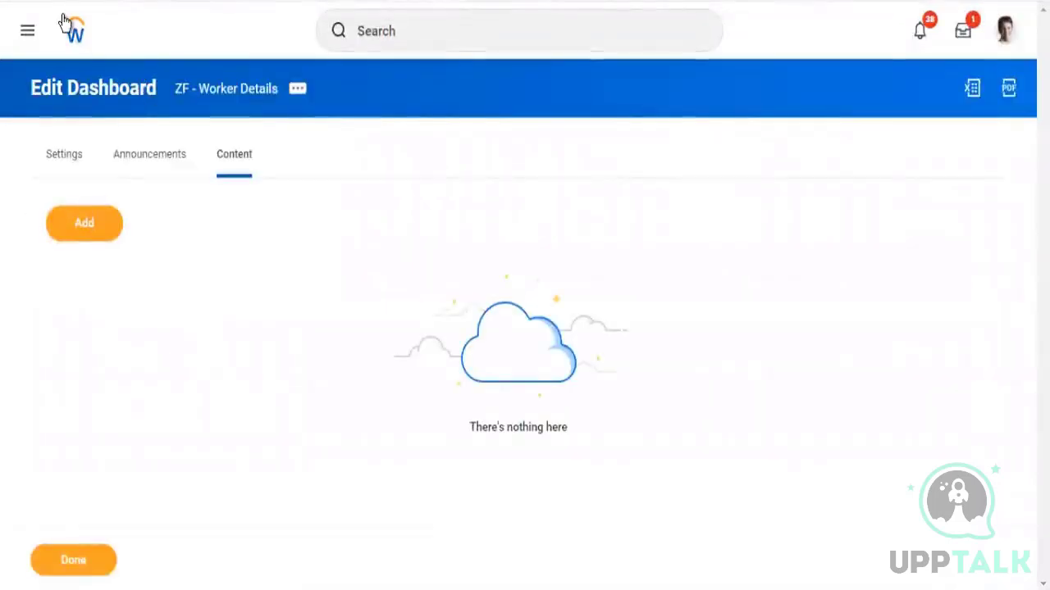
Return to the Workday home page and browse the list of all apps
{"action": "left_click", "coordinate": [76, 40]}
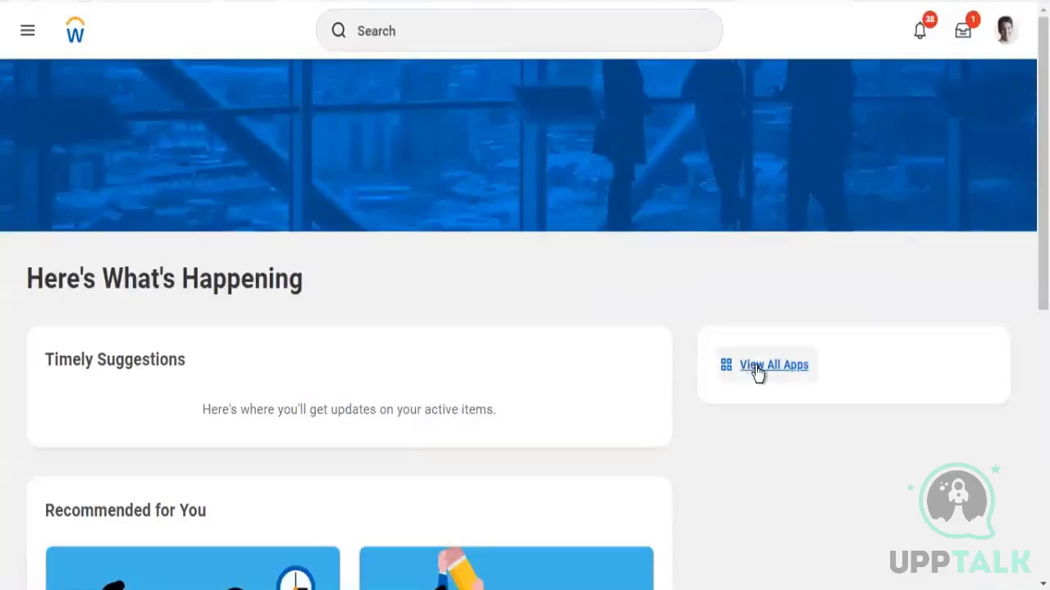
{"action": "left_click", "coordinate": [756, 369]}
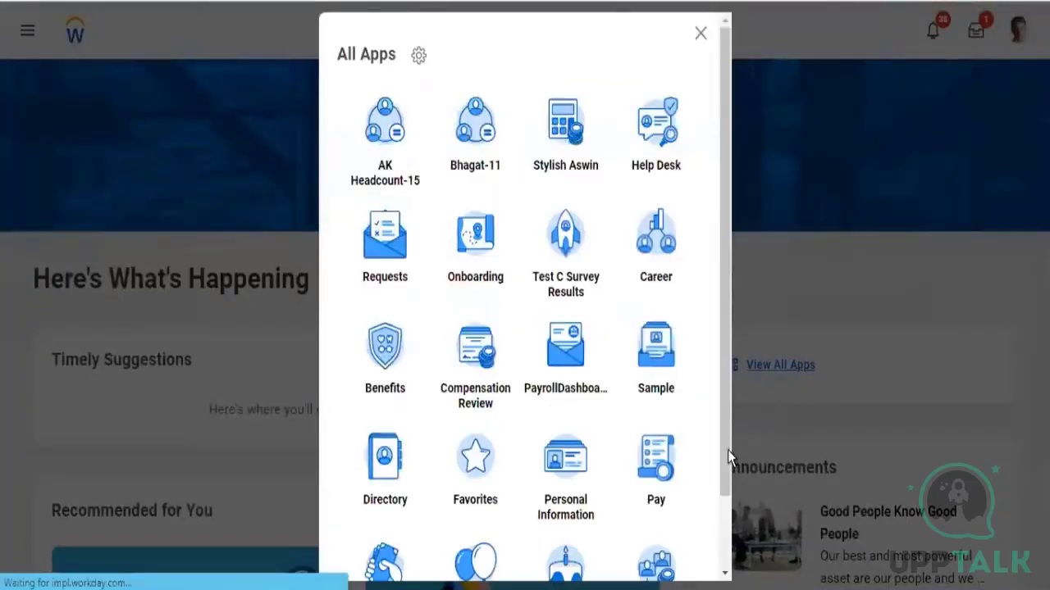
{"action": "scroll", "coordinate": [720, 459], "scroll_direction": "down", "scroll_amount": 2}
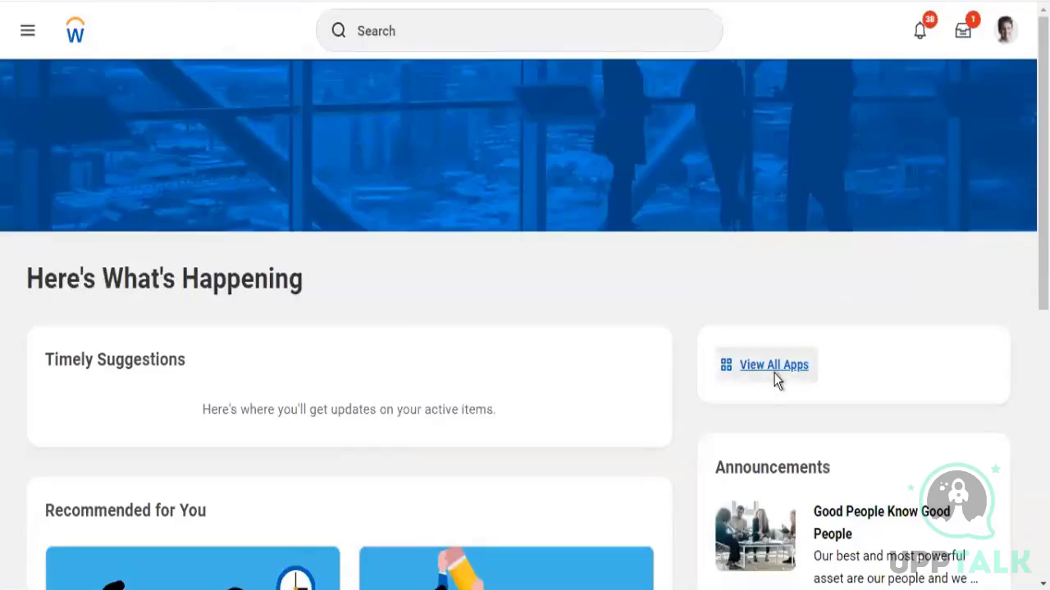
{"action": "left_click", "coordinate": [777, 380]}
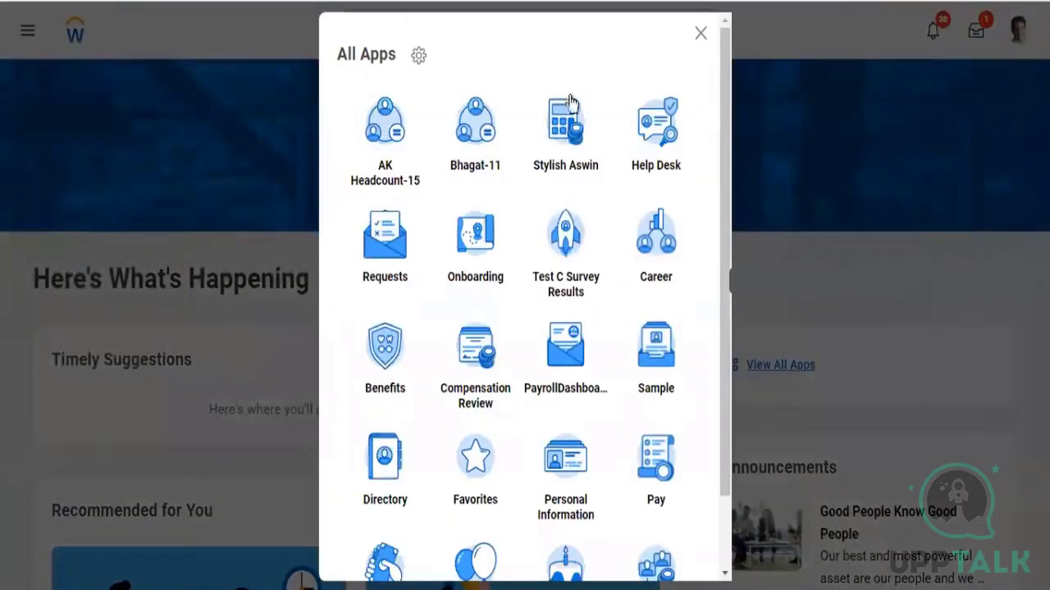
{"action": "scroll", "coordinate": [727, 492], "scroll_direction": "down", "scroll_amount": 3}
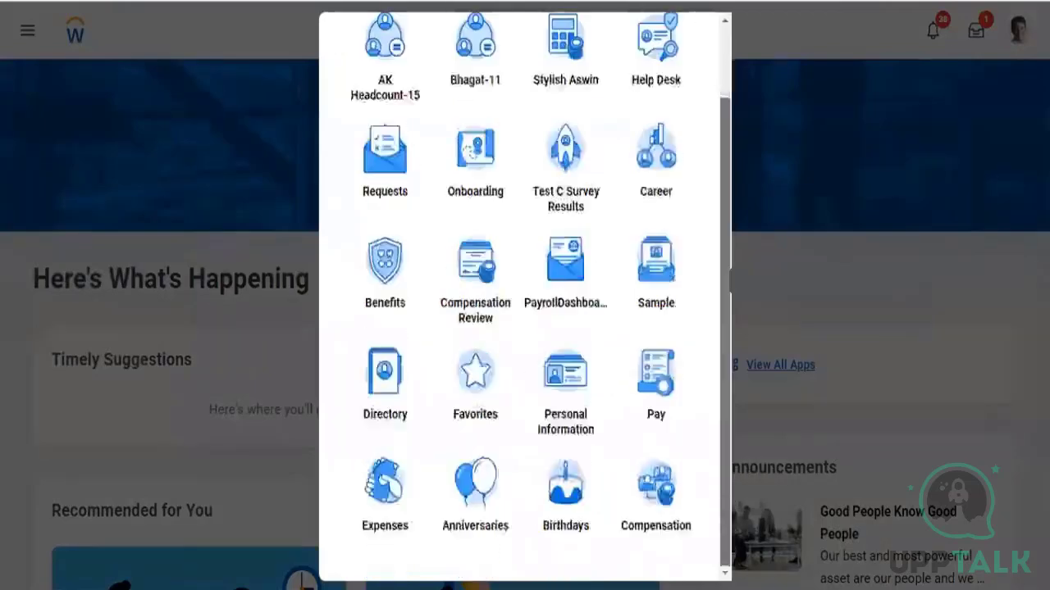
{"action": "scroll", "coordinate": [750, 246], "scroll_direction": "up", "scroll_amount": 3}
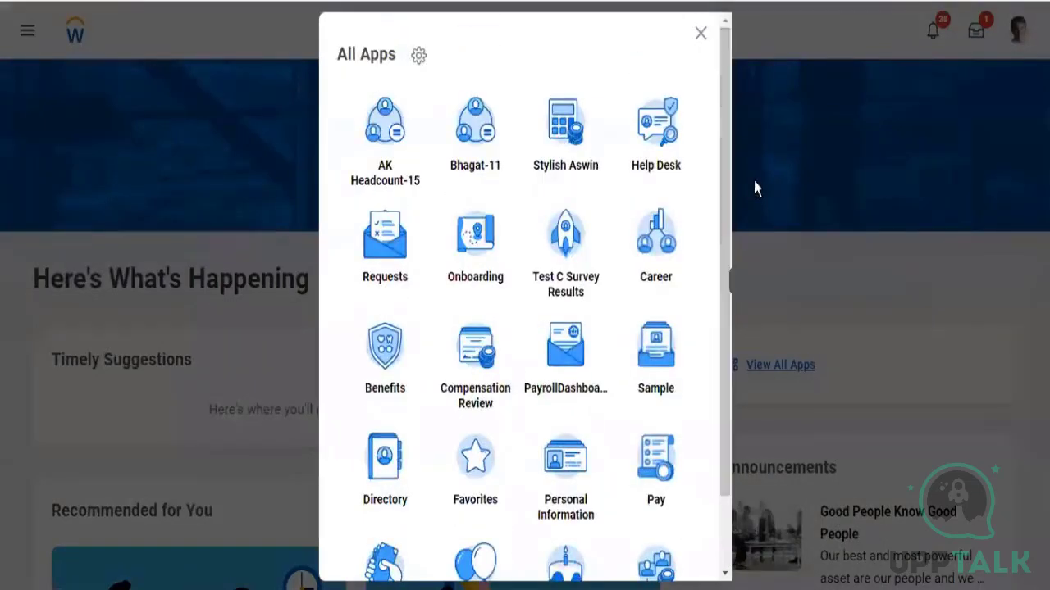
{"action": "left_click", "coordinate": [418, 57]}
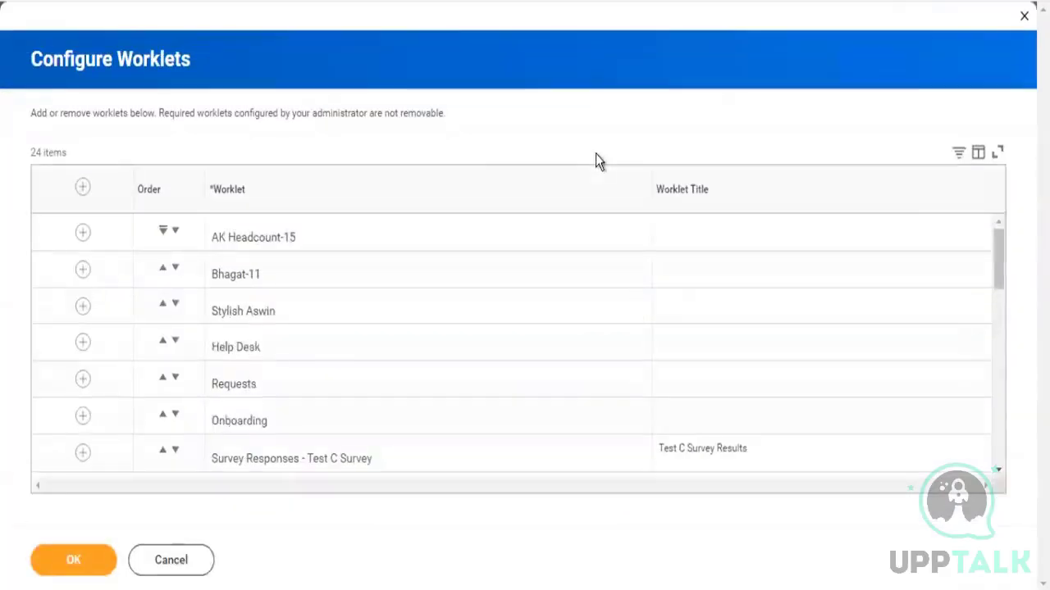
{"action": "left_click_drag", "start_coordinate": [1006, 386], "coordinate": [994, 187]}
{"action": "left_click_drag", "start_coordinate": [998, 277], "coordinate": [1010, 348]}
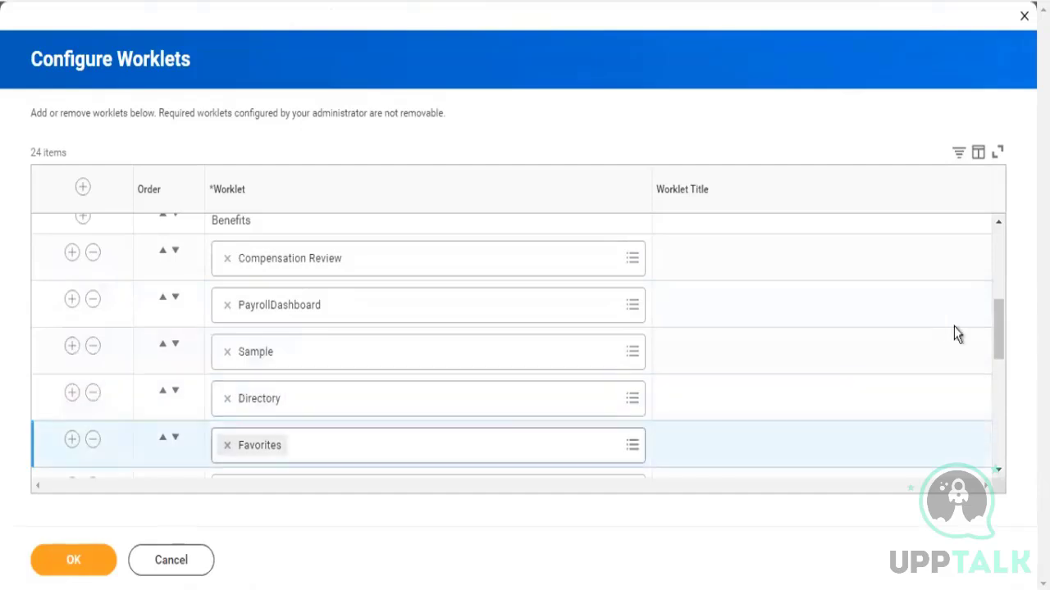
{"action": "left_click_drag", "start_coordinate": [999, 346], "coordinate": [895, 282]}
{"action": "left_click_drag", "start_coordinate": [1008, 341], "coordinate": [970, 113]}
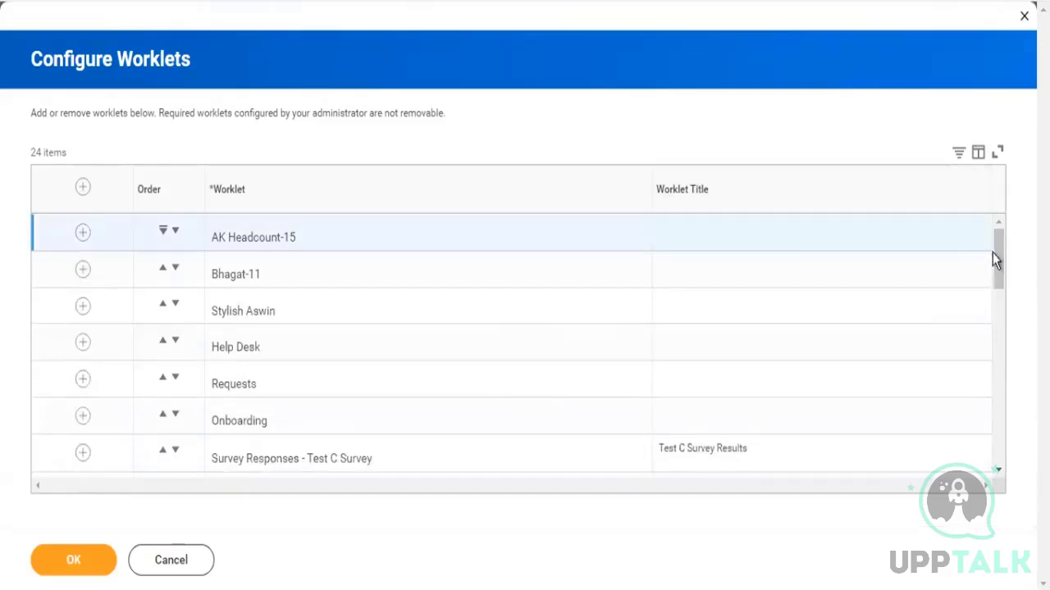
{"action": "left_click_drag", "start_coordinate": [998, 287], "coordinate": [1008, 328]}
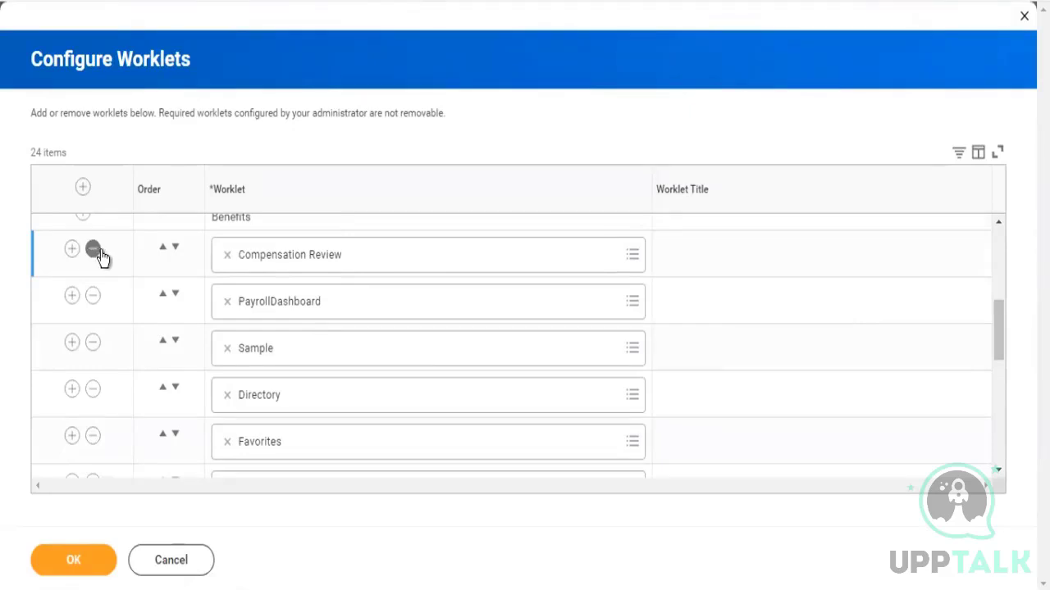
{"action": "left_click", "coordinate": [93, 348]}
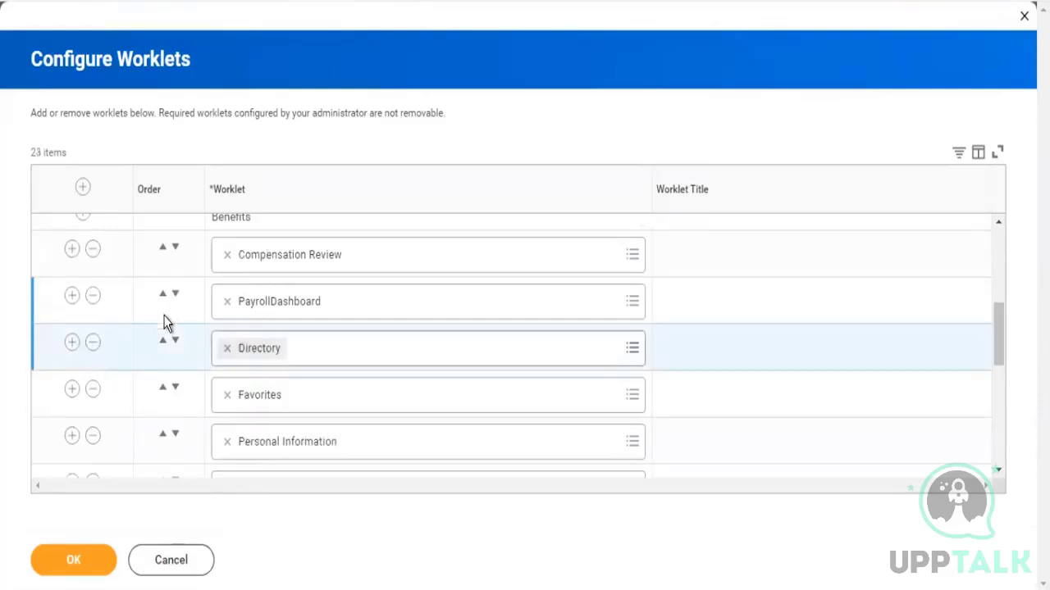
{"action": "left_click", "coordinate": [162, 341]}
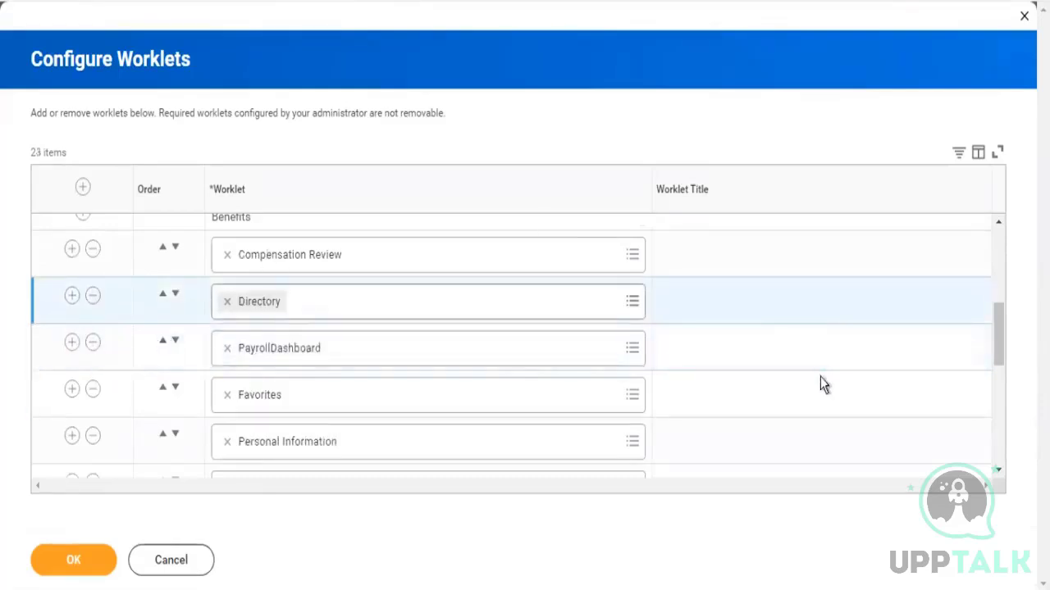
{"action": "scroll", "coordinate": [1005, 410], "scroll_direction": "down", "scroll_amount": 5}
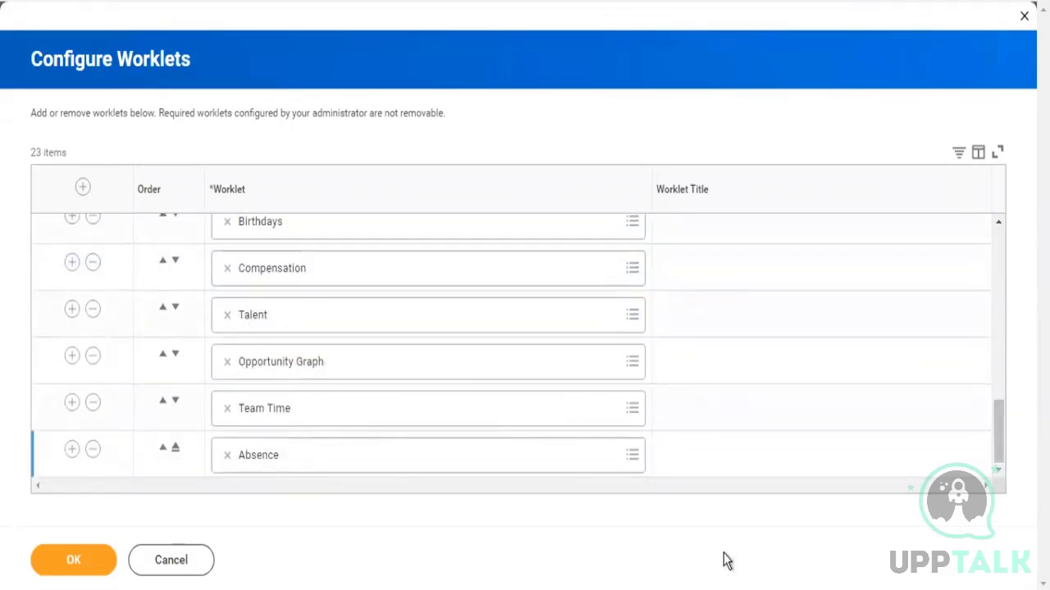
{"action": "left_click_drag", "start_coordinate": [1002, 455], "coordinate": [1008, 258]}
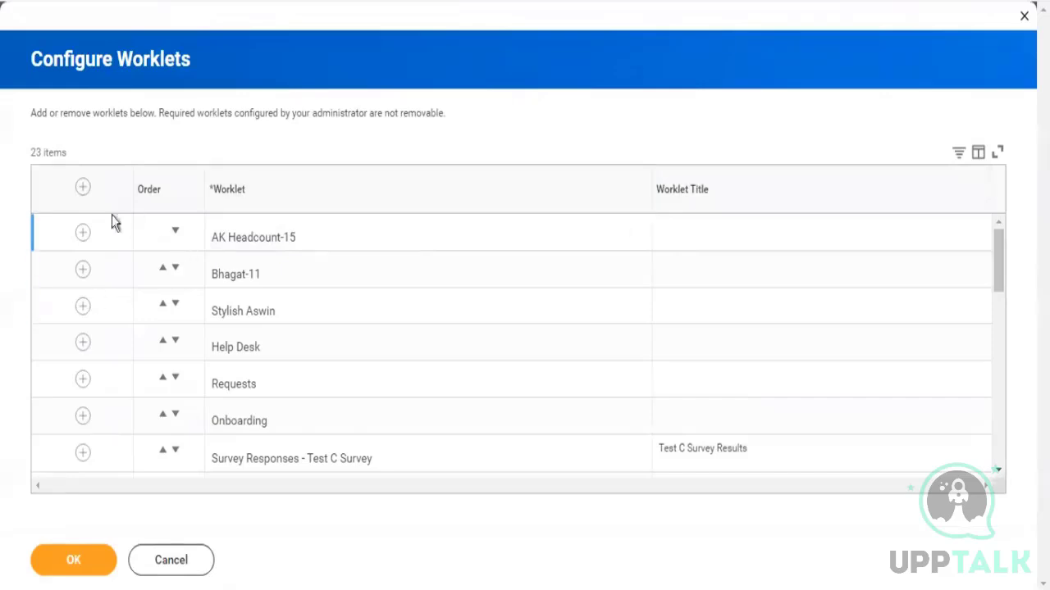
{"action": "left_click_drag", "start_coordinate": [225, 236], "coordinate": [305, 238]}
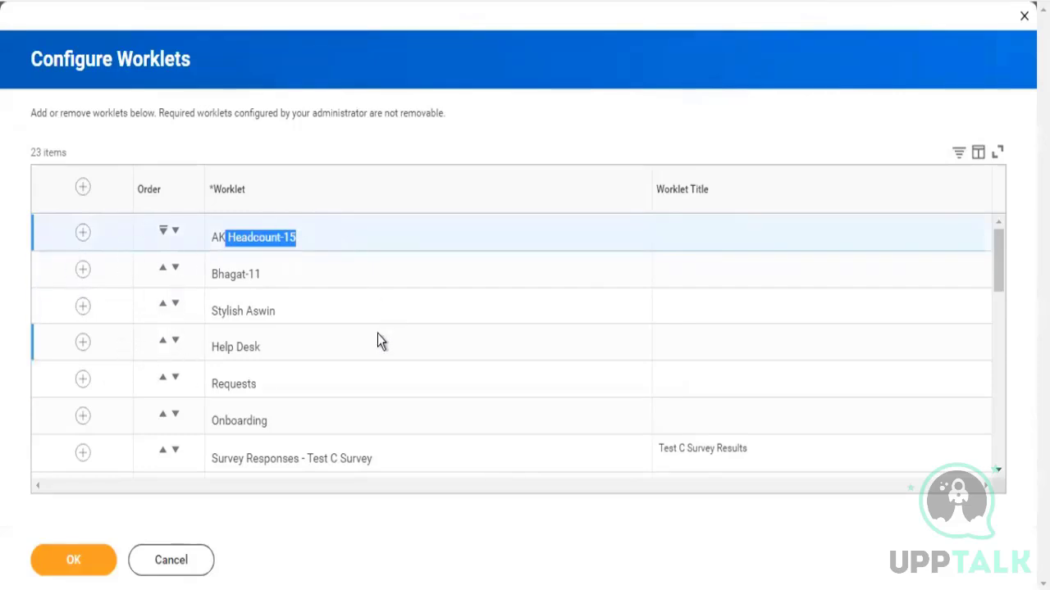
{"action": "left_click_drag", "start_coordinate": [996, 283], "coordinate": [1015, 237]}
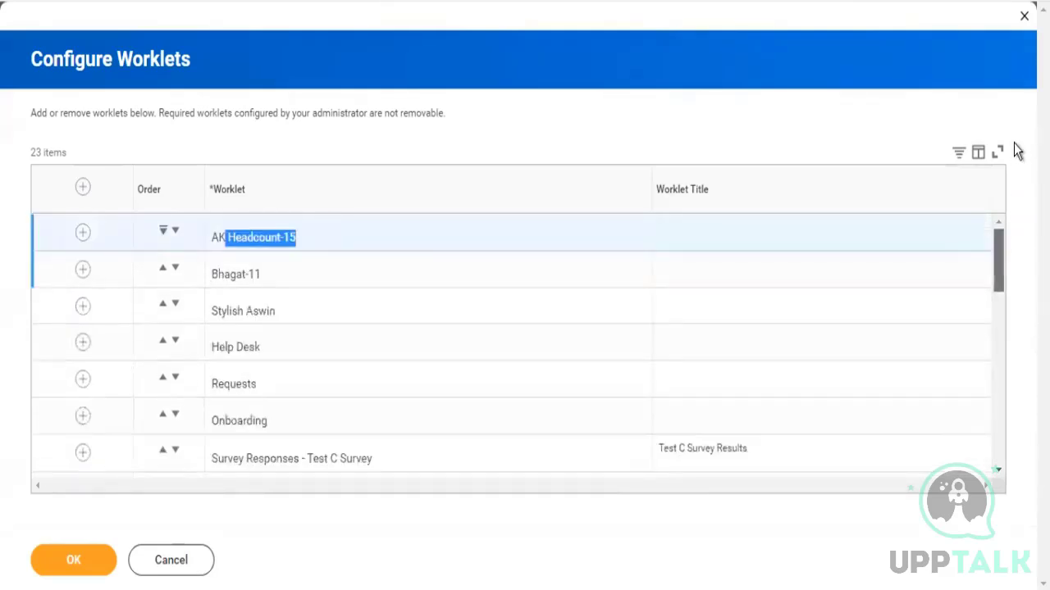
{"action": "left_click", "coordinate": [1024, 15]}
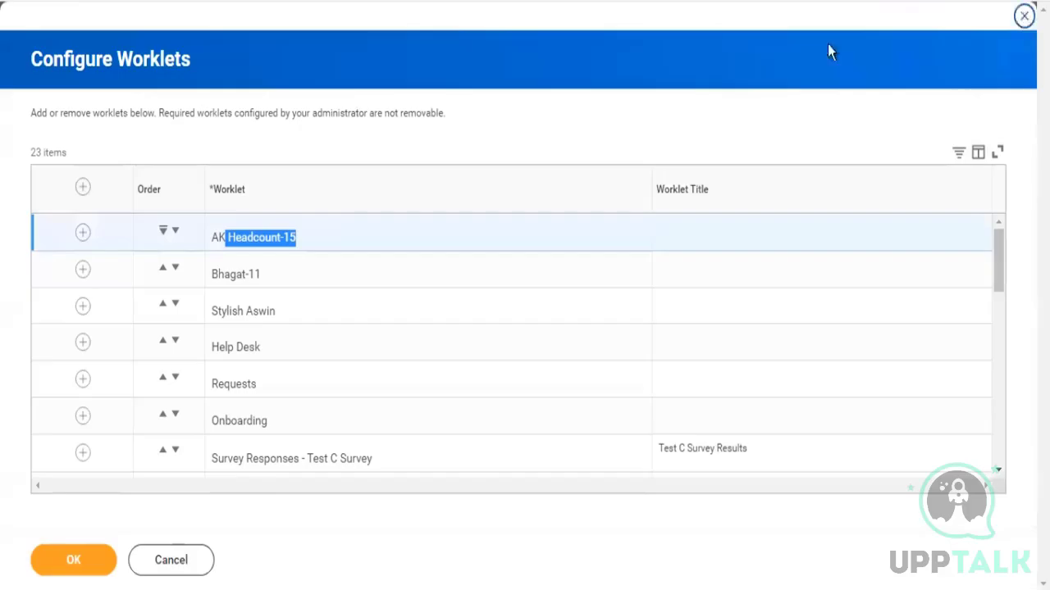
{"action": "left_click", "coordinate": [458, 338]}
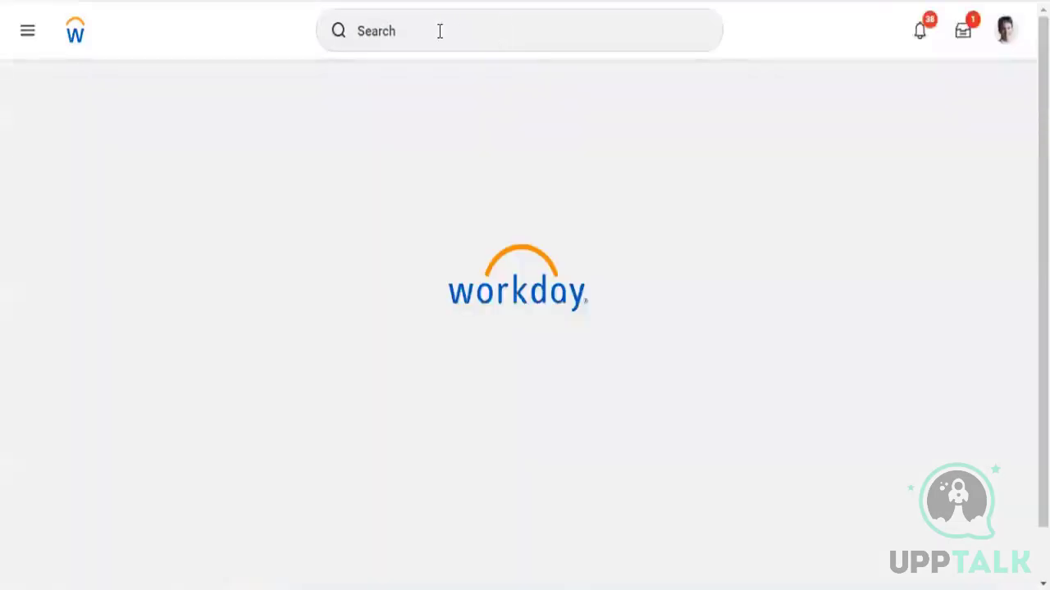
Open Maintain Dashboards and filter the dashboard list to ZF - Worker Details
{"action": "left_click", "coordinate": [439, 32]}
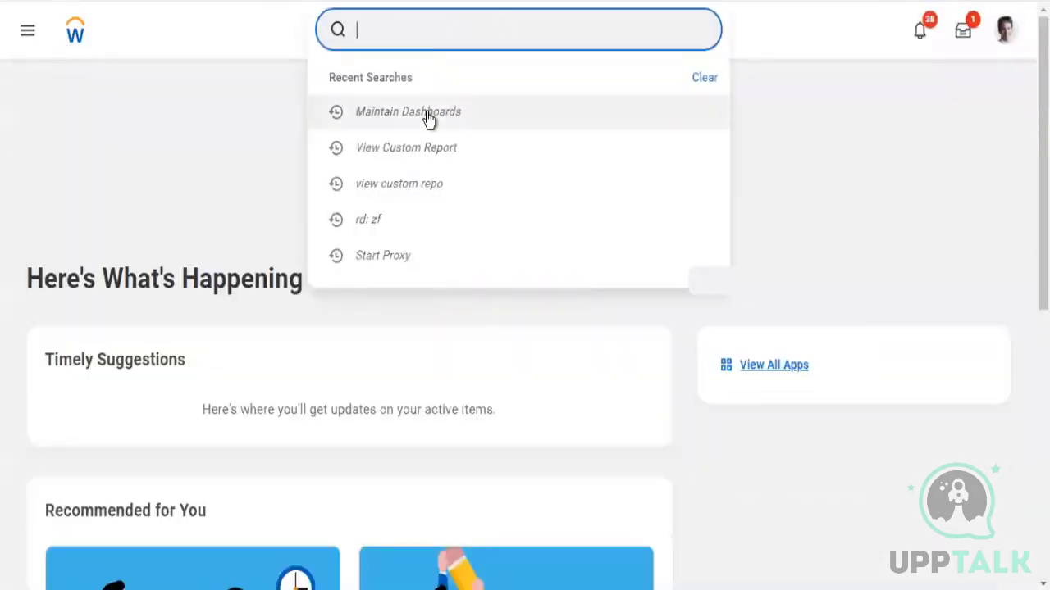
{"action": "left_click", "coordinate": [427, 112]}
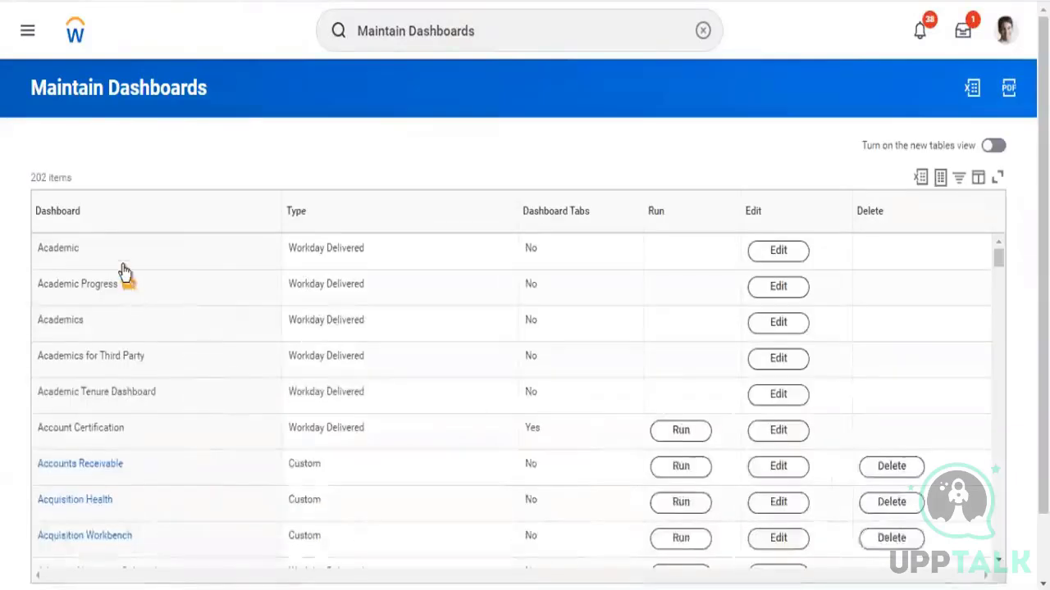
{"action": "left_click", "coordinate": [132, 218]}
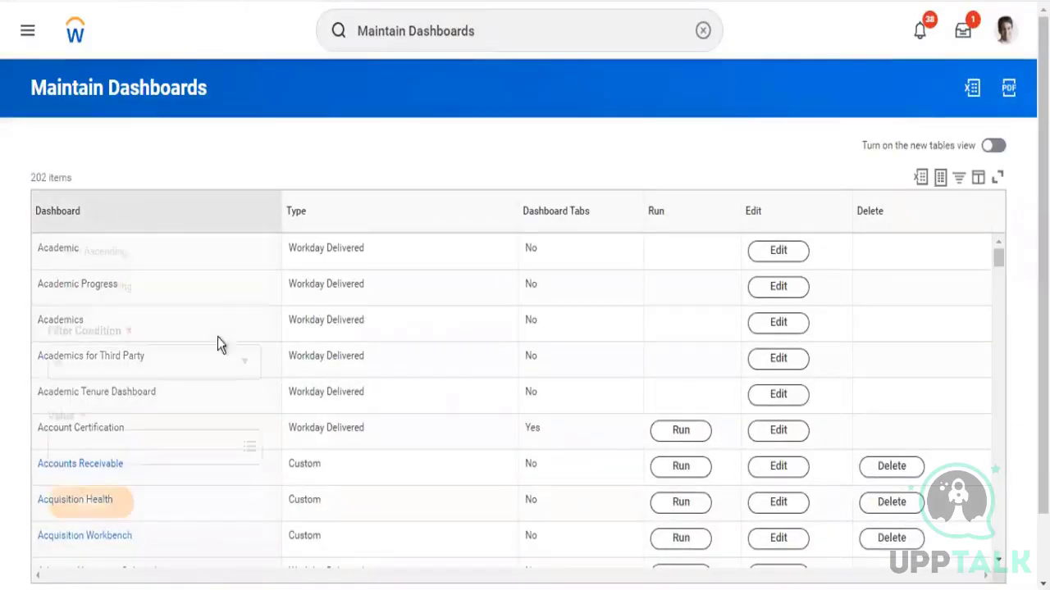
{"action": "left_click", "coordinate": [71, 461]}
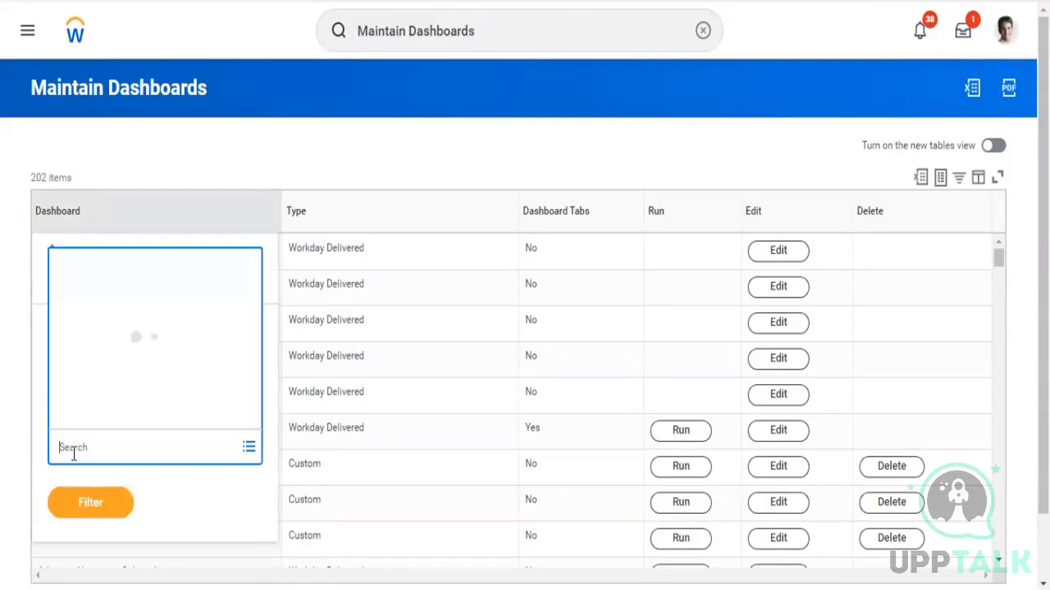
{"action": "type", "text": "ff"}
{"action": "key", "text": "Return"}
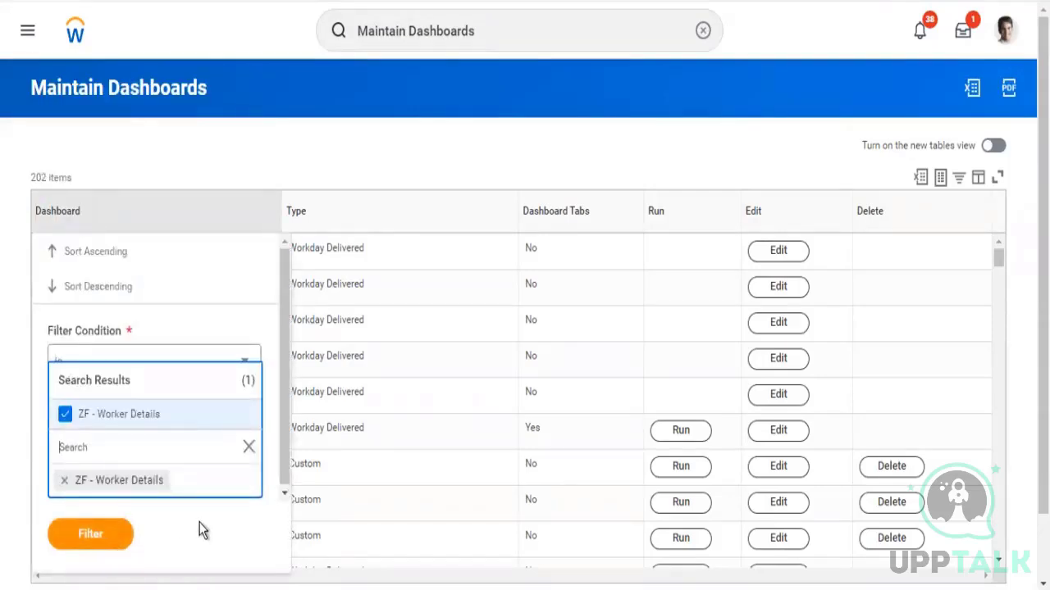
{"action": "left_click", "coordinate": [100, 535]}
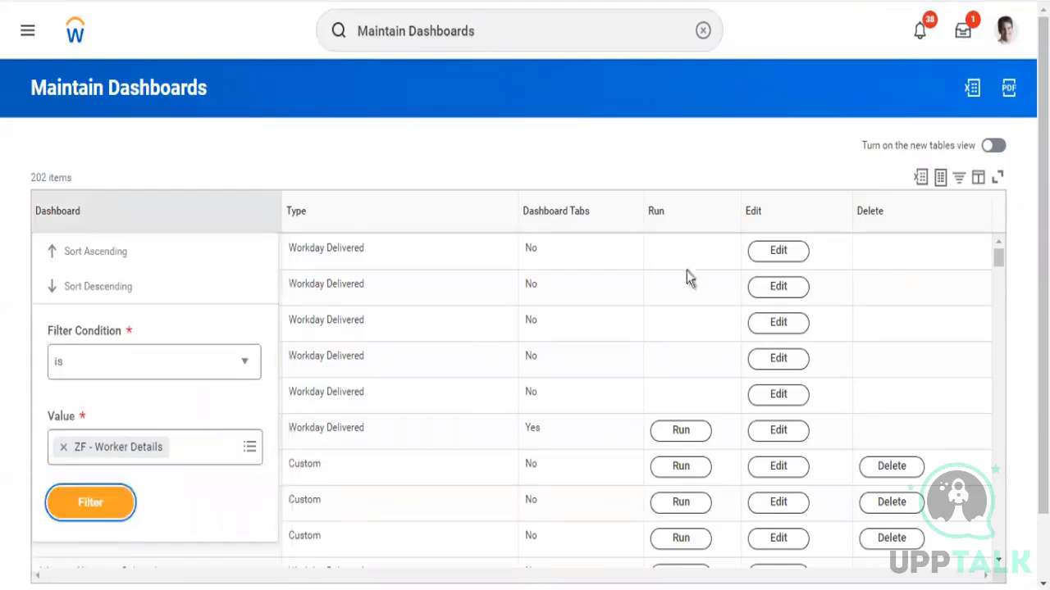
{"action": "left_click", "coordinate": [87, 503]}
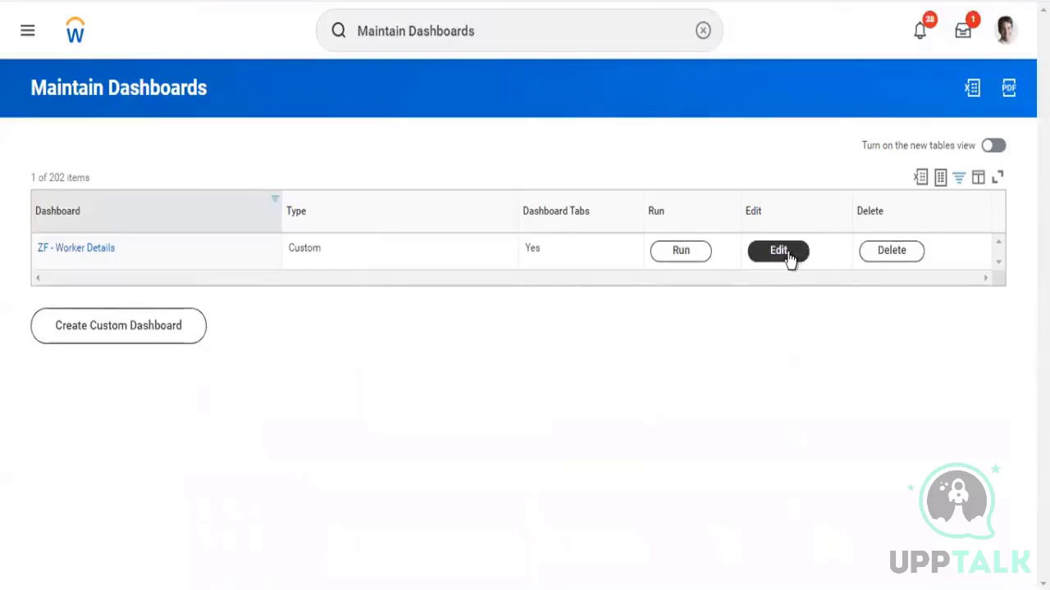
Edit the ZF - Worker Details dashboard and add a content tab named "Tab - Workers"
{"action": "left_click", "coordinate": [788, 259]}
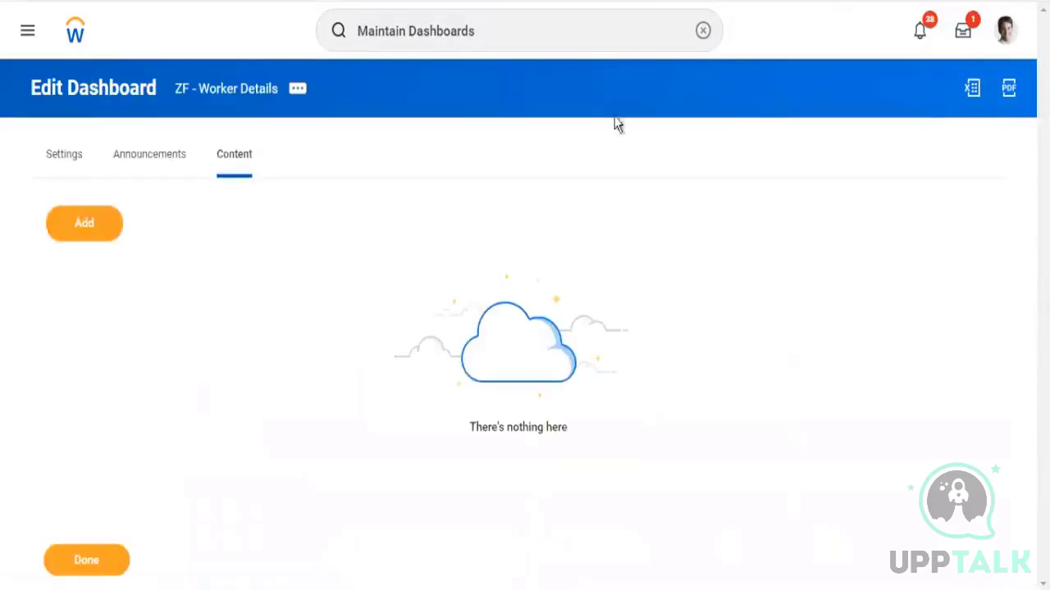
{"action": "left_click", "coordinate": [100, 232]}
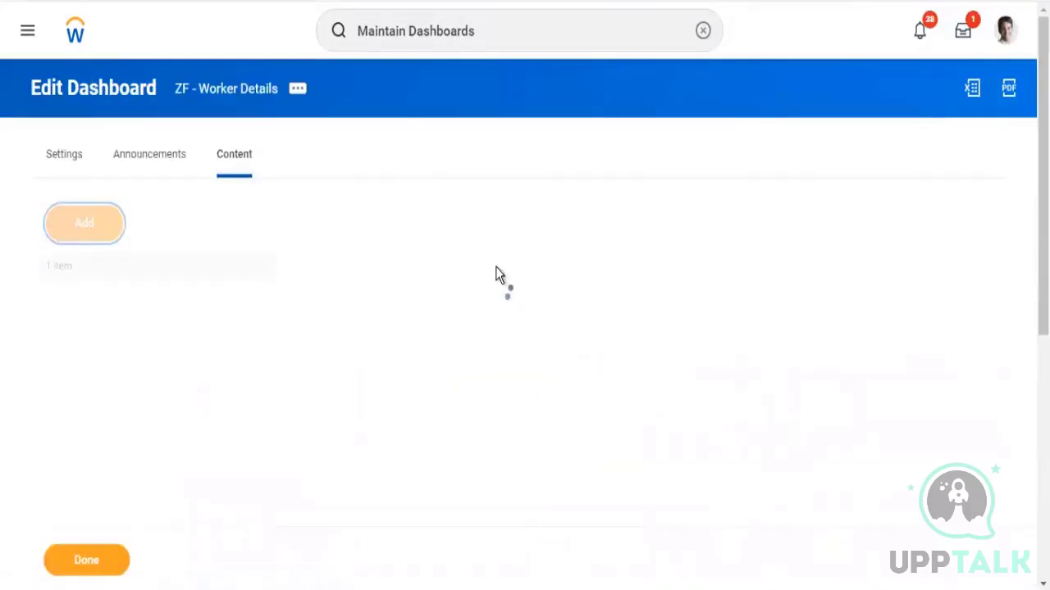
{"action": "key", "text": "ctrl+a"}
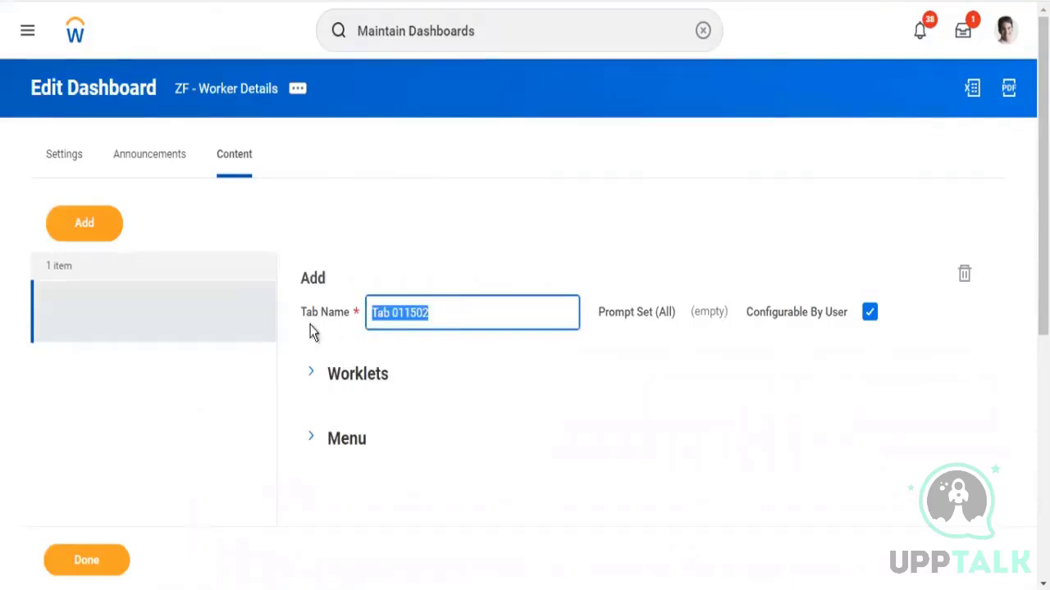
{"action": "type", "text": "Ta"}
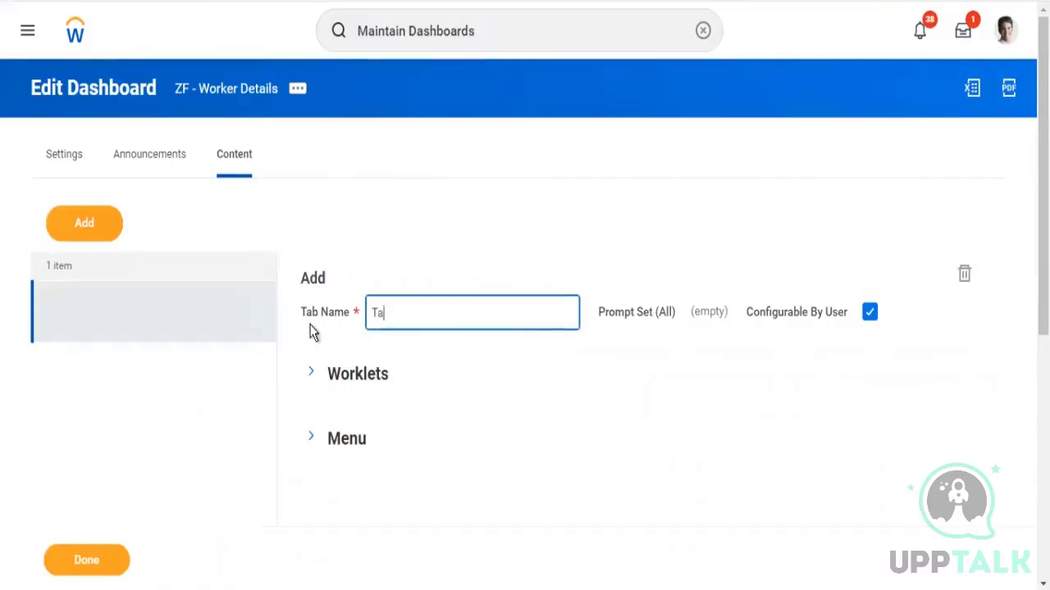
{"action": "type", "text": "b - Worlers"}
{"action": "key", "text": "BackSpace"}
{"action": "left_click", "coordinate": [311, 327]}
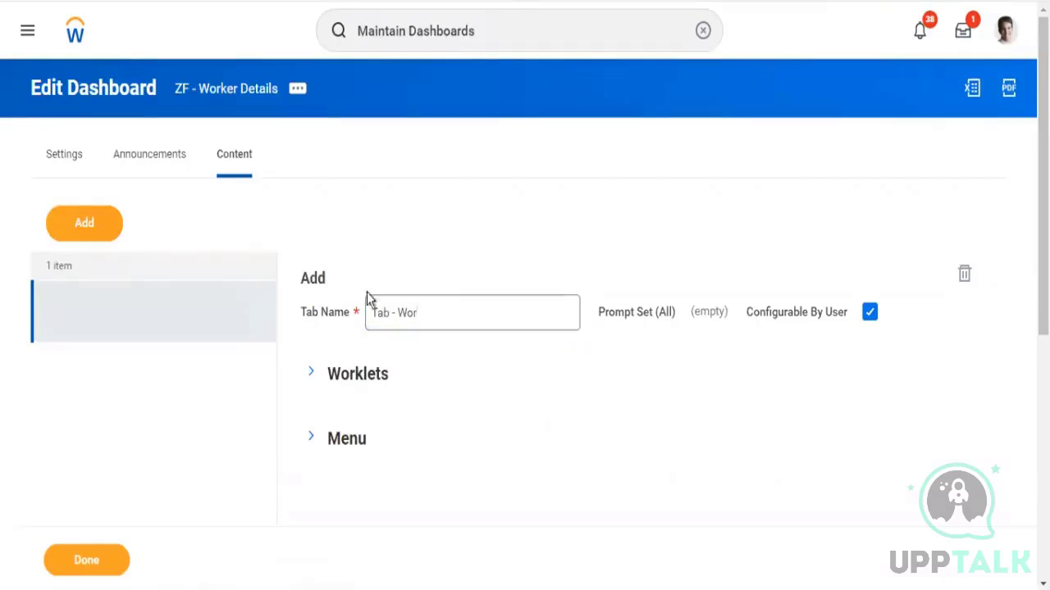
{"action": "left_click", "coordinate": [433, 313]}
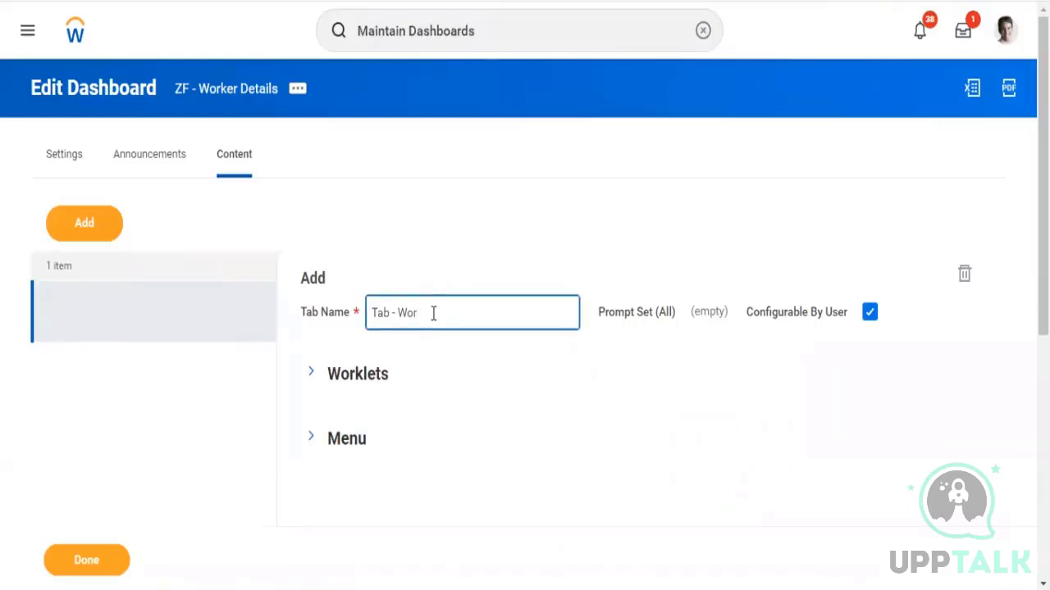
Add the ZF - Workers by Company worklet to the tab and remove HR Partner from its required groups
{"action": "left_click", "coordinate": [308, 373]}
{"action": "scroll", "coordinate": [524, 328], "scroll_direction": "down", "scroll_amount": 5}
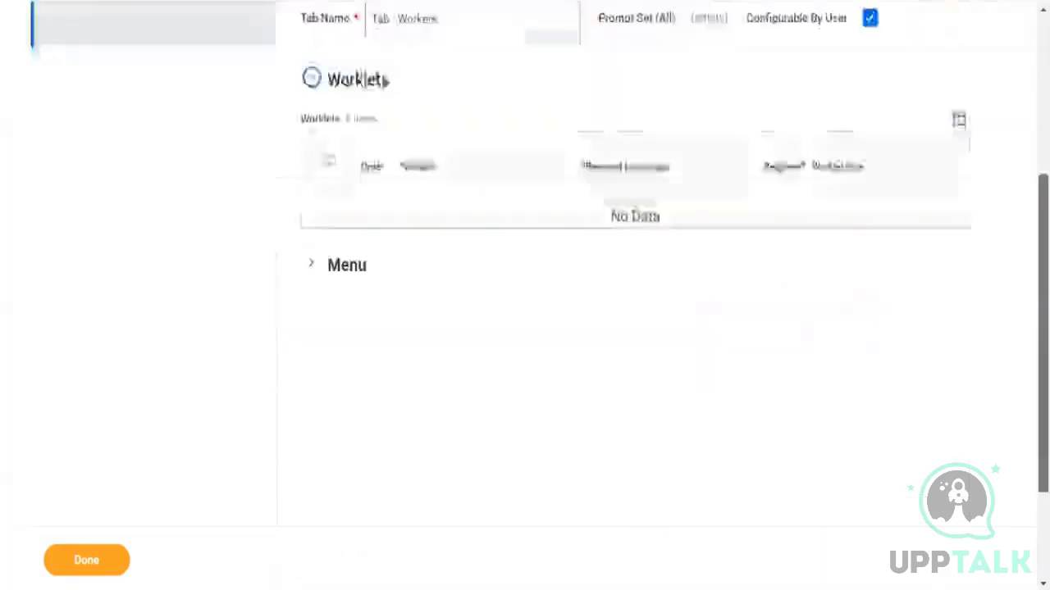
{"action": "scroll", "coordinate": [367, 146], "scroll_direction": "up", "scroll_amount": 1}
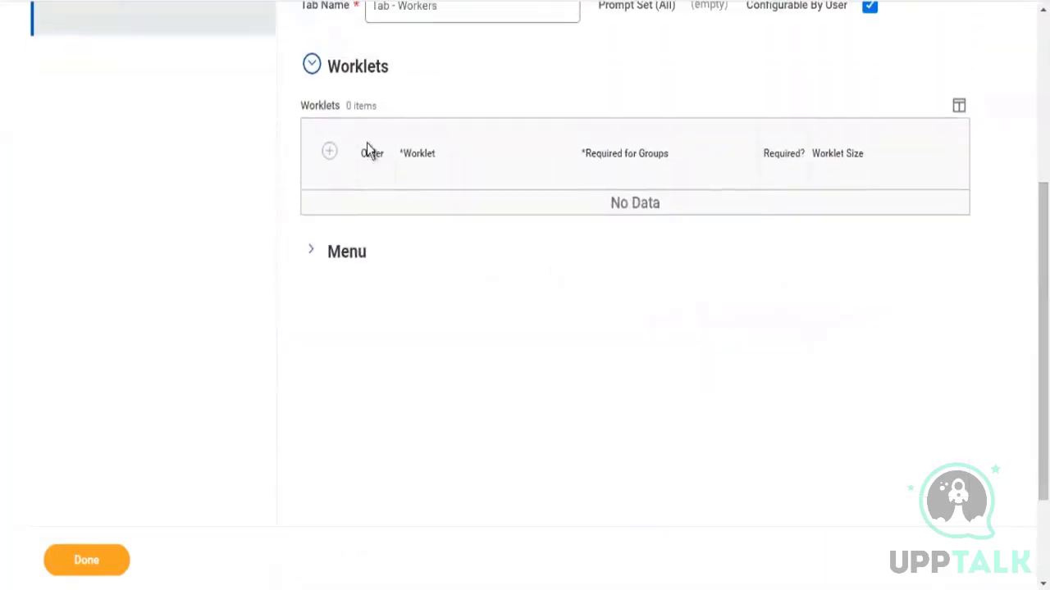
{"action": "left_click", "coordinate": [329, 152]}
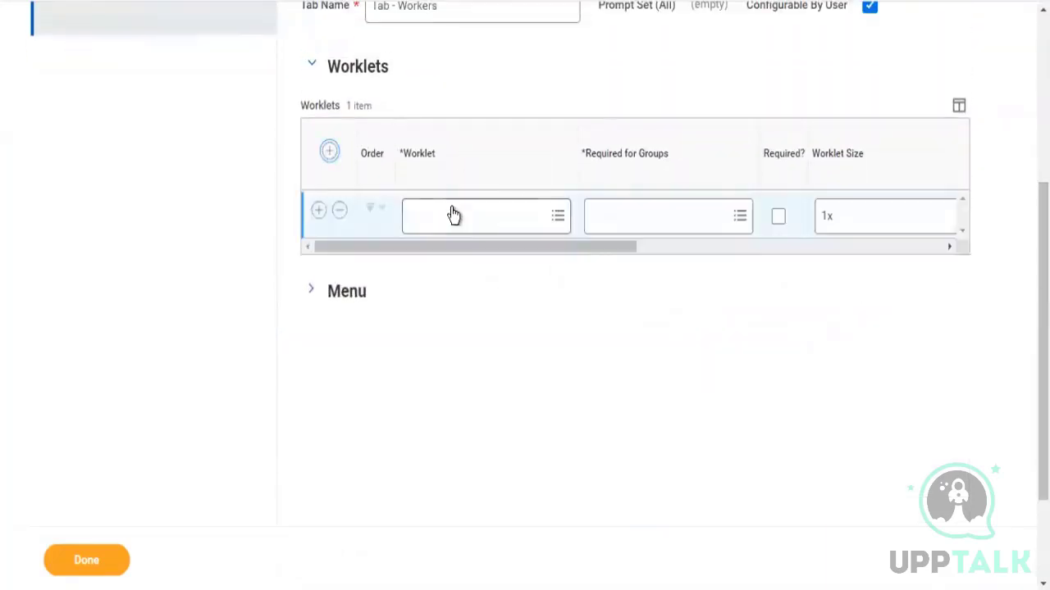
{"action": "left_click", "coordinate": [451, 207]}
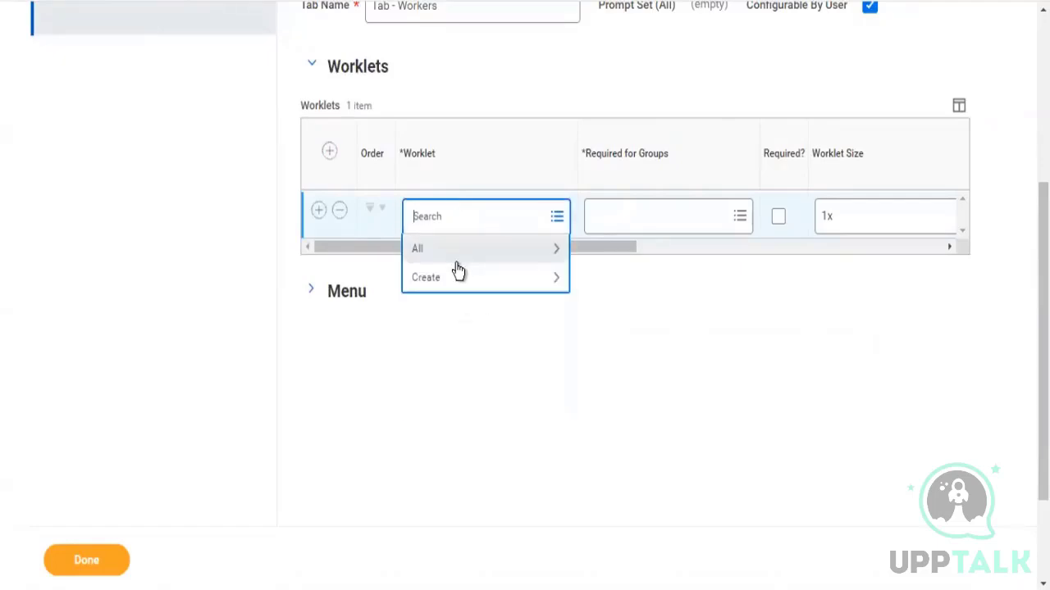
{"action": "left_click", "coordinate": [456, 263]}
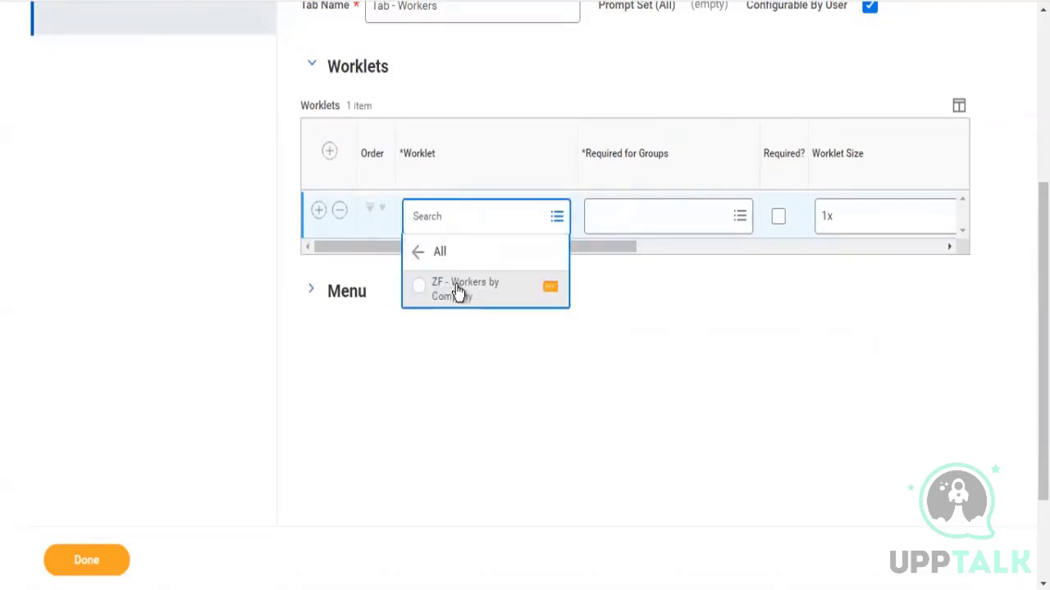
{"action": "left_click", "coordinate": [457, 291]}
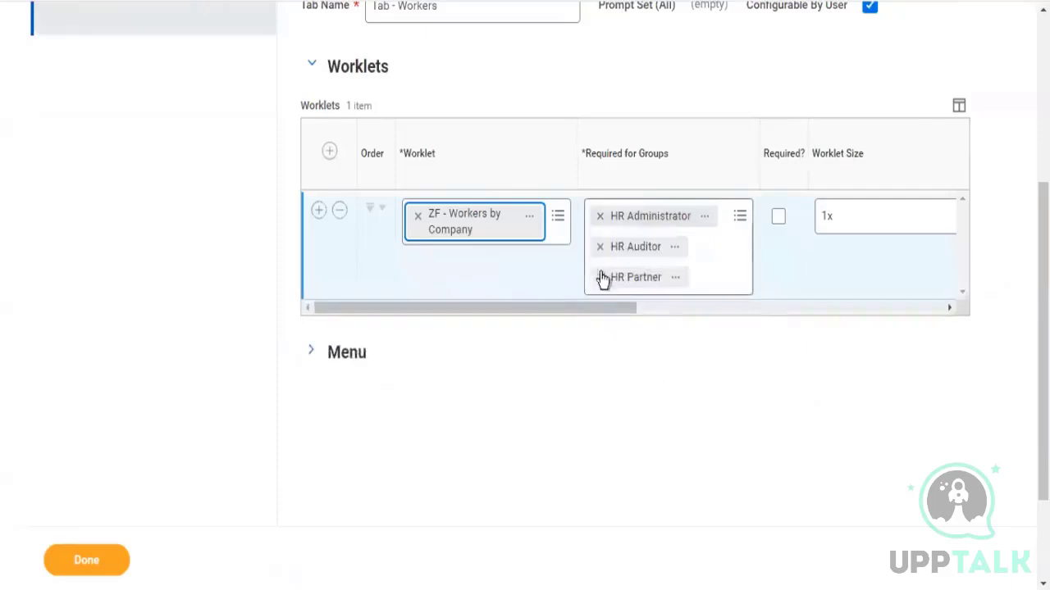
{"action": "left_click", "coordinate": [601, 278]}
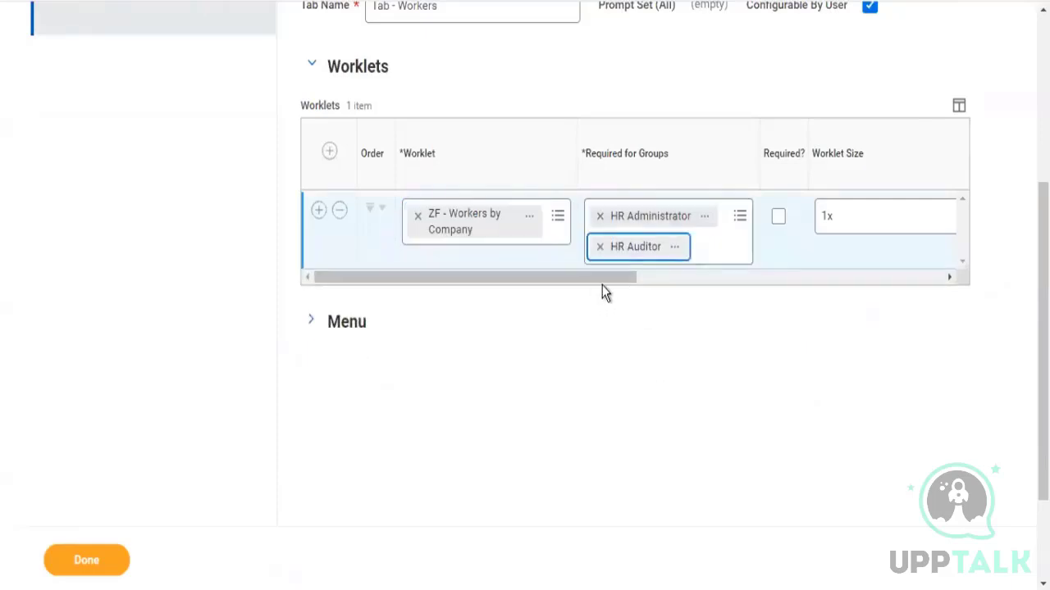
Mark the worklet as required and set its worklet size to 2x
{"action": "scroll", "coordinate": [697, 287], "scroll_direction": "right", "scroll_amount": 3}
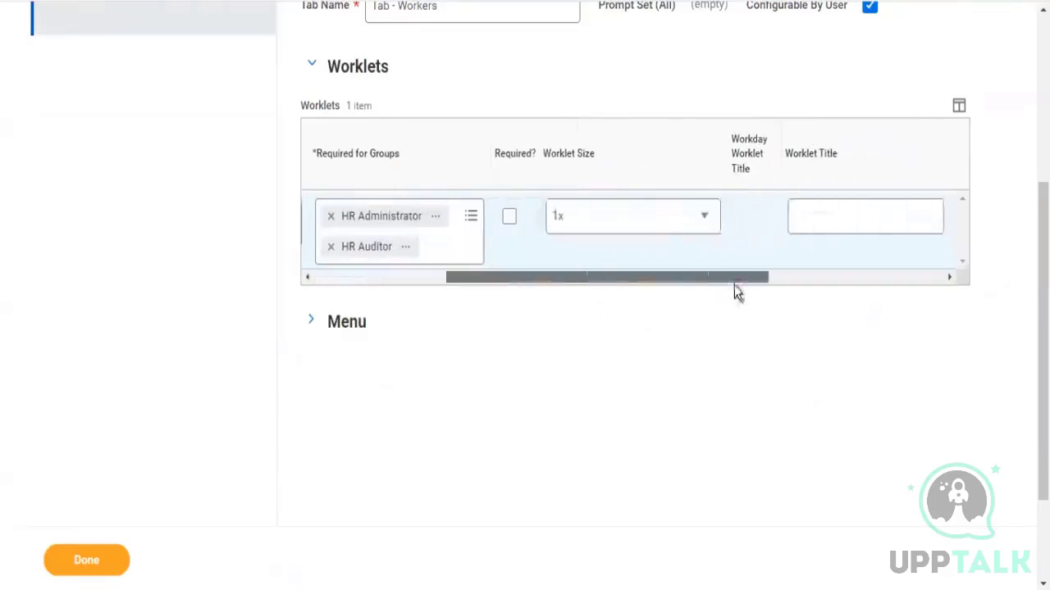
{"action": "left_click", "coordinate": [509, 218]}
{"action": "left_click_drag", "start_coordinate": [555, 161], "coordinate": [596, 154]}
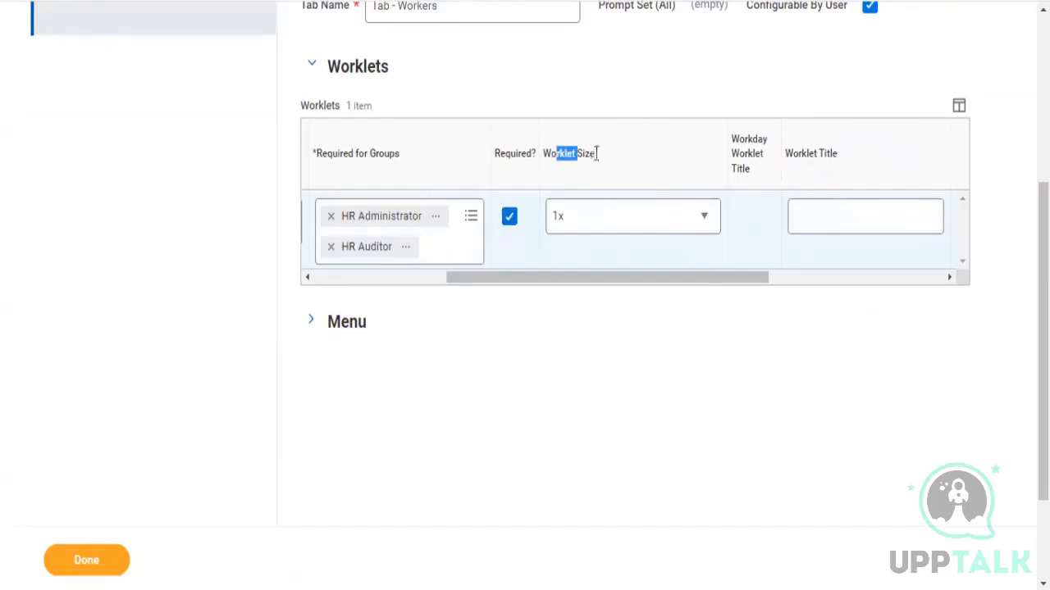
{"action": "left_click", "coordinate": [705, 217]}
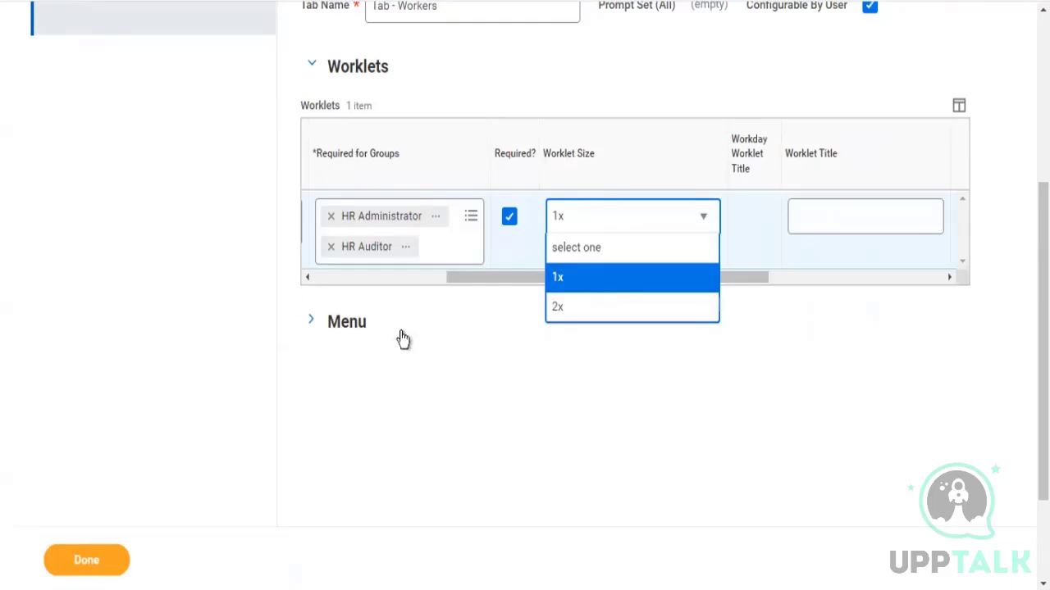
{"action": "left_click", "coordinate": [557, 313]}
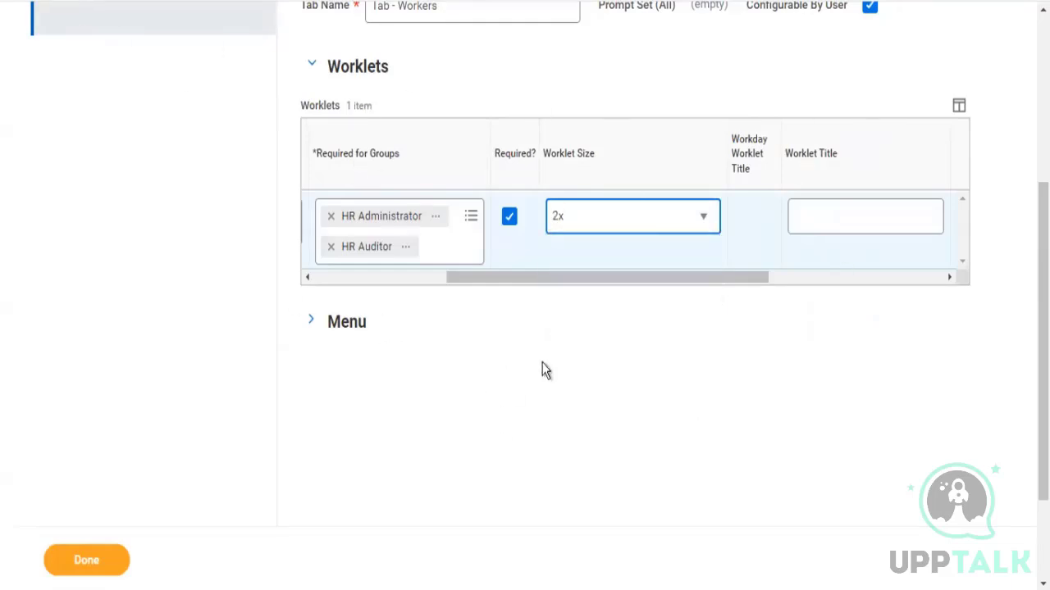
Set the worklet title to "Workers by Company" and save the dashboard
{"action": "left_click_drag", "start_coordinate": [713, 277], "coordinate": [883, 278]}
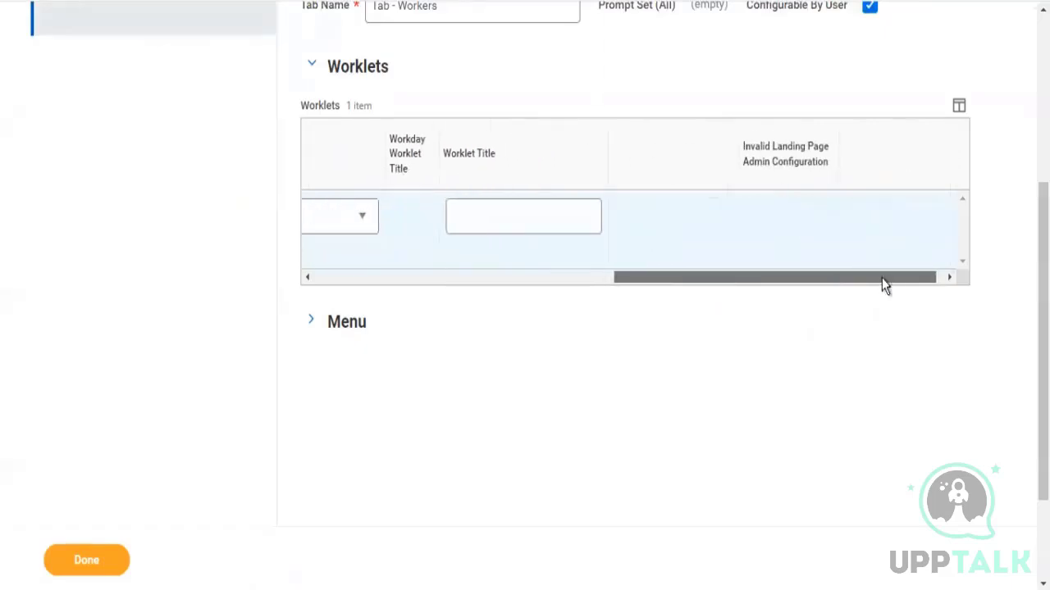
{"action": "left_click", "coordinate": [492, 221]}
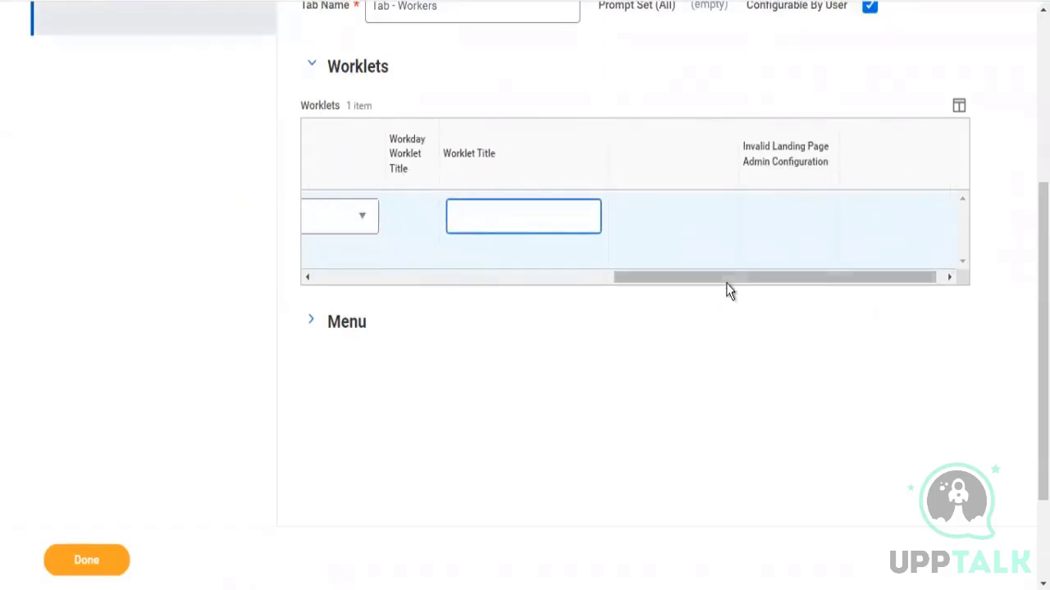
{"action": "left_click_drag", "start_coordinate": [724, 279], "coordinate": [328, 295]}
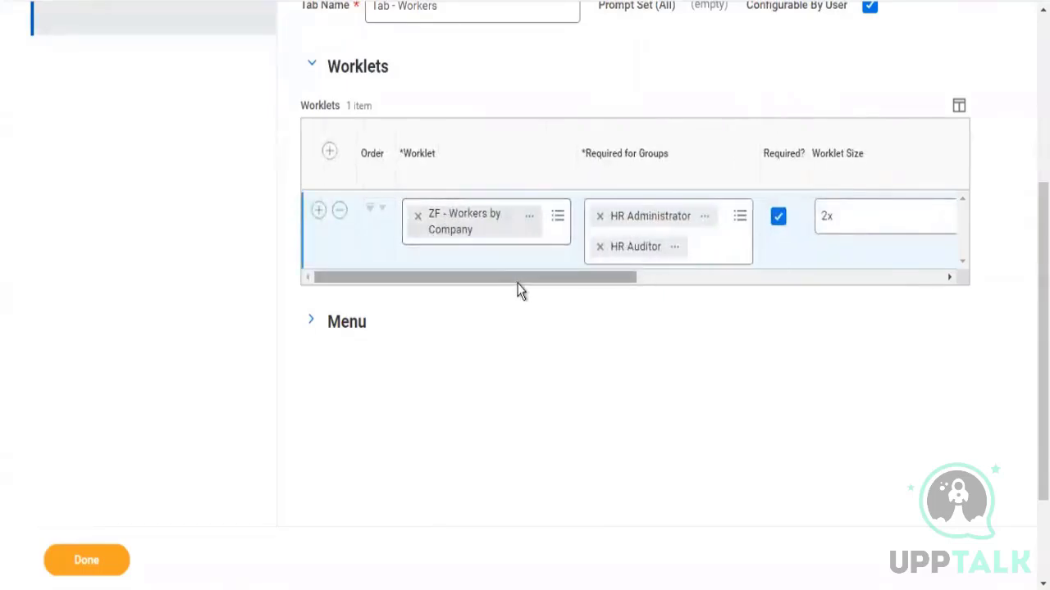
{"action": "left_click_drag", "start_coordinate": [518, 284], "coordinate": [869, 283]}
{"action": "left_click", "coordinate": [550, 222]}
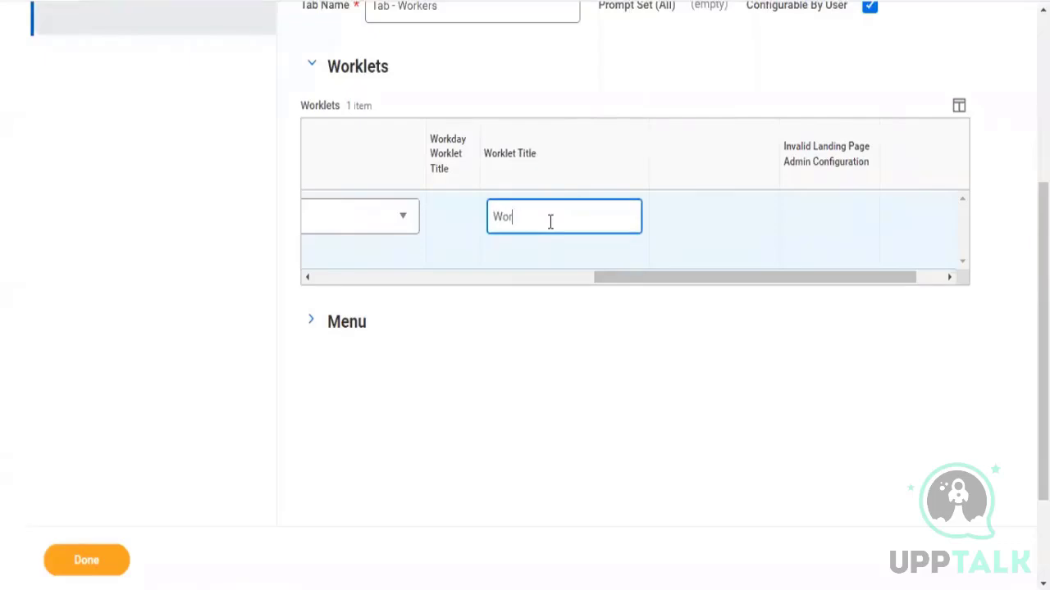
{"action": "type", "text": "Workers by Compan"}
{"action": "key", "text": "BackSpace"}
{"action": "key", "text": "BackSpace"}
{"action": "key", "text": "BackSpace"}
{"action": "type", "text": "any"}
{"action": "left_click", "coordinate": [100, 566]}
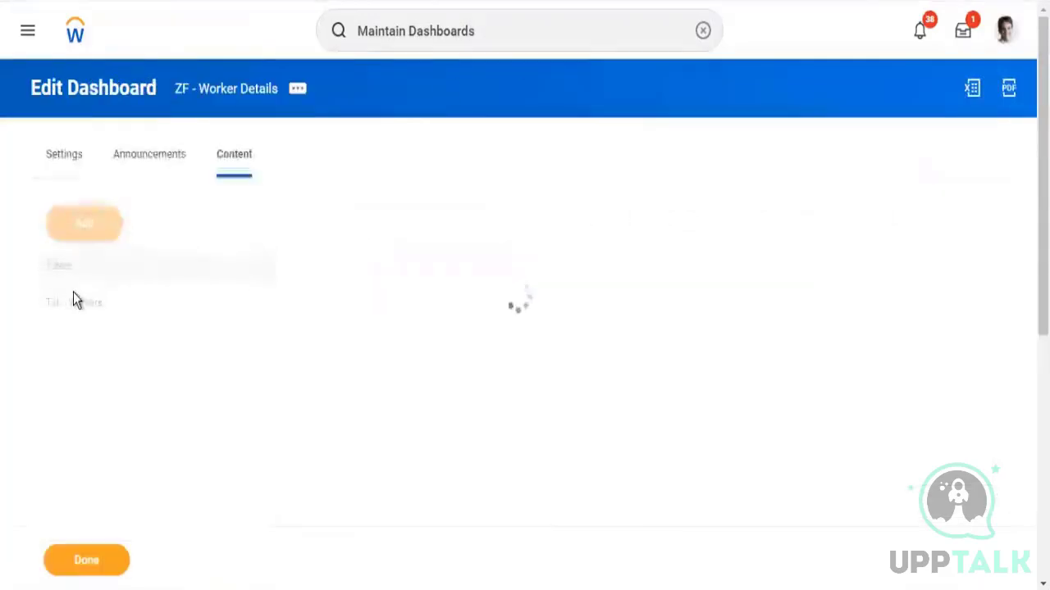
Open the ZF - Worker Details dashboard for editing and add a menu section labelled "Compensation" with an item row
{"action": "left_click", "coordinate": [73, 297]}
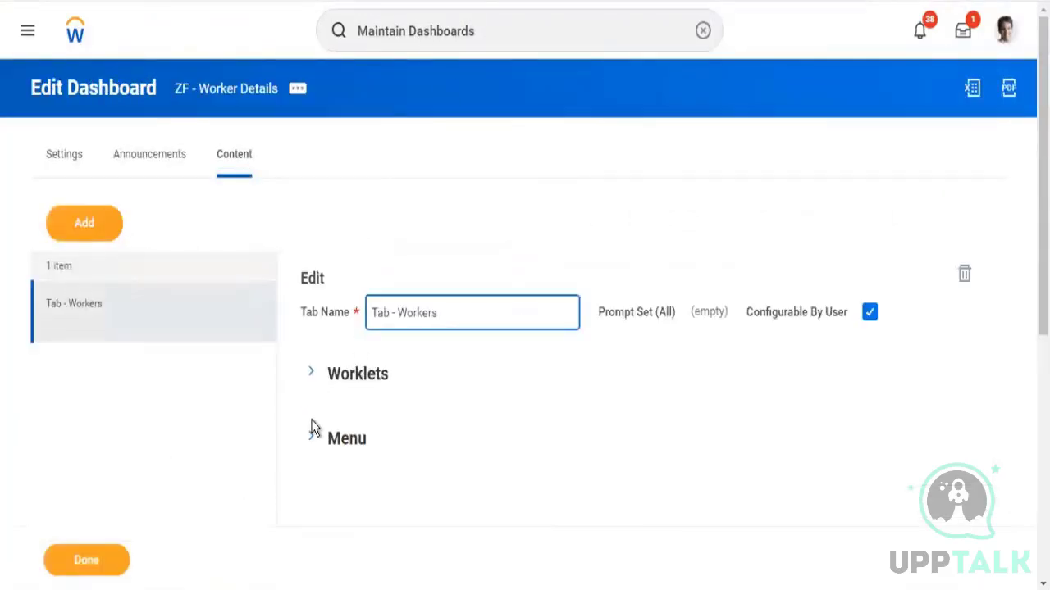
{"action": "left_click", "coordinate": [311, 374]}
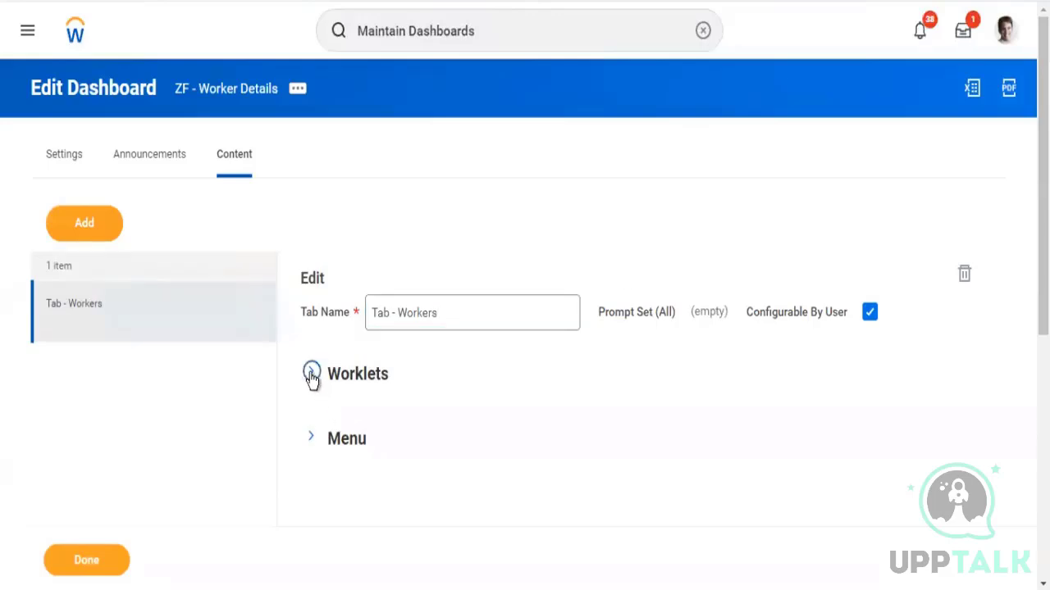
{"action": "scroll", "coordinate": [525, 328], "scroll_direction": "down", "scroll_amount": 4}
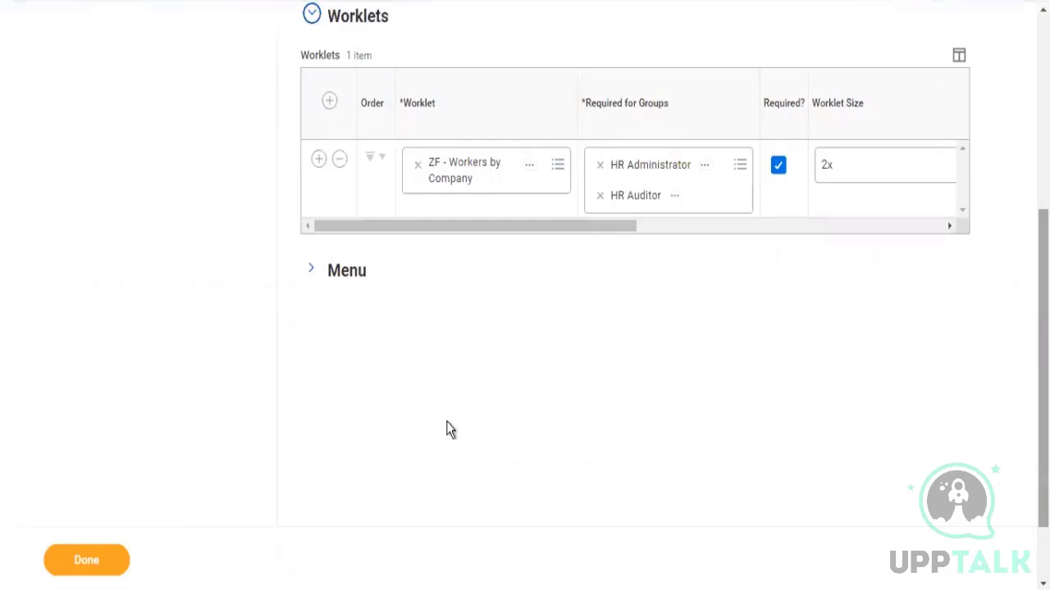
{"action": "left_click", "coordinate": [312, 275]}
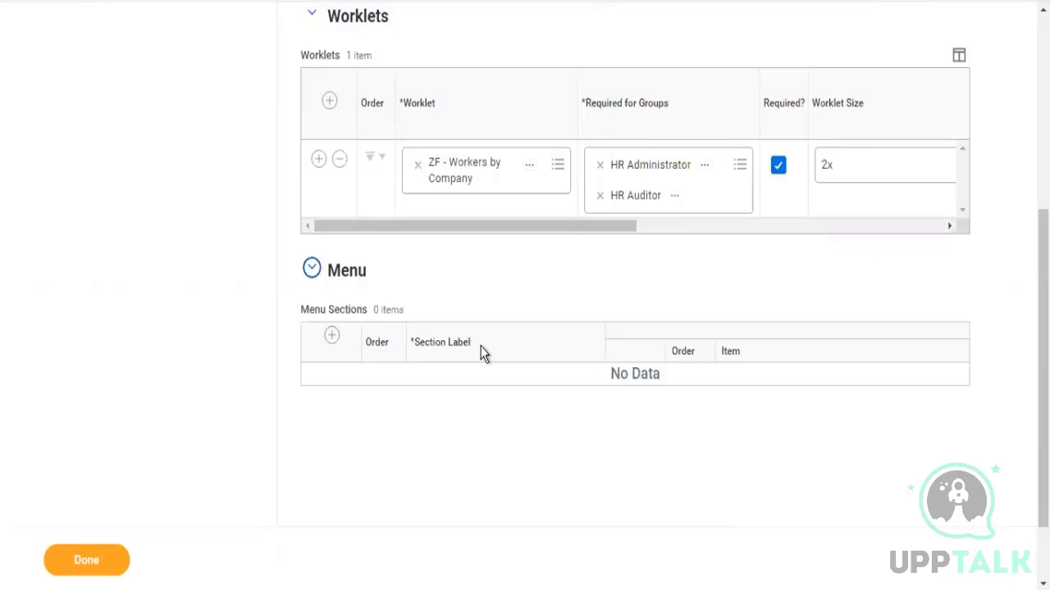
{"action": "left_click", "coordinate": [332, 337]}
{"action": "left_click", "coordinate": [467, 385]}
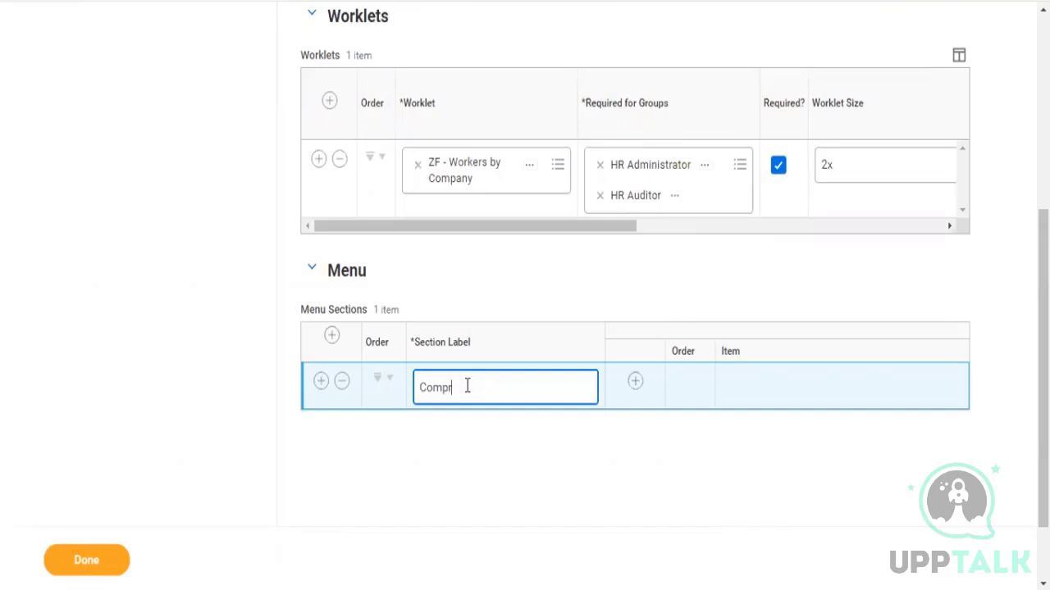
{"action": "left_click", "coordinate": [635, 381]}
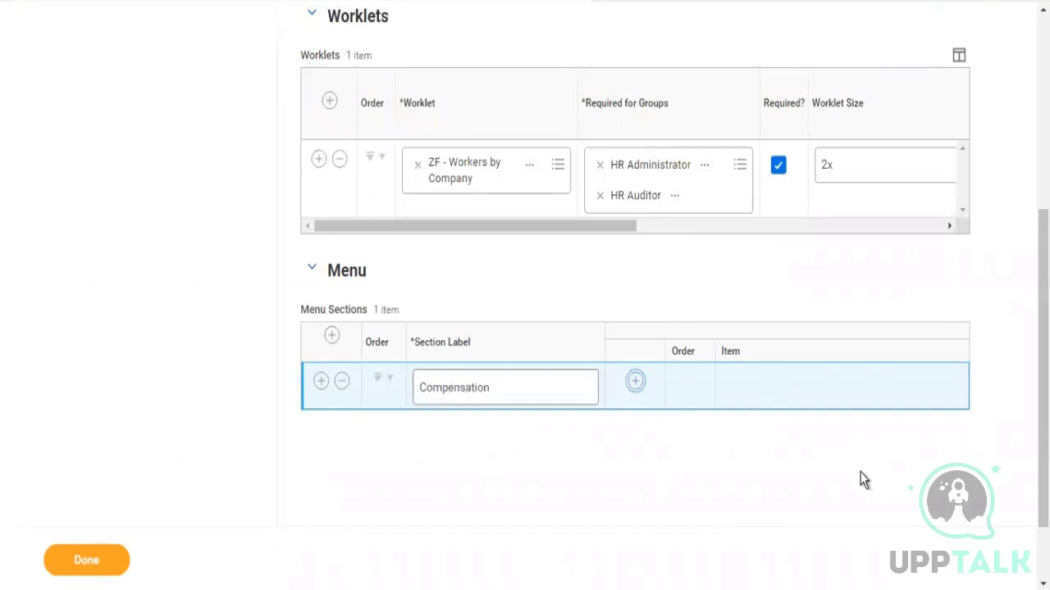
{"action": "scroll", "coordinate": [1043, 328], "scroll_direction": "down", "scroll_amount": 3}
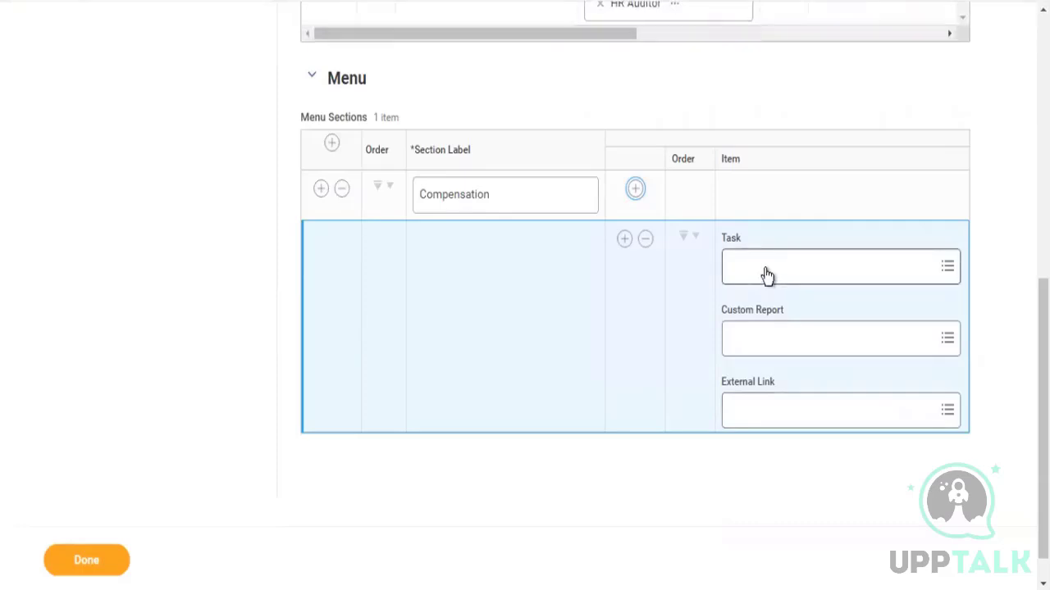
{"action": "left_click", "coordinate": [754, 354]}
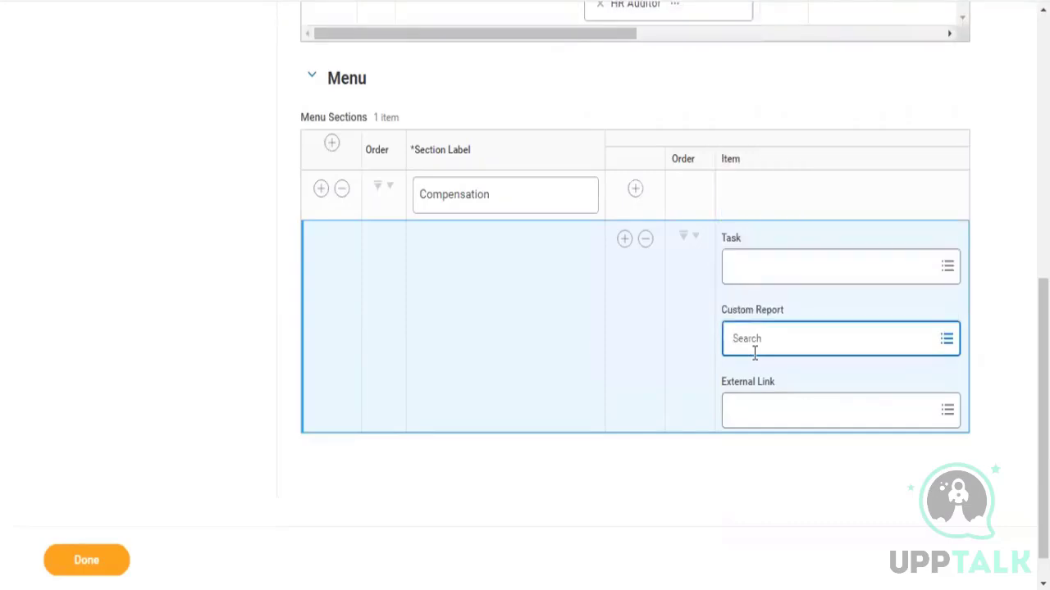
{"action": "left_click", "coordinate": [755, 353]}
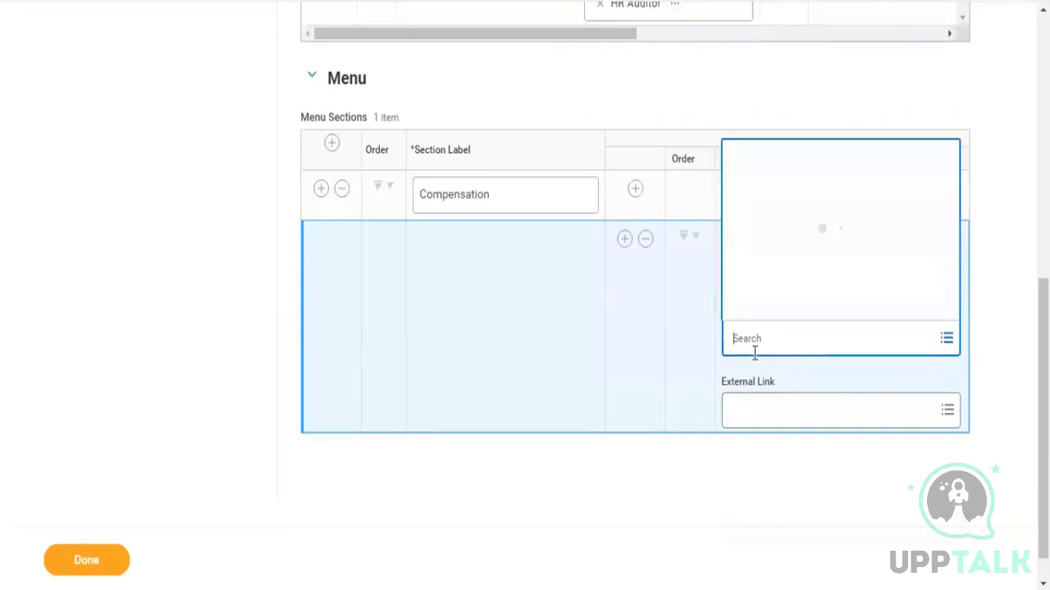
{"action": "left_click", "coordinate": [754, 354]}
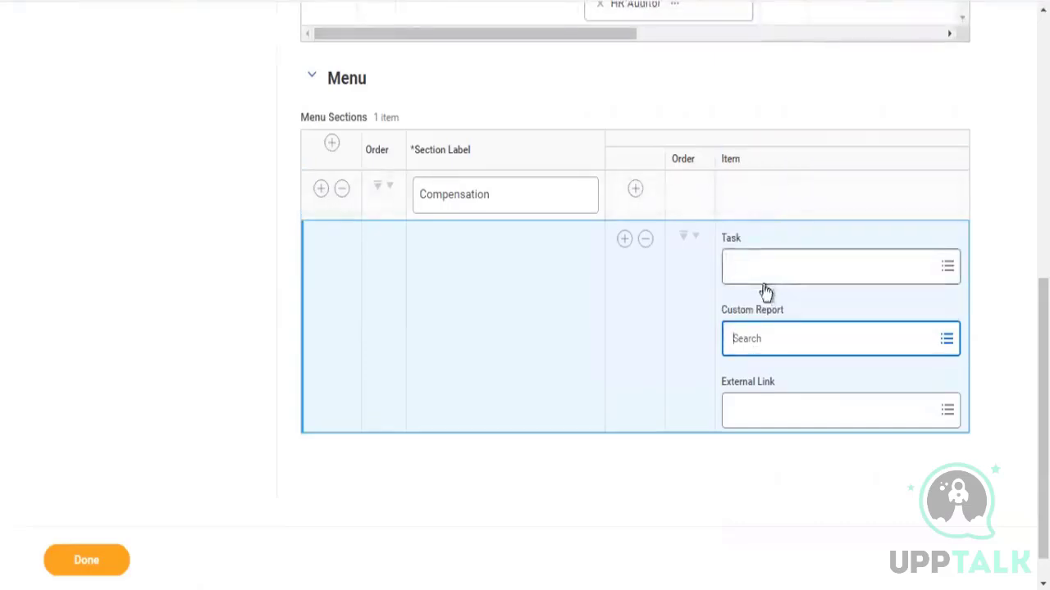
{"action": "left_click", "coordinate": [771, 273]}
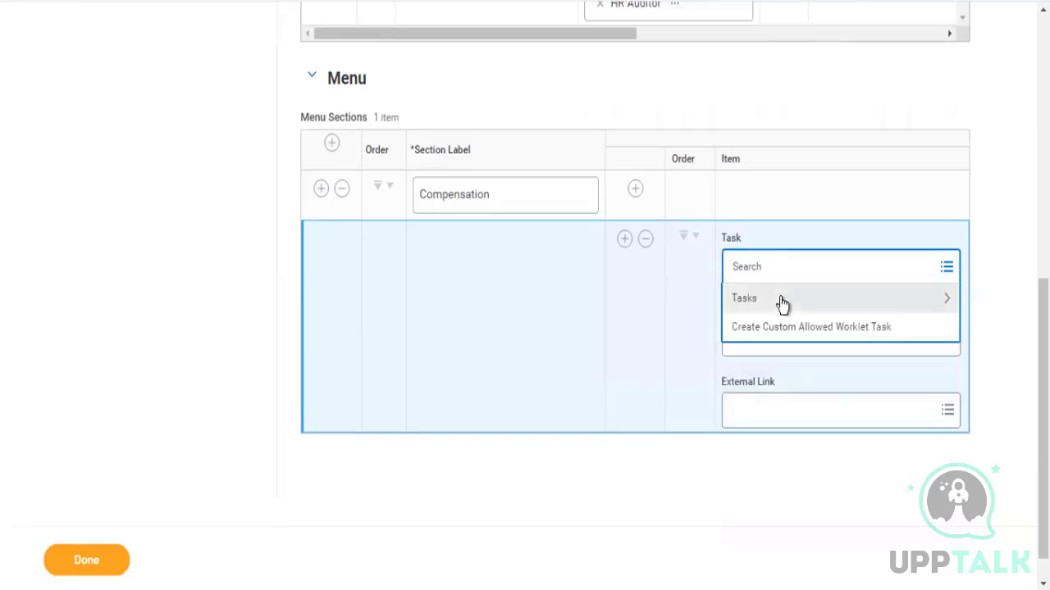
{"action": "left_click", "coordinate": [780, 299]}
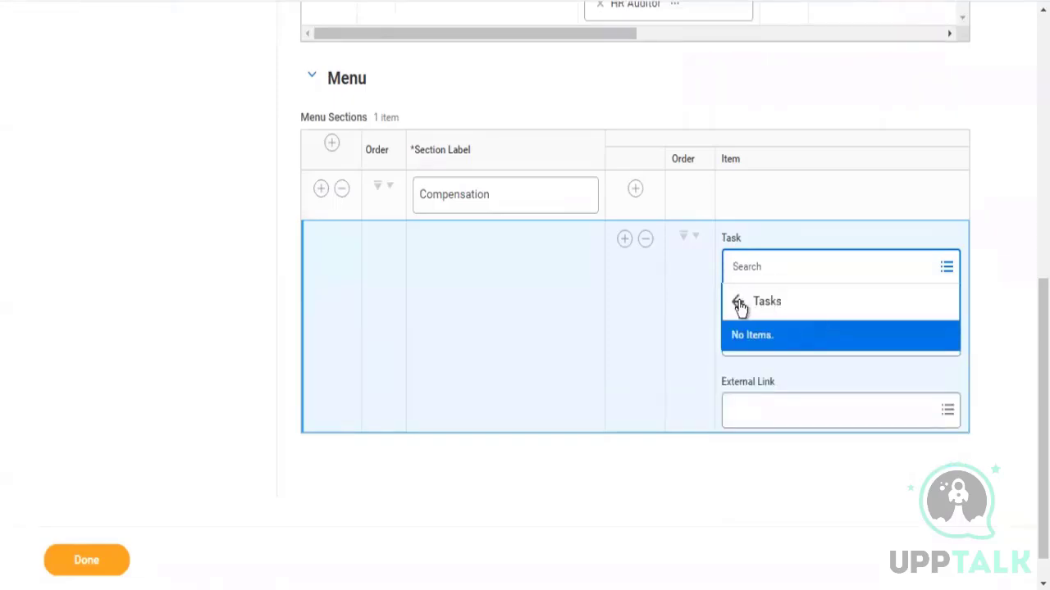
{"action": "left_click", "coordinate": [739, 303]}
Try to create a custom allowed worklet task for the menu item by searching tasks for audit
{"action": "left_click", "coordinate": [792, 330]}
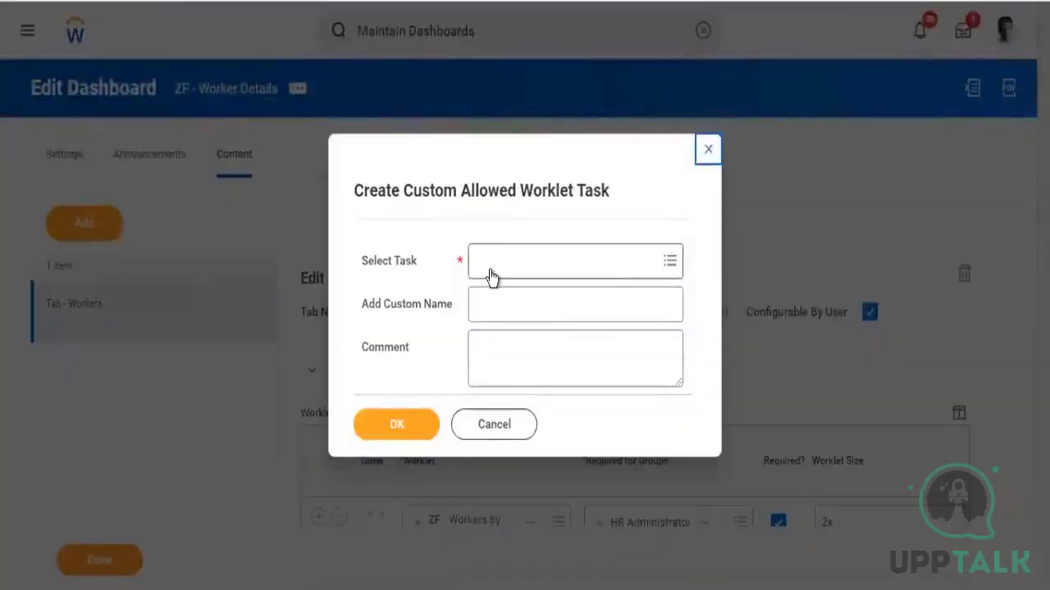
{"action": "left_click", "coordinate": [492, 271]}
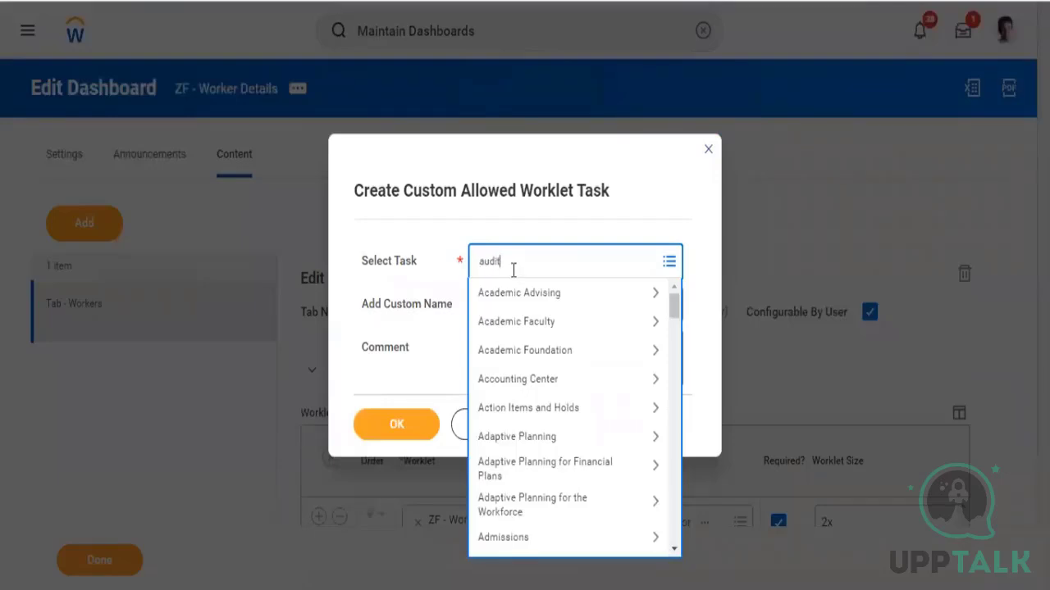
{"action": "type", "text": "audit"}
{"action": "key", "text": "Return"}
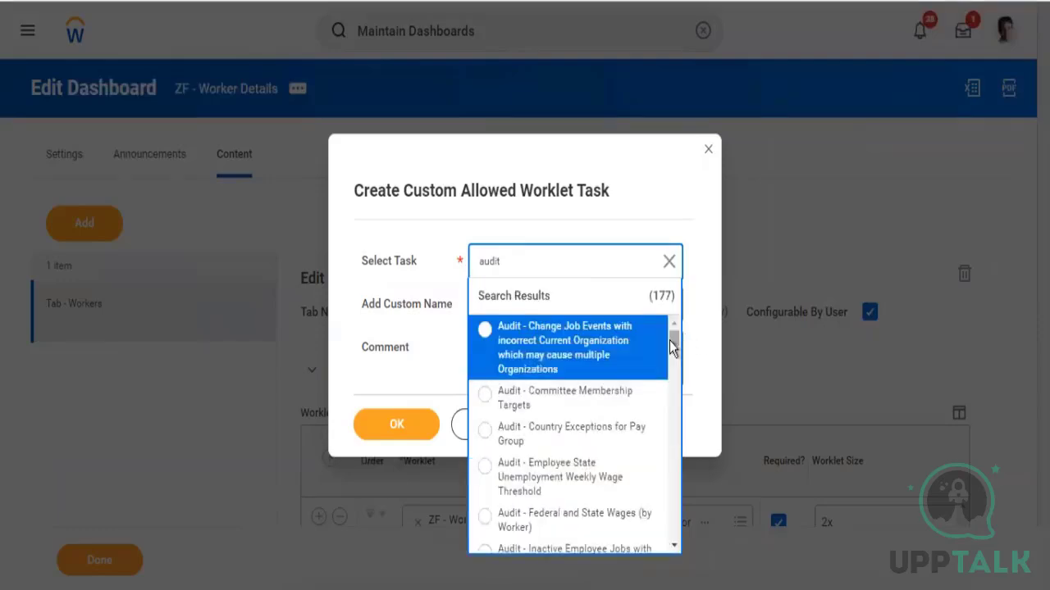
{"action": "left_click_drag", "start_coordinate": [669, 340], "coordinate": [675, 363]}
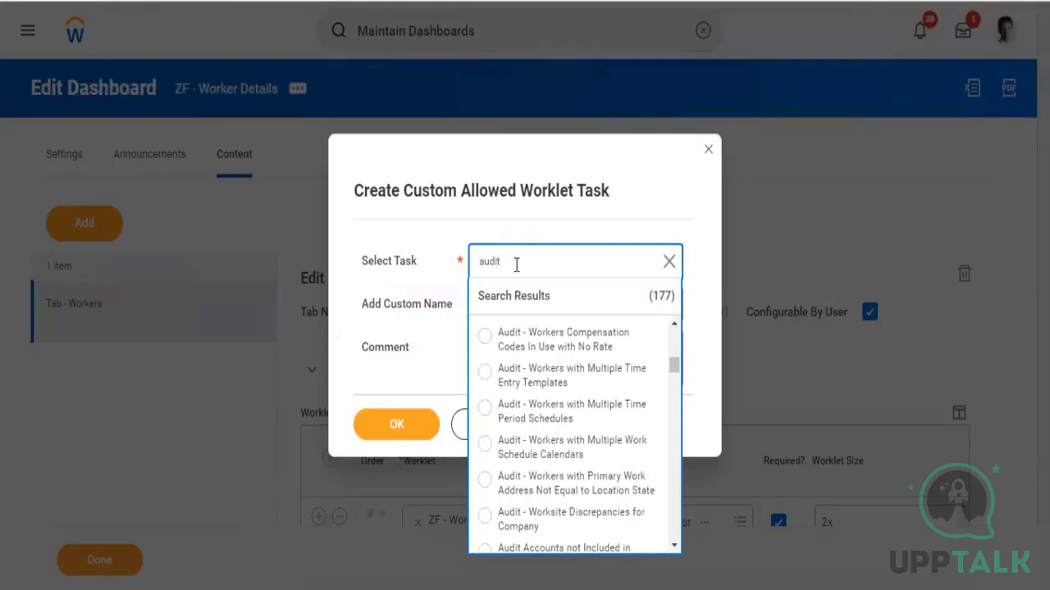
{"action": "type", "text": "mp comp"}
{"action": "key", "text": "Return"}
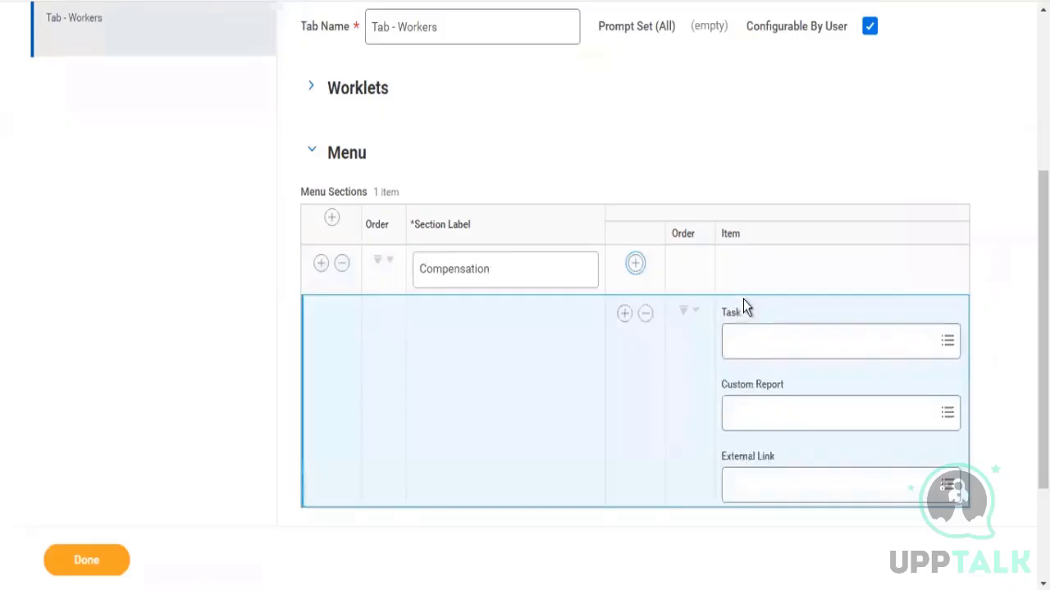
Create a custom allowed worklet task for Job Profile as the menu item's task
{"action": "left_click", "coordinate": [760, 354]}
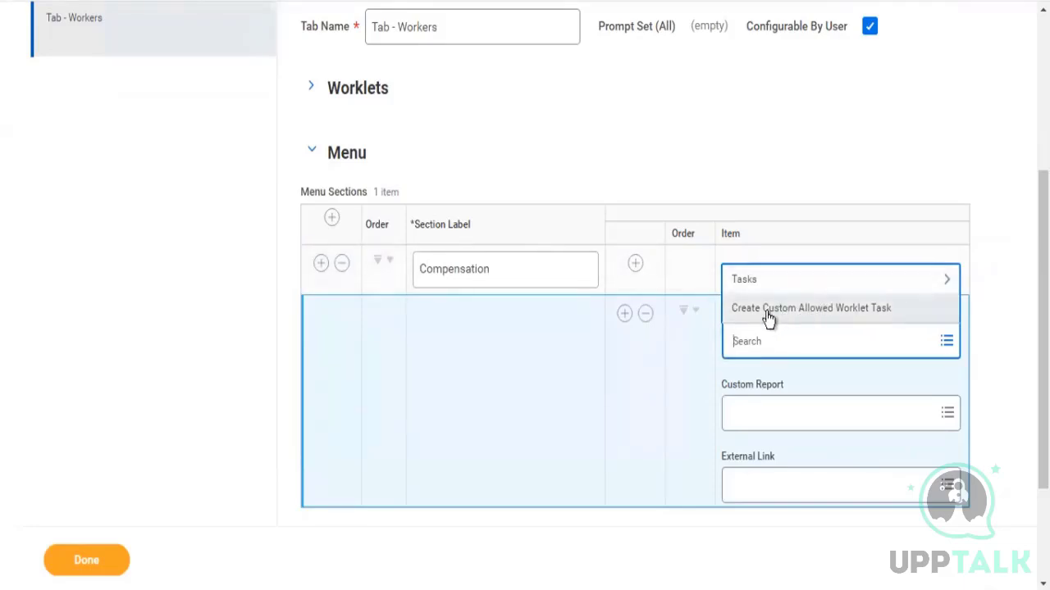
{"action": "left_click", "coordinate": [768, 315]}
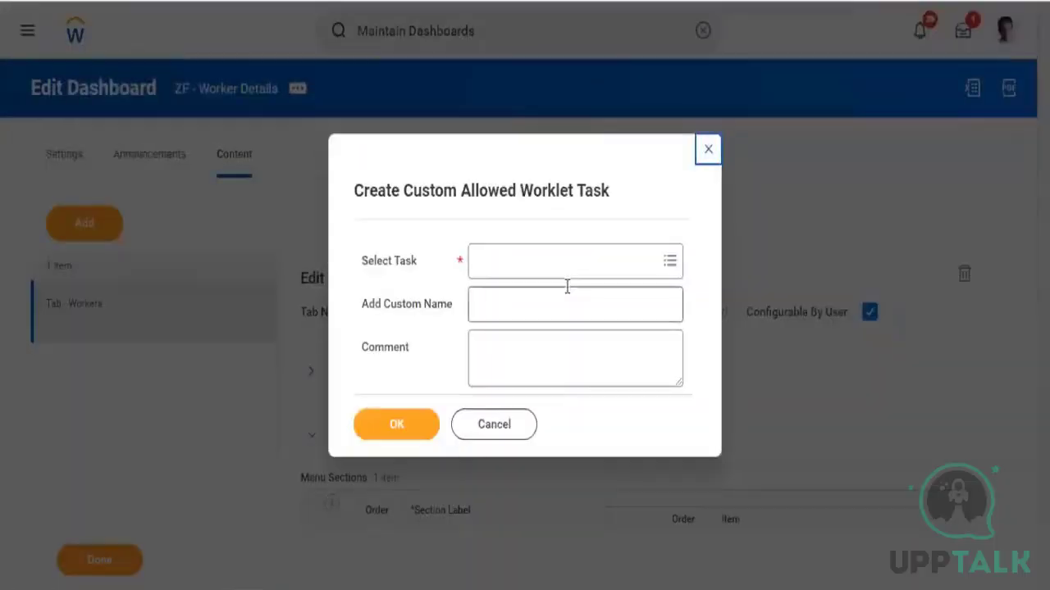
{"action": "left_click", "coordinate": [472, 259]}
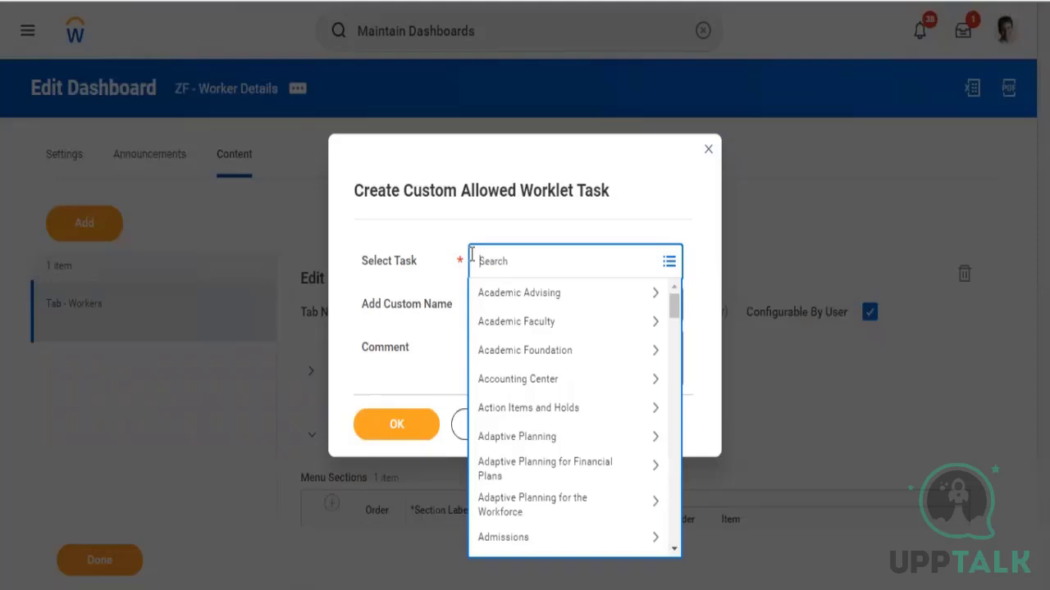
{"action": "type", "text": "job profile"}
{"action": "key", "text": "Return"}
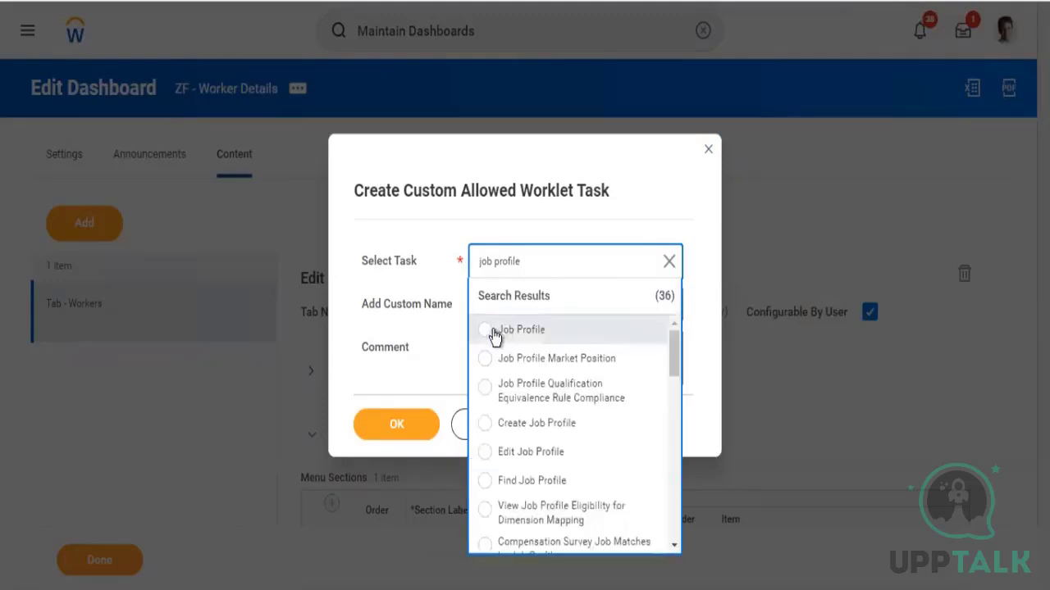
{"action": "left_click", "coordinate": [486, 331]}
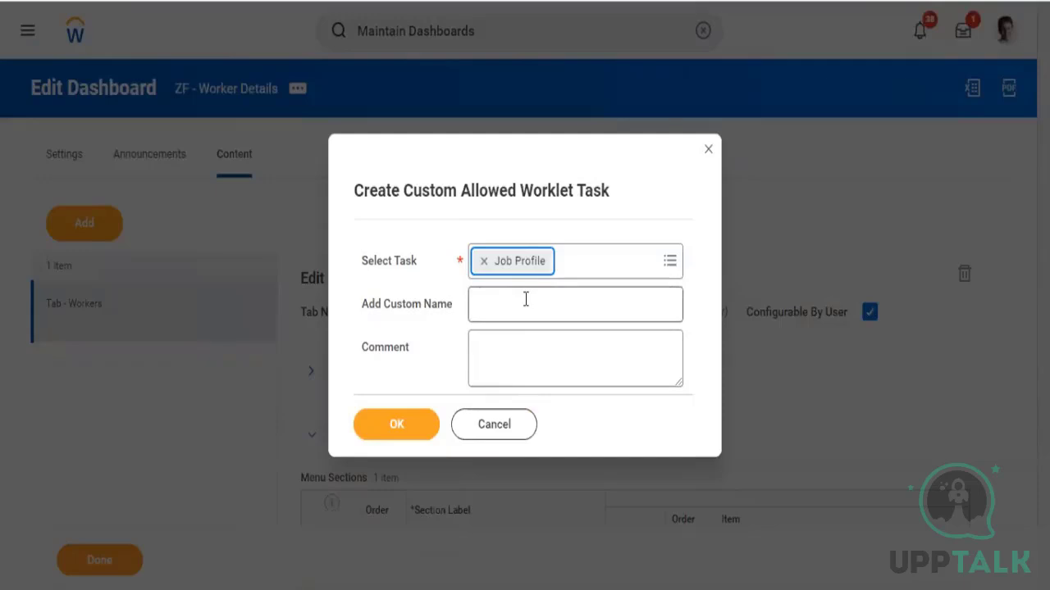
{"action": "left_click", "coordinate": [525, 299]}
{"action": "left_click", "coordinate": [497, 351]}
{"action": "left_click", "coordinate": [397, 423]}
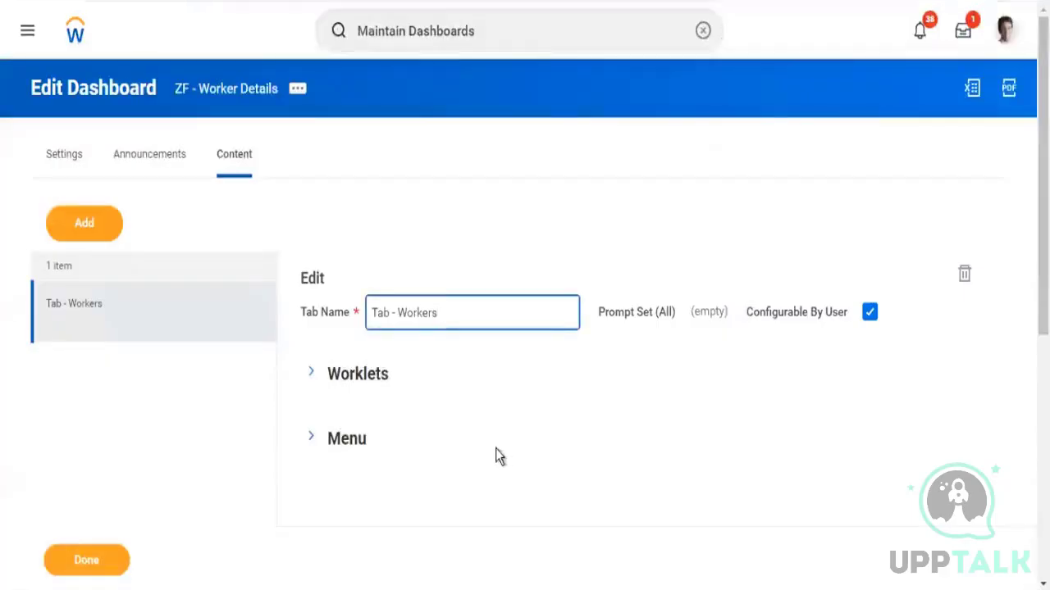
Rename the menu section label to "job details"
{"action": "left_click", "coordinate": [312, 439]}
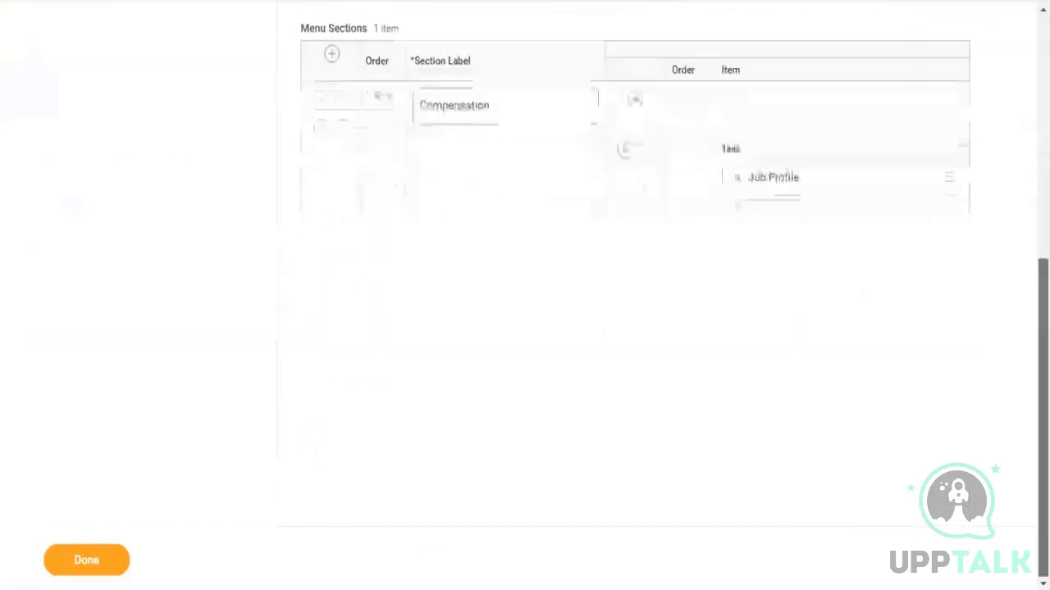
{"action": "double_click", "coordinate": [519, 104]}
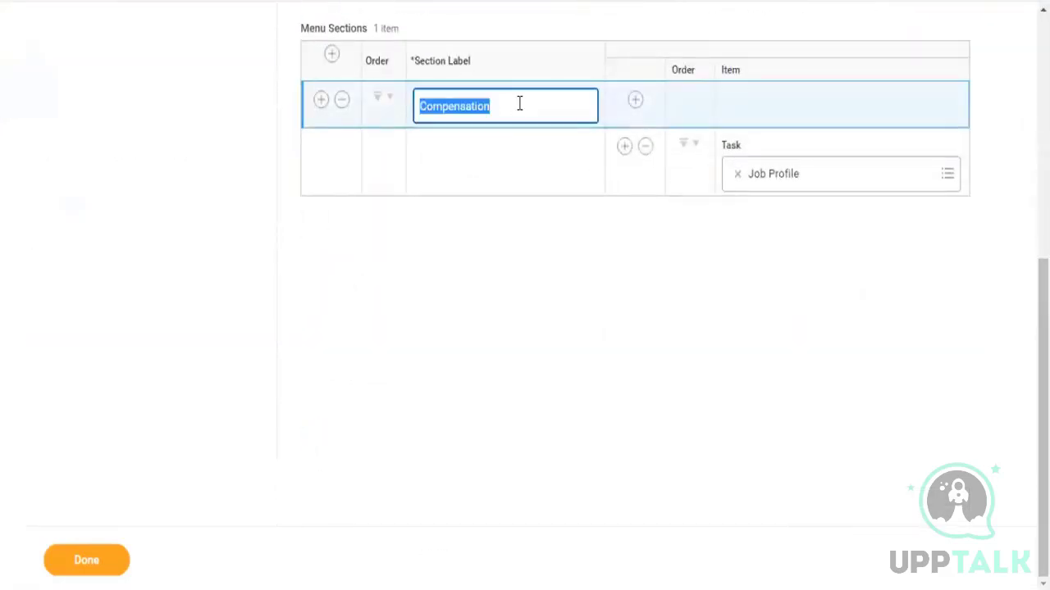
{"action": "type", "text": "job details"}
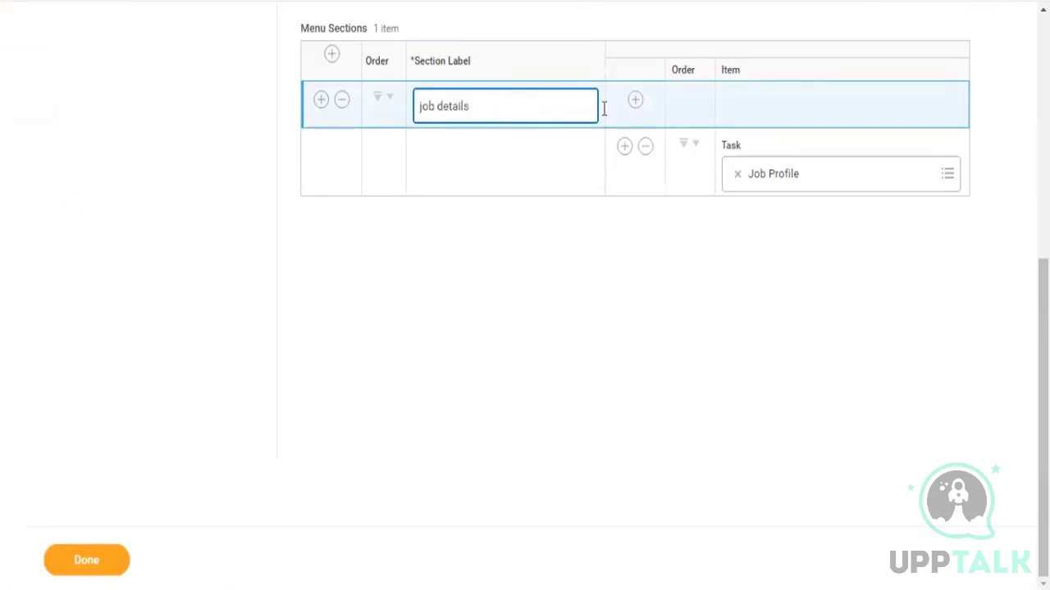
Add a second menu item with a custom allowed worklet task for Create Job Profile
{"action": "left_click", "coordinate": [624, 148]}
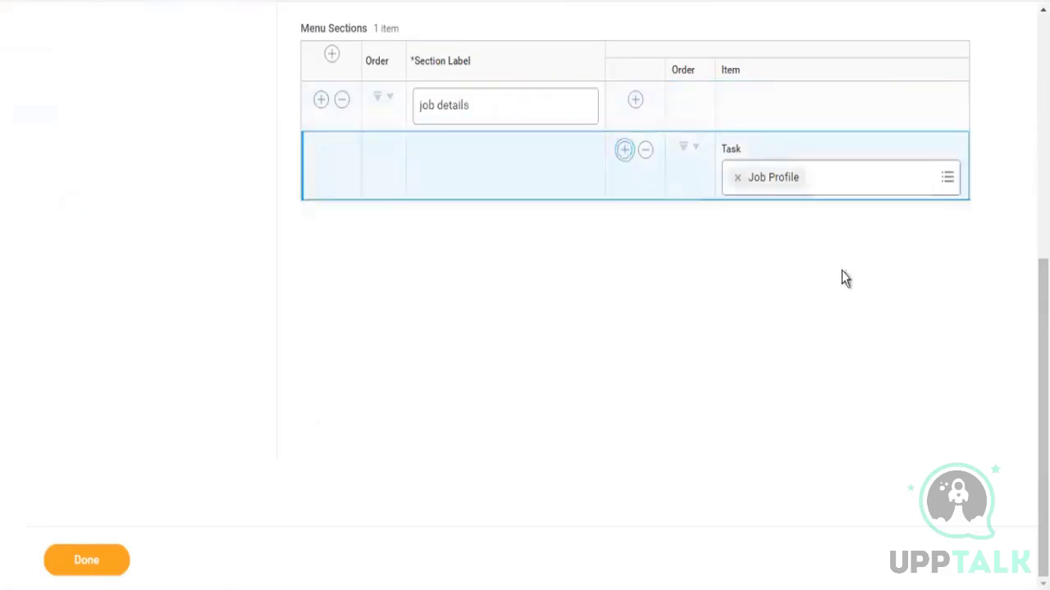
{"action": "left_click", "coordinate": [753, 244]}
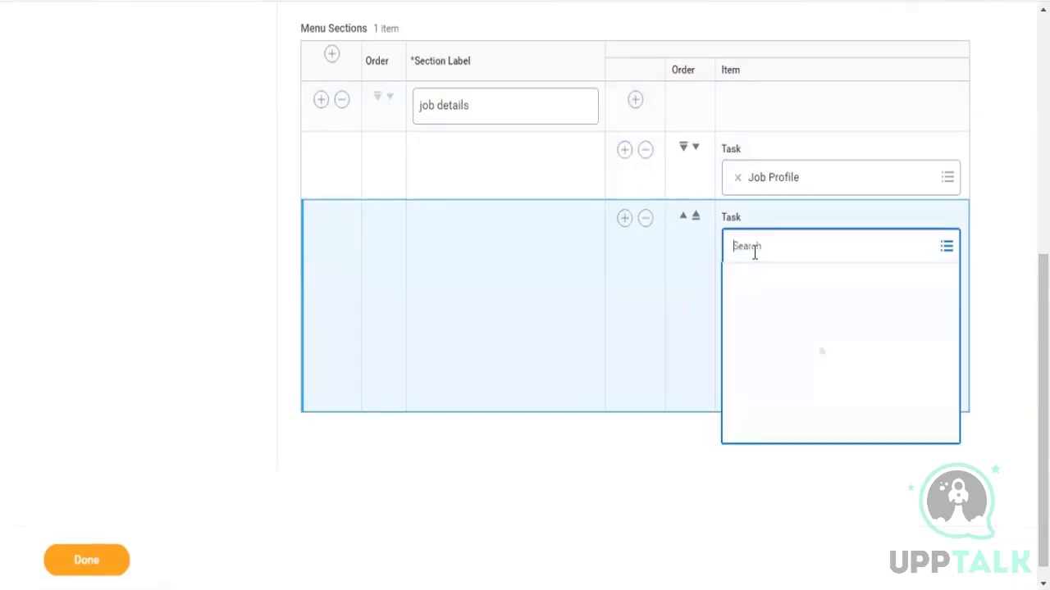
{"action": "left_click", "coordinate": [770, 303]}
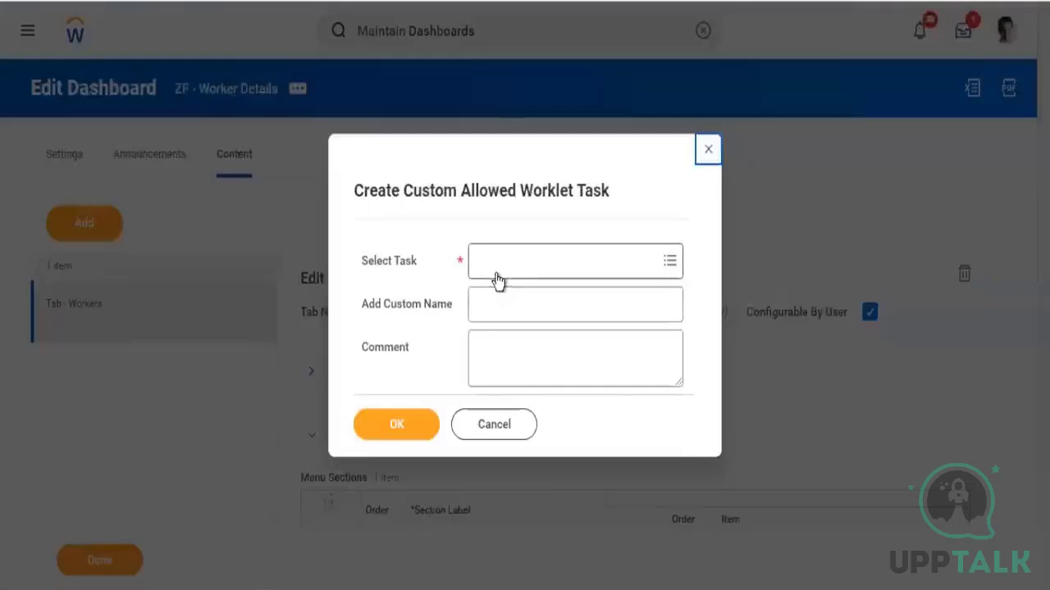
{"action": "left_click", "coordinate": [496, 272]}
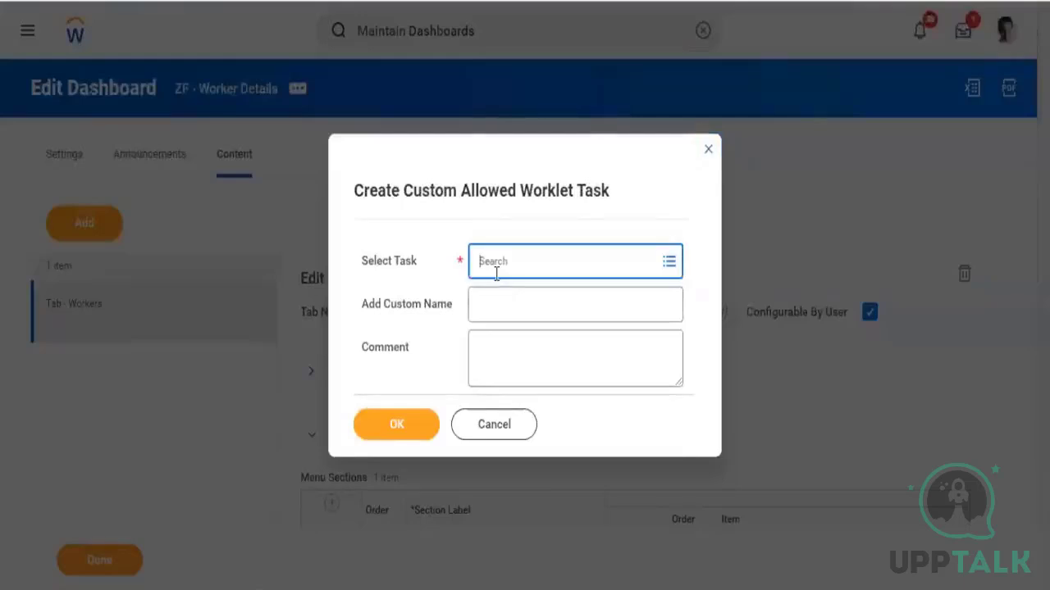
{"action": "type", "text": "cre job"}
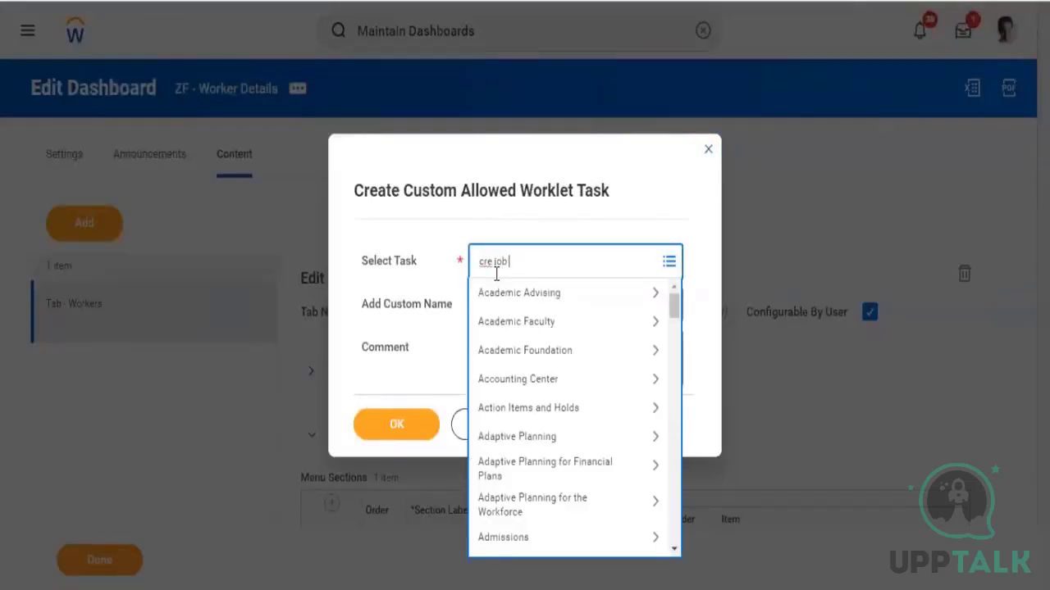
{"action": "type", "text": " pro"}
{"action": "key", "text": "Return"}
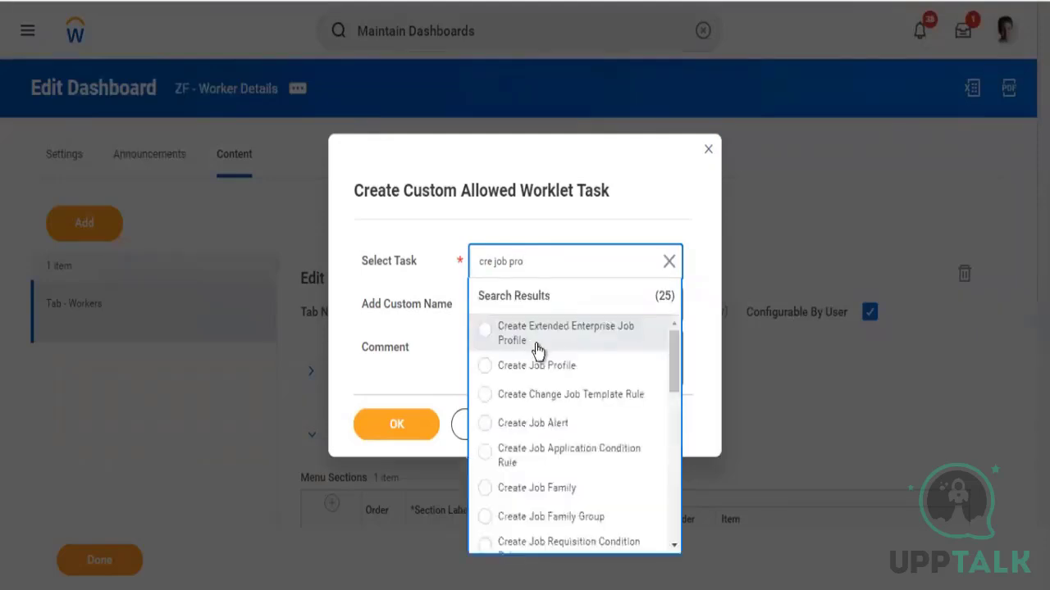
{"action": "left_click", "coordinate": [513, 382]}
{"action": "left_click", "coordinate": [403, 432]}
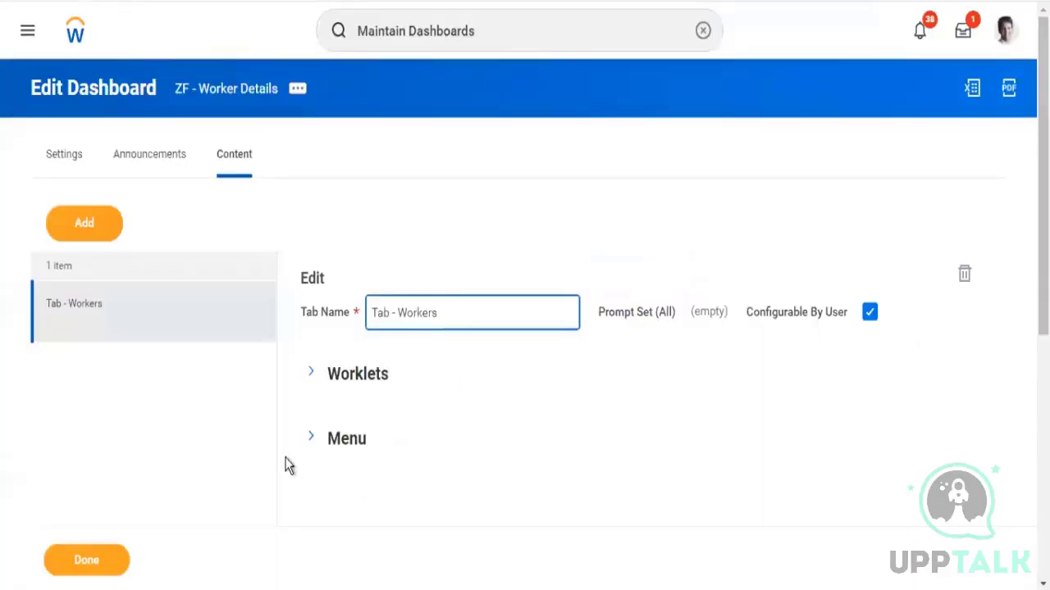
Add a second menu section to the Workers tab labelled "Audit"
{"action": "left_click", "coordinate": [311, 437]}
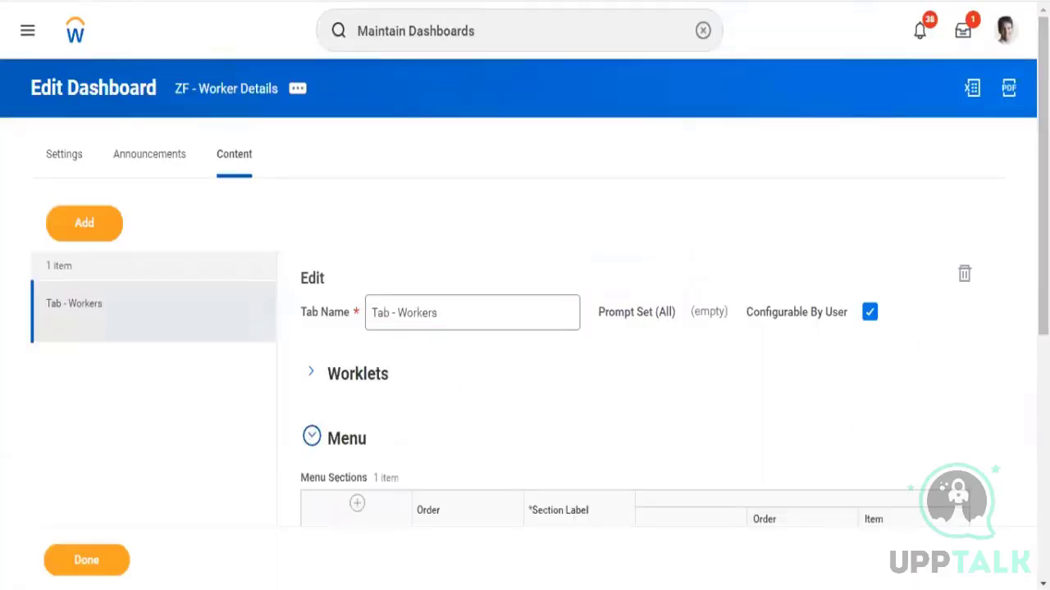
{"action": "scroll", "coordinate": [458, 216], "scroll_direction": "down", "scroll_amount": 5}
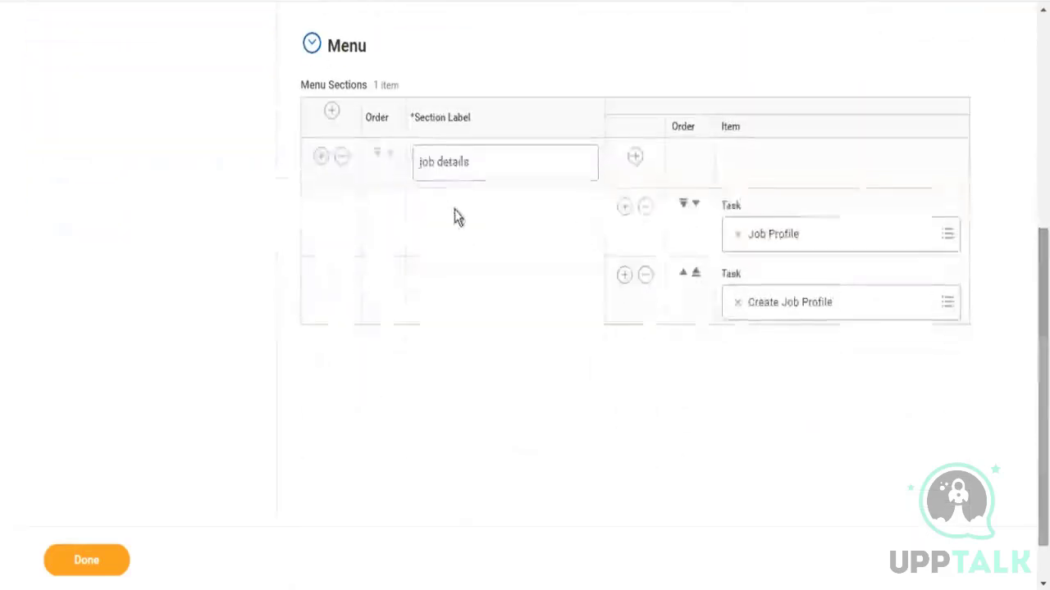
{"action": "left_click", "coordinate": [321, 155]}
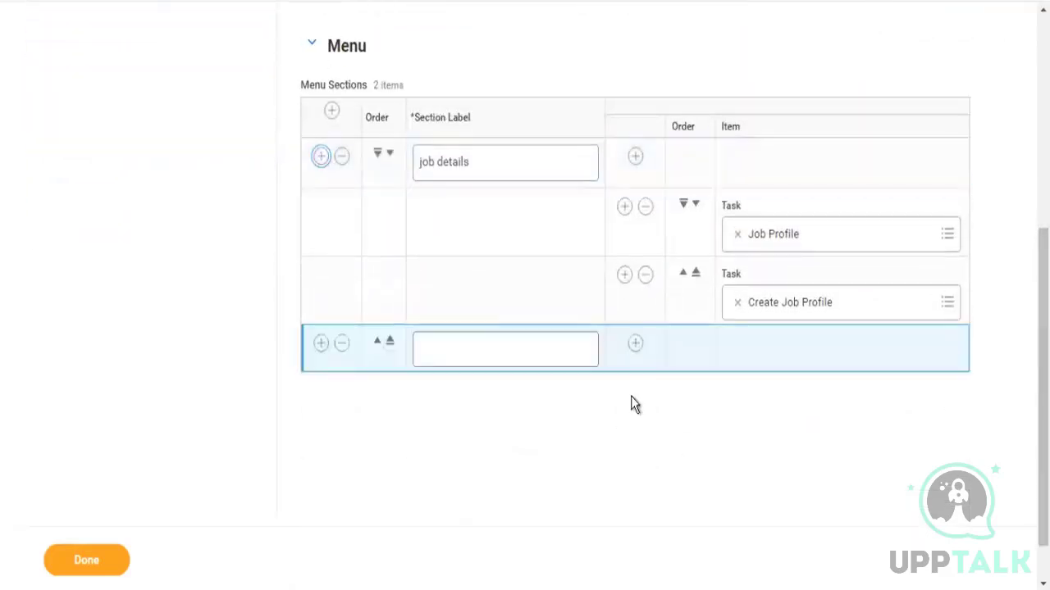
{"action": "left_click", "coordinate": [476, 353]}
{"action": "type", "text": "Vomp"}
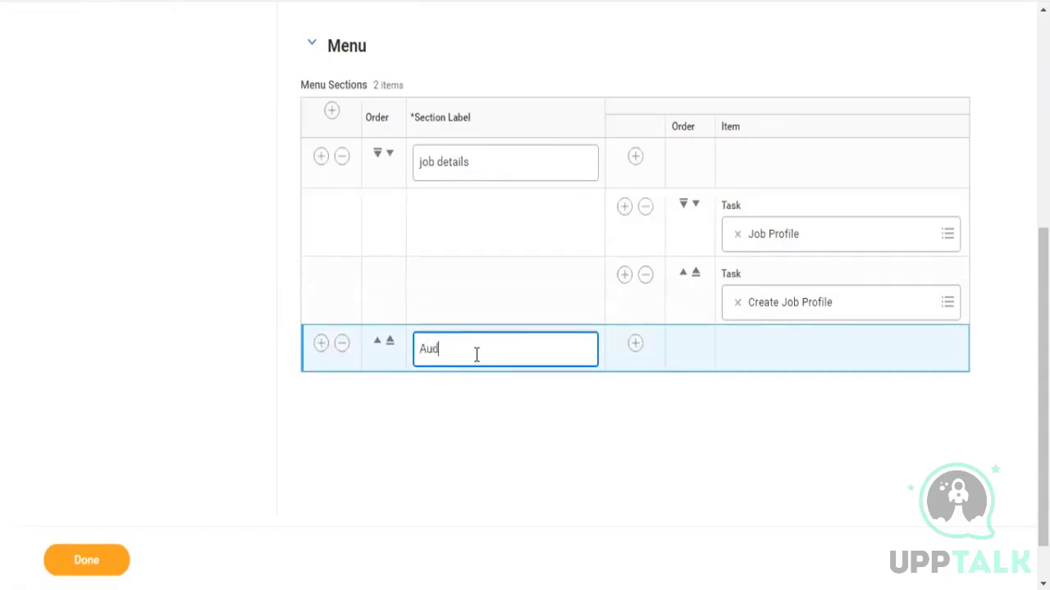
{"action": "type", "text": "Audit"}
Add a menu item under Audit with a custom allowed worklet task for Employee Compensation Audit
{"action": "left_click", "coordinate": [635, 343]}
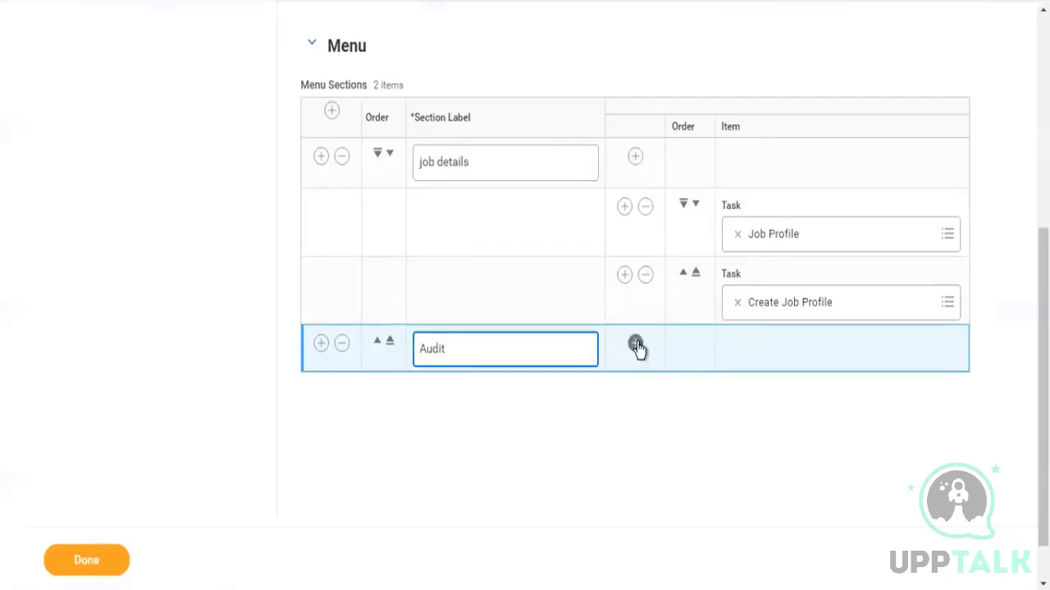
{"action": "left_click", "coordinate": [759, 430]}
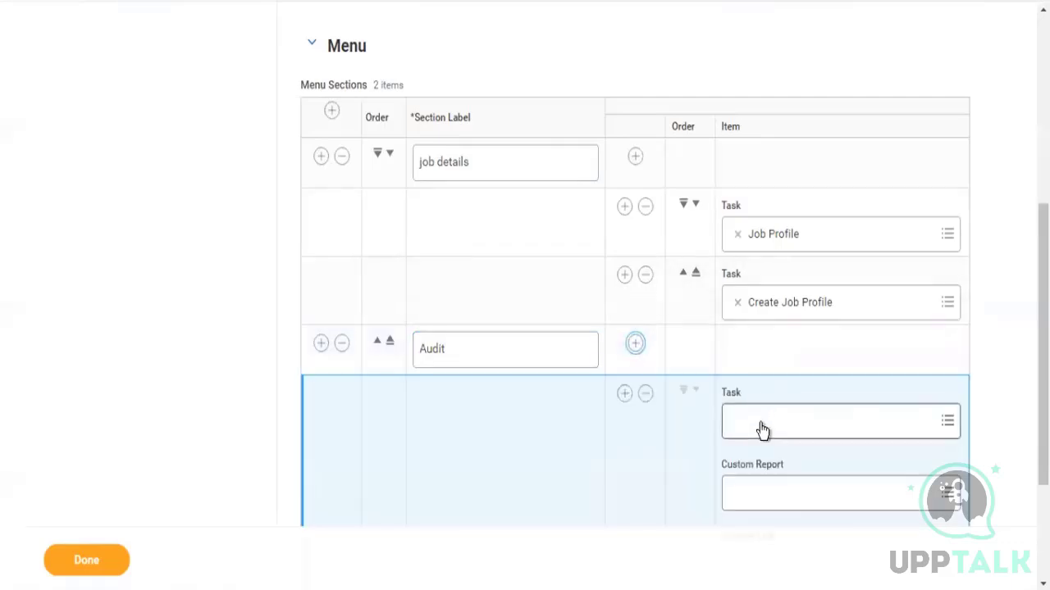
{"action": "scroll", "coordinate": [832, 360], "scroll_direction": "down", "scroll_amount": 2}
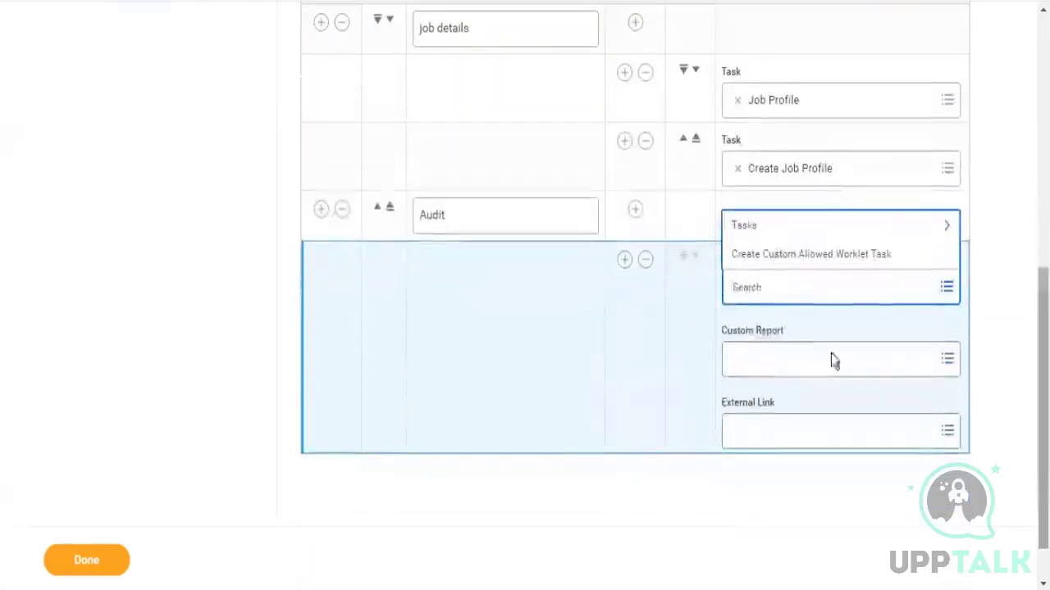
{"action": "left_click", "coordinate": [779, 264]}
{"action": "left_click", "coordinate": [472, 275]}
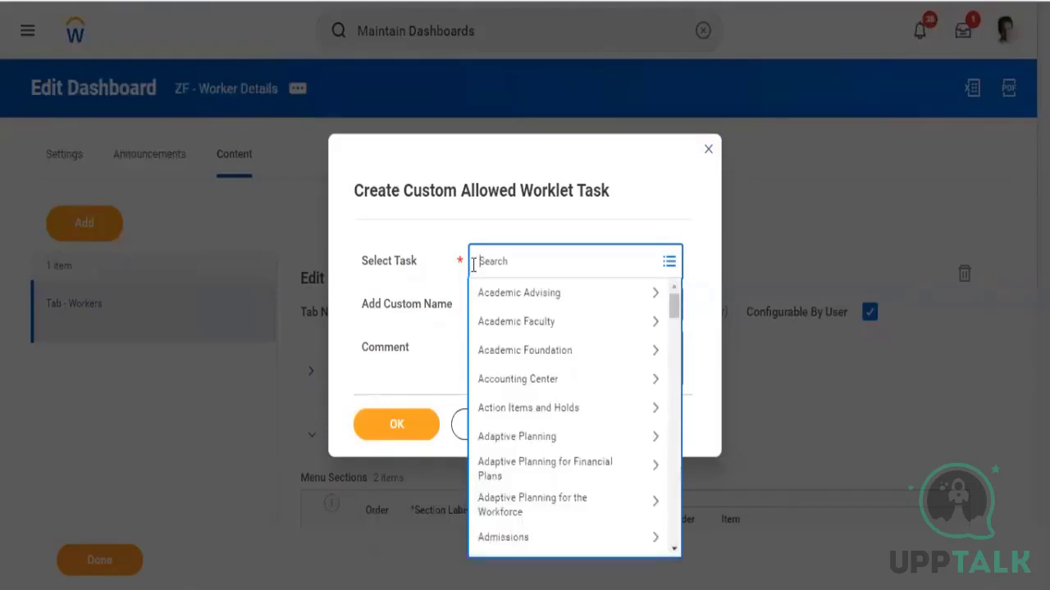
{"action": "type", "text": "comp"}
{"action": "type", "text": "edm"}
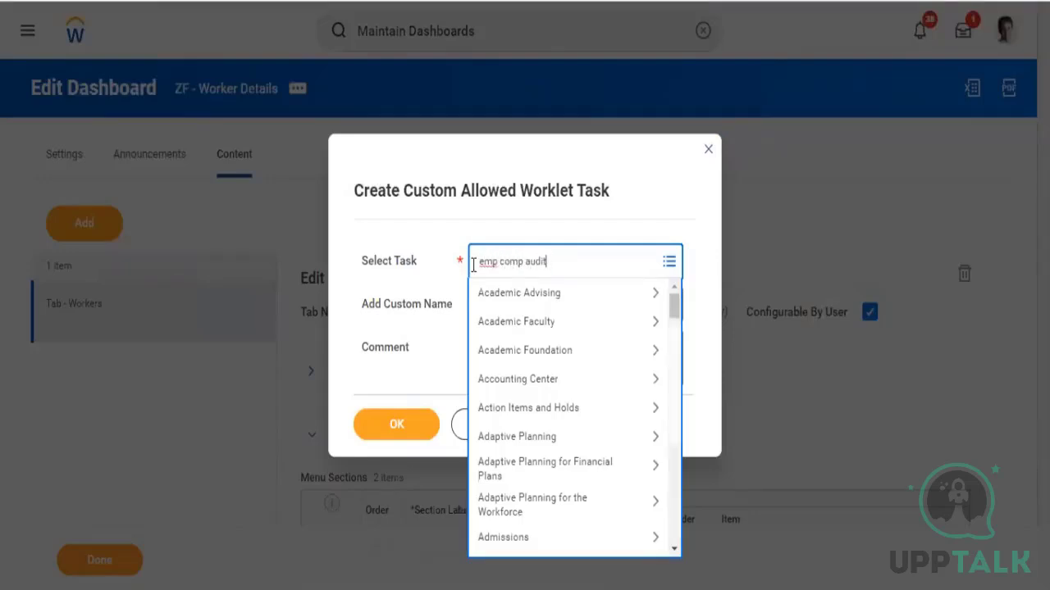
{"action": "key", "text": "Return"}
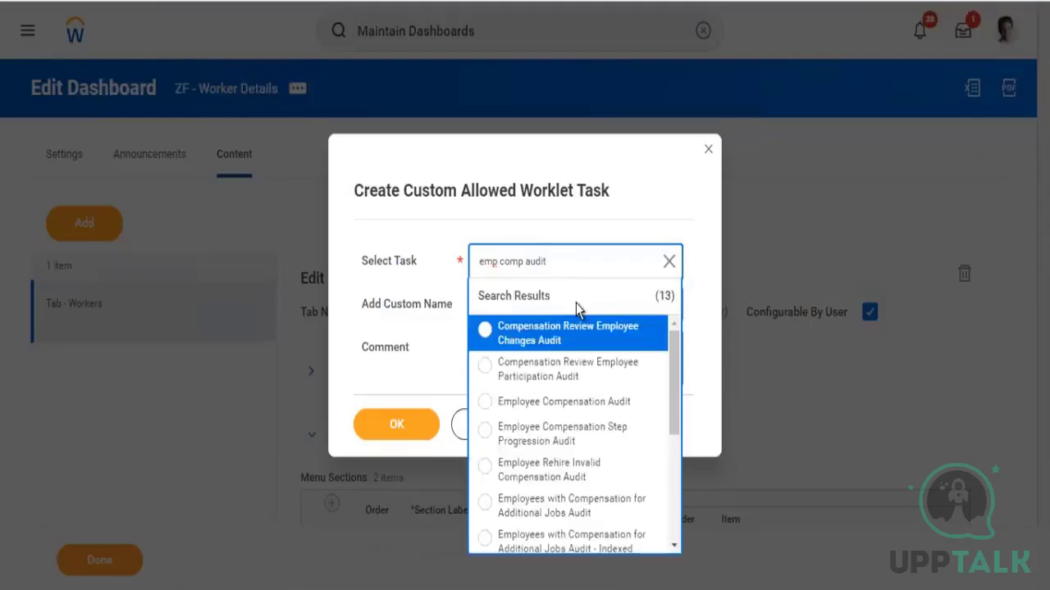
{"action": "left_click", "coordinate": [587, 402]}
{"action": "left_click", "coordinate": [407, 426]}
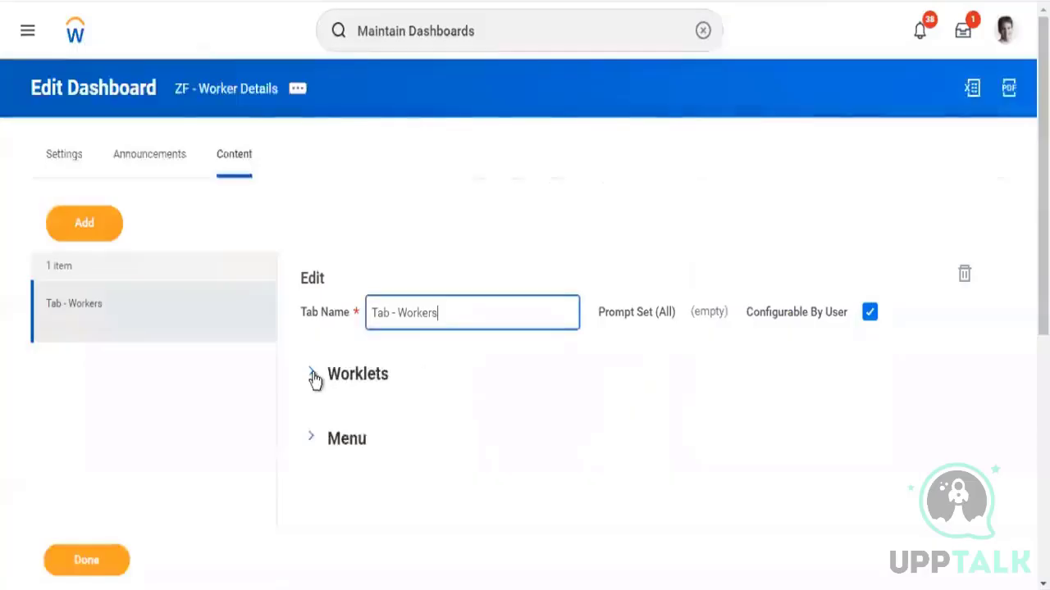
Add a second Audit menu item with a custom allowed worklet task for Custom Report Exception Audit, and finish editing the dashboard
{"action": "left_click", "coordinate": [314, 439]}
{"action": "scroll", "coordinate": [851, 555], "scroll_direction": "down", "scroll_amount": 5}
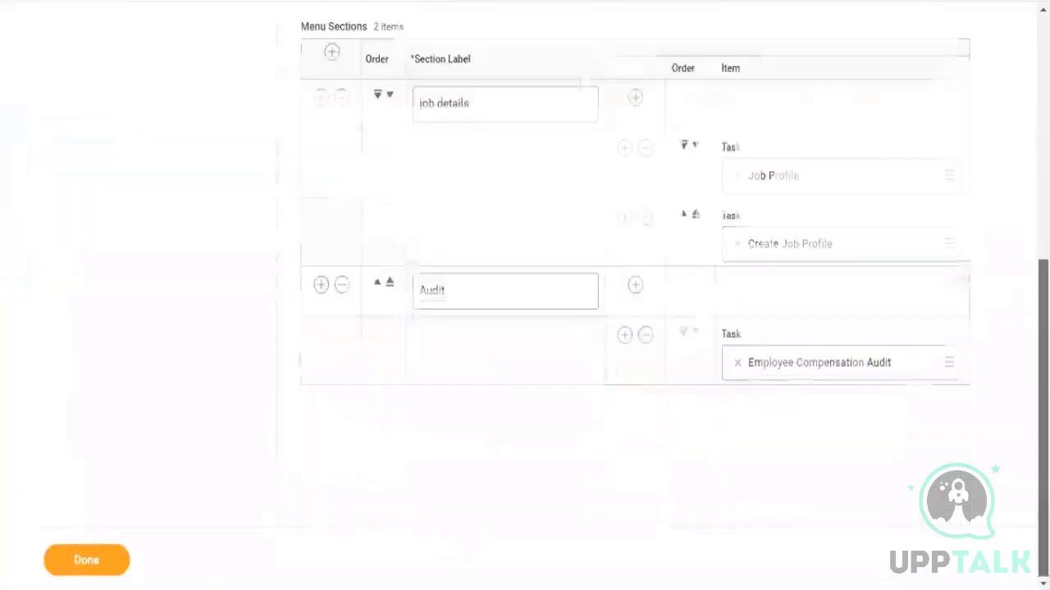
{"action": "left_click", "coordinate": [624, 337]}
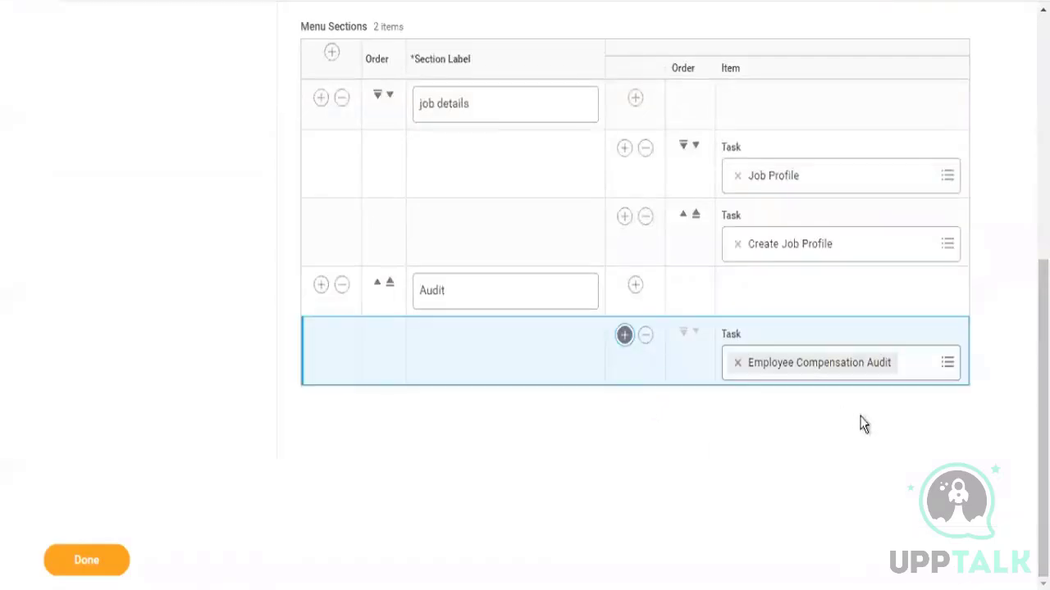
{"action": "left_click", "coordinate": [765, 433]}
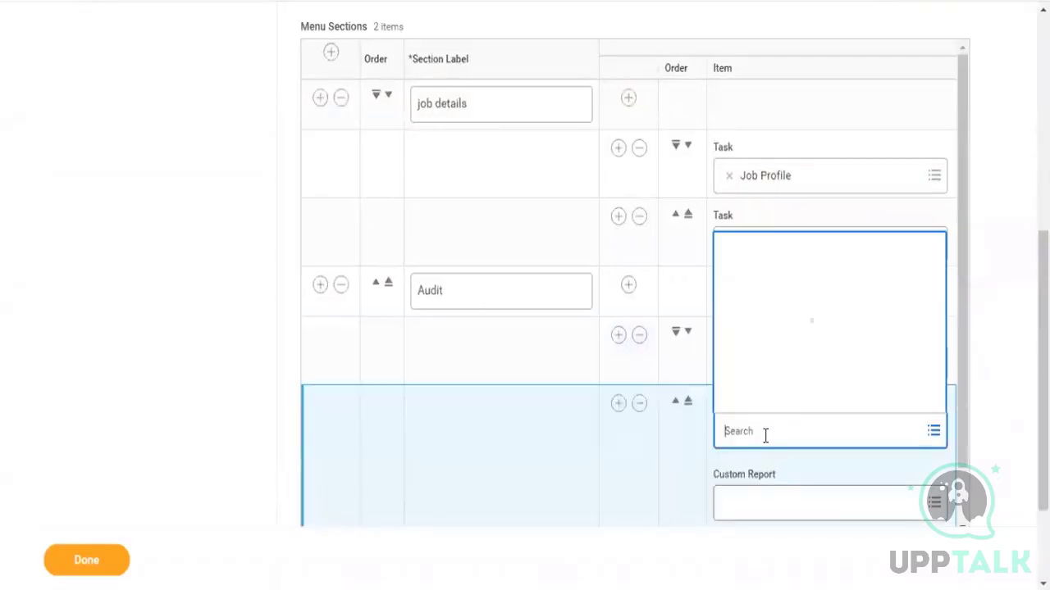
{"action": "type", "text": "custom"}
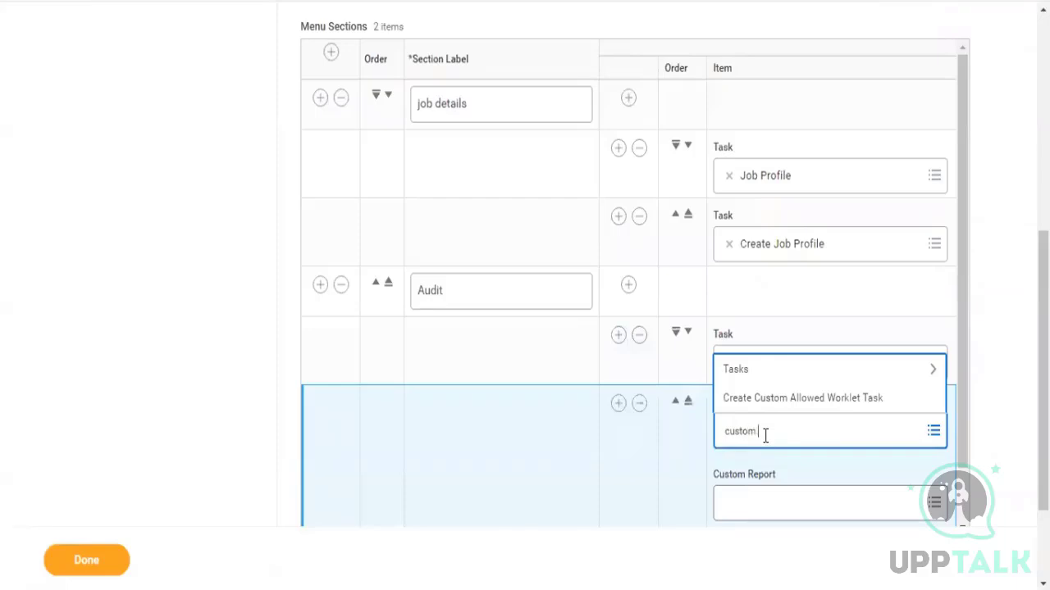
{"action": "left_click", "coordinate": [801, 401]}
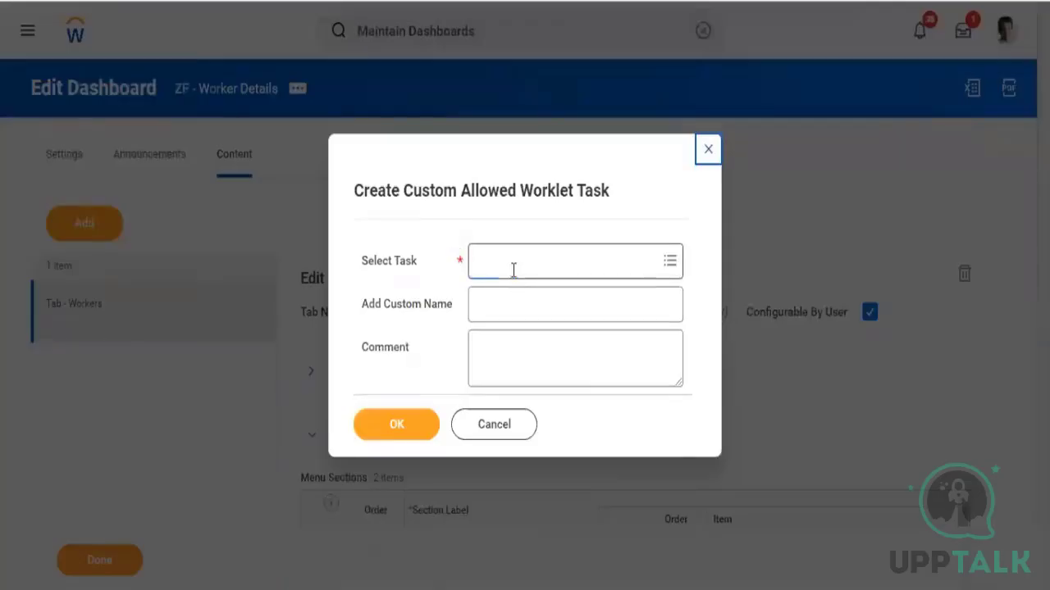
{"action": "left_click", "coordinate": [513, 270]}
{"action": "type", "text": "custom"}
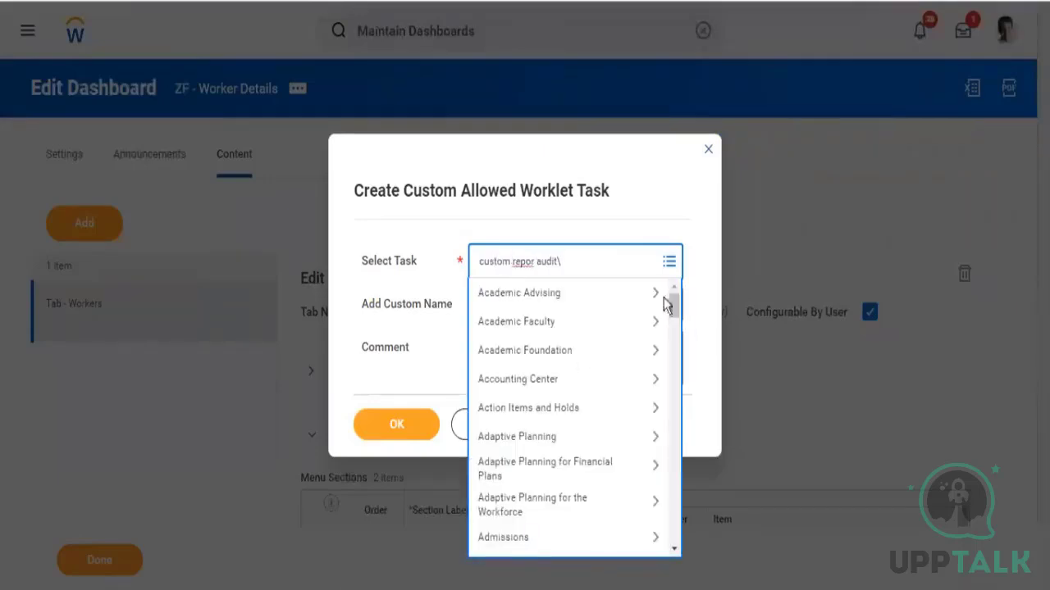
{"action": "type", "text": " repor audit"}
{"action": "key", "text": "Return"}
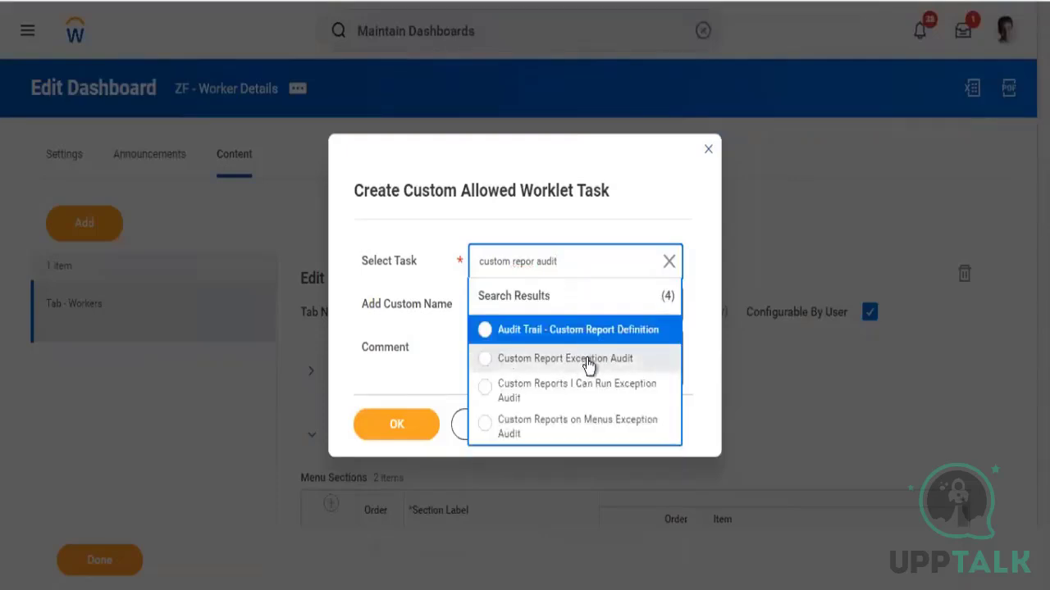
{"action": "left_click", "coordinate": [589, 361]}
{"action": "left_click", "coordinate": [388, 428]}
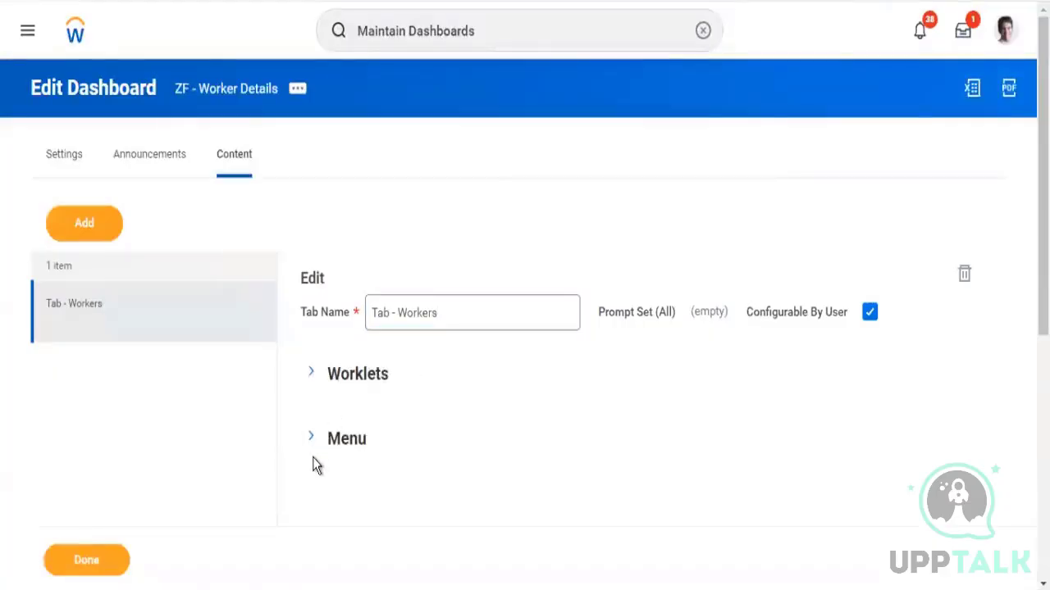
{"action": "left_click", "coordinate": [89, 559]}
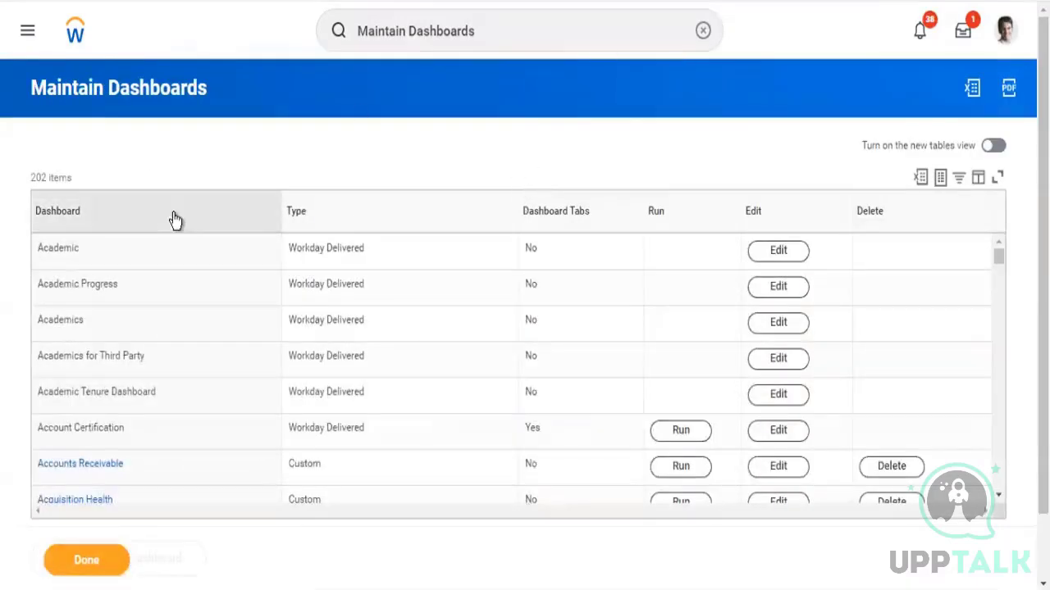
Filter the dashboards list to ZF - Worker Details and run that dashboard
{"action": "left_click", "coordinate": [175, 220]}
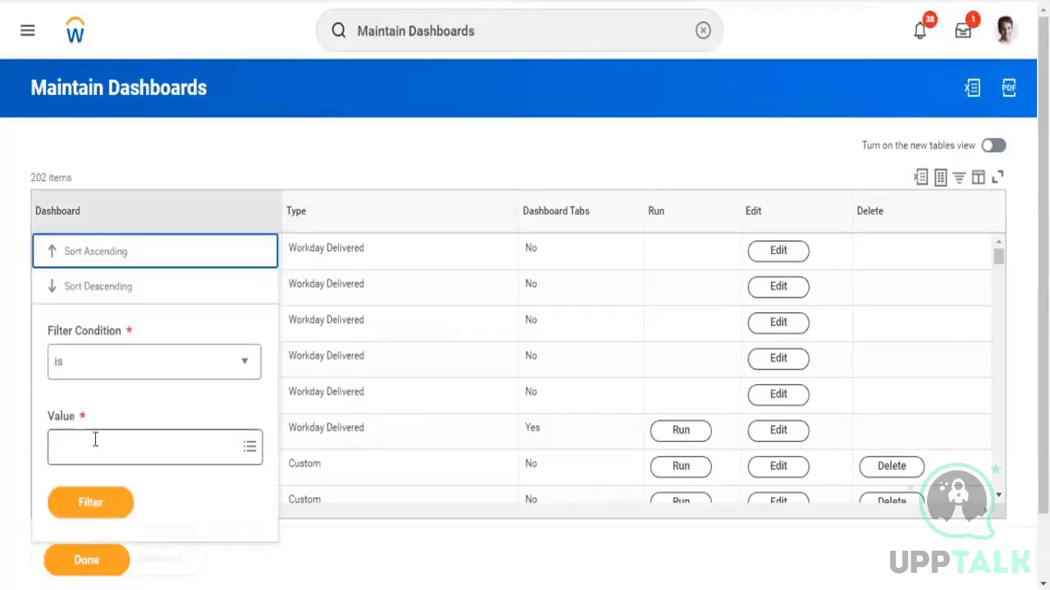
{"action": "left_click", "coordinate": [95, 441]}
{"action": "type", "text": "zf"}
{"action": "key", "text": "Return"}
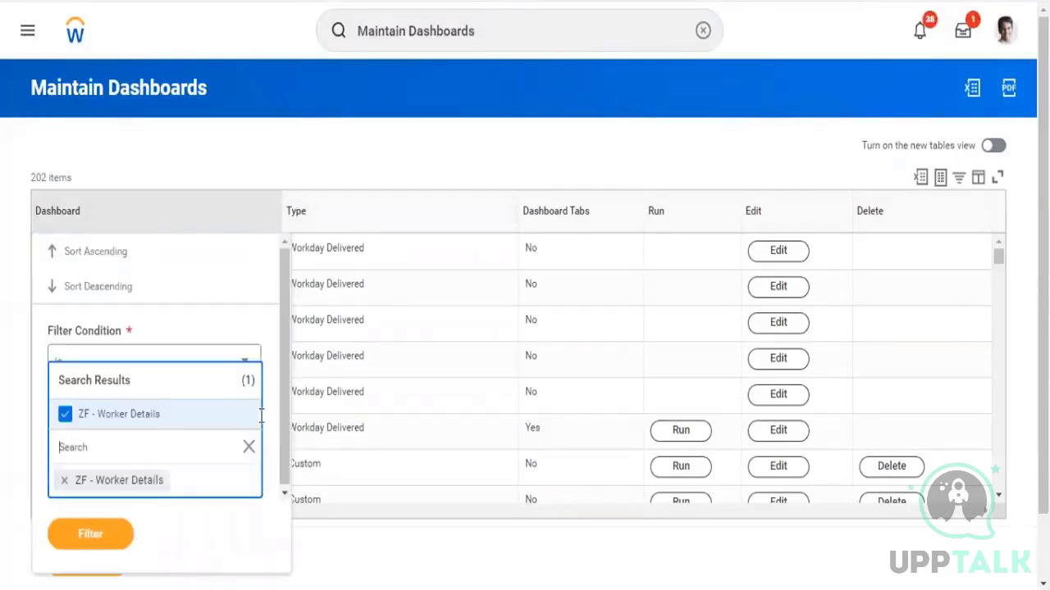
{"action": "left_click", "coordinate": [103, 541]}
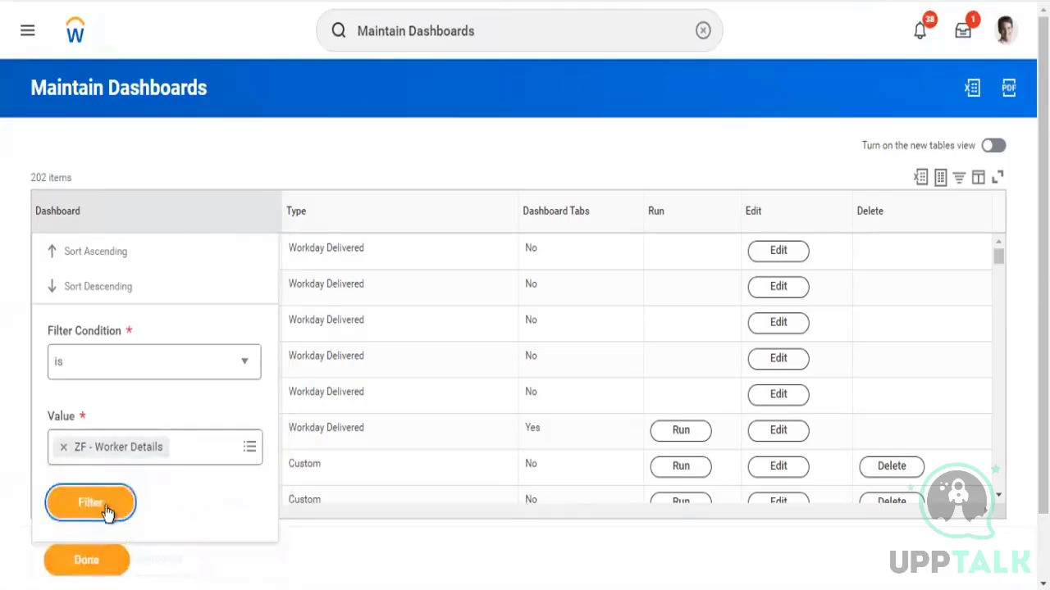
{"action": "left_click", "coordinate": [105, 508]}
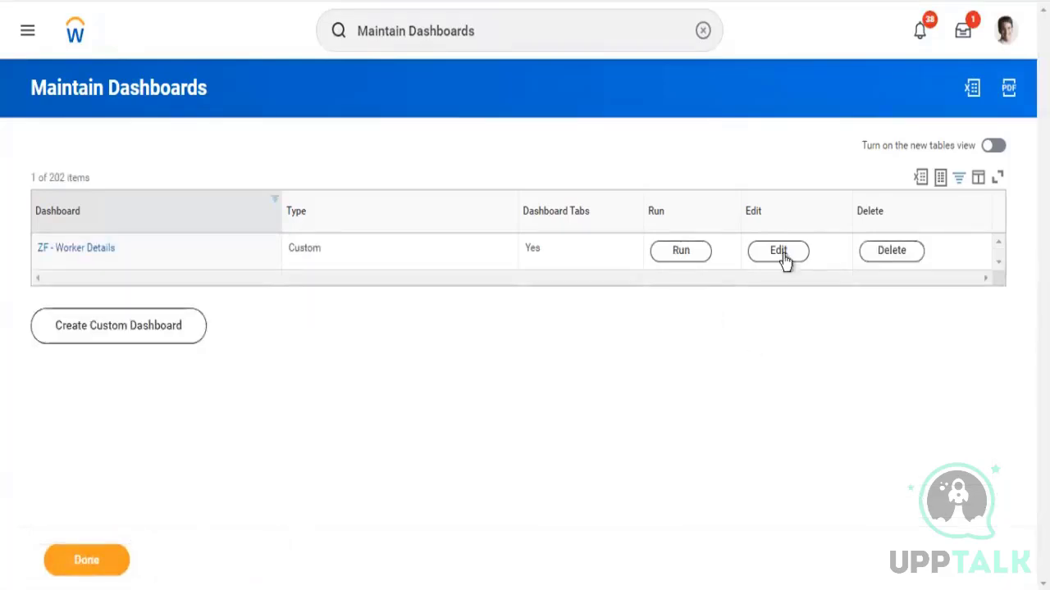
{"action": "left_click", "coordinate": [680, 257]}
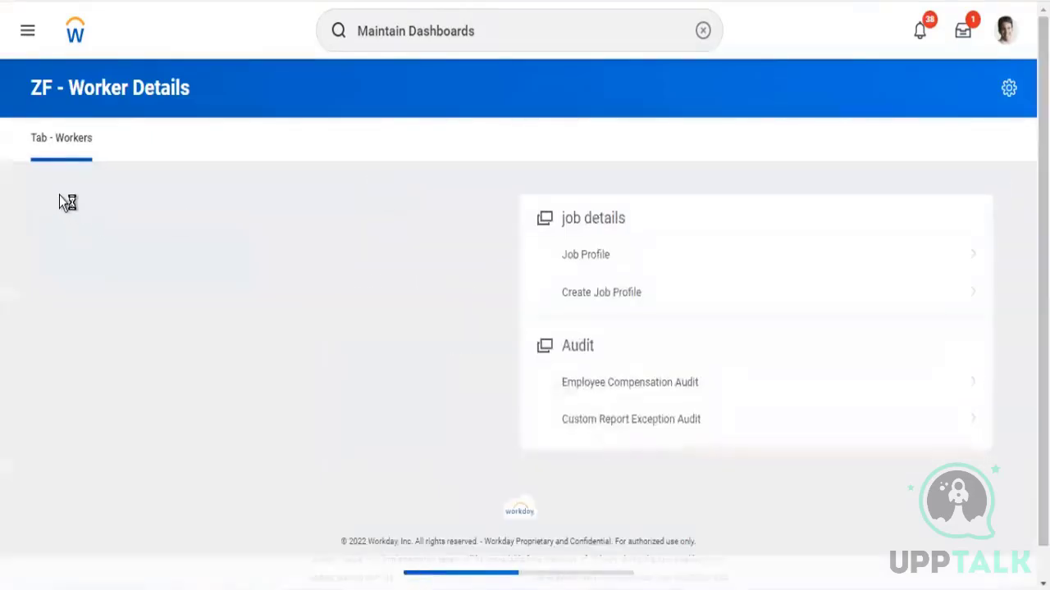
Review the dashboard's Workers by Company worklet and its job details and Audit menu sections
{"action": "left_click_drag", "start_coordinate": [14, 140], "coordinate": [90, 142]}
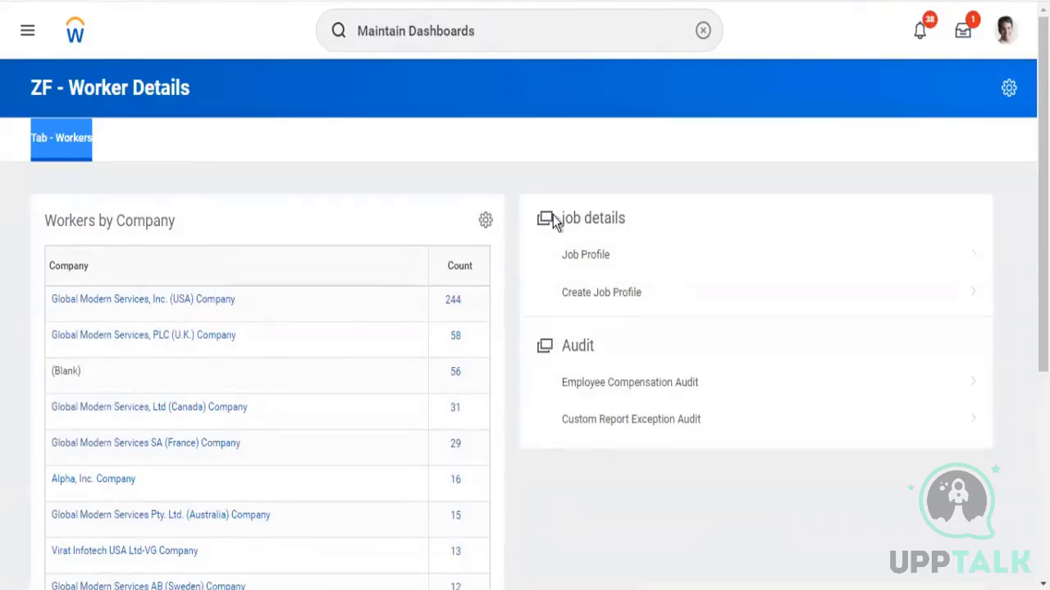
{"action": "left_click_drag", "start_coordinate": [561, 219], "coordinate": [631, 218]}
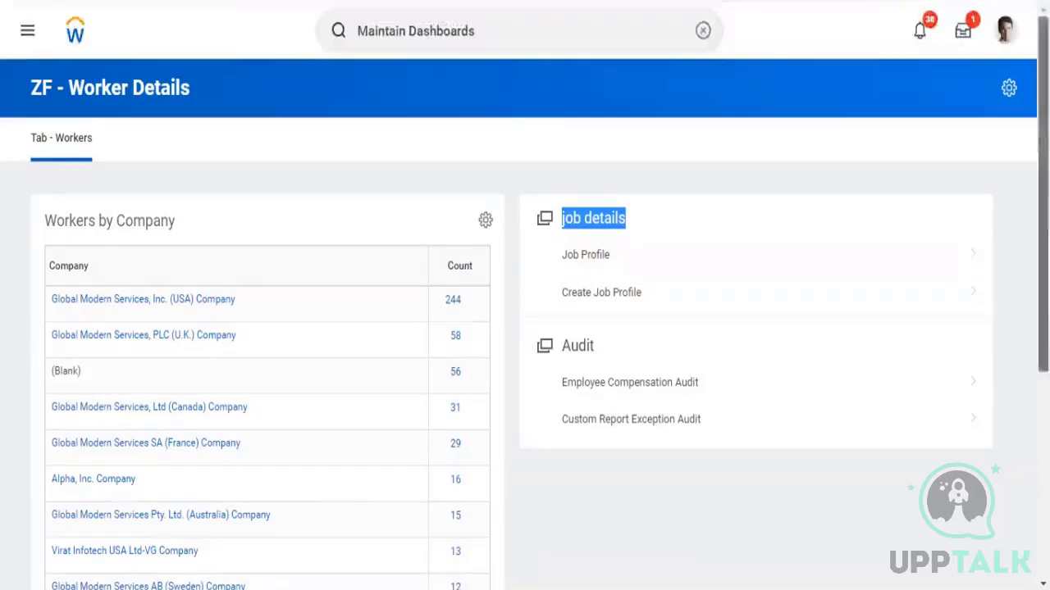
{"action": "scroll", "coordinate": [580, 343], "scroll_direction": "down", "scroll_amount": 3}
{"action": "left_click_drag", "start_coordinate": [1043, 344], "coordinate": [1043, 370]}
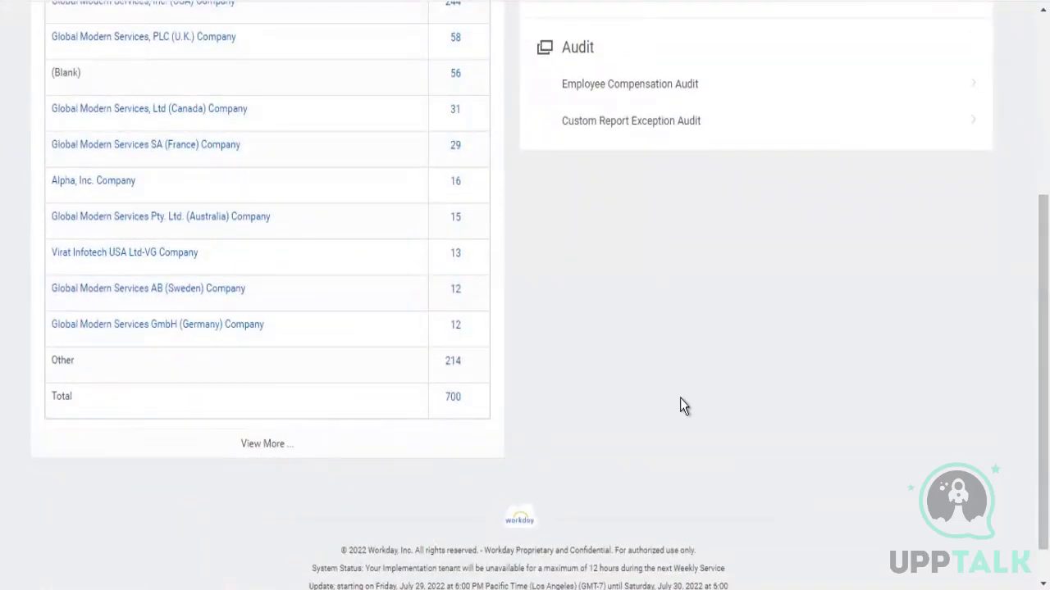
{"action": "scroll", "coordinate": [680, 397], "scroll_direction": "up", "scroll_amount": 1}
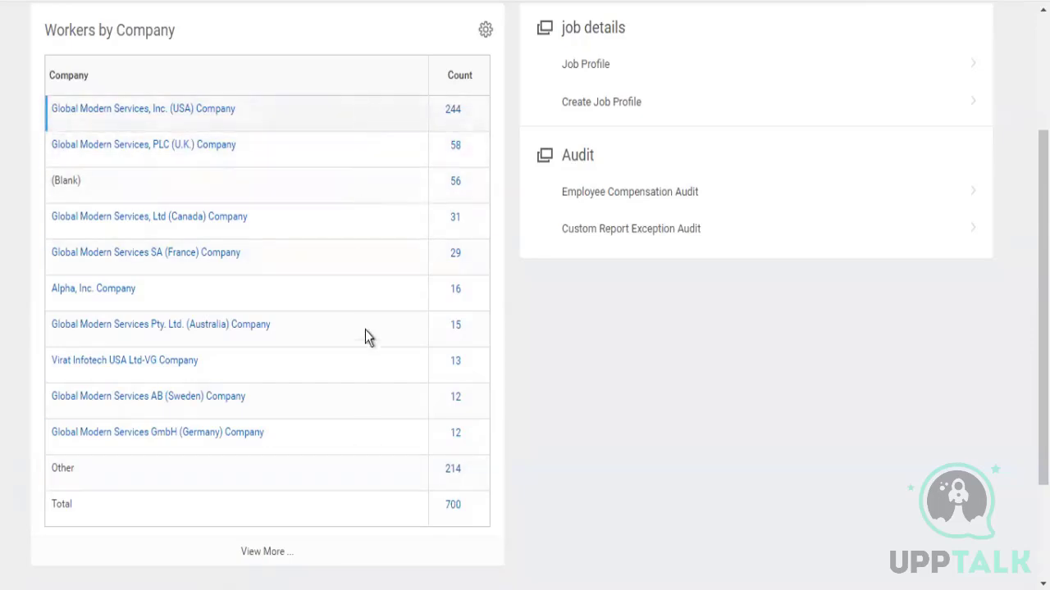
{"action": "double_click", "coordinate": [68, 470]}
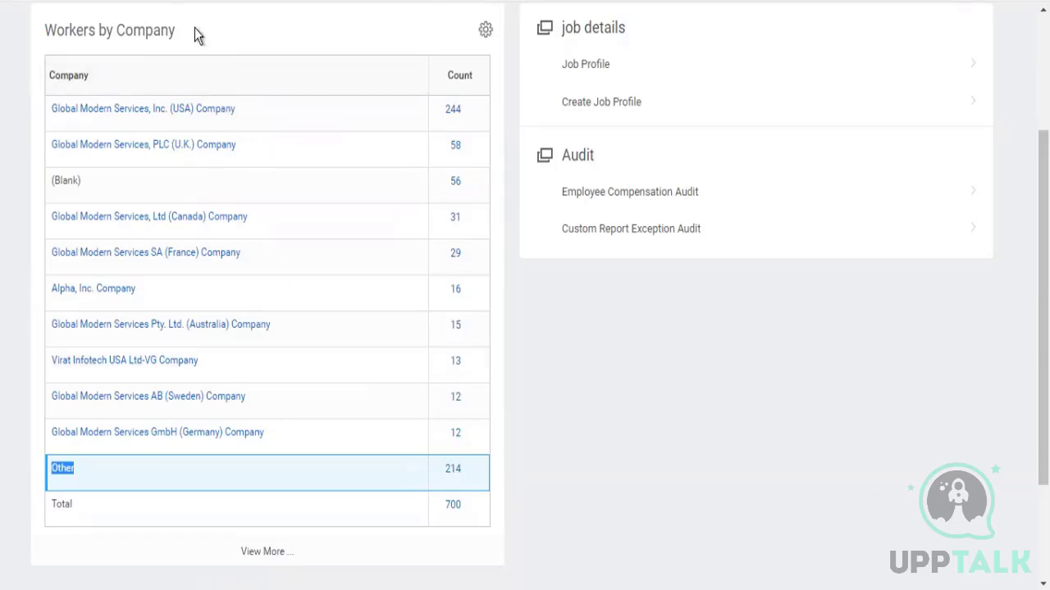
{"action": "left_click_drag", "start_coordinate": [195, 28], "coordinate": [25, 30]}
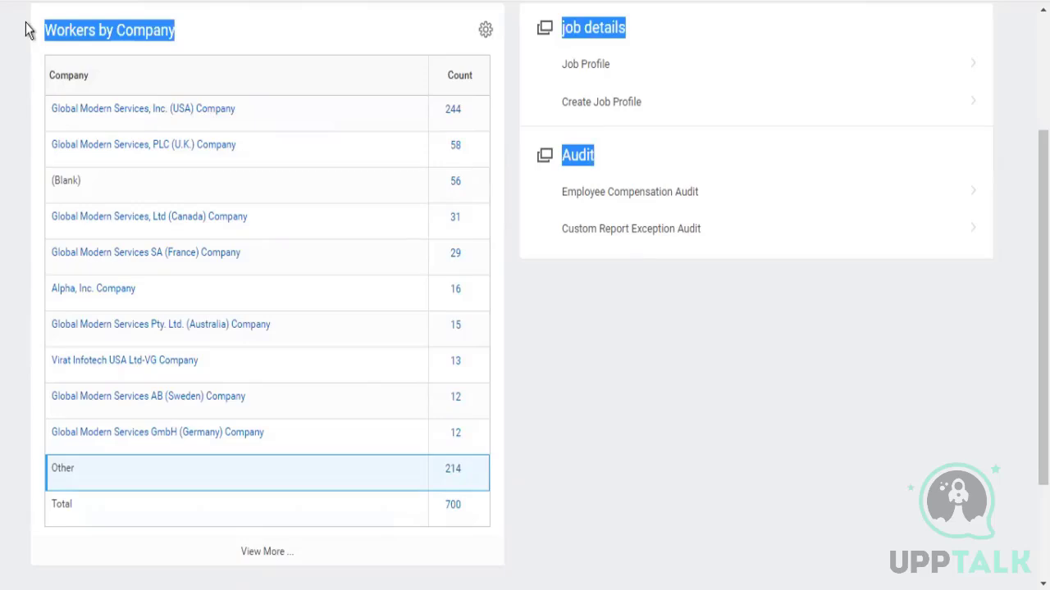
{"action": "left_click", "coordinate": [614, 495]}
{"action": "scroll", "coordinate": [617, 504], "scroll_direction": "up", "scroll_amount": 4}
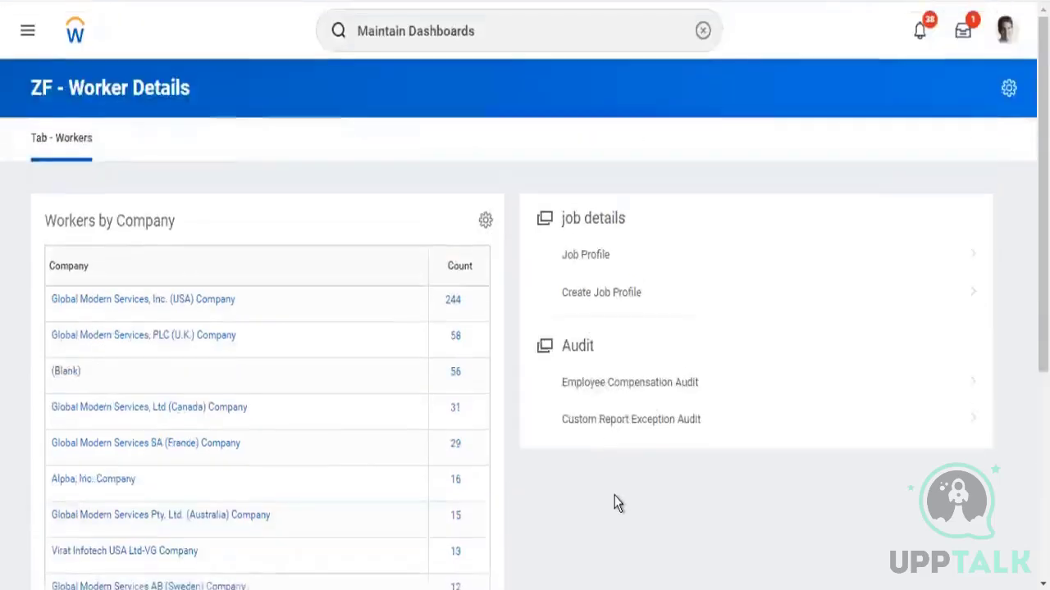
{"action": "scroll", "coordinate": [617, 504], "scroll_direction": "down", "scroll_amount": 1}
{"action": "scroll", "coordinate": [617, 503], "scroll_direction": "down", "scroll_amount": 4}
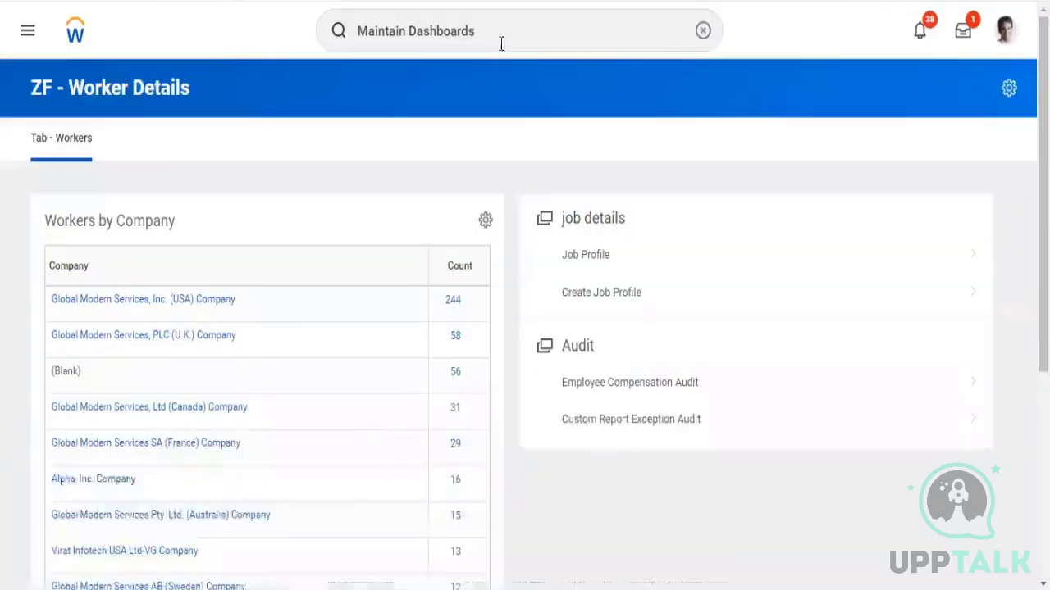
{"action": "left_click", "coordinate": [499, 39]}
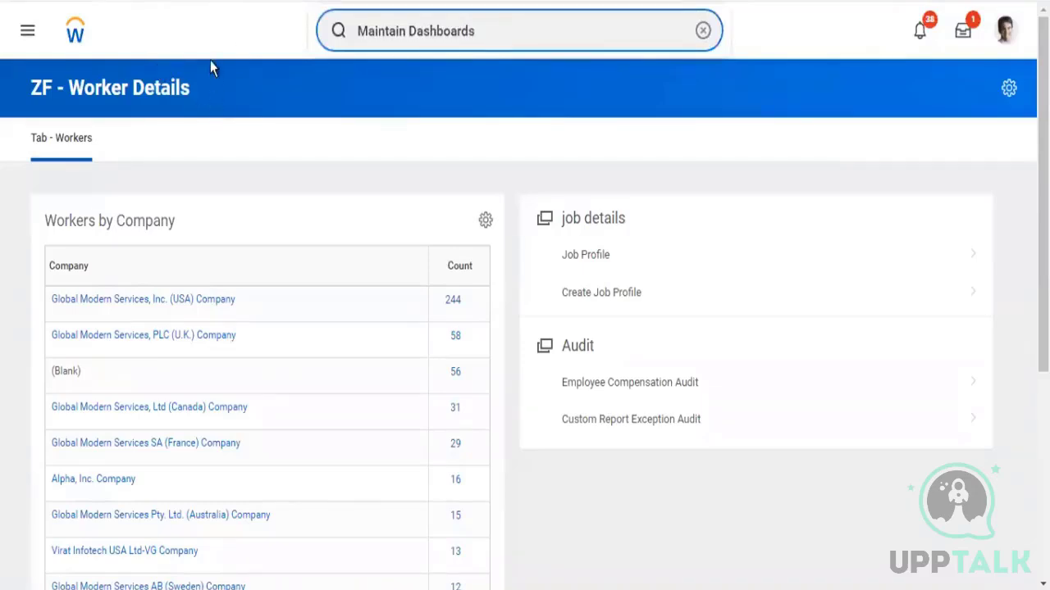
{"action": "left_click_drag", "start_coordinate": [209, 85], "coordinate": [12, 78]}
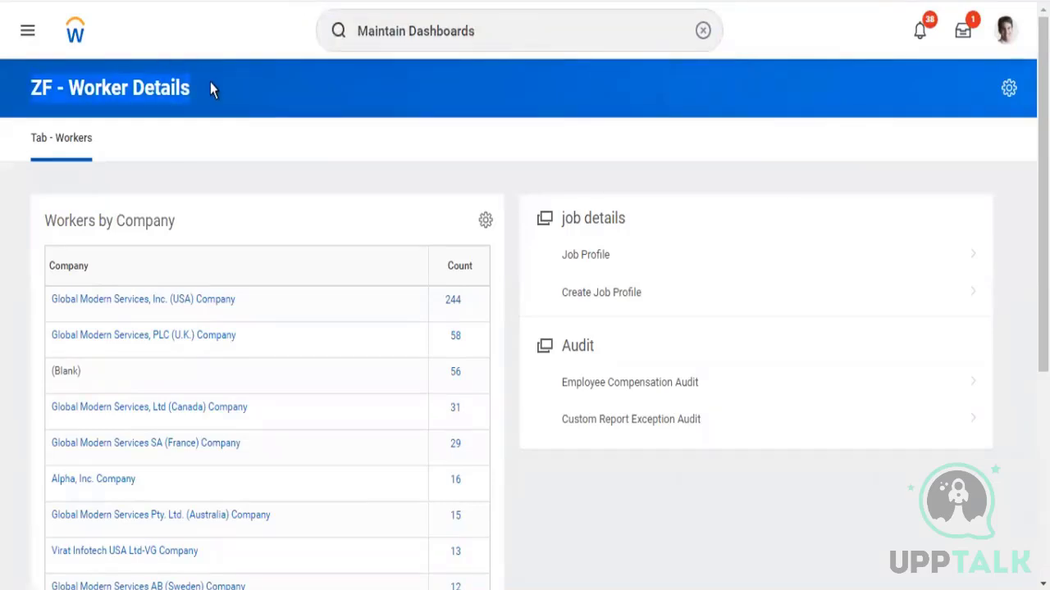
Search for ZF - Worker Details and reopen that dashboard
{"action": "left_click", "coordinate": [492, 36]}
{"action": "key", "text": "BackSpace"}
{"action": "key", "text": "BackSpace"}
{"action": "key", "text": "BackSpace"}
{"action": "key", "text": "BackSpace"}
{"action": "key", "text": "BackSpace"}
{"action": "key", "text": "BackSpace"}
{"action": "key", "text": "BackSpace"}
{"action": "key", "text": "BackSpace"}
{"action": "key", "text": "BackSpace"}
{"action": "key", "text": "BackSpace"}
{"action": "key", "text": "BackSpace"}
{"action": "key", "text": "BackSpace"}
{"action": "key", "text": "BackSpace"}
{"action": "key", "text": "BackSpace"}
{"action": "key", "text": "BackSpace"}
{"action": "key", "text": "BackSpace"}
{"action": "key", "text": "BackSpace"}
{"action": "key", "text": "BackSpace"}
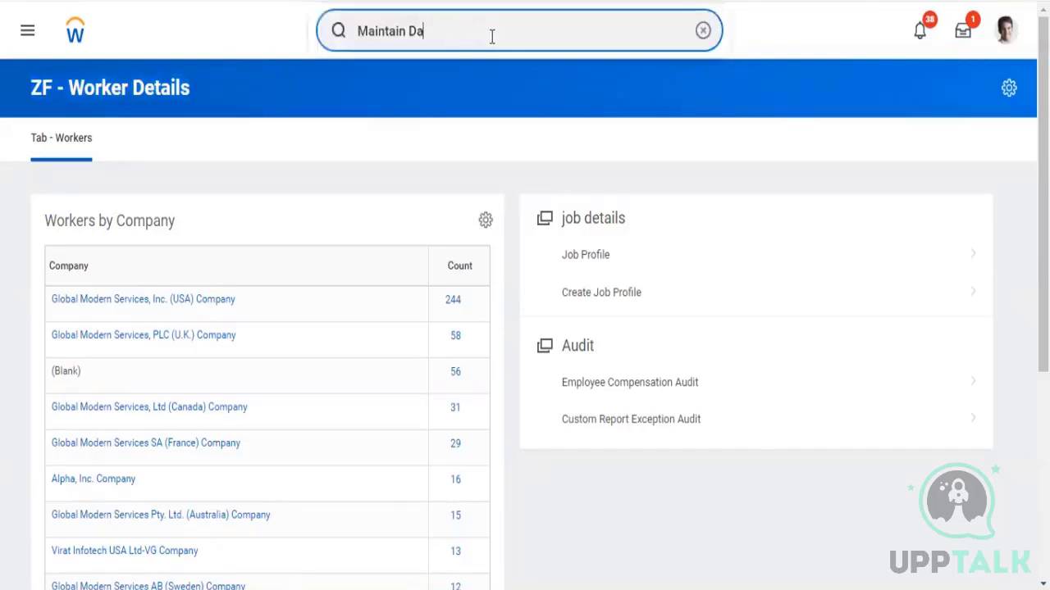
{"action": "type", "text": "zf"}
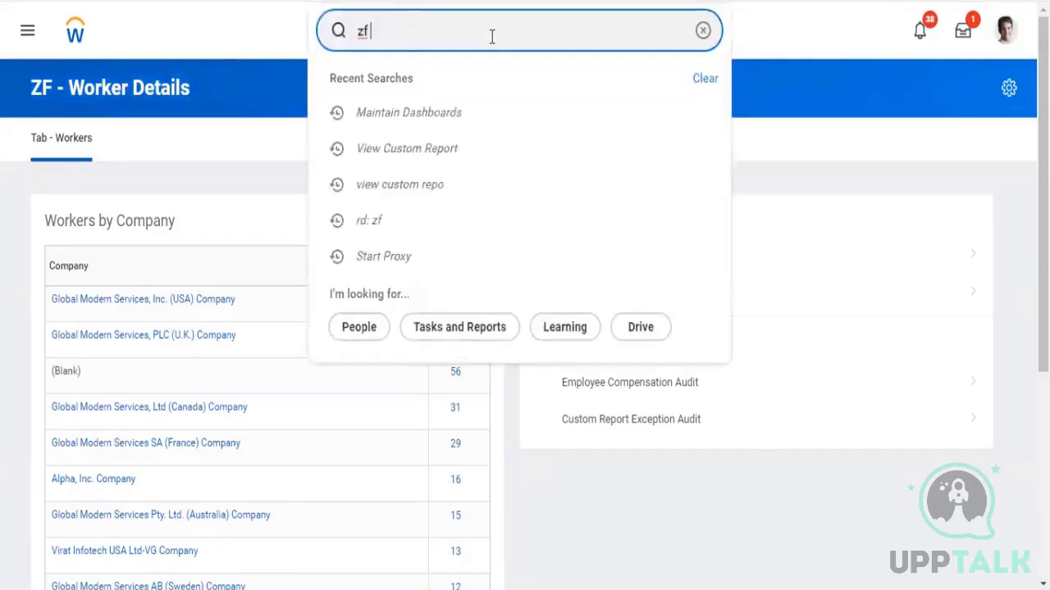
{"action": "type", "text": " - w"}
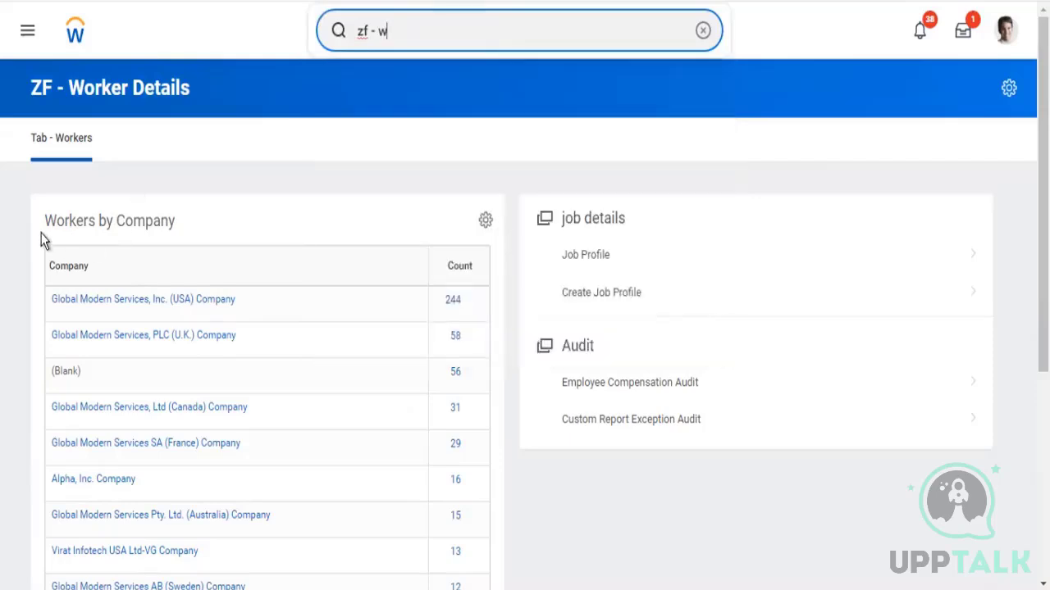
{"action": "left_click_drag", "start_coordinate": [39, 224], "coordinate": [183, 221]}
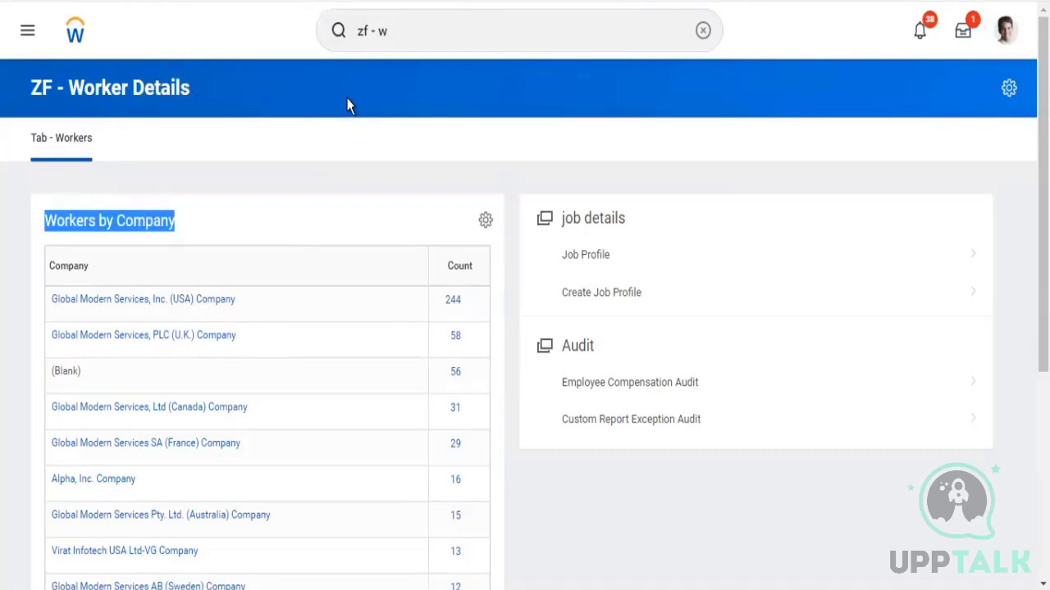
{"action": "left_click", "coordinate": [422, 42]}
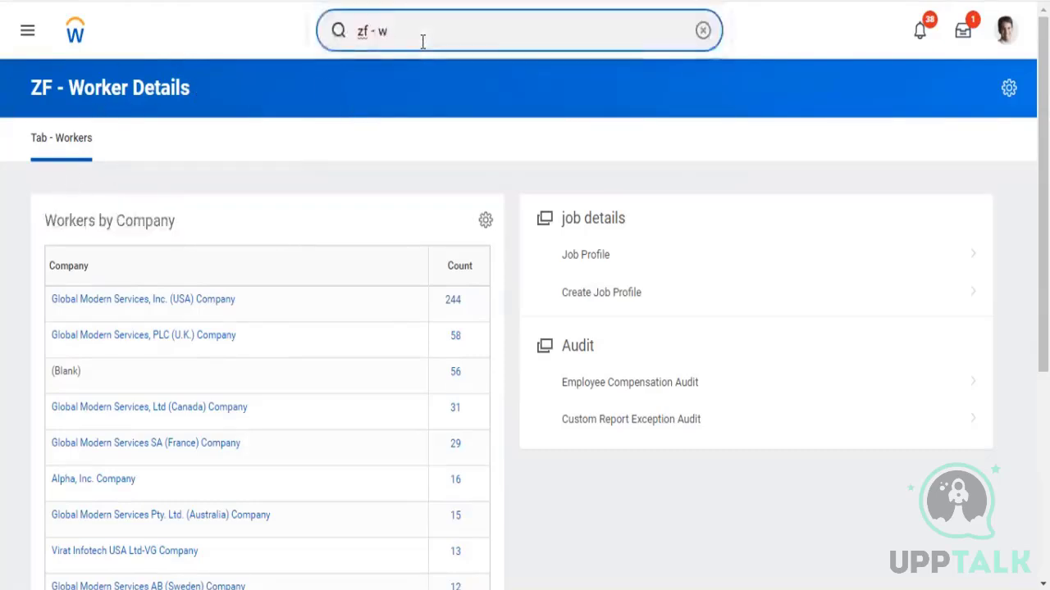
{"action": "type", "text": "orker"}
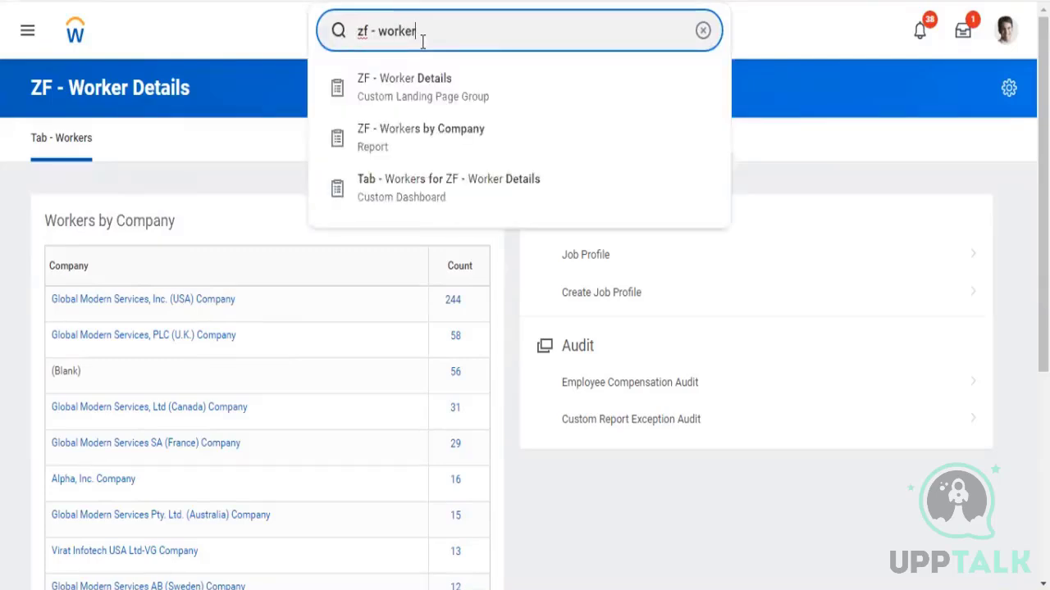
{"action": "left_click", "coordinate": [437, 92]}
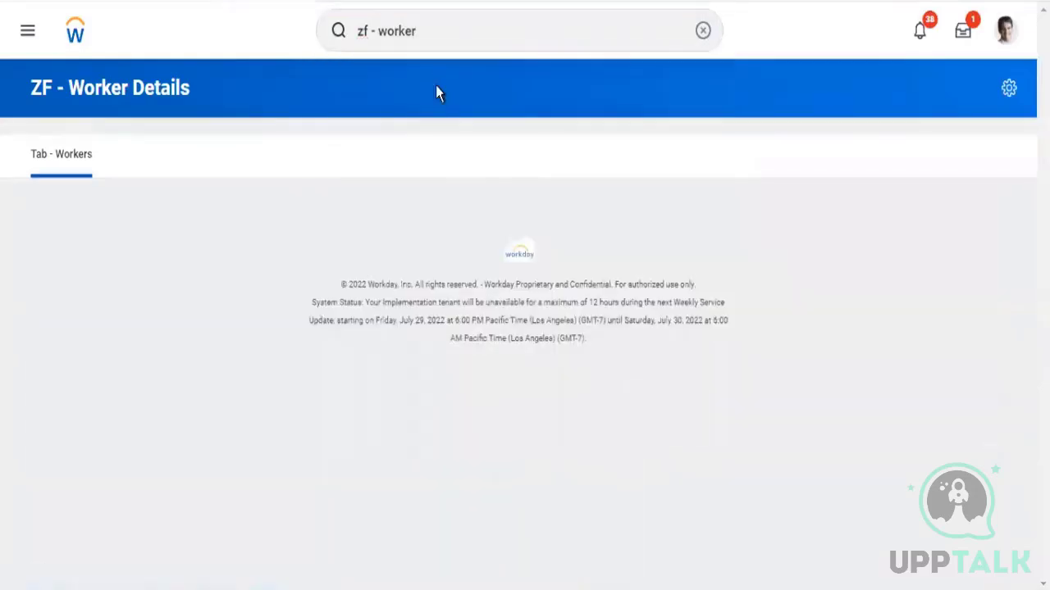
Open Maintain Dashboards and filter the dashboard list to Home
{"action": "left_click", "coordinate": [703, 30]}
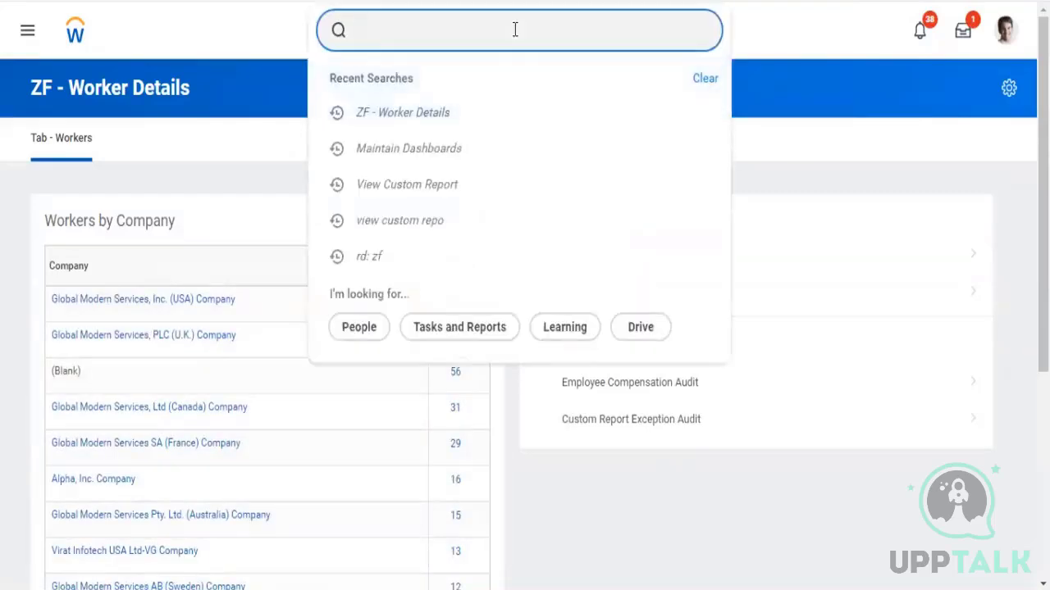
{"action": "left_click", "coordinate": [400, 149]}
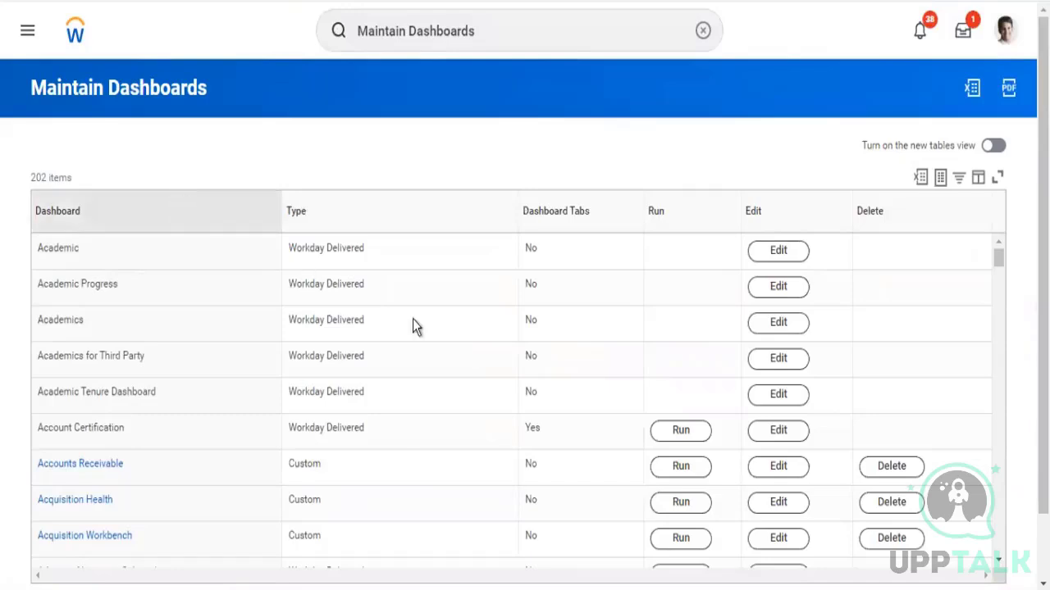
{"action": "left_click_drag", "start_coordinate": [38, 250], "coordinate": [82, 256]}
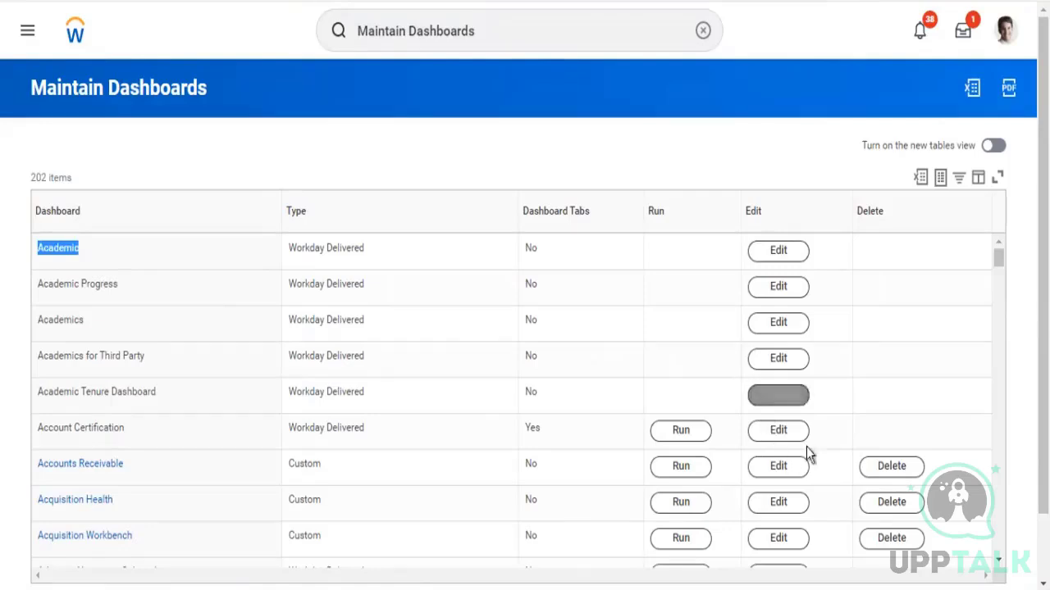
{"action": "left_click_drag", "start_coordinate": [361, 428], "coordinate": [308, 220]}
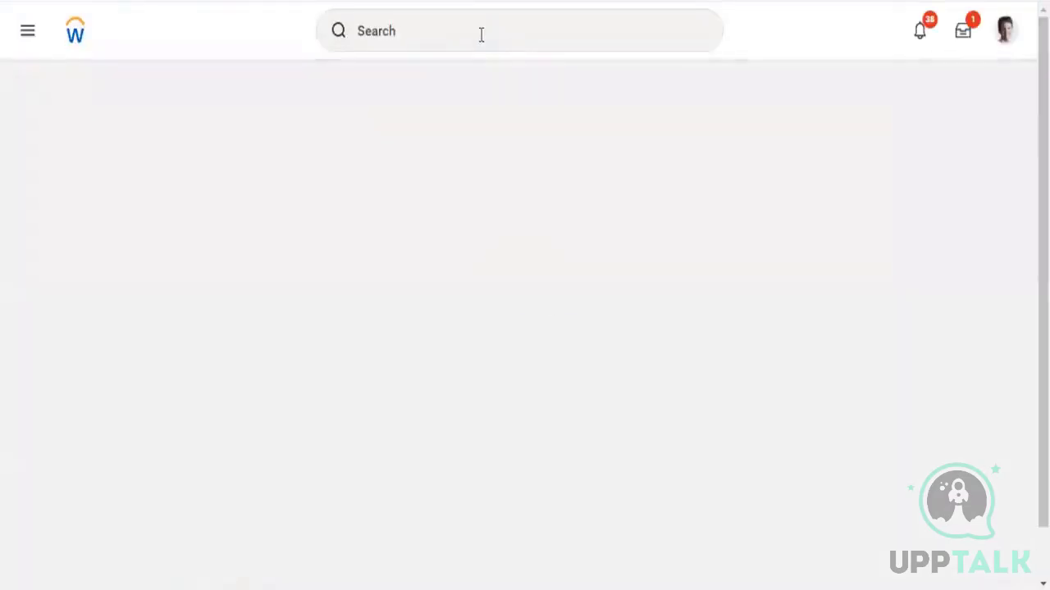
{"action": "left_click", "coordinate": [480, 32]}
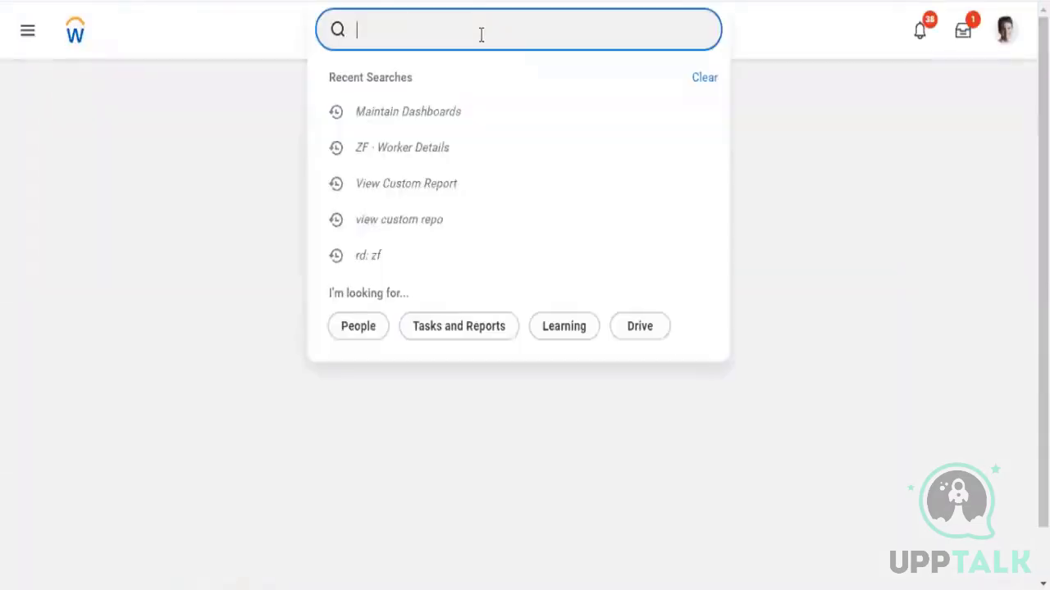
{"action": "left_click", "coordinate": [433, 115]}
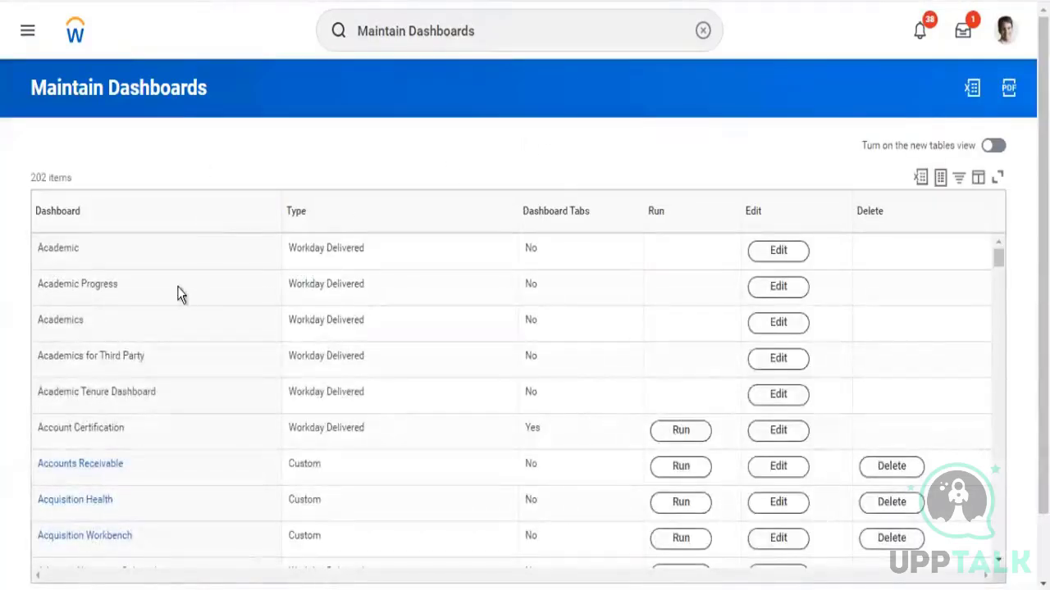
{"action": "mouse_move", "coordinate": [43, 252]}
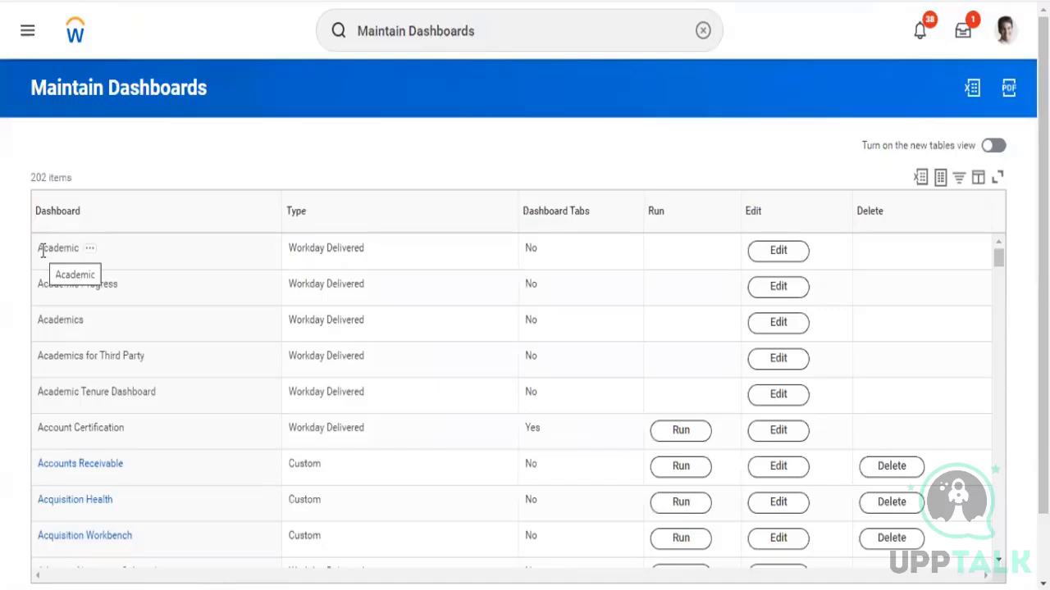
{"action": "left_click_drag", "start_coordinate": [43, 251], "coordinate": [76, 254]}
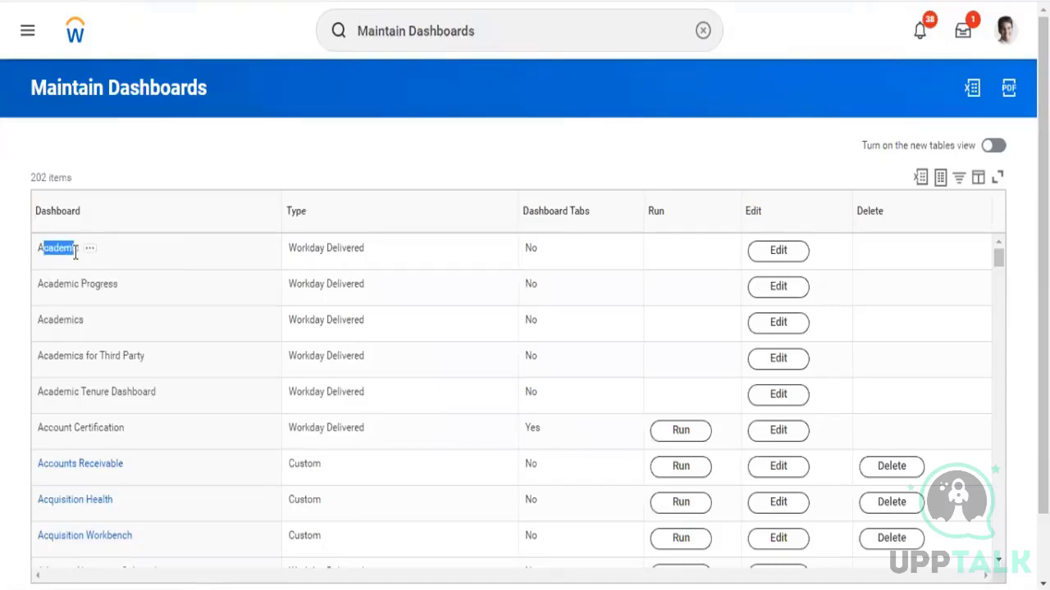
{"action": "left_click", "coordinate": [280, 141]}
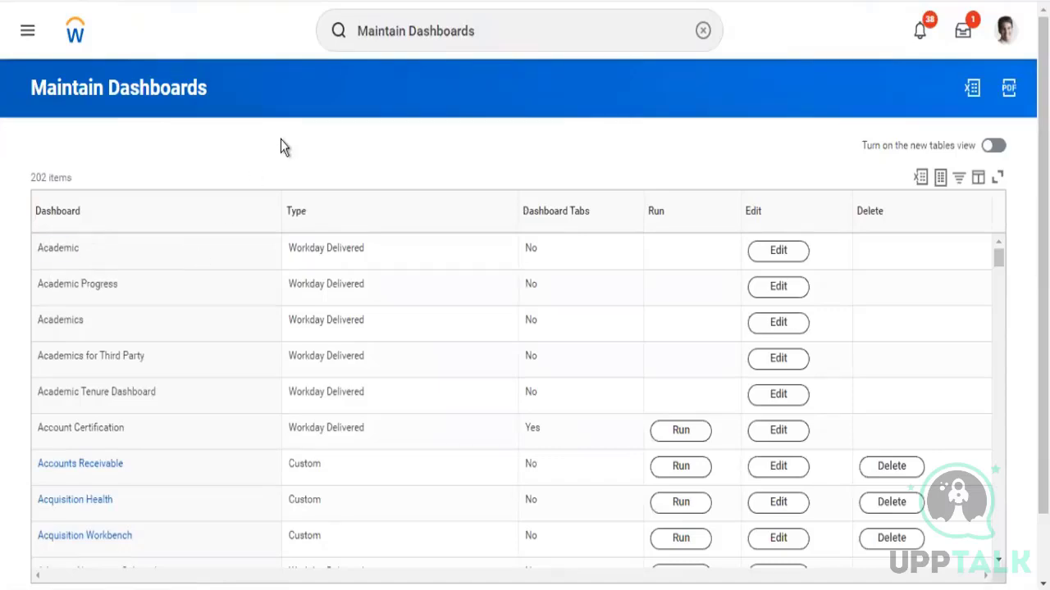
{"action": "scroll", "coordinate": [280, 141], "scroll_direction": "down", "scroll_amount": 1}
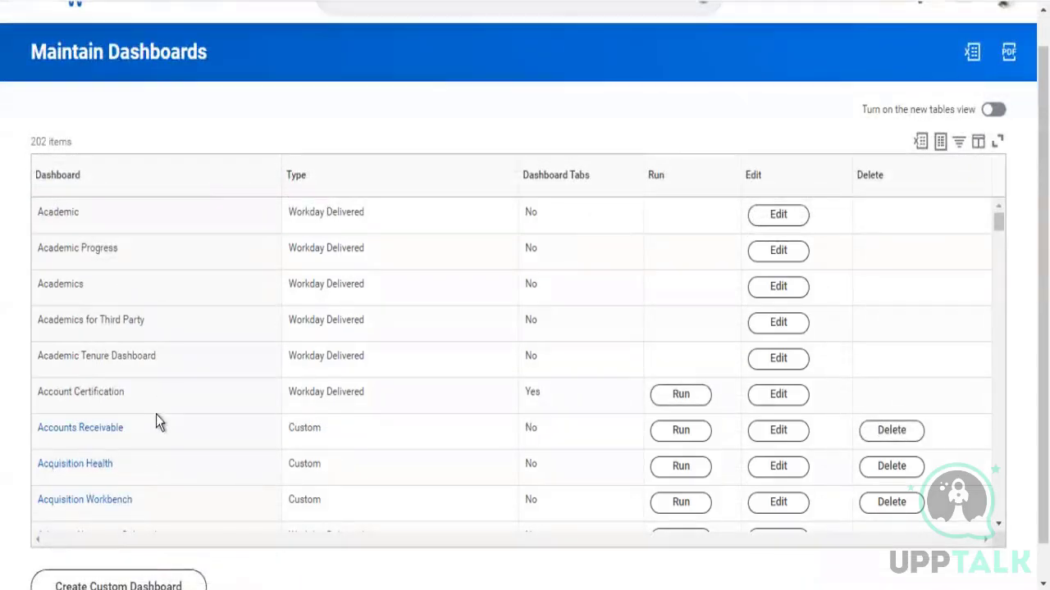
{"action": "left_click", "coordinate": [139, 182]}
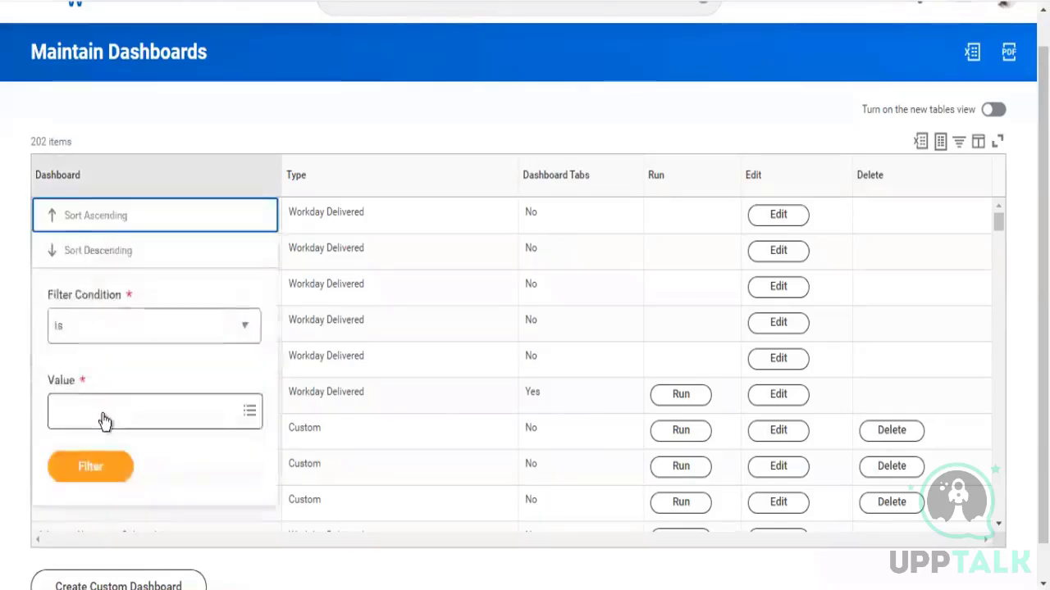
{"action": "left_click", "coordinate": [102, 413]}
{"action": "type", "text": "home"}
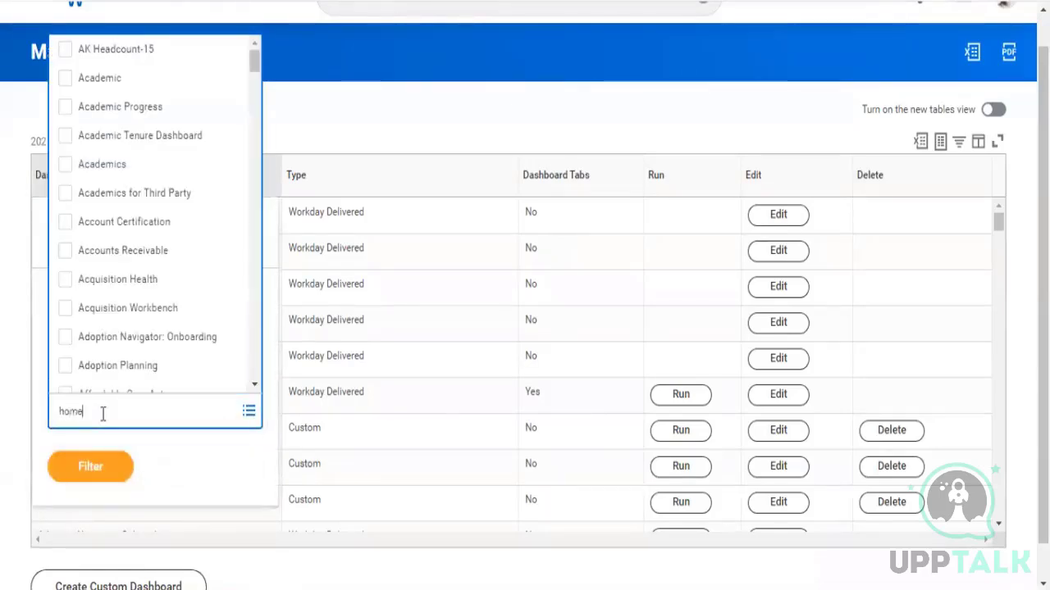
{"action": "key", "text": "Return"}
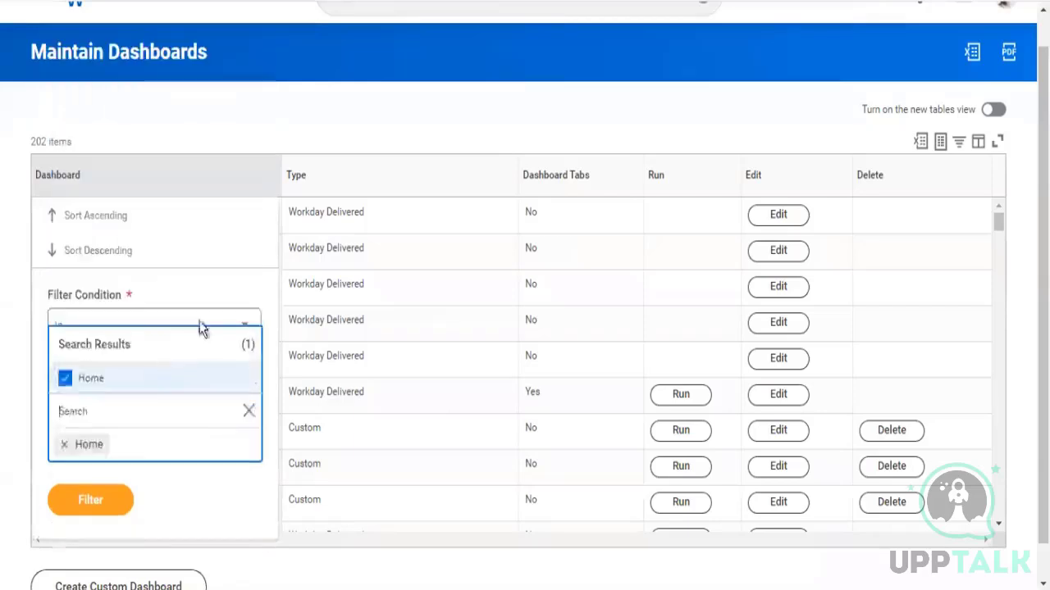
{"action": "left_click", "coordinate": [86, 489]}
{"action": "left_click", "coordinate": [96, 472]}
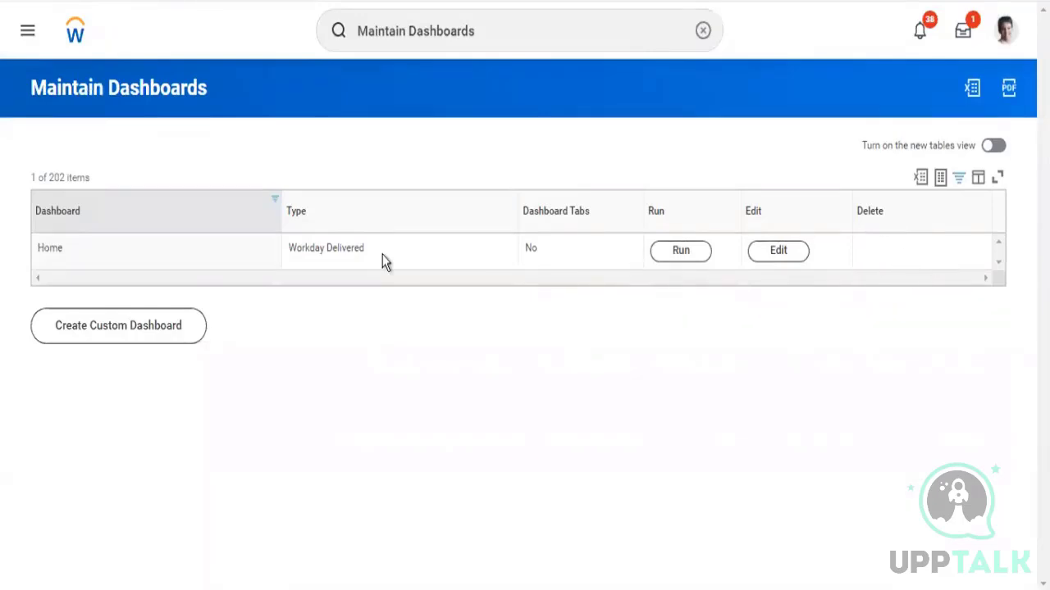
Edit the Home dashboard and expand its Worklets section
{"action": "left_click_drag", "start_coordinate": [309, 250], "coordinate": [364, 250]}
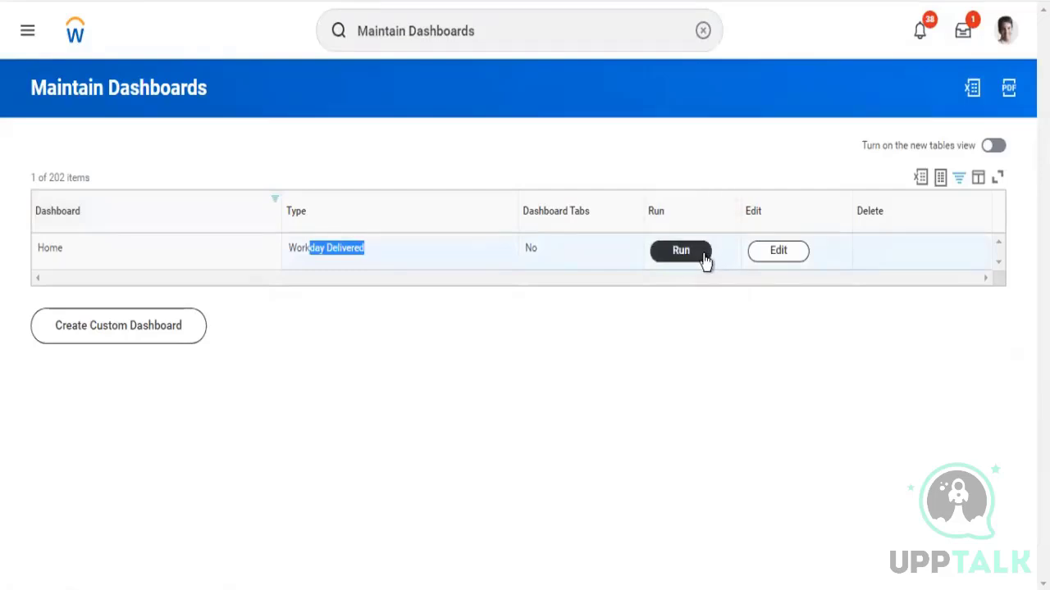
{"action": "left_click", "coordinate": [781, 257]}
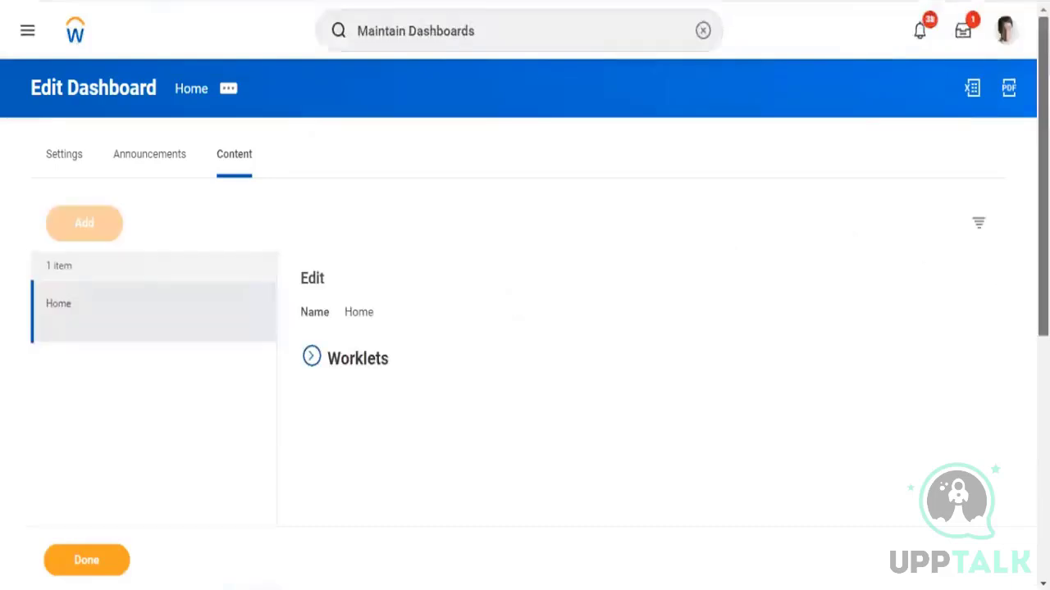
{"action": "scroll", "coordinate": [602, 224], "scroll_direction": "down", "scroll_amount": 3}
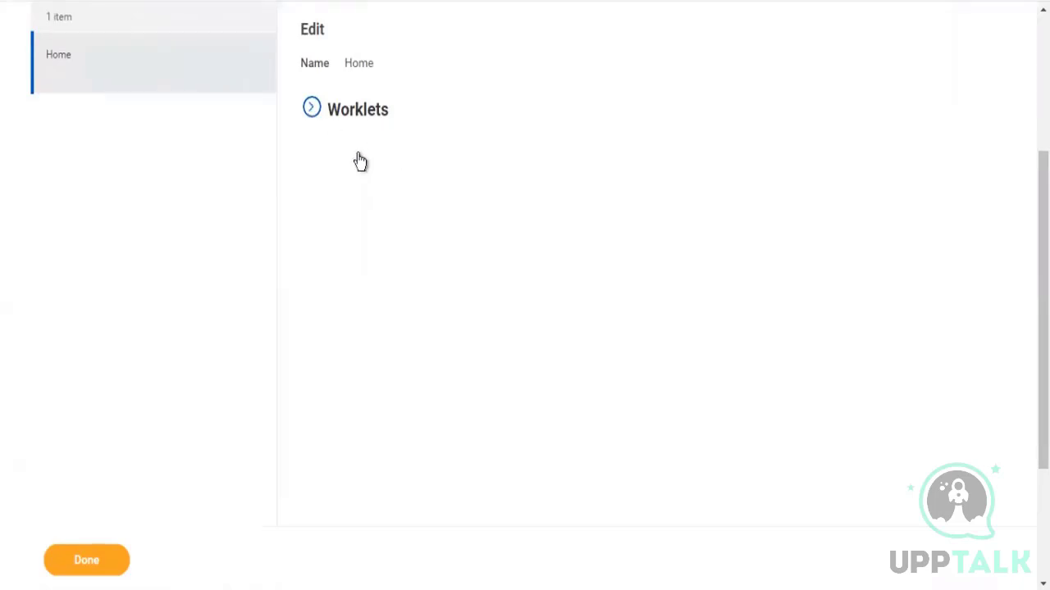
{"action": "left_click", "coordinate": [308, 108]}
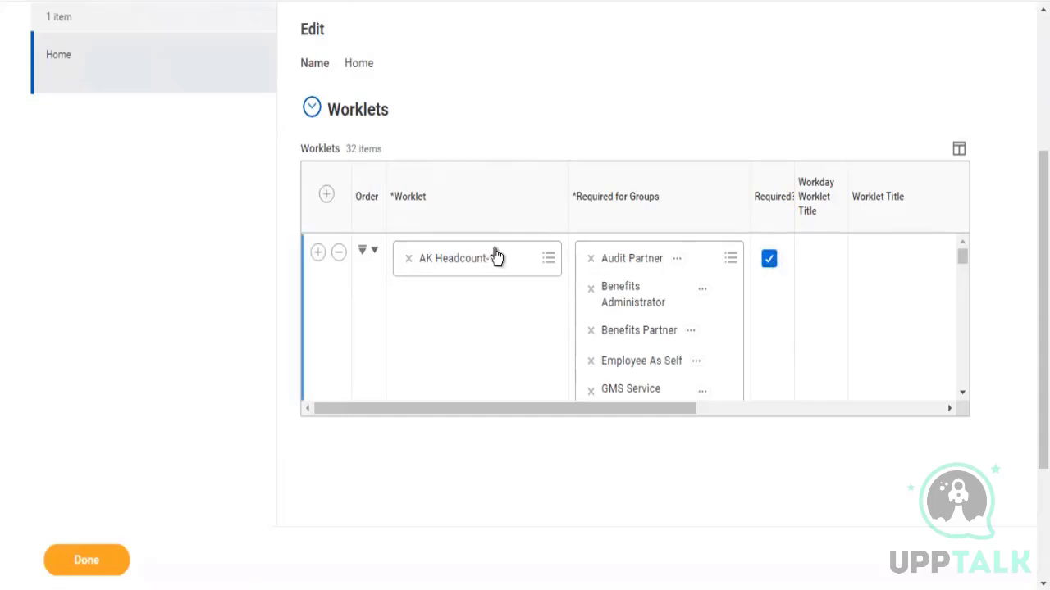
Review the Home page's All Apps view and its Configure Worklets list
{"action": "left_click", "coordinate": [678, 261]}
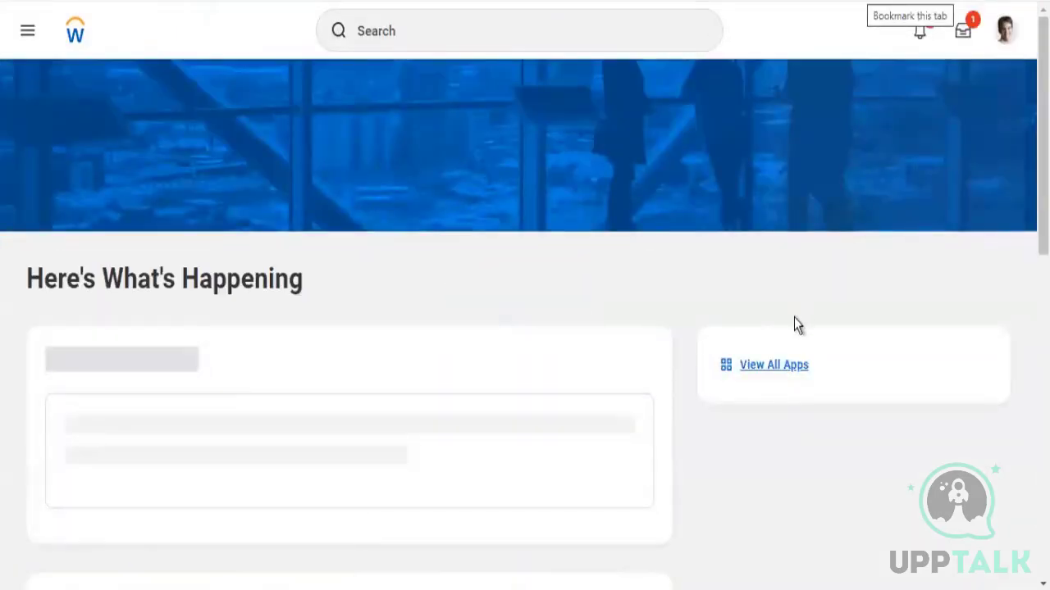
{"action": "left_click", "coordinate": [782, 365]}
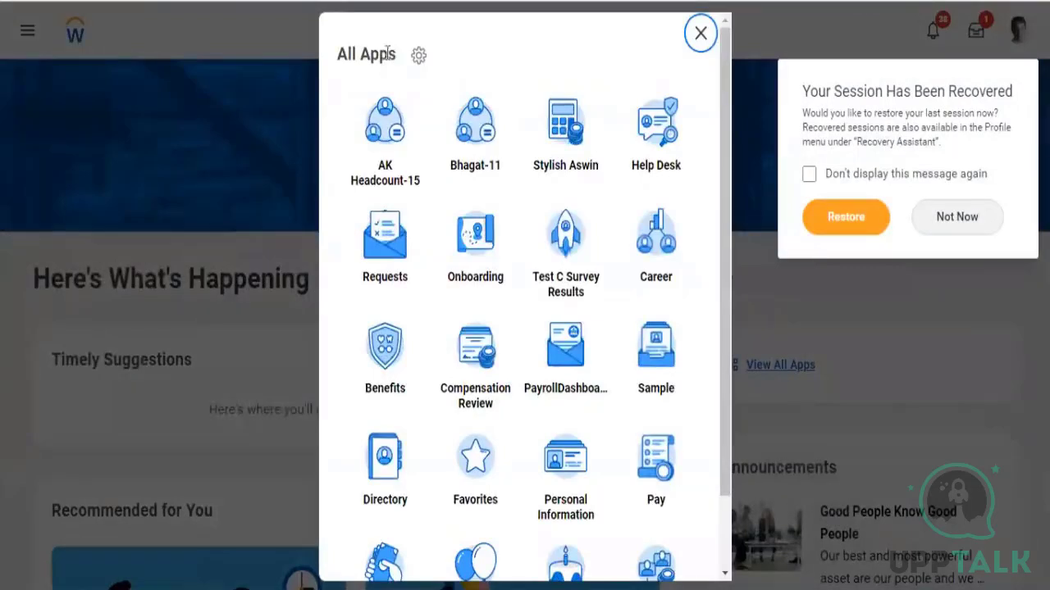
{"action": "left_click", "coordinate": [419, 60]}
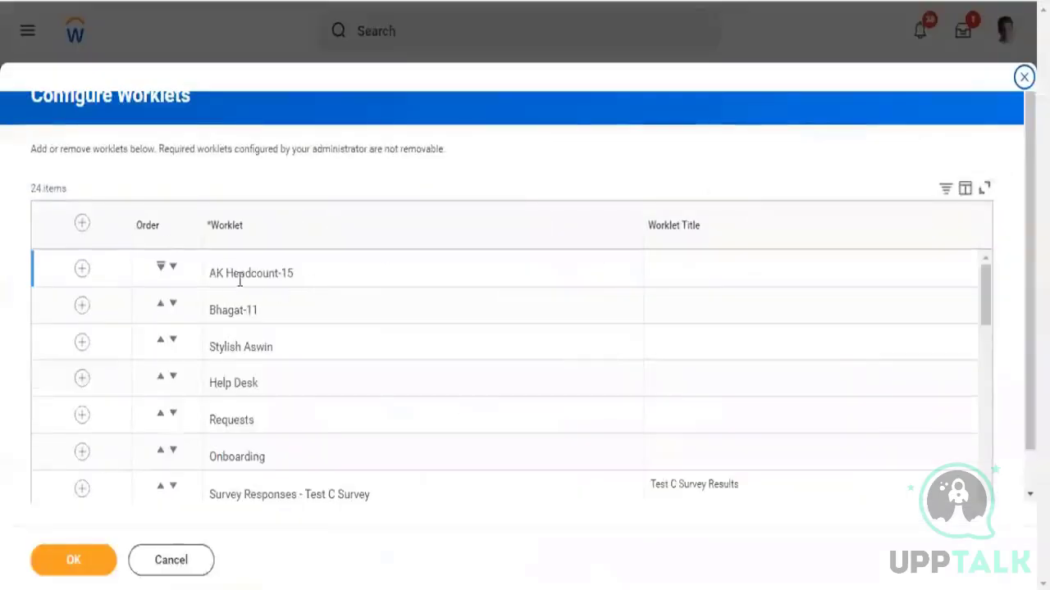
{"action": "left_click_drag", "start_coordinate": [238, 274], "coordinate": [305, 278]}
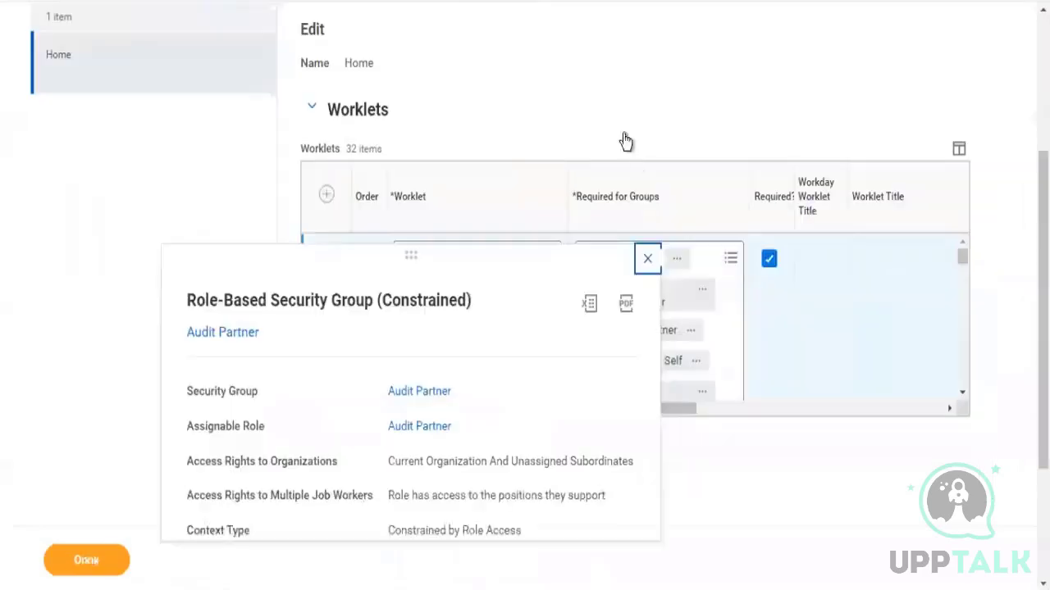
Clear Required on the AK Headcount-15 worklet and add a new ZF - Worker Details worklet row to Home
{"action": "left_click", "coordinate": [768, 259]}
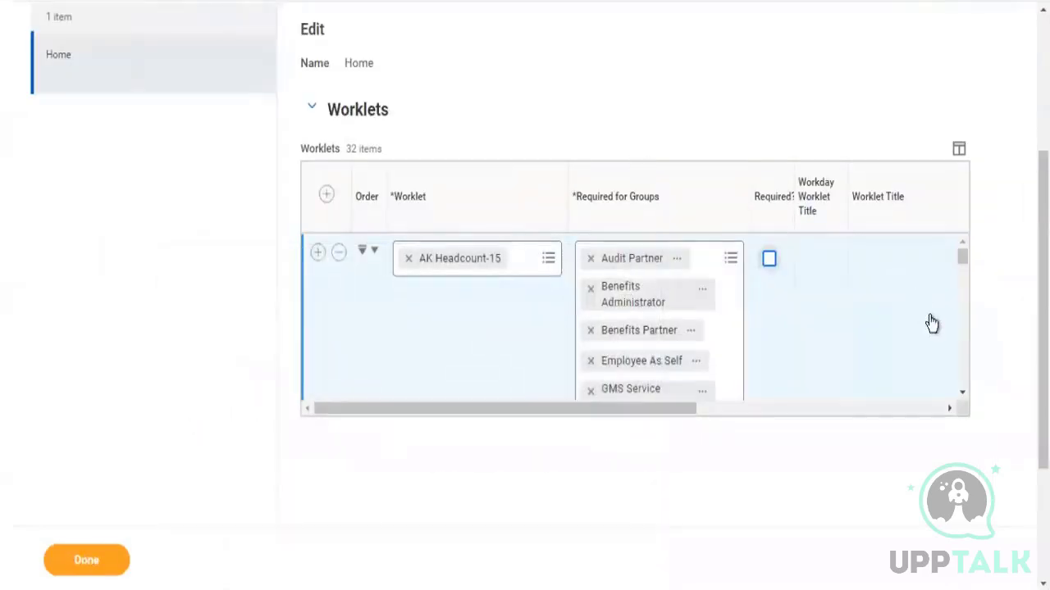
{"action": "left_click", "coordinate": [326, 194]}
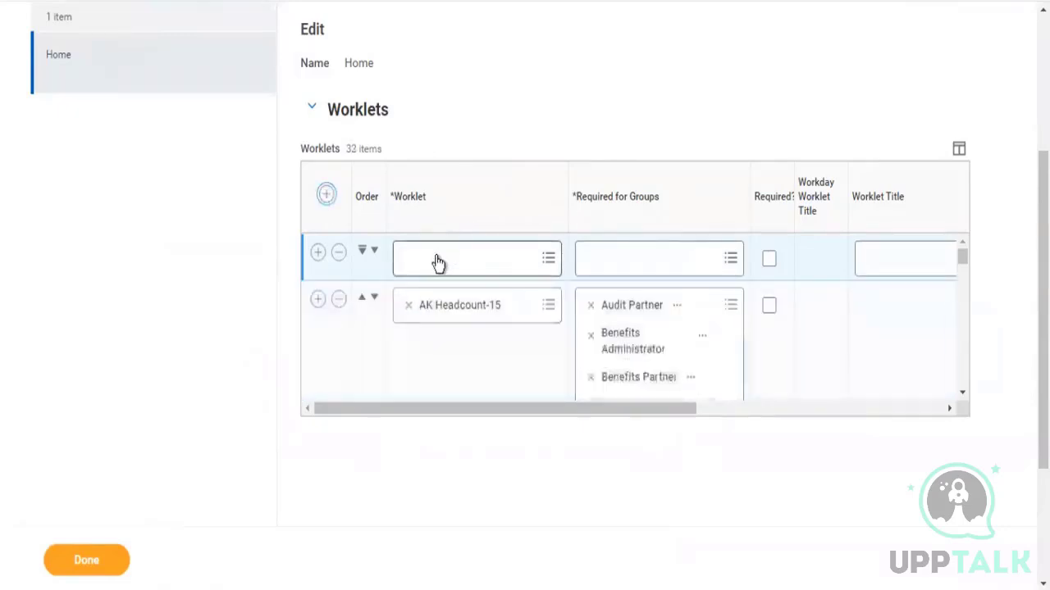
{"action": "left_click", "coordinate": [436, 256]}
{"action": "type", "text": "zf"}
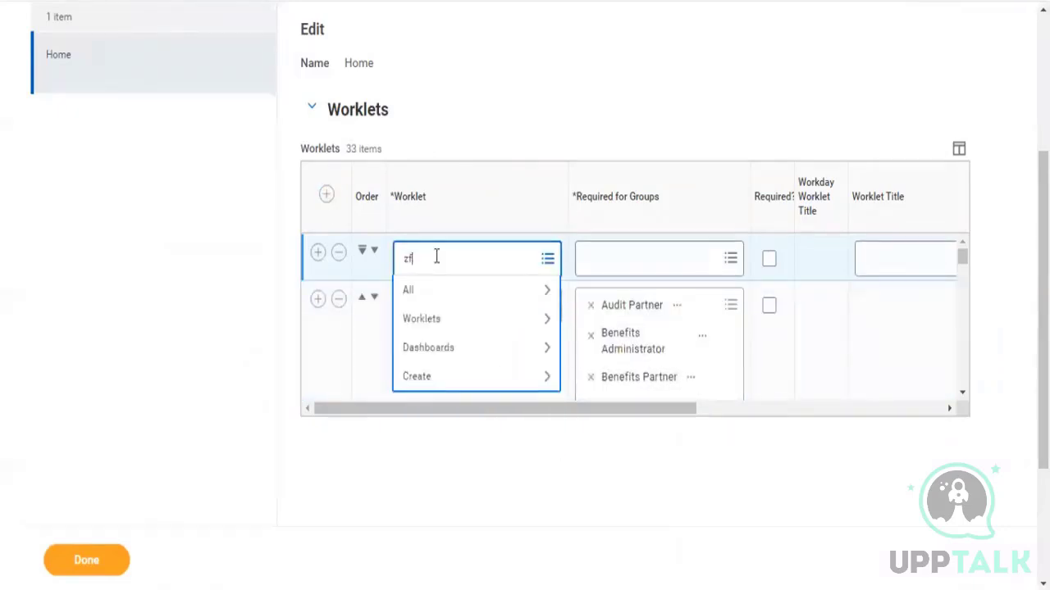
{"action": "key", "text": "Return"}
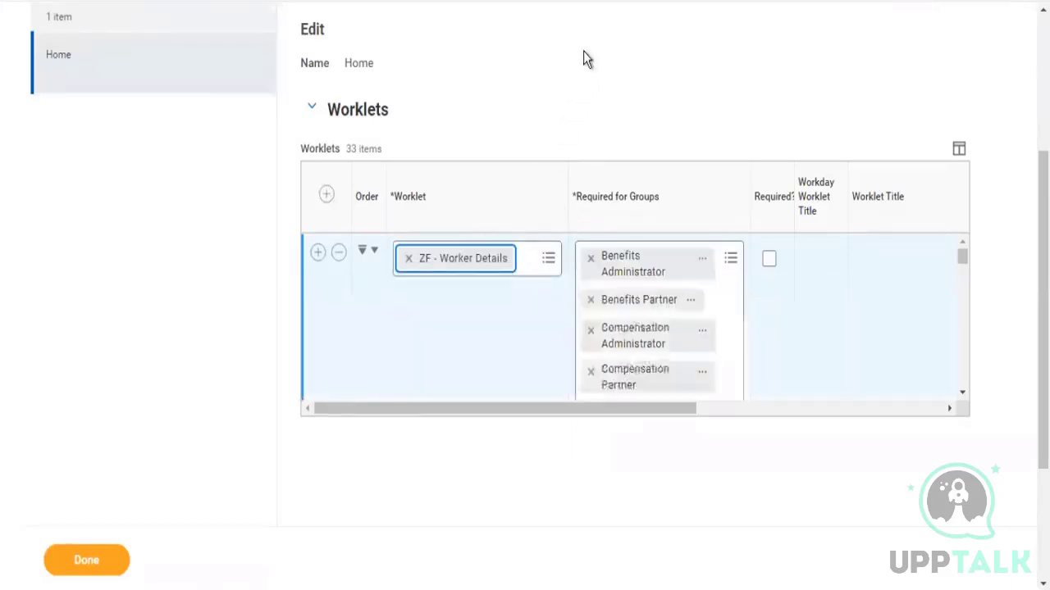
{"action": "left_click", "coordinate": [962, 393]}
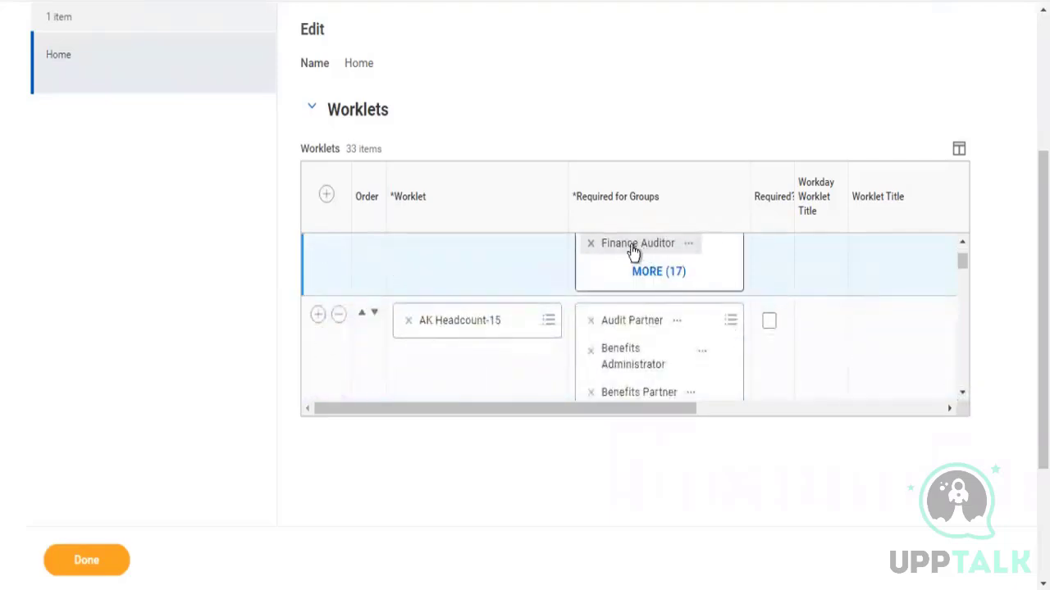
{"action": "left_click_drag", "start_coordinate": [961, 258], "coordinate": [960, 238]}
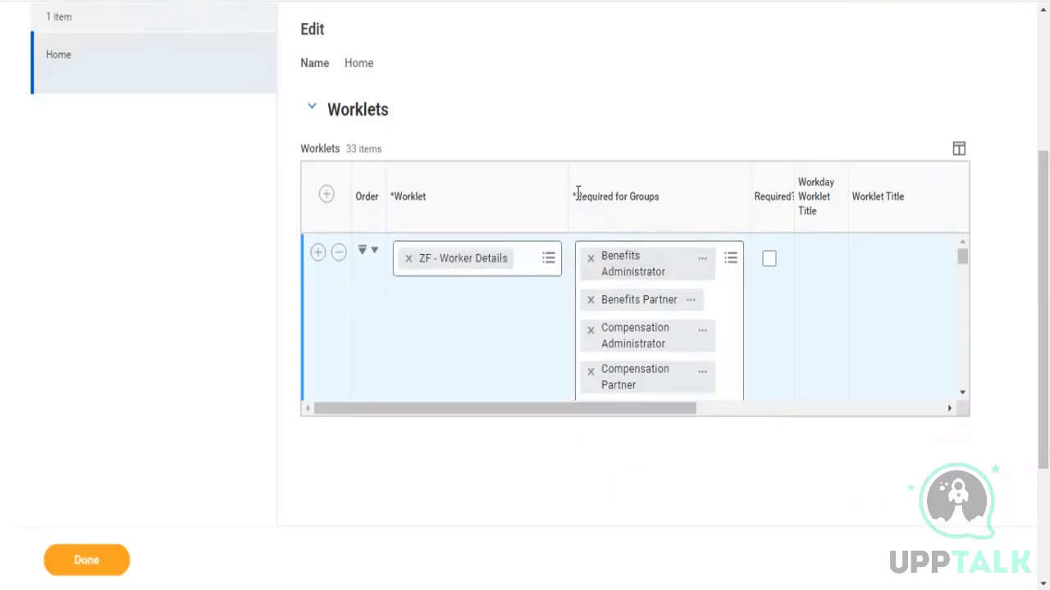
Remove the Benefits Administrator and Benefits Partner groups from the new ZF - Worker Details worklet's required groups
{"action": "left_click_drag", "start_coordinate": [582, 196], "coordinate": [662, 199]}
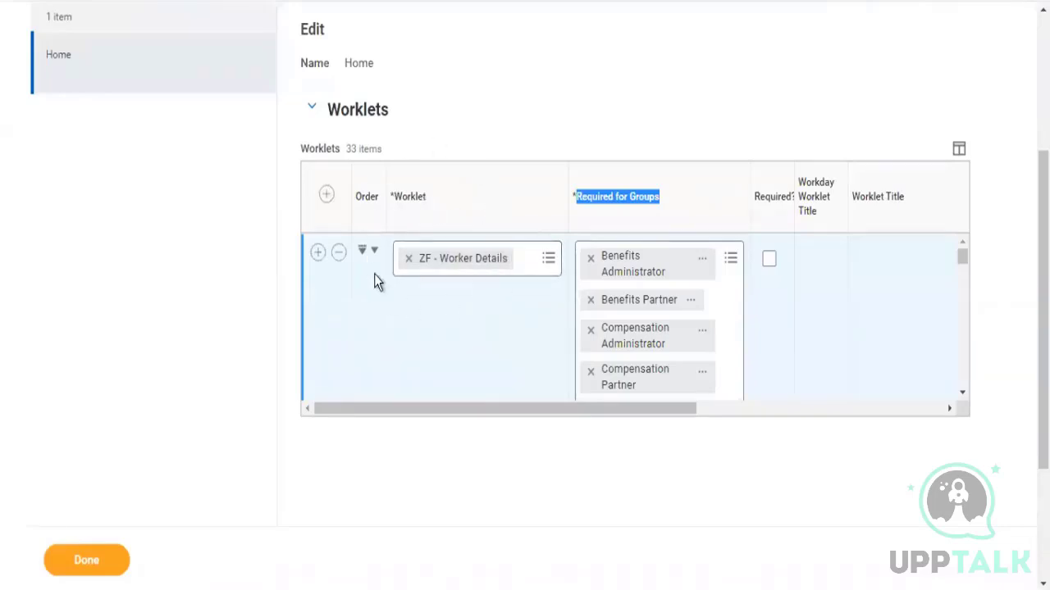
{"action": "left_click_drag", "start_coordinate": [389, 190], "coordinate": [424, 192]}
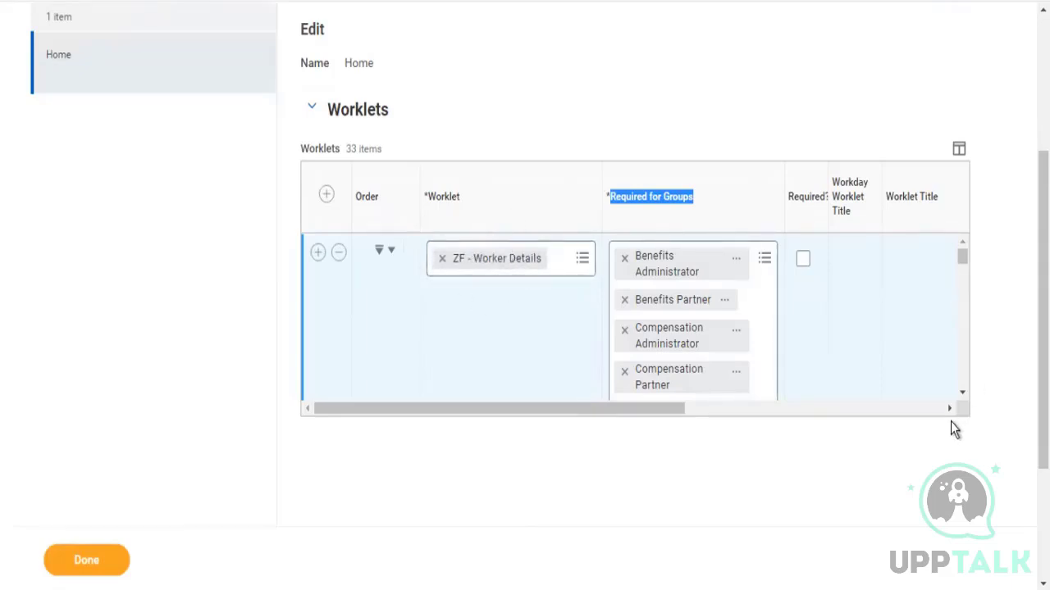
{"action": "left_click", "coordinate": [964, 396]}
{"action": "left_click", "coordinate": [963, 396]}
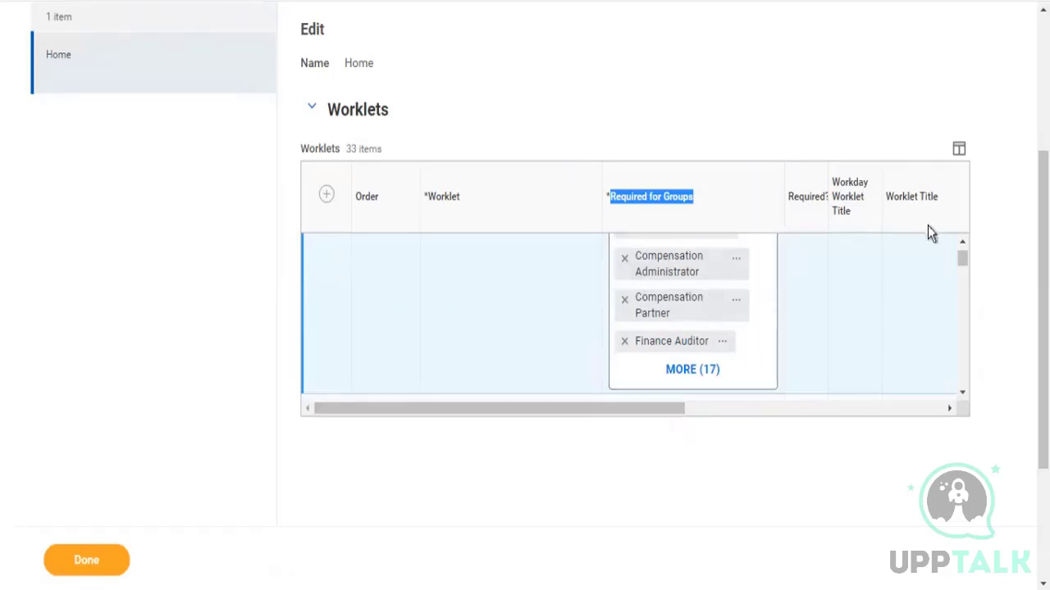
{"action": "left_click", "coordinate": [964, 243]}
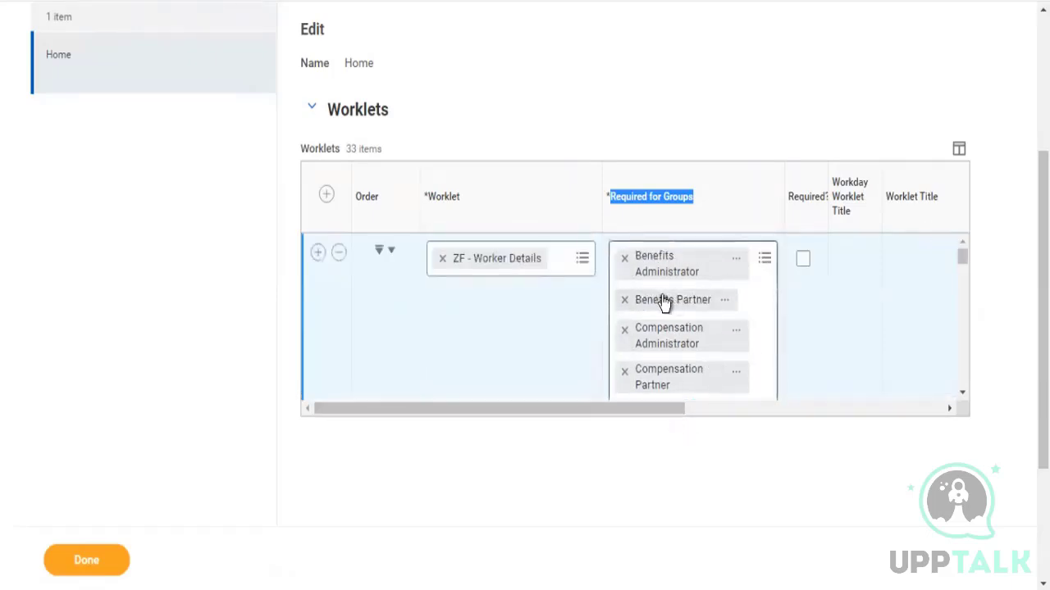
{"action": "left_click", "coordinate": [624, 300]}
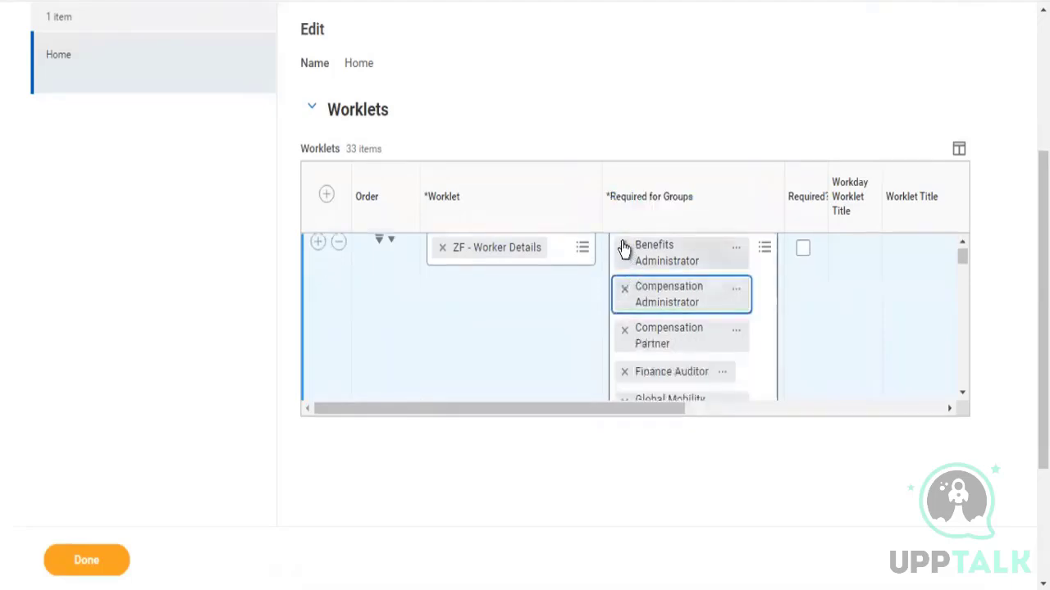
{"action": "left_click", "coordinate": [624, 247]}
Mark the ZF - Worker Details worklet as Required and finish editing the Home dashboard
{"action": "left_click_drag", "start_coordinate": [603, 412], "coordinate": [749, 415]}
{"action": "left_click", "coordinate": [547, 249]}
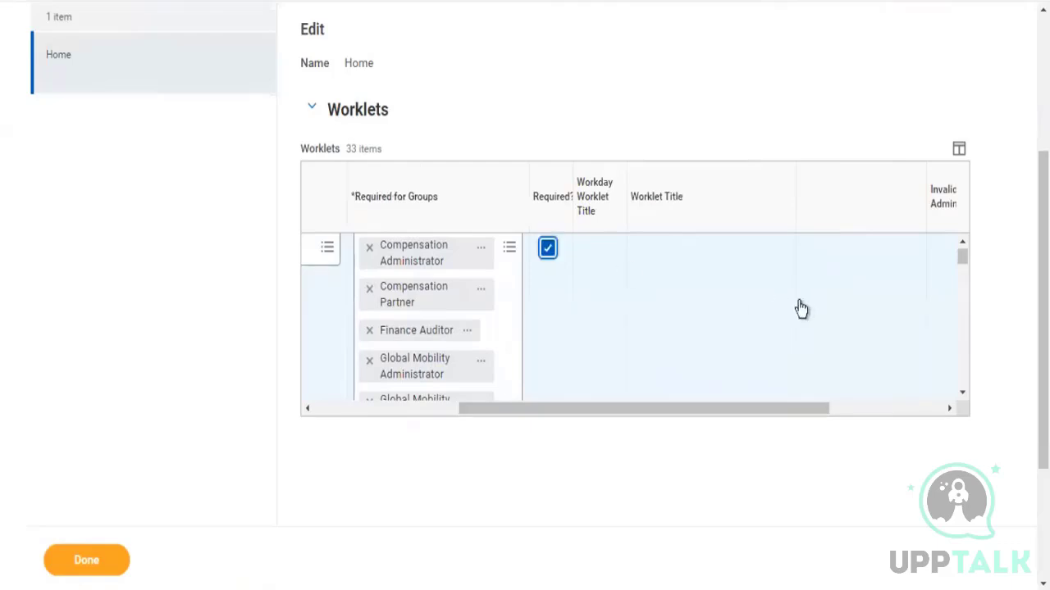
{"action": "left_click", "coordinate": [963, 243]}
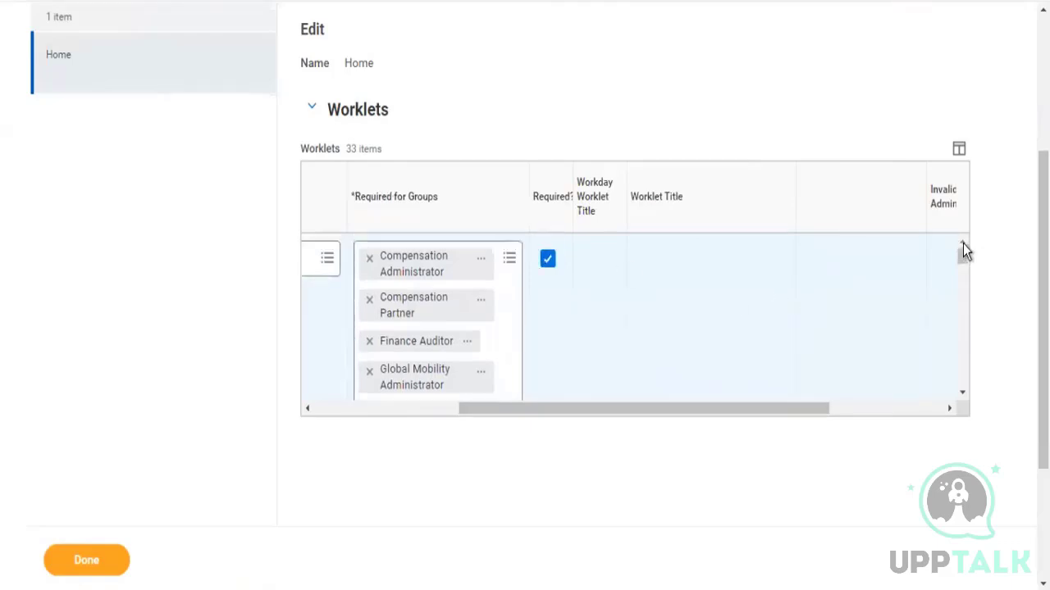
{"action": "left_click_drag", "start_coordinate": [740, 412], "coordinate": [354, 406]}
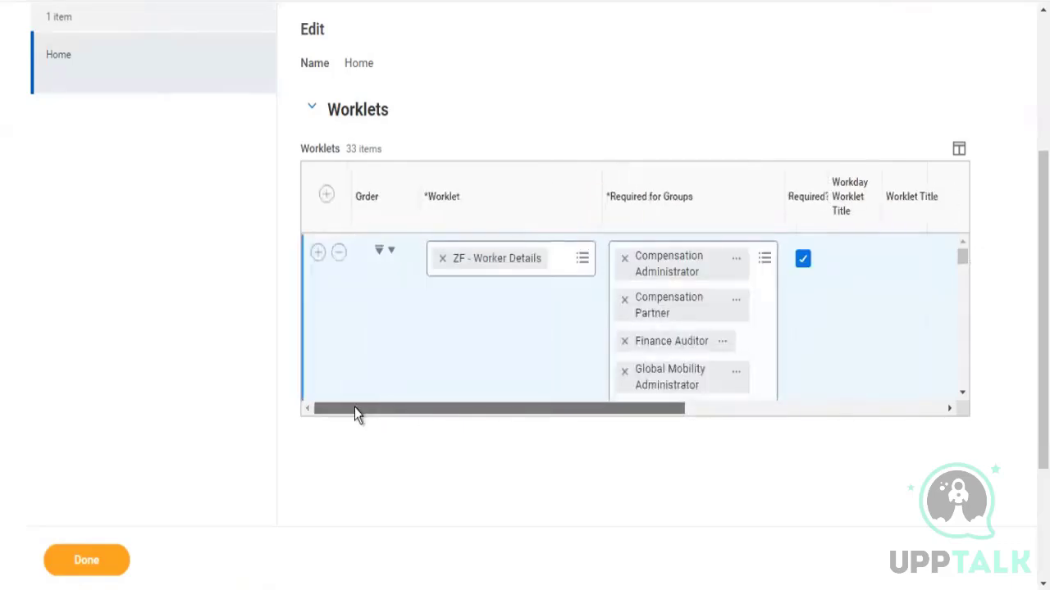
{"action": "left_click", "coordinate": [86, 566]}
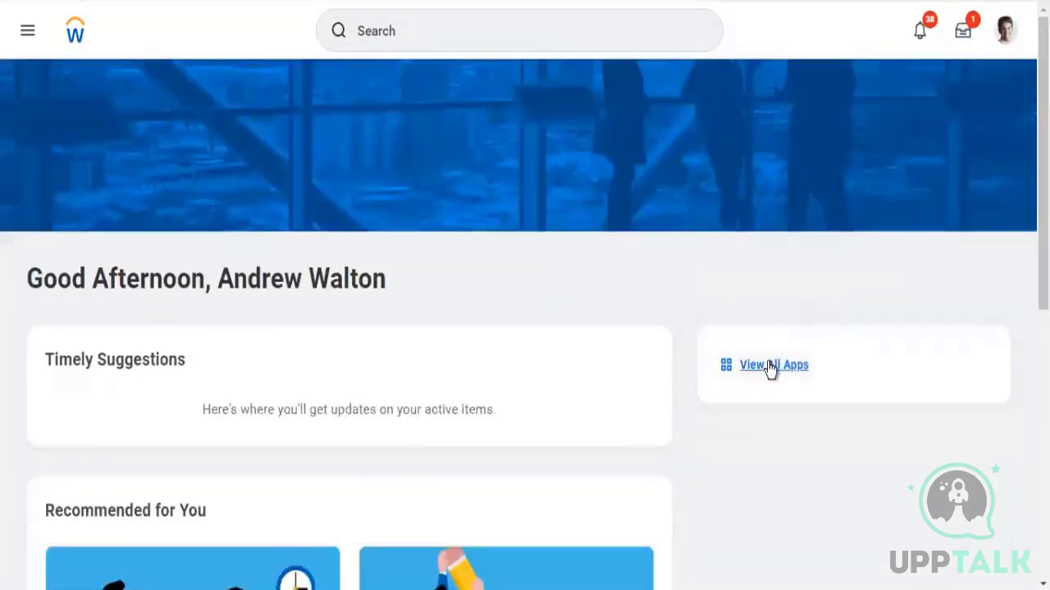
Open the ZF - Worker Details dashboard from the Home page's All Apps view
{"action": "left_click", "coordinate": [771, 369]}
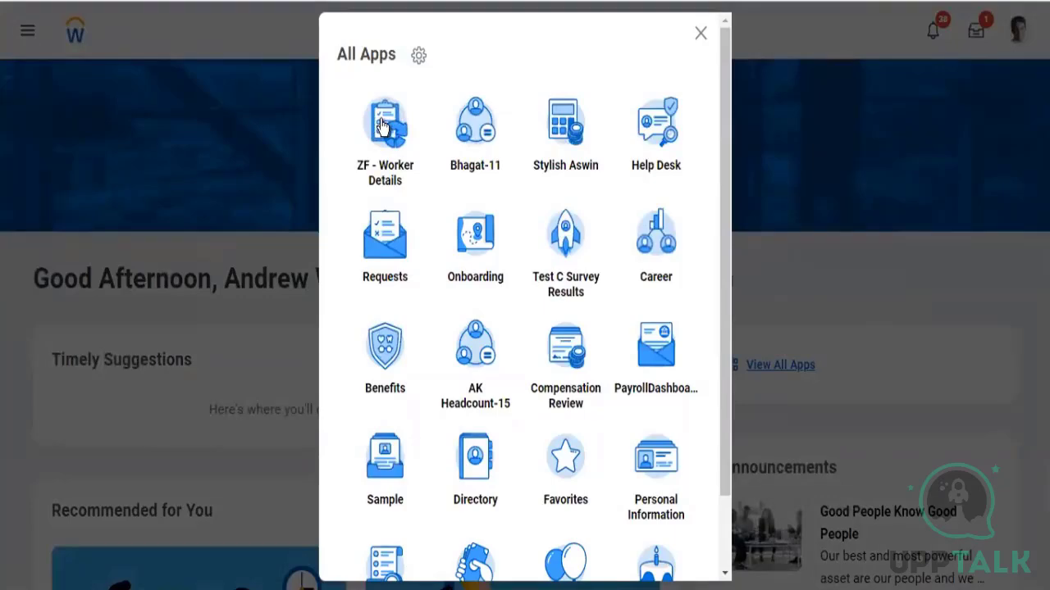
{"action": "left_click", "coordinate": [377, 124]}
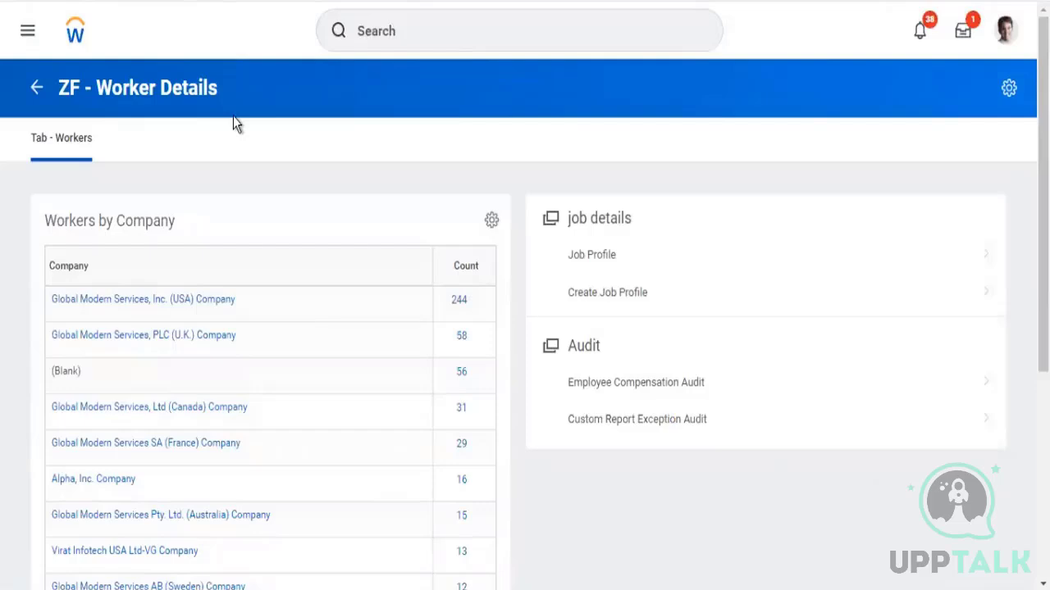
Run View Custom Report on ZF - Worker Details and open the report for editing
{"action": "left_click", "coordinate": [407, 36]}
{"action": "type", "text": "v"}
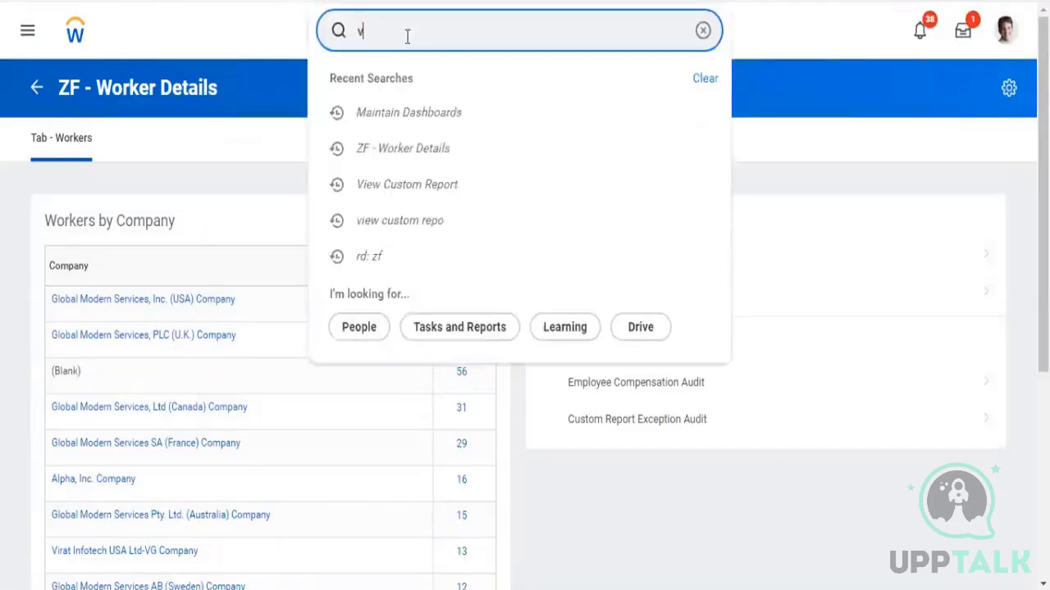
{"action": "type", "text": "iew custom repo"}
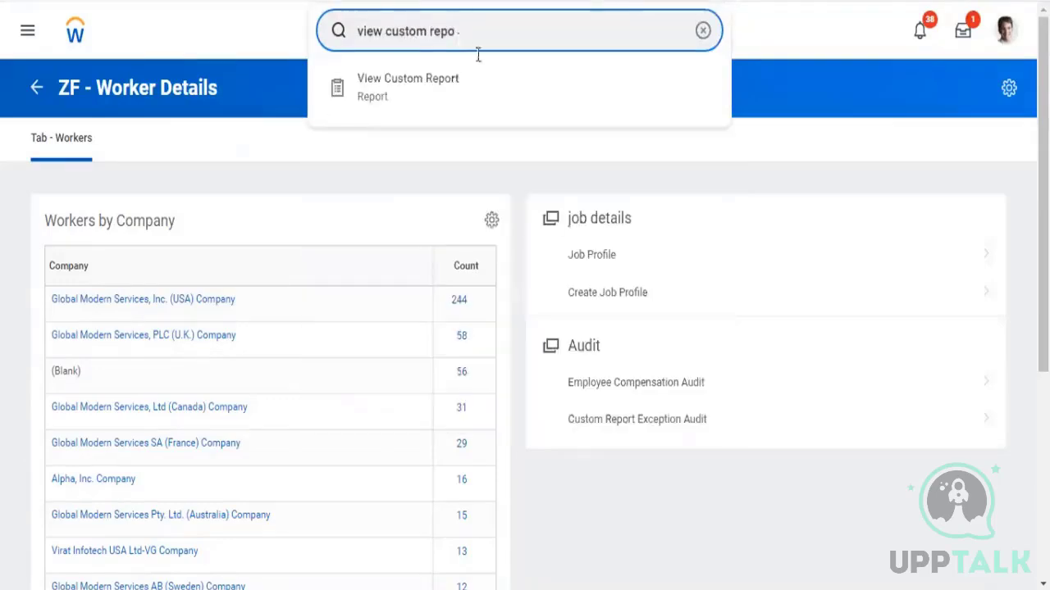
{"action": "left_click", "coordinate": [435, 96]}
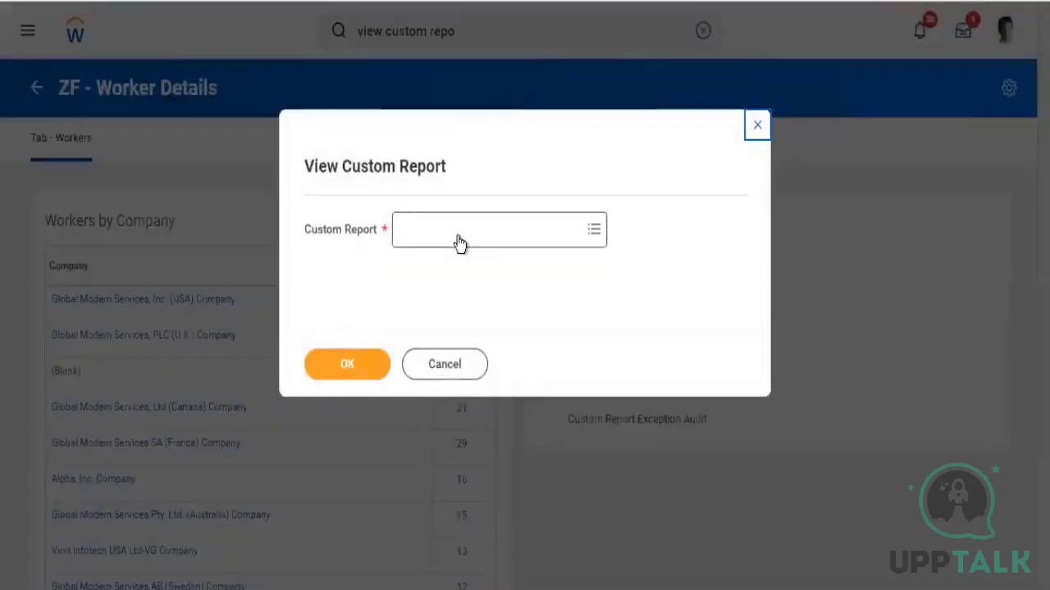
{"action": "left_click", "coordinate": [458, 235]}
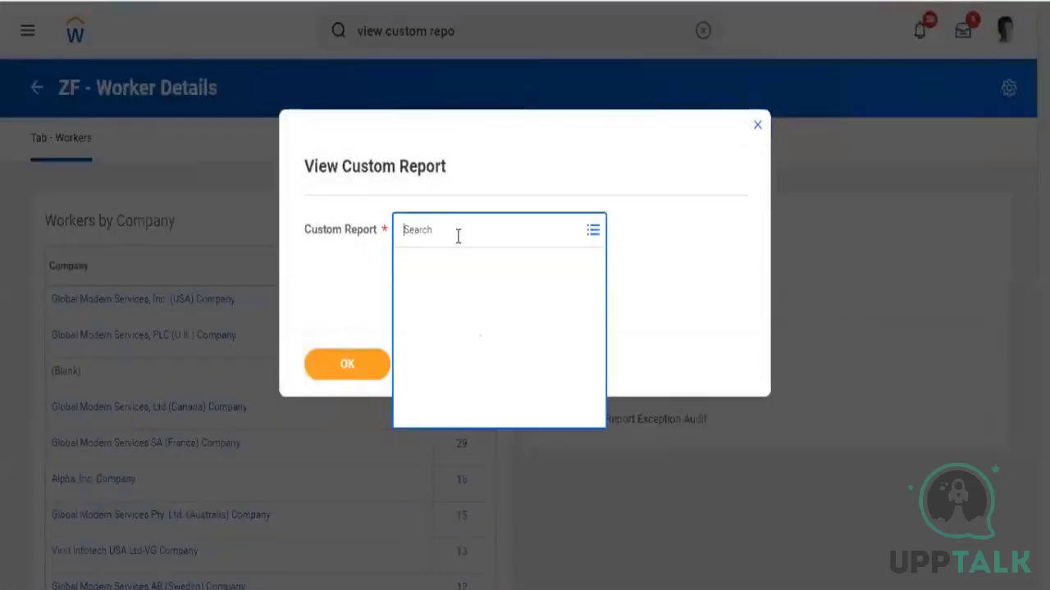
{"action": "type", "text": "zf"}
{"action": "key", "text": "Return"}
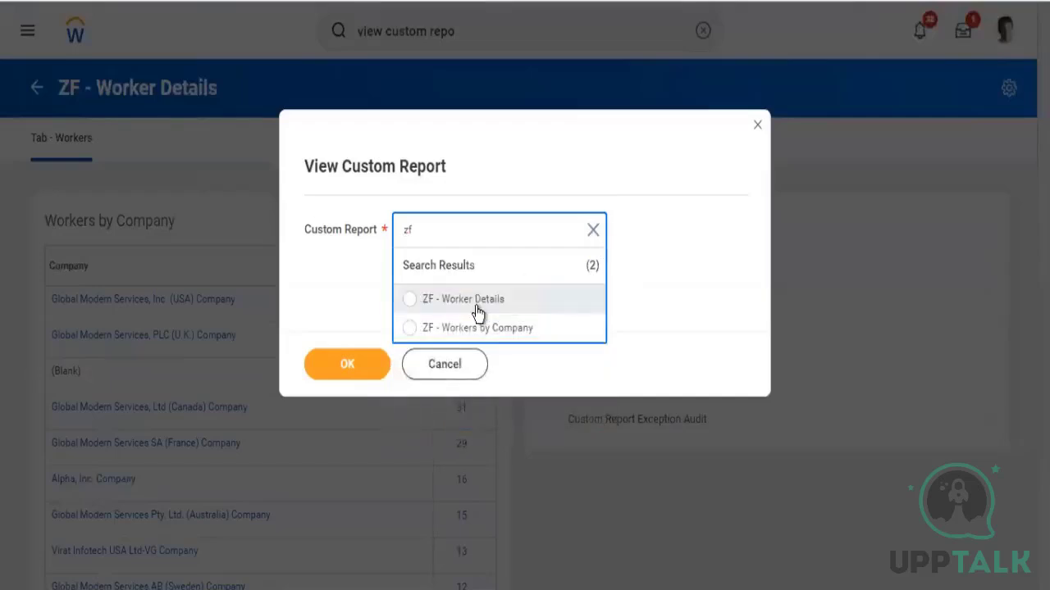
{"action": "left_click", "coordinate": [463, 299]}
{"action": "left_click", "coordinate": [347, 365]}
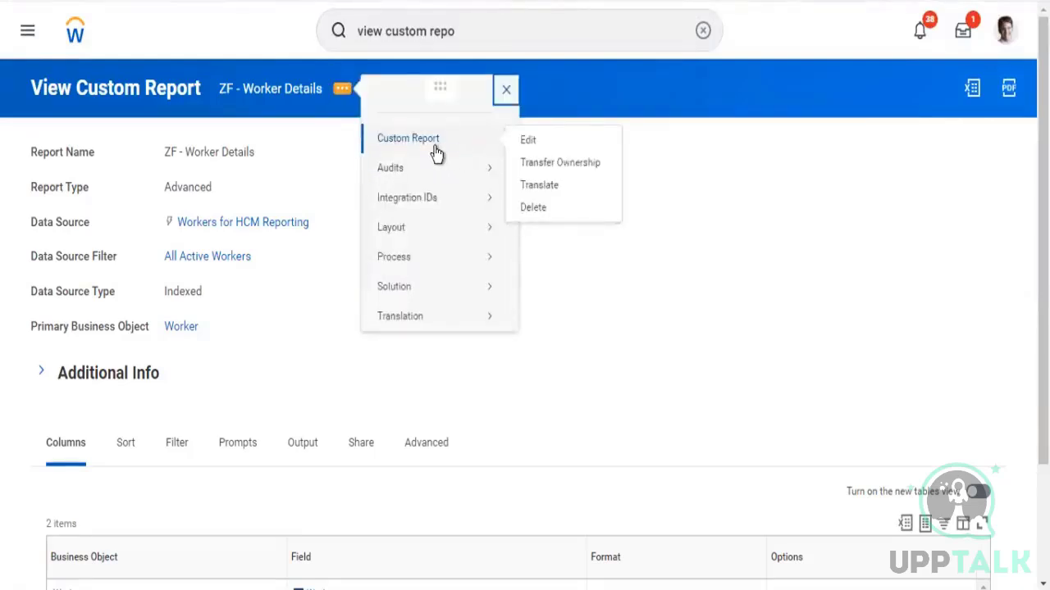
{"action": "left_click", "coordinate": [436, 152]}
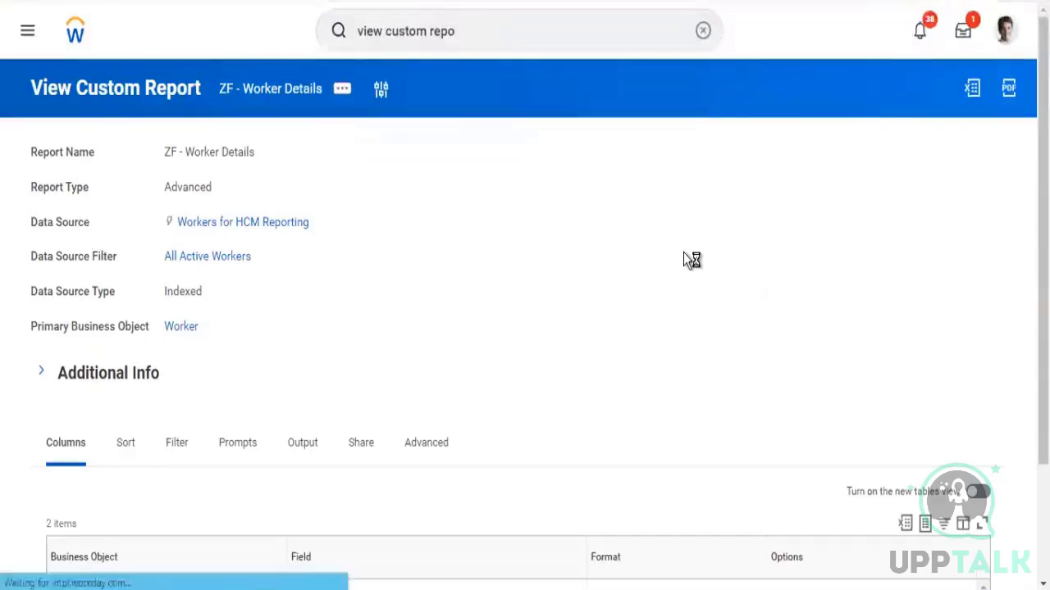
Share the ZF - Worker Details report definition with all authorized users and save the report
{"action": "scroll", "coordinate": [683, 260], "scroll_direction": "down", "scroll_amount": 2}
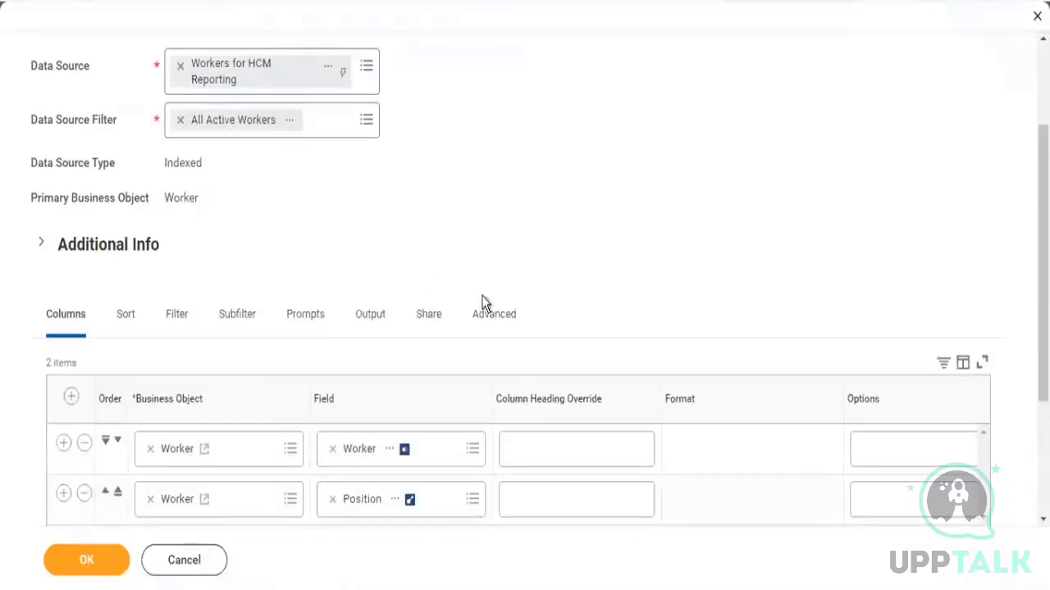
{"action": "left_click", "coordinate": [427, 330]}
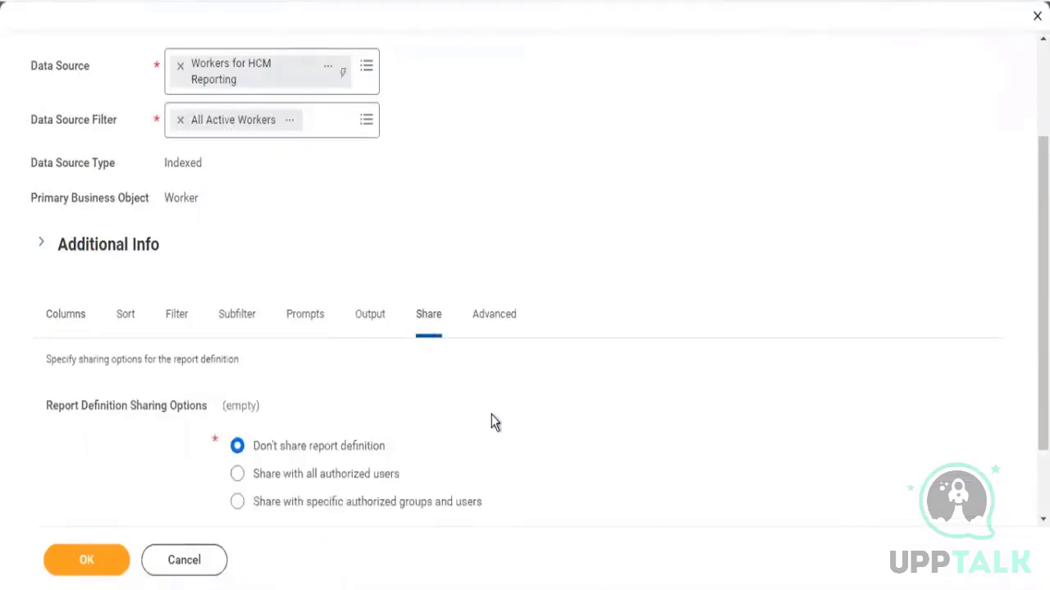
{"action": "left_click", "coordinate": [339, 474]}
{"action": "scroll", "coordinate": [538, 211], "scroll_direction": "down", "scroll_amount": 1}
{"action": "left_click", "coordinate": [89, 562]}
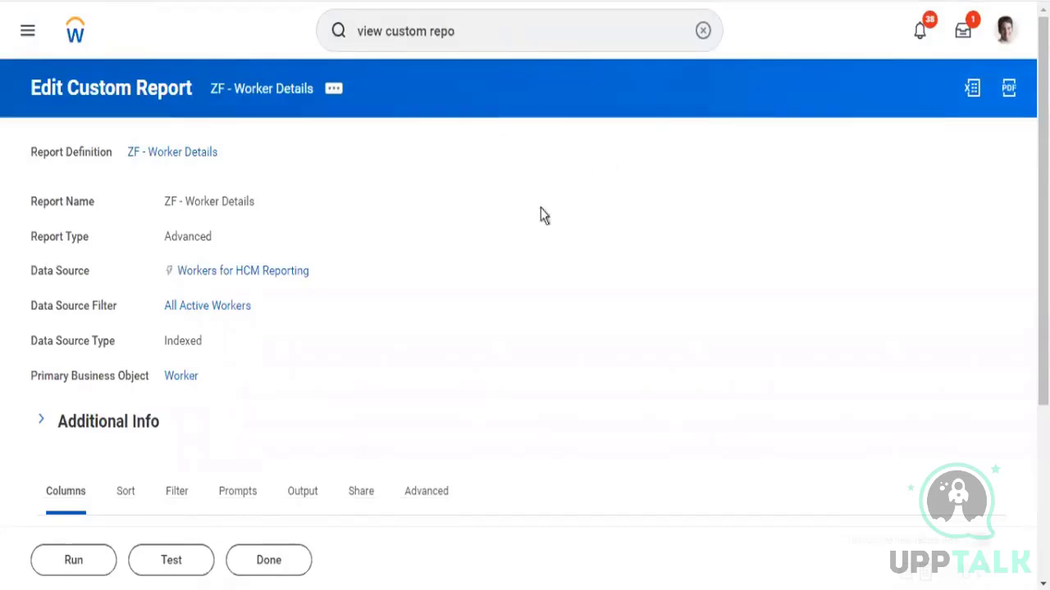
Open the ZF - Workers by Company custom report through View Custom Report
{"action": "key", "text": "Return"}
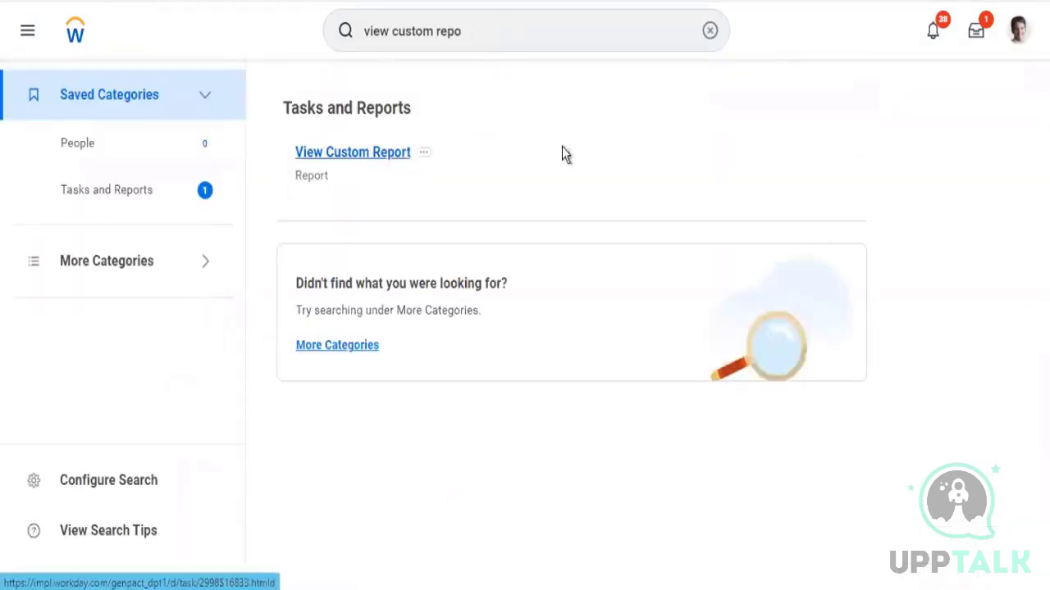
{"action": "left_click", "coordinate": [574, 176]}
{"action": "left_click", "coordinate": [447, 232]}
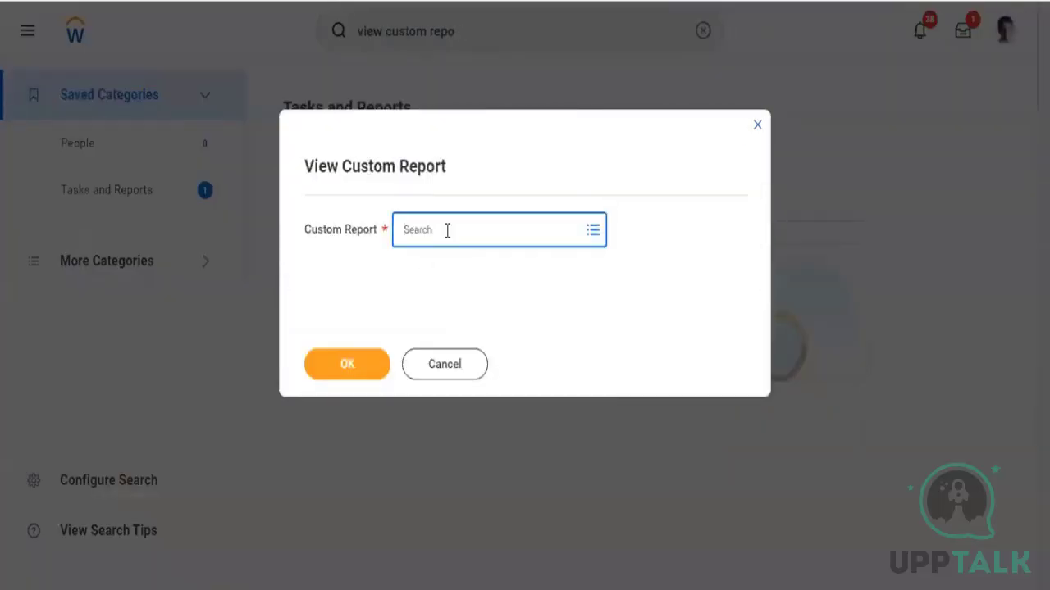
{"action": "type", "text": "zf"}
{"action": "key", "text": "Return"}
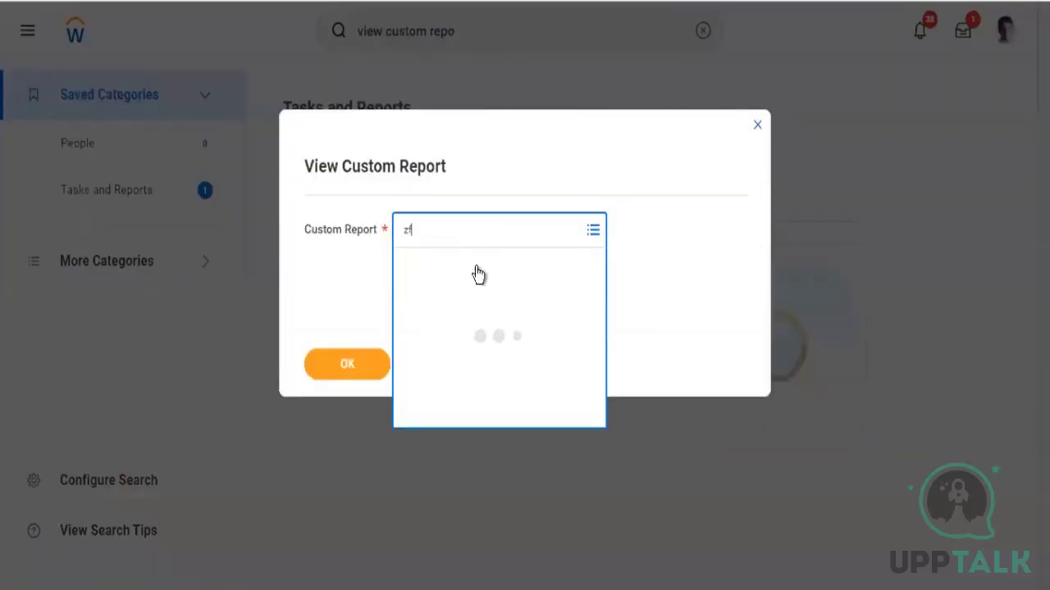
{"action": "left_click", "coordinate": [486, 329]}
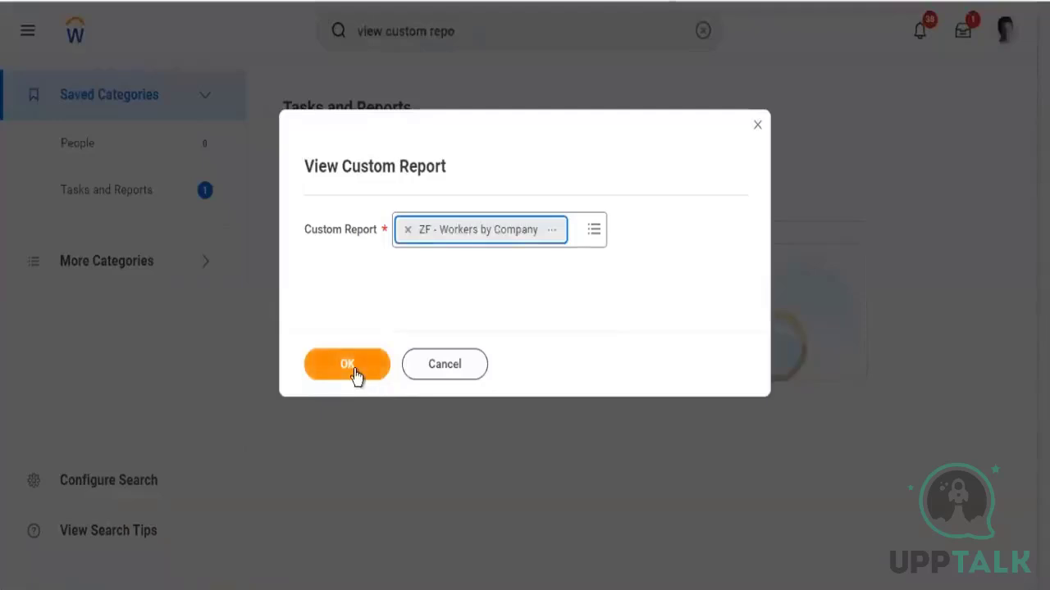
{"action": "left_click", "coordinate": [354, 369]}
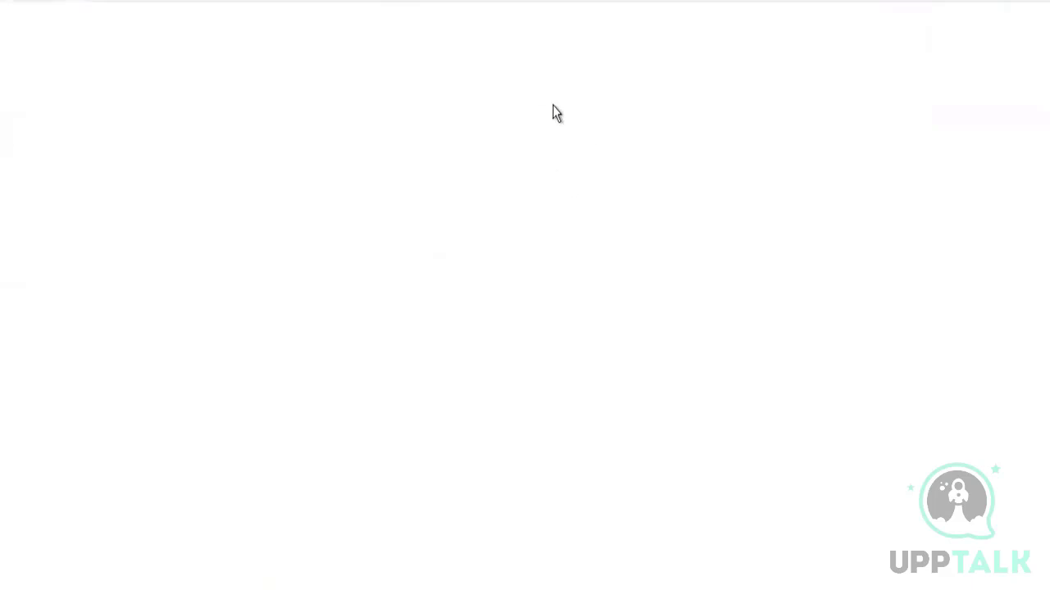
Add a filter condition on Company, in the selection list, prompting the user for the value
{"action": "scroll", "coordinate": [427, 353], "scroll_direction": "down", "scroll_amount": 2}
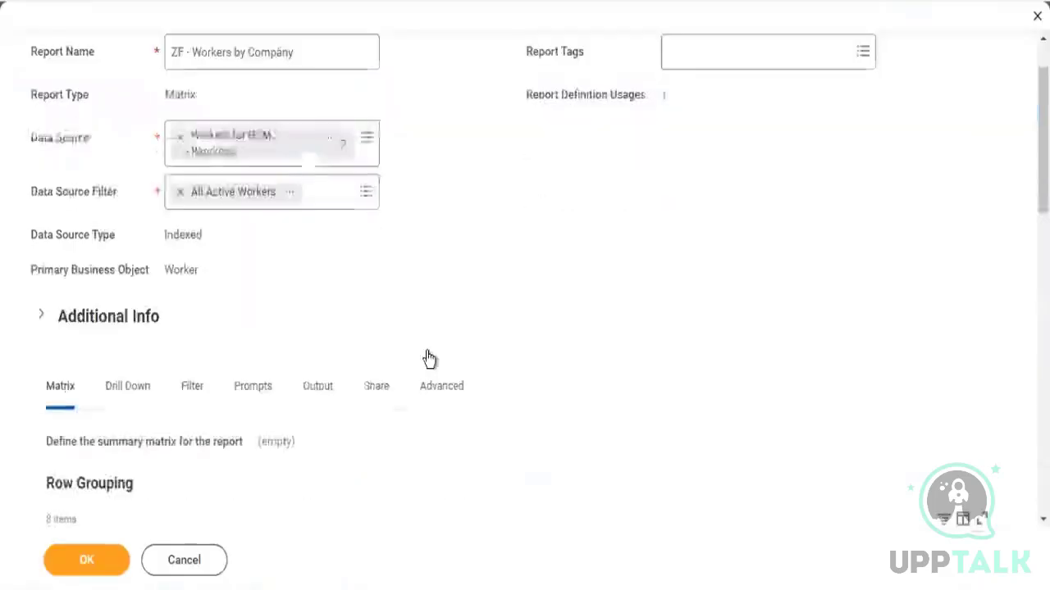
{"action": "scroll", "coordinate": [429, 359], "scroll_direction": "down", "scroll_amount": 2}
{"action": "left_click", "coordinate": [192, 283]}
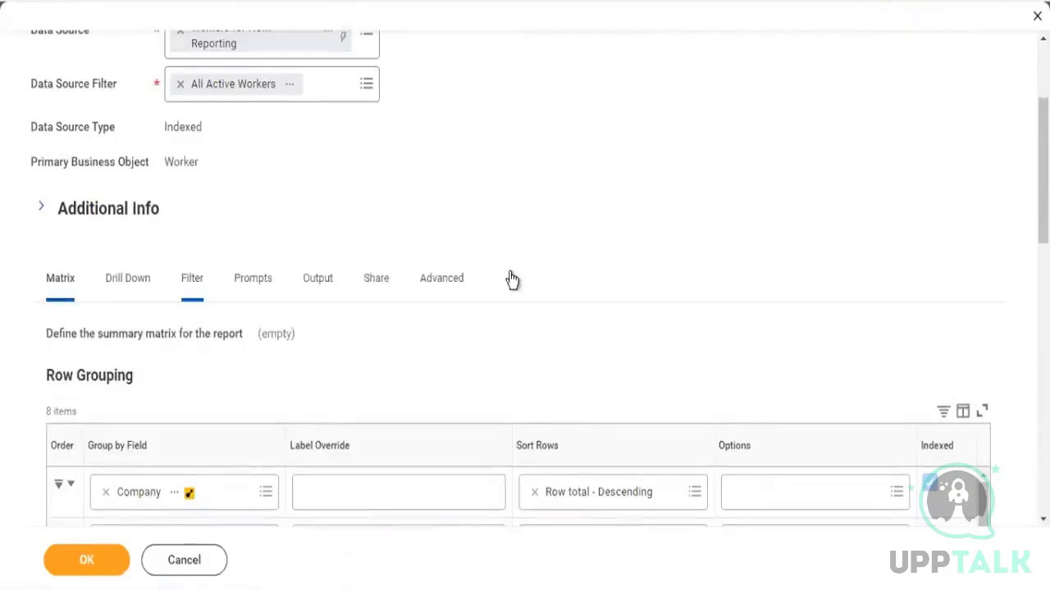
{"action": "scroll", "coordinate": [767, 243], "scroll_direction": "down", "scroll_amount": 1}
{"action": "scroll", "coordinate": [765, 238], "scroll_direction": "down", "scroll_amount": 2}
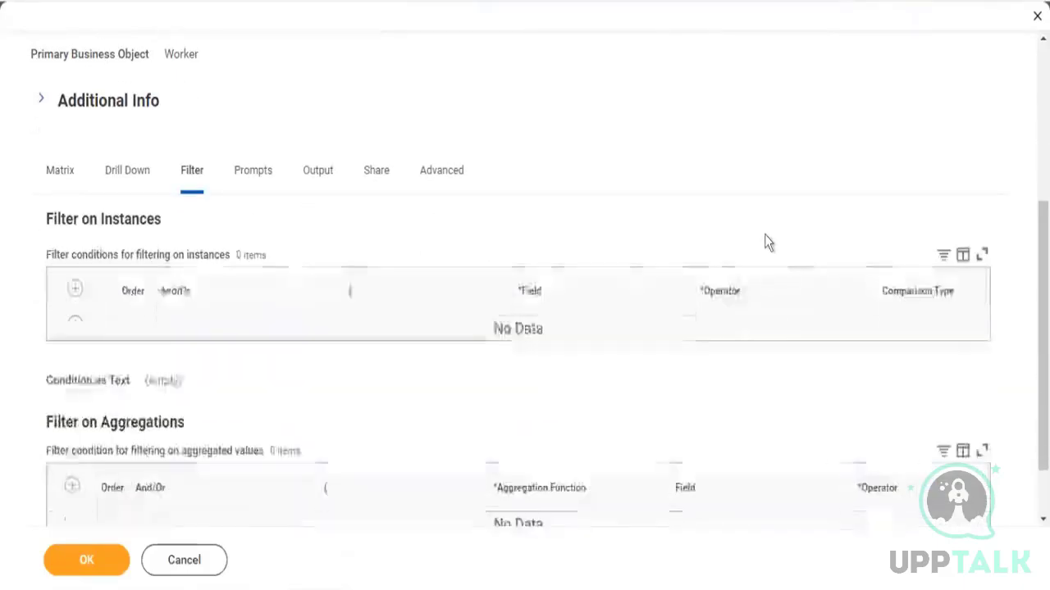
{"action": "left_click", "coordinate": [74, 288]}
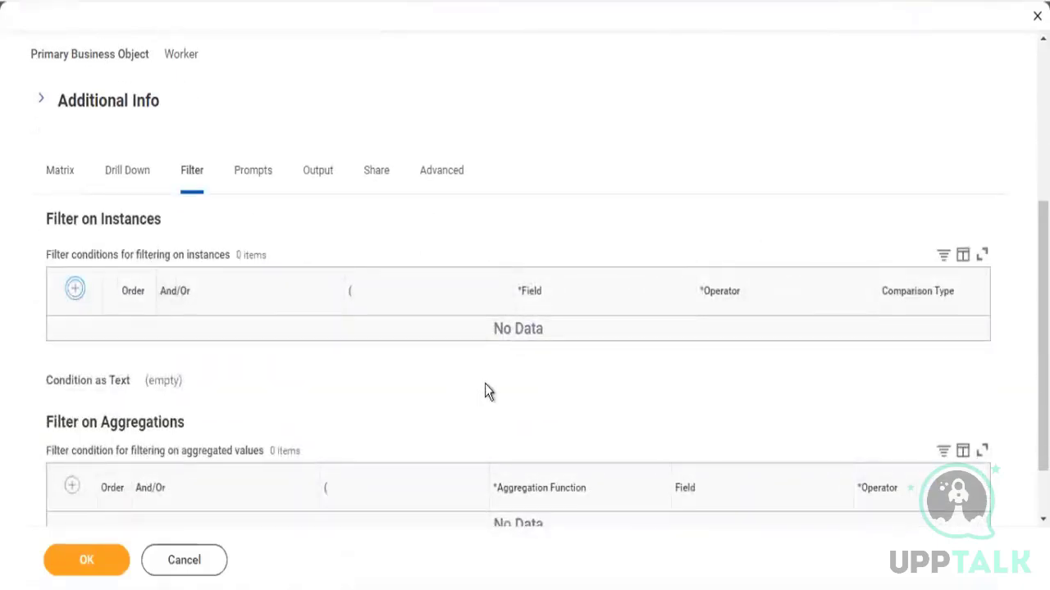
{"action": "left_click", "coordinate": [418, 342]}
{"action": "left_click", "coordinate": [588, 349]}
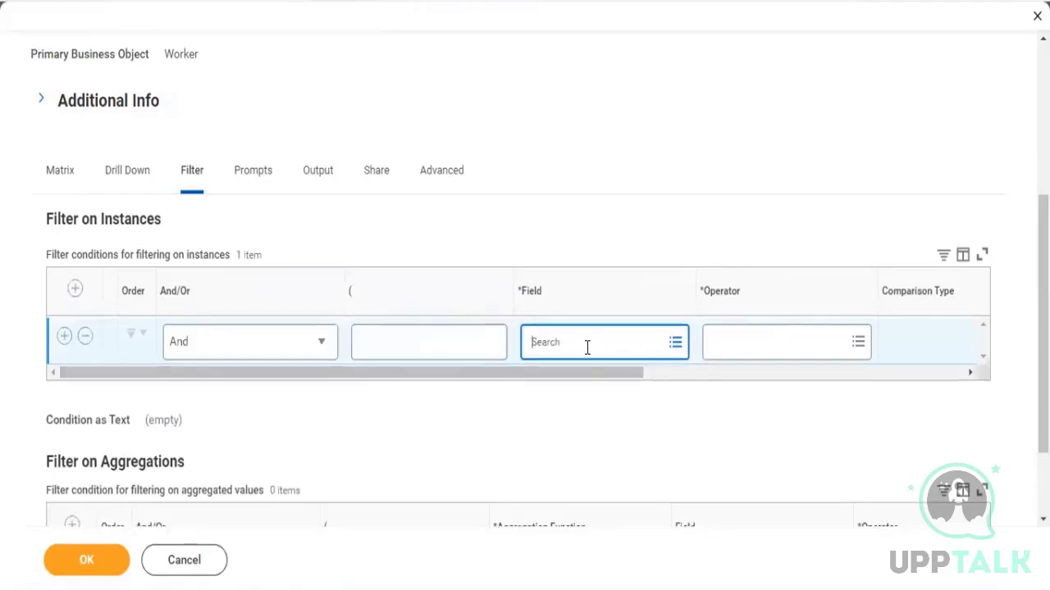
{"action": "type", "text": "company"}
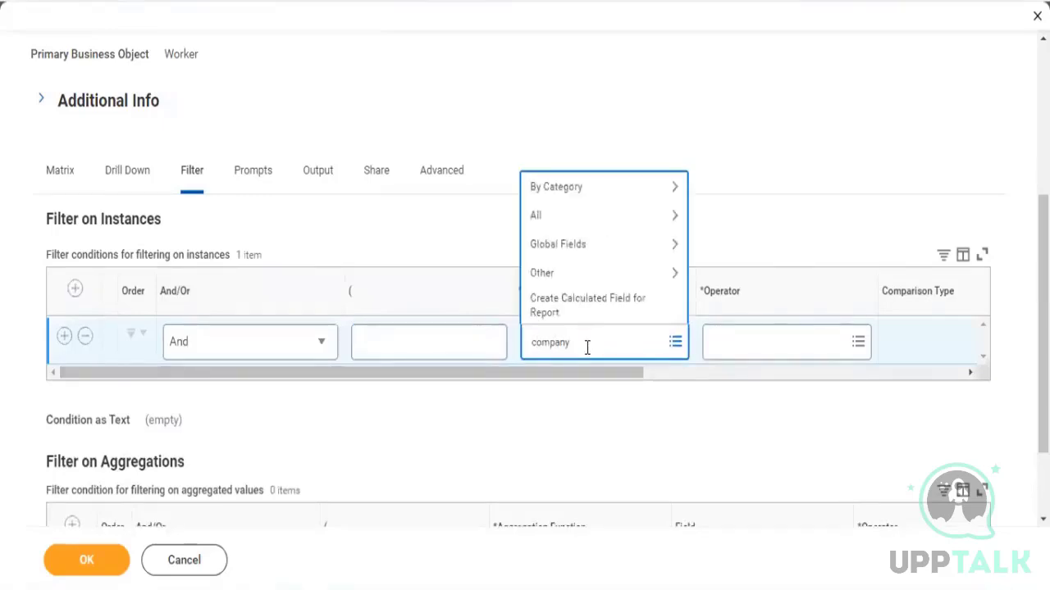
{"action": "key", "text": "Return"}
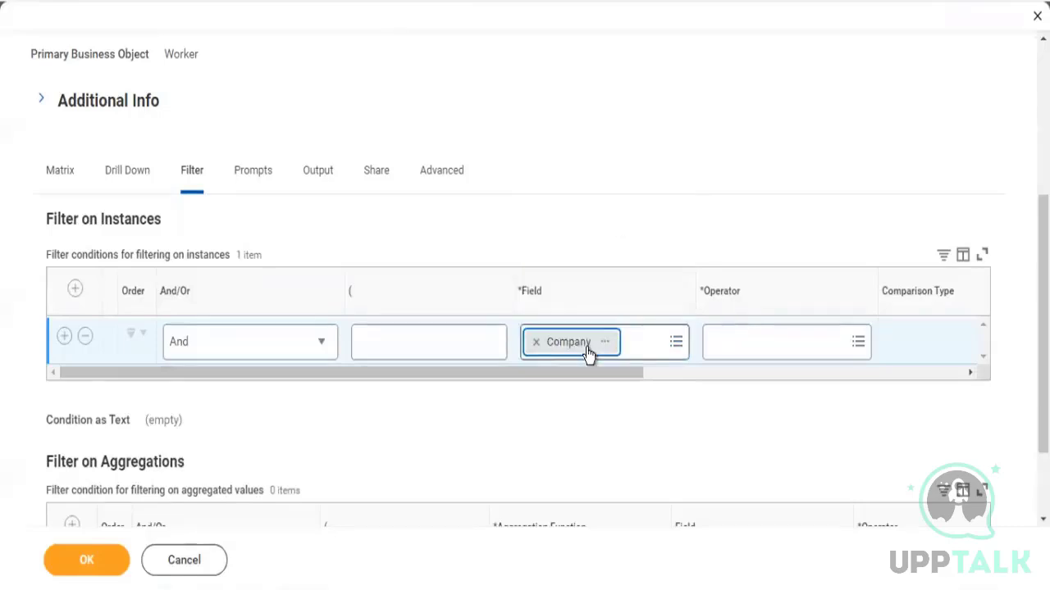
{"action": "key", "text": "Tab"}
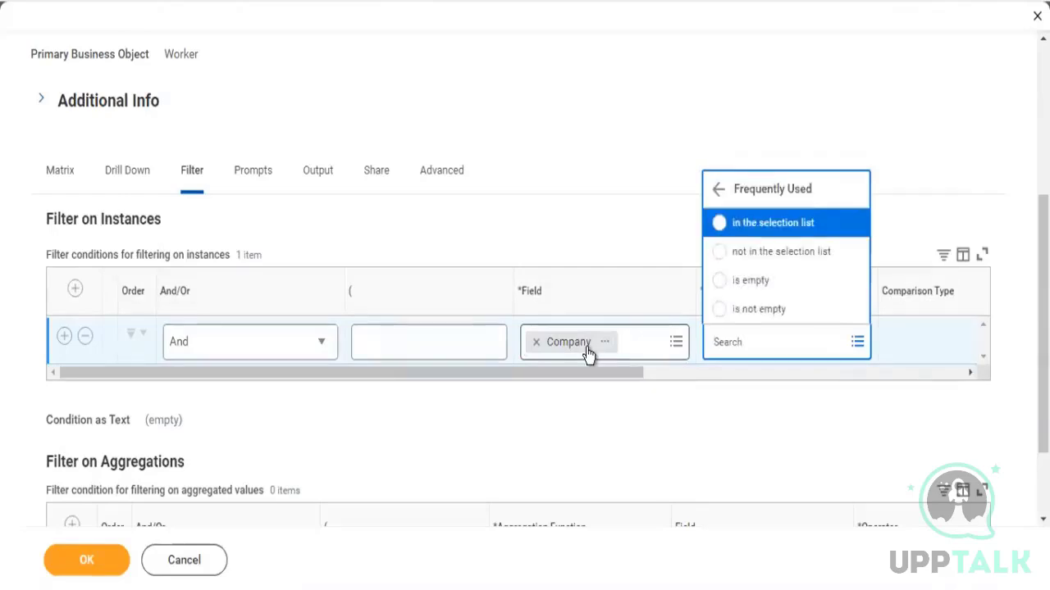
{"action": "key", "text": "Return"}
{"action": "key", "text": "Tab"}
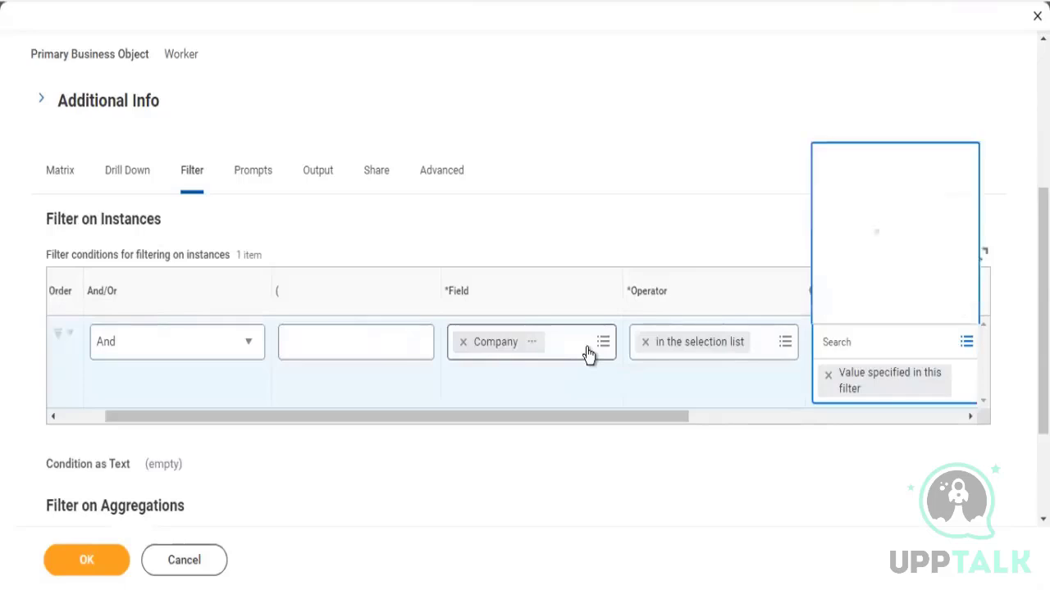
{"action": "key", "text": "Return"}
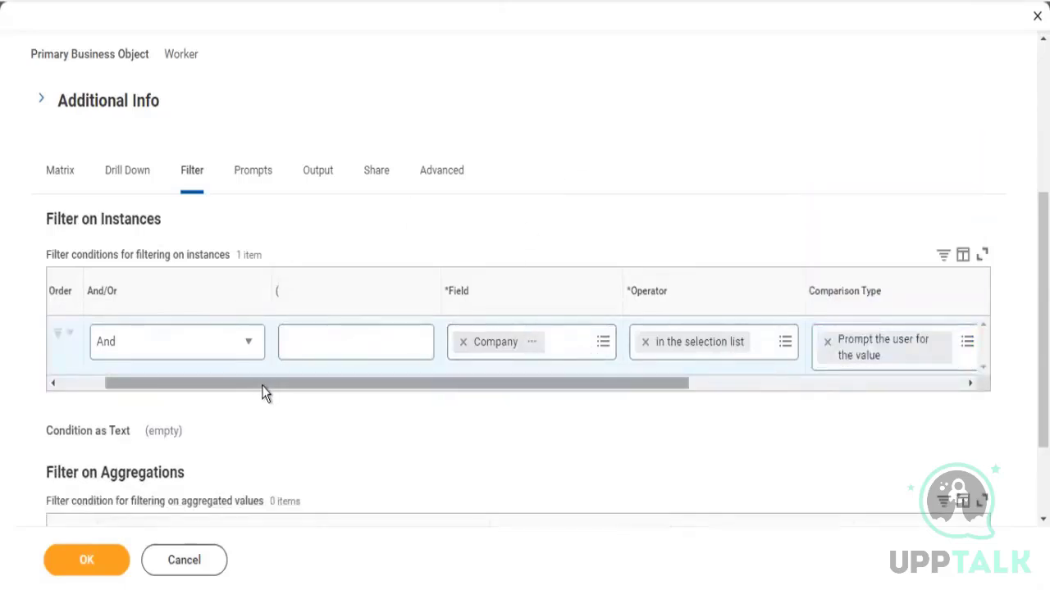
Add a second filter condition on the Supervisory Organization - Primary Position field
{"action": "left_click_drag", "start_coordinate": [259, 386], "coordinate": [38, 389]}
{"action": "left_click", "coordinate": [64, 336]}
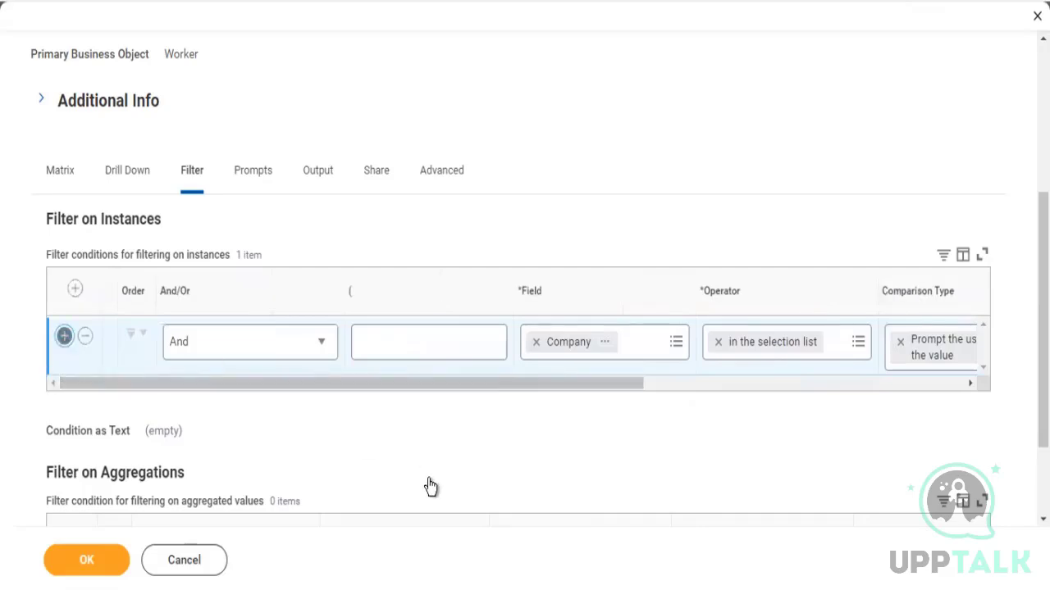
{"action": "left_click", "coordinate": [556, 400]}
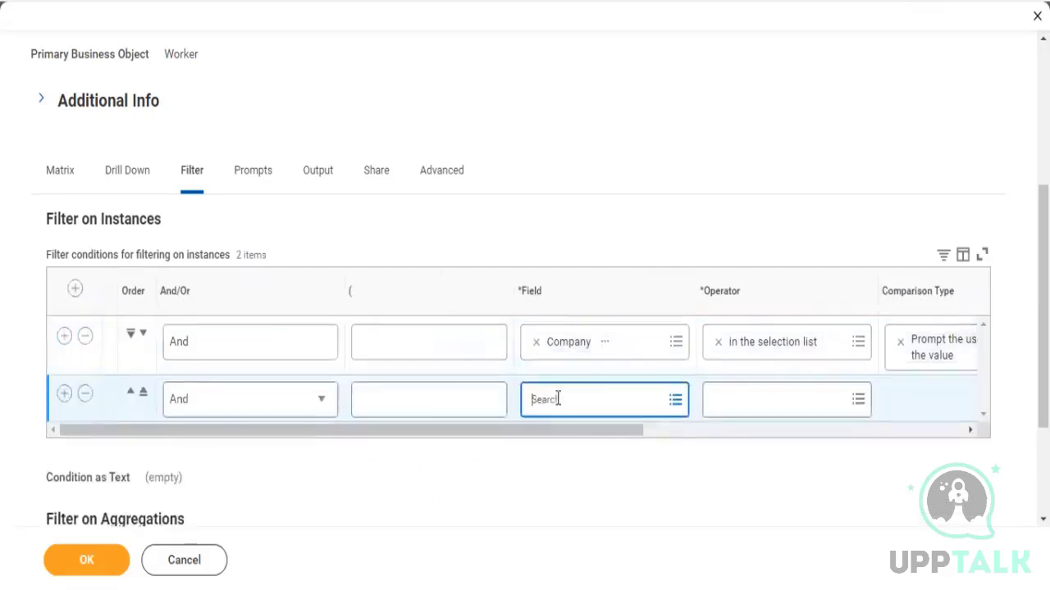
{"action": "type", "text": "superviso"}
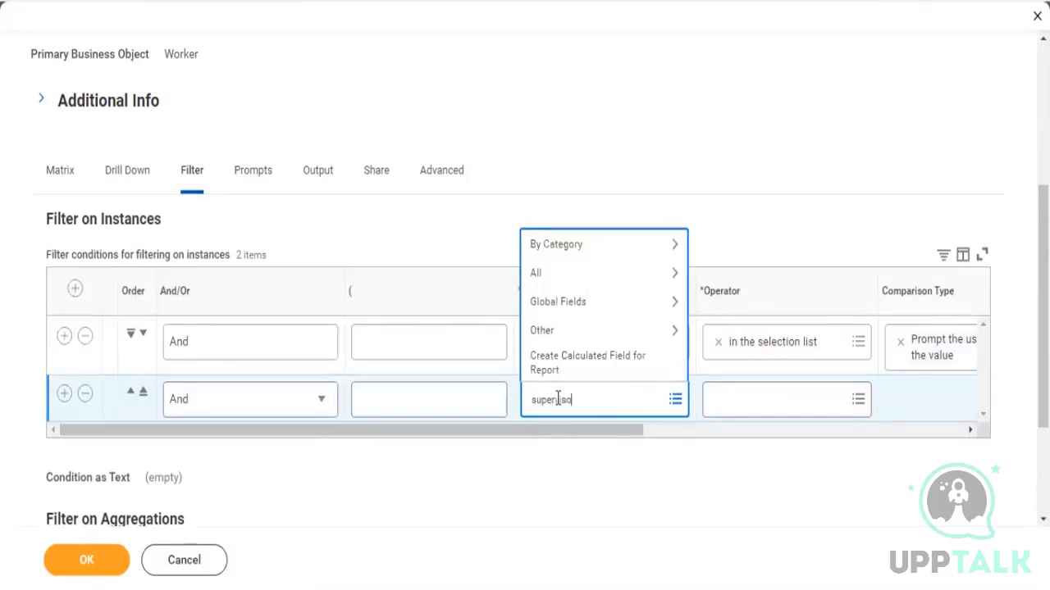
{"action": "type", "text": "r"}
{"action": "key", "text": "Return"}
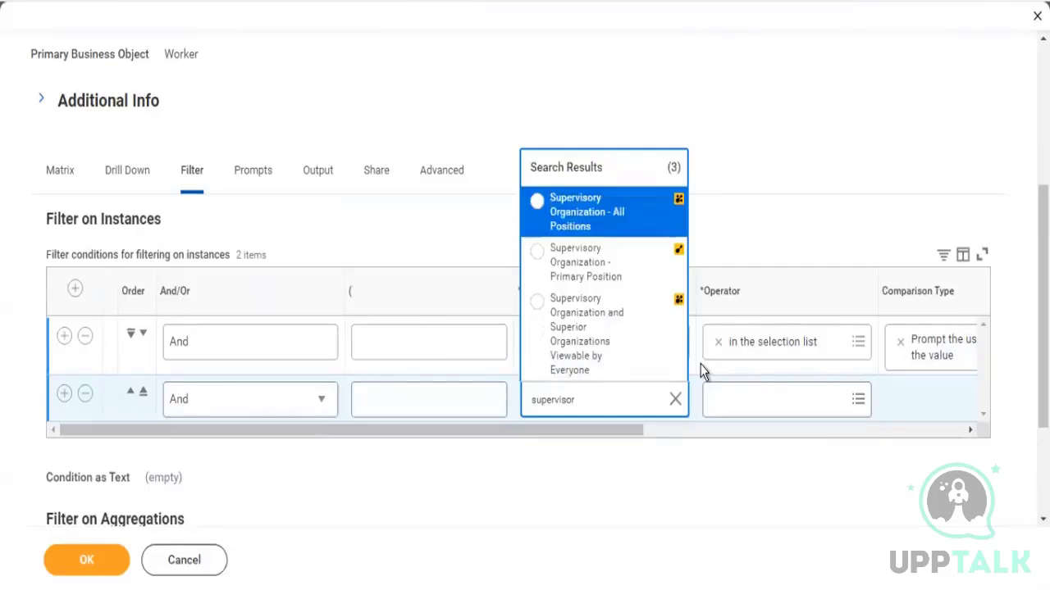
{"action": "left_click", "coordinate": [592, 279]}
Set that condition to in the selection list, prompting the user and ignoring the filter if the value is blank
{"action": "left_click", "coordinate": [809, 397]}
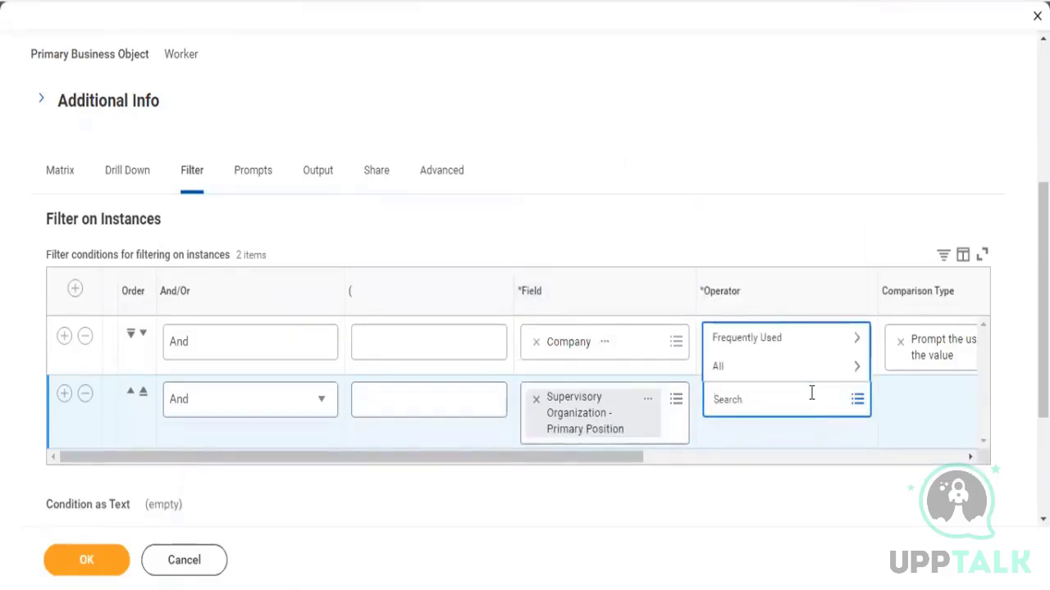
{"action": "key", "text": "Down"}
{"action": "key", "text": "Down"}
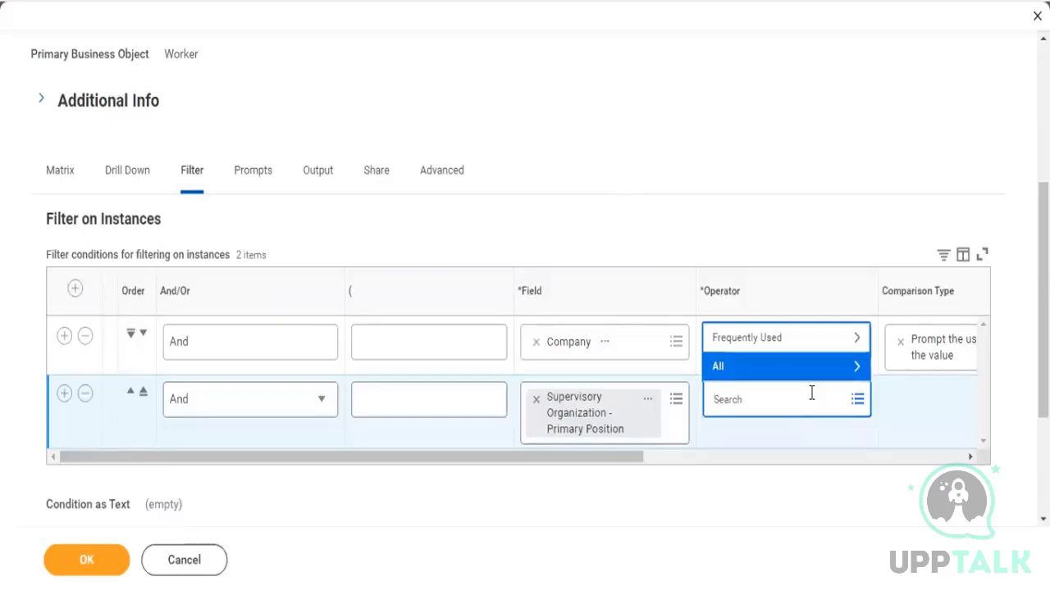
{"action": "key", "text": "Up"}
{"action": "key", "text": "Return"}
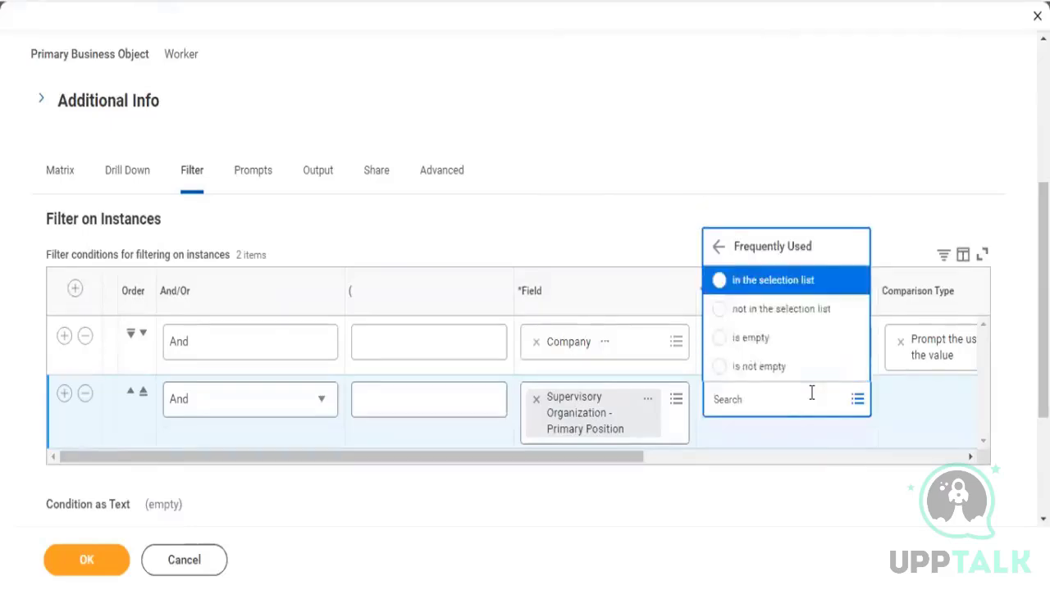
{"action": "key", "text": "Return"}
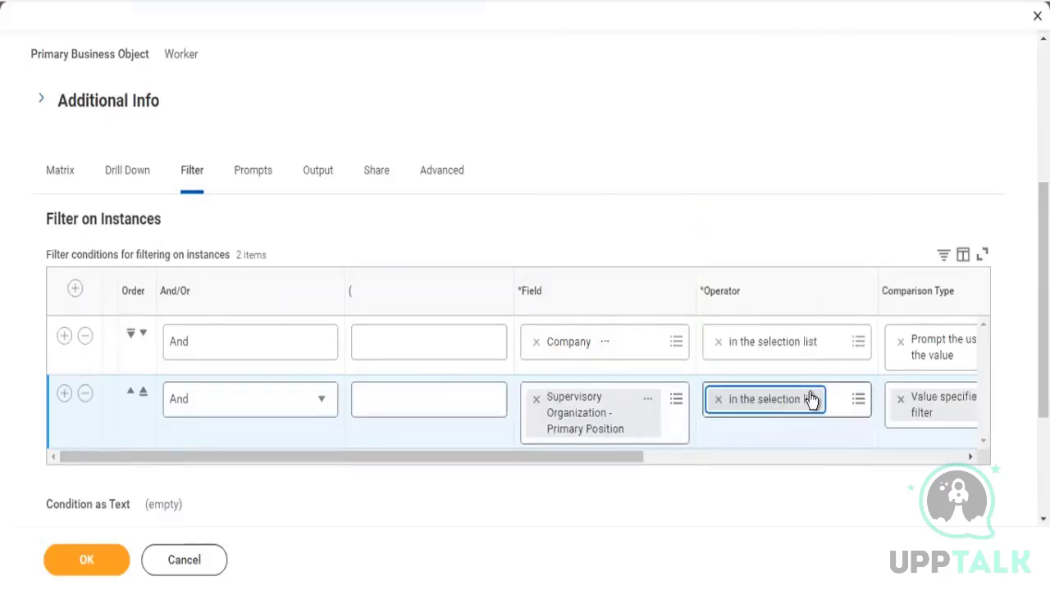
{"action": "key", "text": "Tab"}
{"action": "key", "text": "Return"}
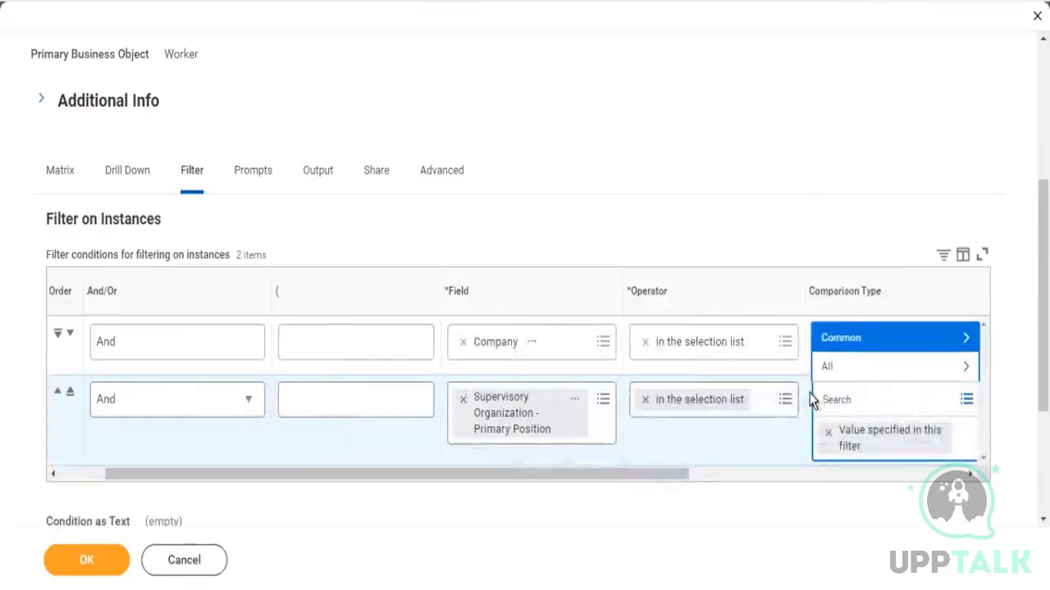
{"action": "key", "text": "Down"}
{"action": "key", "text": "Return"}
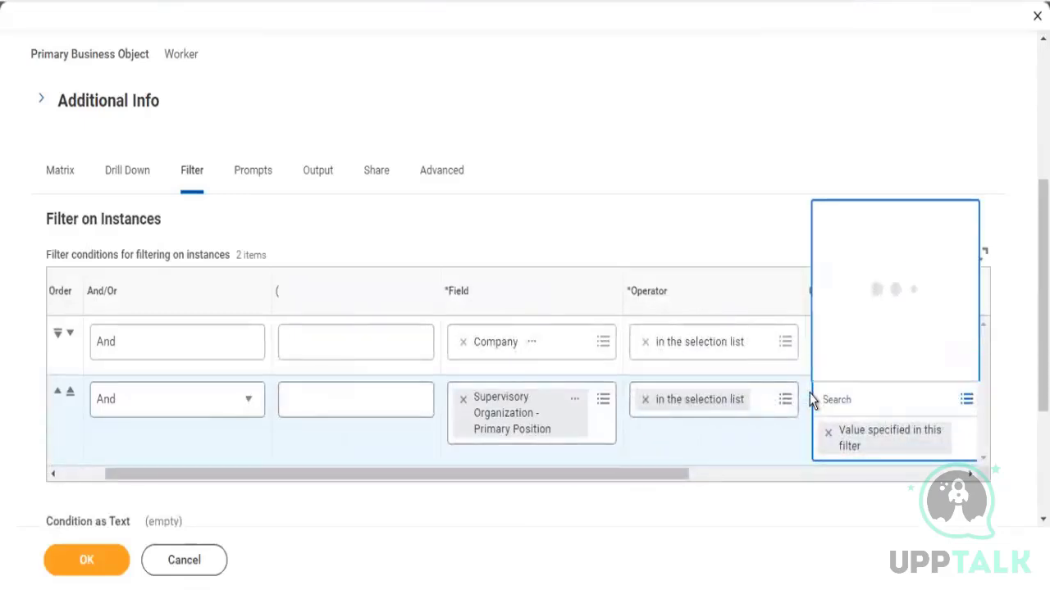
{"action": "key", "text": "Down"}
{"action": "key", "text": "Return"}
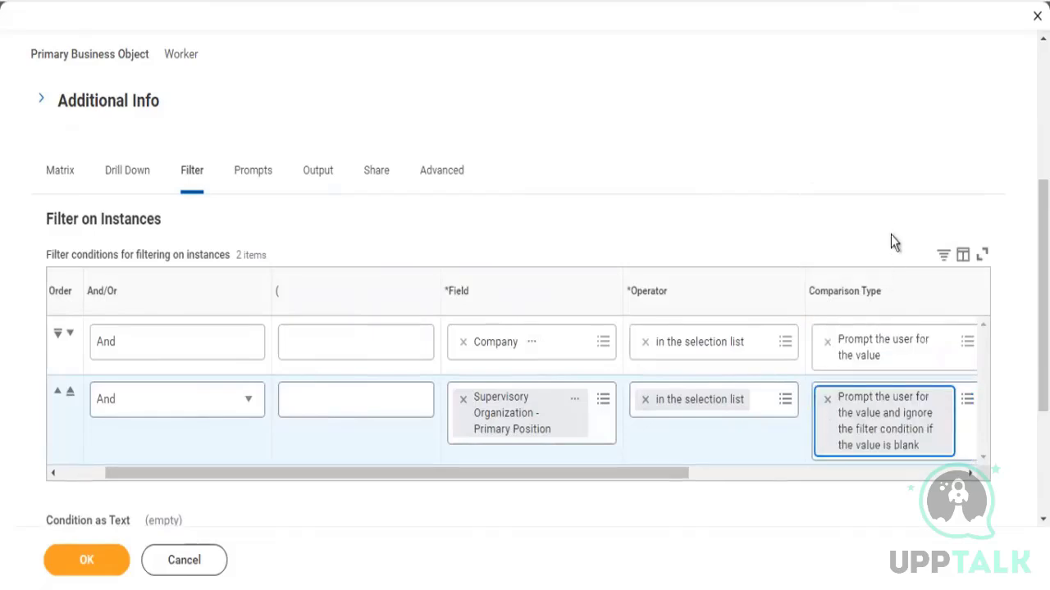
{"action": "left_click", "coordinate": [892, 222]}
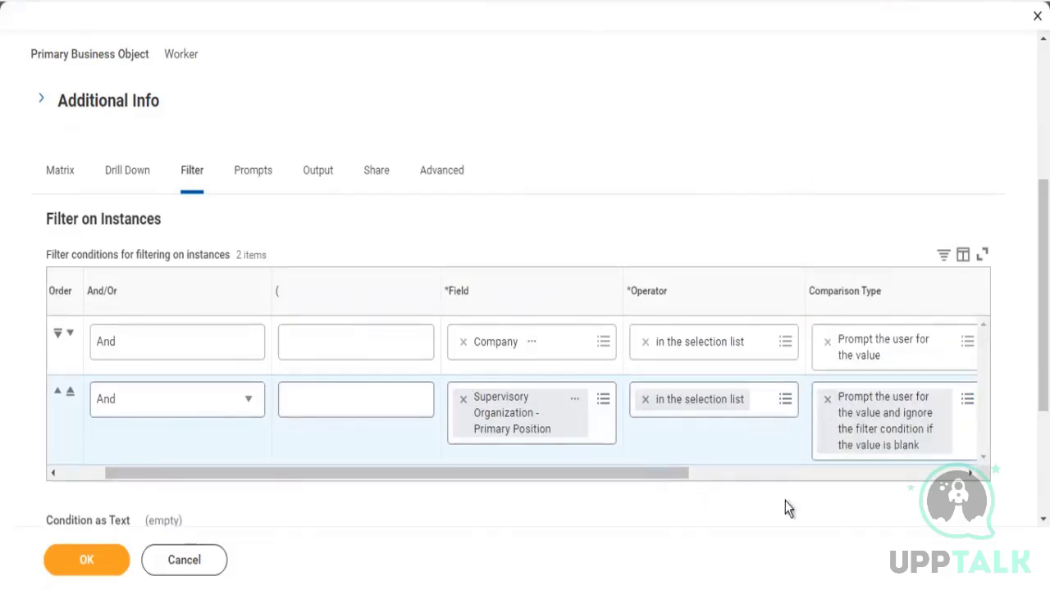
{"action": "left_click_drag", "start_coordinate": [785, 501], "coordinate": [806, 501]}
{"action": "left_click_drag", "start_coordinate": [675, 474], "coordinate": [838, 482]}
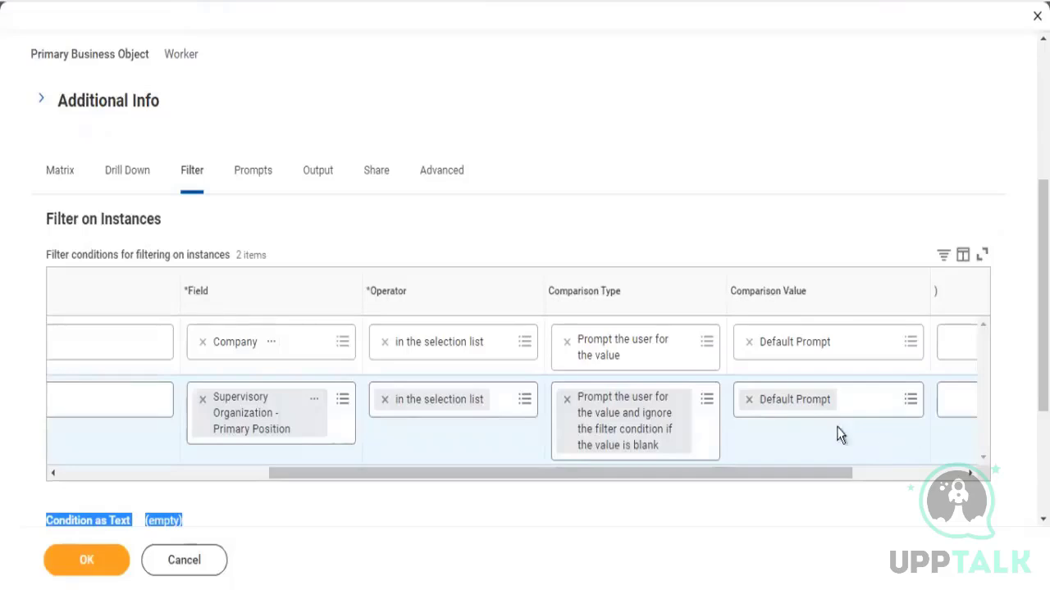
{"action": "left_click_drag", "start_coordinate": [645, 445], "coordinate": [448, 429]}
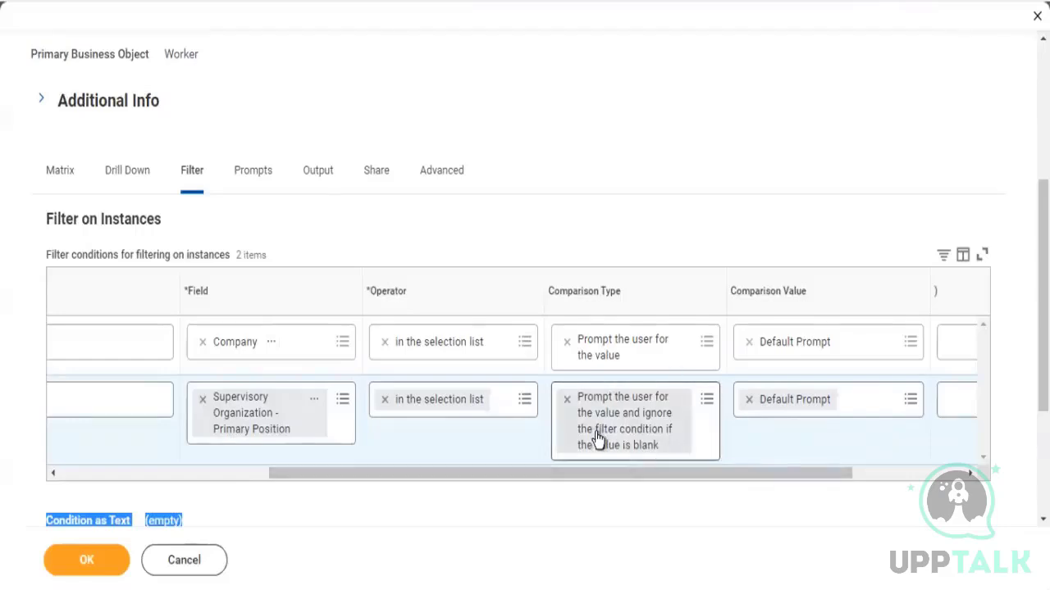
{"action": "left_click", "coordinate": [619, 129]}
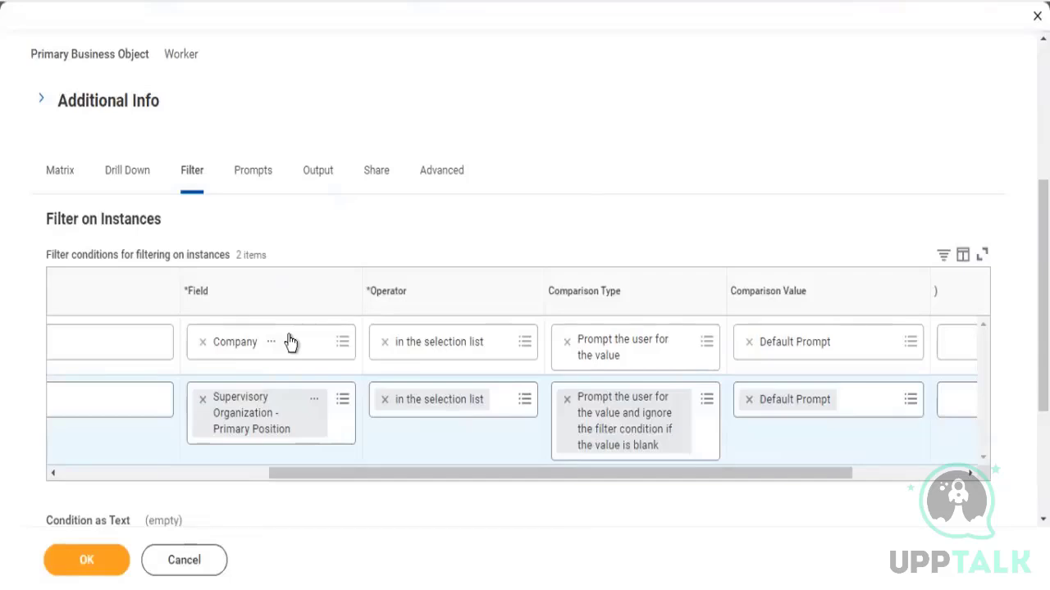
Populate the undefined prompt defaults for the report's prompts
{"action": "left_click", "coordinate": [264, 178]}
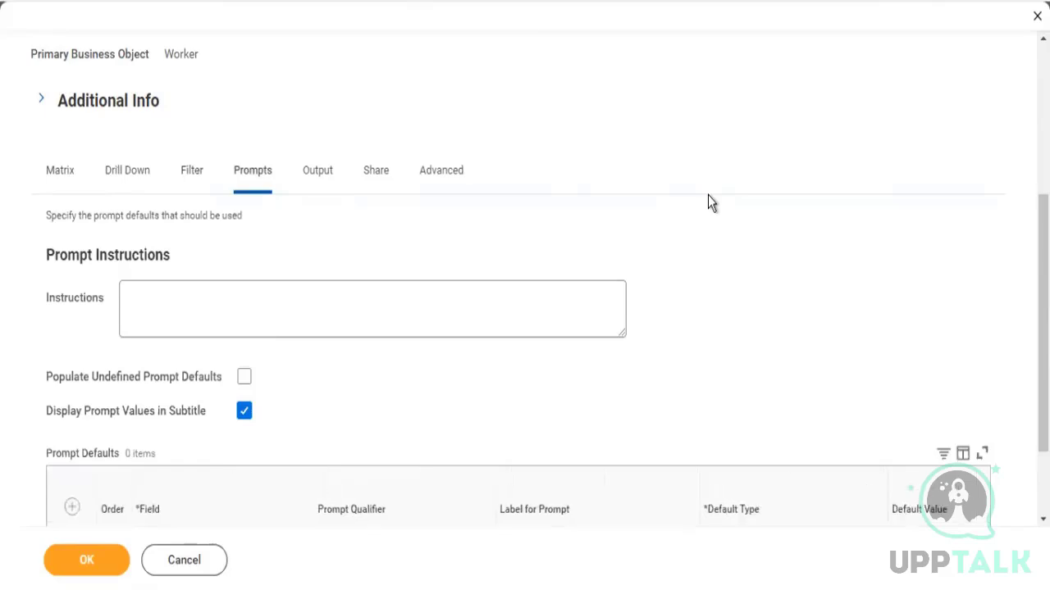
{"action": "scroll", "coordinate": [710, 203], "scroll_direction": "down", "scroll_amount": 2}
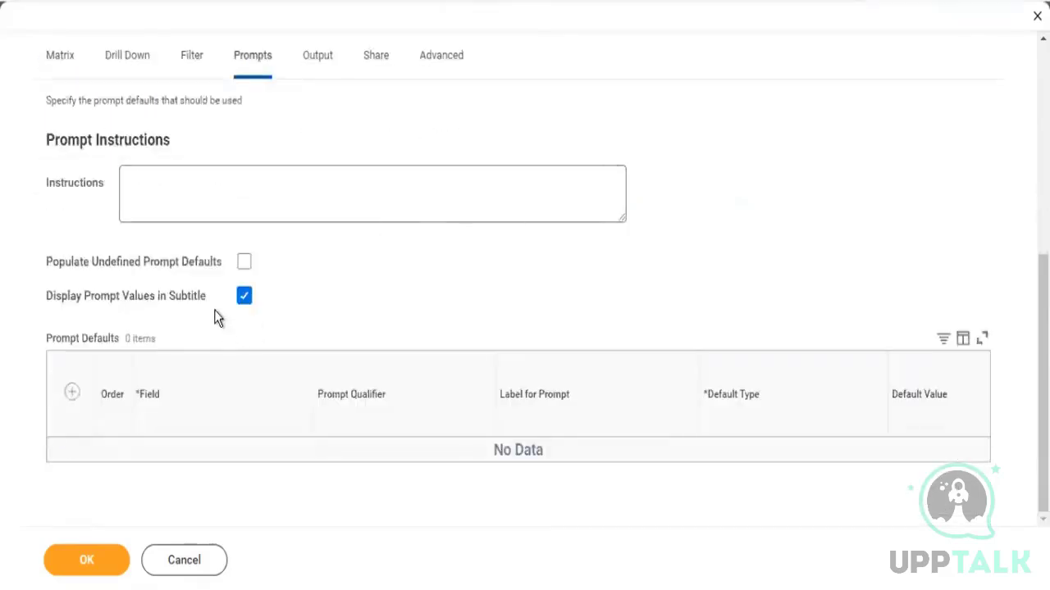
{"action": "left_click", "coordinate": [244, 262]}
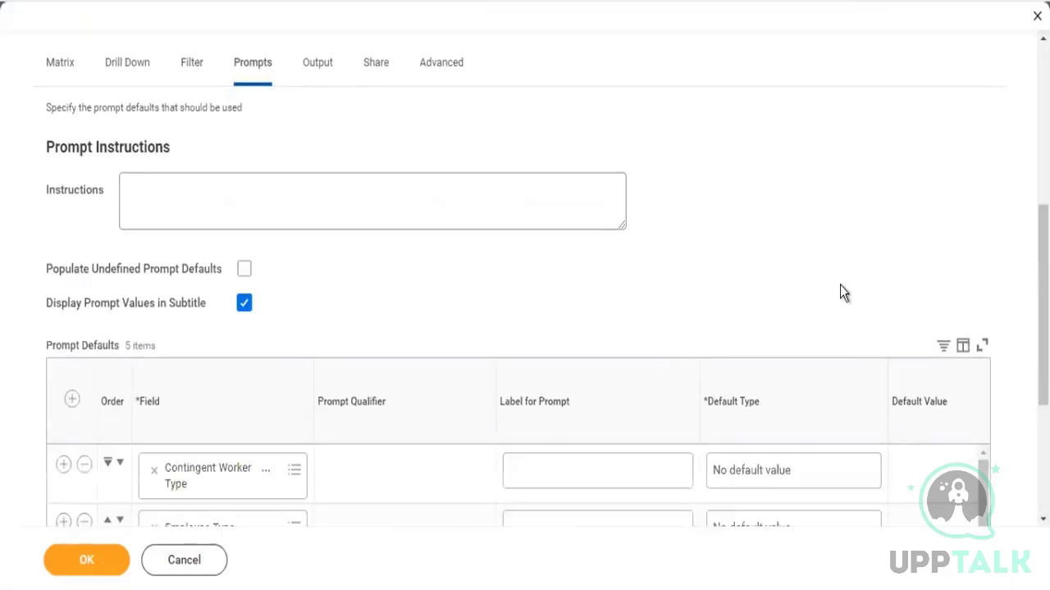
{"action": "scroll", "coordinate": [842, 293], "scroll_direction": "down", "scroll_amount": 5}
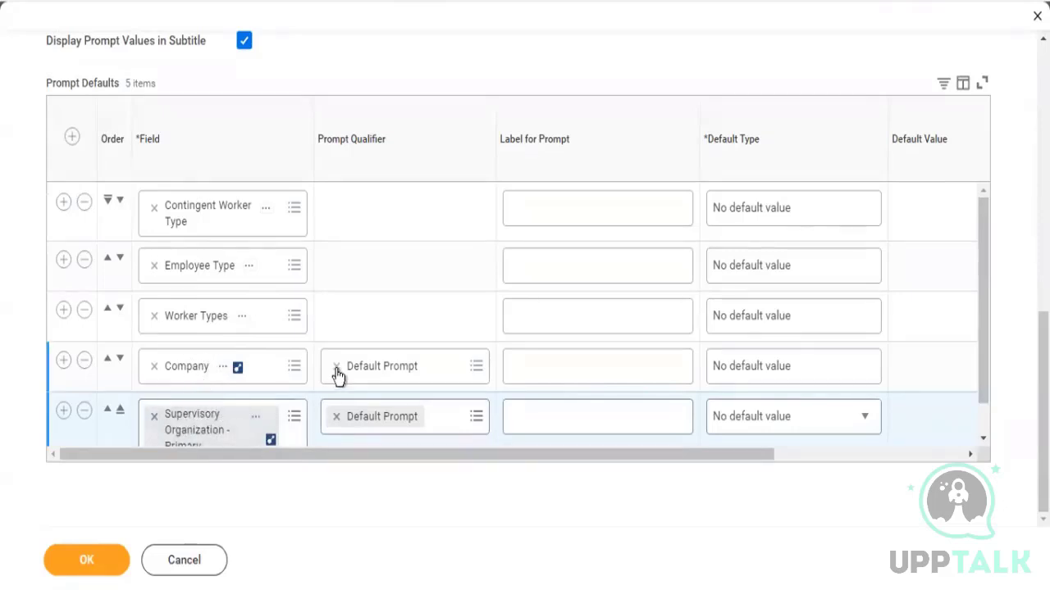
{"action": "left_click_drag", "start_coordinate": [231, 296], "coordinate": [167, 199]}
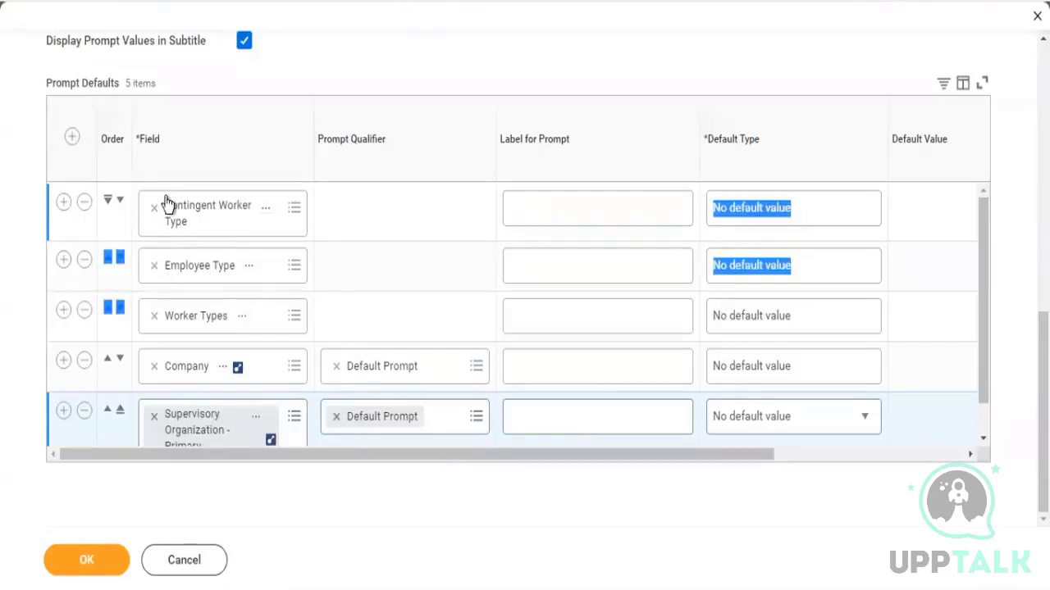
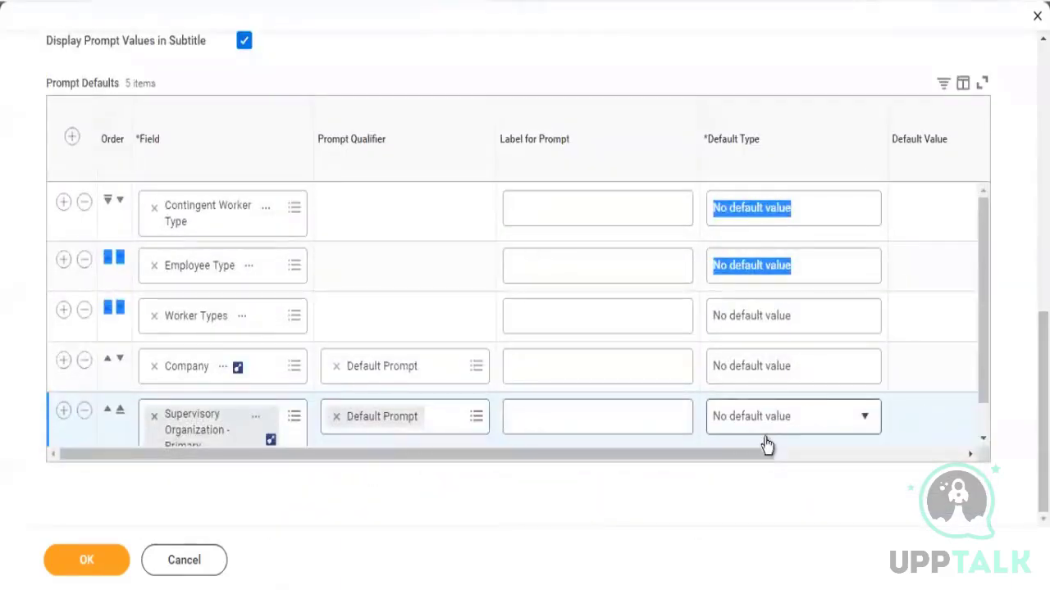
Save the report definition with its updated prompt defaults
{"action": "left_click_drag", "start_coordinate": [752, 456], "coordinate": [845, 453]}
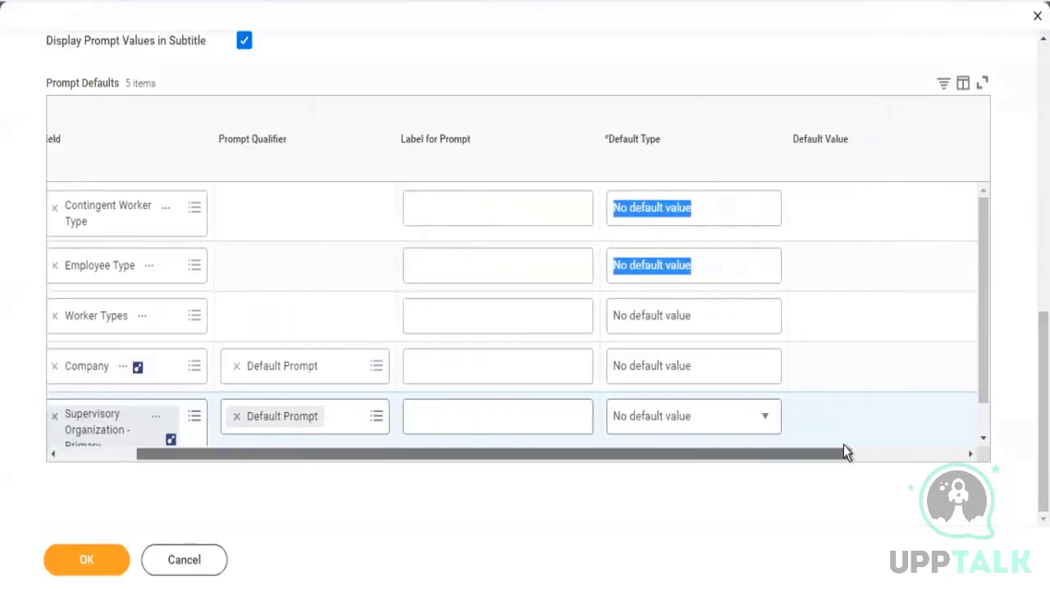
{"action": "scroll", "coordinate": [785, 368], "scroll_direction": "left", "scroll_amount": 2}
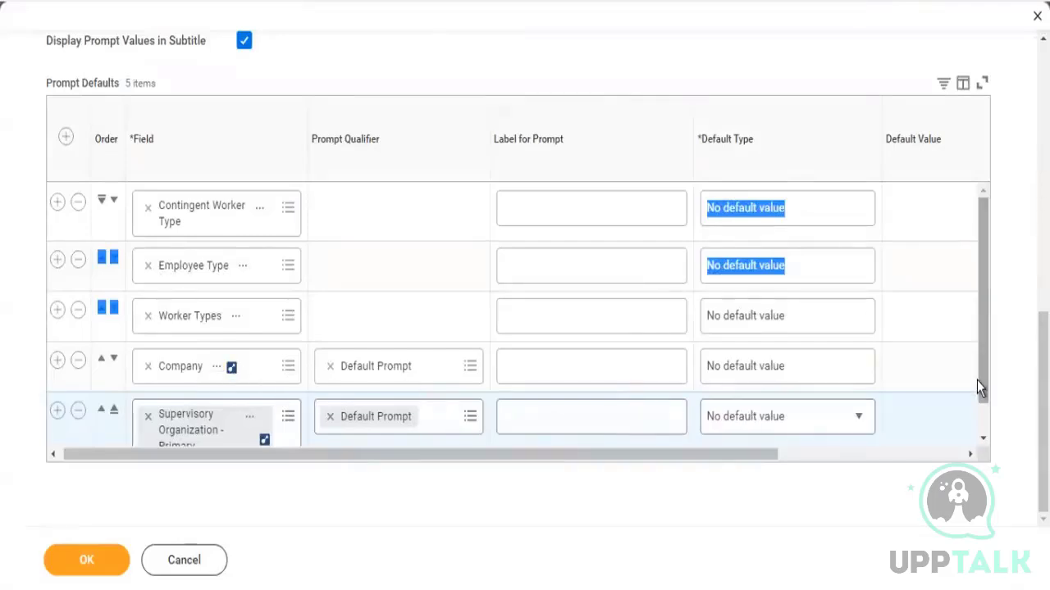
{"action": "scroll", "coordinate": [994, 447], "scroll_direction": "down", "scroll_amount": 1}
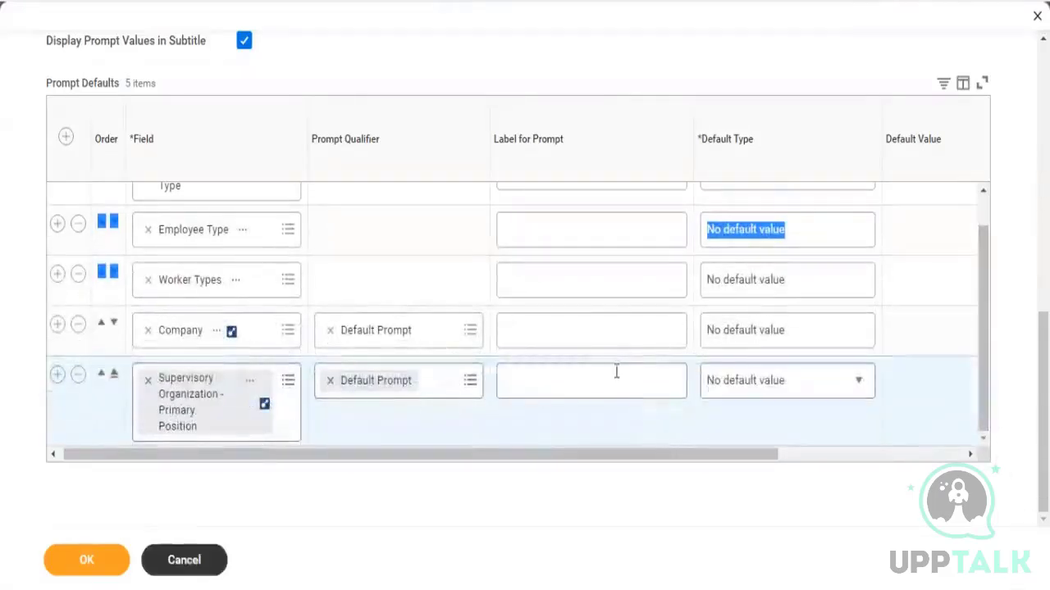
{"action": "left_click", "coordinate": [82, 560]}
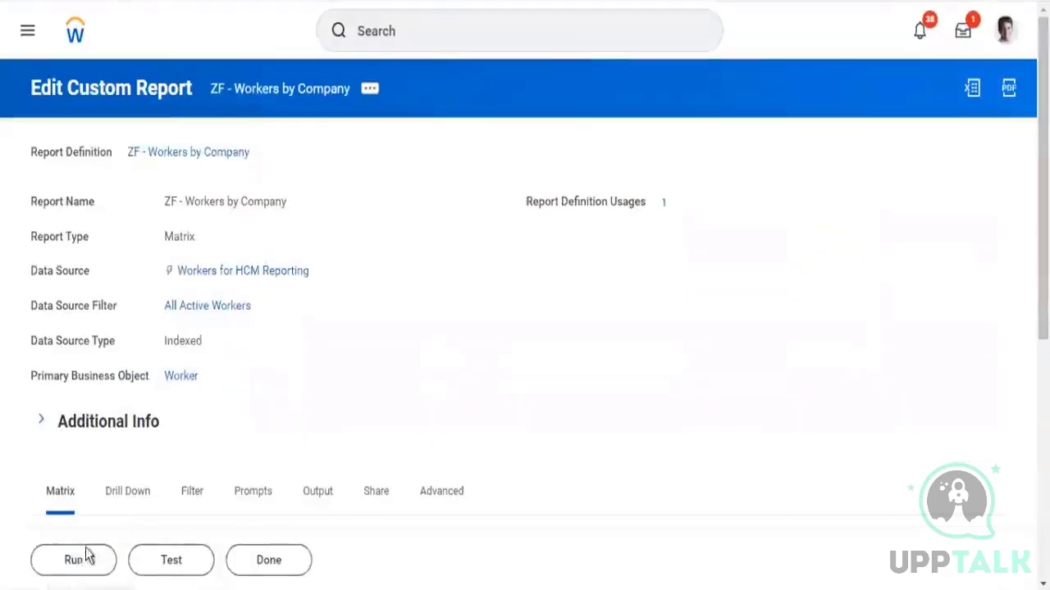
{"action": "left_click", "coordinate": [76, 560]}
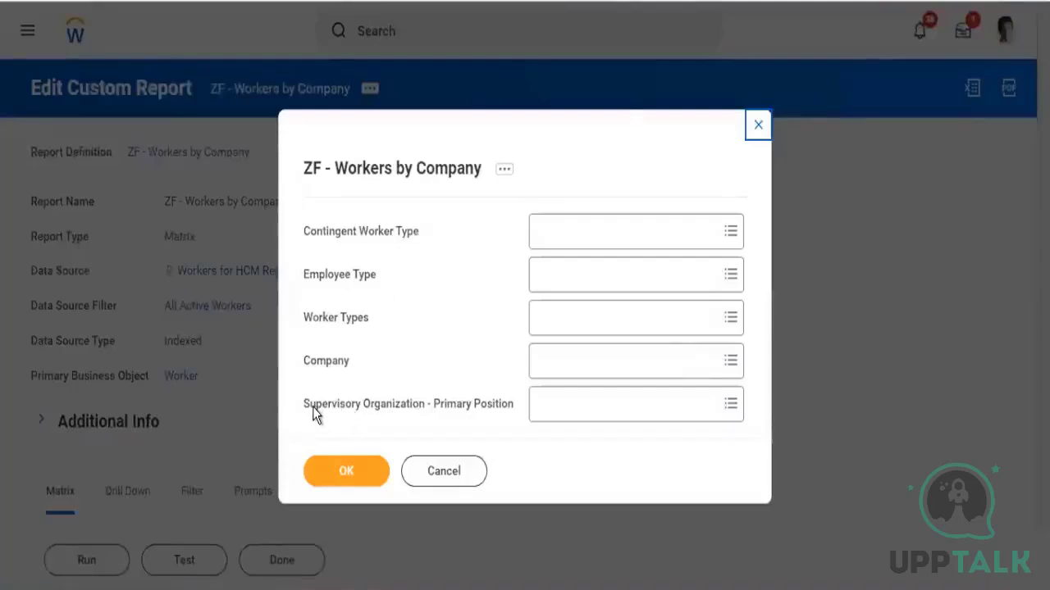
Open the ZF - Workers by Company report definition from the run prompt window
{"action": "left_click_drag", "start_coordinate": [371, 407], "coordinate": [314, 407]}
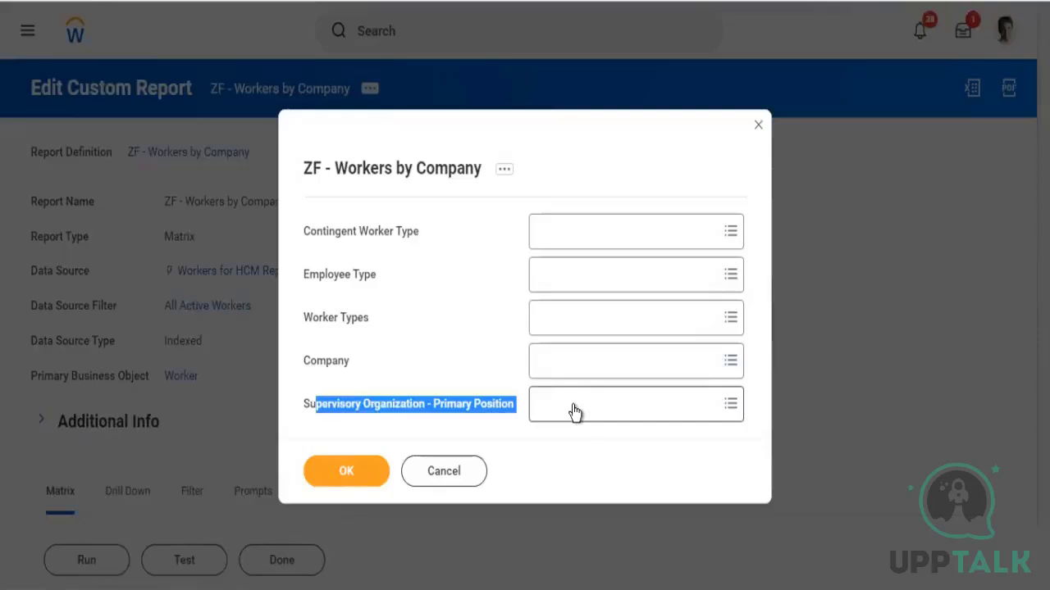
{"action": "left_click", "coordinate": [764, 417]}
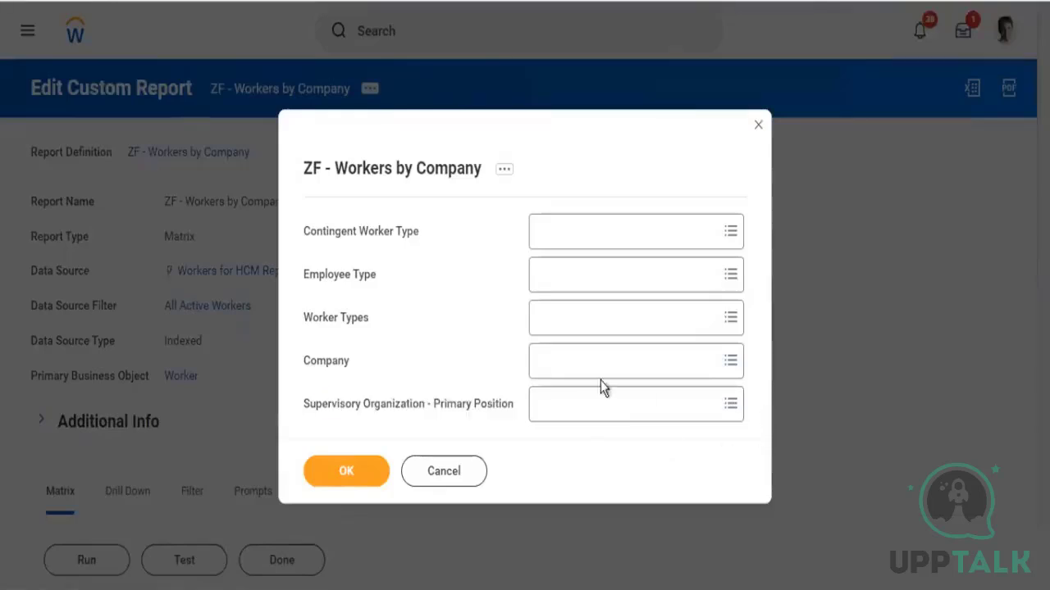
{"action": "left_click_drag", "start_coordinate": [515, 404], "coordinate": [424, 403]}
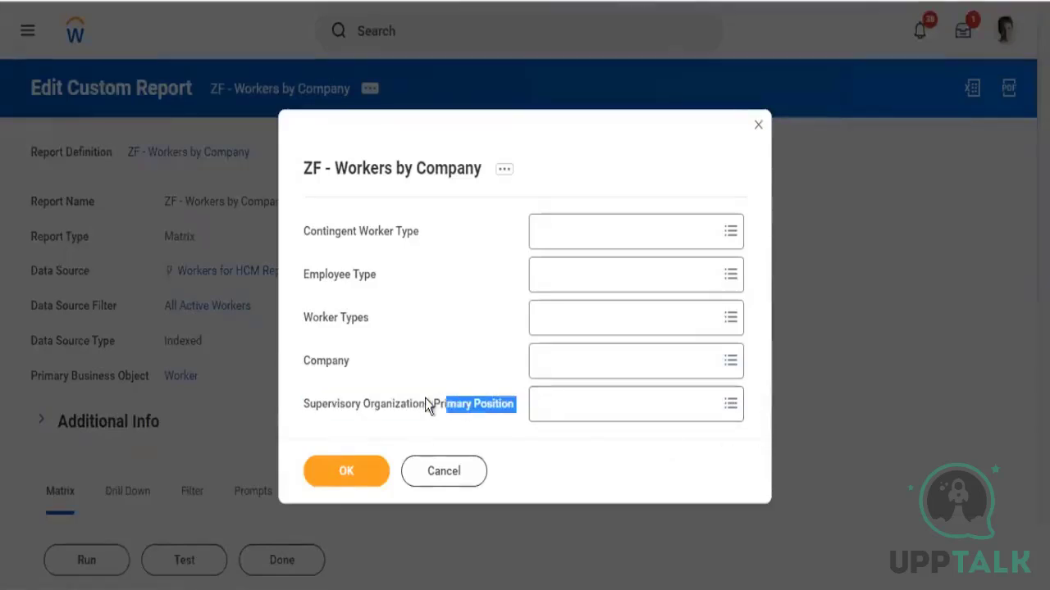
{"action": "left_click", "coordinate": [409, 186]}
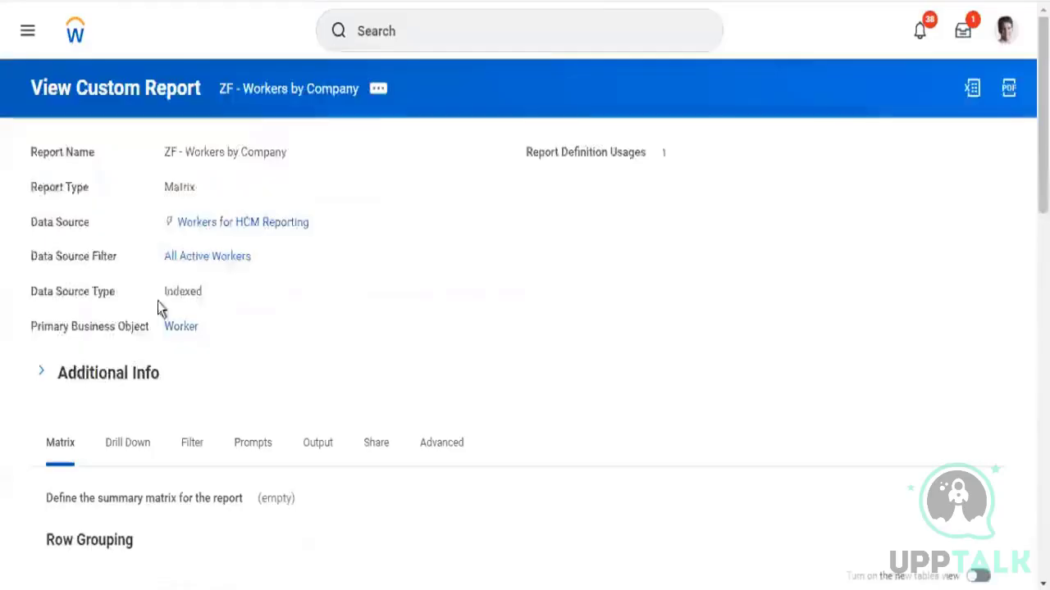
{"action": "left_click", "coordinate": [381, 92]}
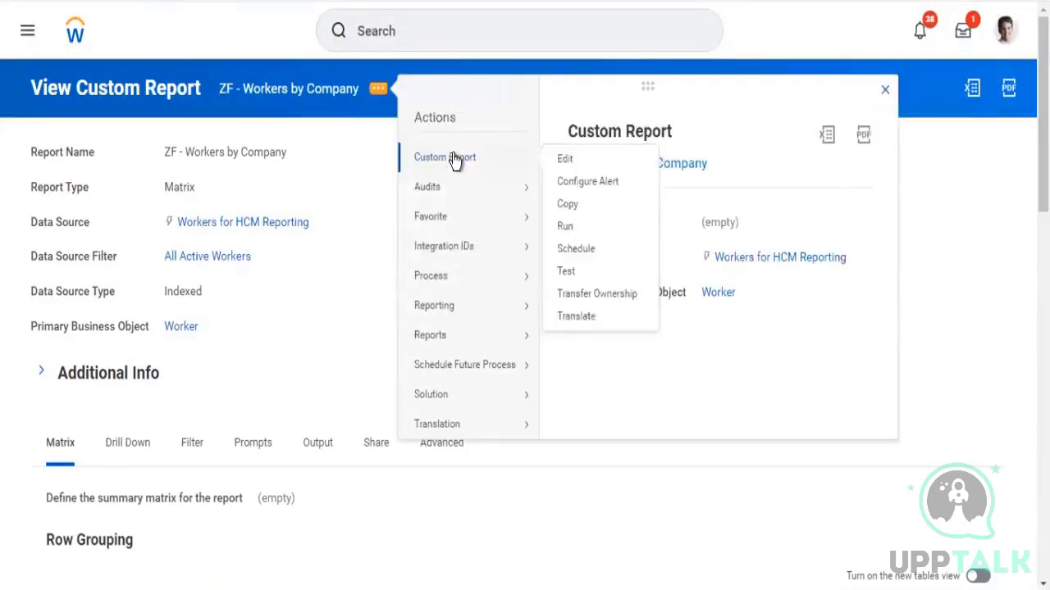
{"action": "left_click", "coordinate": [456, 160]}
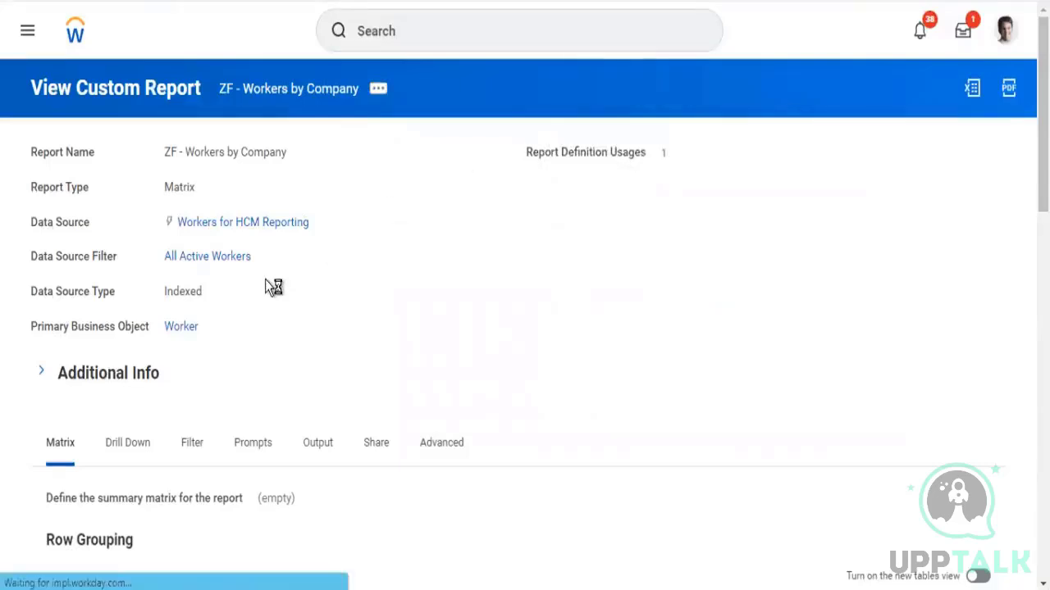
{"action": "left_click_drag", "start_coordinate": [38, 255], "coordinate": [104, 258]}
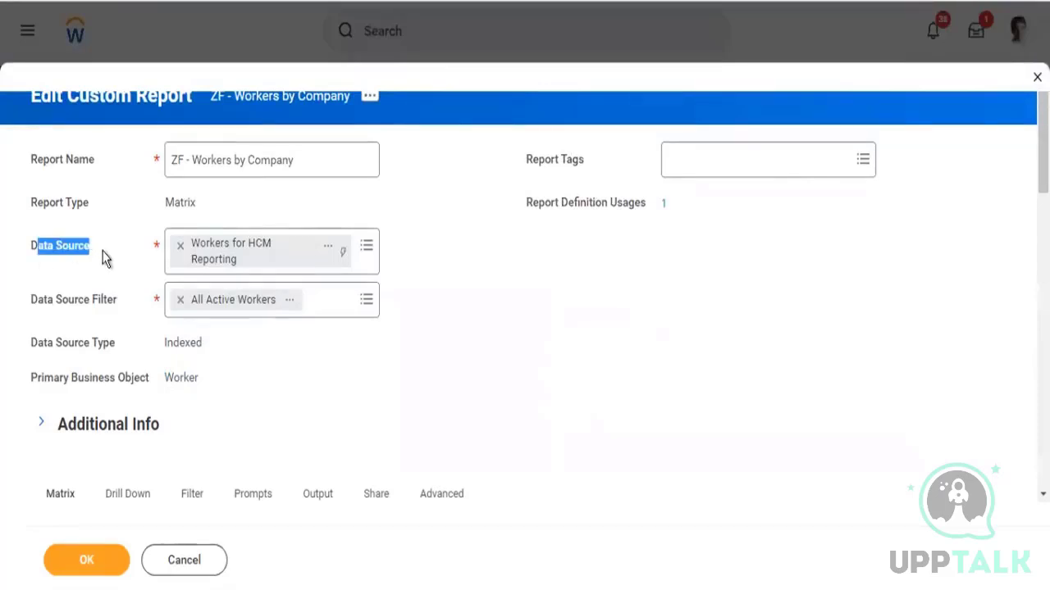
{"action": "left_click", "coordinate": [367, 254]}
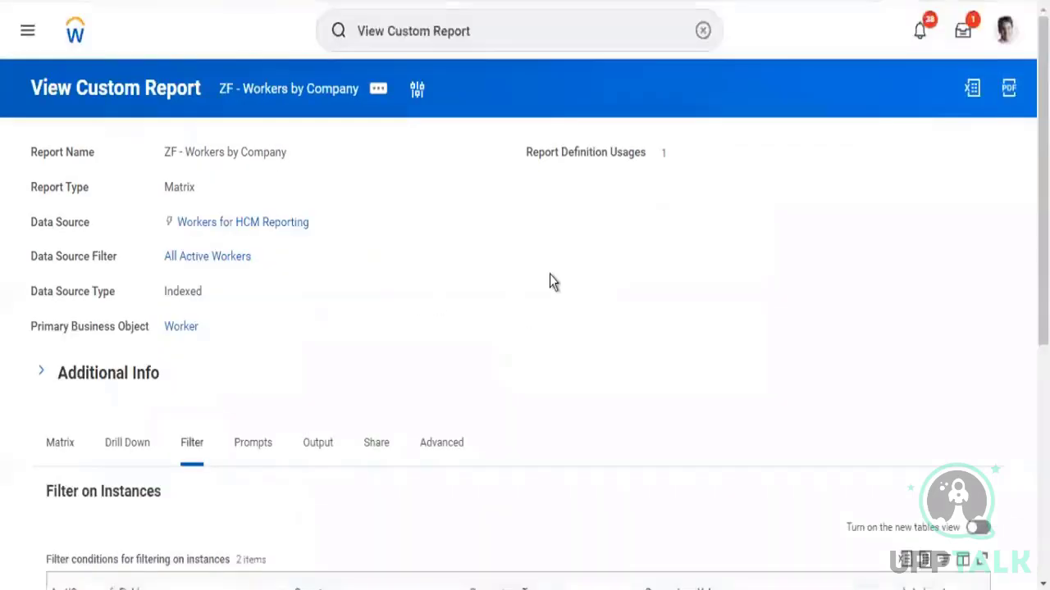
{"action": "scroll", "coordinate": [549, 282], "scroll_direction": "down", "scroll_amount": 3}
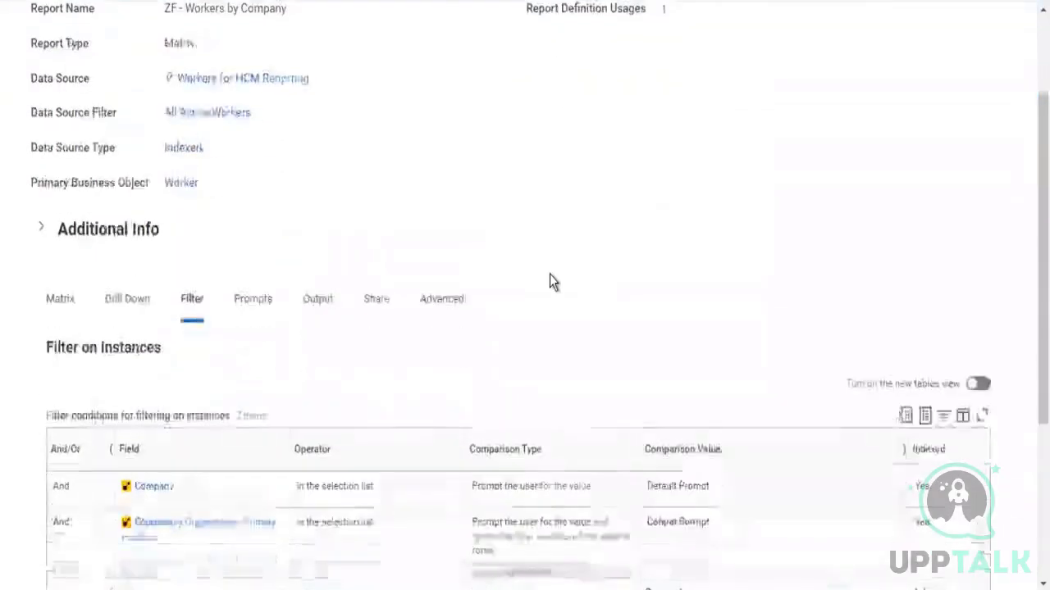
{"action": "scroll", "coordinate": [769, 219], "scroll_direction": "up", "scroll_amount": 1}
{"action": "scroll", "coordinate": [768, 218], "scroll_direction": "up", "scroll_amount": 2}
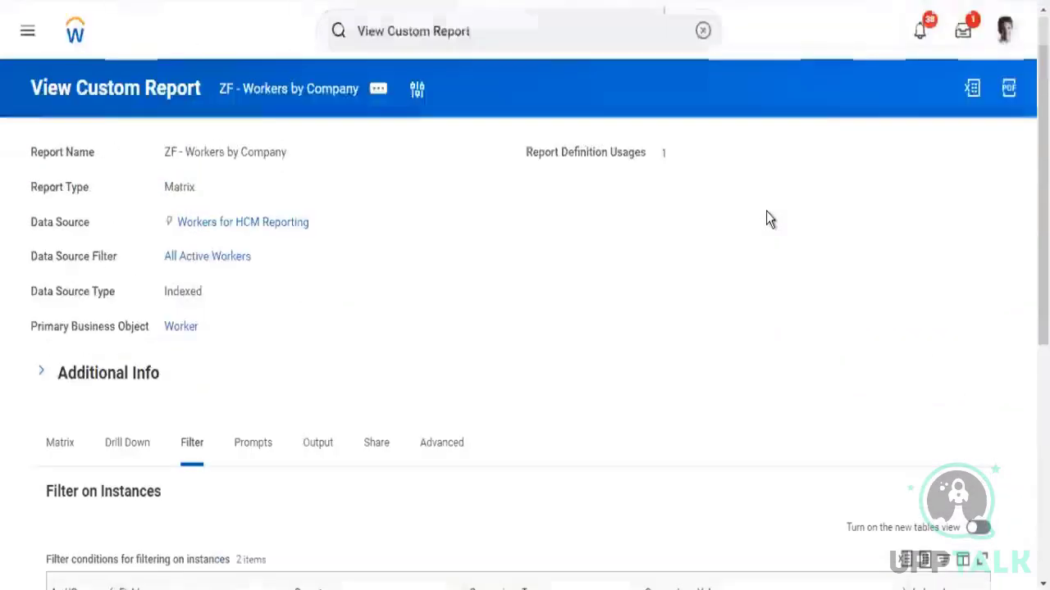
Edit the report and set the Supervisory Organization - Primary Position prompt's default type to Determine default value at runtime
{"action": "left_click", "coordinate": [375, 97]}
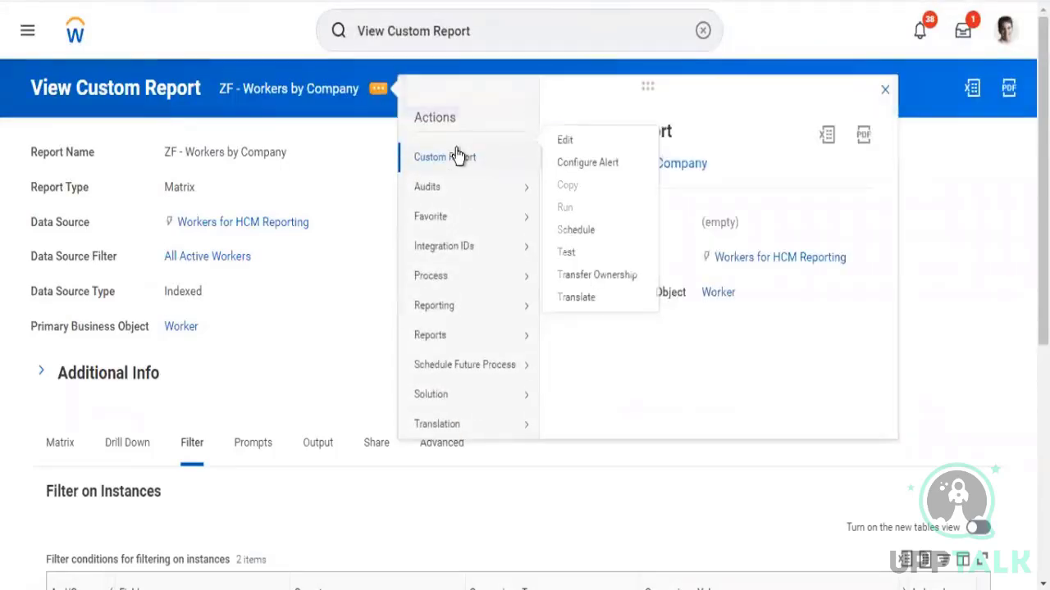
{"action": "left_click", "coordinate": [570, 141]}
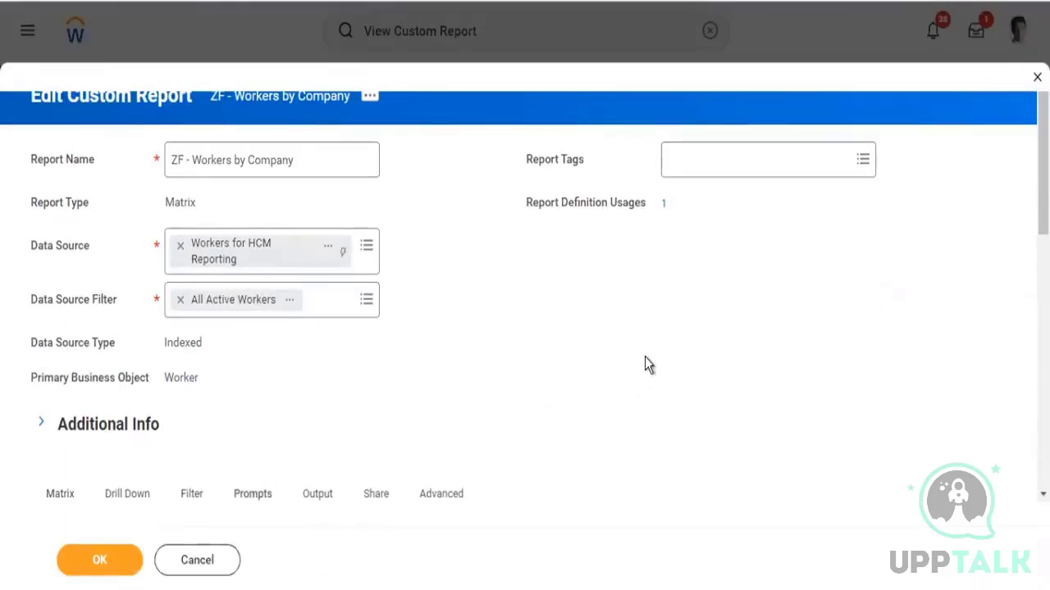
{"action": "scroll", "coordinate": [645, 363], "scroll_direction": "down", "scroll_amount": 10}
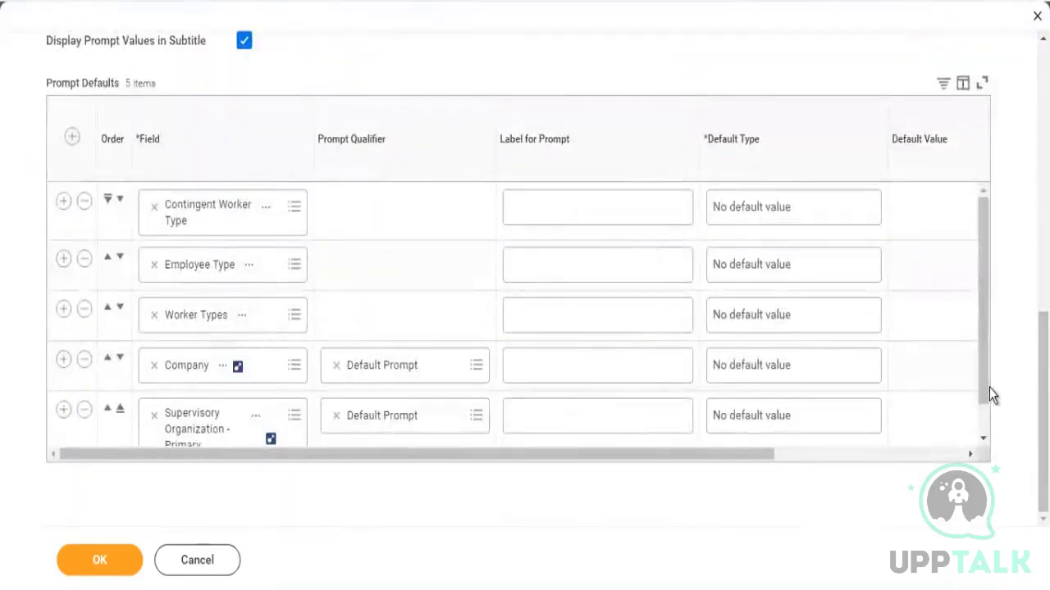
{"action": "left_click_drag", "start_coordinate": [984, 387], "coordinate": [1000, 492]}
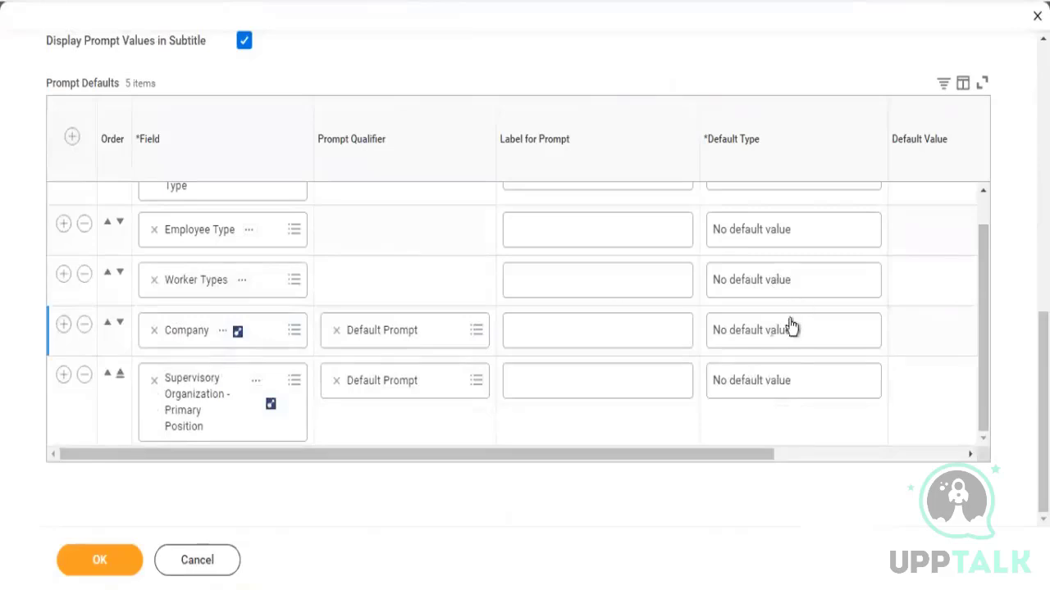
{"action": "left_click", "coordinate": [767, 396]}
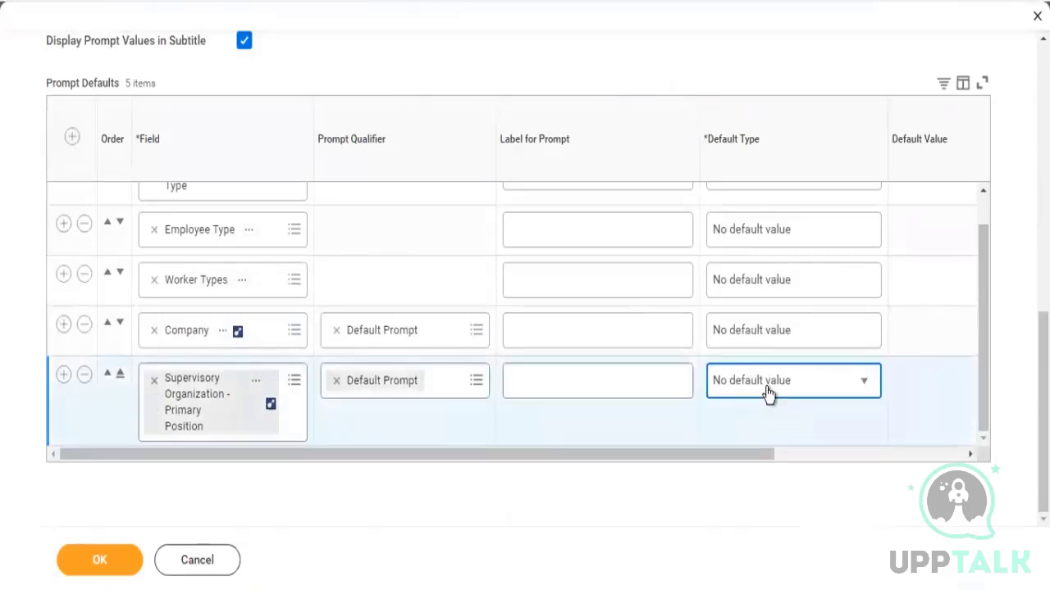
{"action": "left_click", "coordinate": [820, 384]}
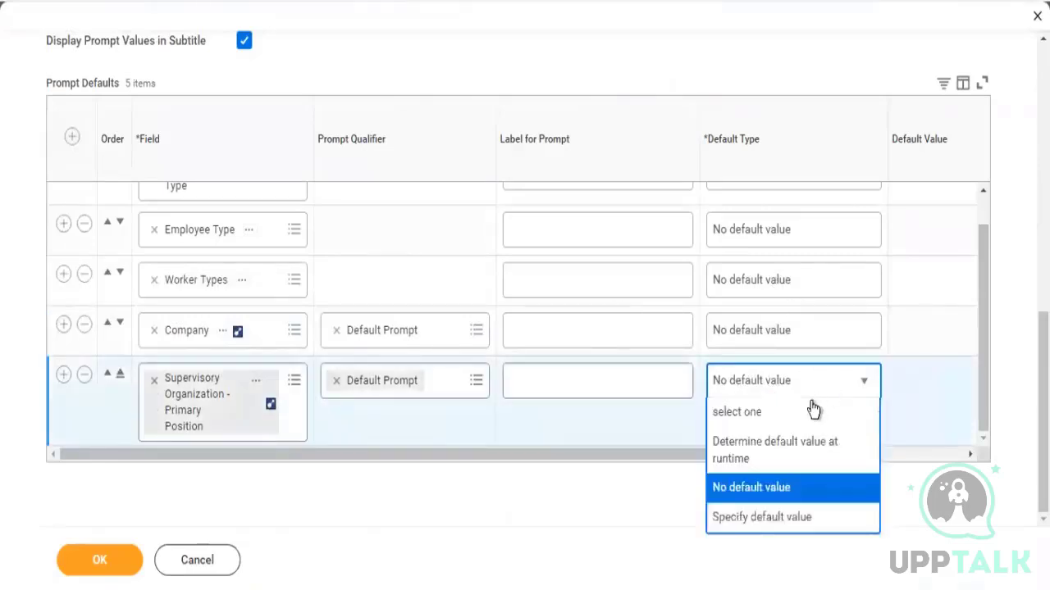
{"action": "left_click", "coordinate": [765, 459]}
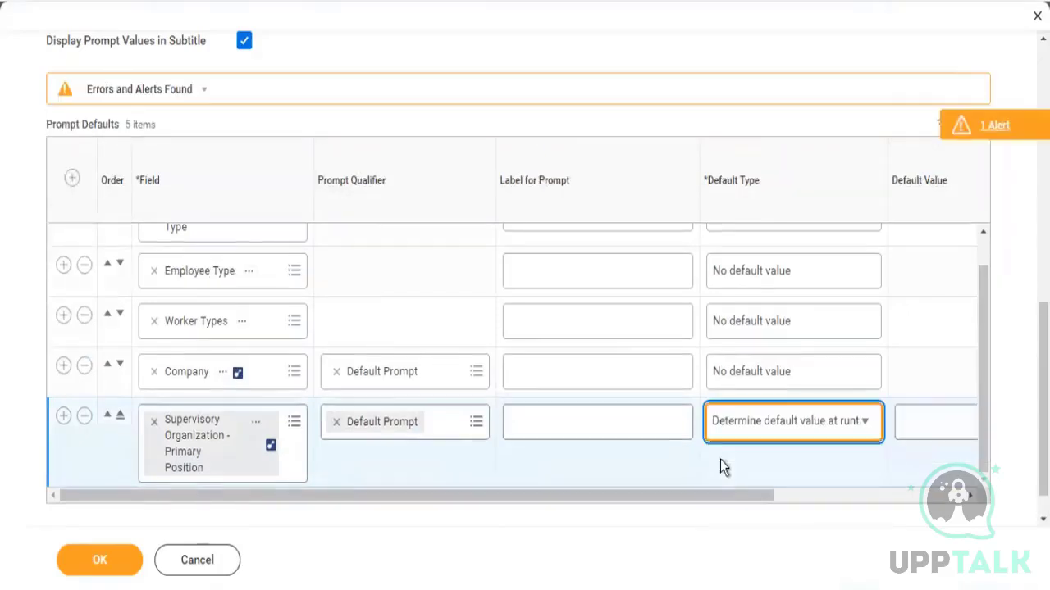
Set that prompt's default value to Prompt - Supervisory Organizations and Subordinates
{"action": "left_click_drag", "start_coordinate": [727, 496], "coordinate": [890, 496]}
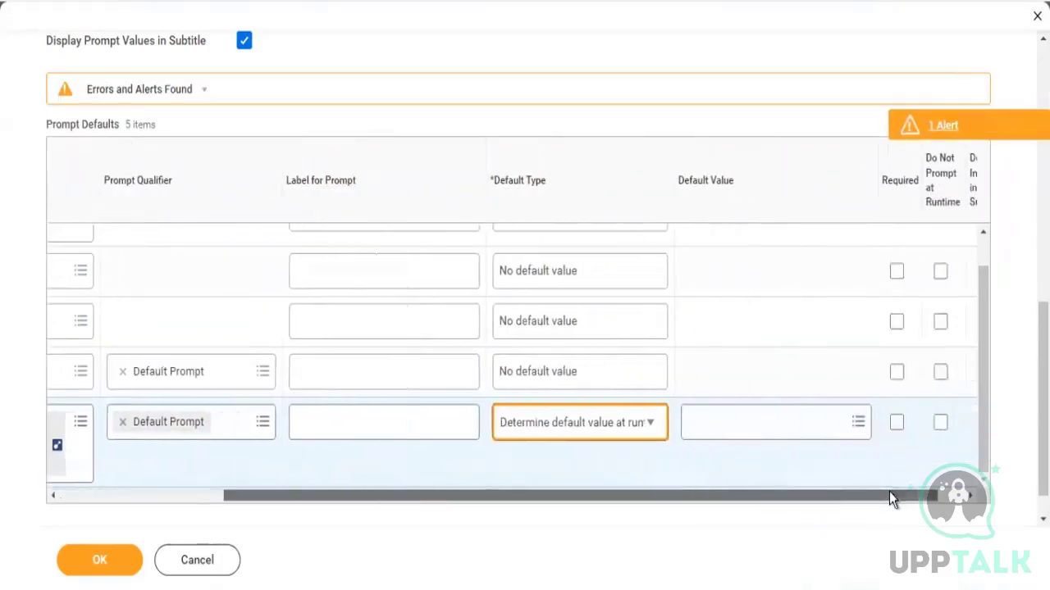
{"action": "left_click", "coordinate": [751, 435]}
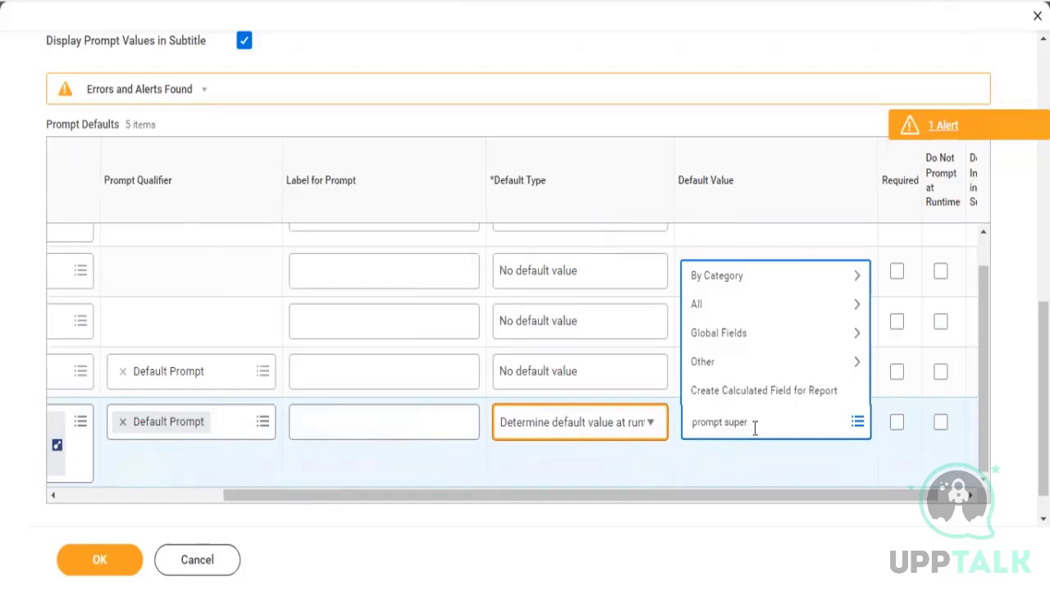
{"action": "key", "text": "Return"}
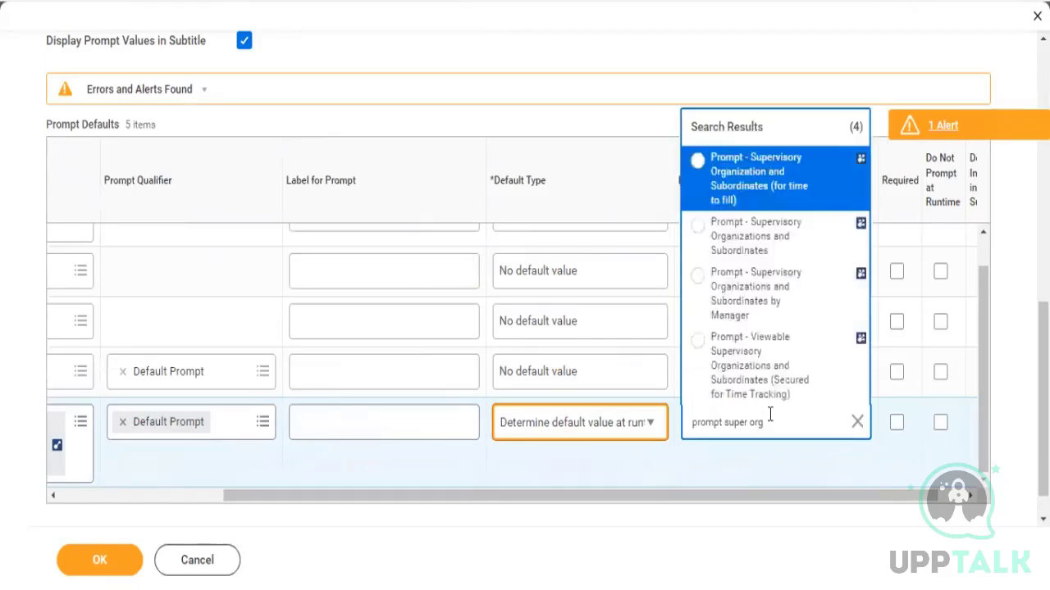
{"action": "left_click", "coordinate": [723, 199]}
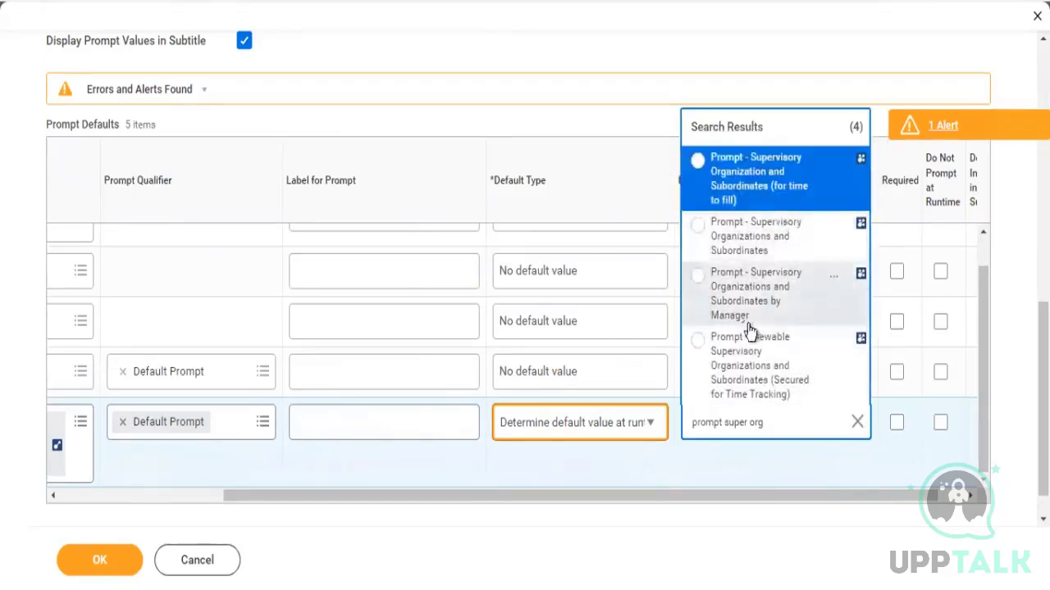
{"action": "left_click", "coordinate": [754, 238]}
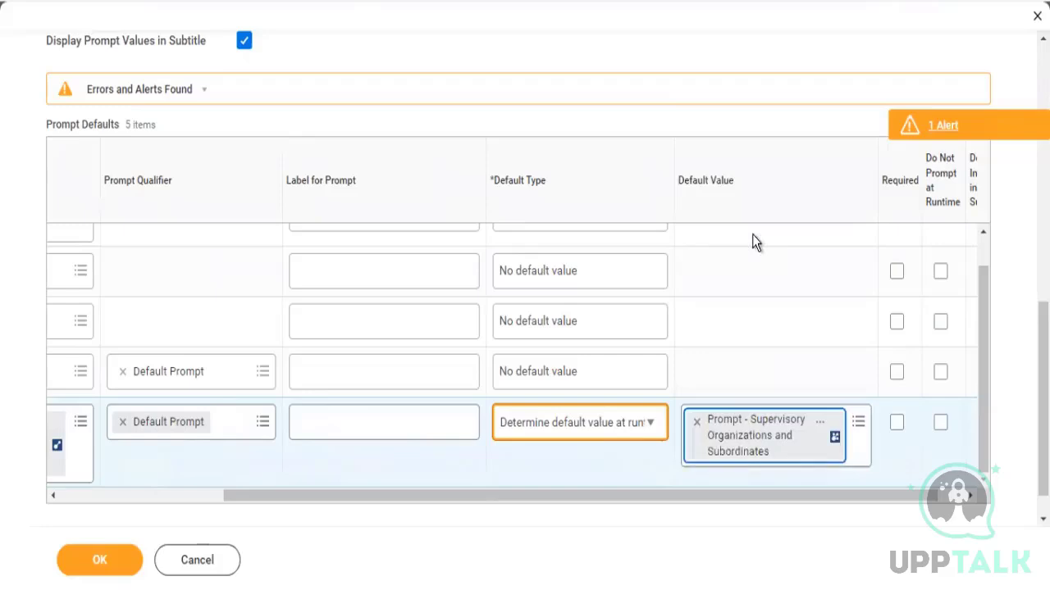
Populate the prompt defaults grid with the report's undefined prompts
{"action": "left_click_drag", "start_coordinate": [982, 444], "coordinate": [994, 485]}
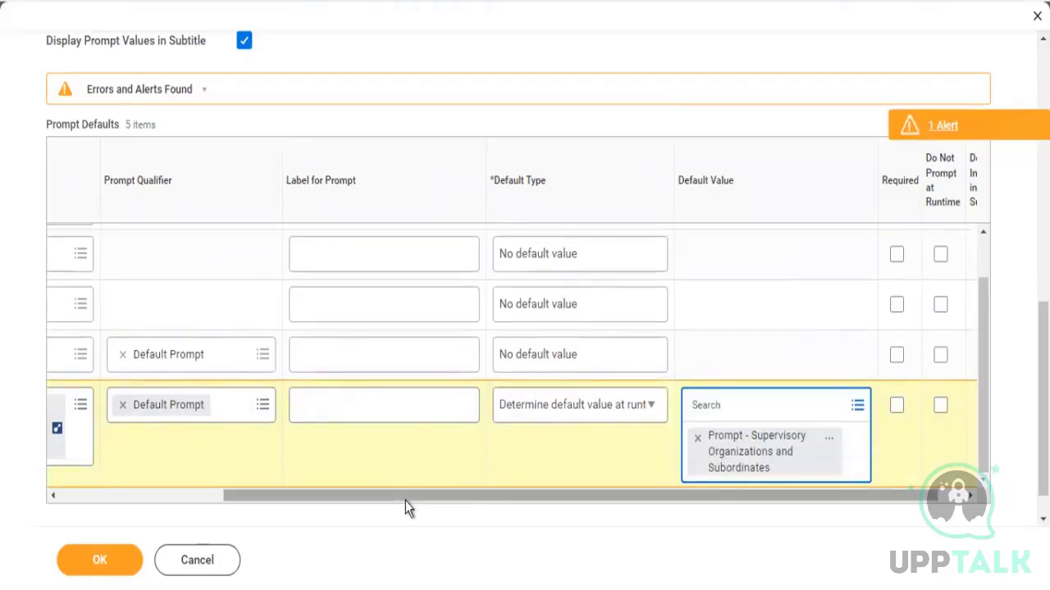
{"action": "left_click_drag", "start_coordinate": [405, 496], "coordinate": [104, 483]}
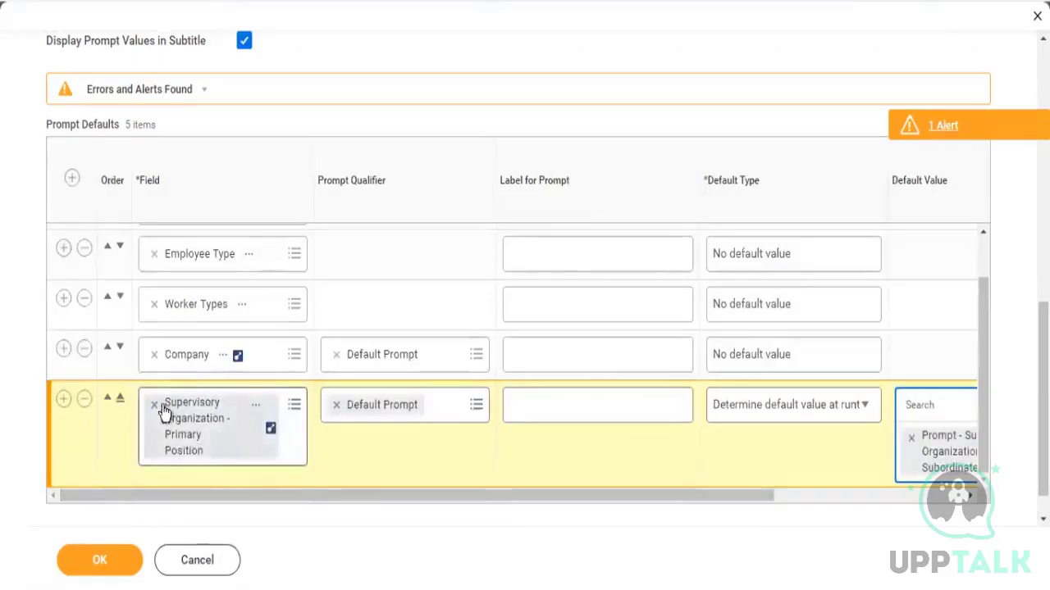
{"action": "left_click_drag", "start_coordinate": [245, 495], "coordinate": [481, 515]}
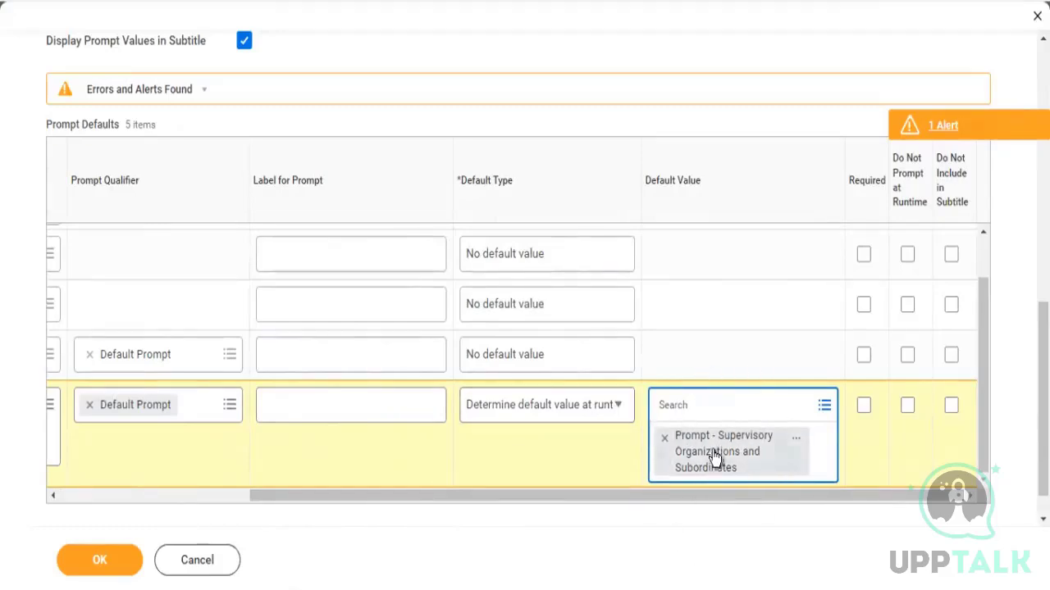
{"action": "scroll", "coordinate": [525, 320], "scroll_direction": "up", "scroll_amount": 4}
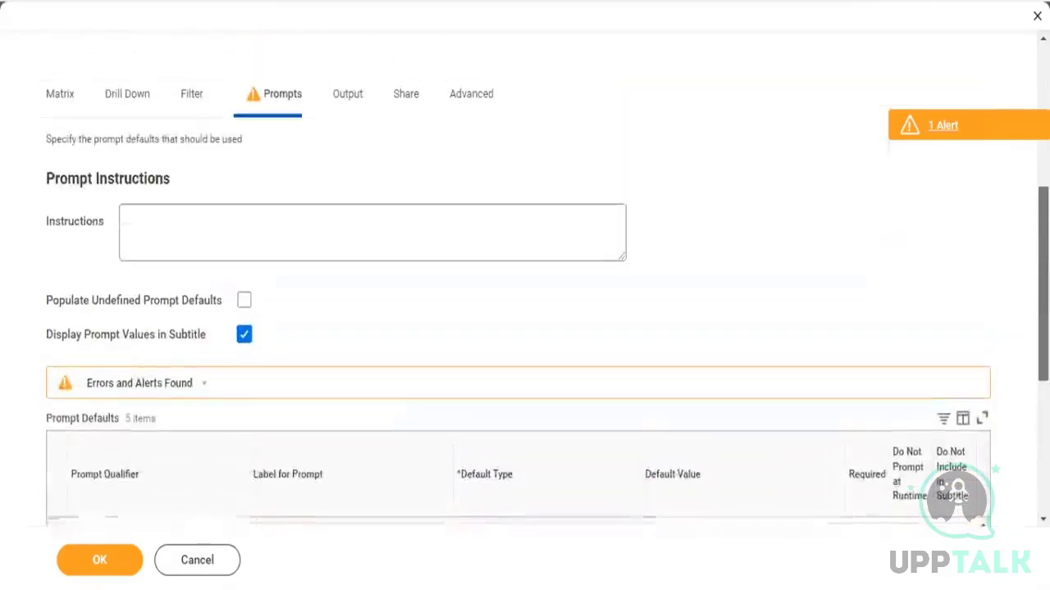
{"action": "left_click", "coordinate": [244, 302]}
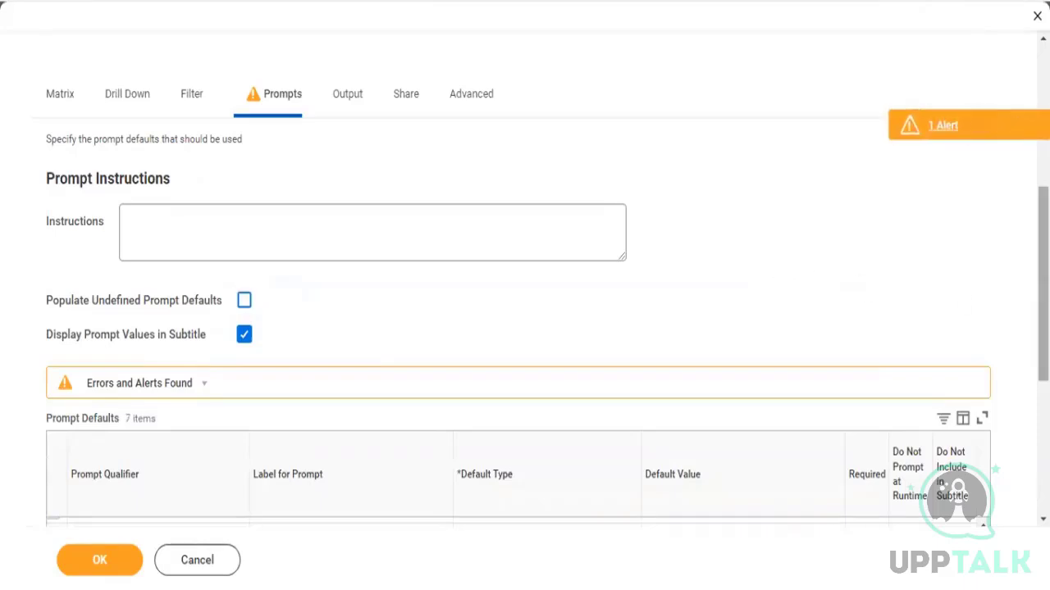
Set the Supervisory Organization - Primary Position prompt to Do Not Prompt at Runtime
{"action": "scroll", "coordinate": [986, 354], "scroll_direction": "down", "scroll_amount": 5}
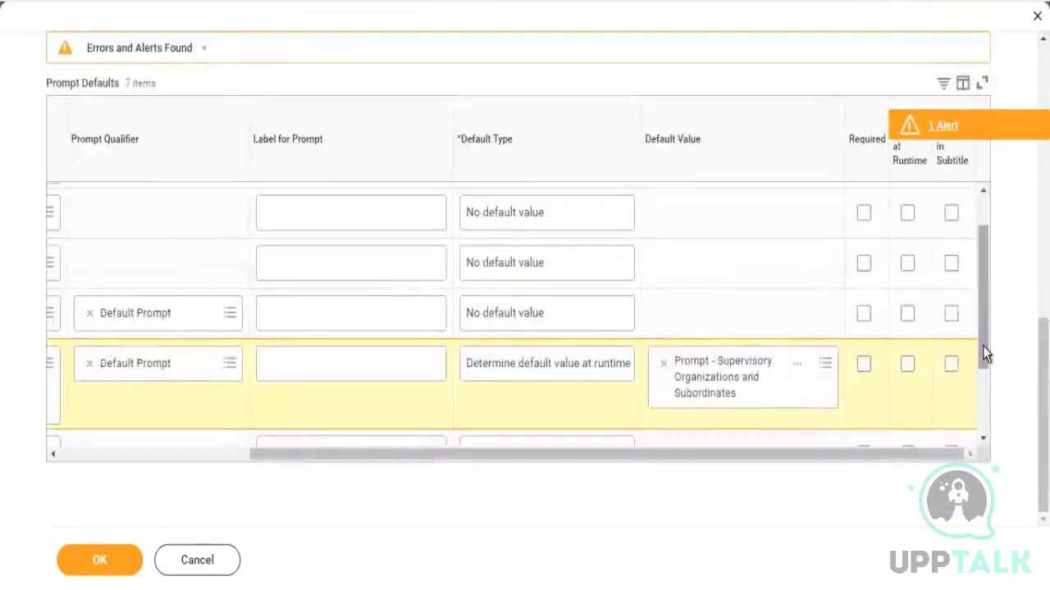
{"action": "scroll", "coordinate": [986, 355], "scroll_direction": "down", "scroll_amount": 3}
{"action": "left_click_drag", "start_coordinate": [915, 451], "coordinate": [434, 467]}
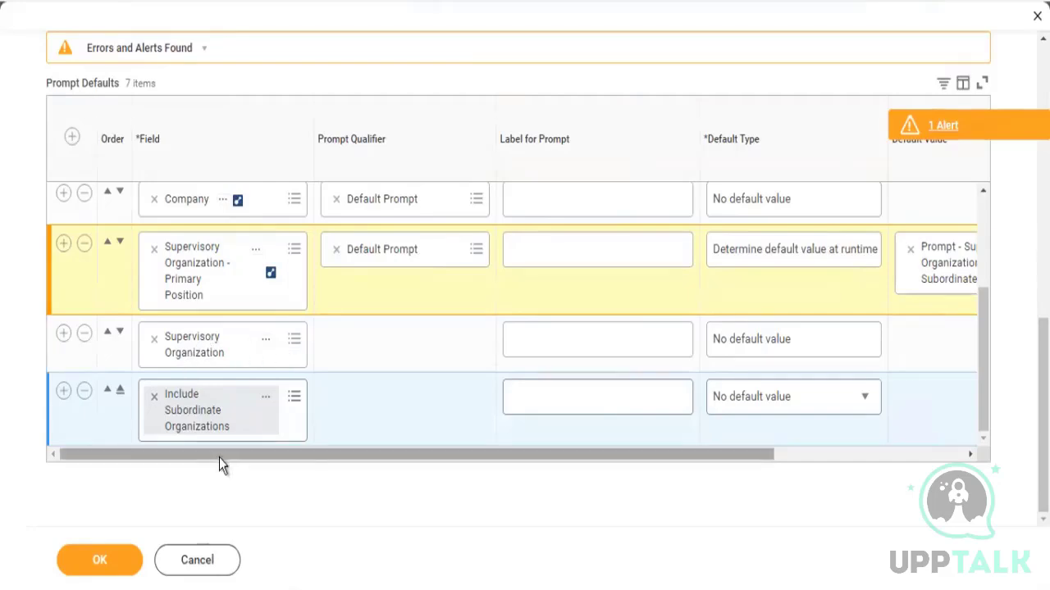
{"action": "left_click_drag", "start_coordinate": [219, 458], "coordinate": [461, 438]}
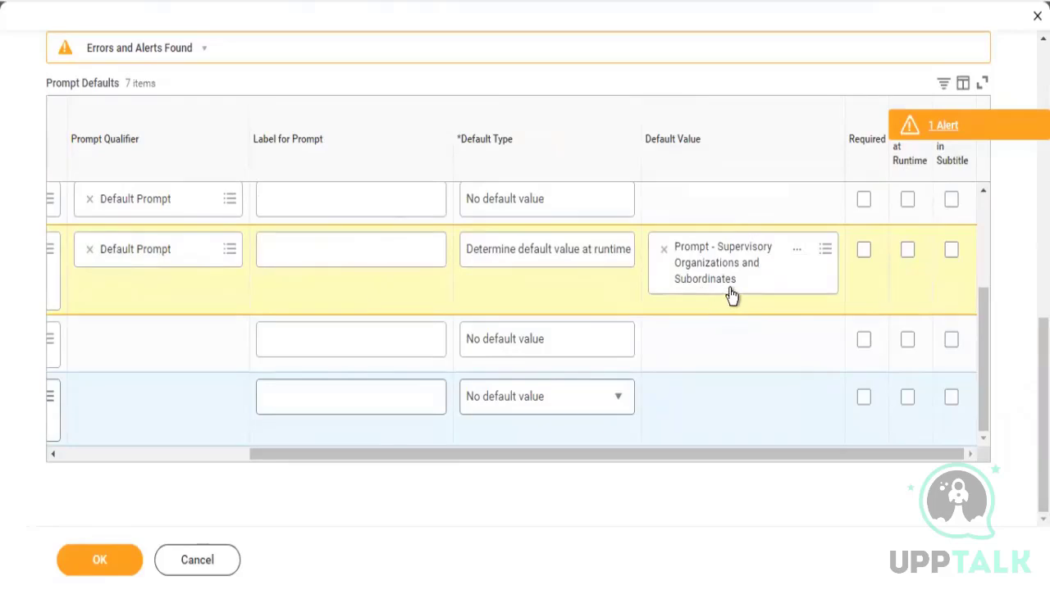
{"action": "left_click", "coordinate": [907, 251]}
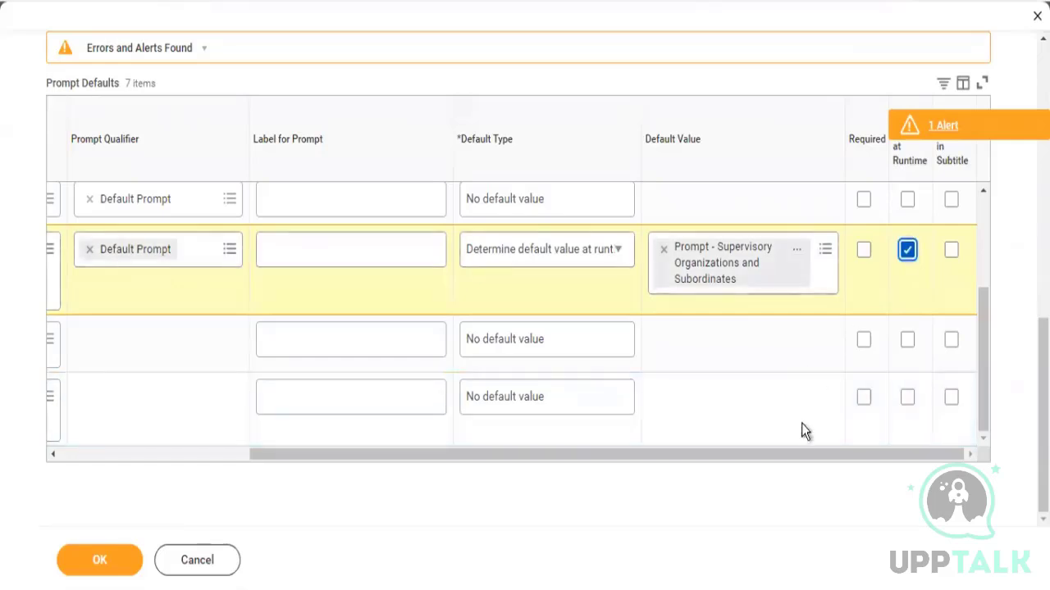
Set the three prompts listed above Company to Do Not Prompt at Runtime as well
{"action": "left_click_drag", "start_coordinate": [805, 458], "coordinate": [503, 476]}
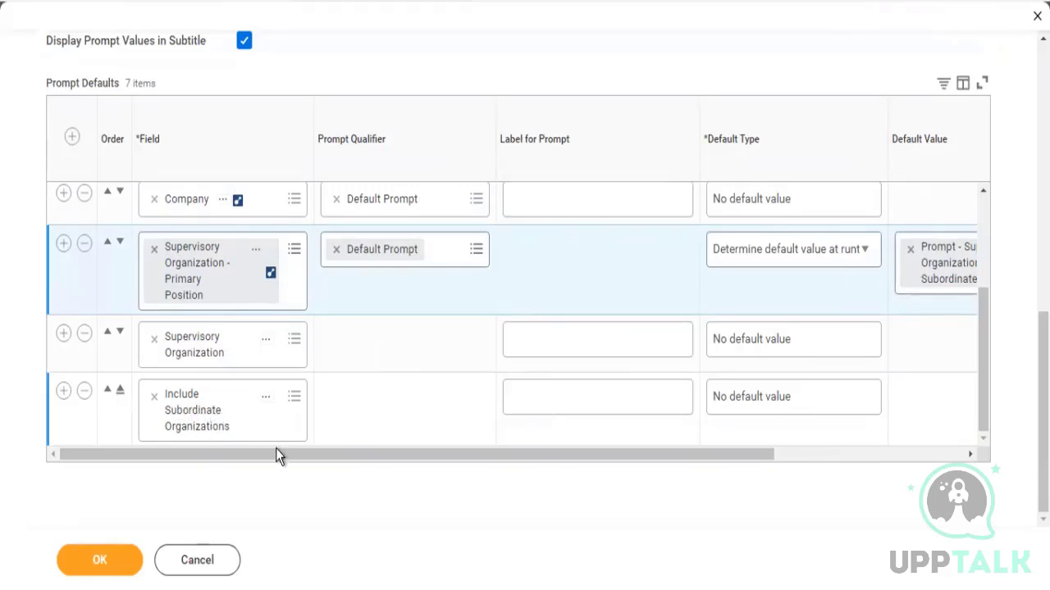
{"action": "left_click_drag", "start_coordinate": [275, 451], "coordinate": [227, 456]}
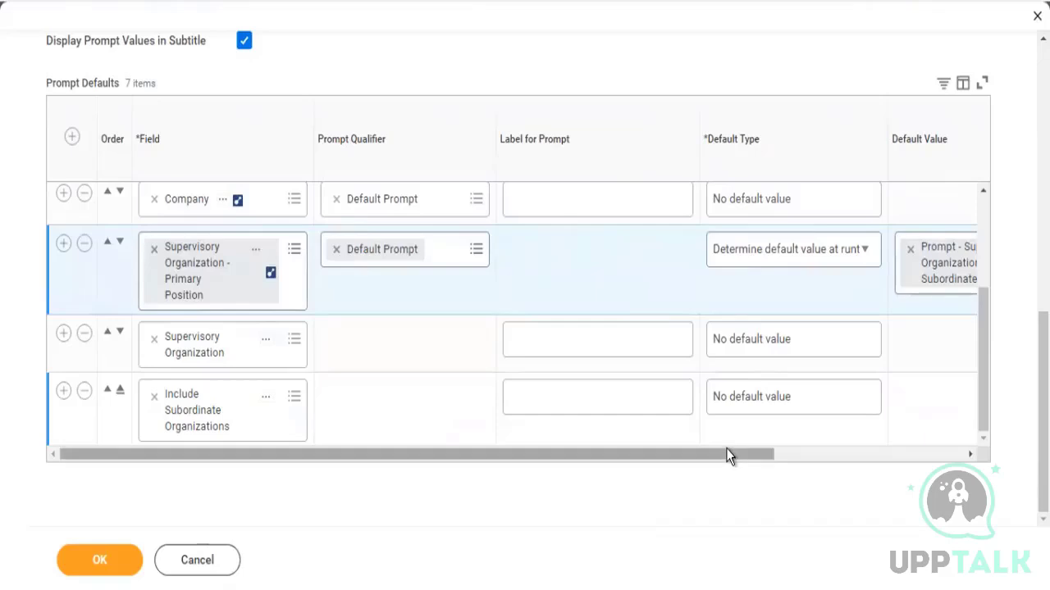
{"action": "left_click_drag", "start_coordinate": [729, 457], "coordinate": [924, 455]}
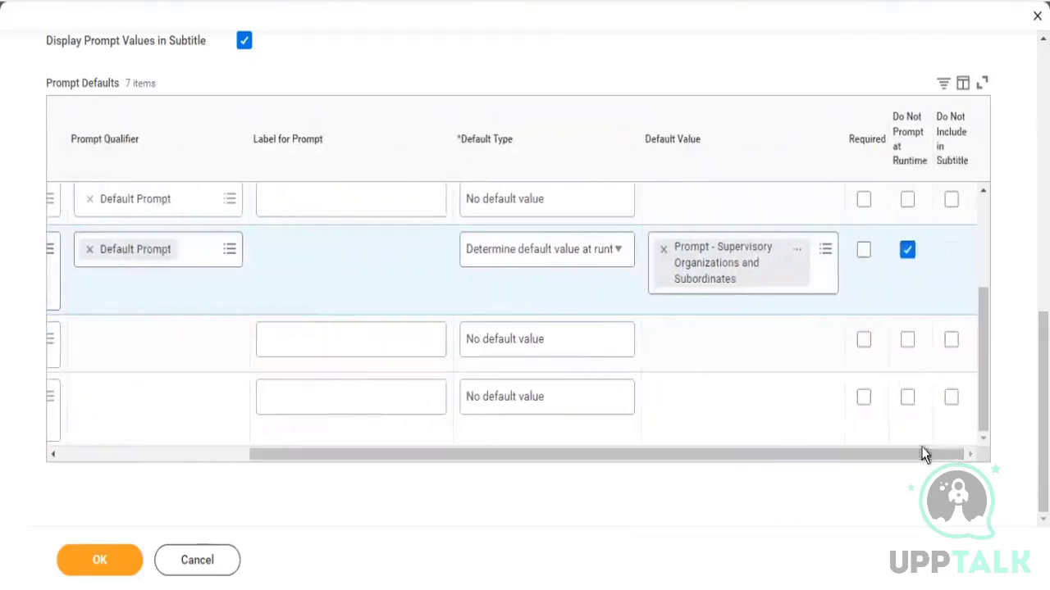
{"action": "left_click_drag", "start_coordinate": [982, 377], "coordinate": [983, 261]}
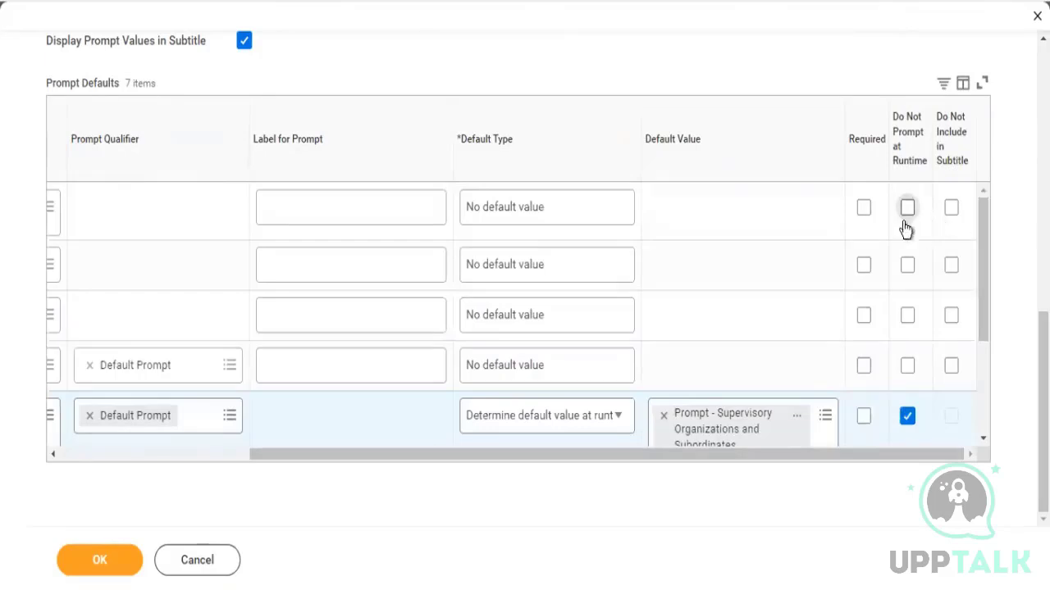
{"action": "left_click", "coordinate": [908, 264]}
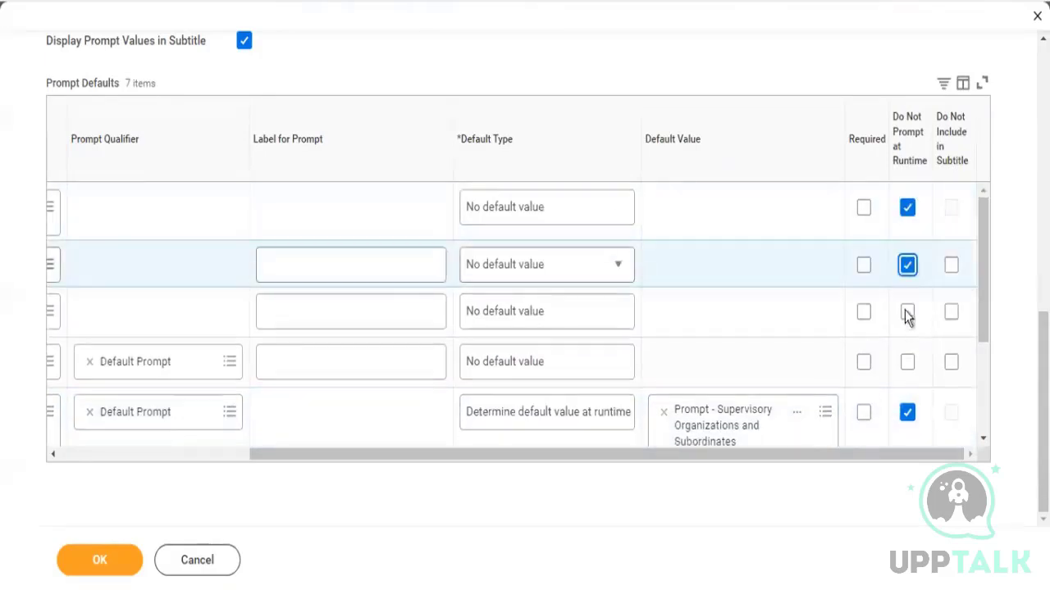
{"action": "left_click", "coordinate": [907, 313]}
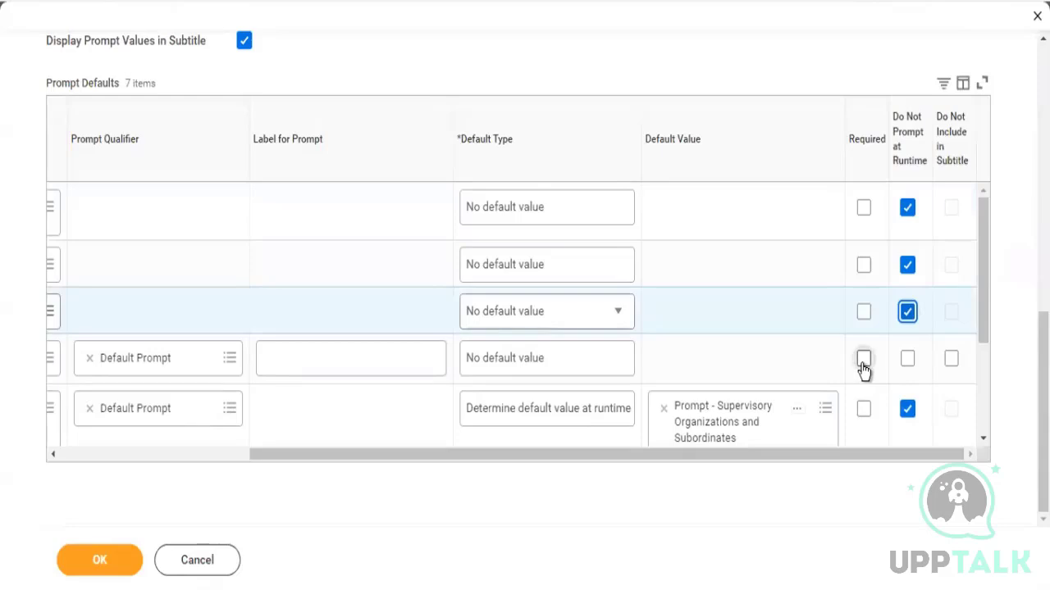
Make the Company prompt required and save the report definition
{"action": "left_click", "coordinate": [864, 358]}
{"action": "left_click_drag", "start_coordinate": [983, 324], "coordinate": [1017, 486]}
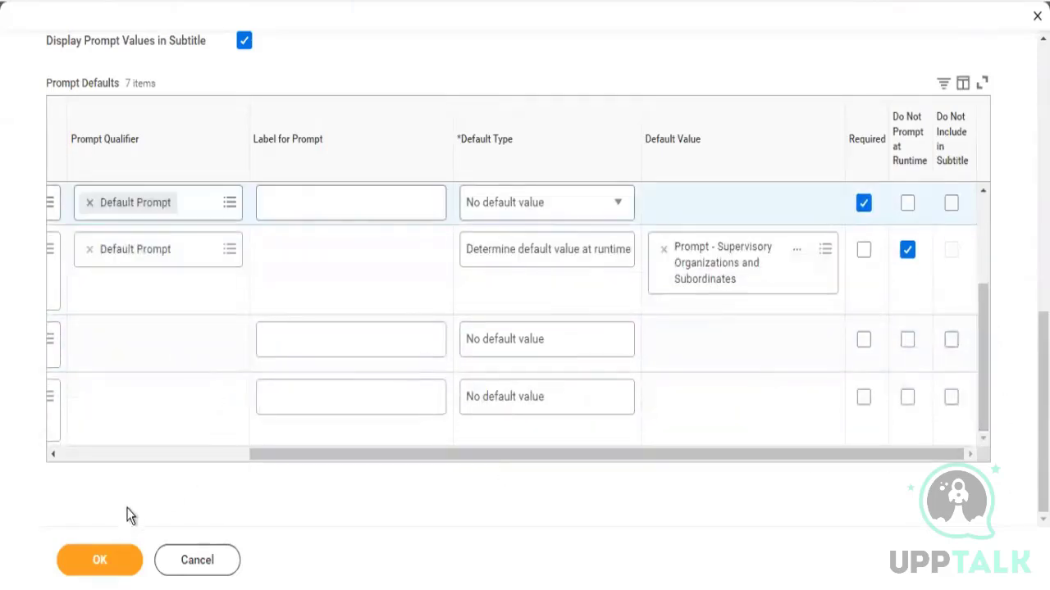
{"action": "left_click", "coordinate": [101, 575]}
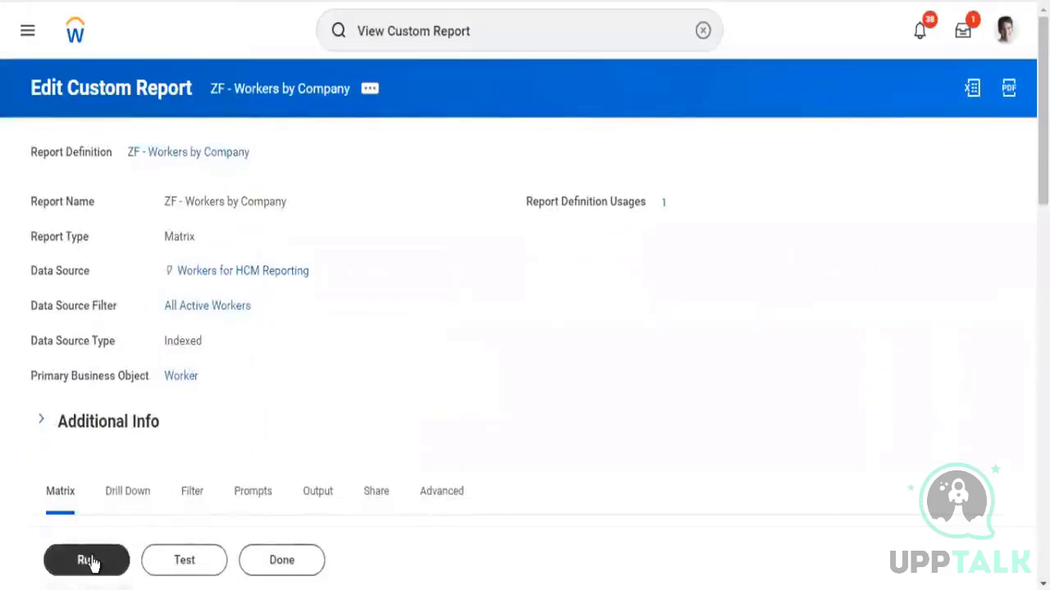
Run the report and search the Company prompt for global modern services
{"action": "left_click", "coordinate": [89, 561]}
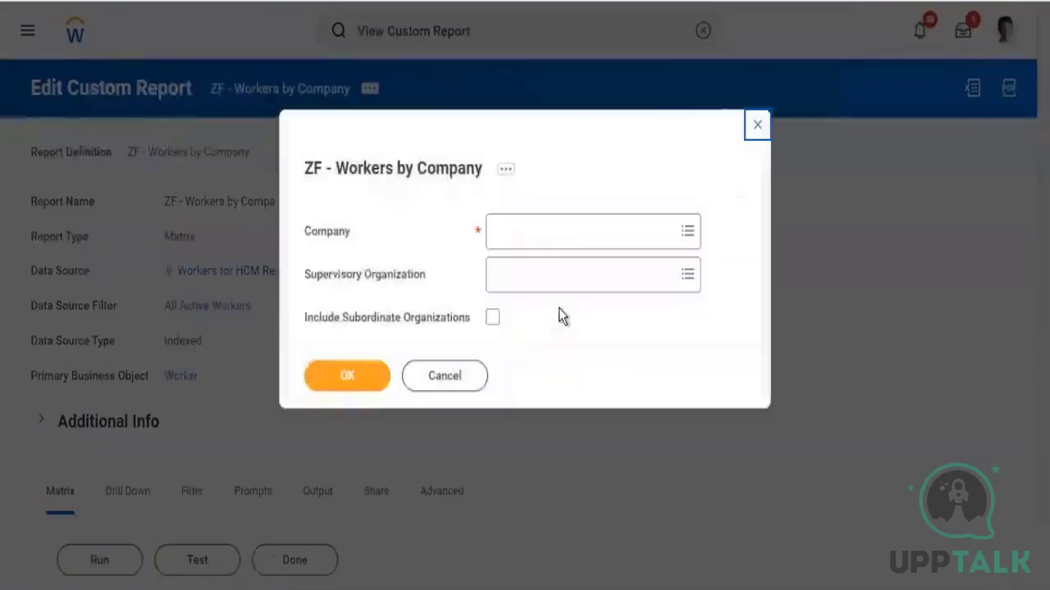
{"action": "left_click_drag", "start_coordinate": [317, 279], "coordinate": [415, 283]}
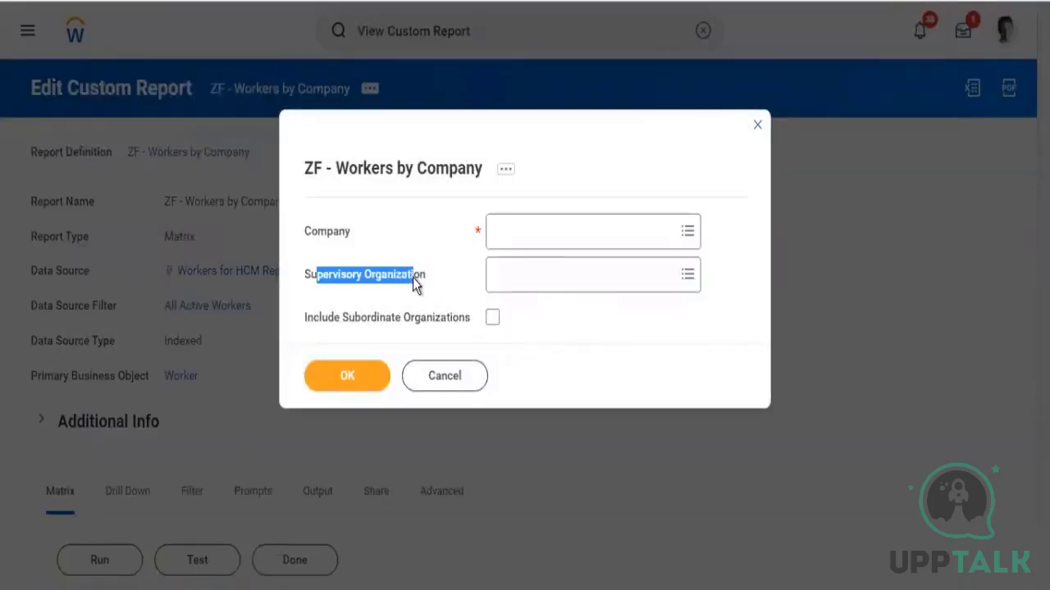
{"action": "left_click_drag", "start_coordinate": [334, 321], "coordinate": [305, 226]}
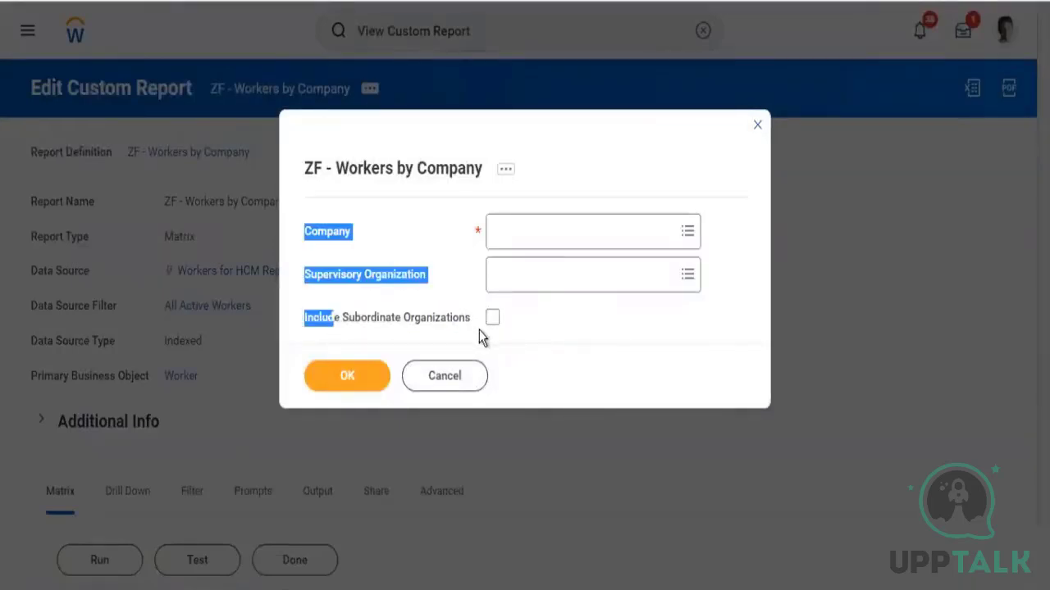
{"action": "left_click", "coordinate": [513, 239]}
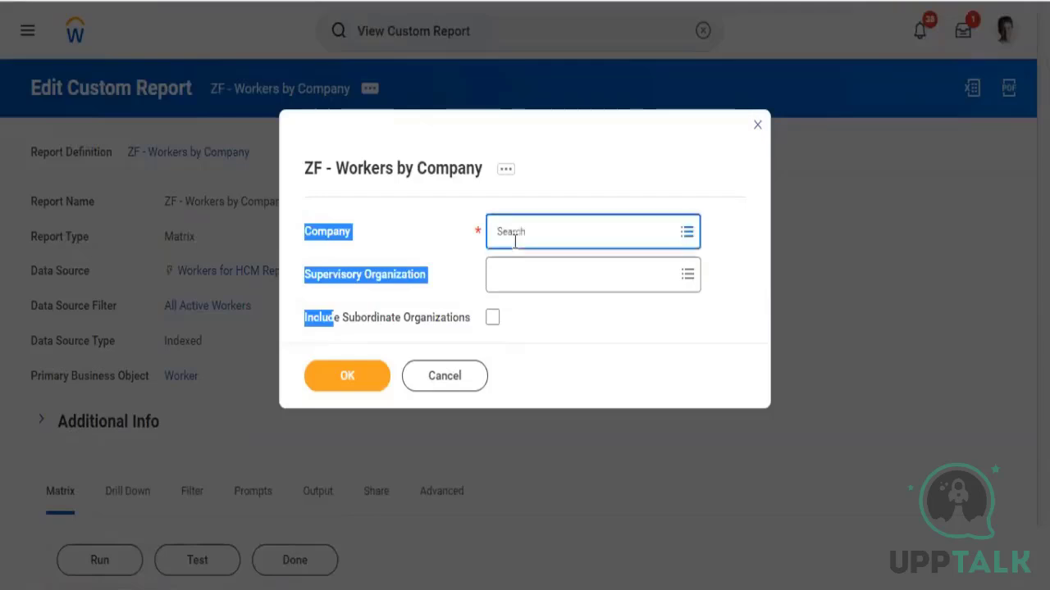
{"action": "type", "text": "g"}
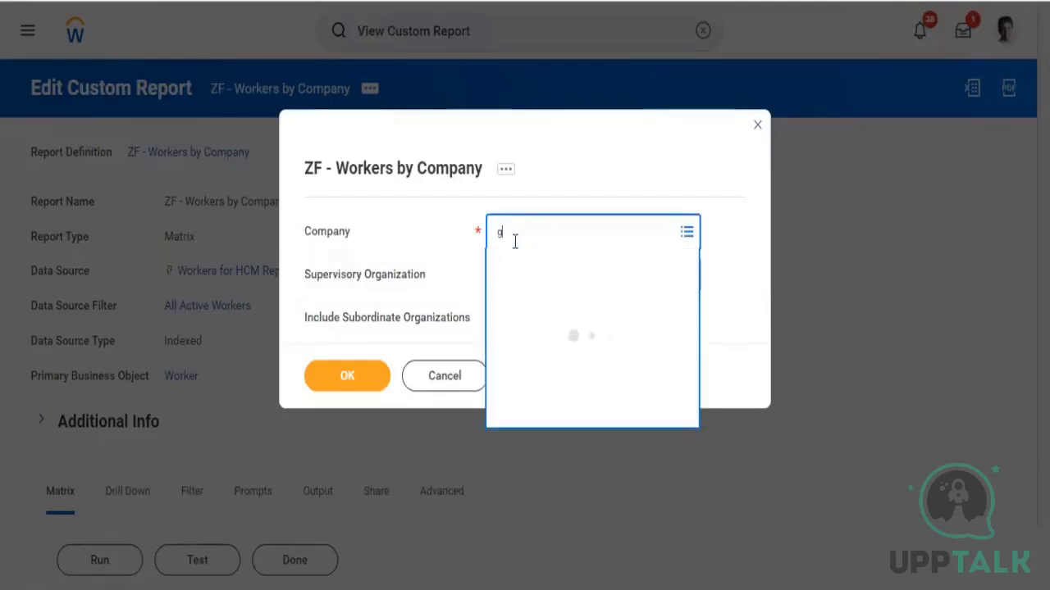
{"action": "type", "text": "loabl modern serv"}
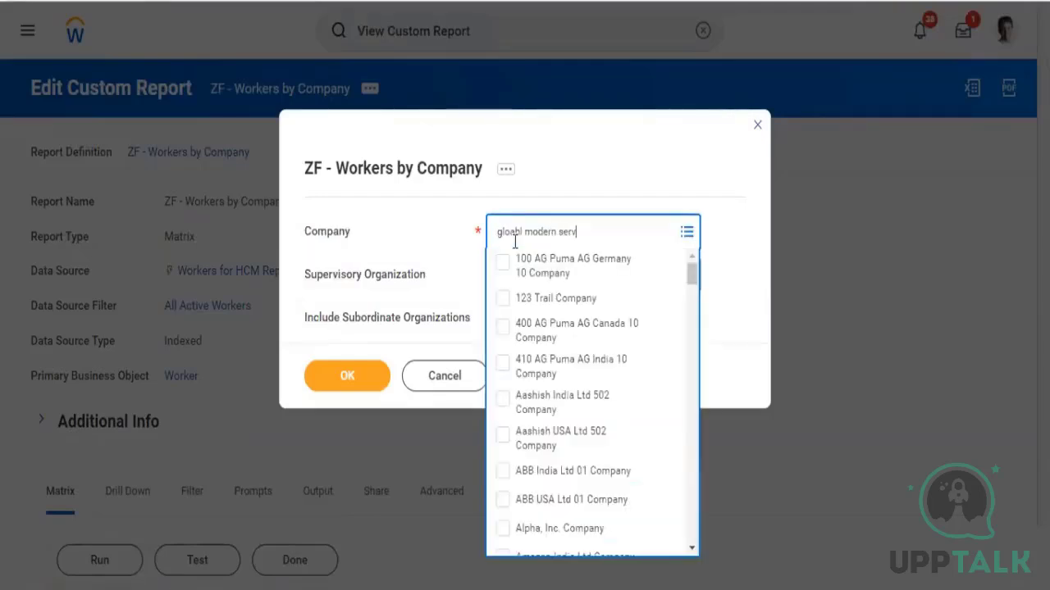
{"action": "type", "text": "ices\\"}
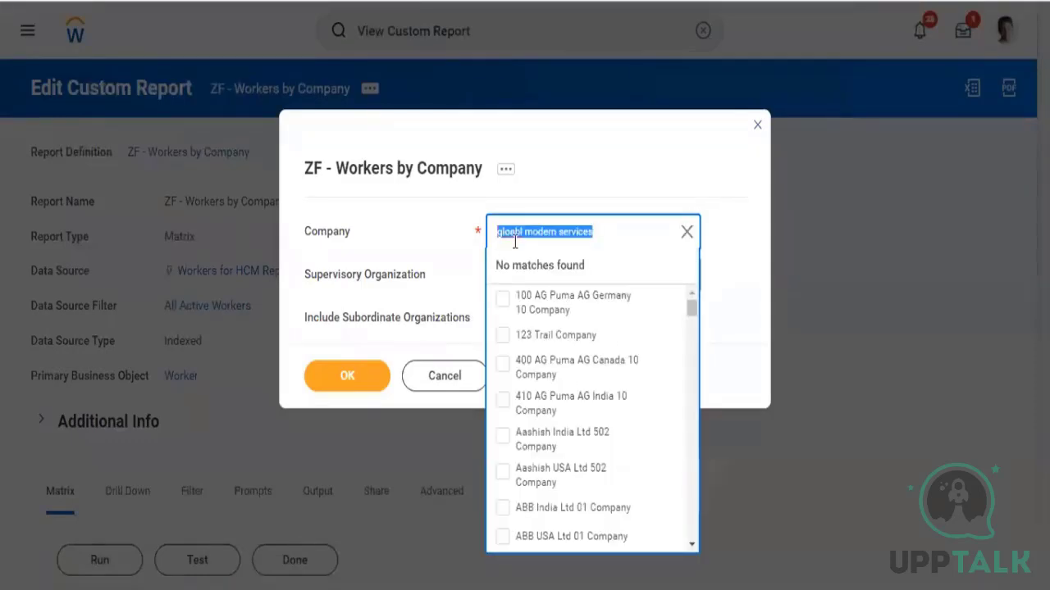
{"action": "key", "text": "End"}
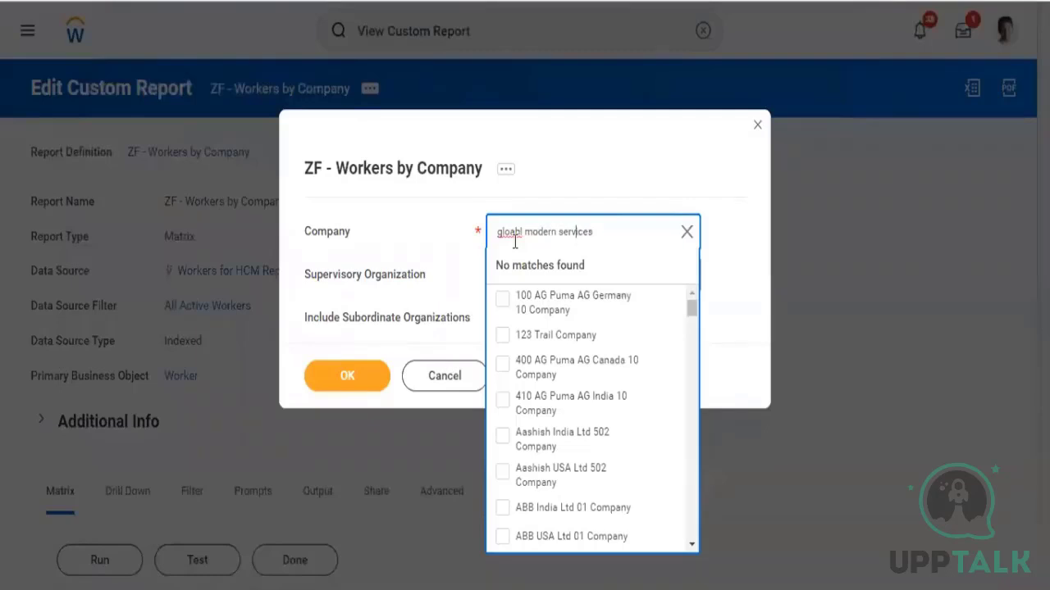
{"action": "key", "text": "Left"}
{"action": "key", "text": "Left"}
{"action": "key", "text": "Left"}
{"action": "key", "text": "Left"}
{"action": "key", "text": "Left"}
{"action": "key", "text": "Left"}
{"action": "key", "text": "Left"}
{"action": "key", "text": "Left"}
{"action": "key", "text": "BackSpace"}
{"action": "key", "text": "Right"}
{"action": "type", "text": "a"}
{"action": "key", "text": "Return"}
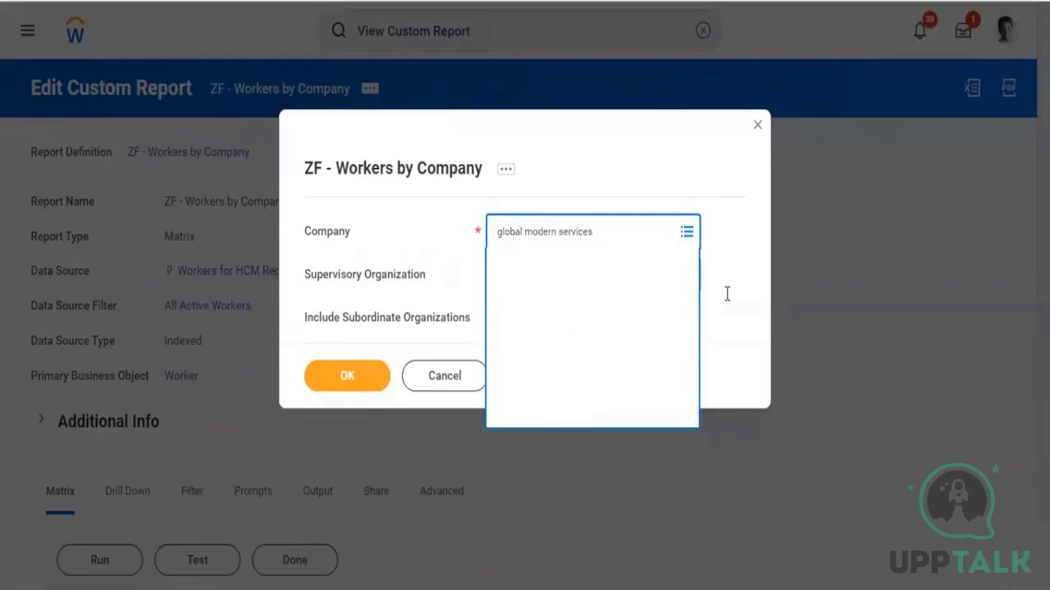
Select all matching Global Modern Services companies and run the report
{"action": "key", "text": "ctrl+a"}
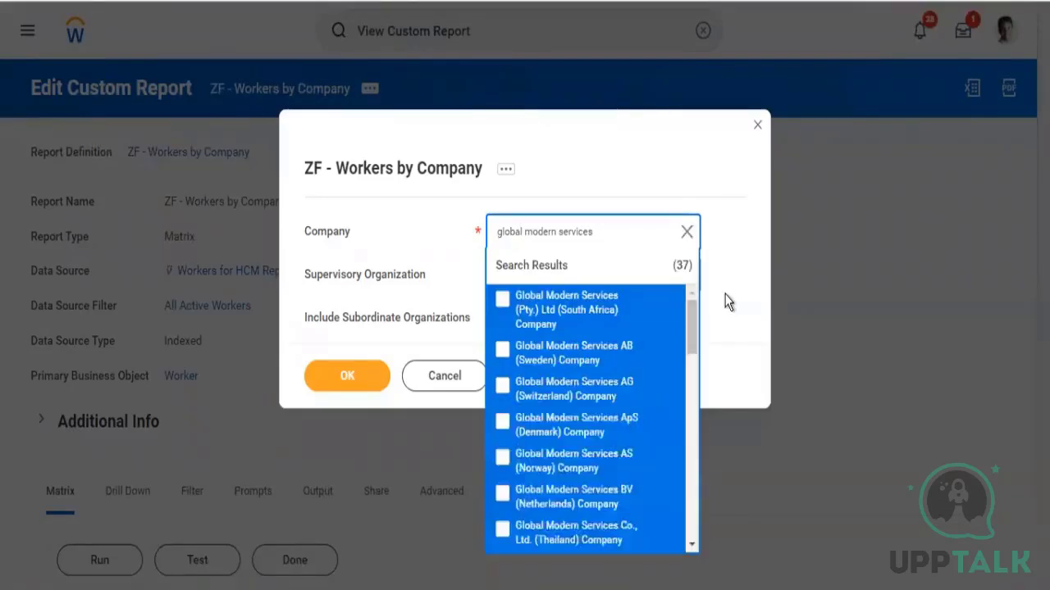
{"action": "key", "text": "Return"}
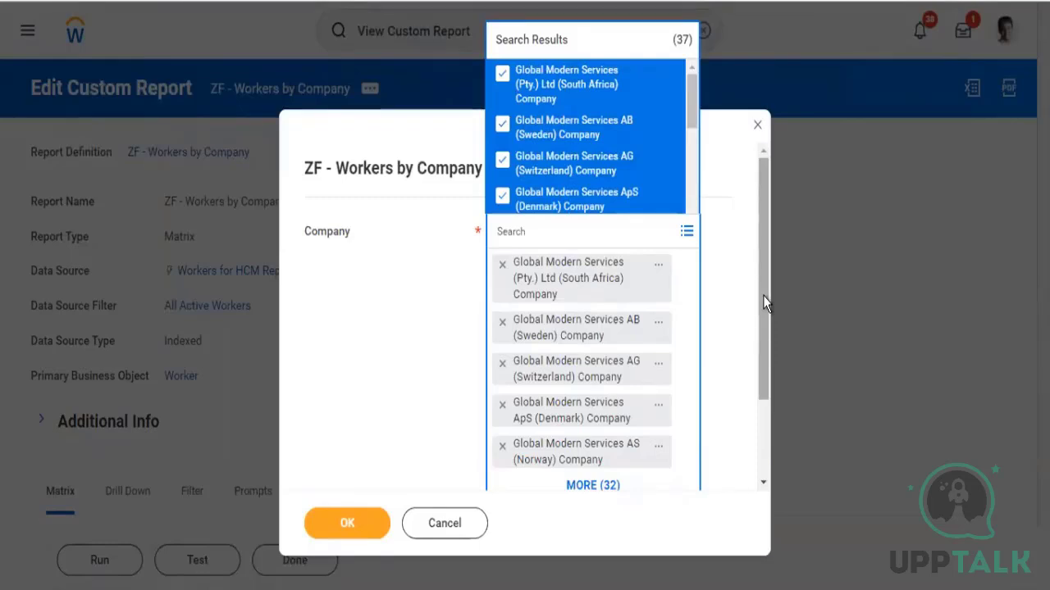
{"action": "left_click_drag", "start_coordinate": [762, 296], "coordinate": [757, 435]}
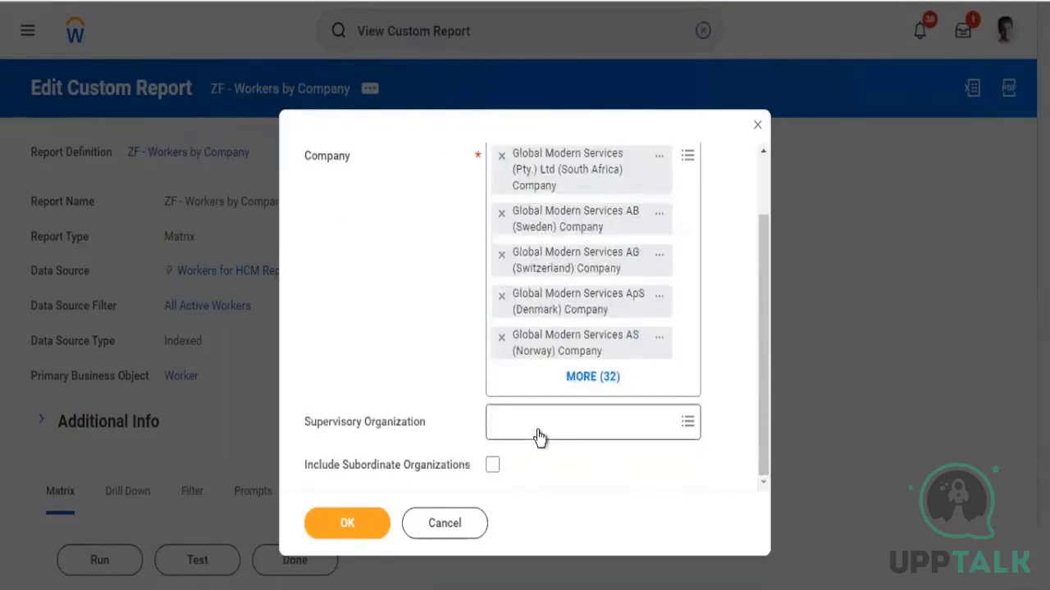
{"action": "left_click", "coordinate": [365, 526]}
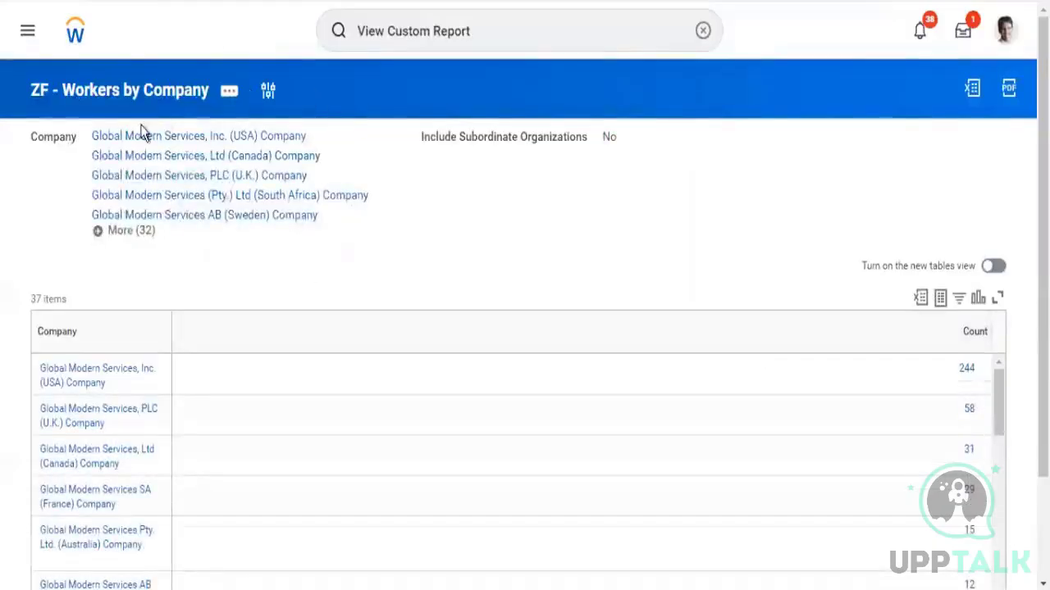
Reopen the report's prompt window and review the prompts it now shows
{"action": "left_click", "coordinate": [268, 90]}
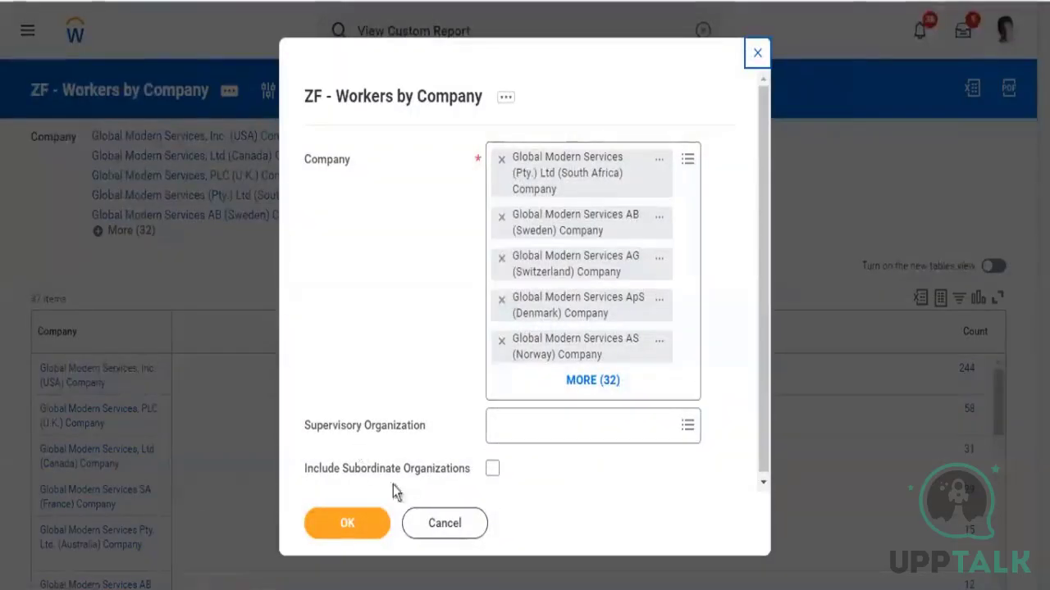
{"action": "left_click_drag", "start_coordinate": [361, 469], "coordinate": [396, 474]}
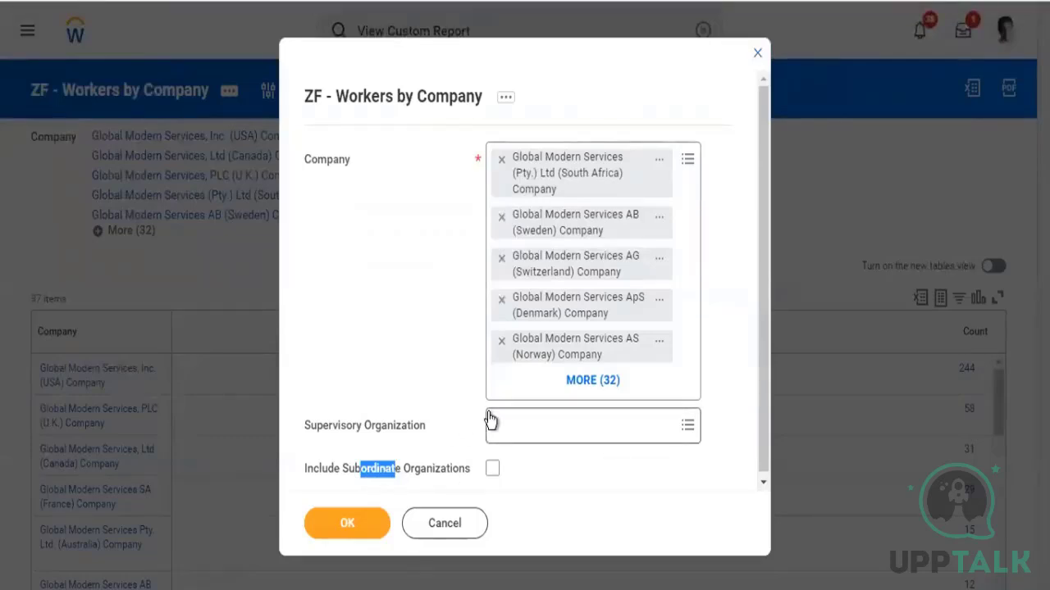
{"action": "left_click", "coordinate": [418, 97]}
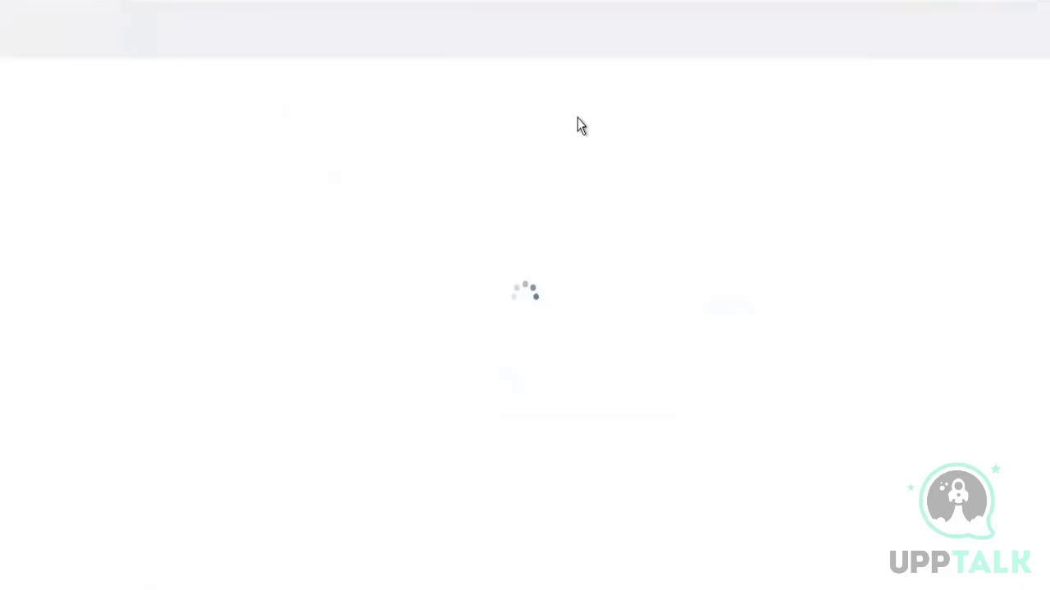
{"action": "left_click", "coordinate": [473, 41]}
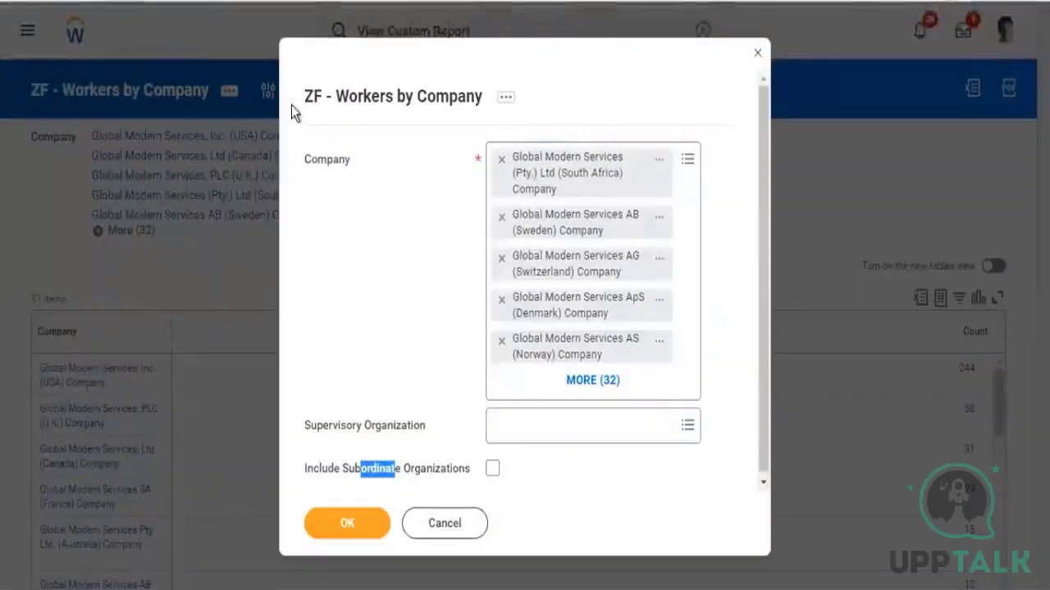
{"action": "left_click_drag", "start_coordinate": [293, 107], "coordinate": [428, 107]}
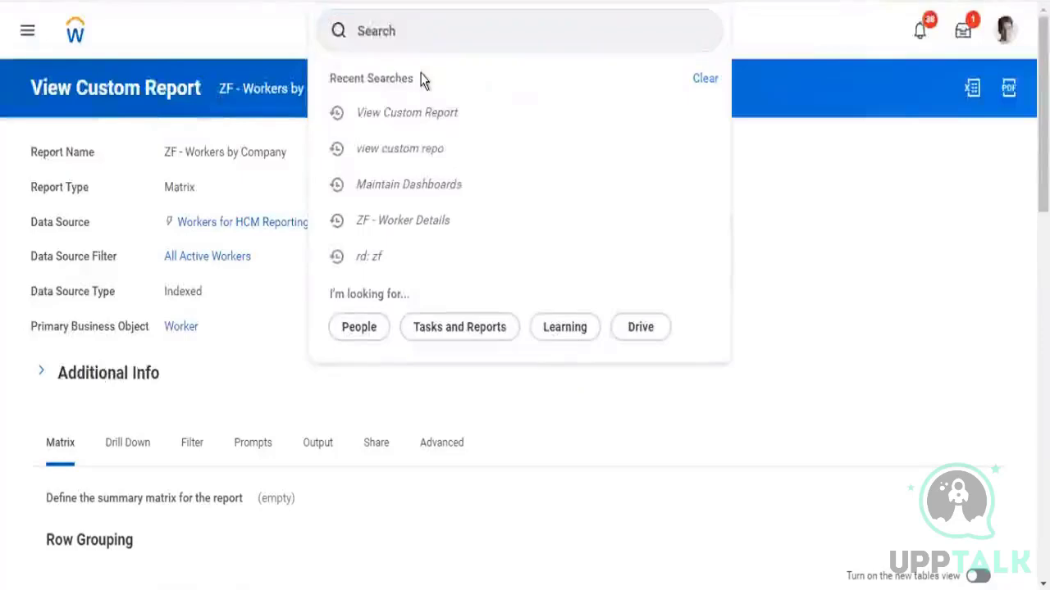
Open the Maintain Dashboards report from the search
{"action": "scroll", "coordinate": [420, 80], "scroll_direction": "down", "scroll_amount": 6}
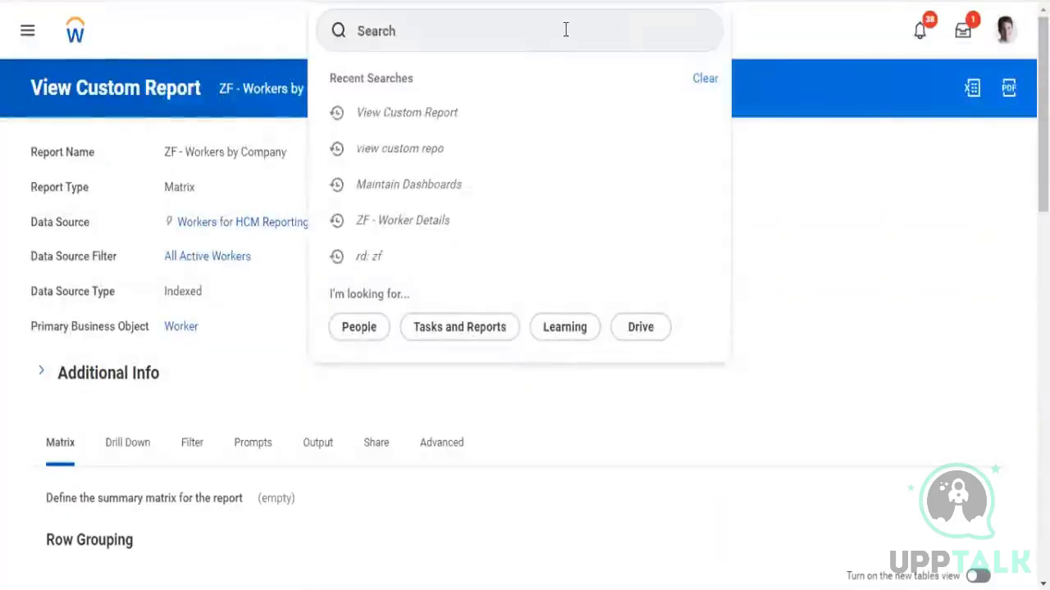
{"action": "left_click", "coordinate": [566, 30]}
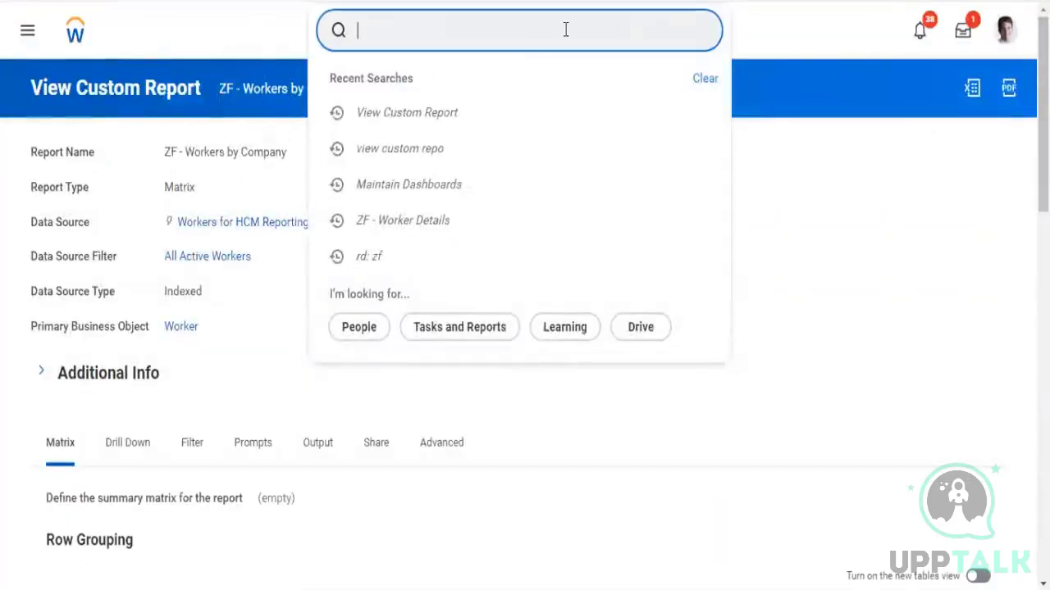
{"action": "type", "text": "main das"}
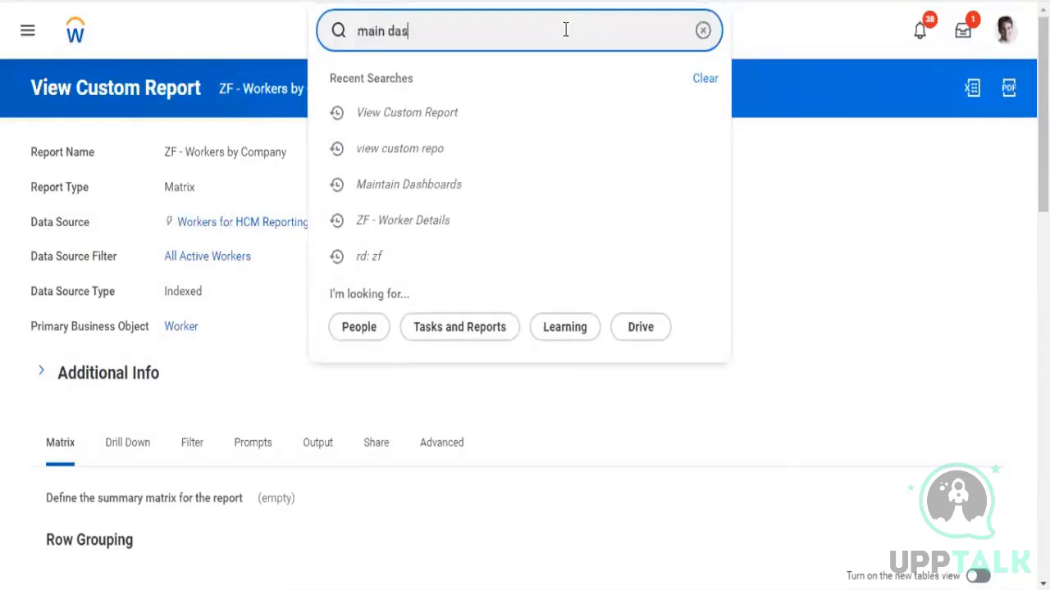
{"action": "type", "text": "h"}
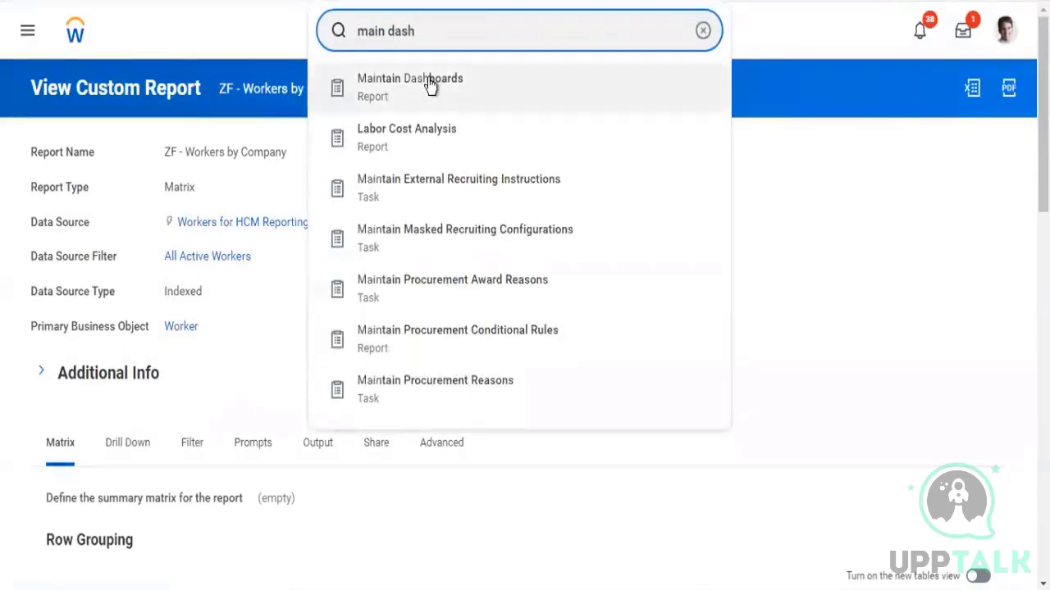
{"action": "left_click", "coordinate": [429, 82]}
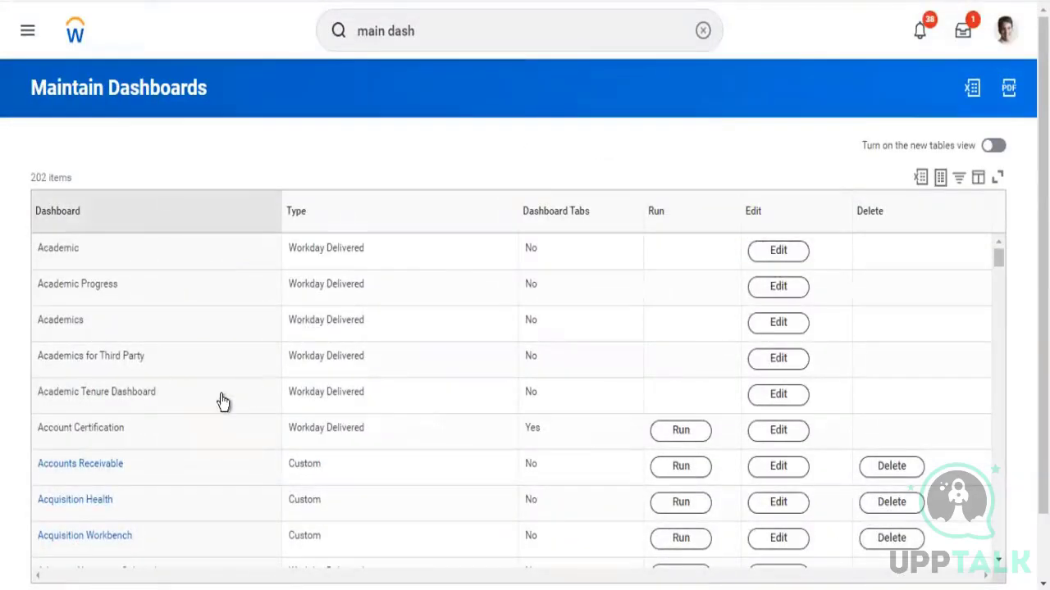
Filter the dashboard list to ZF - Worker Details and open it for editing
{"action": "left_click", "coordinate": [183, 450]}
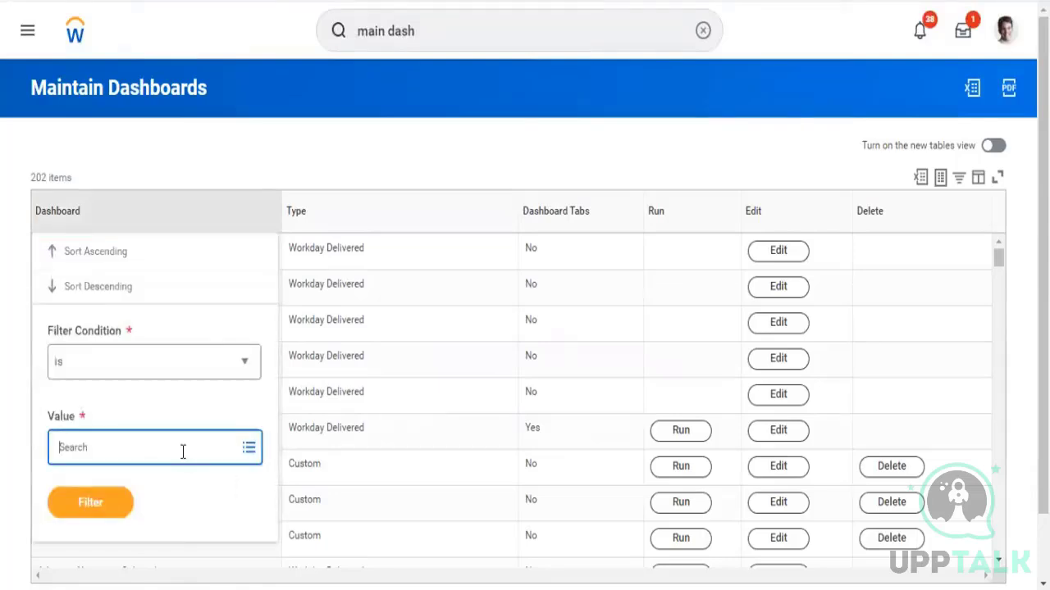
{"action": "type", "text": "z"}
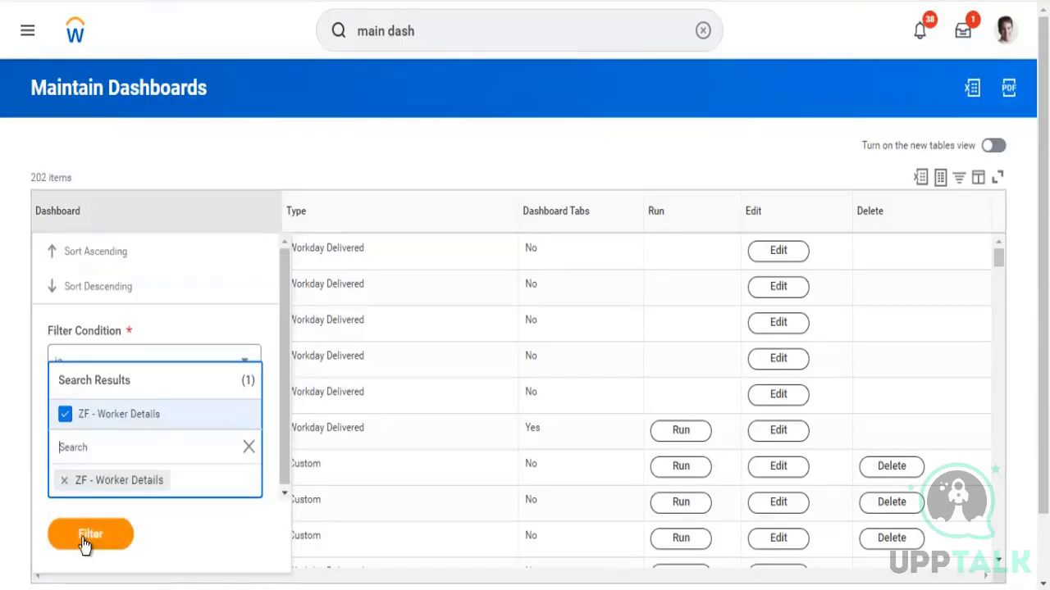
{"action": "left_click", "coordinate": [82, 543]}
{"action": "left_click", "coordinate": [96, 506]}
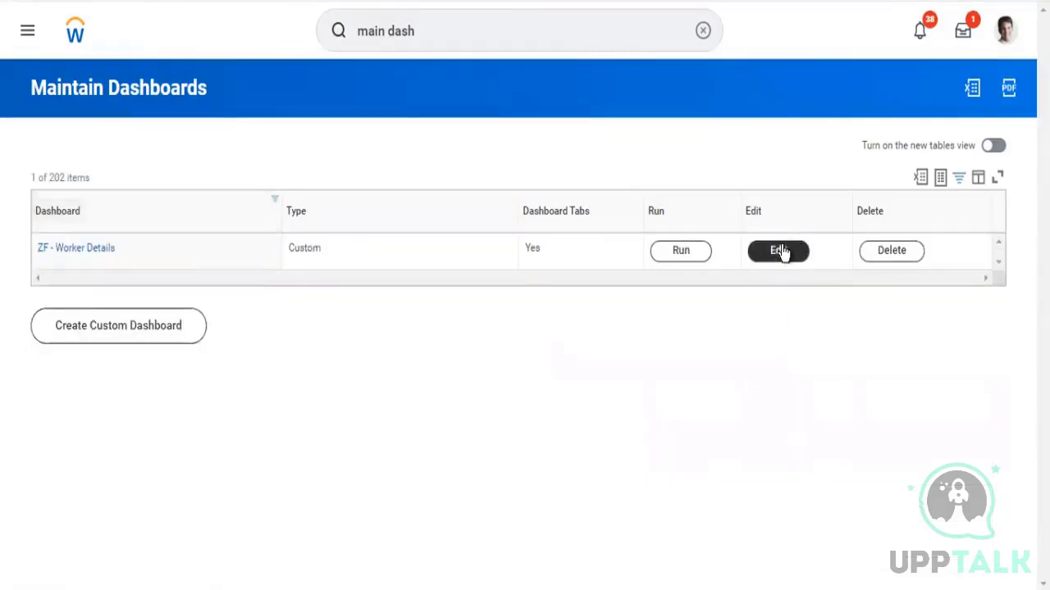
{"action": "left_click", "coordinate": [779, 251]}
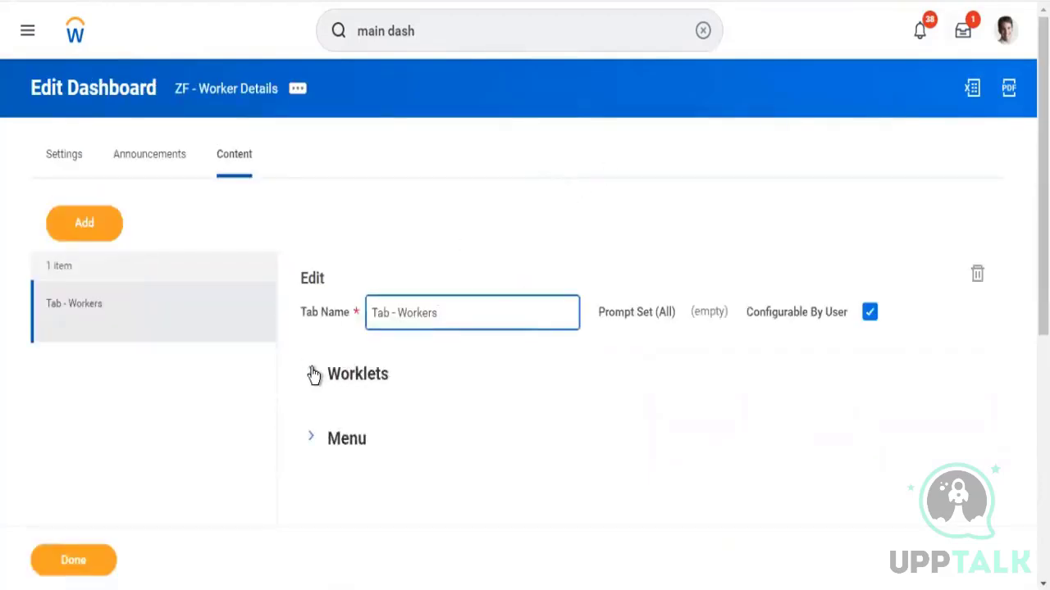
Examine the Prompt Set (All) setting of the Tab - Workers dashboard tab
{"action": "left_click", "coordinate": [619, 172]}
{"action": "scroll", "coordinate": [620, 172], "scroll_direction": "down", "scroll_amount": 3}
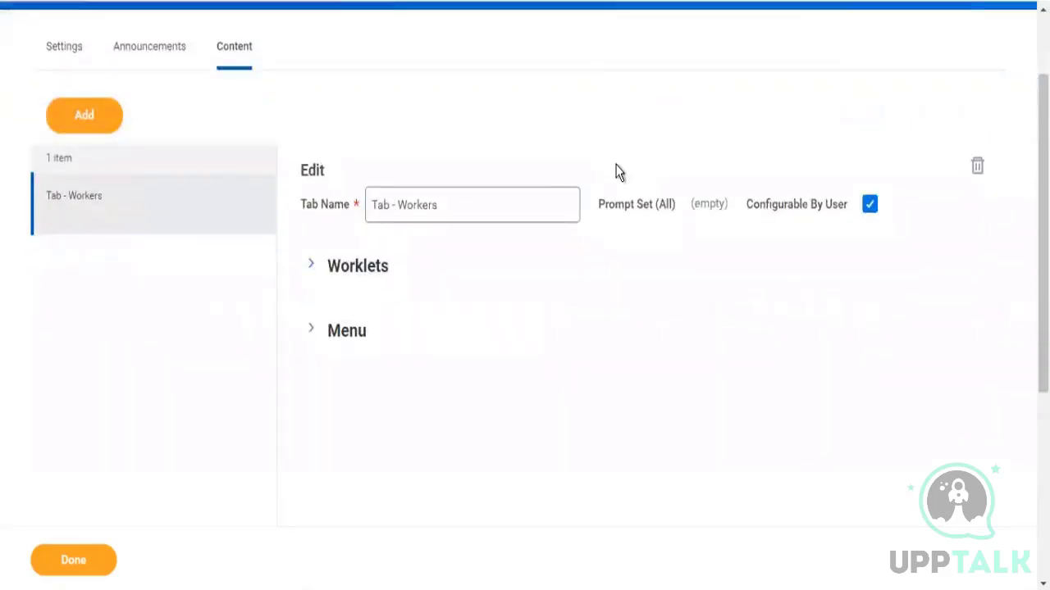
{"action": "left_click_drag", "start_coordinate": [605, 207], "coordinate": [663, 209]}
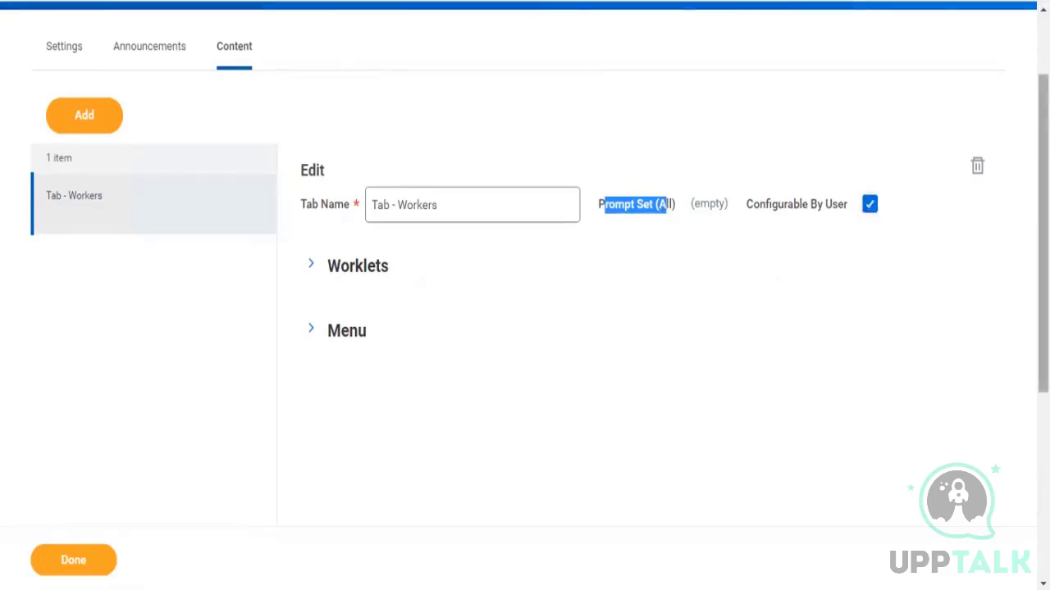
{"action": "scroll", "coordinate": [721, 77], "scroll_direction": "up", "scroll_amount": 2}
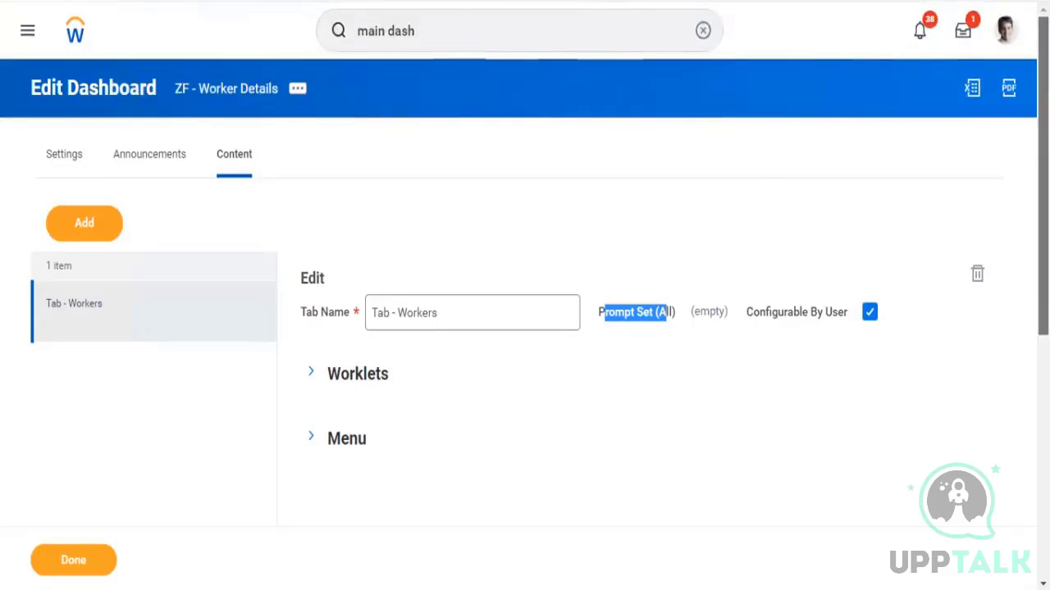
{"action": "left_click_drag", "start_coordinate": [1043, 147], "coordinate": [1043, 271]}
Start a new prompt set named ZF and search its prompt field for company
{"action": "left_click", "coordinate": [311, 148]}
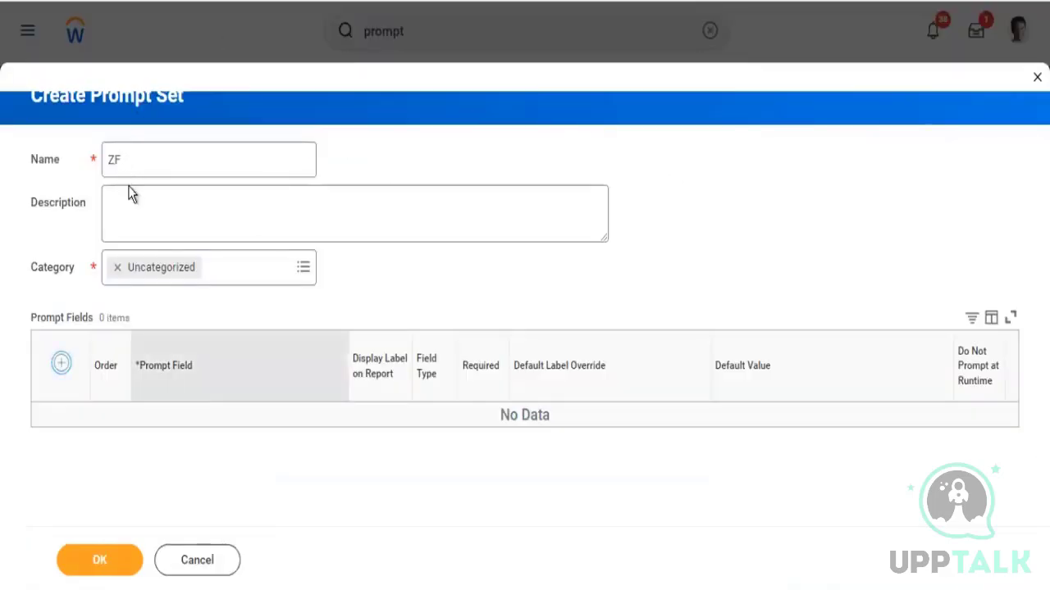
{"action": "key", "text": "Return"}
{"action": "left_click", "coordinate": [200, 438]}
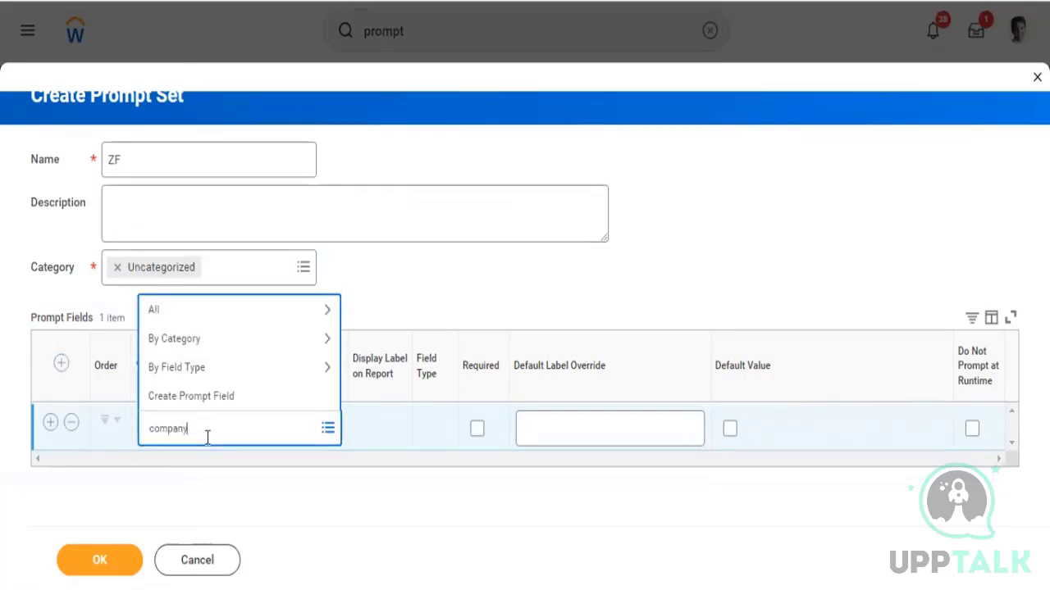
{"action": "key", "text": "Return"}
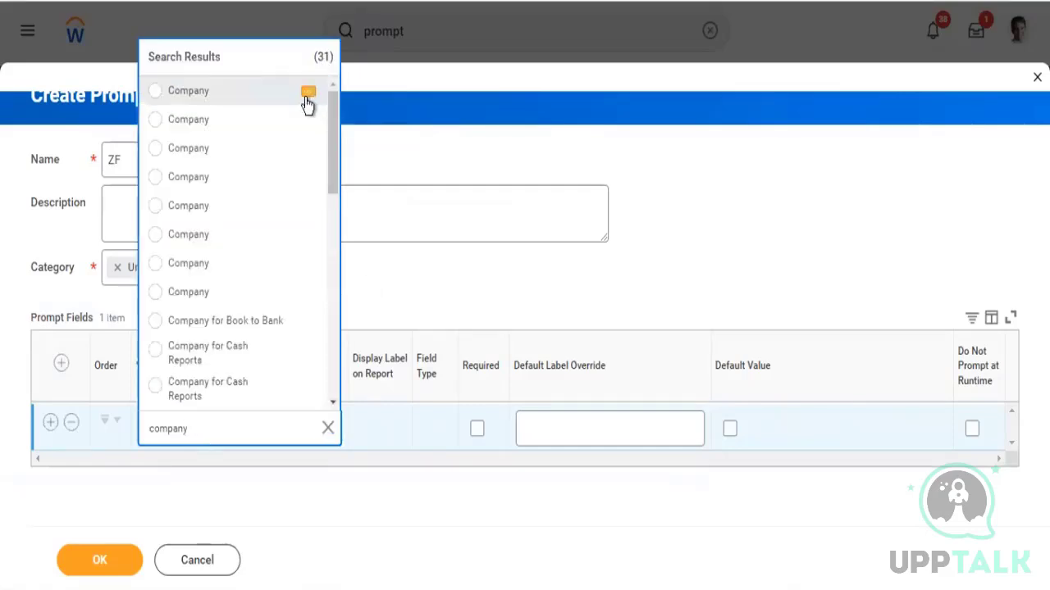
Inspect the details of the Company parameter options and pick the first Company as prompt field
{"action": "left_click", "coordinate": [309, 94]}
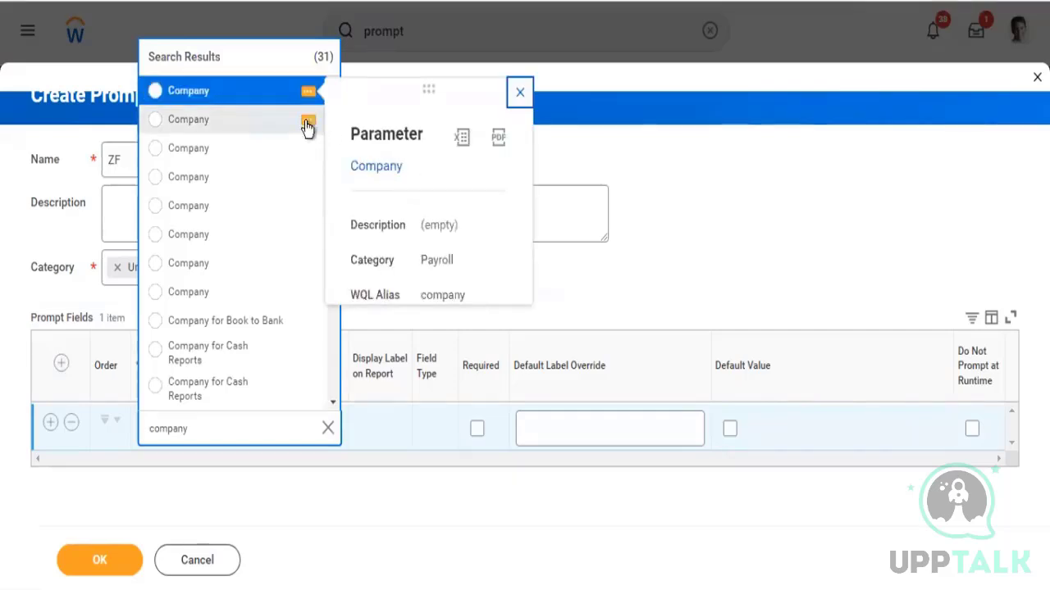
{"action": "left_click", "coordinate": [308, 123]}
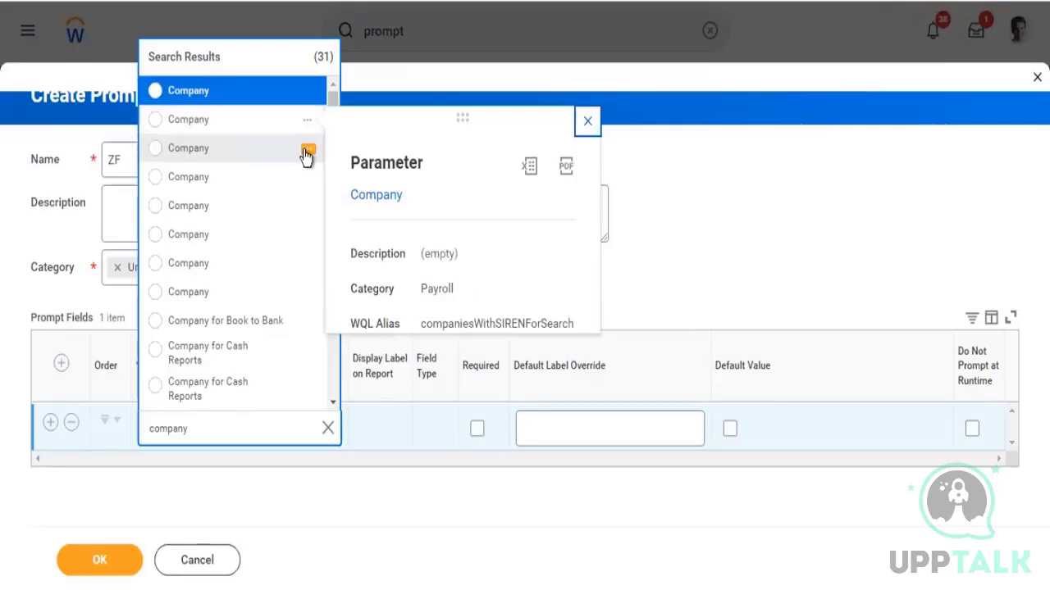
{"action": "left_click", "coordinate": [306, 154]}
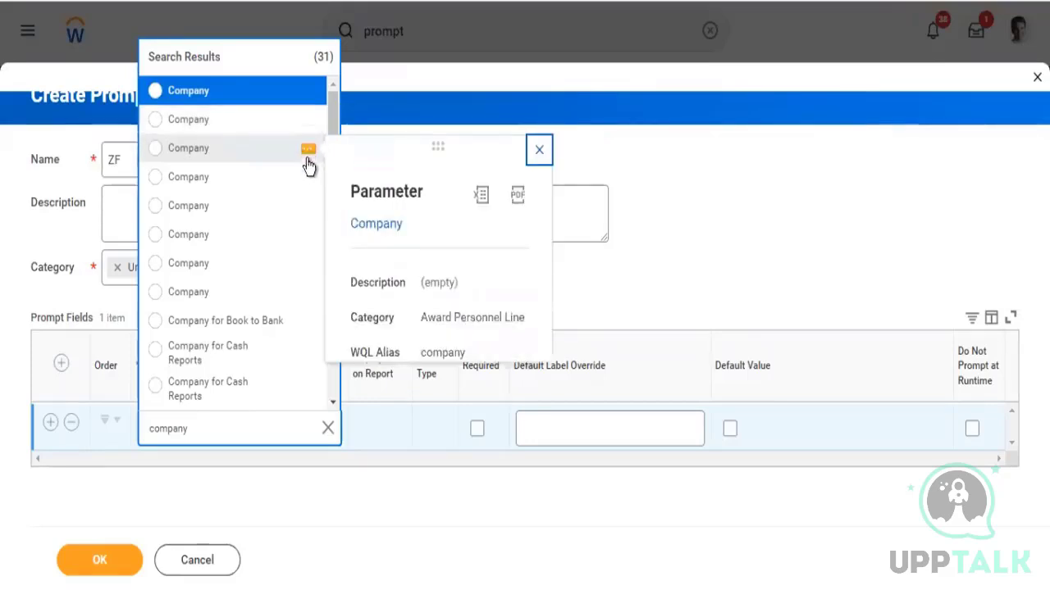
{"action": "left_click", "coordinate": [308, 181]}
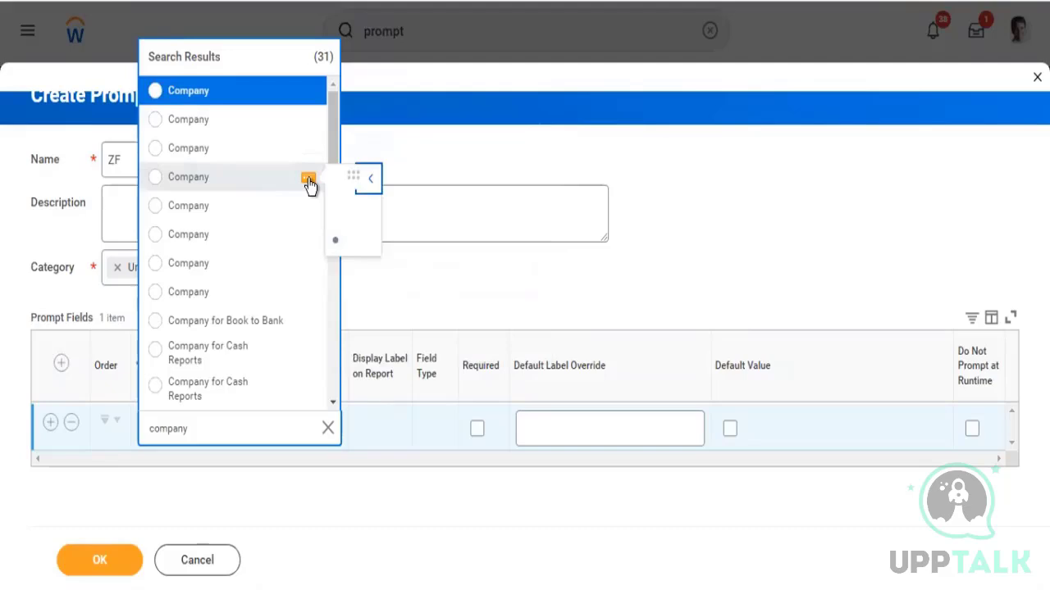
{"action": "left_click", "coordinate": [203, 96]}
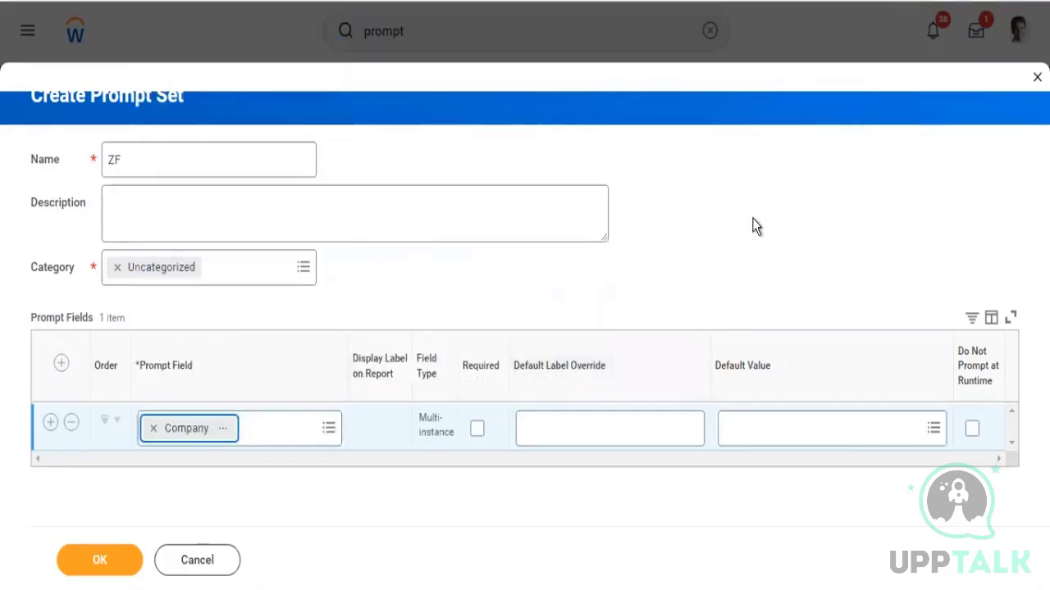
Search the prompt's default value for global moder companies and scan the results
{"action": "left_click", "coordinate": [832, 425]}
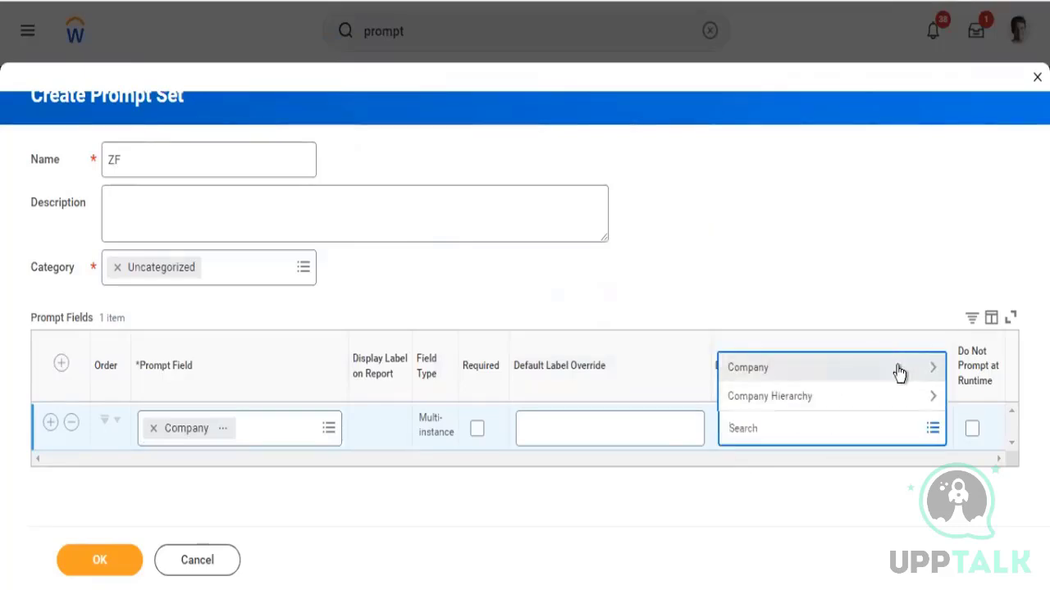
{"action": "left_click", "coordinate": [899, 372]}
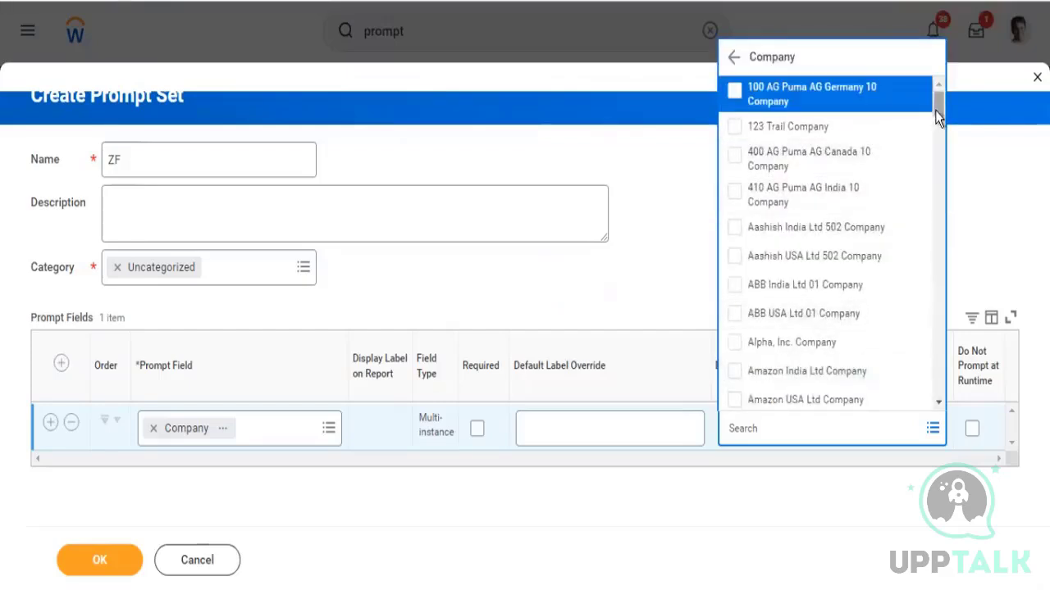
{"action": "left_click_drag", "start_coordinate": [938, 110], "coordinate": [940, 253]}
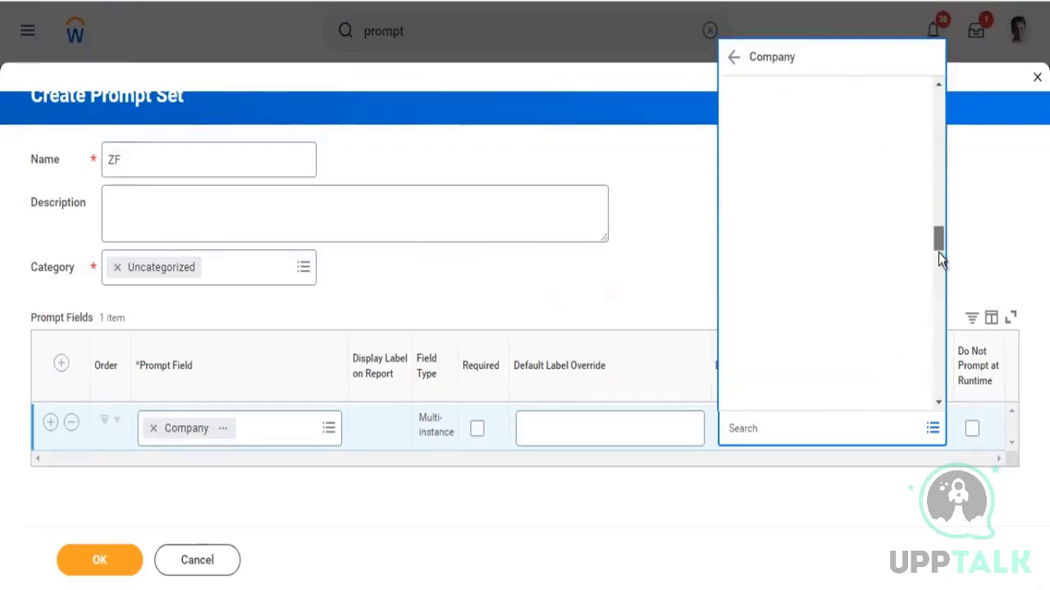
{"action": "left_click", "coordinate": [807, 434]}
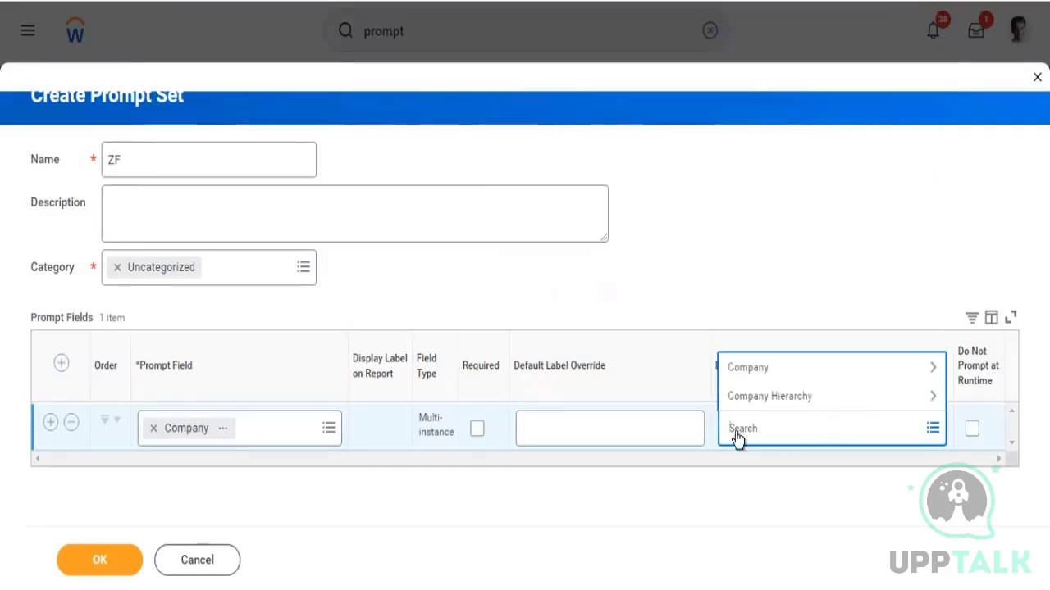
{"action": "type", "text": "gloabl mod"}
{"action": "key", "text": "BackSpace"}
{"action": "key", "text": "BackSpace"}
{"action": "key", "text": "BackSpace"}
{"action": "key", "text": "BackSpace"}
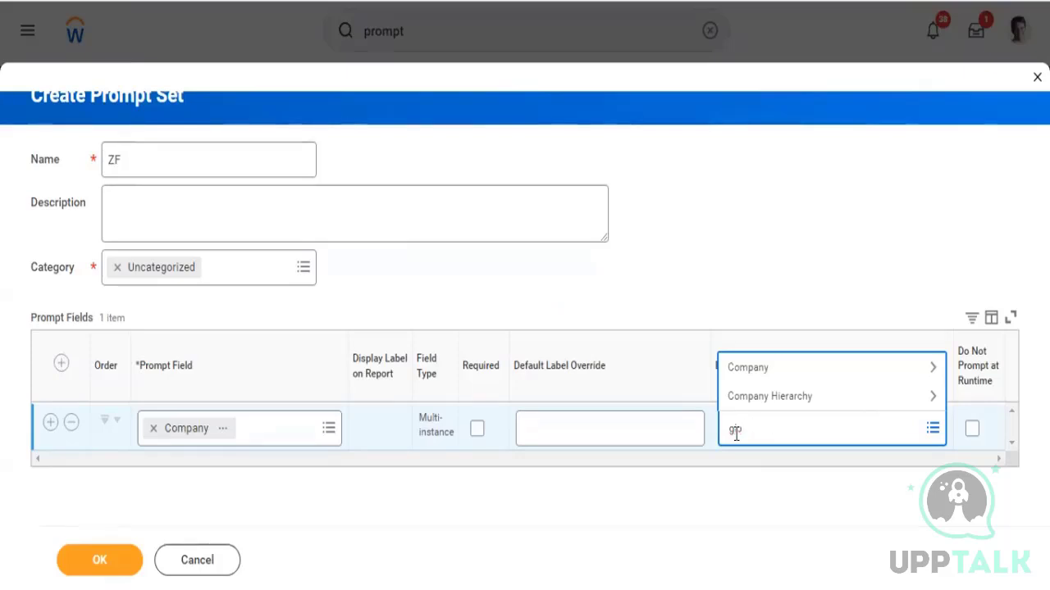
{"action": "type", "text": "obal moder"}
{"action": "key", "text": "Return"}
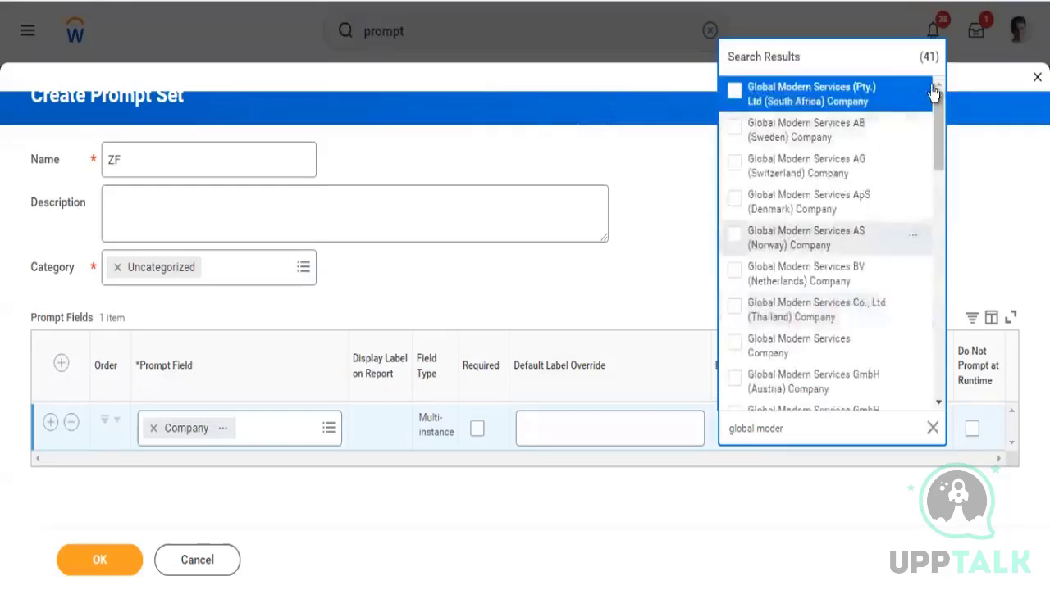
{"action": "mouse_move", "coordinate": [942, 120]}
{"action": "left_mouse_down"}
{"action": "mouse_move", "coordinate": [917, 389]}
{"action": "mouse_move", "coordinate": [938, 136]}
{"action": "left_mouse_up"}
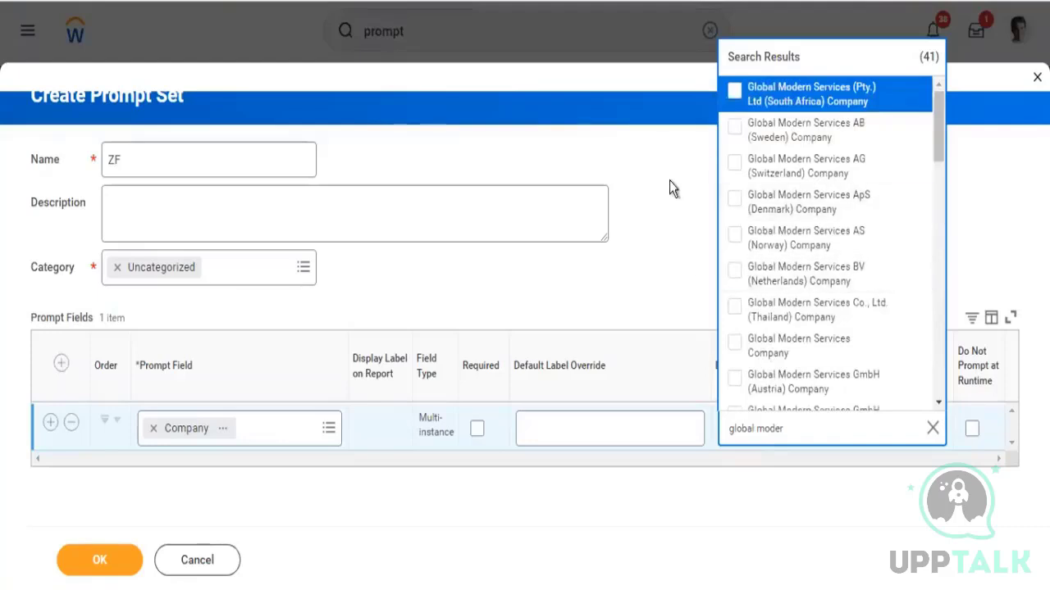
Replace the prompt field with the Company parameter in the Reporting Transaction category
{"action": "left_click", "coordinate": [152, 428]}
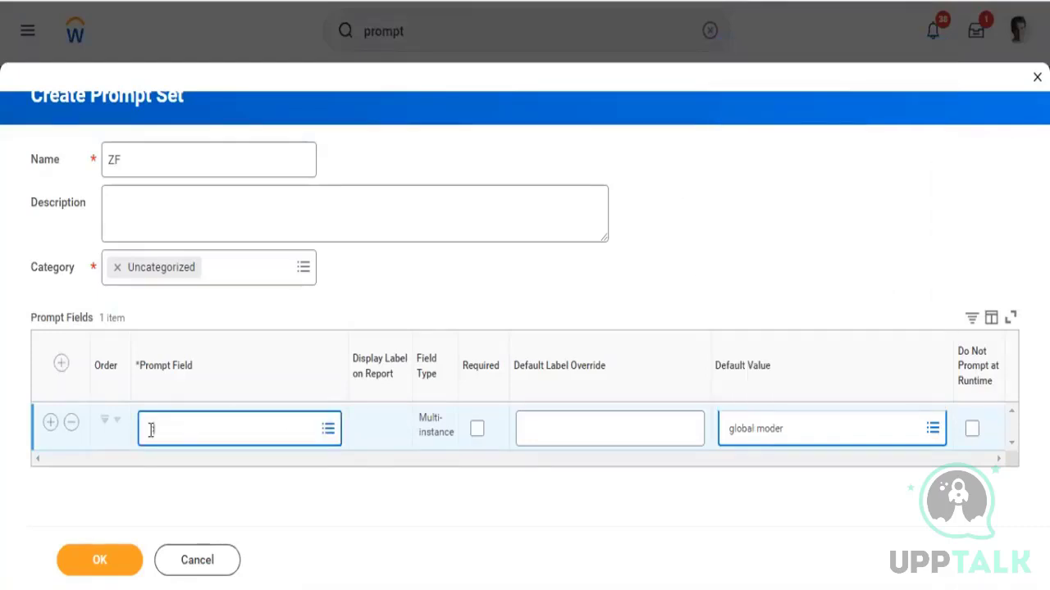
{"action": "type", "text": "Company"}
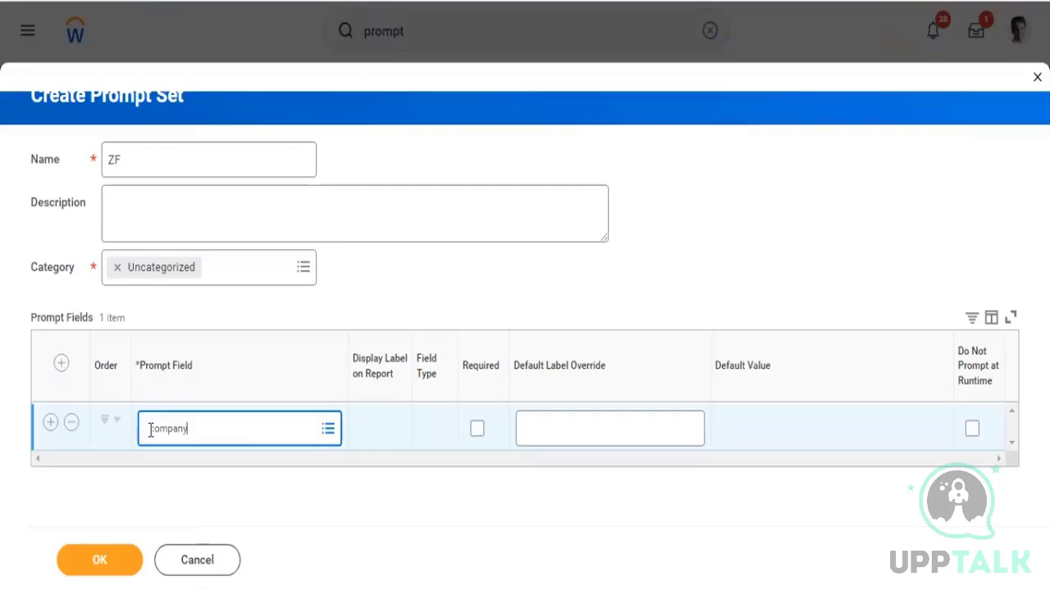
{"action": "key", "text": "Return"}
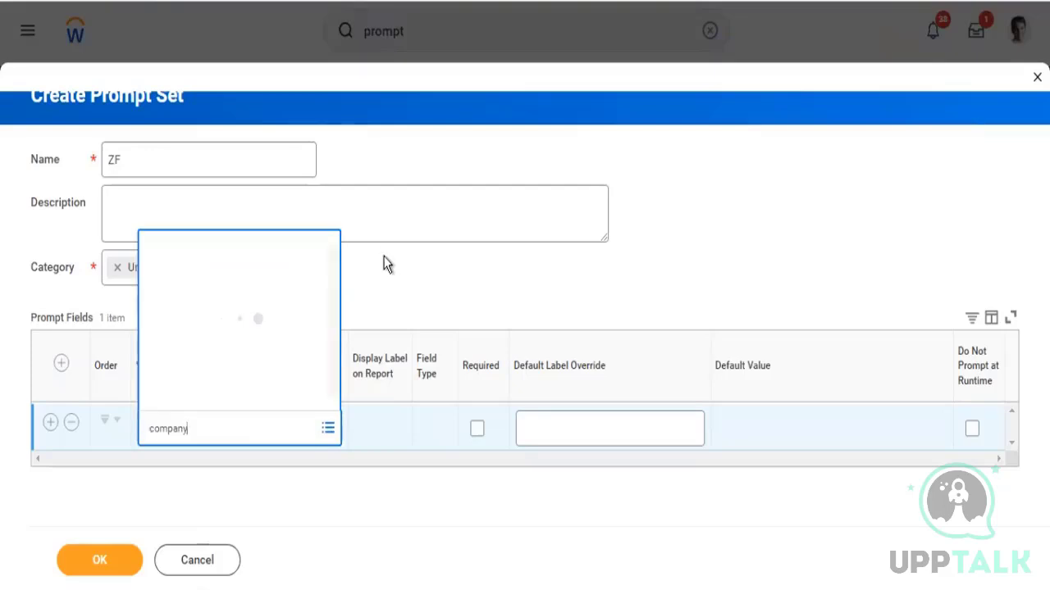
{"action": "mouse_move", "coordinate": [244, 175]}
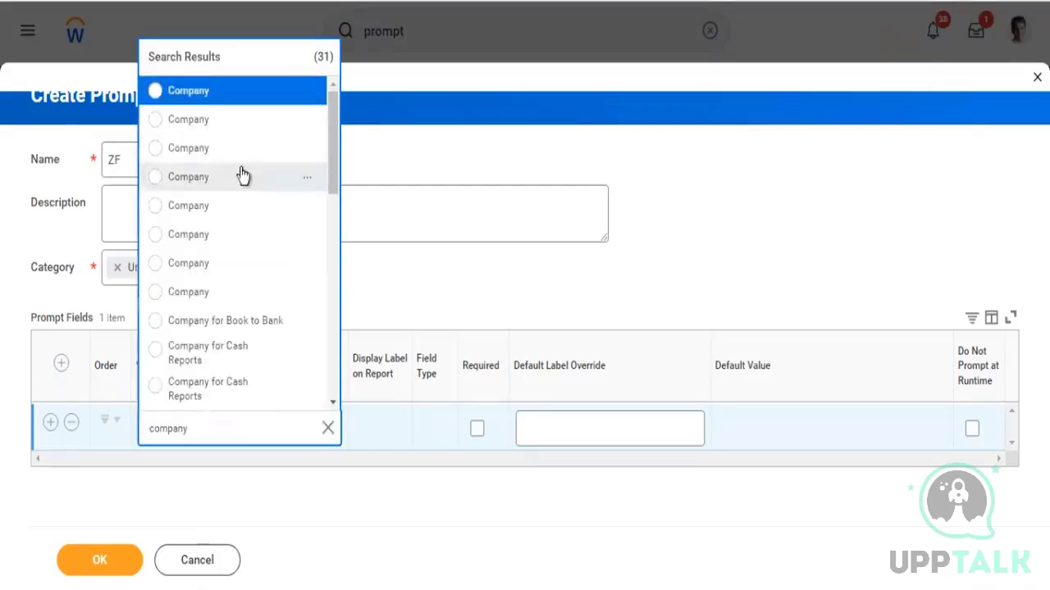
{"action": "left_click", "coordinate": [308, 181]}
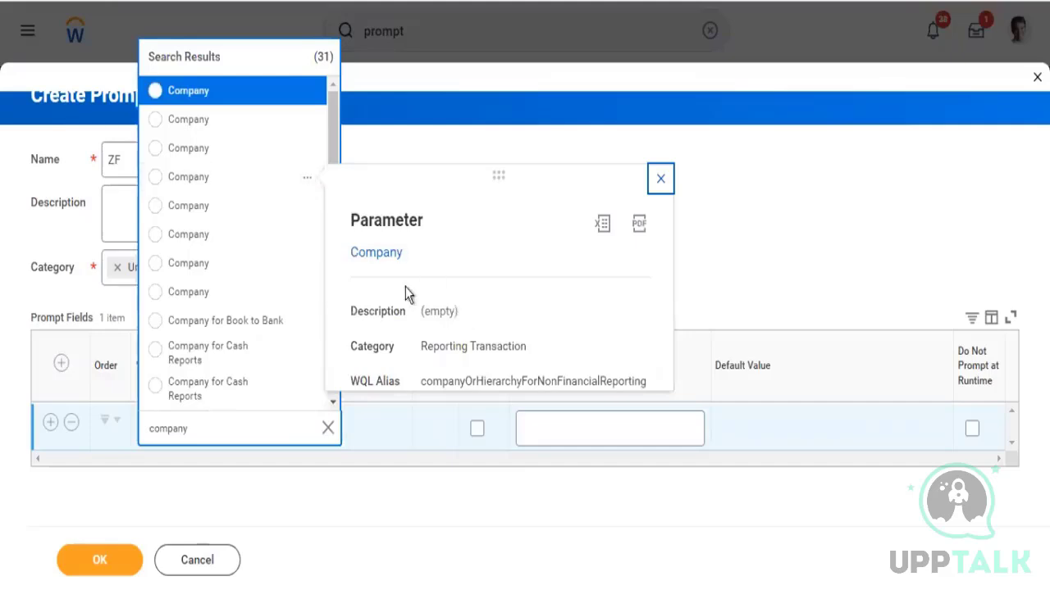
{"action": "left_click", "coordinate": [191, 180]}
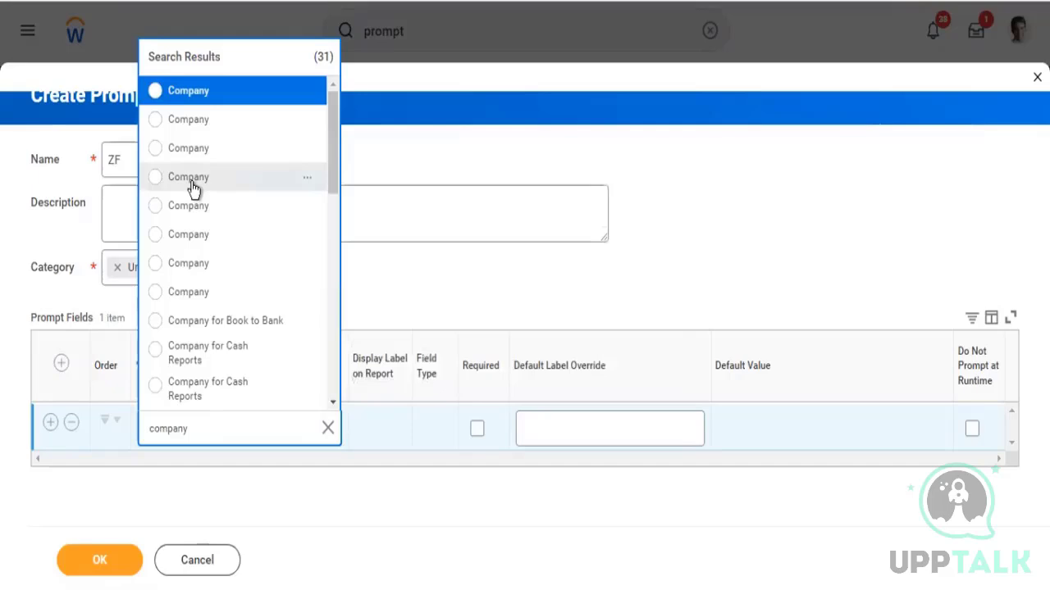
Browse the Company options offered for the prompt's default value
{"action": "left_click", "coordinate": [789, 436]}
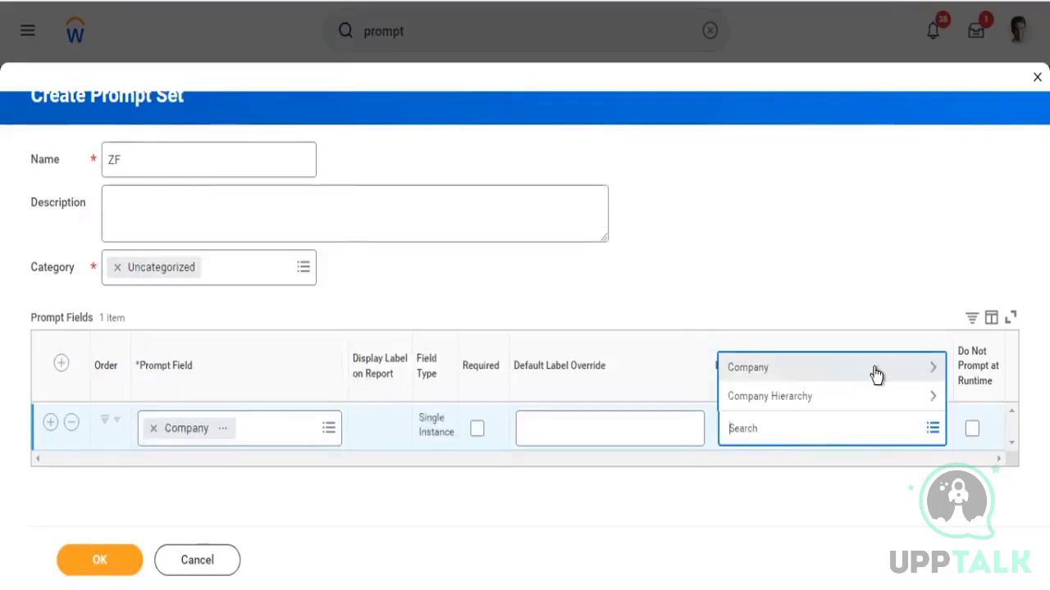
{"action": "left_click", "coordinate": [876, 374]}
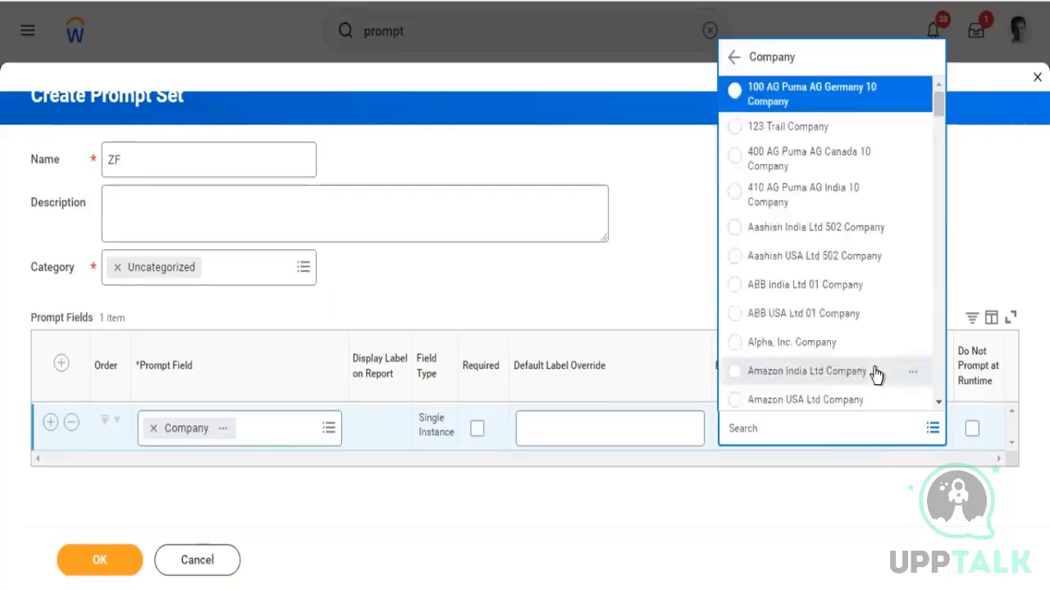
{"action": "left_click_drag", "start_coordinate": [940, 111], "coordinate": [946, 281]}
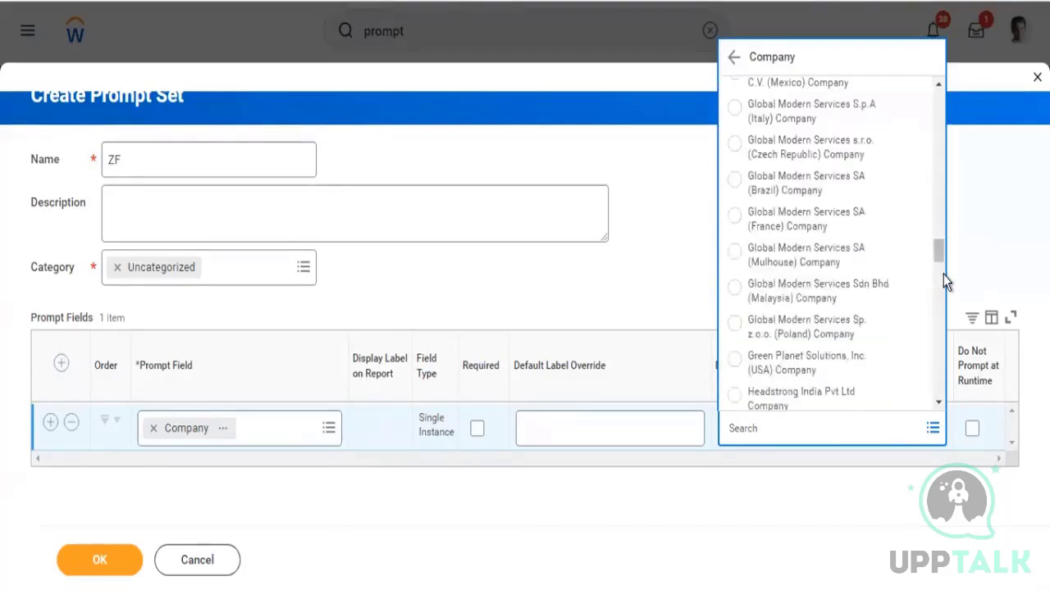
{"action": "left_click", "coordinate": [939, 300]}
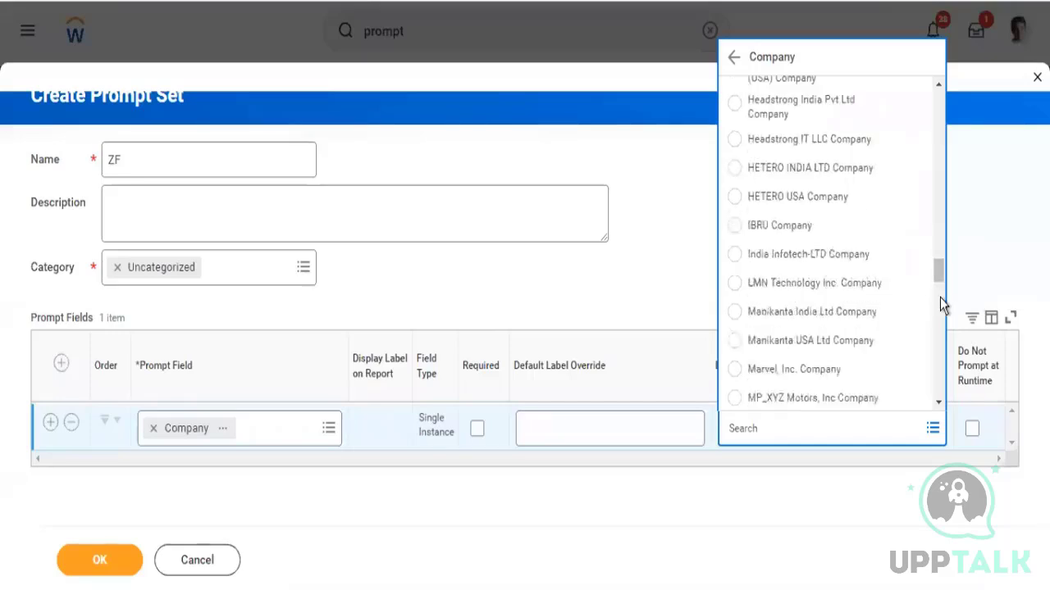
{"action": "left_click_drag", "start_coordinate": [939, 275], "coordinate": [937, 103]}
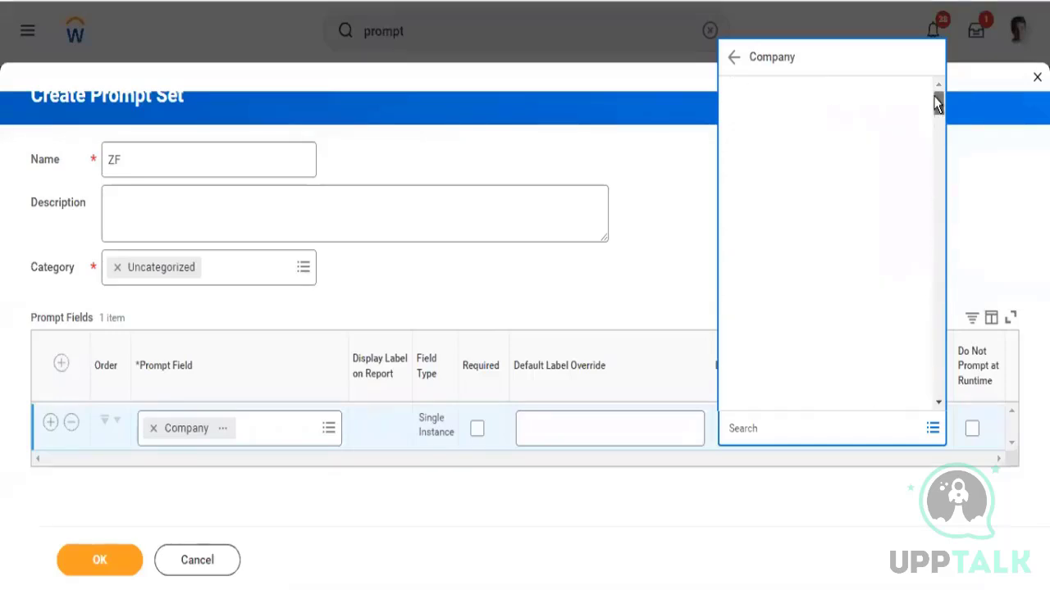
Replace the prompt field with the multi-instance Company parameter from the company search results
{"action": "left_click", "coordinate": [153, 432]}
{"action": "type", "text": "company"}
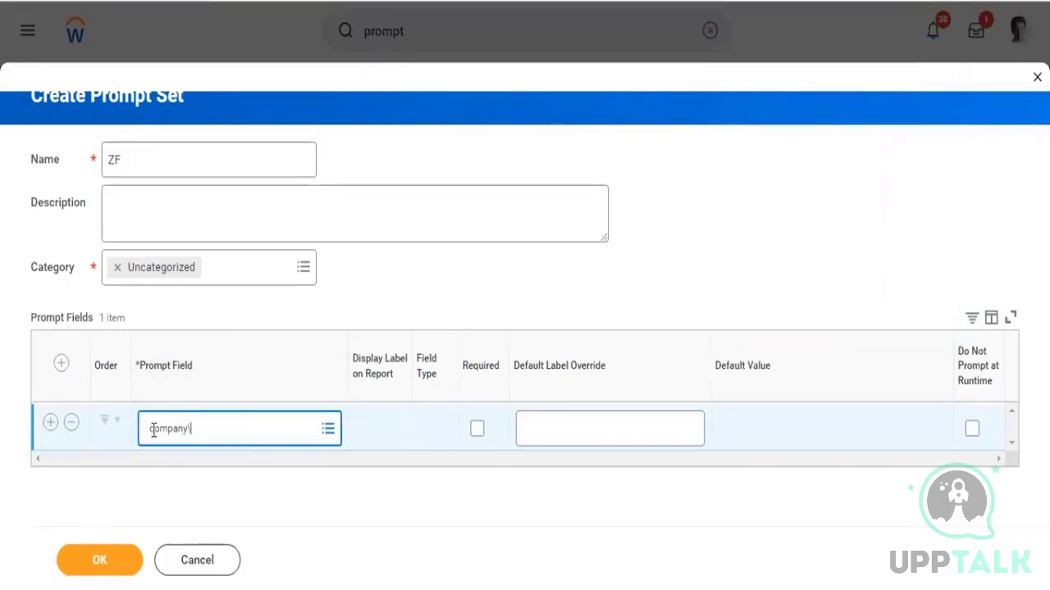
{"action": "key", "text": "Return"}
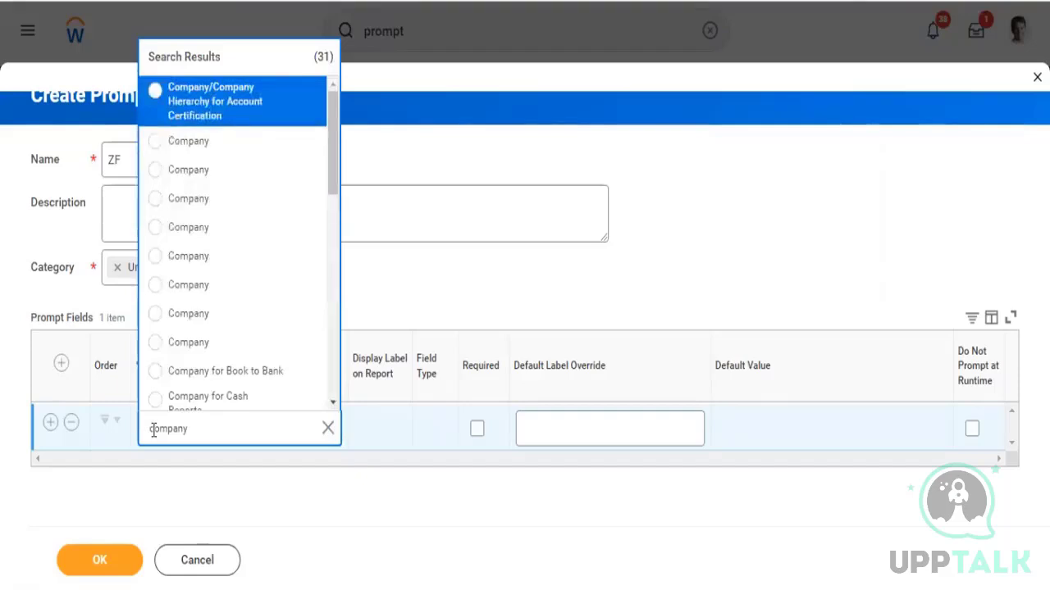
{"action": "key", "text": "Down"}
{"action": "key", "text": "Return"}
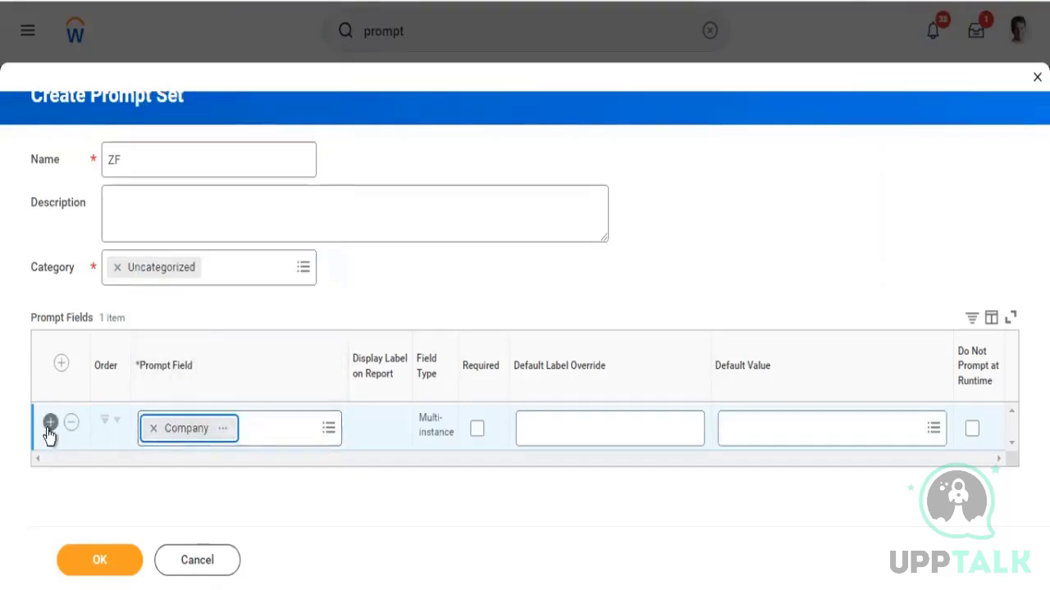
Add a second prompt field row and search its prompt field for worker type
{"action": "left_click", "coordinate": [49, 422]}
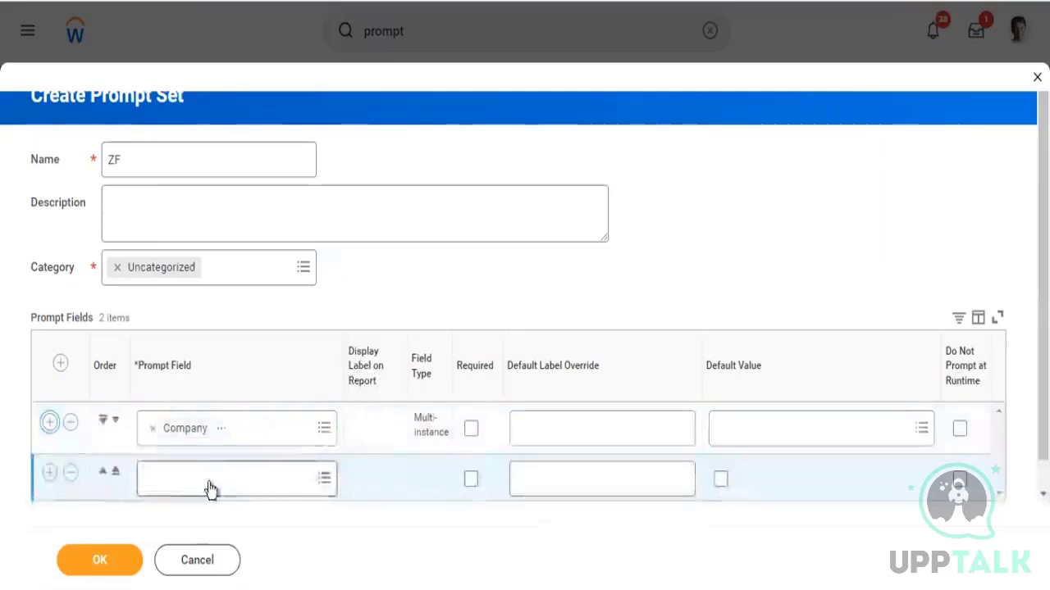
{"action": "left_click", "coordinate": [210, 481]}
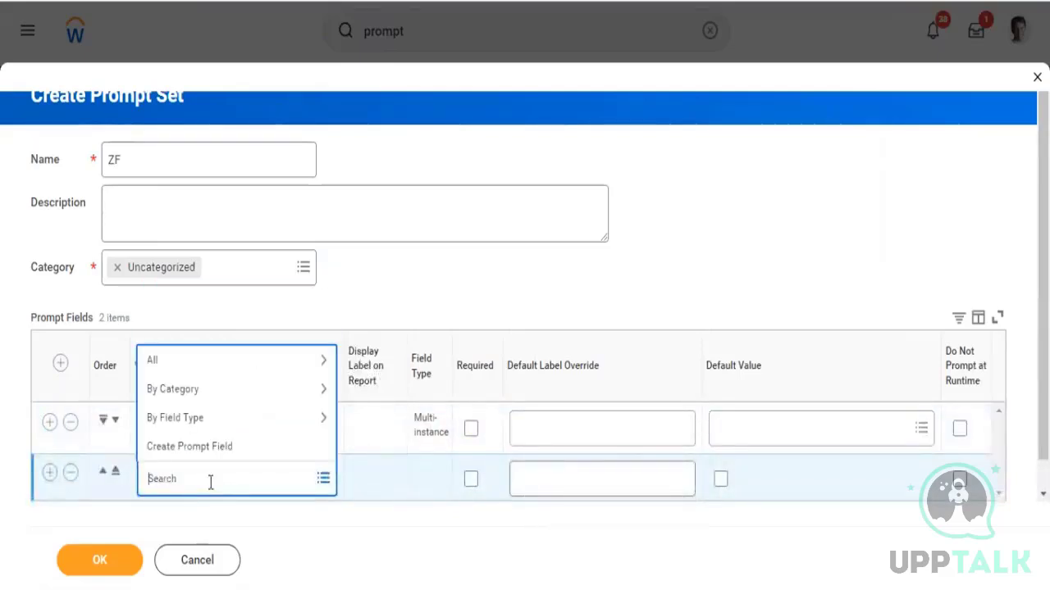
{"action": "type", "text": "worker type"}
{"action": "key", "text": "Return"}
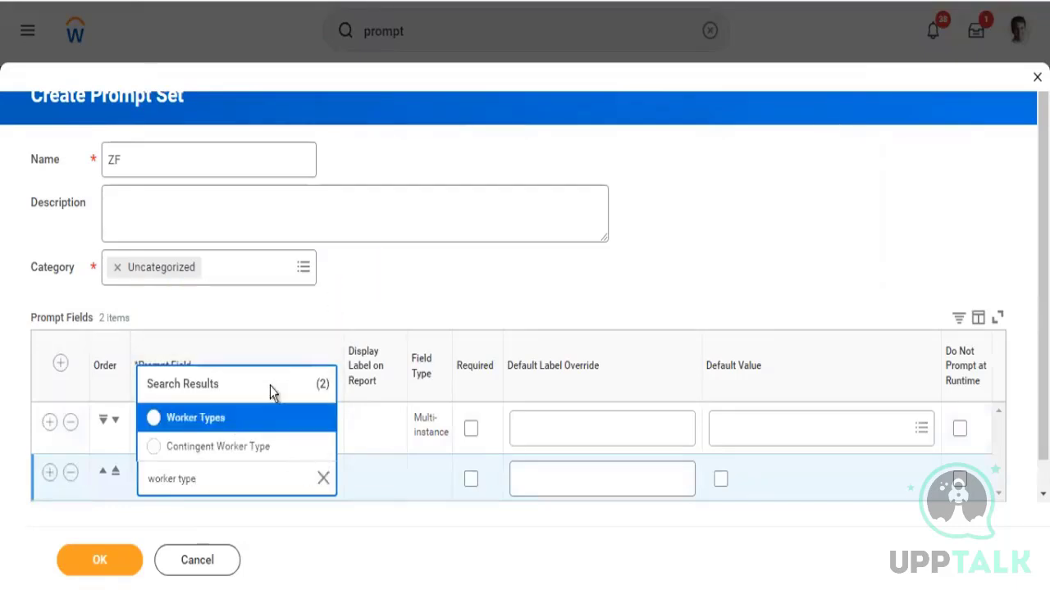
{"action": "left_click", "coordinate": [154, 419]}
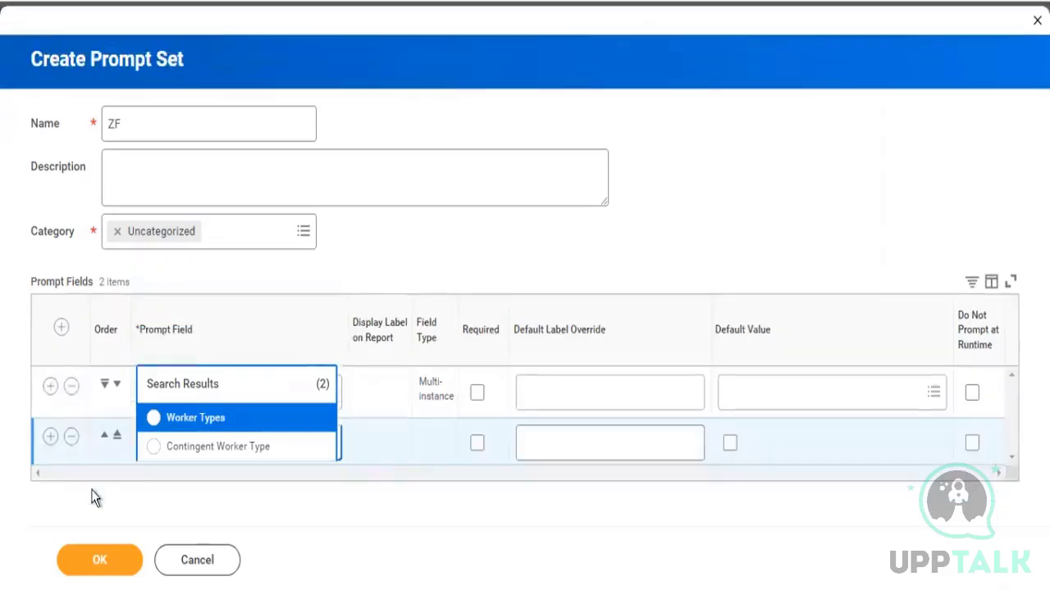
{"action": "left_click", "coordinate": [450, 260]}
Search the second prompt field for superv, compare parameter details, and pick the active Supervisory Organization parameter
{"action": "left_click", "coordinate": [235, 443]}
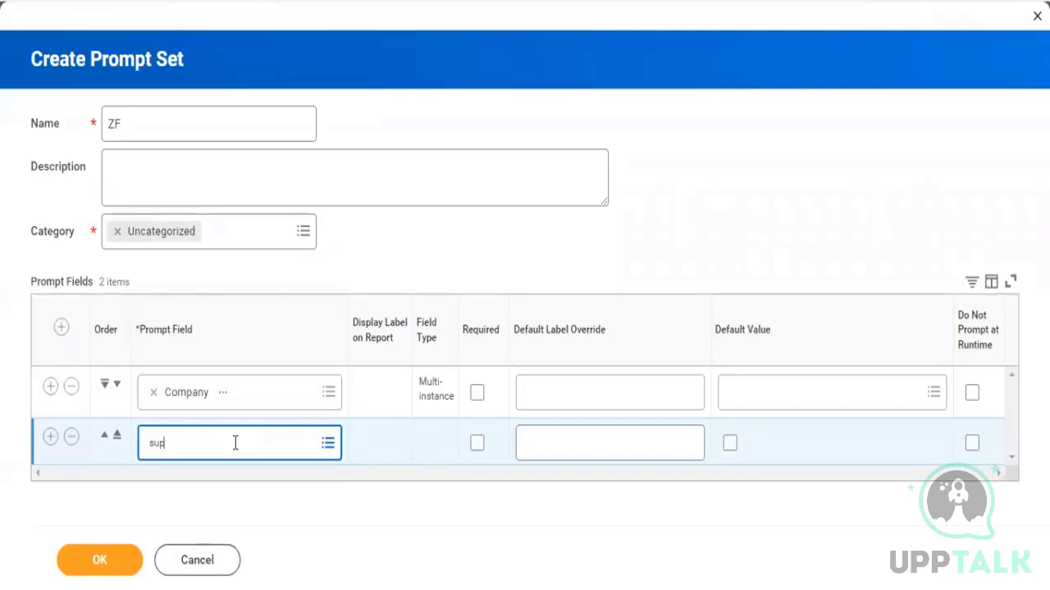
{"action": "type", "text": "superv"}
{"action": "key", "text": "Return"}
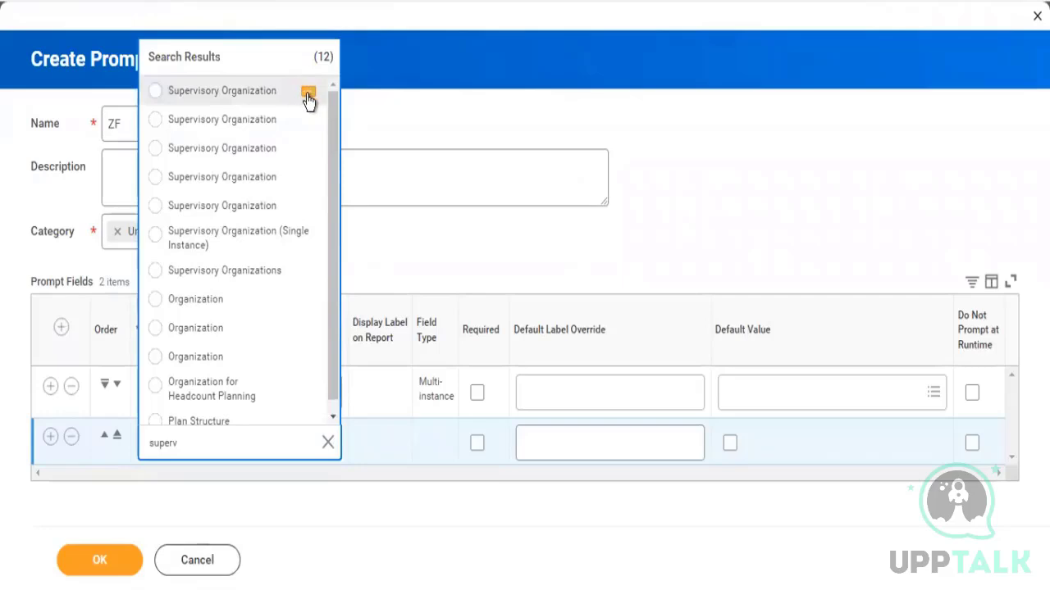
{"action": "left_click", "coordinate": [307, 96]}
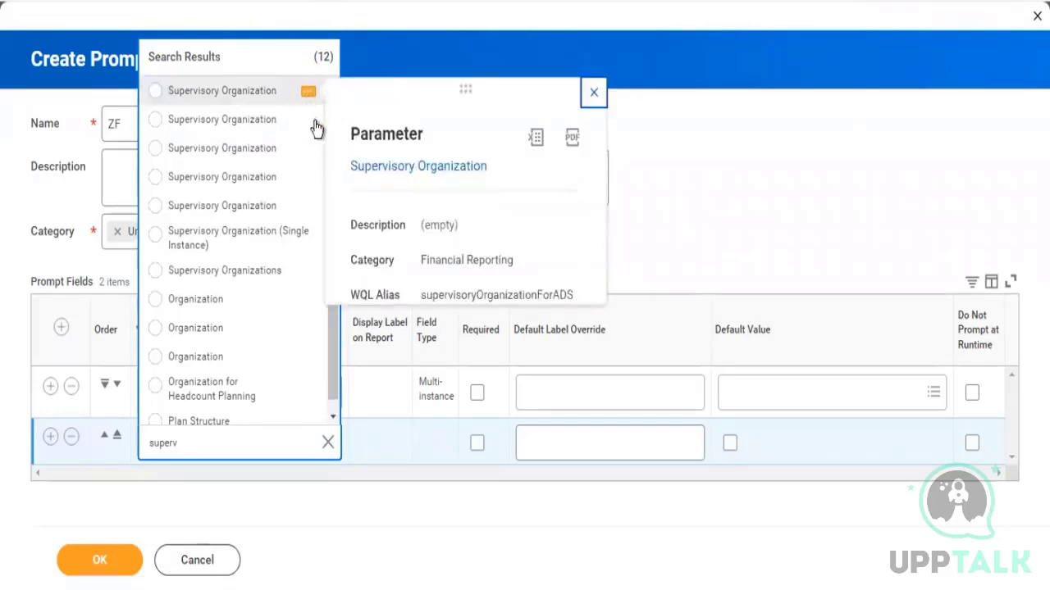
{"action": "left_click", "coordinate": [311, 121]}
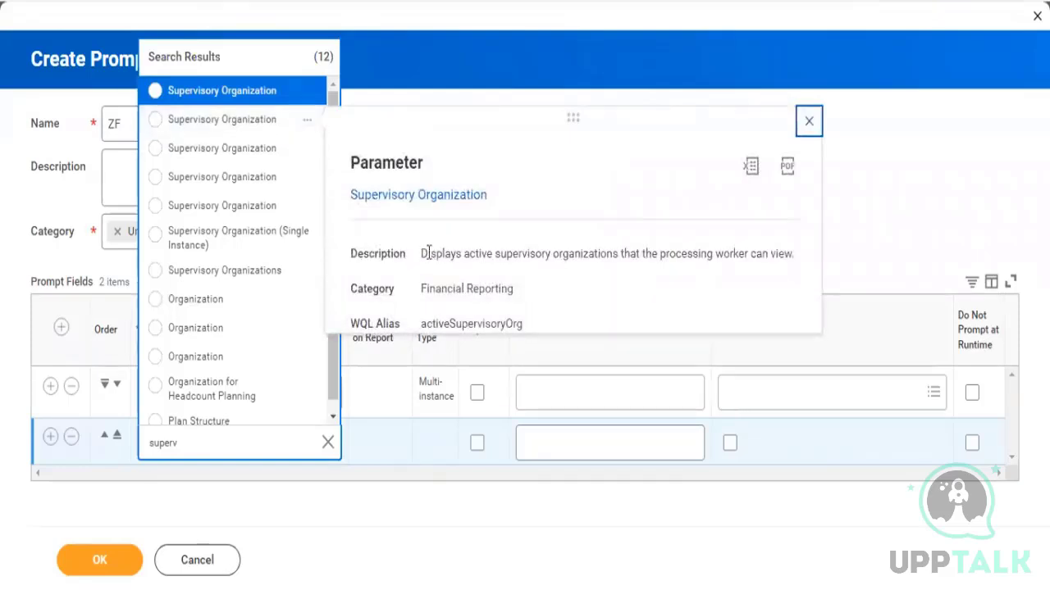
{"action": "left_click", "coordinate": [227, 119]}
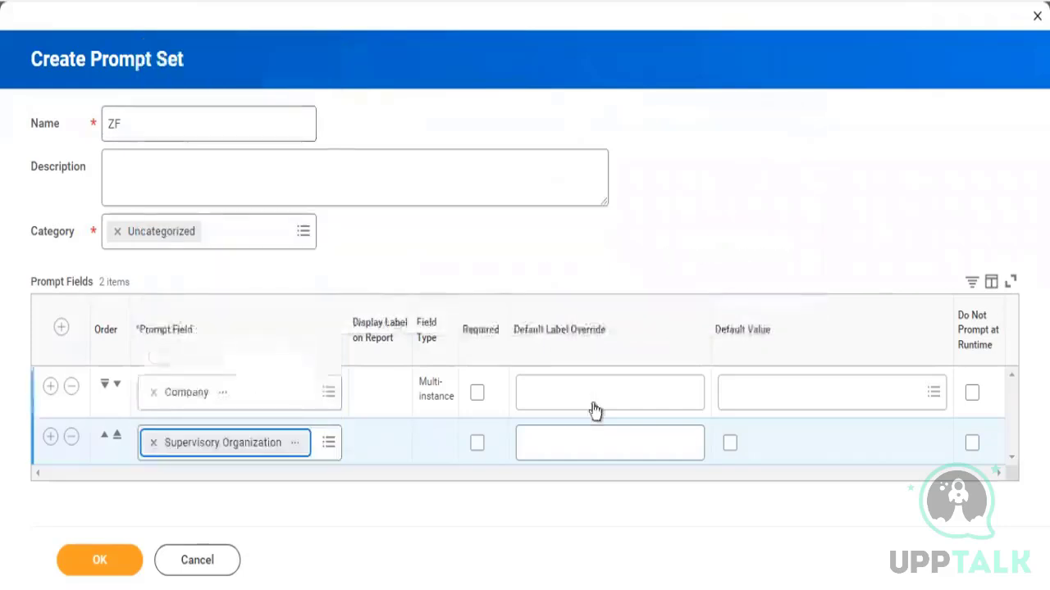
Search the Supervisory Organization default value for global and inspect the Global Modern Services Company details
{"action": "left_click", "coordinate": [780, 442]}
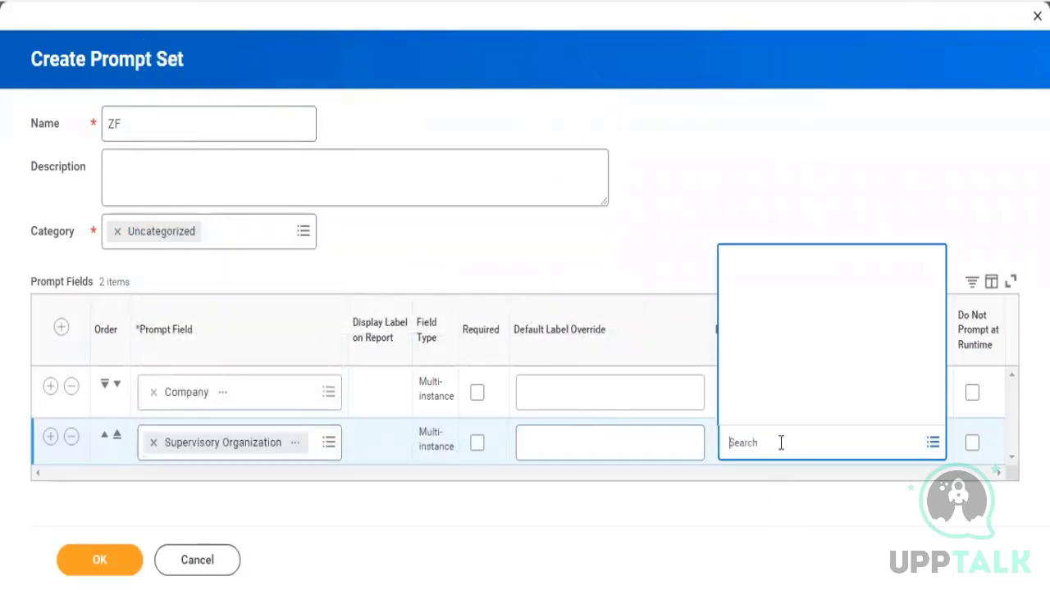
{"action": "type", "text": "global"}
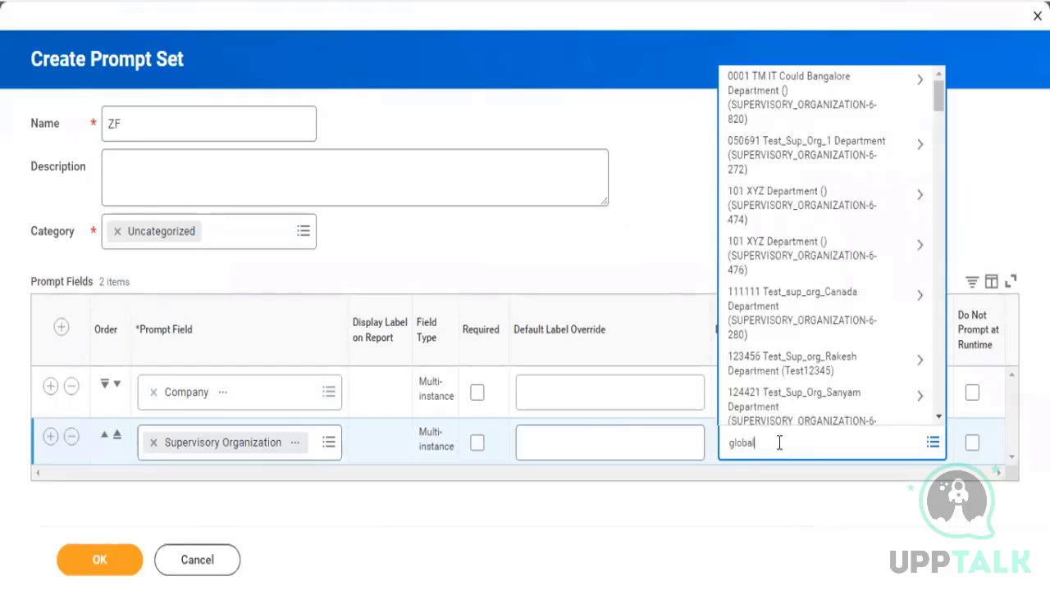
{"action": "key", "text": "Return"}
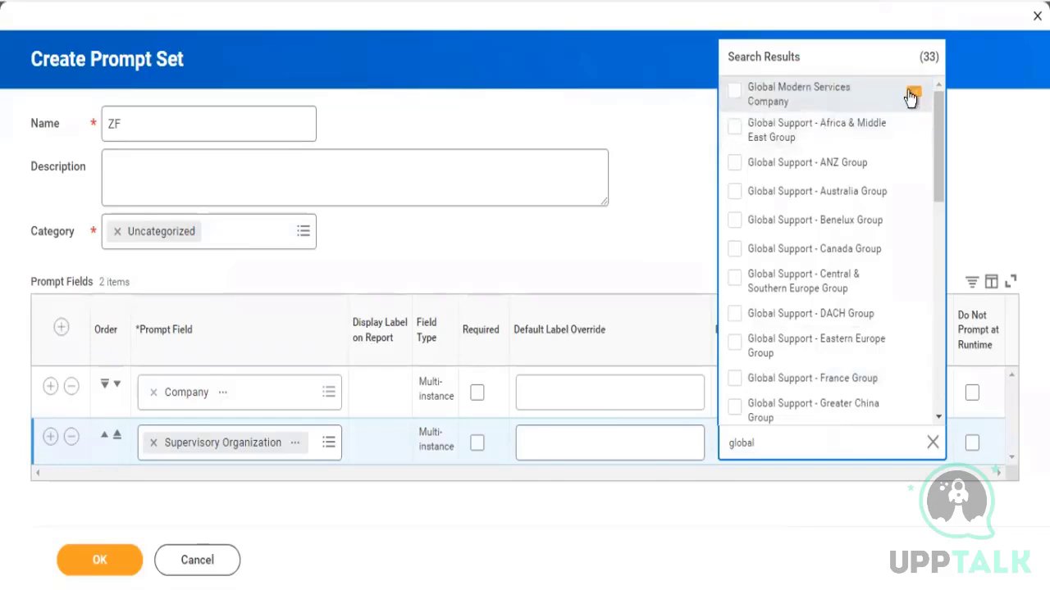
{"action": "left_click", "coordinate": [911, 97]}
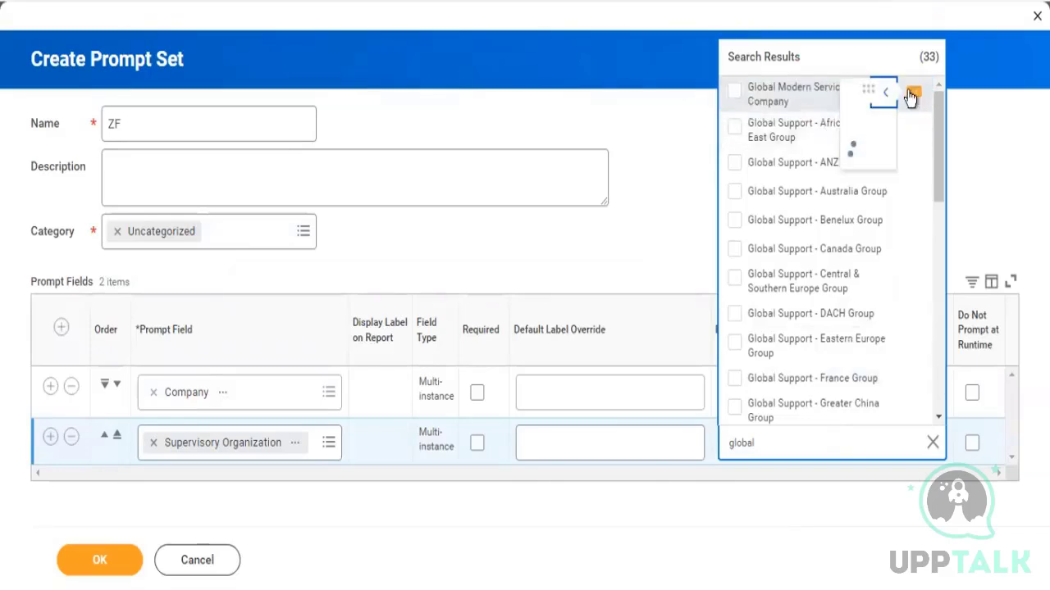
{"action": "left_click", "coordinate": [992, 178]}
{"action": "left_click", "coordinate": [991, 177]}
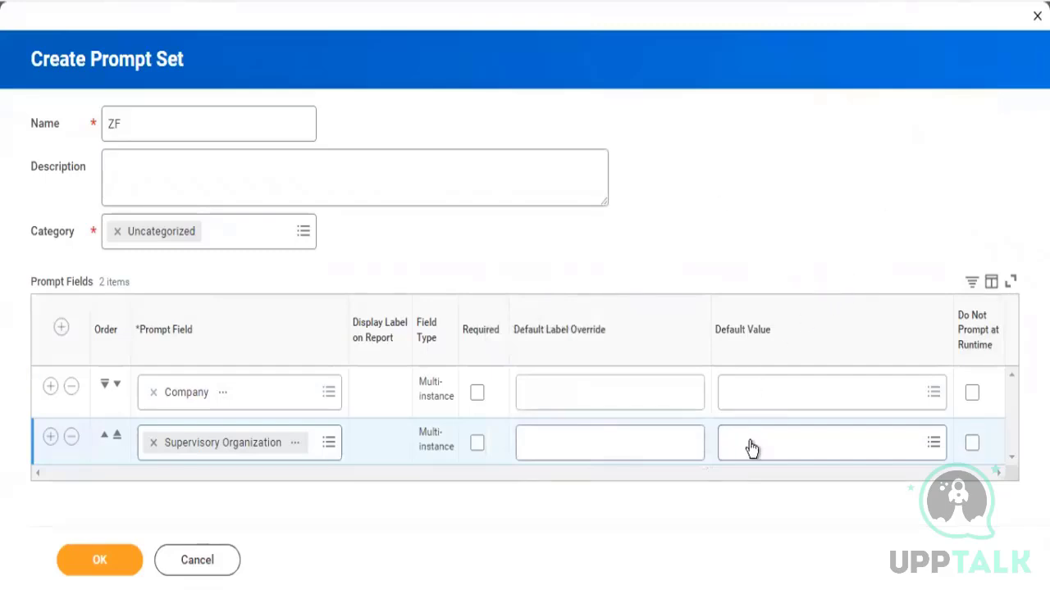
Rename the prompt set to ZF Prompts and save it
{"action": "left_click_drag", "start_coordinate": [541, 343], "coordinate": [625, 337]}
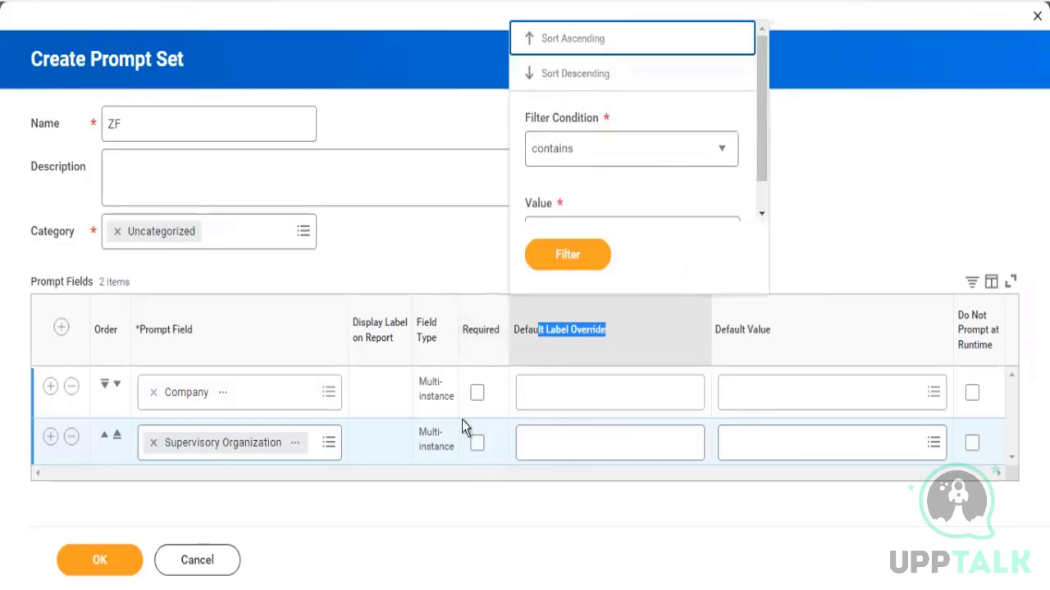
{"action": "left_click", "coordinate": [483, 273]}
{"action": "left_click", "coordinate": [208, 123]}
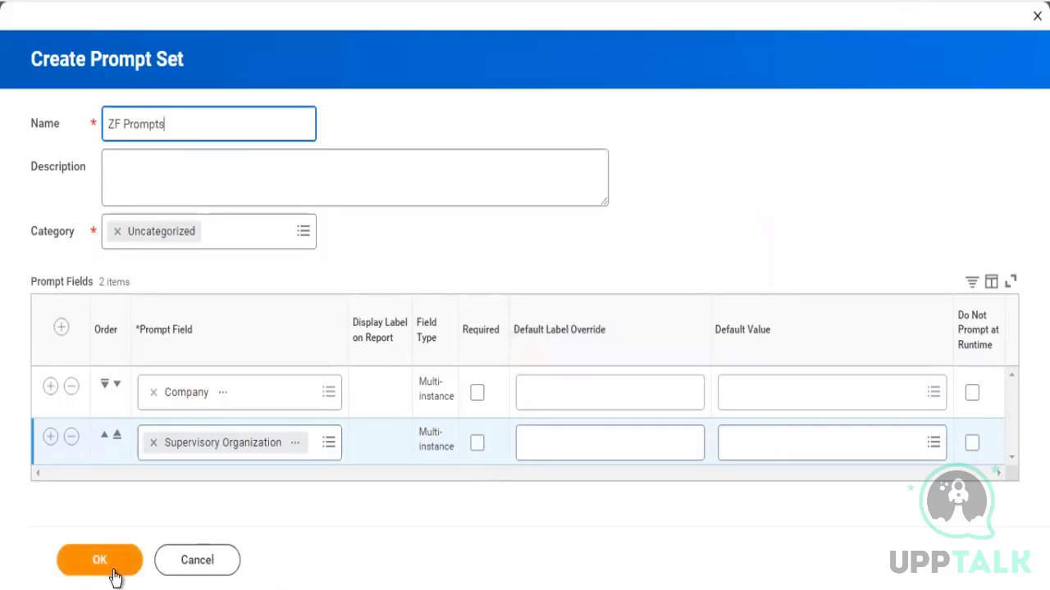
{"action": "left_click", "coordinate": [82, 559]}
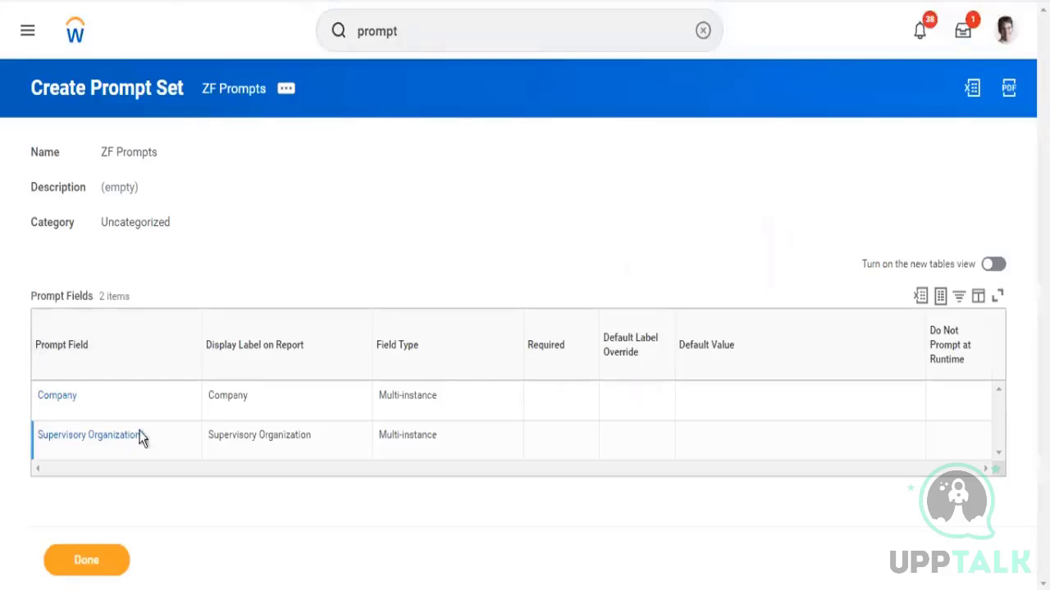
Search for and open the Maintain Dashboards task
{"action": "left_click", "coordinate": [447, 45]}
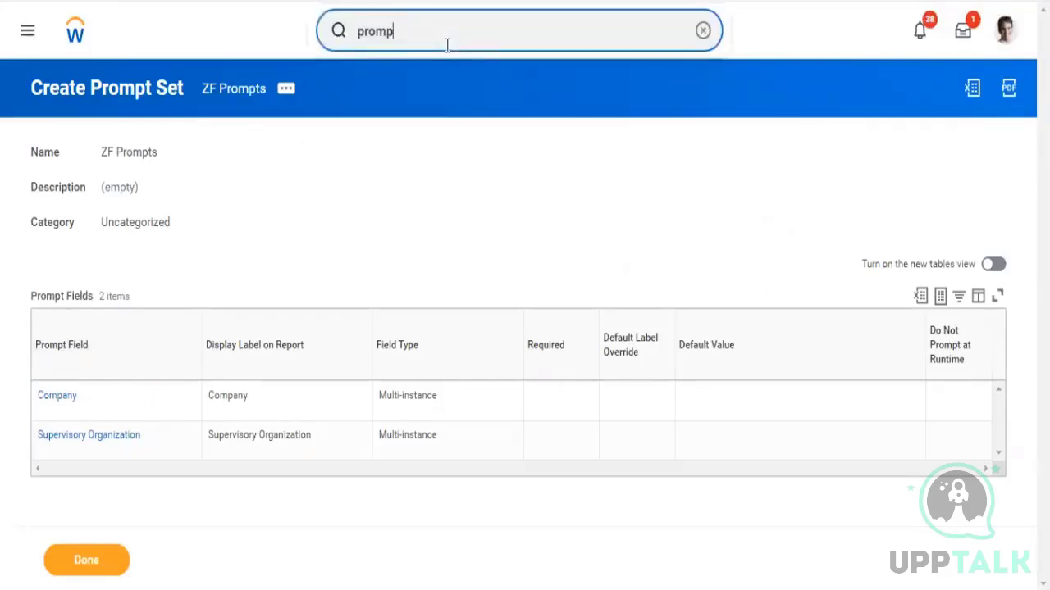
{"action": "key", "text": "BackSpace"}
{"action": "key", "text": "BackSpace"}
{"action": "key", "text": "BackSpace"}
{"action": "type", "text": "msin"}
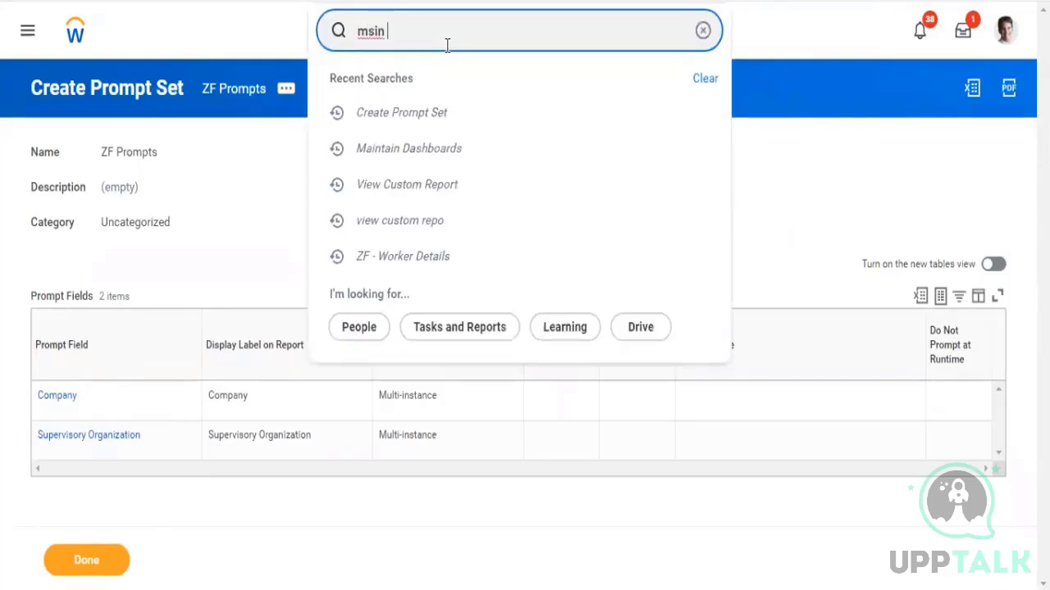
{"action": "key", "text": "BackSpace"}
{"action": "type", "text": "main dash"}
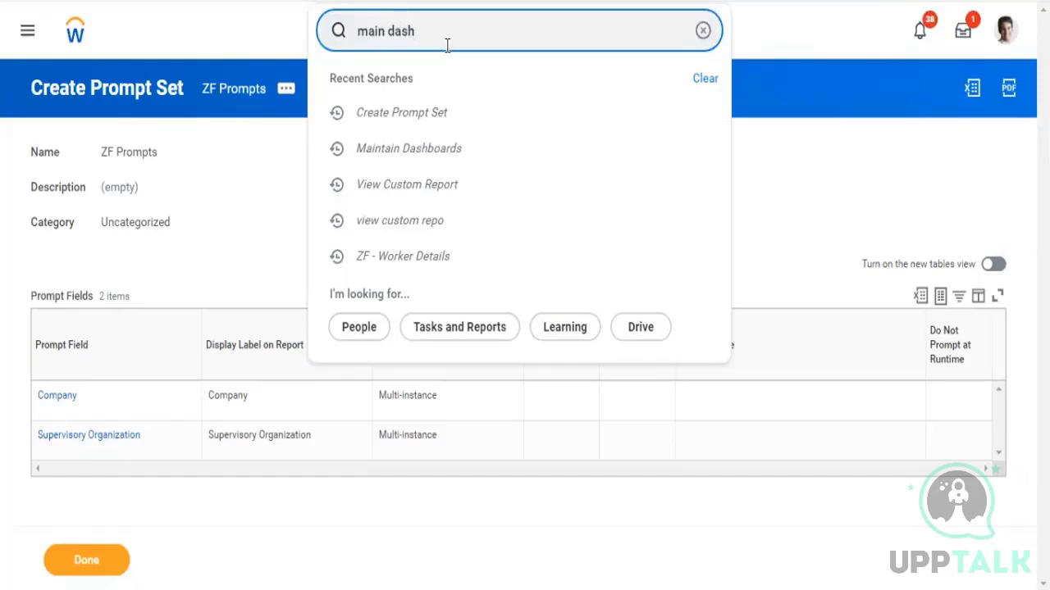
{"action": "left_click", "coordinate": [430, 95]}
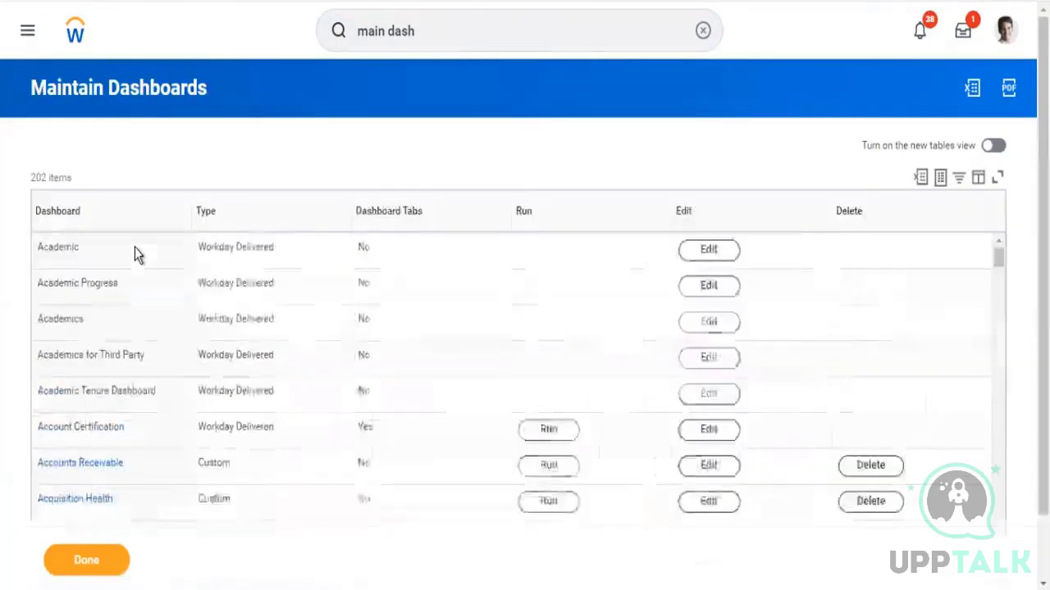
Filter the dashboards to ZF - Worker Details and open it for editing
{"action": "left_click", "coordinate": [139, 208]}
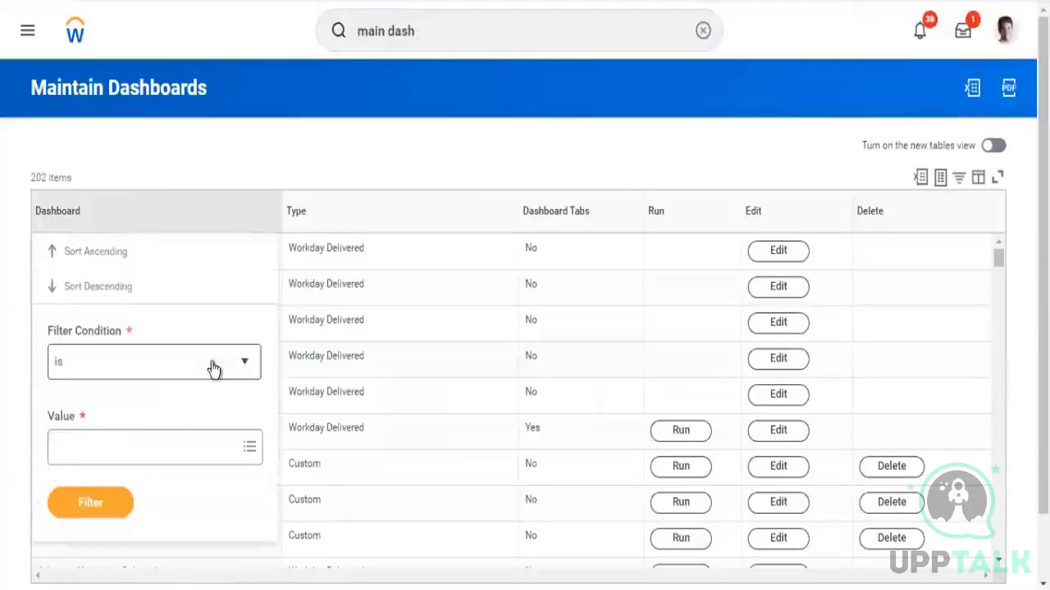
{"action": "left_click", "coordinate": [117, 451]}
{"action": "type", "text": "zf"}
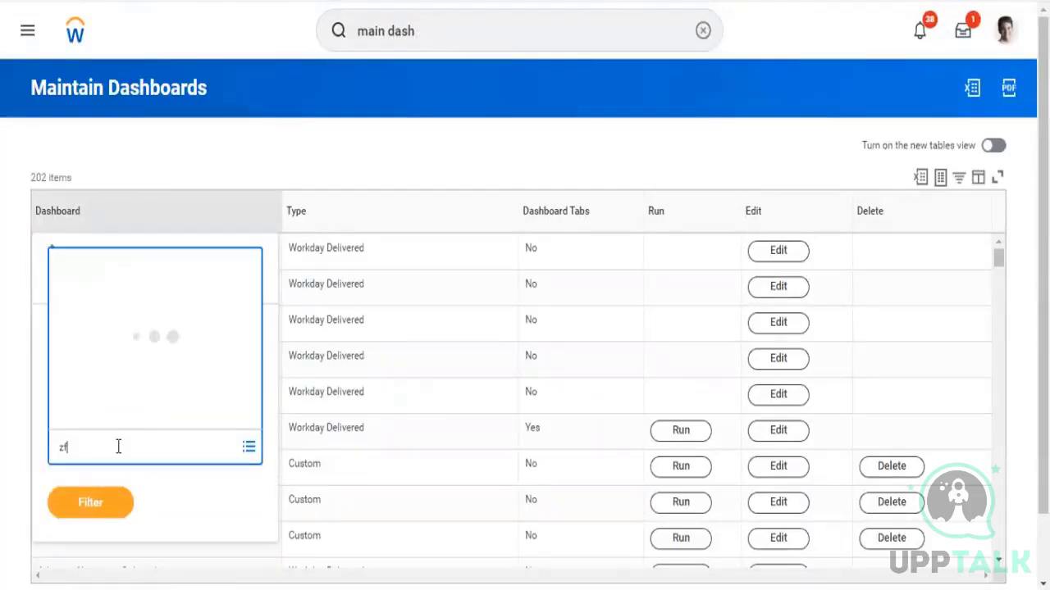
{"action": "key", "text": "Return"}
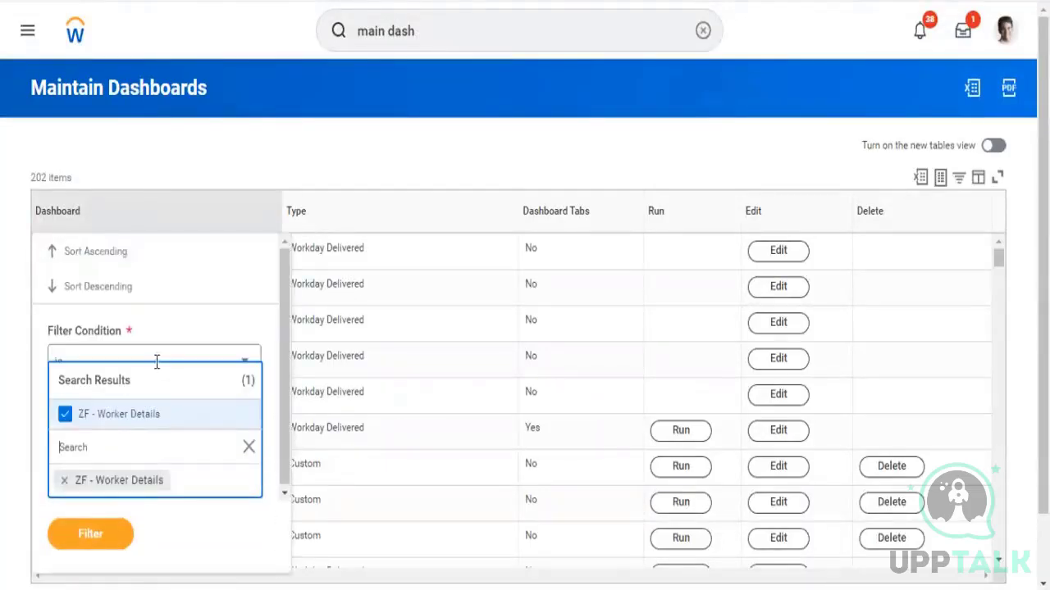
{"action": "left_click", "coordinate": [93, 533]}
{"action": "left_click", "coordinate": [101, 514]}
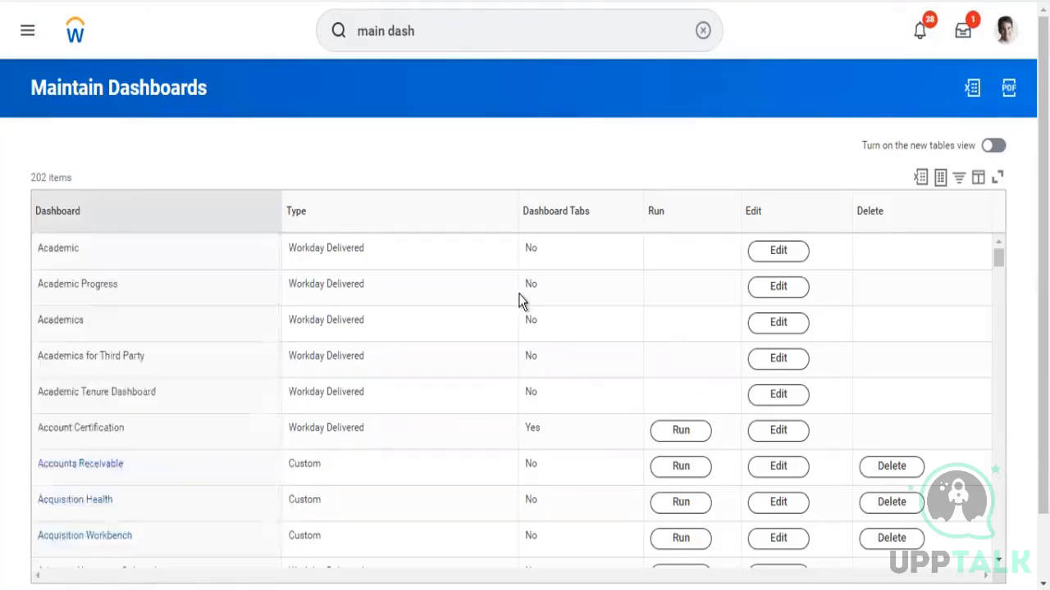
{"action": "left_click", "coordinate": [784, 253]}
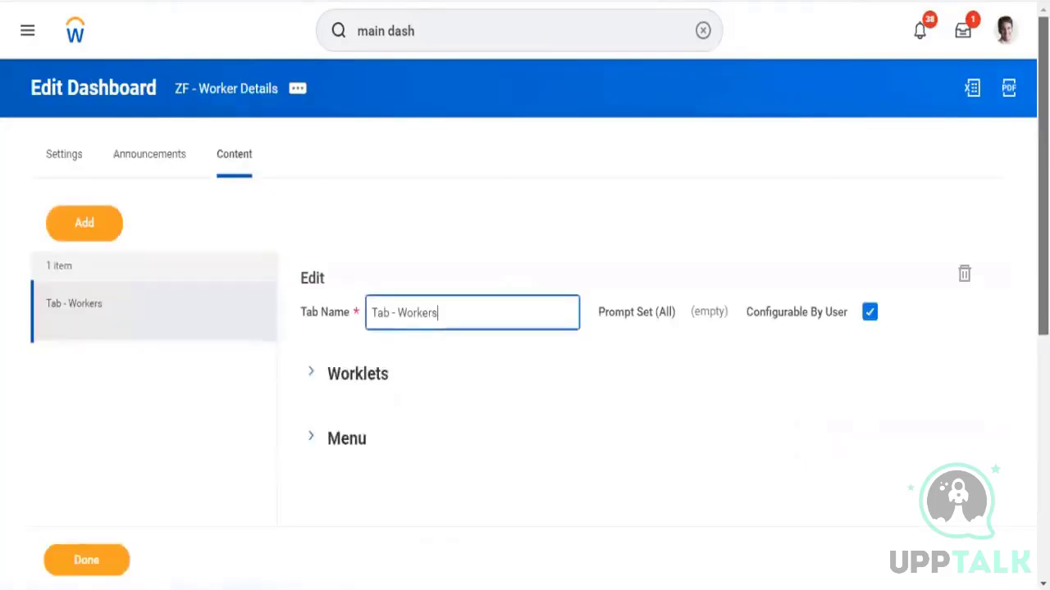
{"action": "left_click_drag", "start_coordinate": [1043, 177], "coordinate": [1043, 251]}
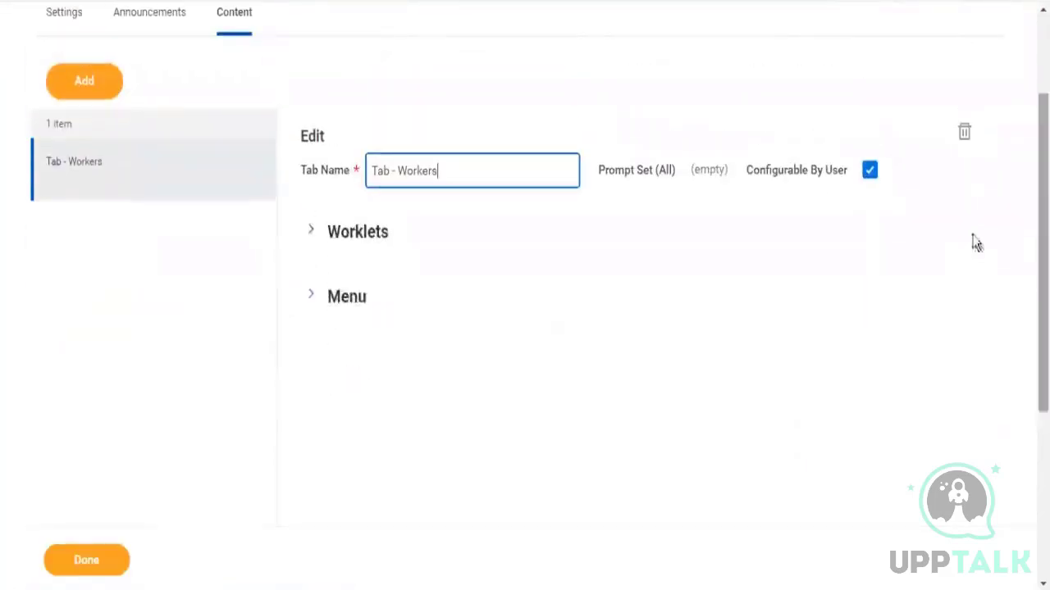
Turn off Configurable By User and assign the ZF Prompts prompt set to the Workers tab
{"action": "left_click", "coordinate": [870, 171]}
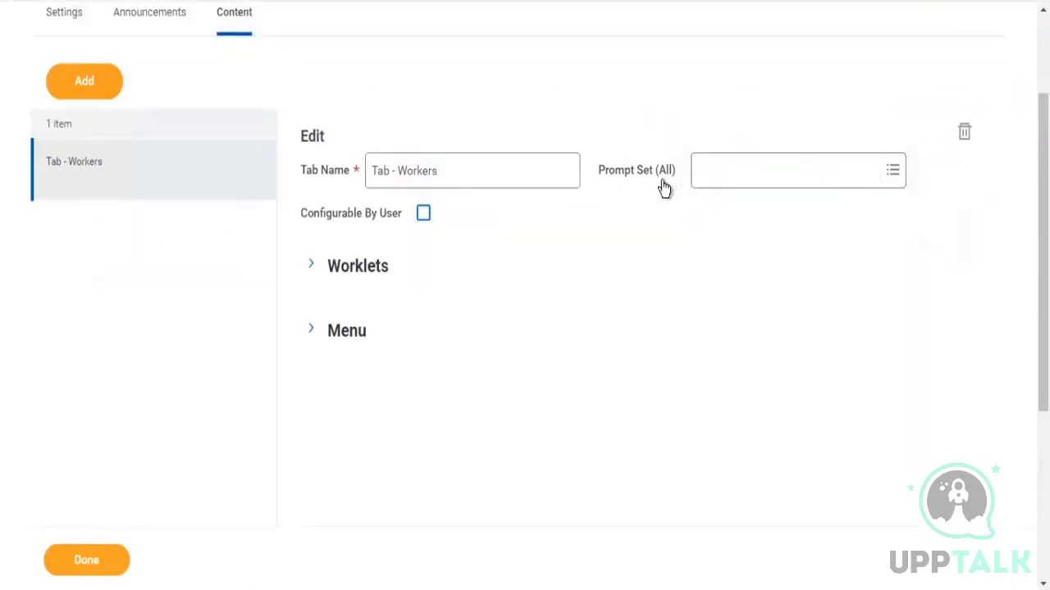
{"action": "left_click", "coordinate": [729, 174]}
{"action": "type", "text": "zf"}
{"action": "key", "text": "Return"}
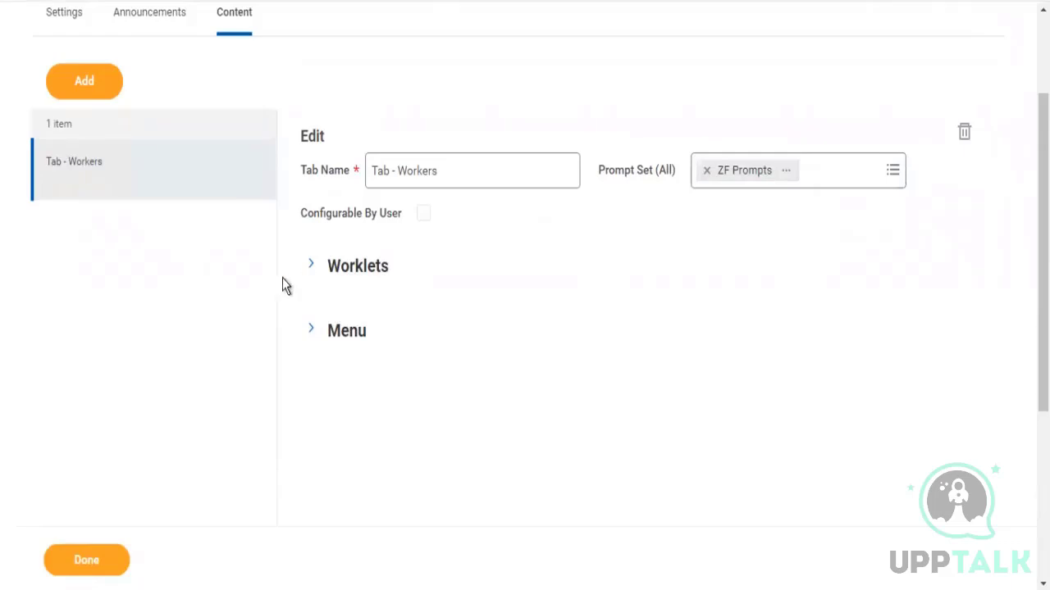
Add the ZF - Worker Details worklet as a second row and remove several of its required groups
{"action": "left_click", "coordinate": [315, 274]}
{"action": "left_click", "coordinate": [318, 410]}
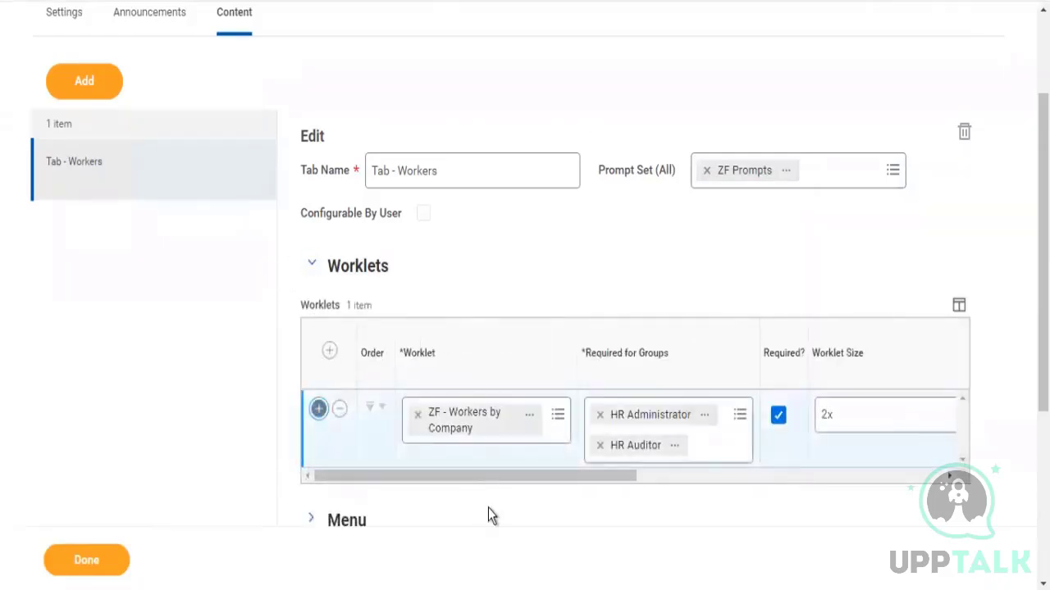
{"action": "left_click", "coordinate": [461, 491]}
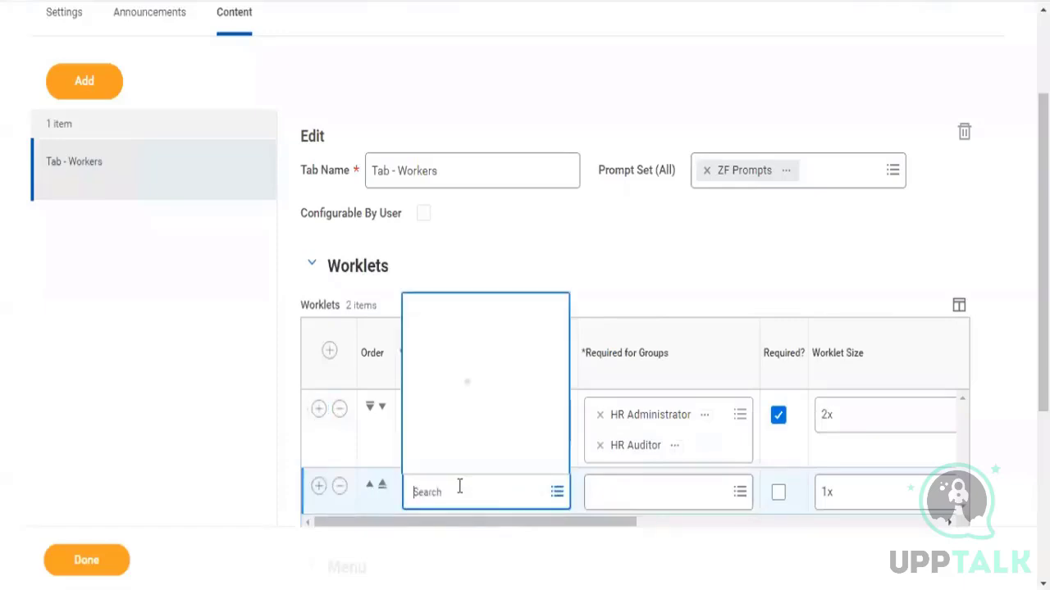
{"action": "key", "text": "Return"}
{"action": "left_click", "coordinate": [500, 425]}
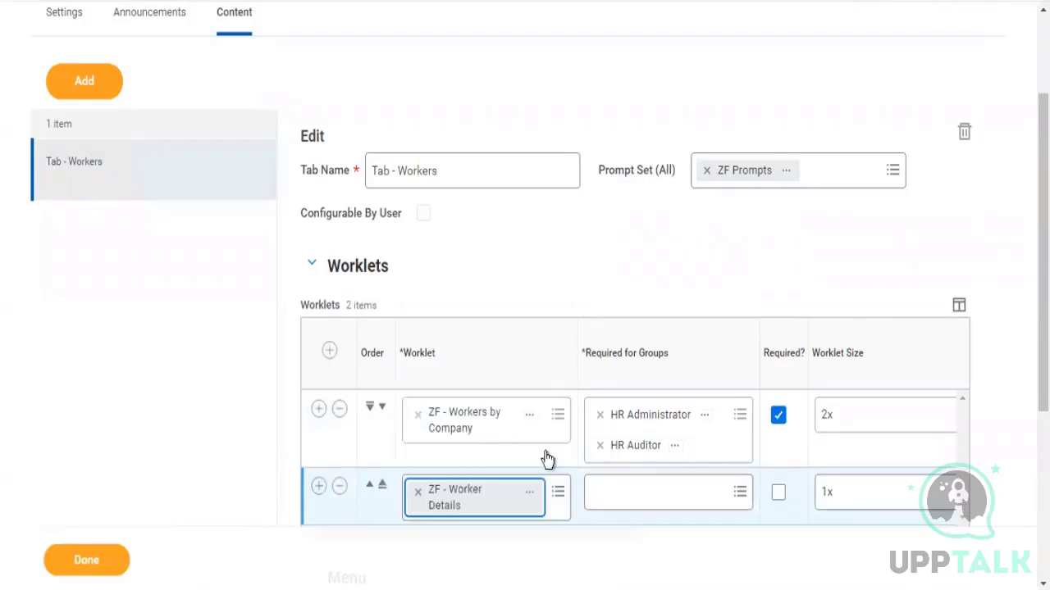
{"action": "scroll", "coordinate": [776, 312], "scroll_direction": "down", "scroll_amount": 3}
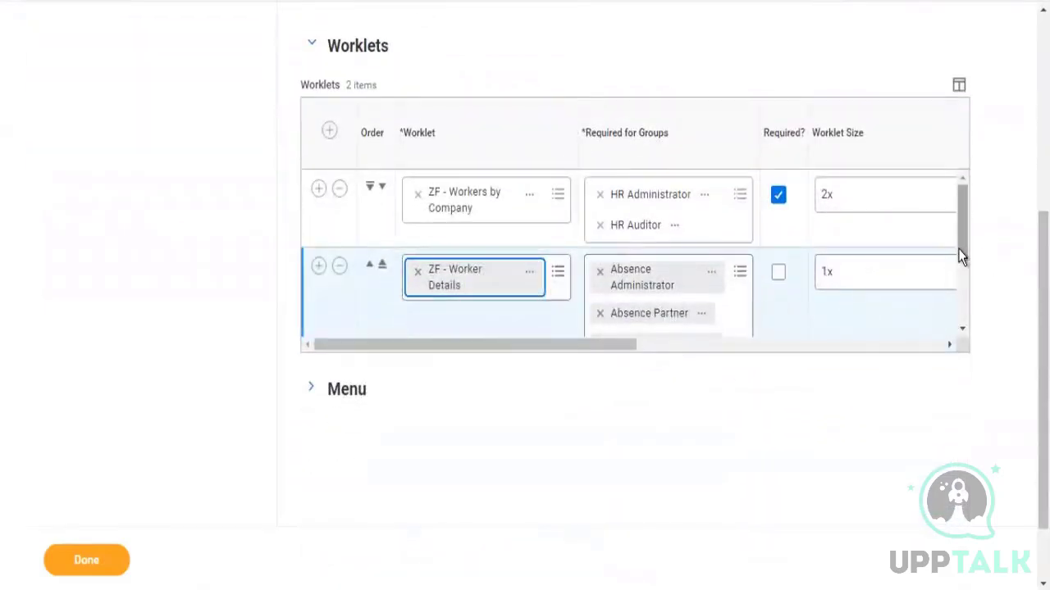
{"action": "left_click_drag", "start_coordinate": [962, 254], "coordinate": [741, 270]}
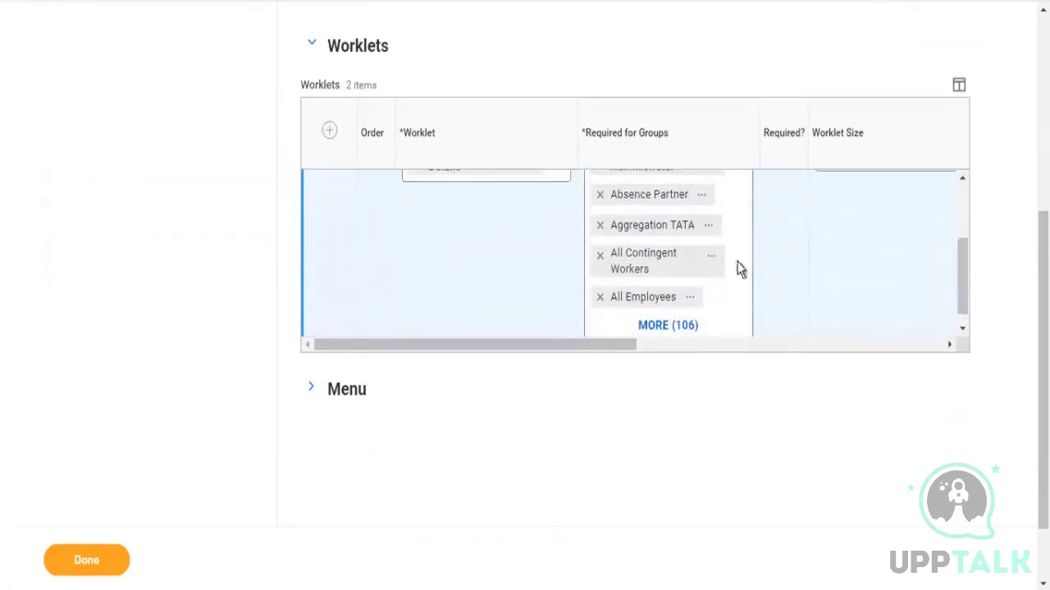
{"action": "left_click", "coordinate": [599, 226]}
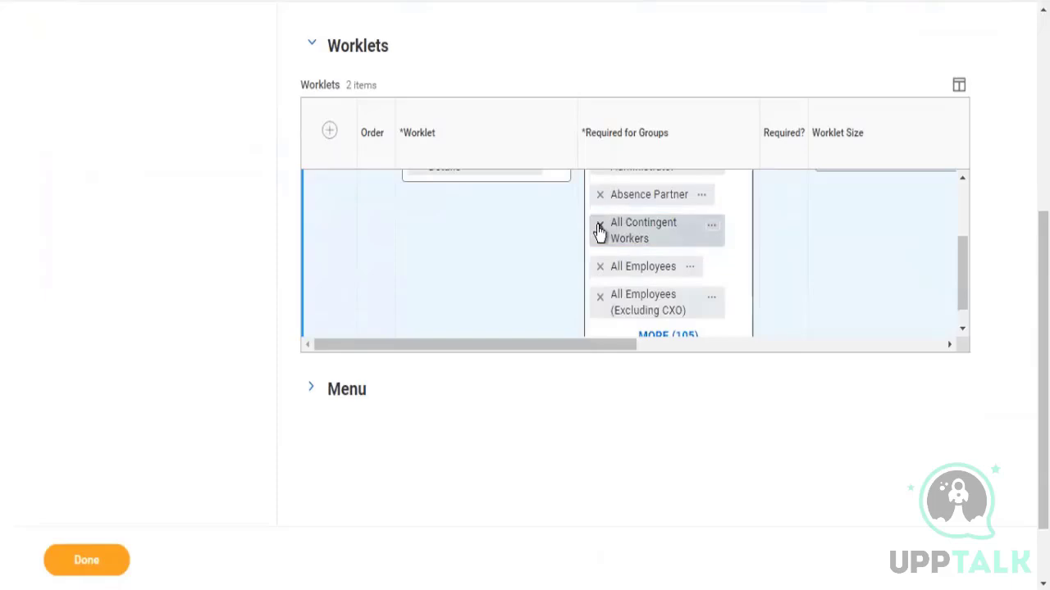
{"action": "left_click", "coordinate": [600, 231]}
{"action": "left_click", "coordinate": [600, 227]}
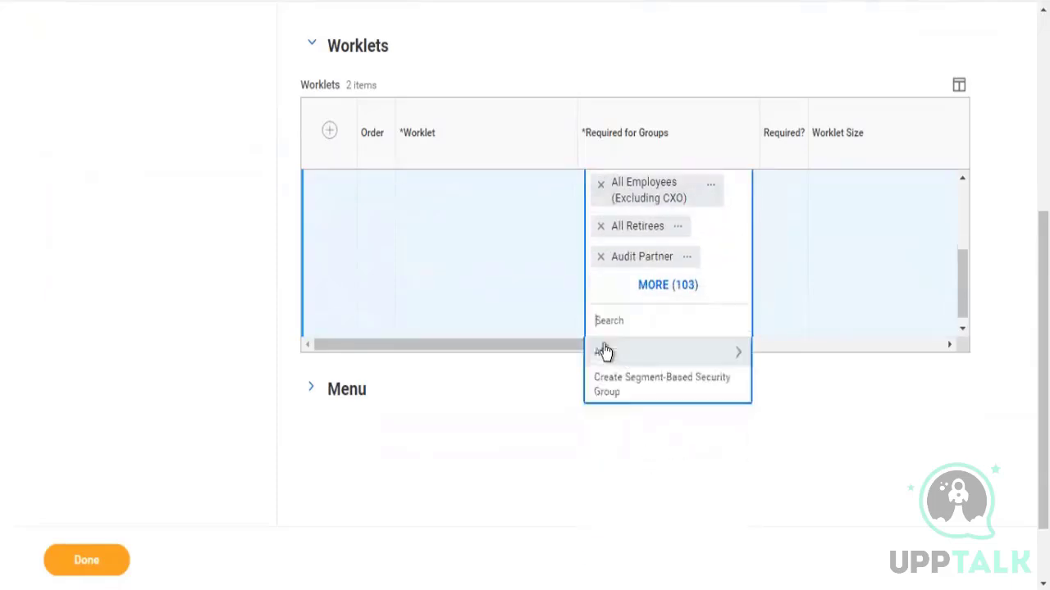
Open Map Prompts for the Workers by Company worklet
{"action": "left_click_drag", "start_coordinate": [538, 346], "coordinate": [928, 368]}
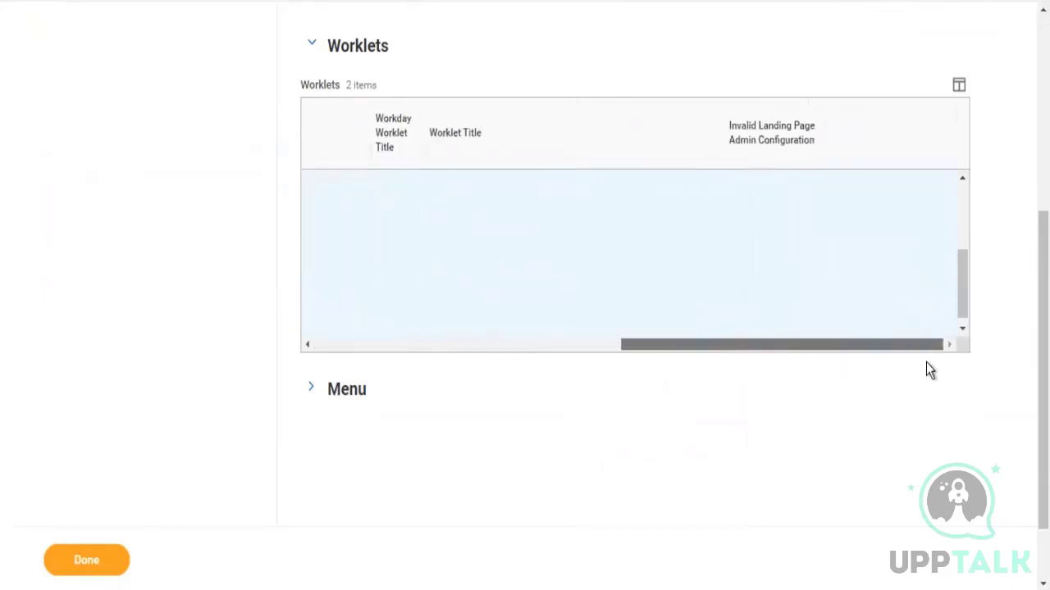
{"action": "left_click_drag", "start_coordinate": [962, 252], "coordinate": [952, 182]}
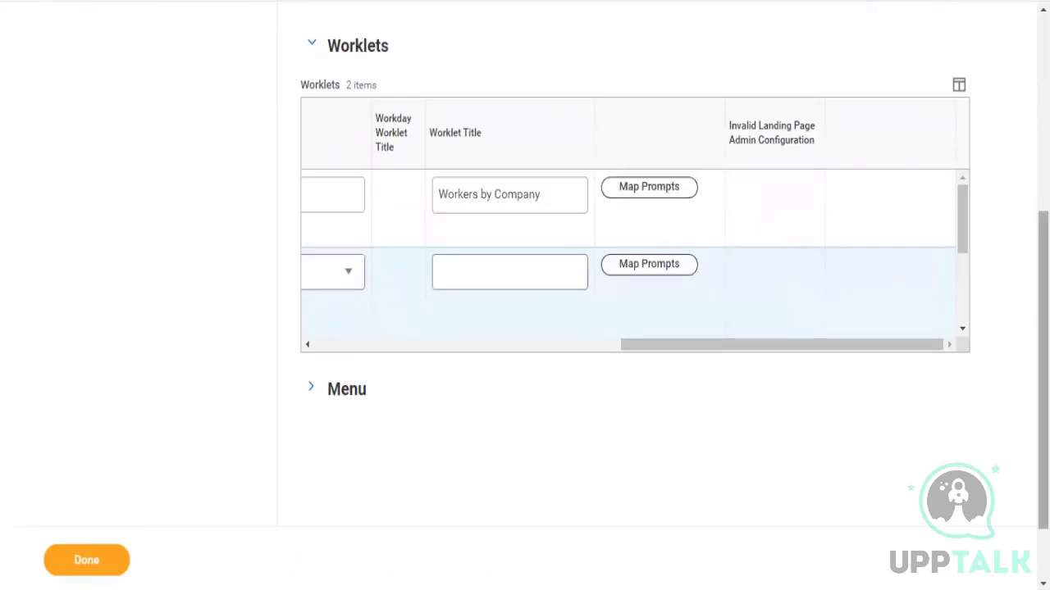
{"action": "scroll", "coordinate": [623, 295], "scroll_direction": "up", "scroll_amount": 3}
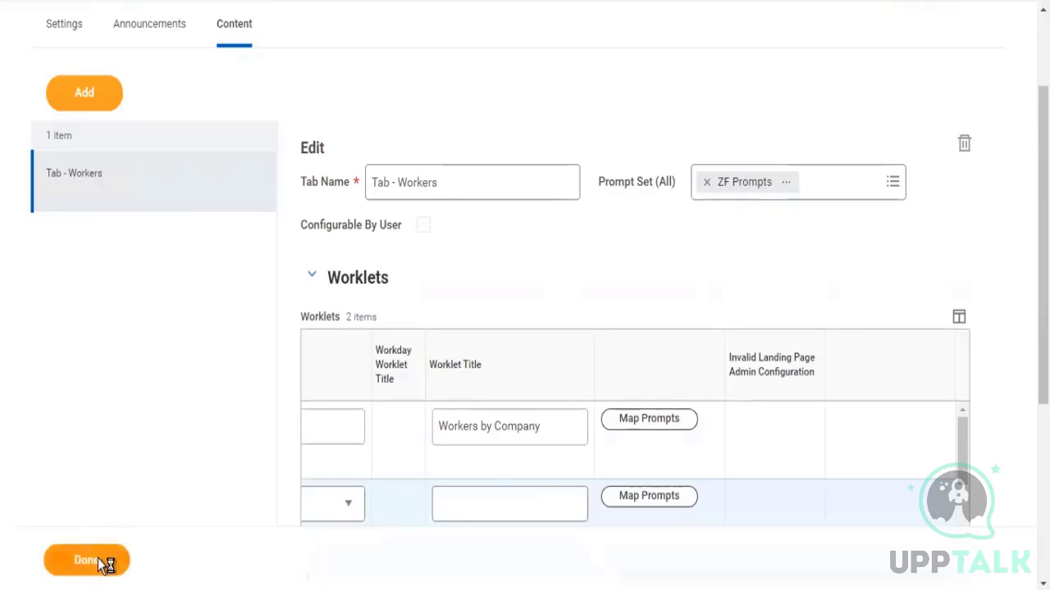
{"action": "left_click", "coordinate": [671, 426]}
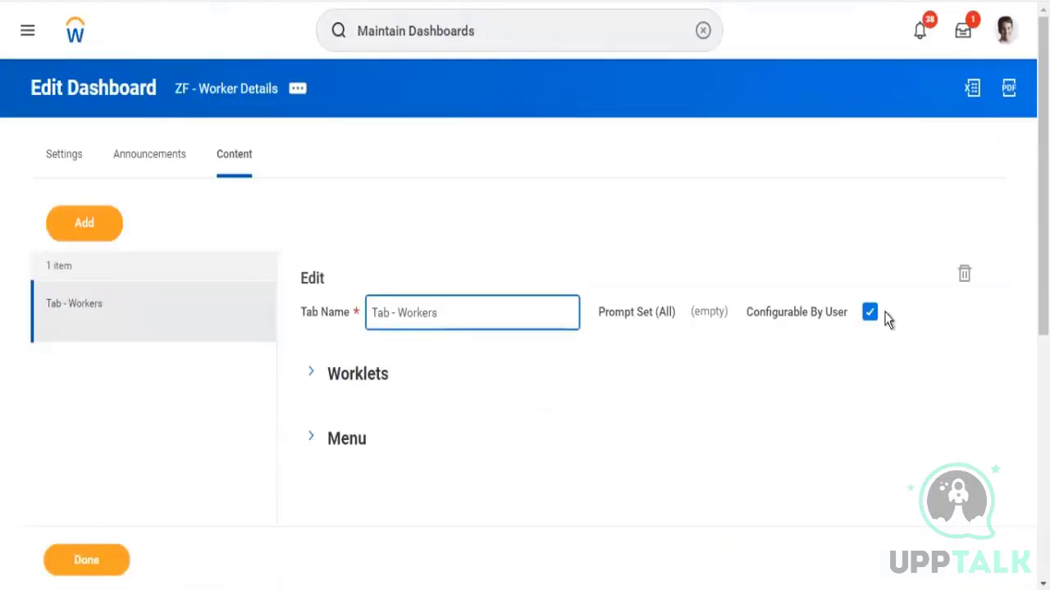
Turn off Configurable By User and assign the ZF Prompts prompt set to the Workers tab
{"action": "left_click", "coordinate": [870, 314]}
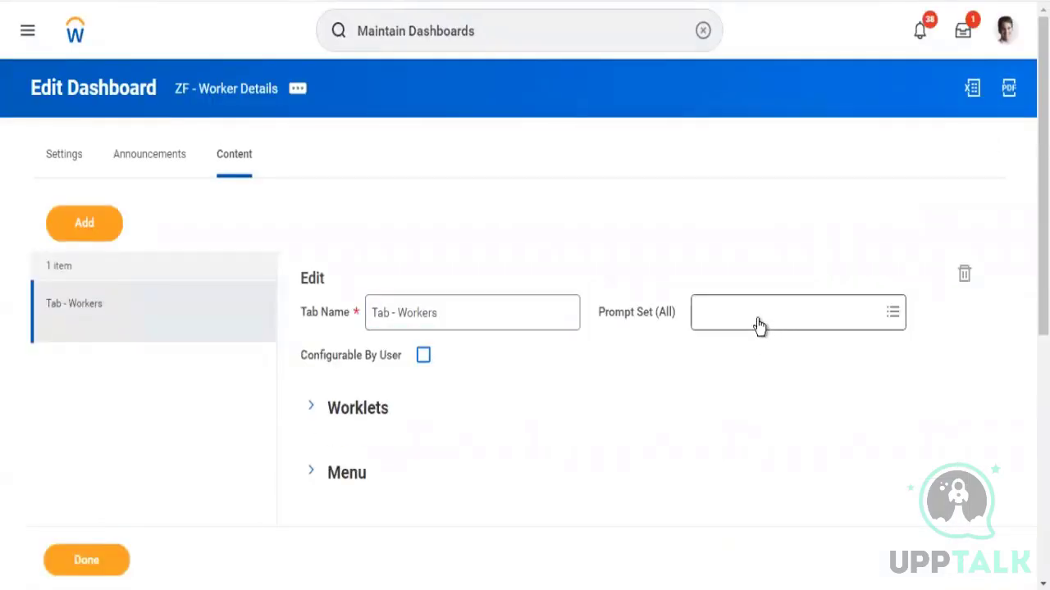
{"action": "left_click", "coordinate": [758, 319]}
{"action": "type", "text": "zf"}
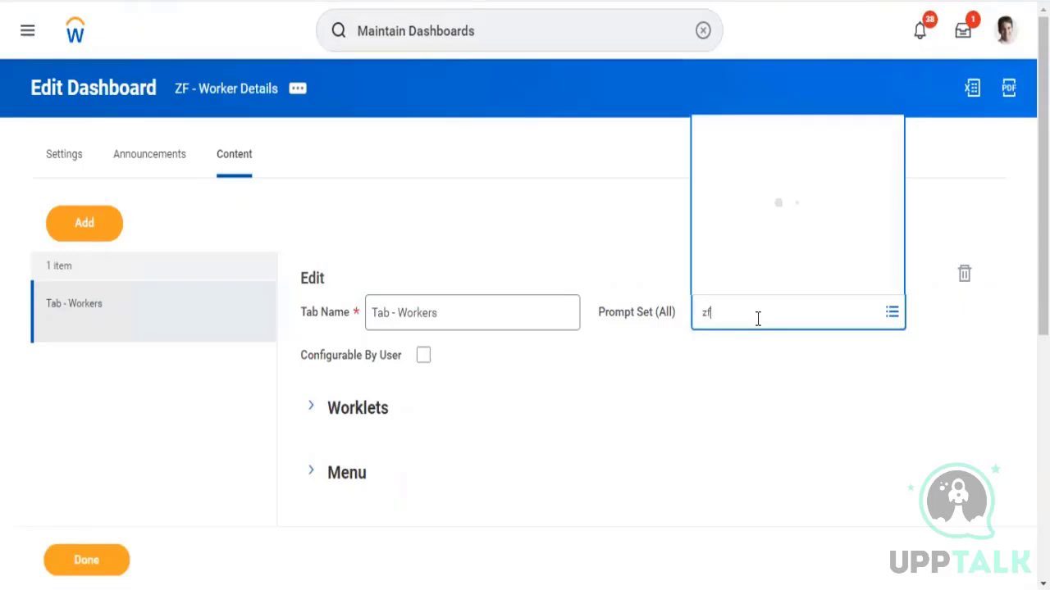
{"action": "key", "text": "Return"}
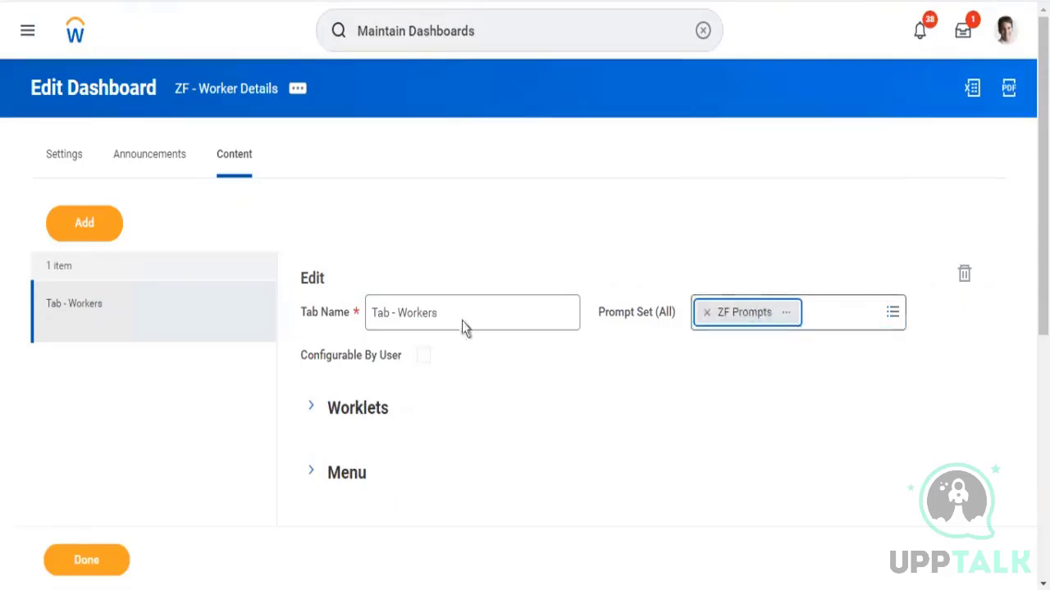
Try to map prompts for the Workers by Company worklet and close the Map Prompts dialog
{"action": "left_click", "coordinate": [308, 409]}
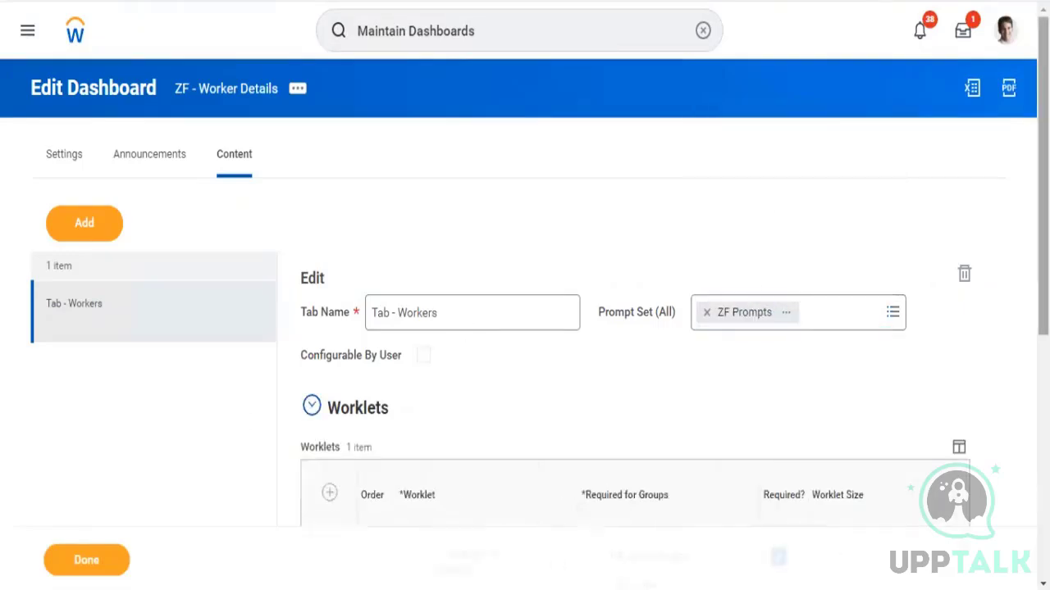
{"action": "scroll", "coordinate": [680, 210], "scroll_direction": "down", "scroll_amount": 4}
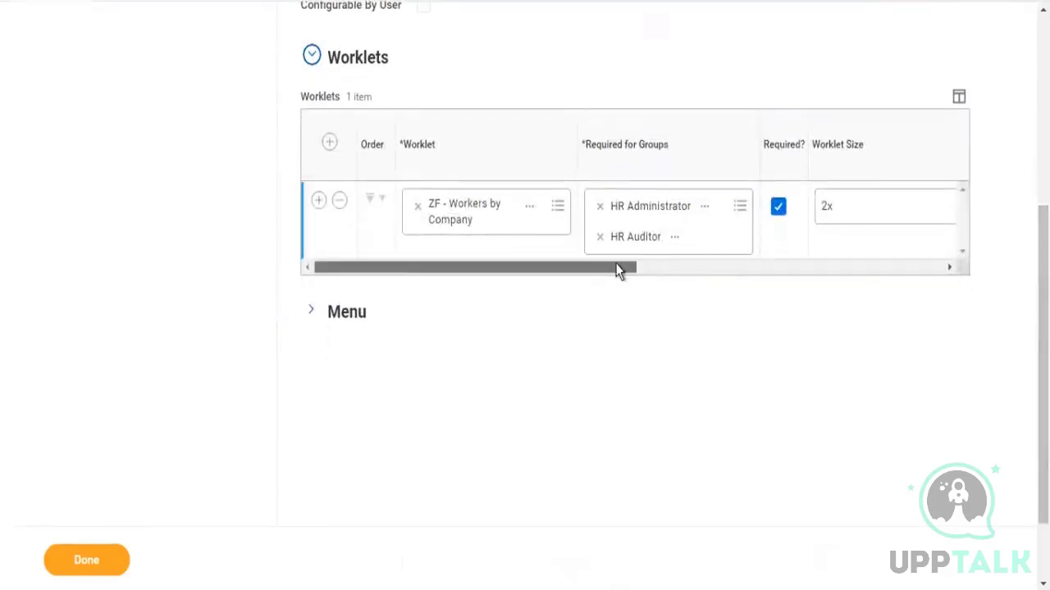
{"action": "left_click_drag", "start_coordinate": [619, 270], "coordinate": [863, 278]}
{"action": "scroll", "coordinate": [827, 255], "scroll_direction": "left", "scroll_amount": 2}
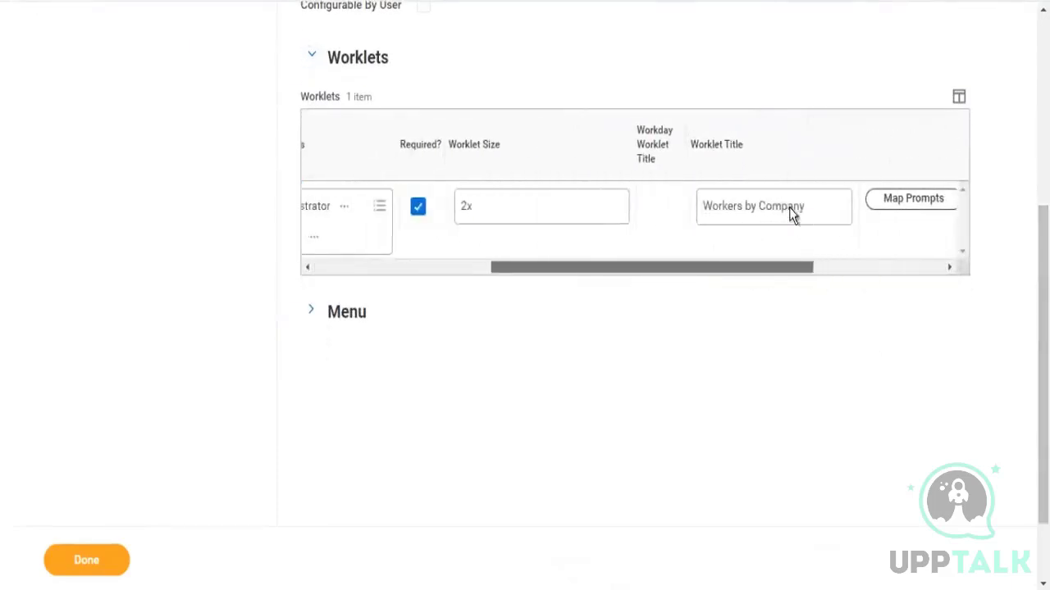
{"action": "scroll", "coordinate": [792, 216], "scroll_direction": "right", "scroll_amount": 3}
{"action": "scroll", "coordinate": [874, 206], "scroll_direction": "left", "scroll_amount": 2}
{"action": "scroll", "coordinate": [864, 222], "scroll_direction": "right", "scroll_amount": 1}
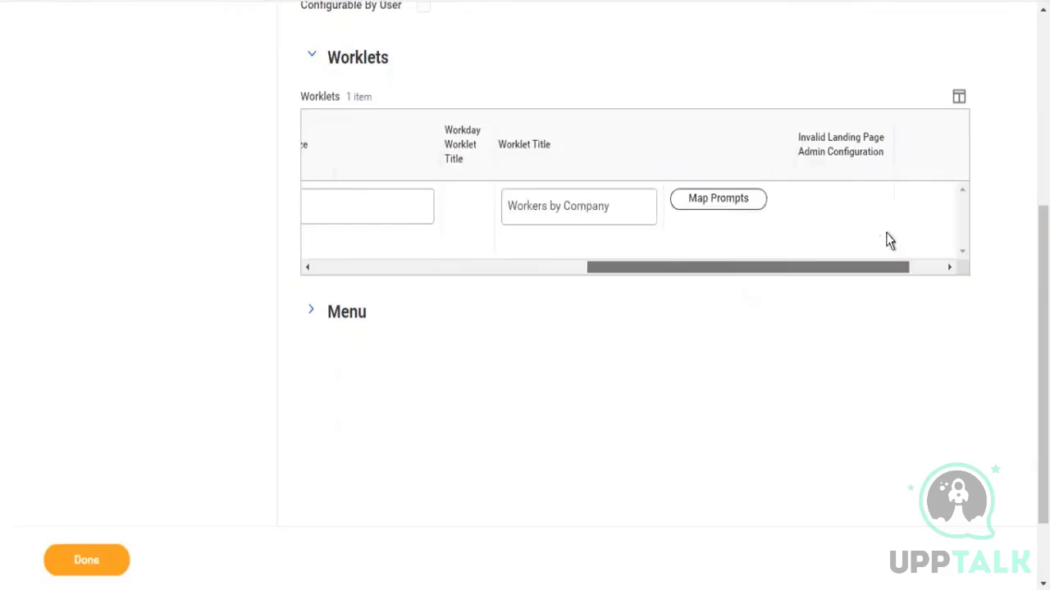
{"action": "left_click", "coordinate": [726, 204]}
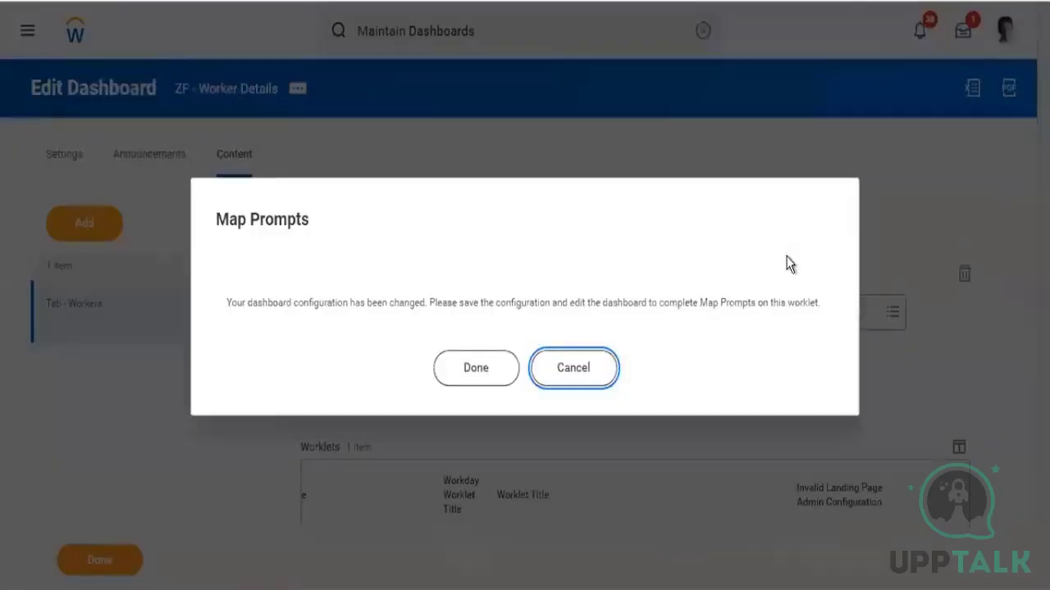
{"action": "left_click", "coordinate": [473, 369]}
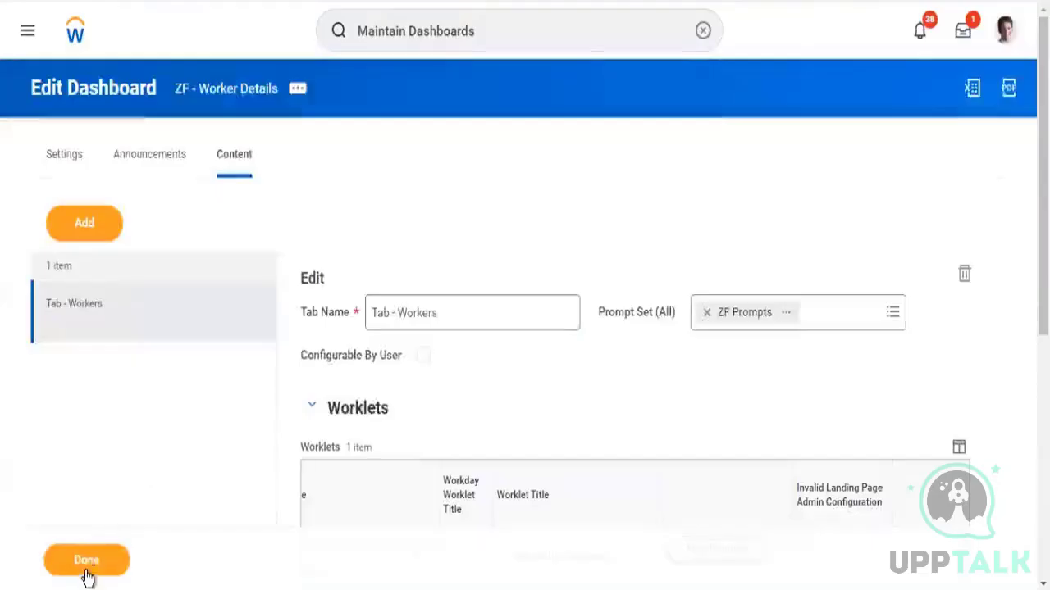
Save the dashboard configuration and expand the tab's Prompts section
{"action": "left_click", "coordinate": [87, 566]}
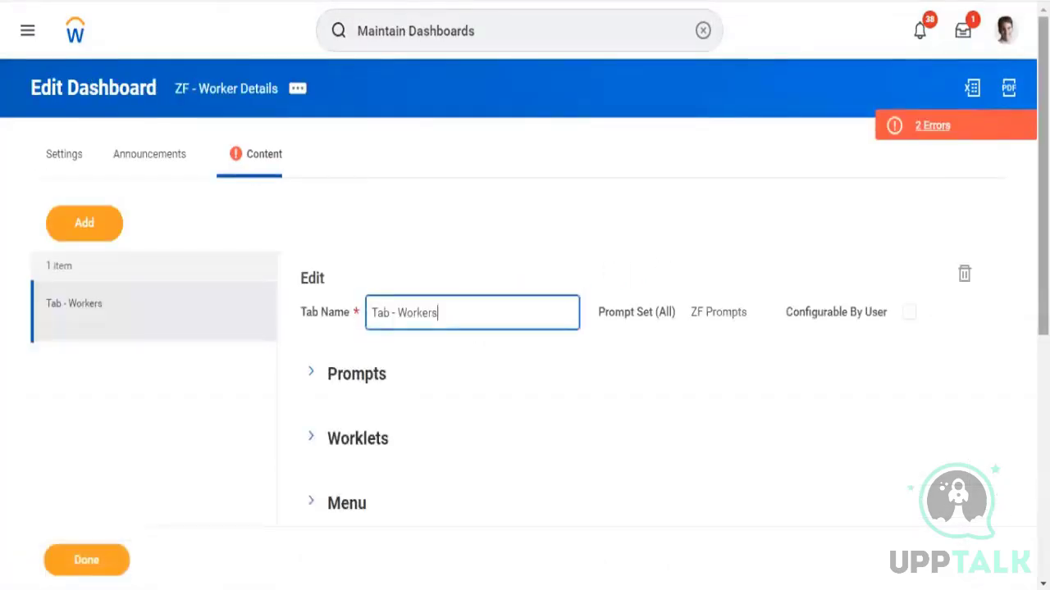
{"action": "scroll", "coordinate": [588, 194], "scroll_direction": "down", "scroll_amount": 3}
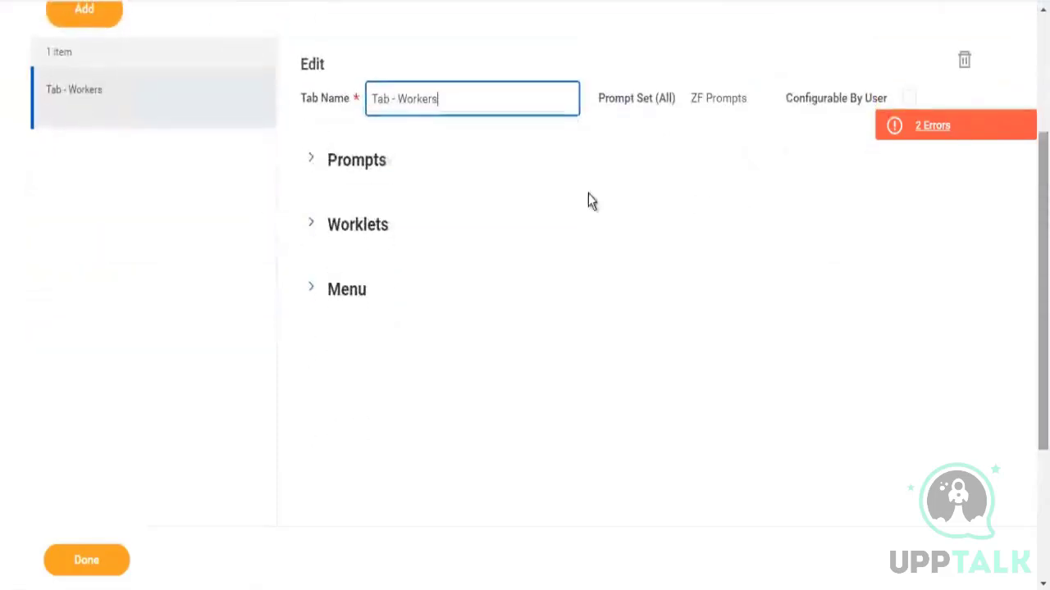
{"action": "left_click", "coordinate": [313, 166]}
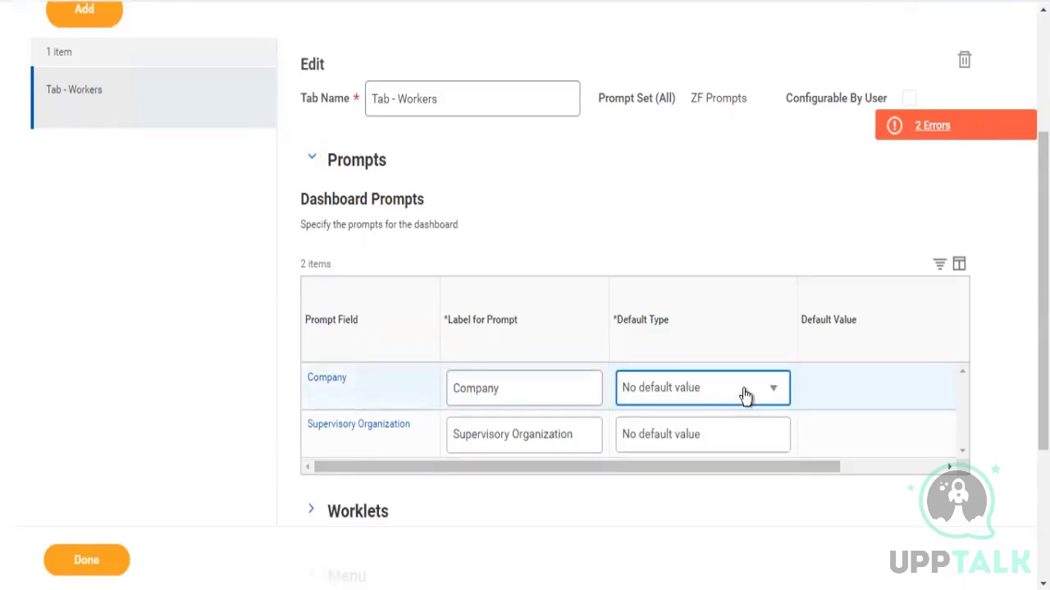
Set the Company prompt to Specify default value and select all companies matching global modern ser
{"action": "left_click", "coordinate": [706, 396]}
{"action": "left_click", "coordinate": [658, 524]}
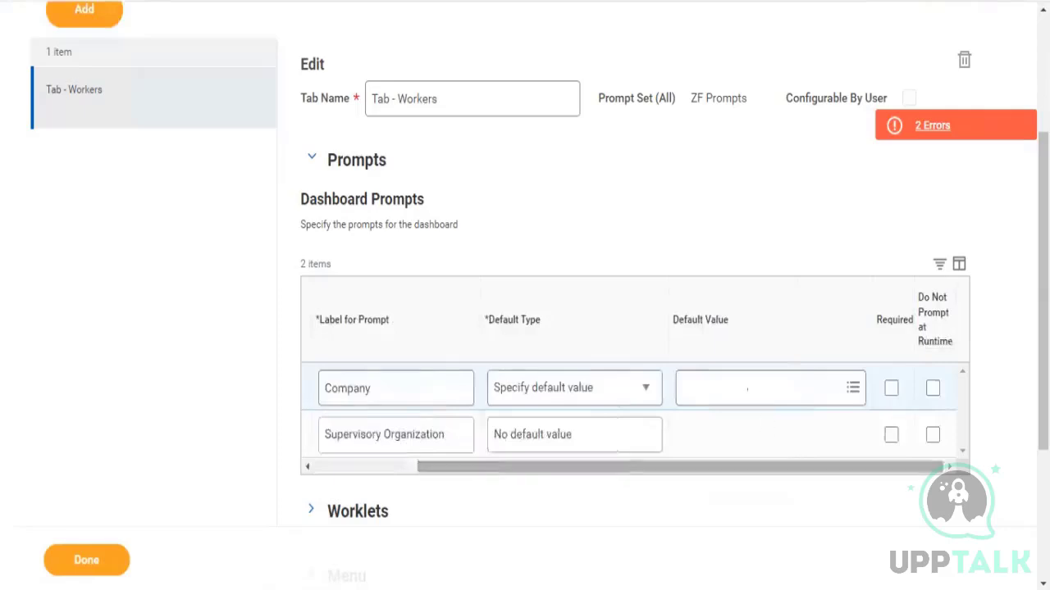
{"action": "left_click", "coordinate": [750, 384]}
{"action": "type", "text": "global modern"}
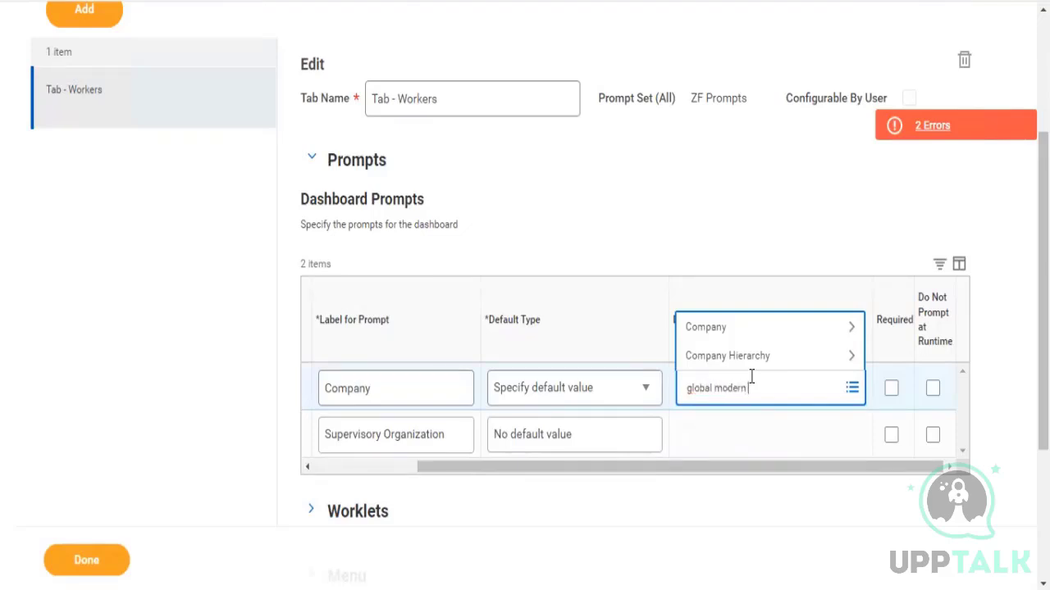
{"action": "type", "text": "ser"}
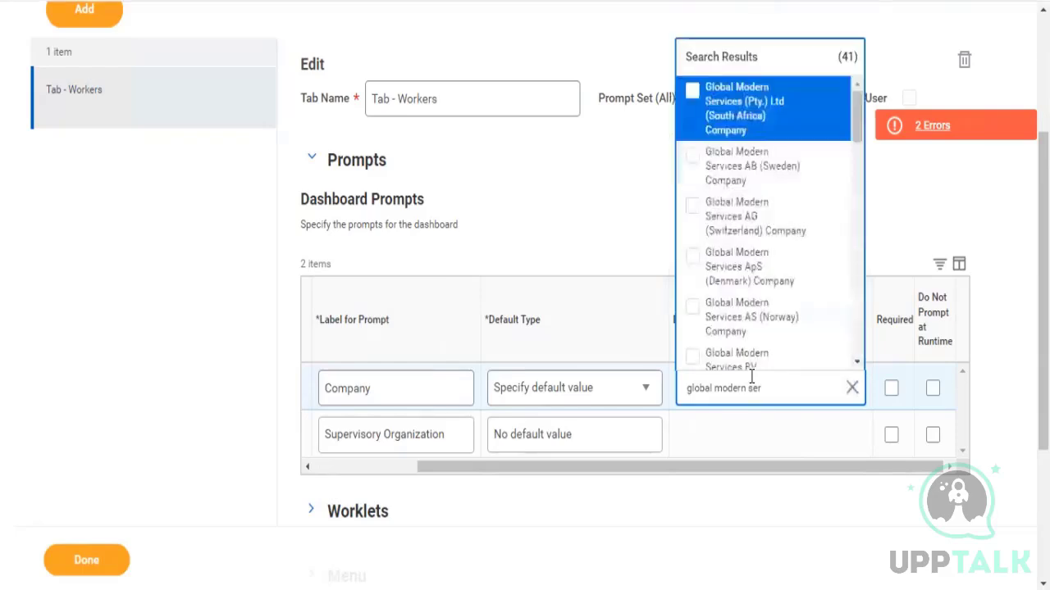
{"action": "key", "text": "ctrl+a"}
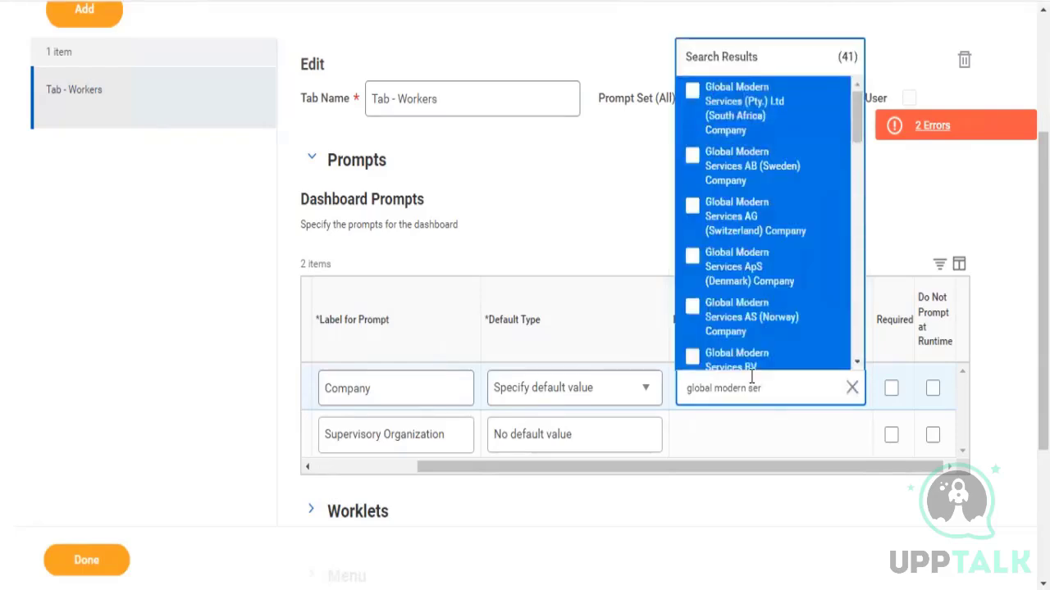
{"action": "key", "text": "Return"}
{"action": "left_click", "coordinate": [620, 215]}
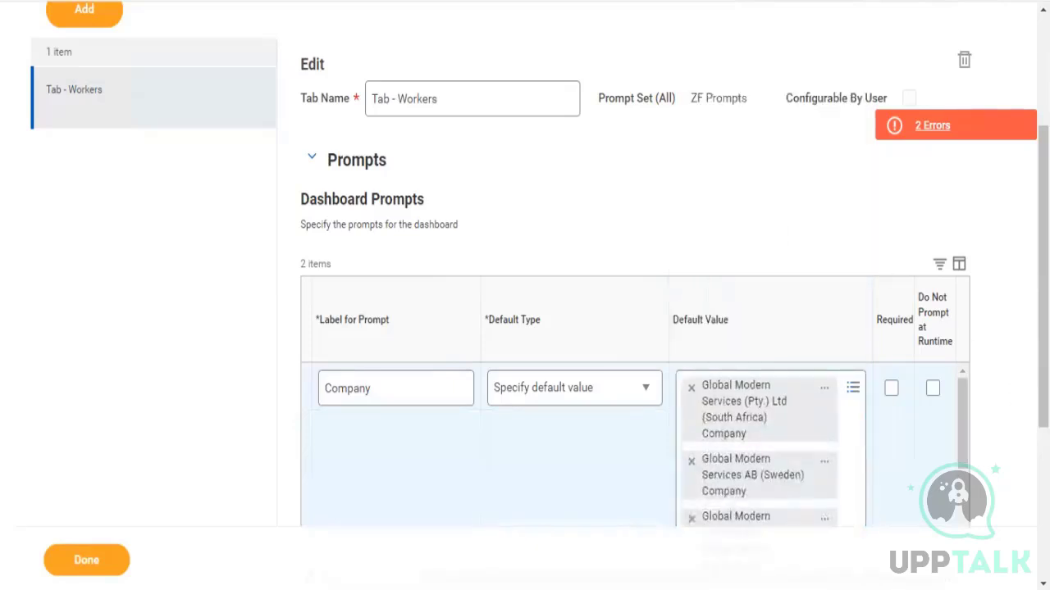
Review the tab's worklets and open the dashboard's error list
{"action": "scroll", "coordinate": [591, 366], "scroll_direction": "down", "scroll_amount": 4}
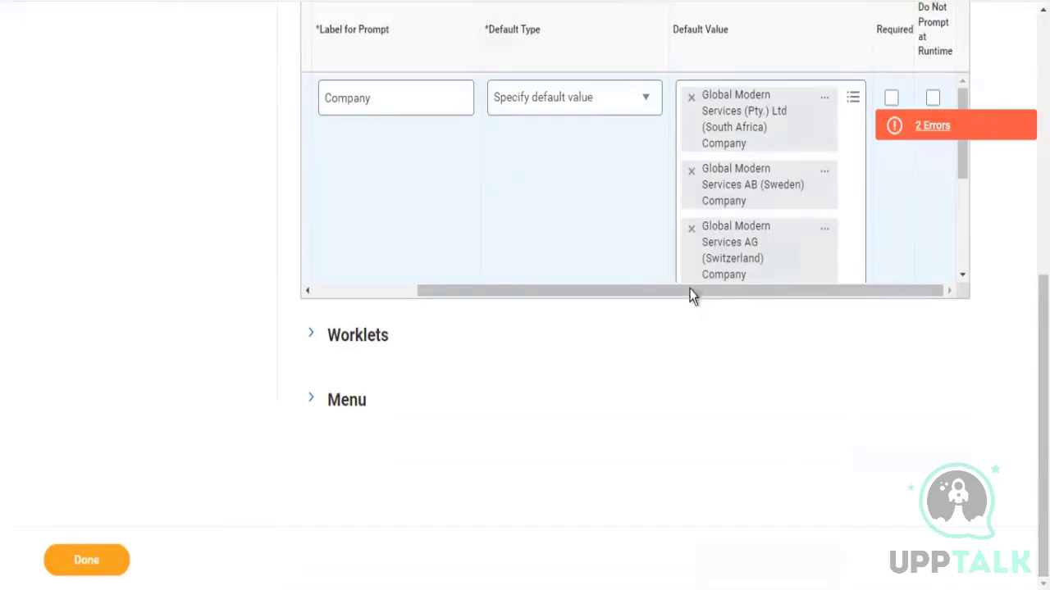
{"action": "left_click_drag", "start_coordinate": [690, 290], "coordinate": [363, 312]}
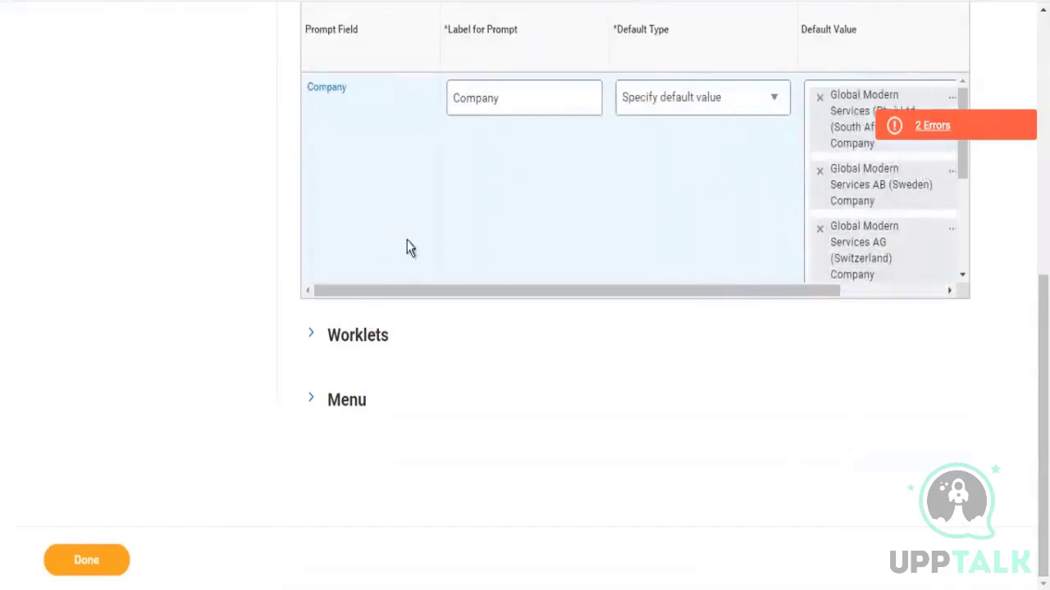
{"action": "left_click", "coordinate": [311, 335]}
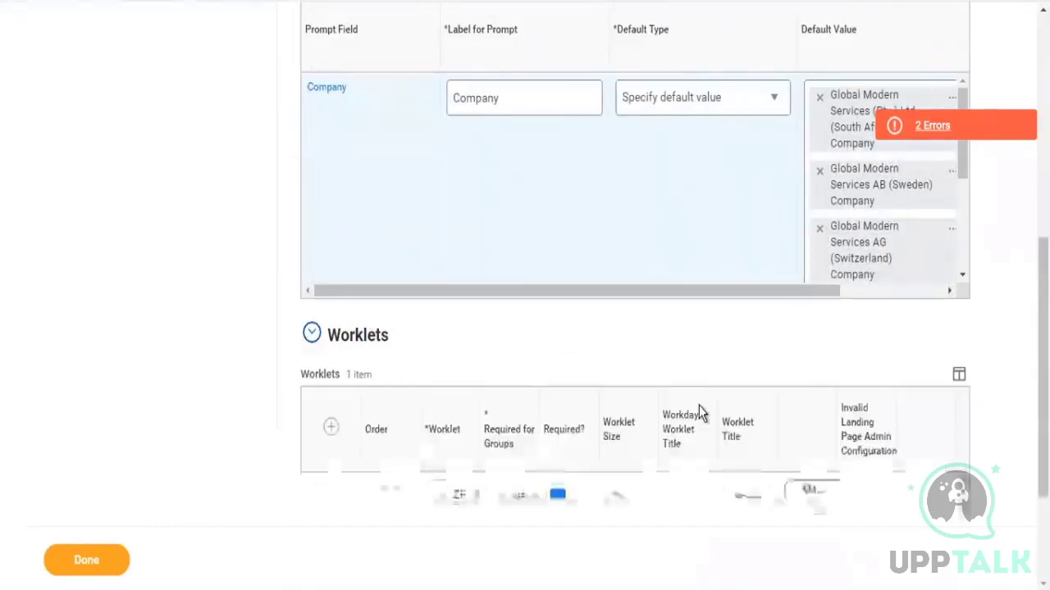
{"action": "scroll", "coordinate": [311, 334], "scroll_direction": "down", "scroll_amount": 3}
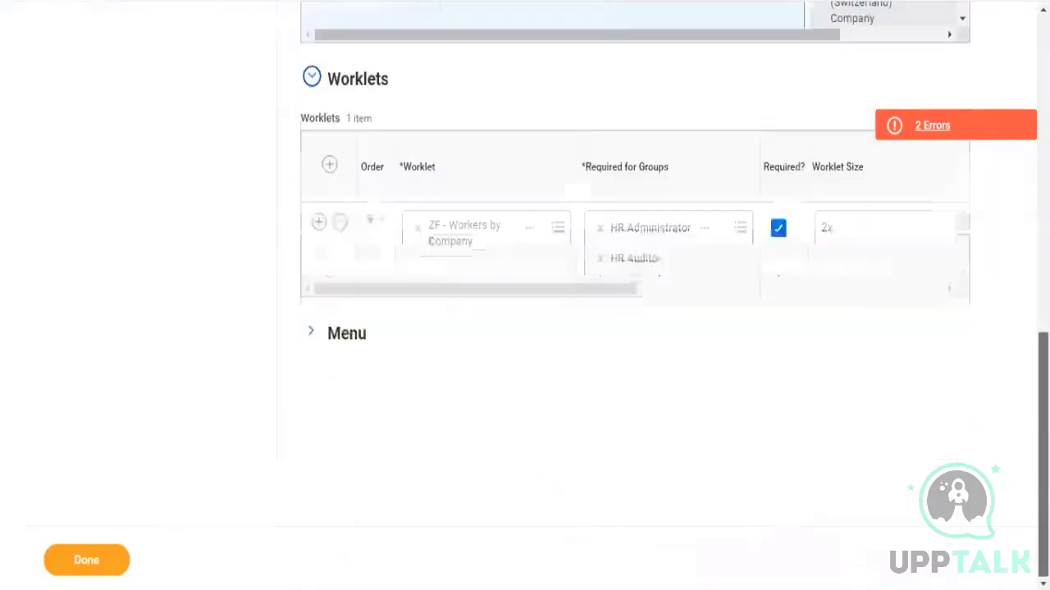
{"action": "left_click", "coordinate": [943, 131]}
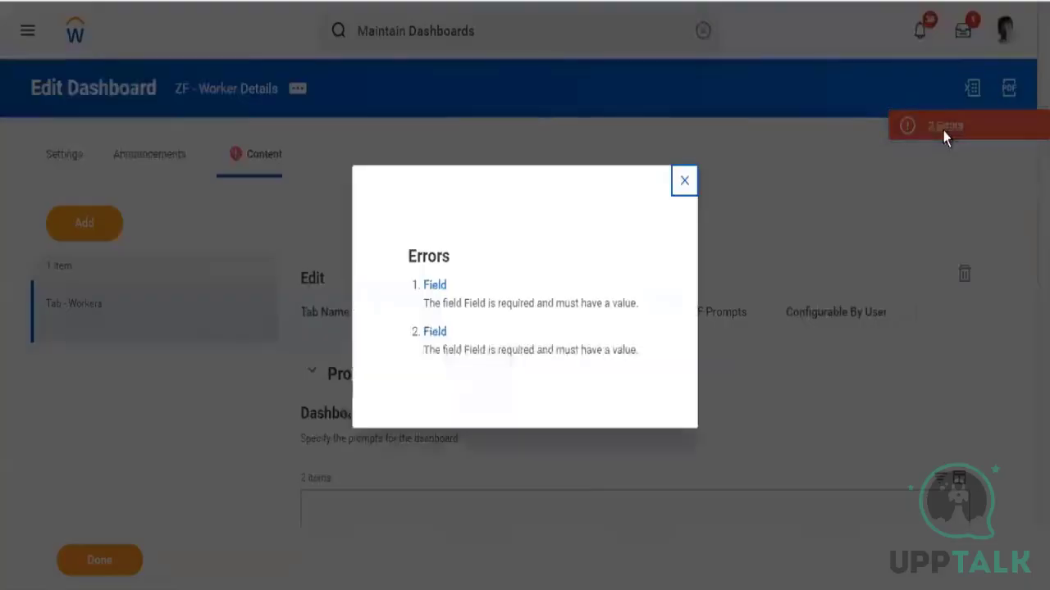
Close the error list and map the Workers by Company worklet's Company and Supervisory Organization prompts to the matching dashboard prompt fields
{"action": "left_click_drag", "start_coordinate": [453, 307], "coordinate": [603, 304]}
{"action": "left_click", "coordinate": [686, 185]}
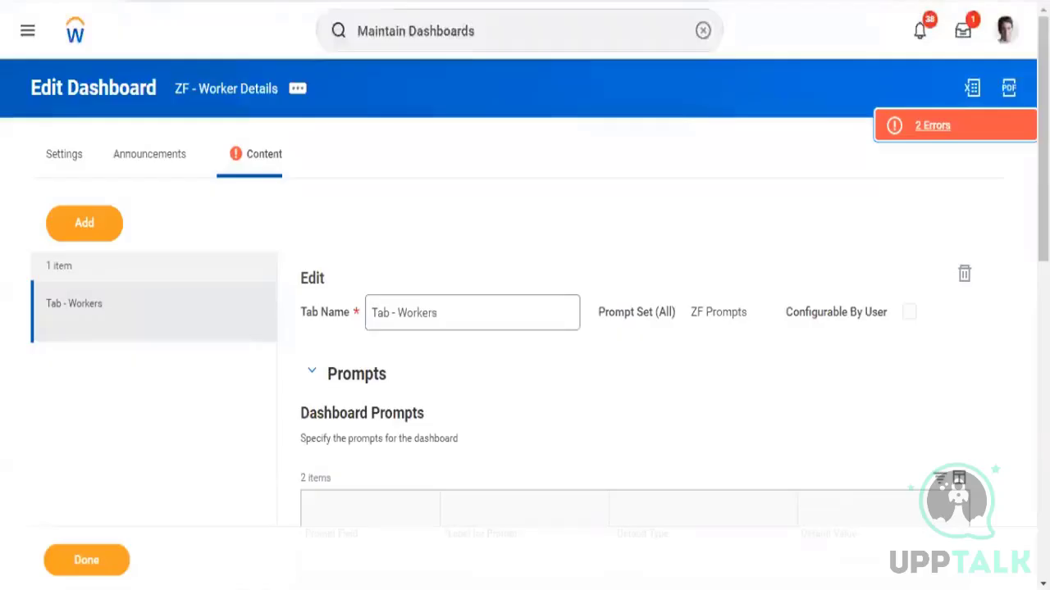
{"action": "scroll", "coordinate": [1022, 246], "scroll_direction": "down", "scroll_amount": 5}
{"action": "left_click_drag", "start_coordinate": [1043, 378], "coordinate": [1043, 506]}
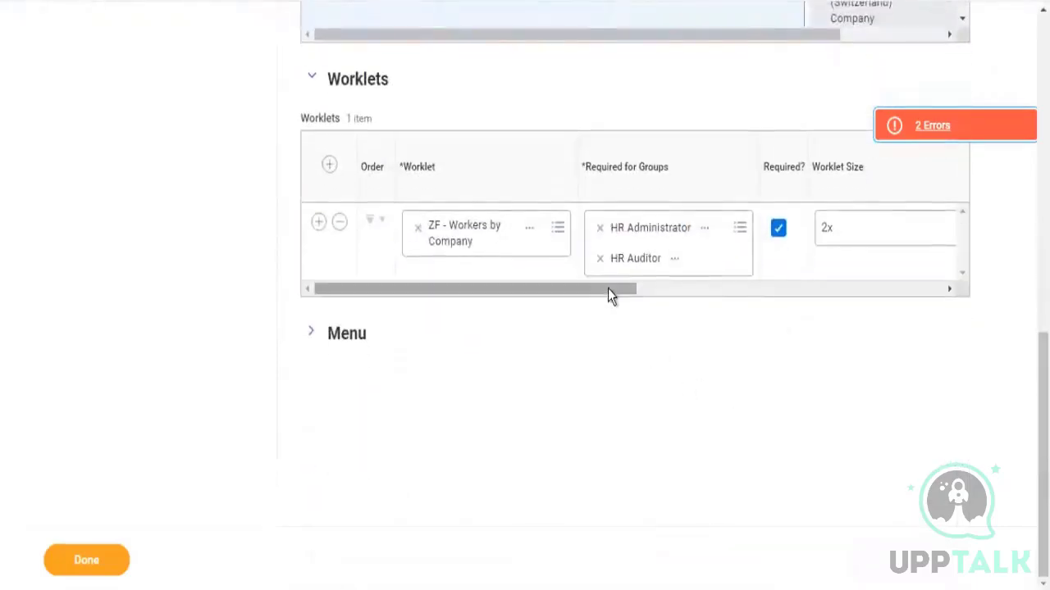
{"action": "left_click_drag", "start_coordinate": [608, 296], "coordinate": [902, 309]}
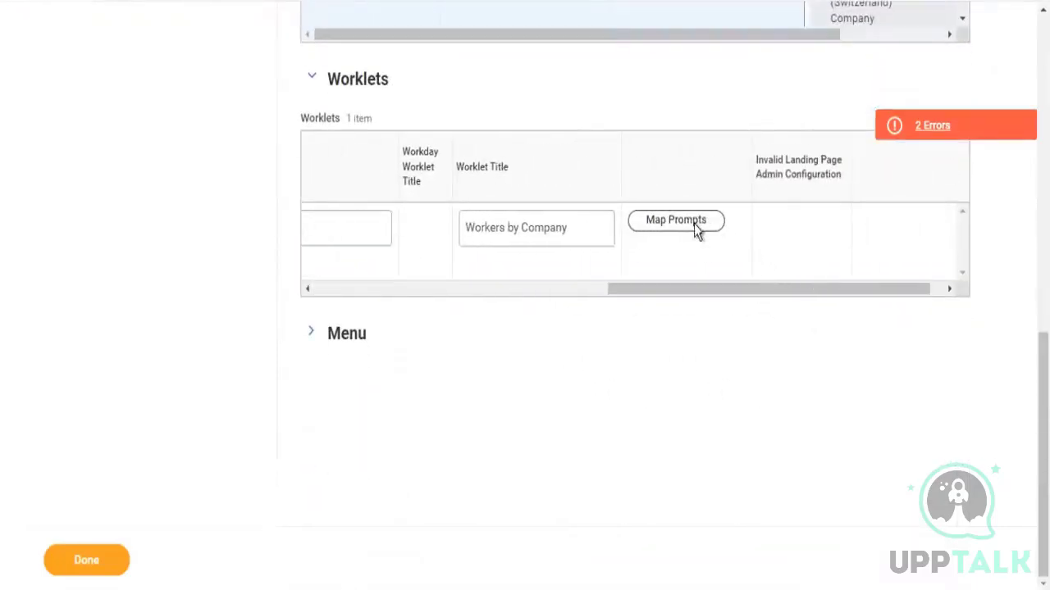
{"action": "left_click", "coordinate": [695, 229]}
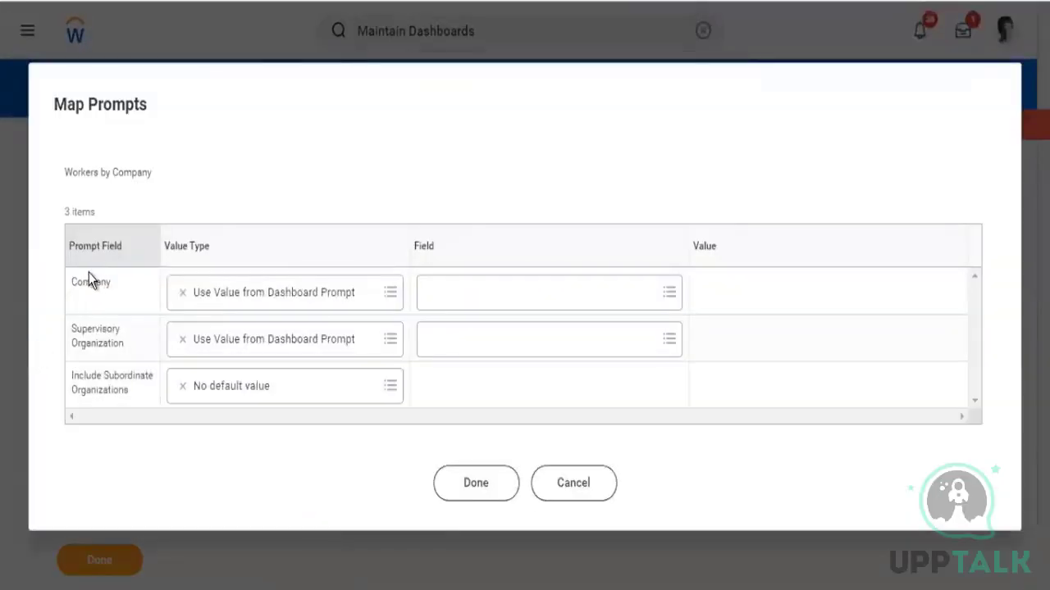
{"action": "left_click_drag", "start_coordinate": [82, 276], "coordinate": [115, 283]}
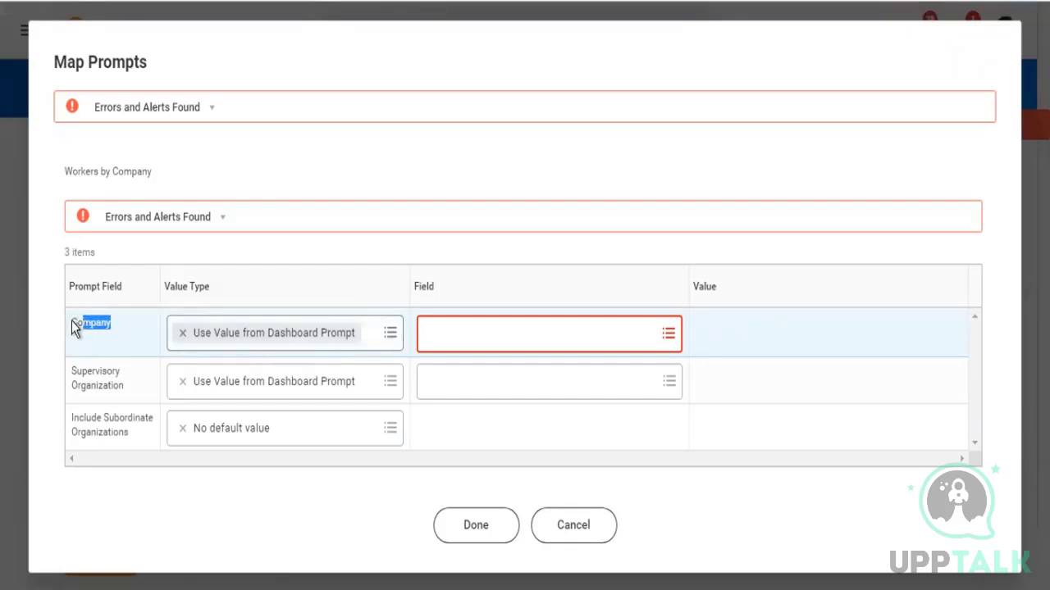
{"action": "left_click_drag", "start_coordinate": [73, 327], "coordinate": [109, 326]}
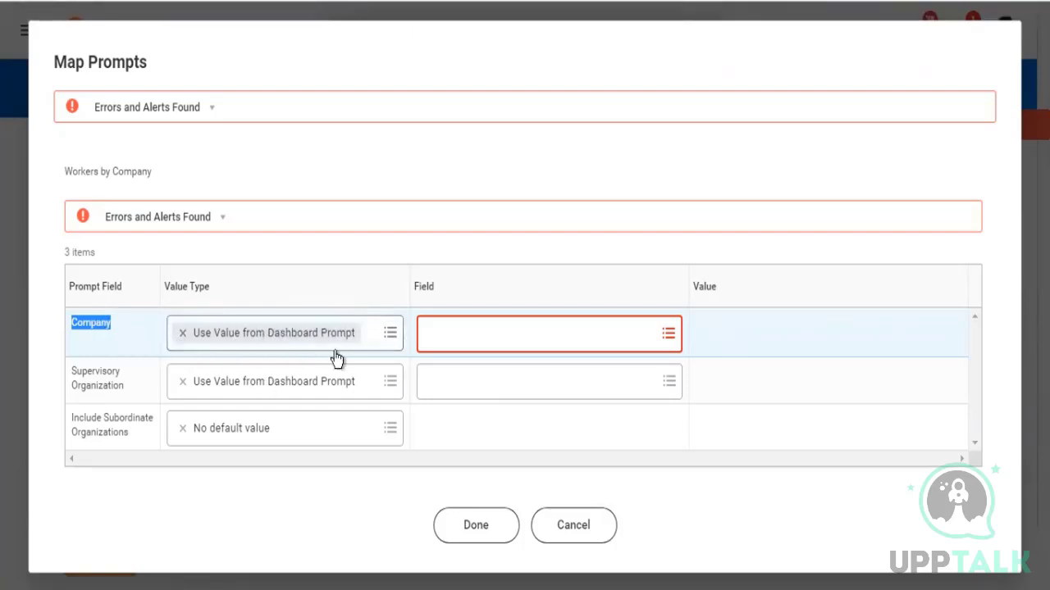
{"action": "left_click", "coordinate": [481, 336]}
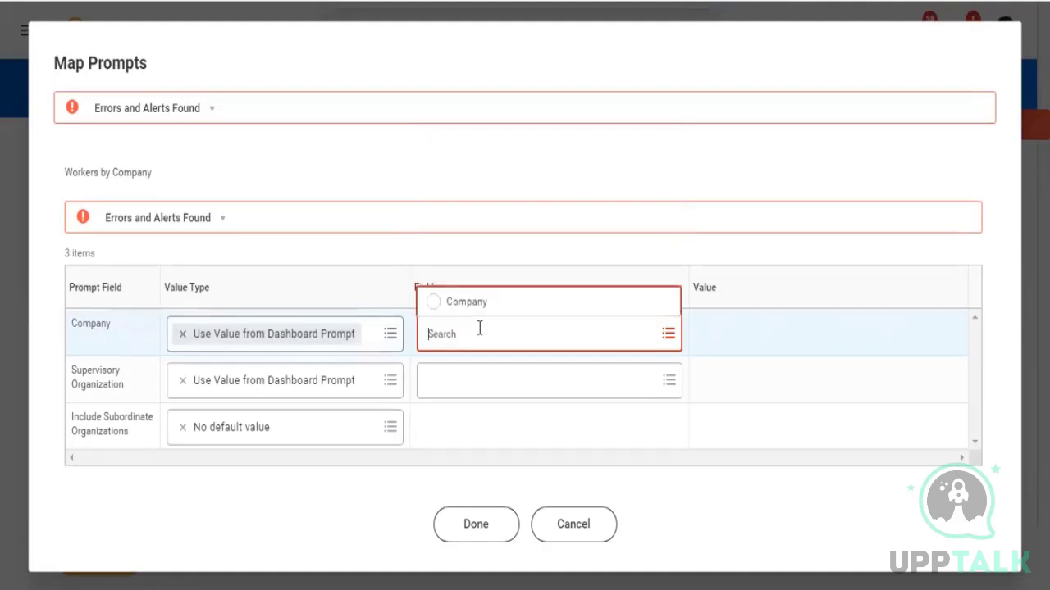
{"action": "left_click", "coordinate": [438, 307]}
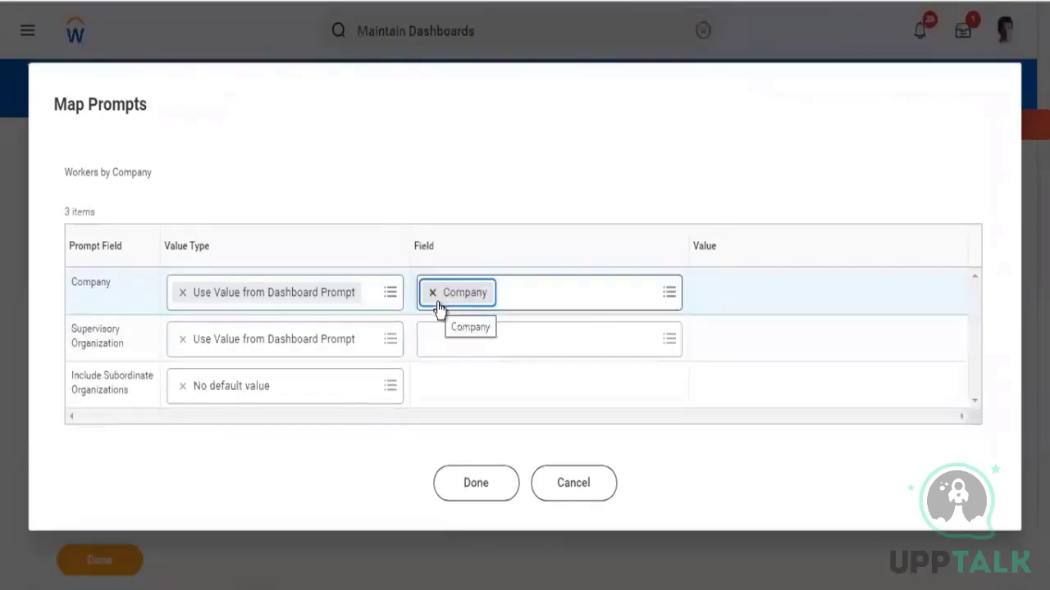
{"action": "left_click", "coordinate": [665, 341]}
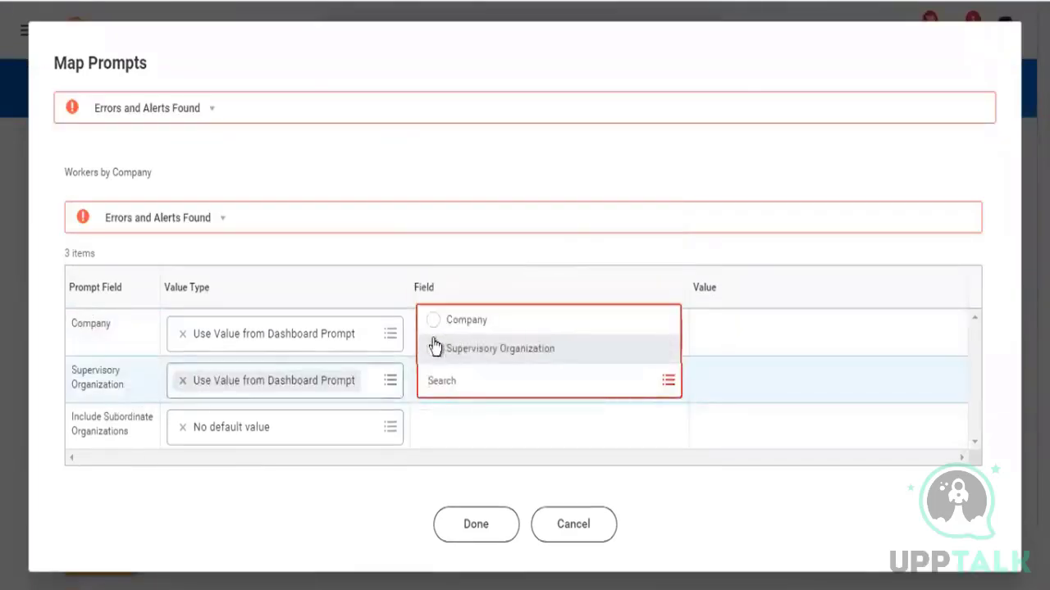
{"action": "left_click", "coordinate": [482, 351]}
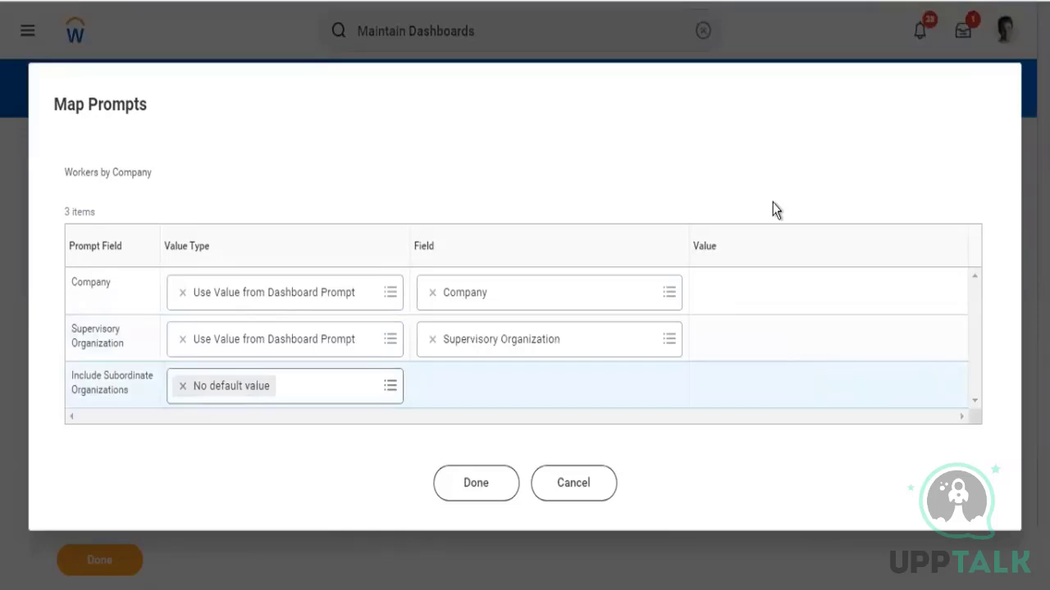
Set Include Subordinate Organizations to Specify default value, tick its value, and confirm the prompt mapping
{"action": "left_click_drag", "start_coordinate": [73, 331], "coordinate": [106, 348]}
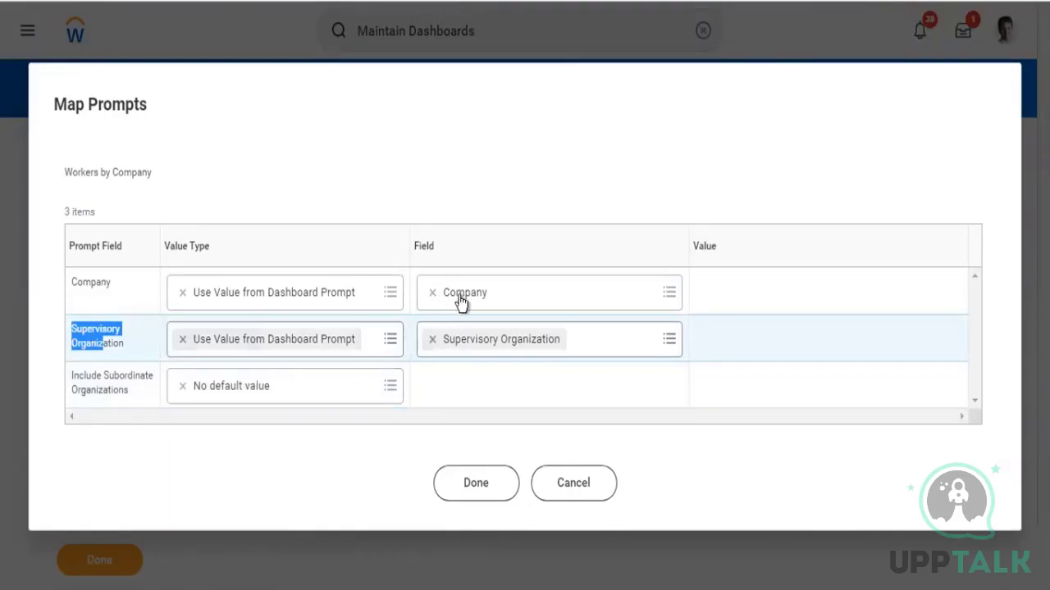
{"action": "left_click", "coordinate": [389, 393]}
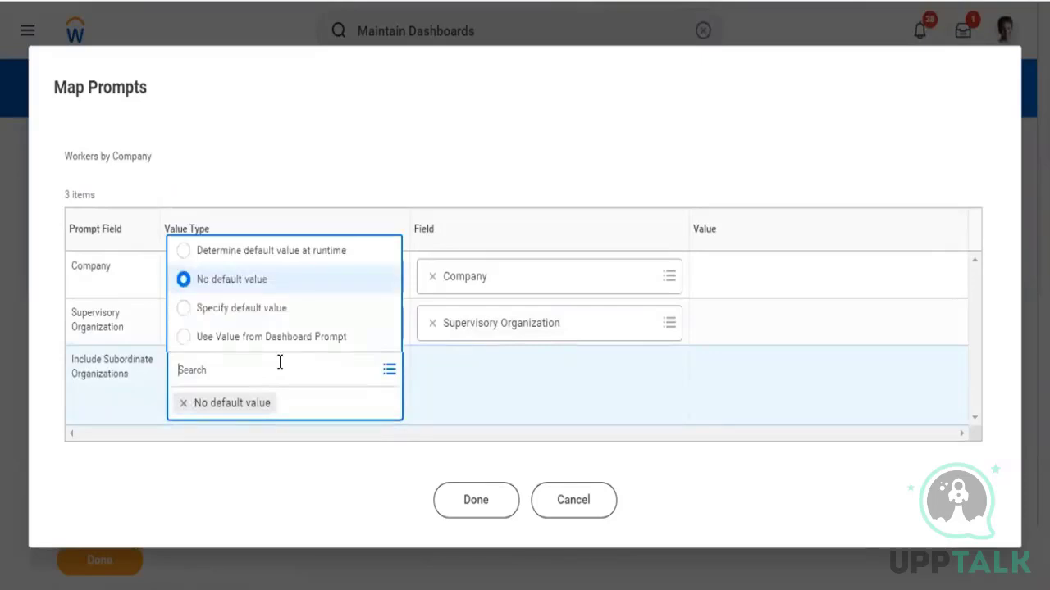
{"action": "left_click", "coordinate": [246, 309]}
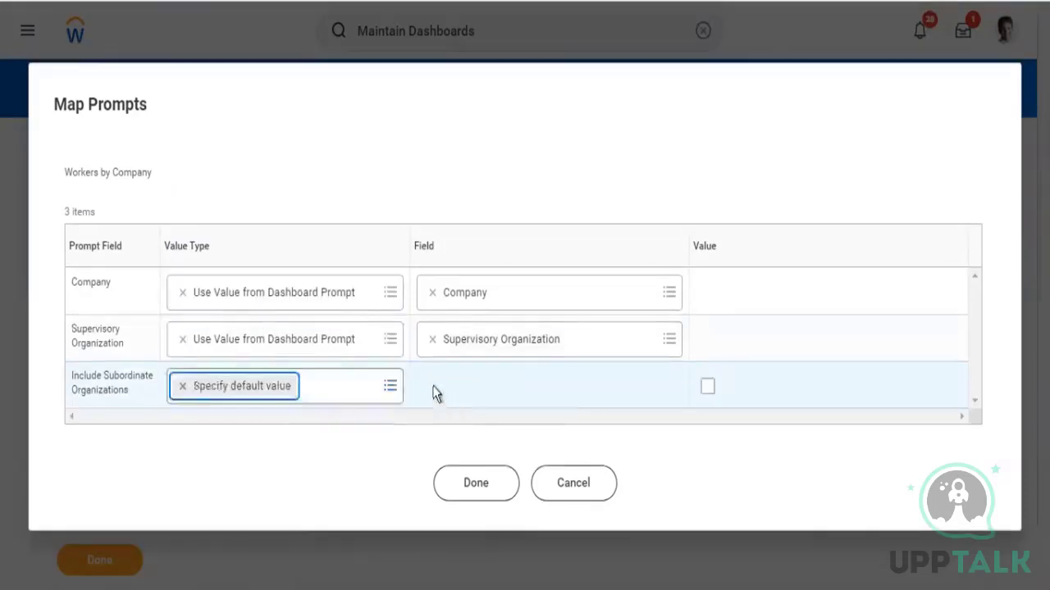
{"action": "left_click", "coordinate": [707, 387]}
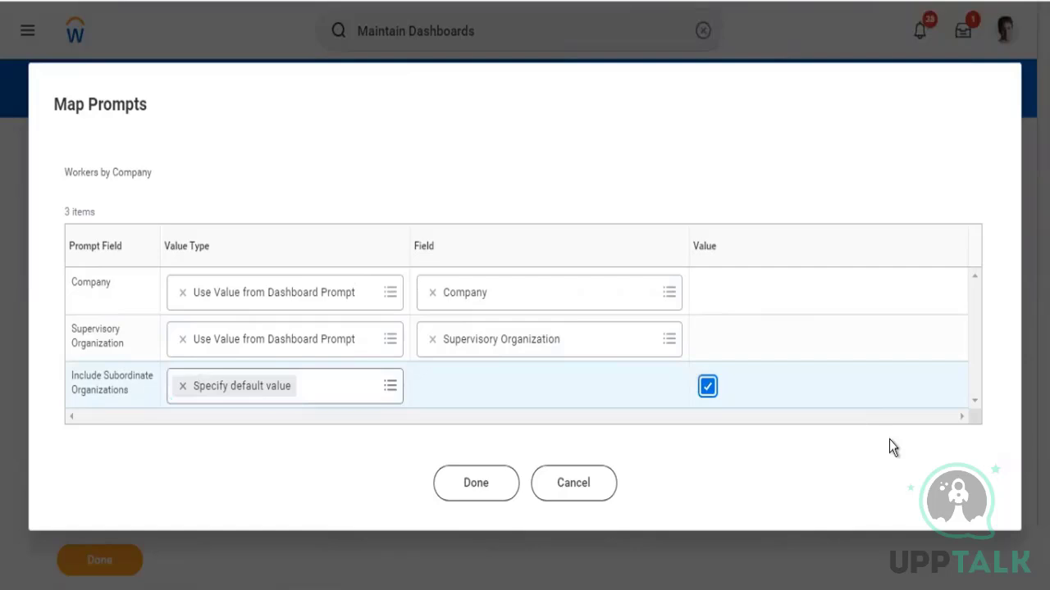
{"action": "left_click", "coordinate": [487, 490]}
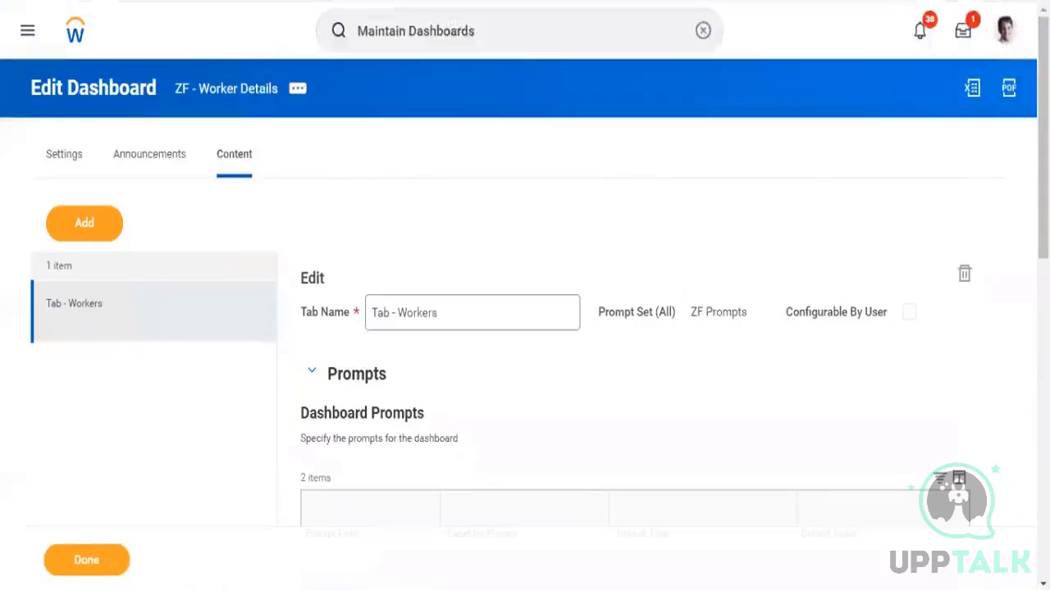
Add a second worklet, ZF - Worker Details, to the tab and mark it as required
{"action": "scroll", "coordinate": [916, 435], "scroll_direction": "down", "scroll_amount": 8}
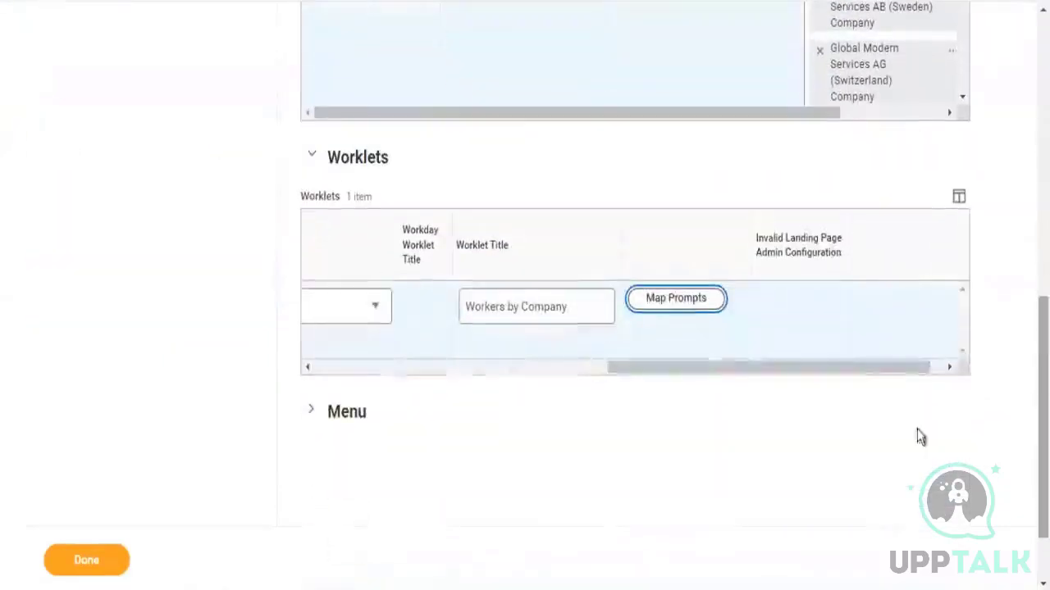
{"action": "left_click_drag", "start_coordinate": [874, 375], "coordinate": [355, 438]}
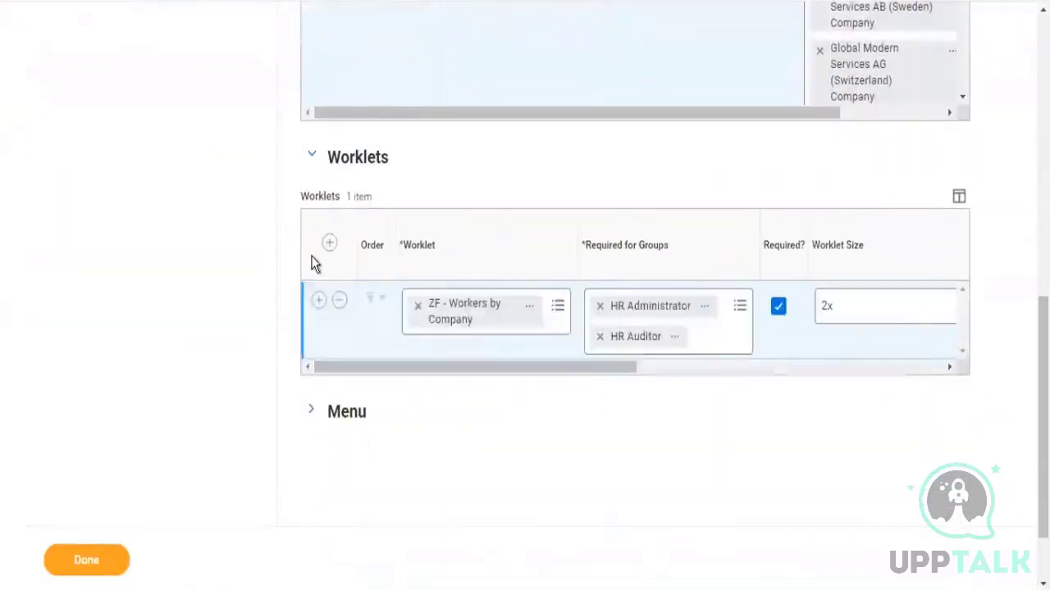
{"action": "left_click", "coordinate": [318, 304]}
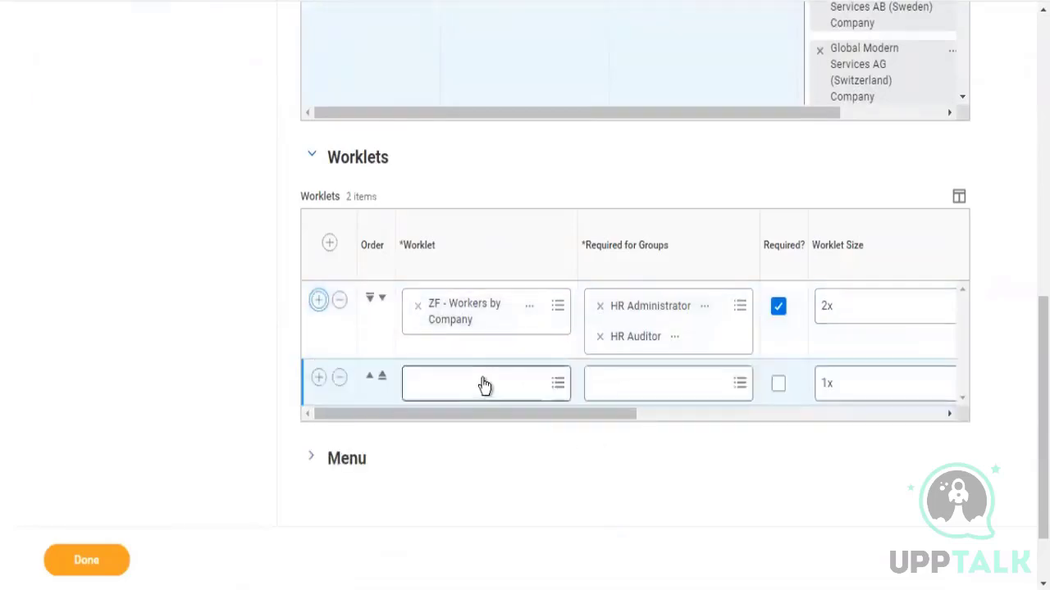
{"action": "left_click", "coordinate": [480, 382]}
{"action": "type", "text": "zf"}
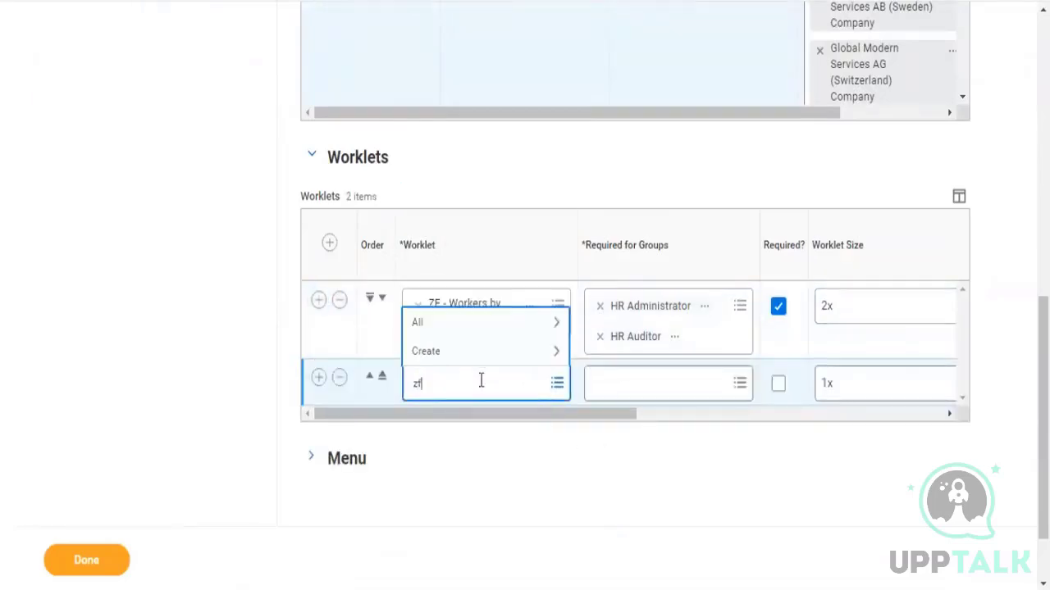
{"action": "key", "text": "Return"}
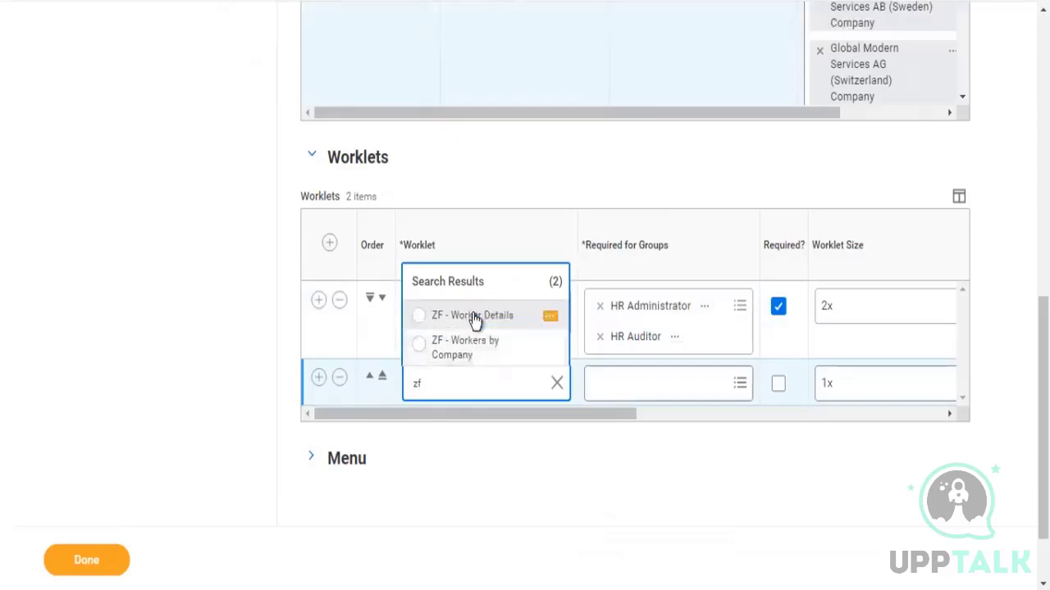
{"action": "left_click", "coordinate": [478, 318]}
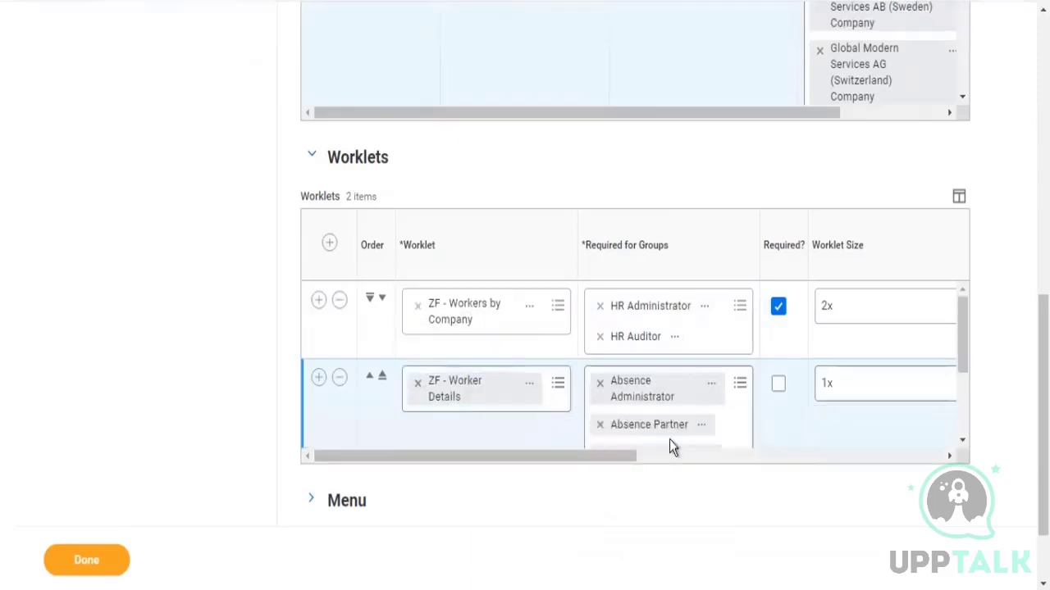
{"action": "scroll", "coordinate": [669, 443], "scroll_direction": "down", "scroll_amount": 3}
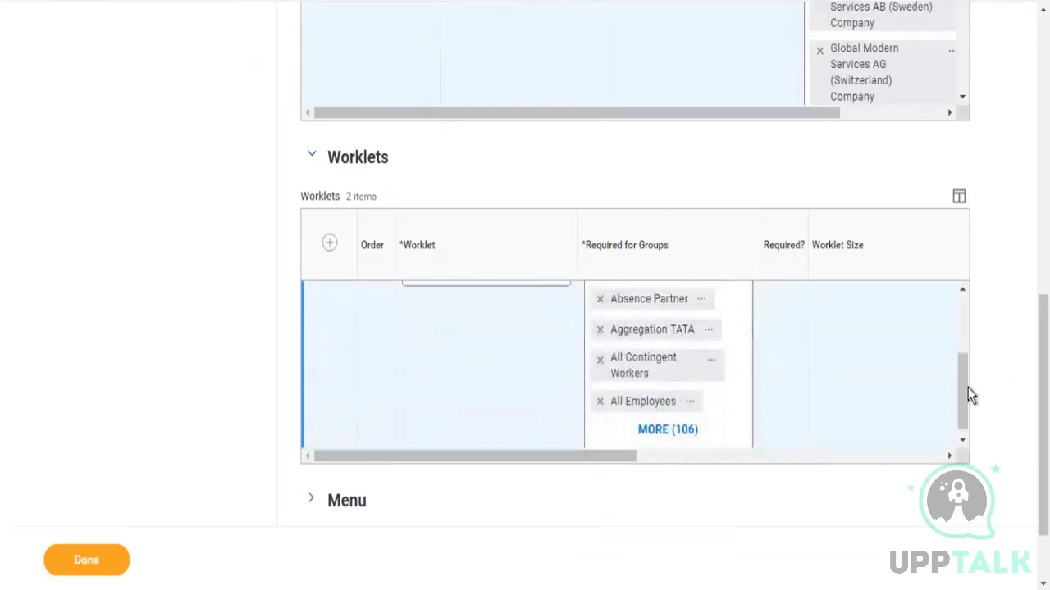
{"action": "left_click_drag", "start_coordinate": [963, 389], "coordinate": [960, 328]}
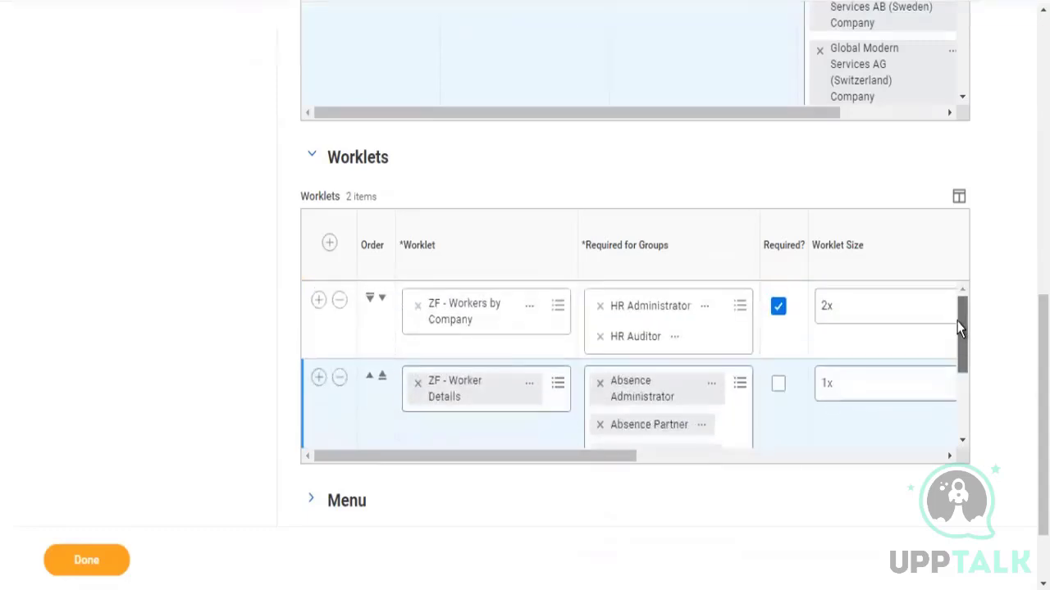
{"action": "left_click", "coordinate": [778, 386]}
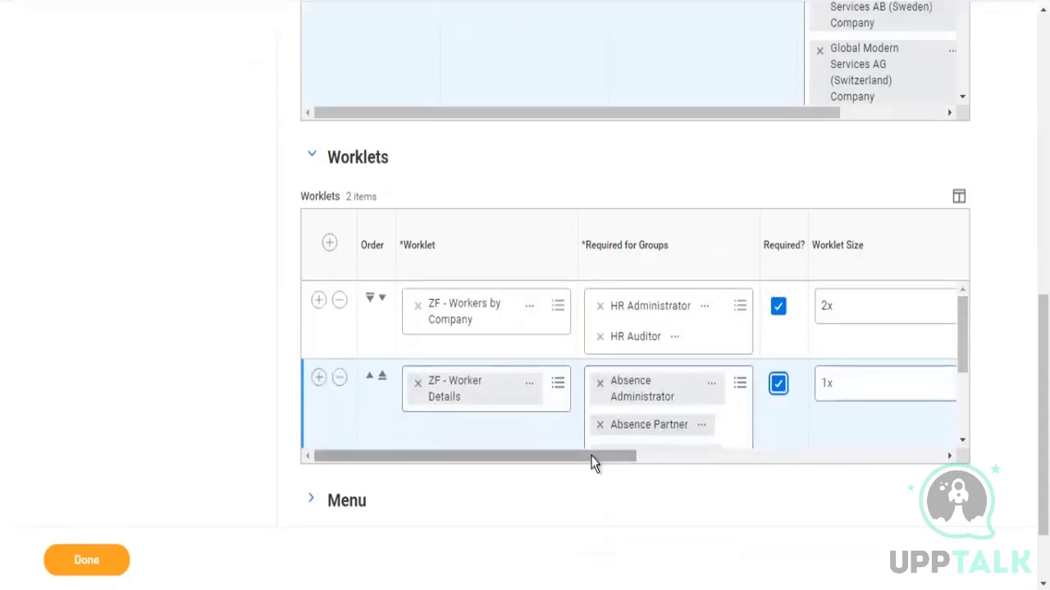
Review the prompt mapping of the ZF - Worker Details worklet
{"action": "left_click_drag", "start_coordinate": [590, 457], "coordinate": [907, 461]}
{"action": "left_click", "coordinate": [647, 378]}
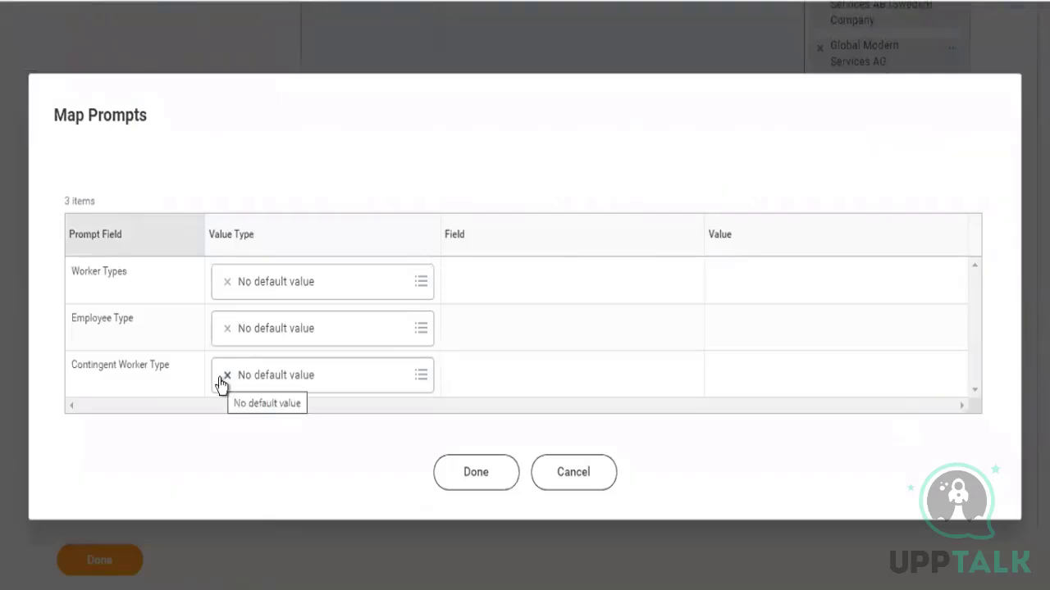
{"action": "left_click", "coordinate": [465, 471]}
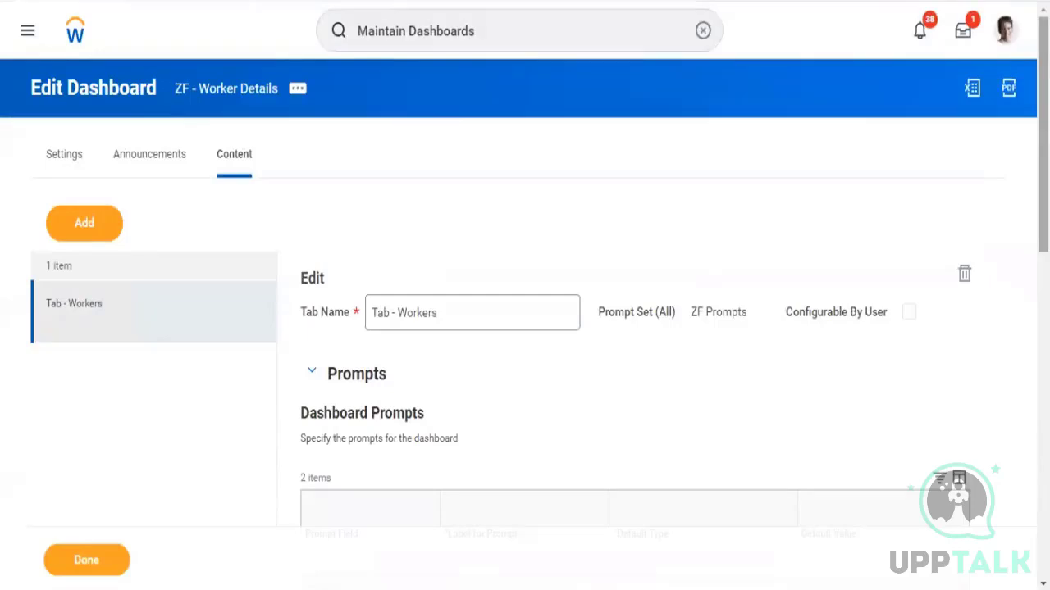
Save the dashboard configuration
{"action": "scroll", "coordinate": [802, 400], "scroll_direction": "down", "scroll_amount": 5}
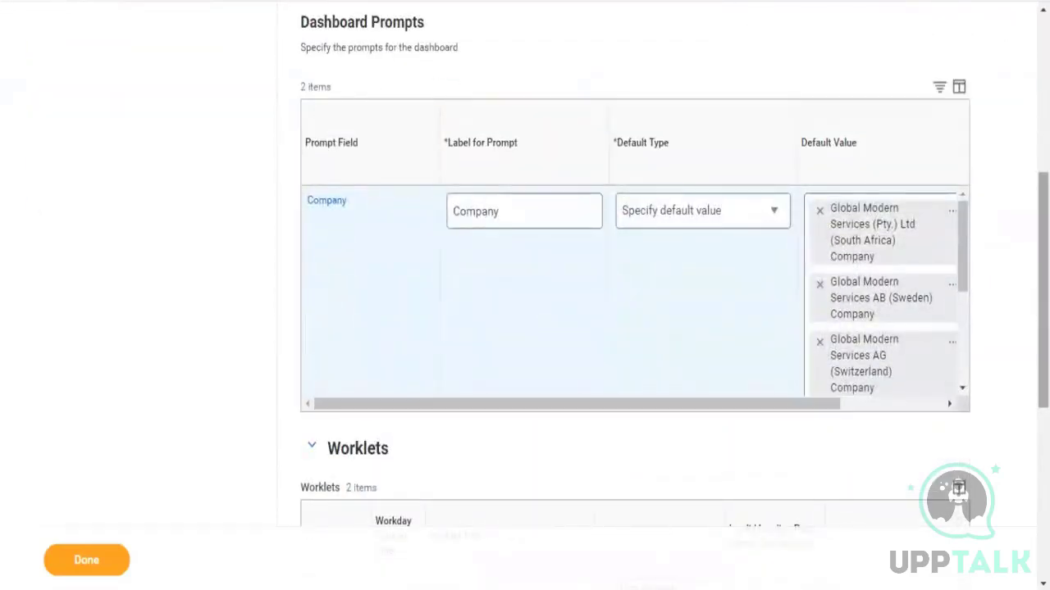
{"action": "scroll", "coordinate": [636, 271], "scroll_direction": "down", "scroll_amount": 5}
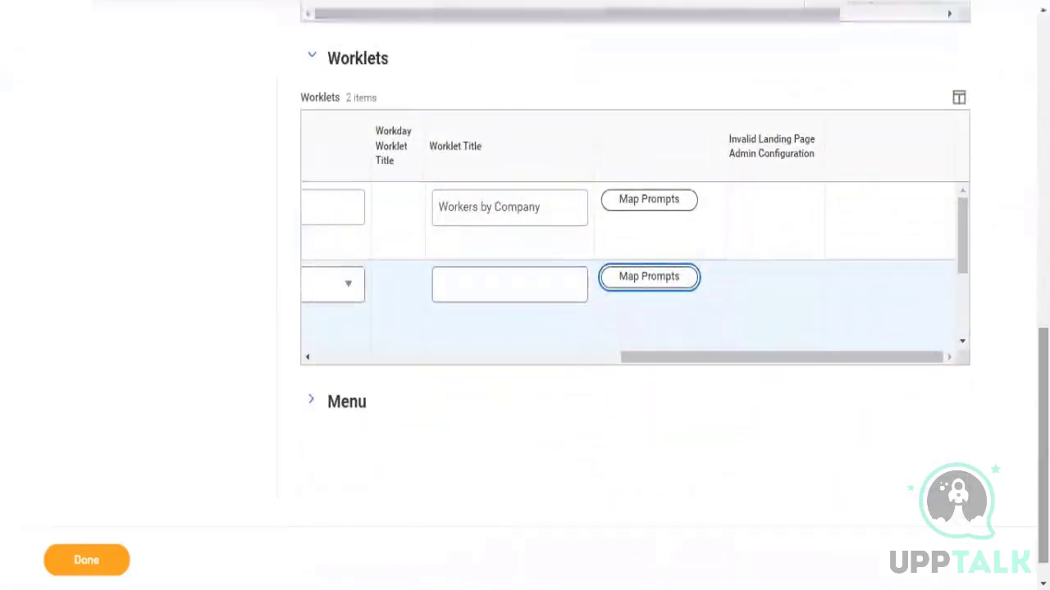
{"action": "left_click", "coordinate": [103, 568]}
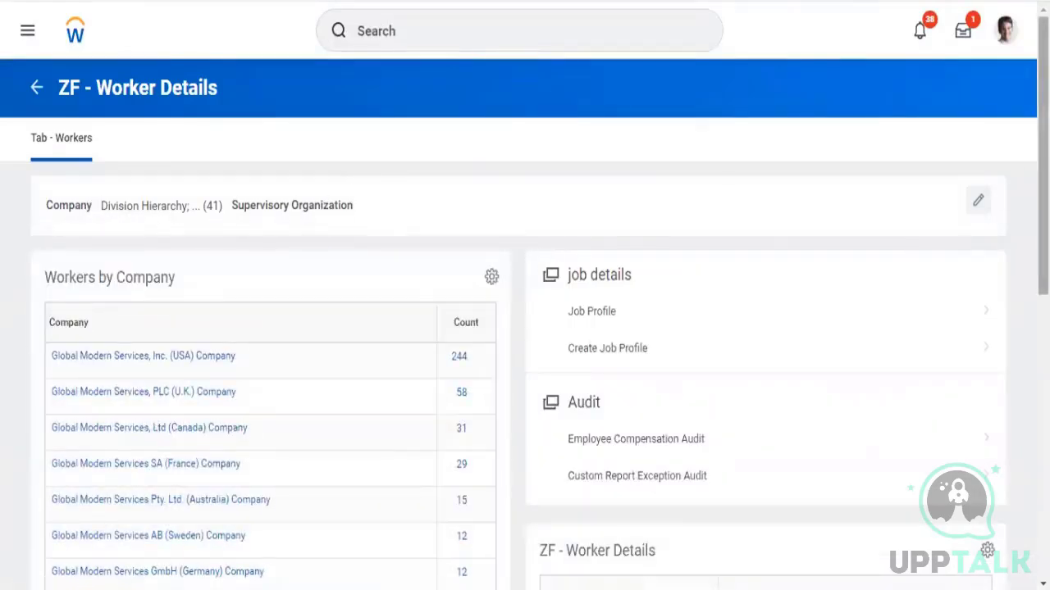
Remove Division Hierarchy from the dashboard's Company prompt values and apply the change
{"action": "scroll", "coordinate": [525, 328], "scroll_direction": "down", "scroll_amount": 4}
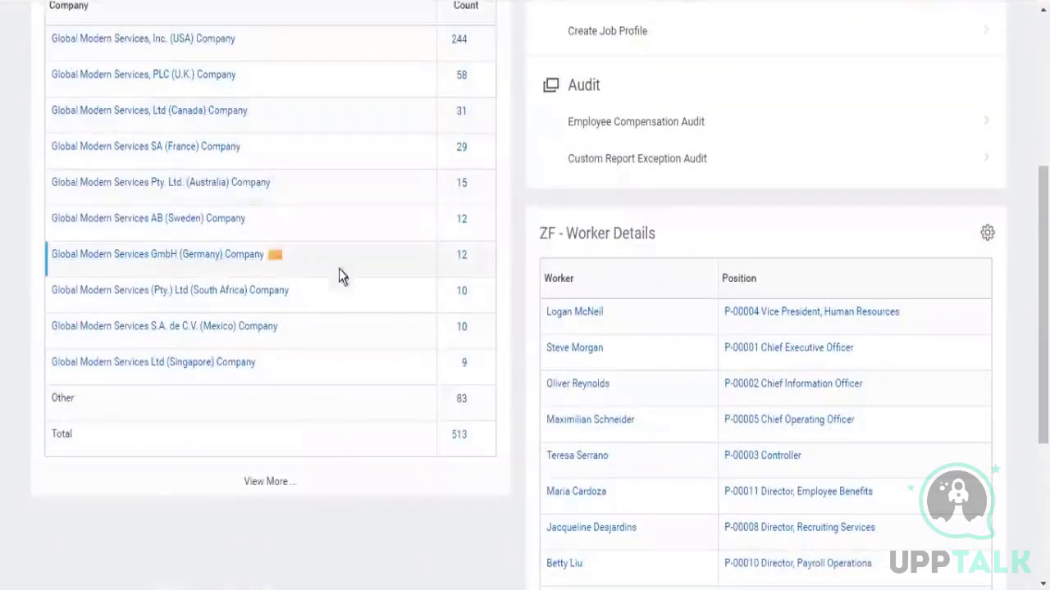
{"action": "left_click_drag", "start_coordinate": [1043, 298], "coordinate": [1043, 155]}
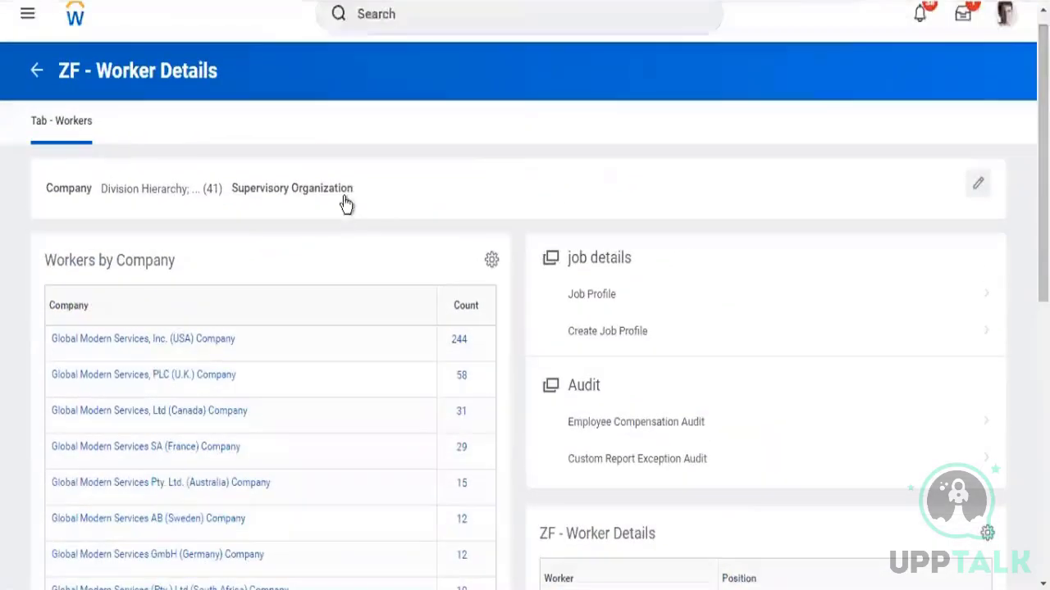
{"action": "left_click", "coordinate": [979, 190]}
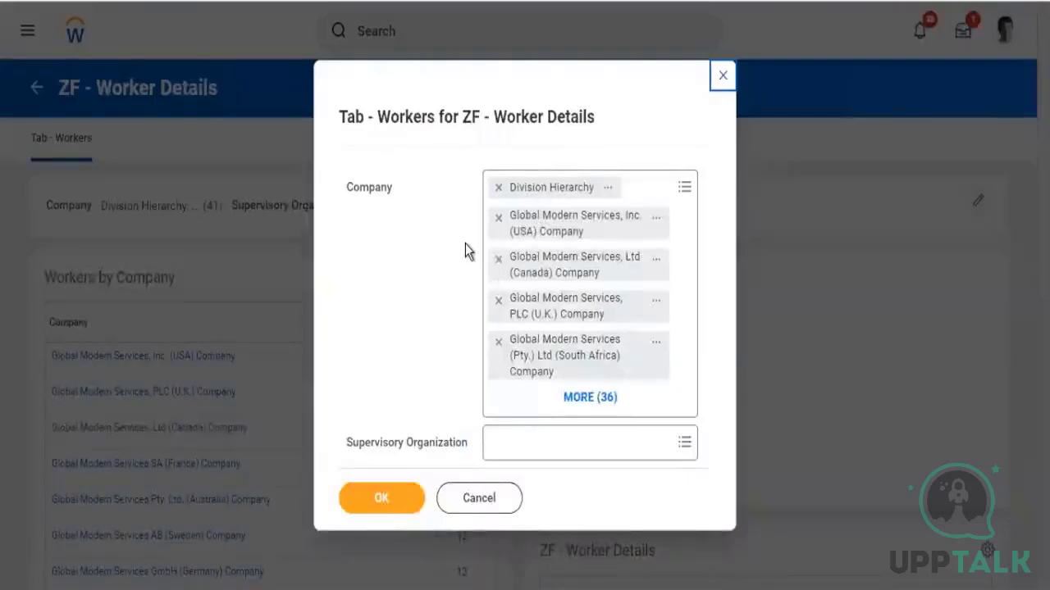
{"action": "left_click", "coordinate": [497, 187]}
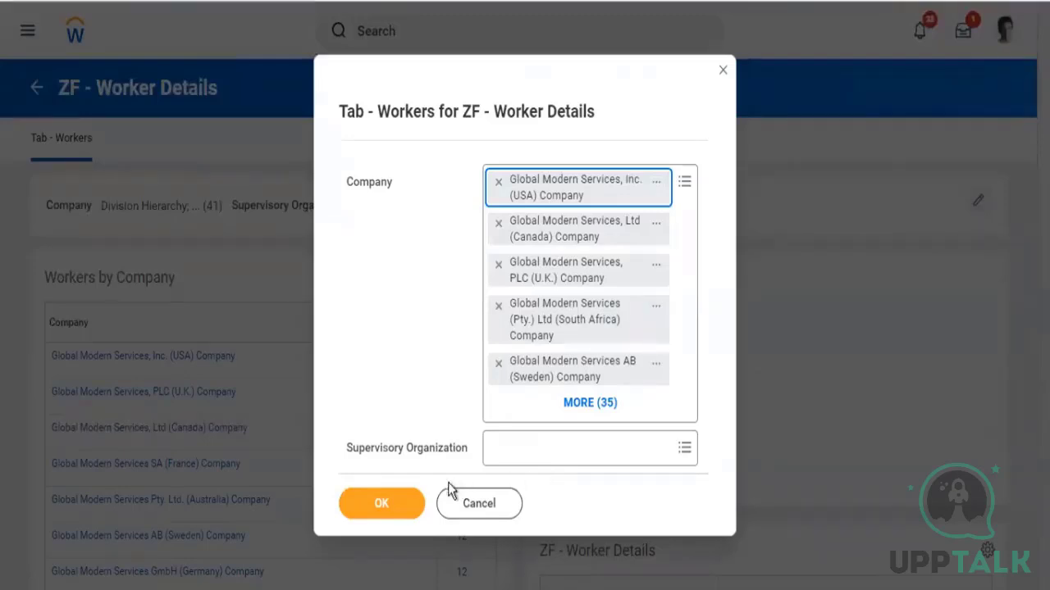
{"action": "left_click", "coordinate": [382, 502]}
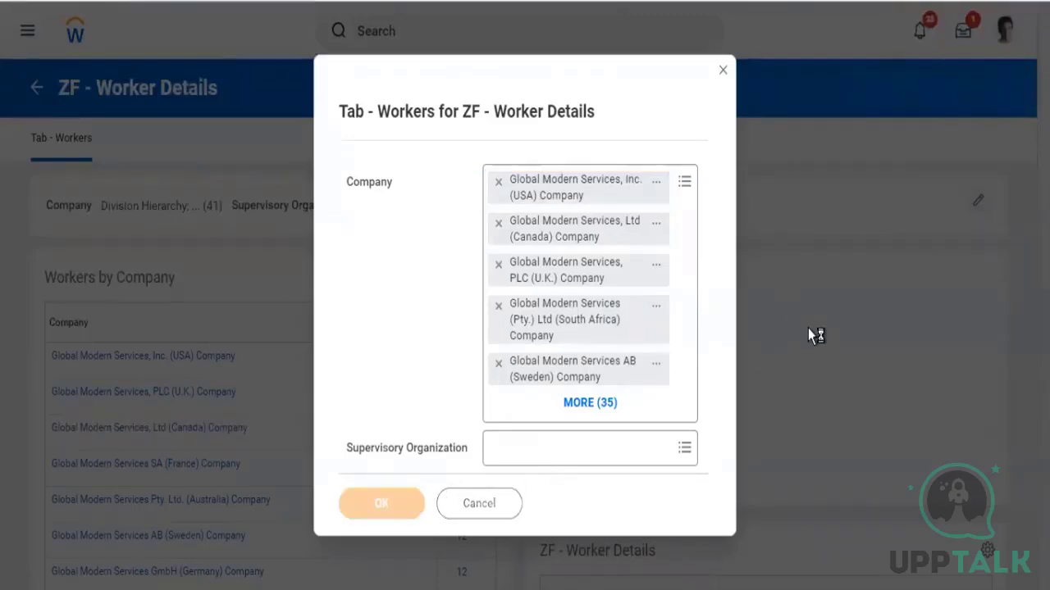
{"action": "scroll", "coordinate": [524, 328], "scroll_direction": "down", "scroll_amount": 5}
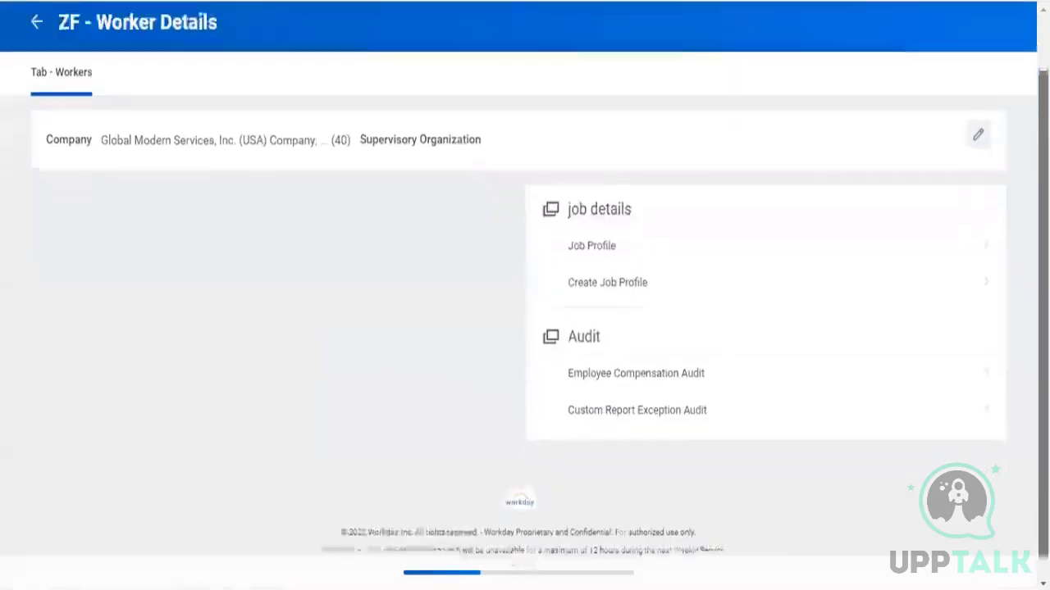
Scroll through the ZF - Worker Details dashboard to review its worklets
{"action": "scroll", "coordinate": [683, 326], "scroll_direction": "down", "scroll_amount": 3}
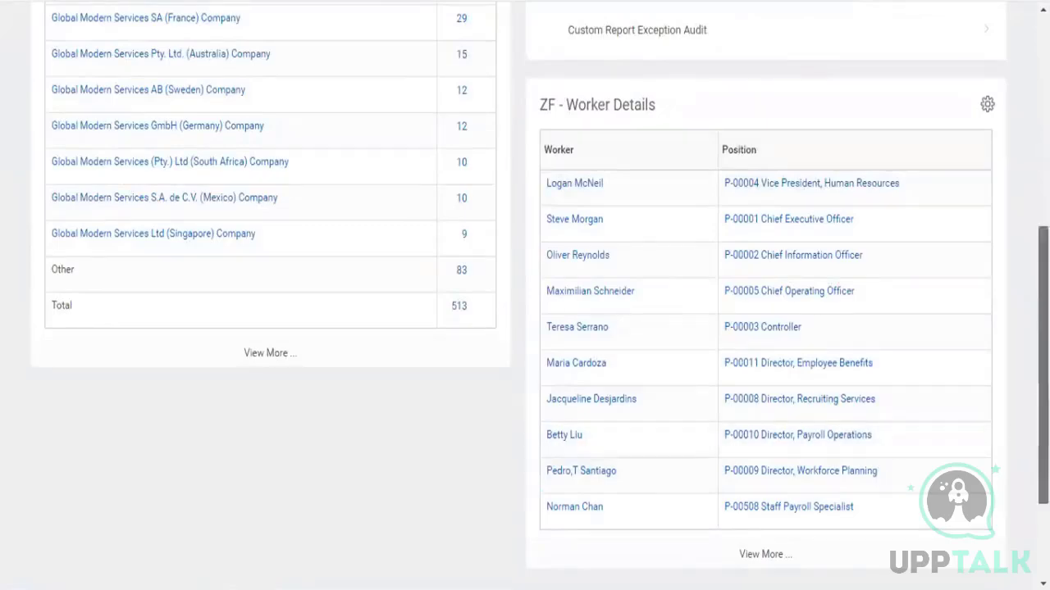
{"action": "scroll", "coordinate": [525, 328], "scroll_direction": "up", "scroll_amount": 6}
{"action": "scroll", "coordinate": [525, 328], "scroll_direction": "down", "scroll_amount": 1}
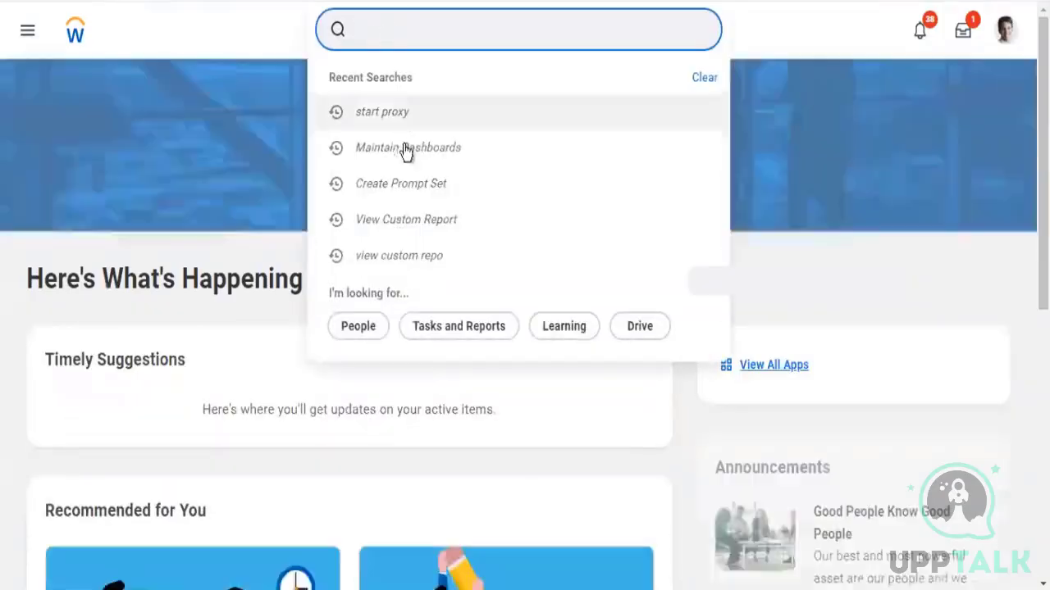
Return to Home and open the Maintain Dashboards task from recent searches
{"action": "left_click", "coordinate": [403, 153]}
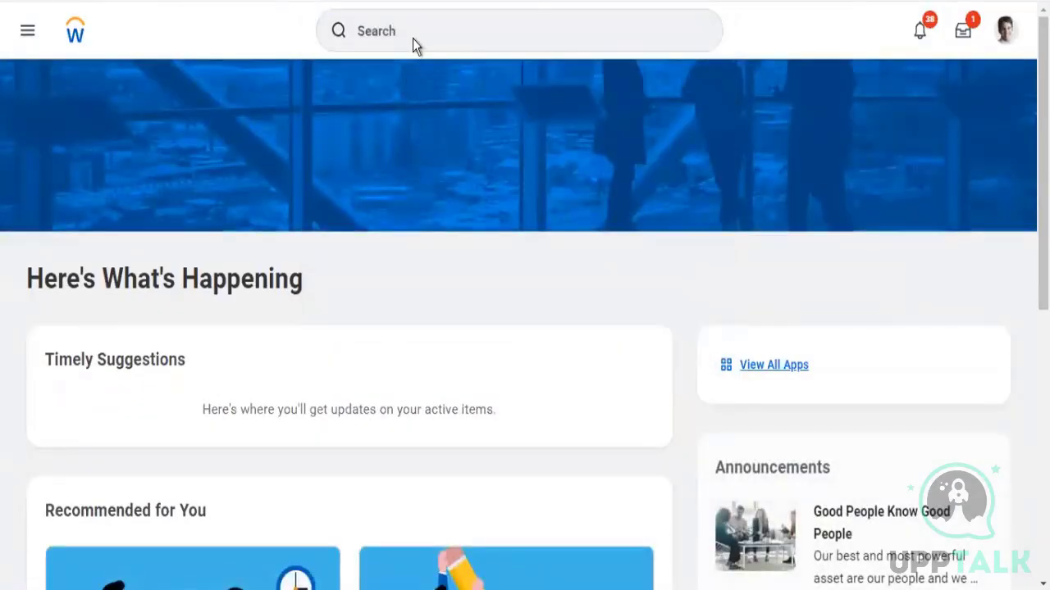
{"action": "left_click", "coordinate": [373, 33]}
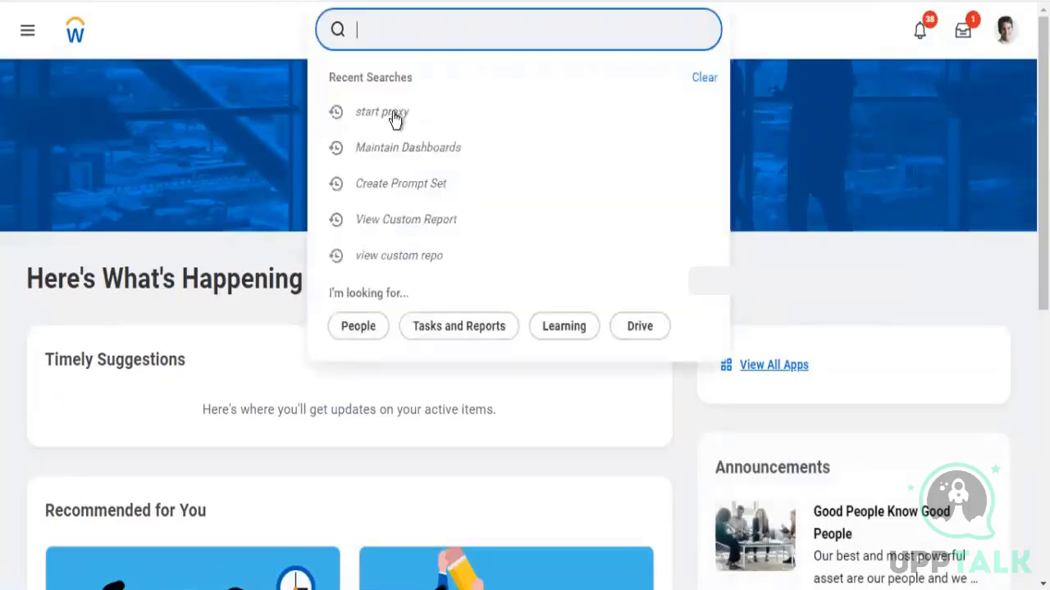
{"action": "left_click", "coordinate": [402, 155]}
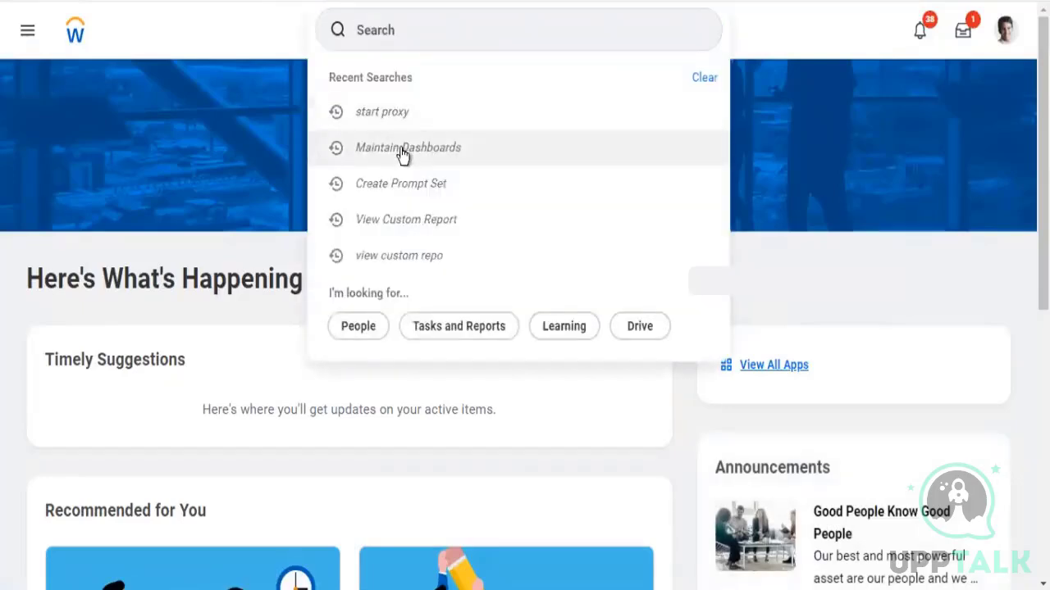
{"action": "left_click", "coordinate": [402, 153]}
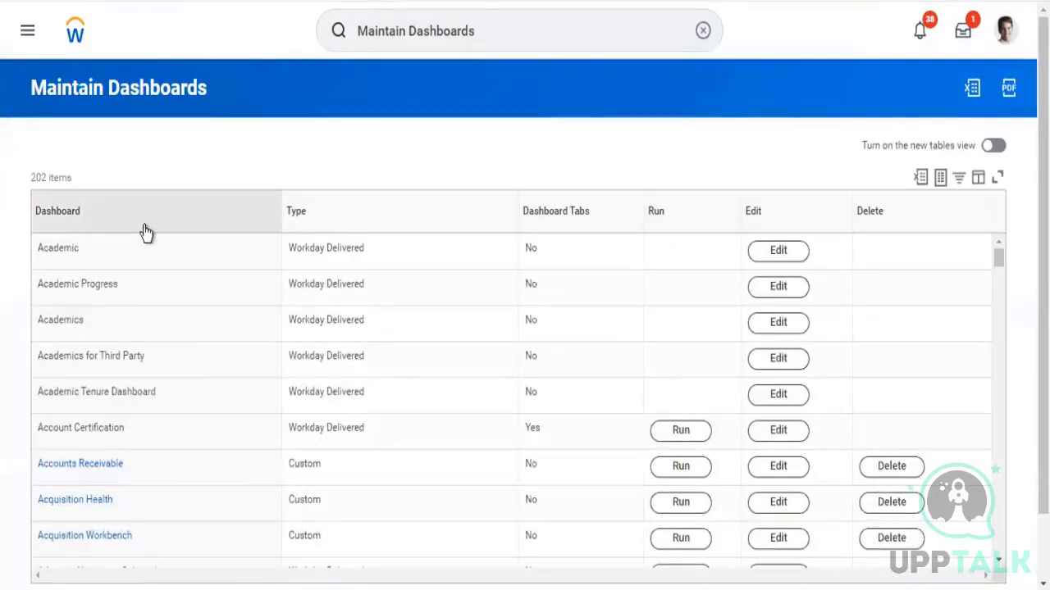
Filter the dashboard list to ZF - Worker Details and open it for editing
{"action": "left_click", "coordinate": [146, 221]}
{"action": "left_click", "coordinate": [85, 461]}
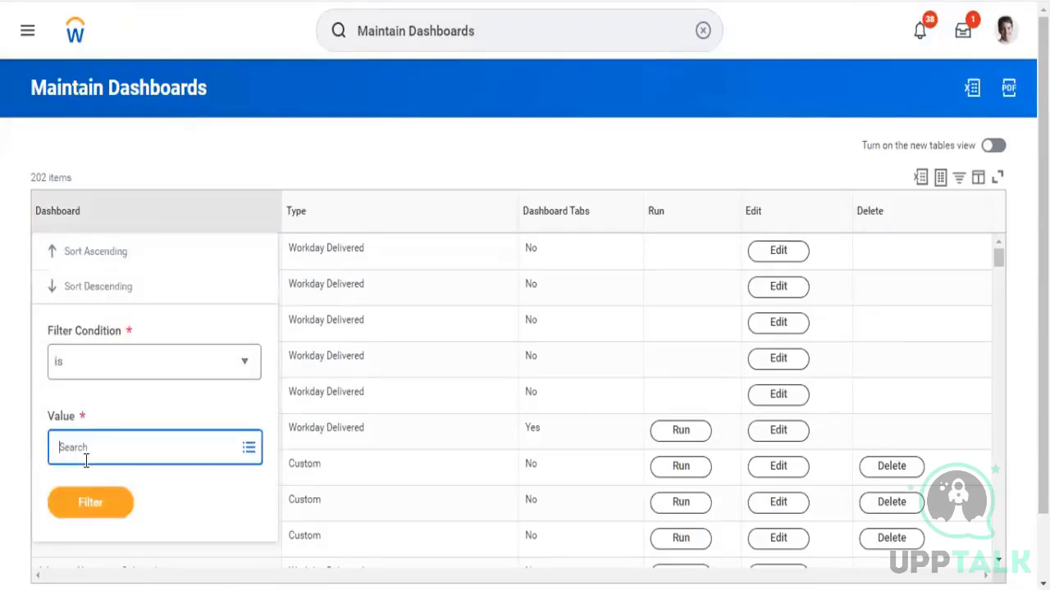
{"action": "type", "text": "zf"}
{"action": "key", "text": "Return"}
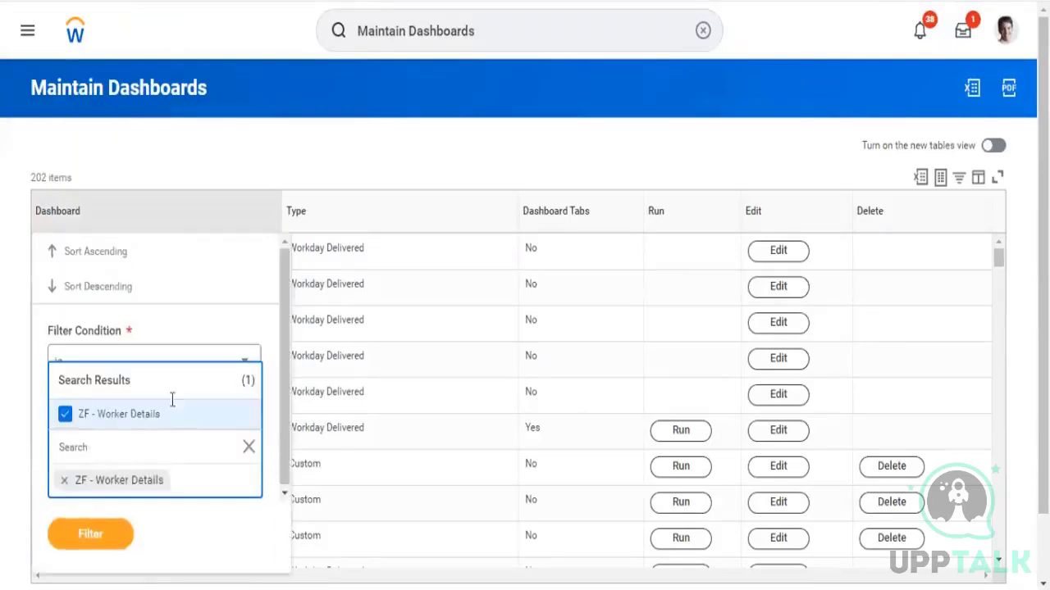
{"action": "left_click", "coordinate": [90, 539]}
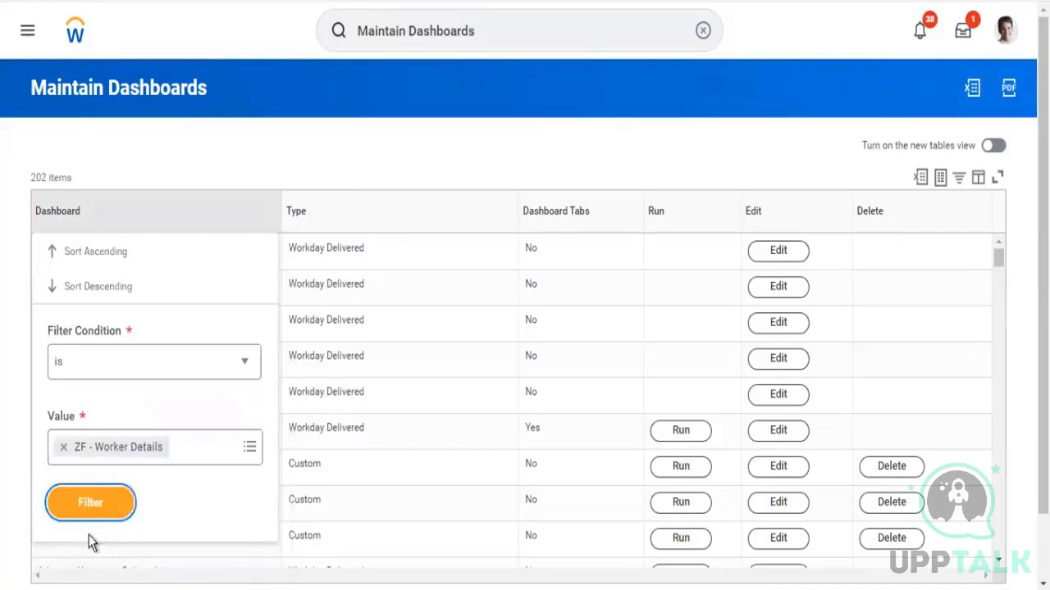
{"action": "left_click", "coordinate": [82, 498]}
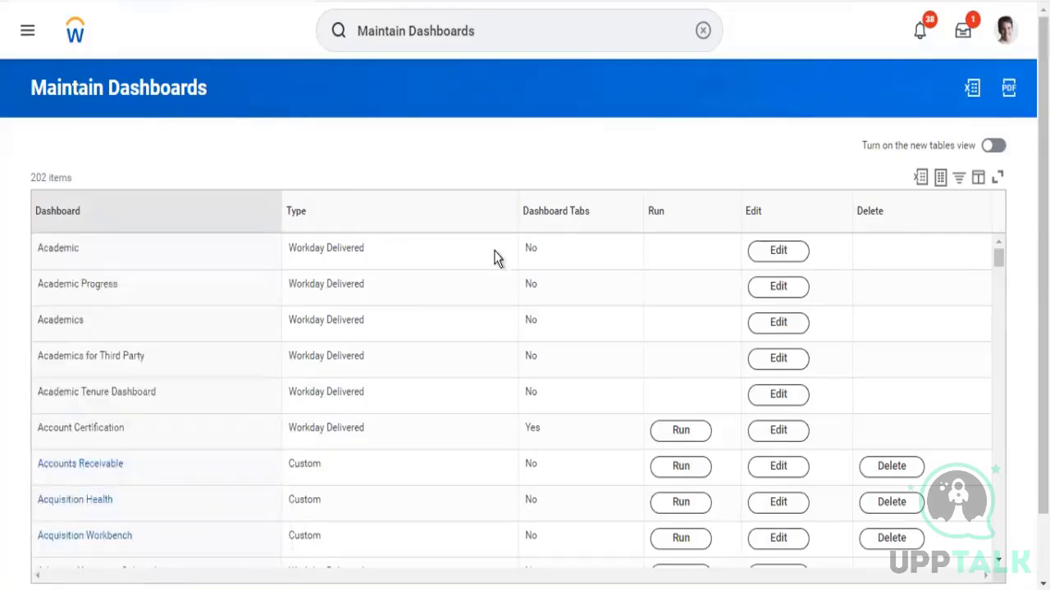
{"action": "left_click", "coordinate": [776, 251]}
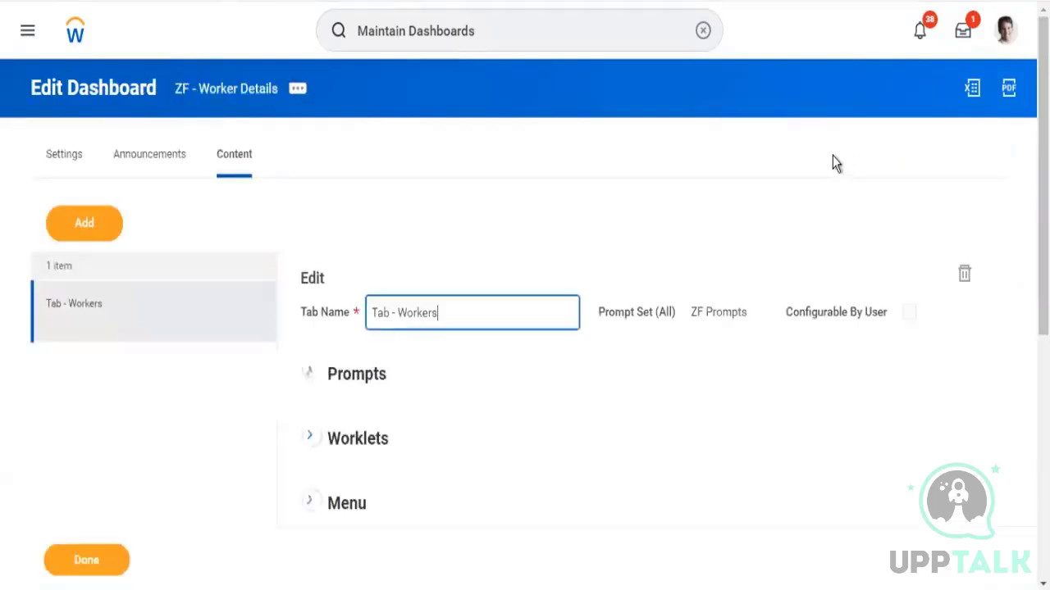
Add a new dashboard tab and name it Tab SBC
{"action": "scroll", "coordinate": [937, 298], "scroll_direction": "down", "scroll_amount": 1}
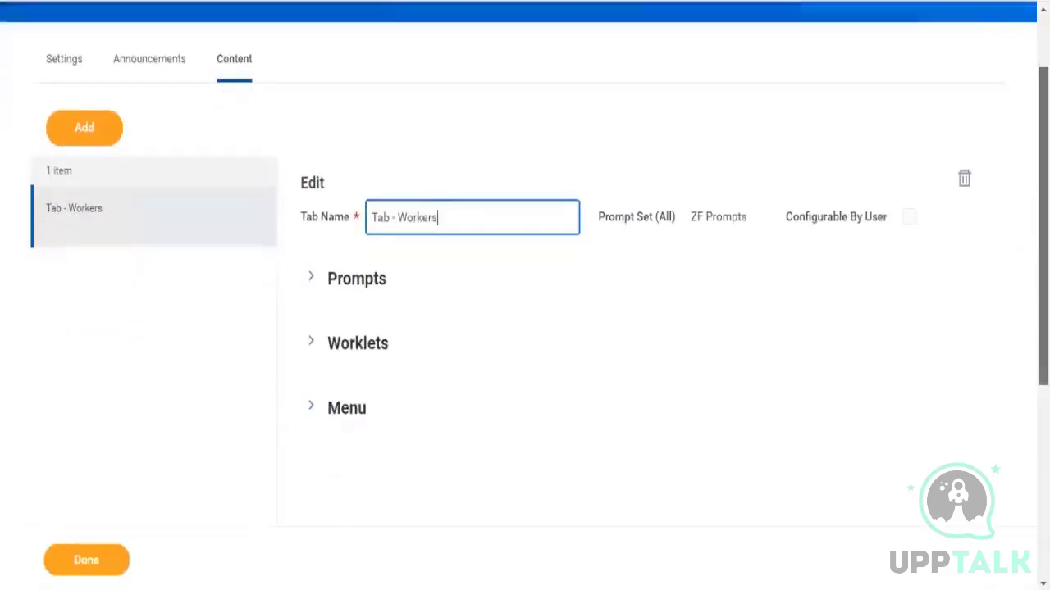
{"action": "left_click", "coordinate": [81, 121]}
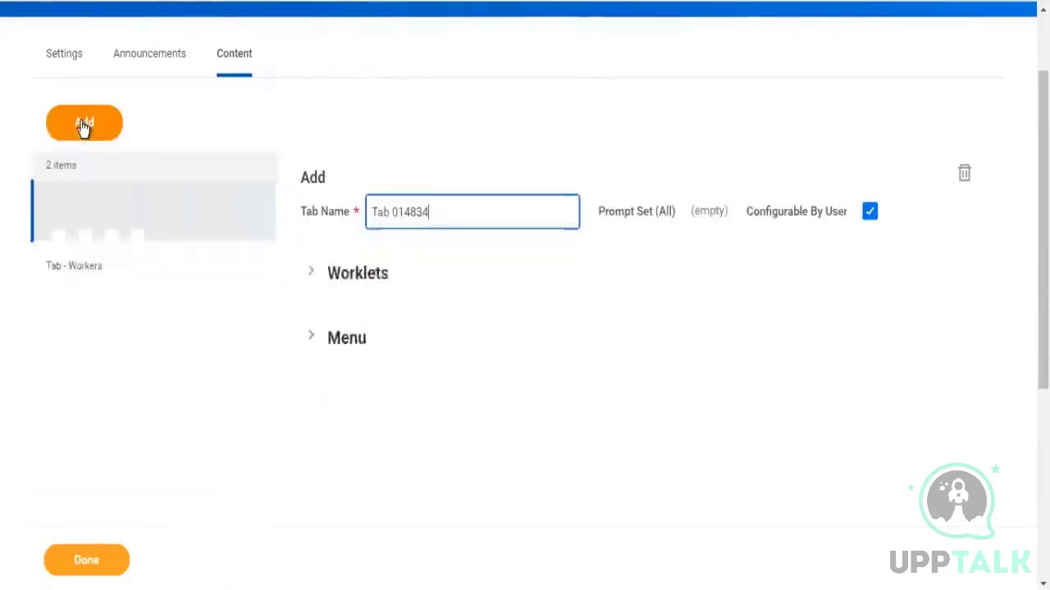
{"action": "triple_click", "coordinate": [386, 218]}
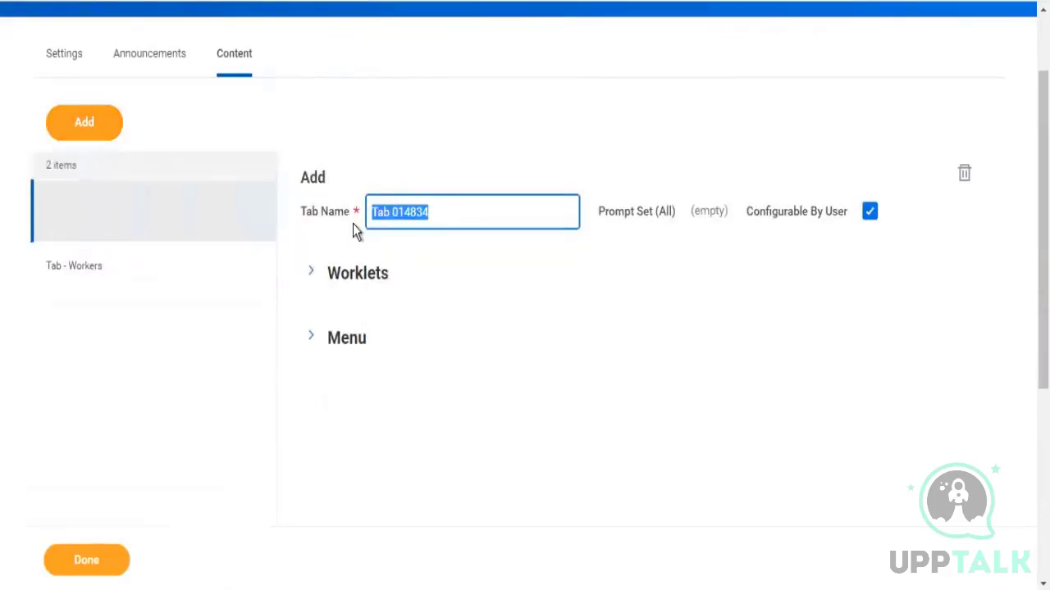
{"action": "key", "text": "End"}
{"action": "key", "text": "BackSpace"}
{"action": "key", "text": "BackSpace"}
{"action": "key", "text": "BackSpace"}
{"action": "key", "text": "BackSpace"}
{"action": "key", "text": "BackSpace"}
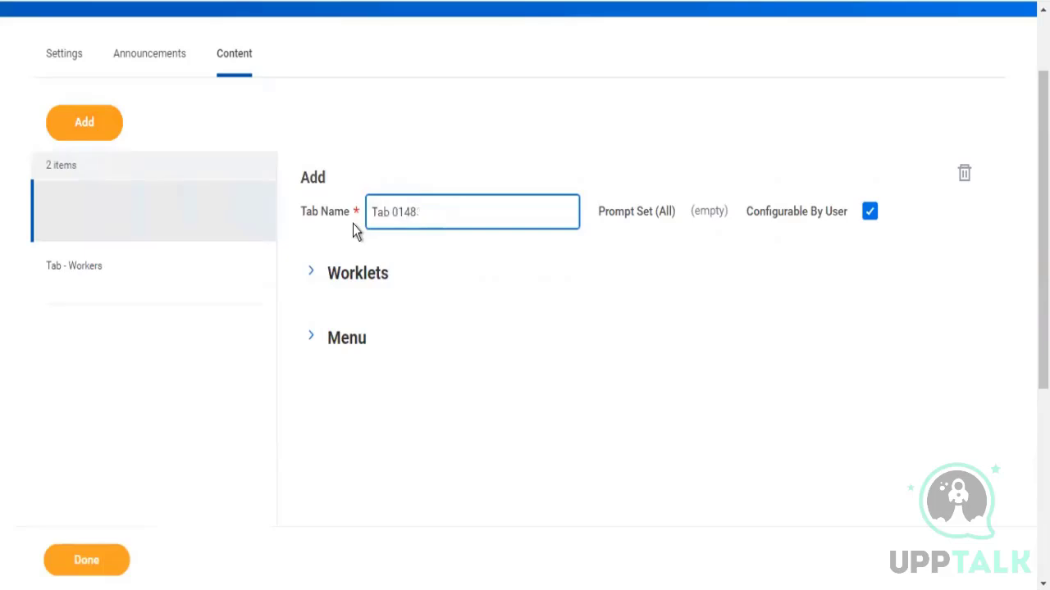
{"action": "key", "text": "BackSpace"}
{"action": "type", "text": "C"}
{"action": "key", "text": "BackSpace"}
{"action": "type", "text": "SBC"}
{"action": "left_click", "coordinate": [646, 139]}
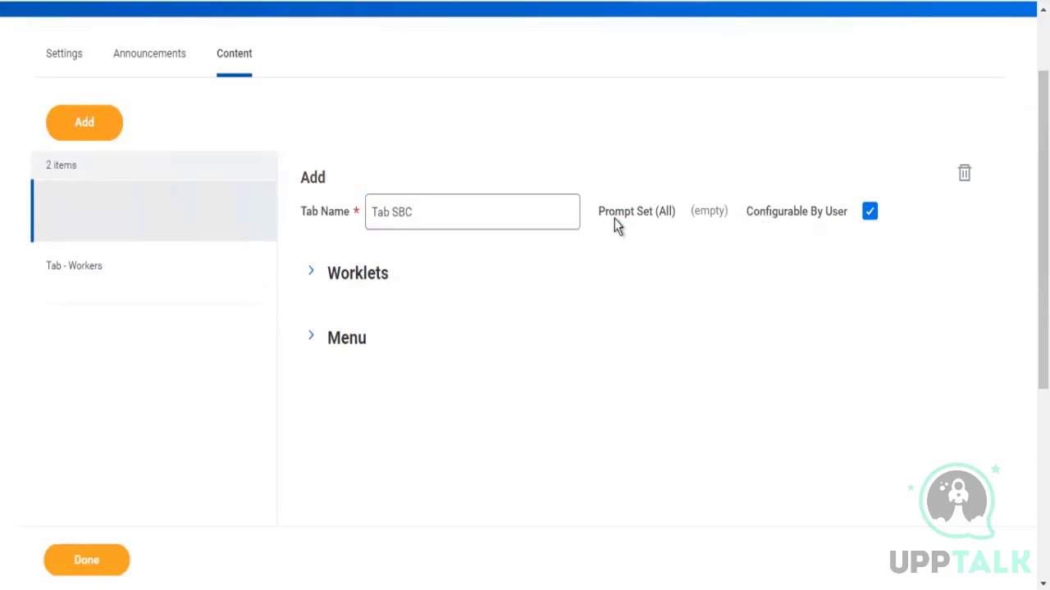
Add the ZF - Worker Details worklet to Tab SBC and save the dashboard
{"action": "left_click_drag", "start_coordinate": [615, 215], "coordinate": [707, 209]}
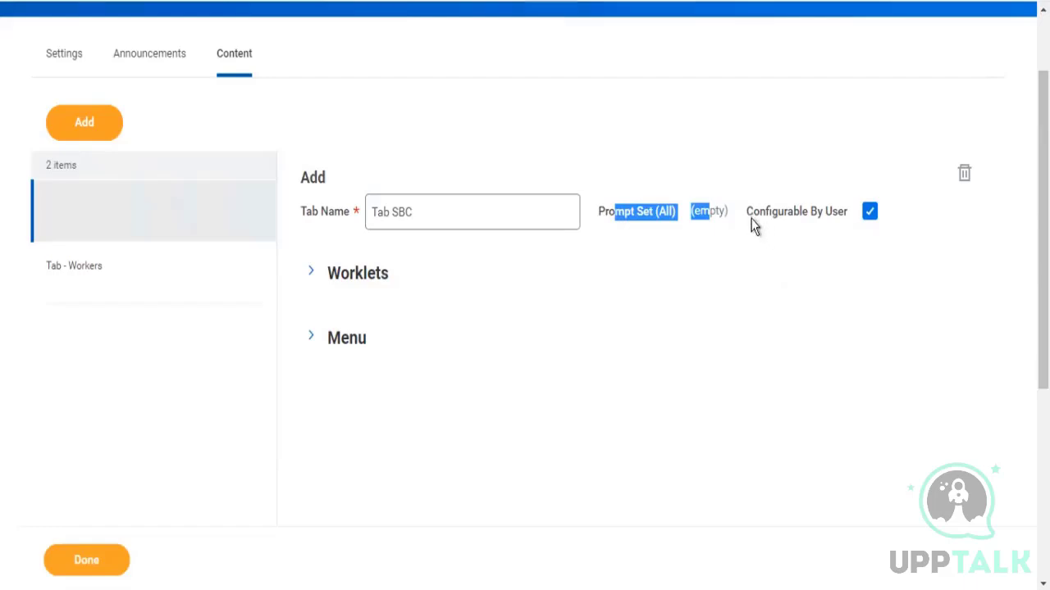
{"action": "left_click_drag", "start_coordinate": [751, 220], "coordinate": [814, 219]}
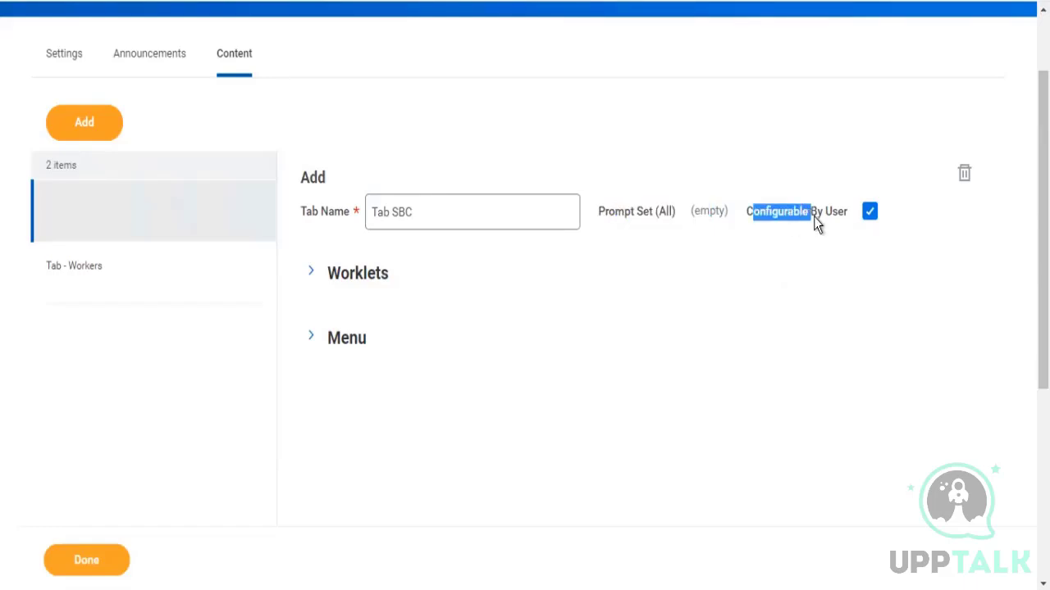
{"action": "left_click", "coordinate": [312, 274]}
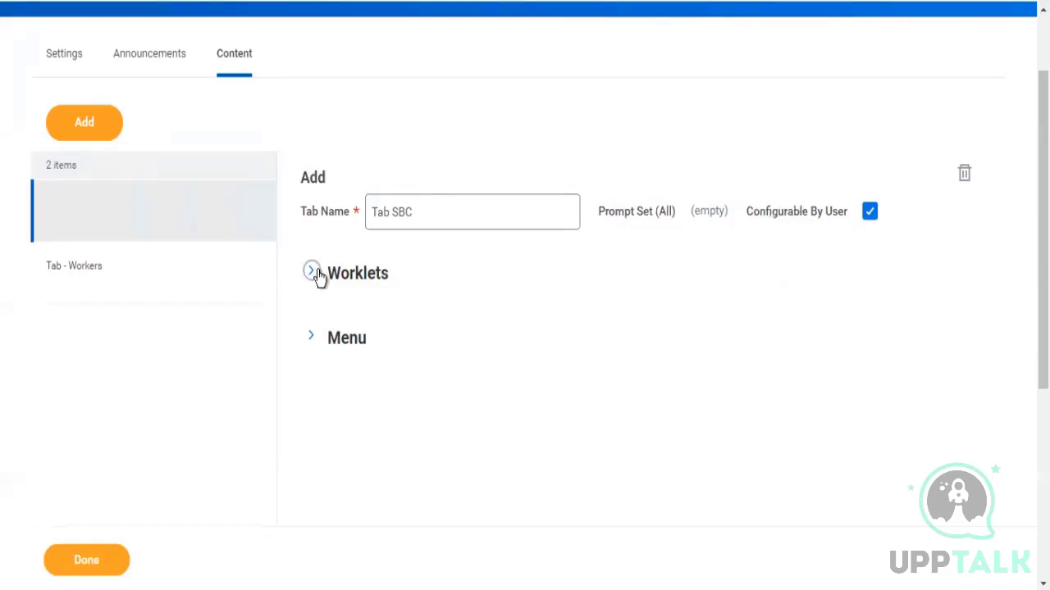
{"action": "left_click", "coordinate": [329, 359]}
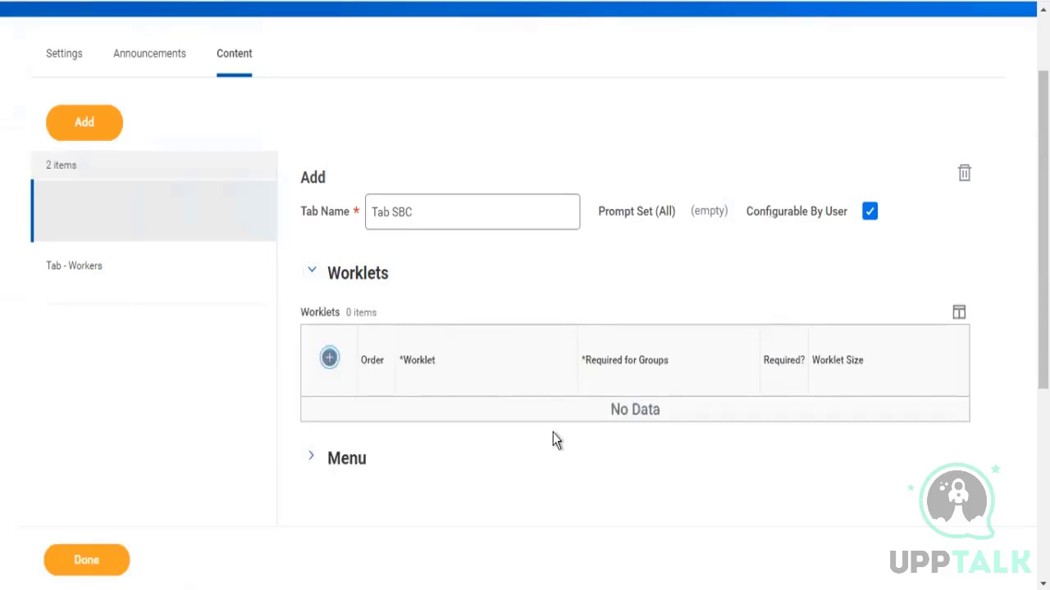
{"action": "left_click", "coordinate": [448, 418]}
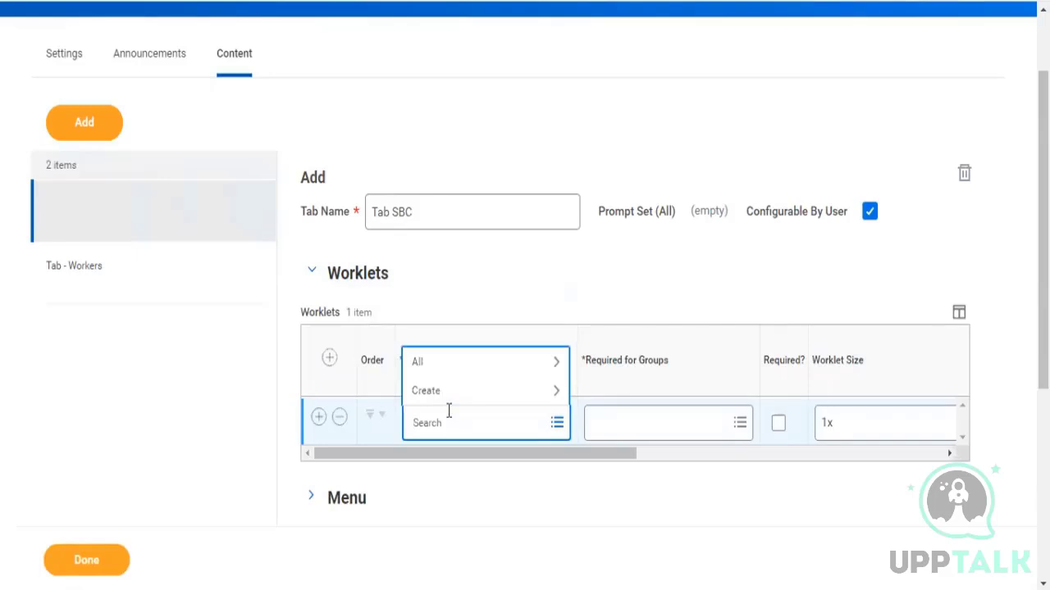
{"action": "key", "text": "Down"}
{"action": "key", "text": "Return"}
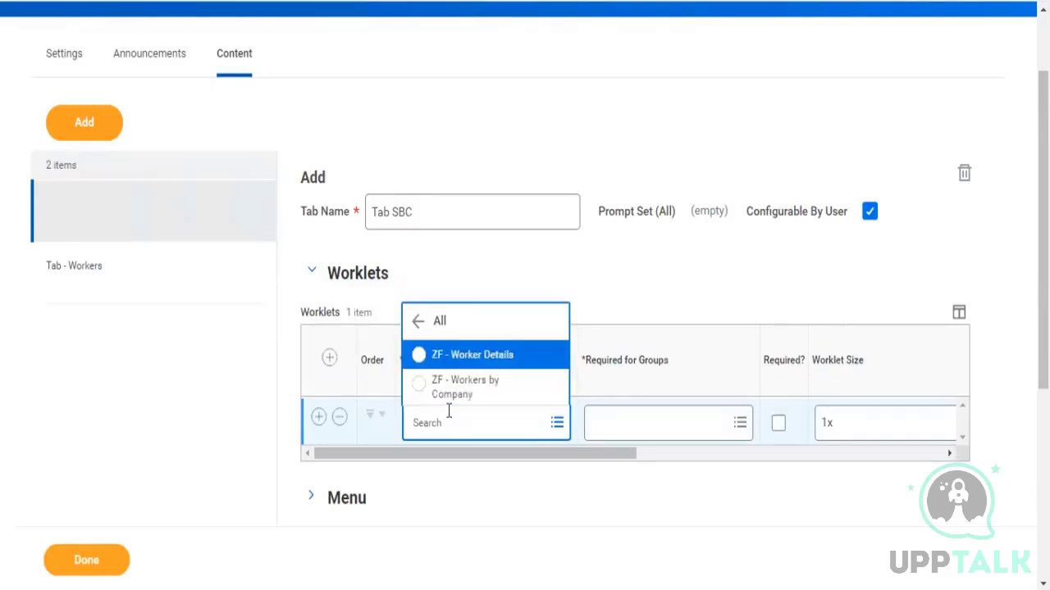
{"action": "key", "text": "Return"}
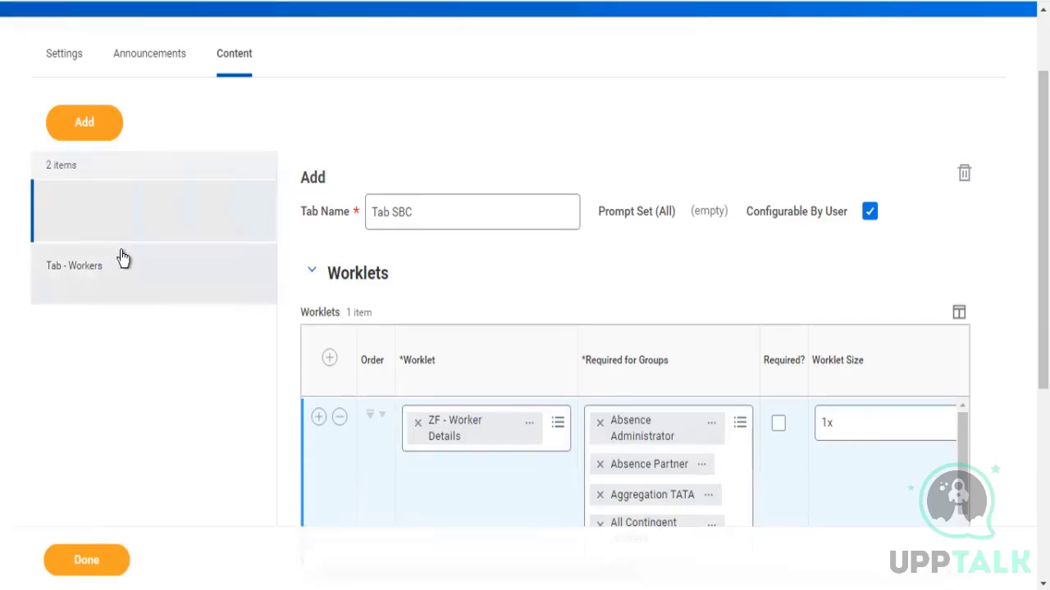
{"action": "left_click", "coordinate": [87, 563]}
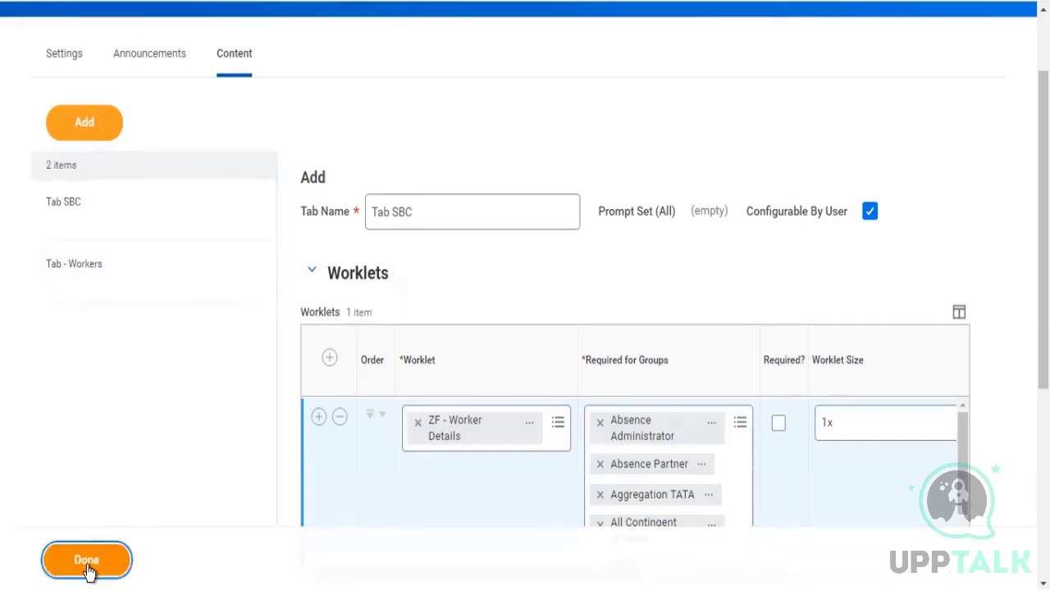
{"action": "left_click", "coordinate": [87, 563]}
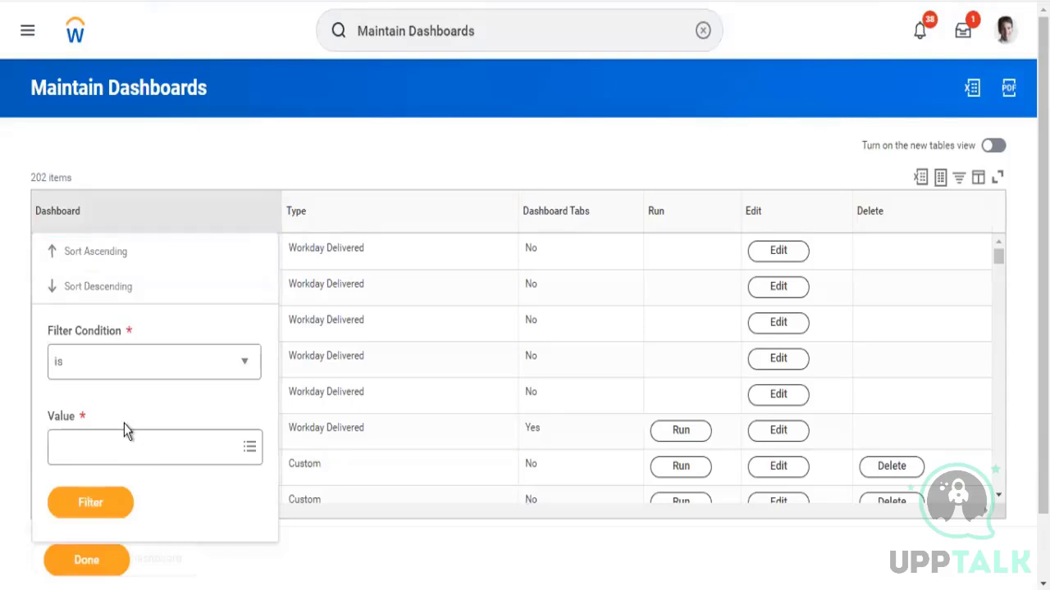
Filter the dashboard list to ZF - Worker Details and run the dashboard
{"action": "left_click", "coordinate": [122, 441]}
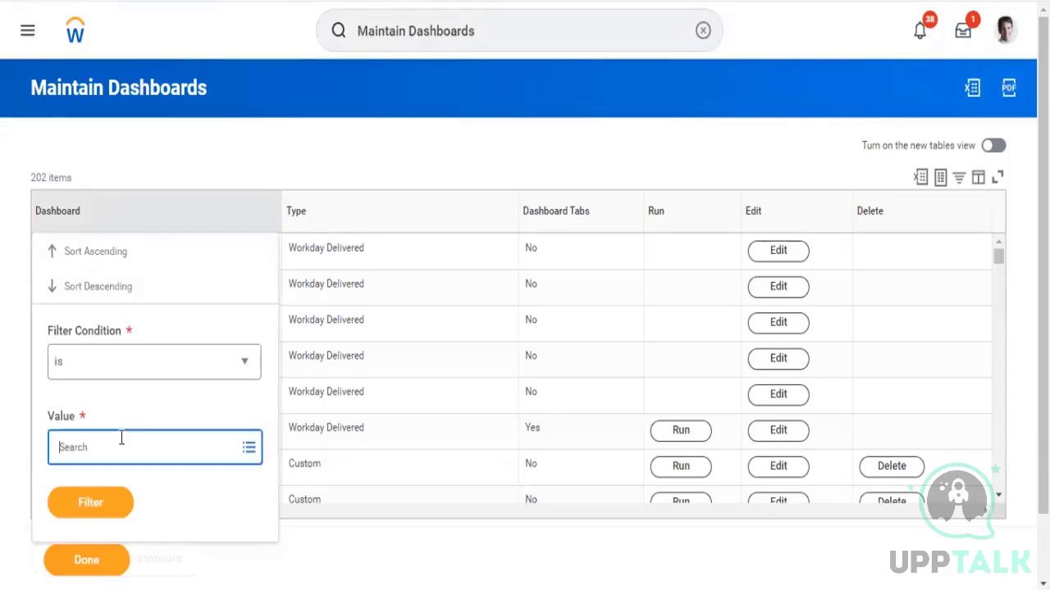
{"action": "type", "text": "zf"}
{"action": "key", "text": "Return"}
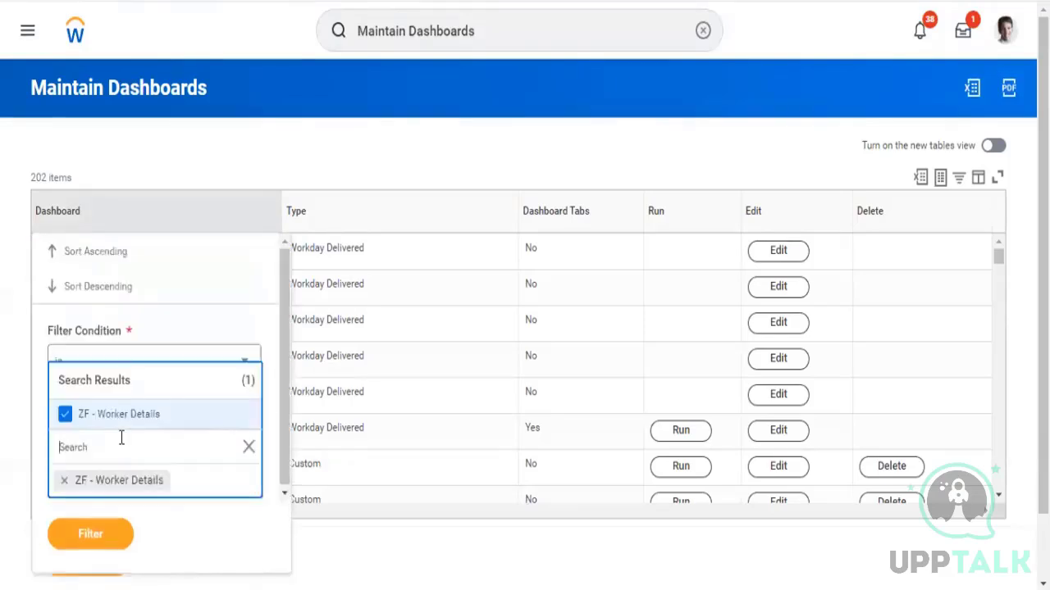
{"action": "left_click", "coordinate": [92, 546]}
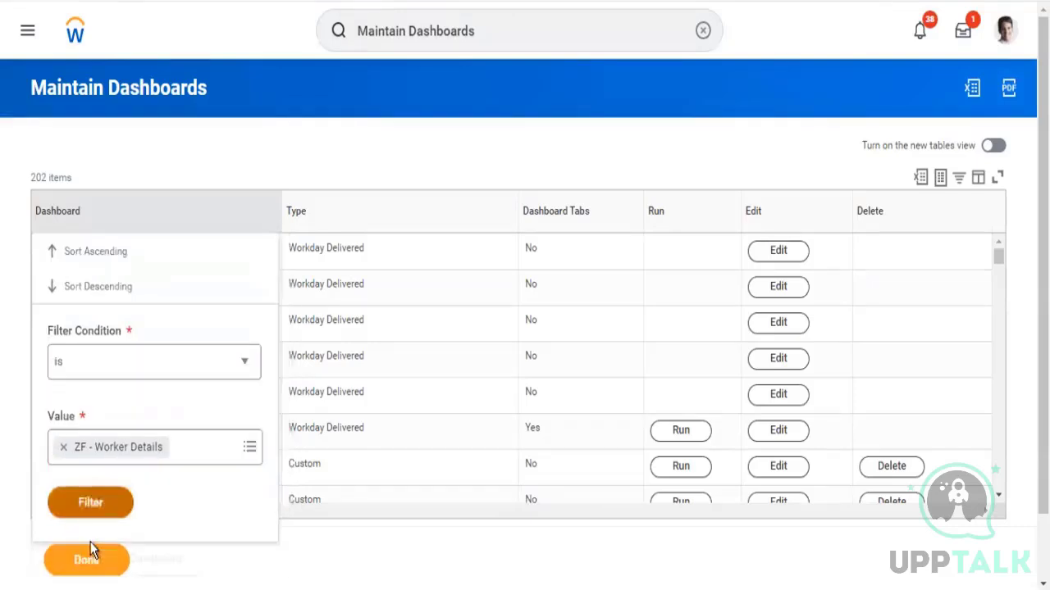
{"action": "left_click", "coordinate": [100, 521]}
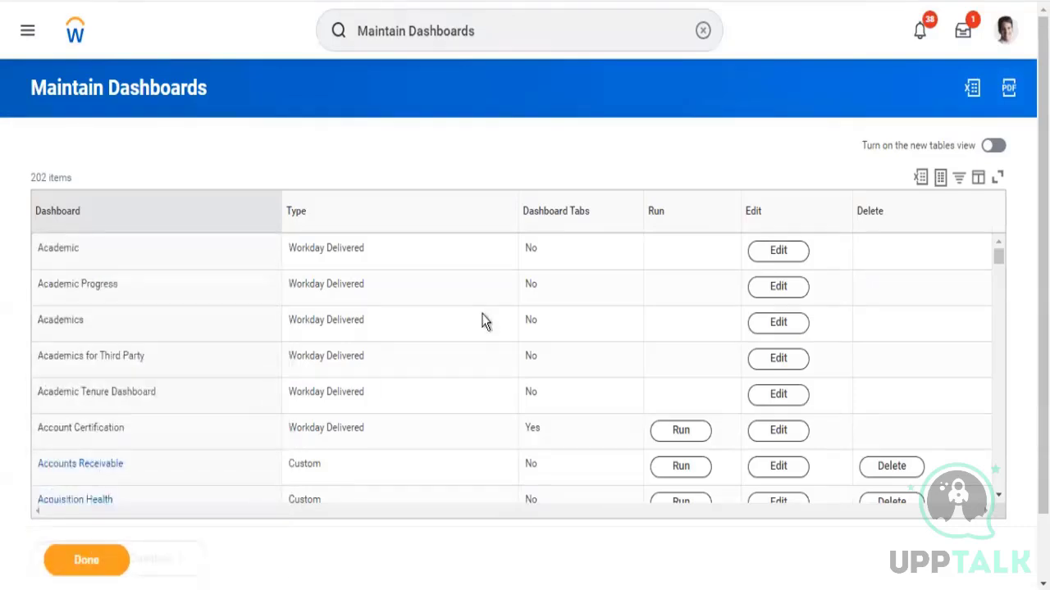
{"action": "left_click", "coordinate": [676, 258]}
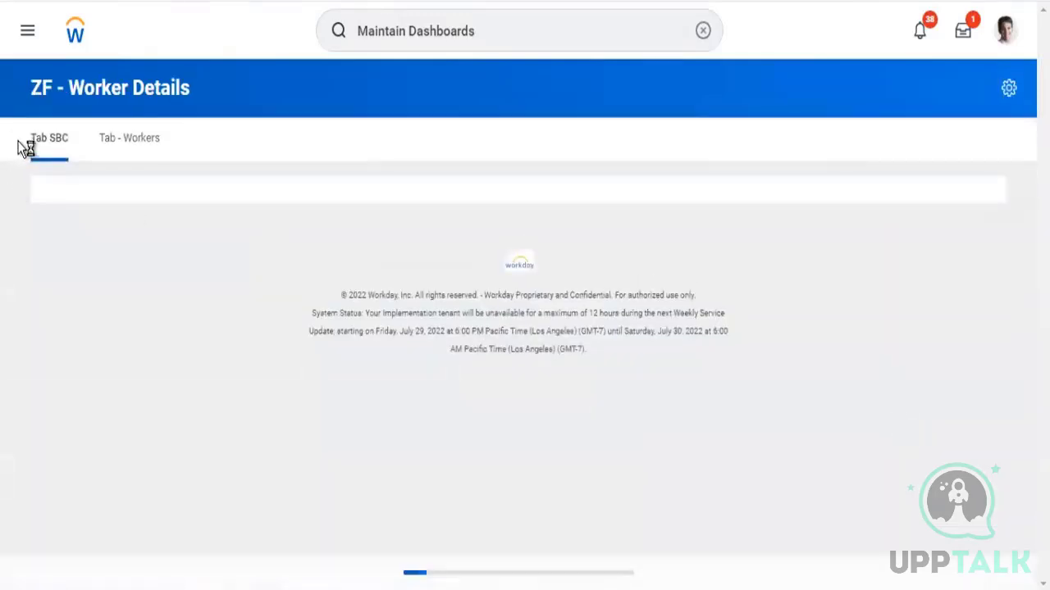
Review the worklet on Tab SBC and switch to Tab - Workers
{"action": "left_click_drag", "start_coordinate": [20, 143], "coordinate": [75, 141]}
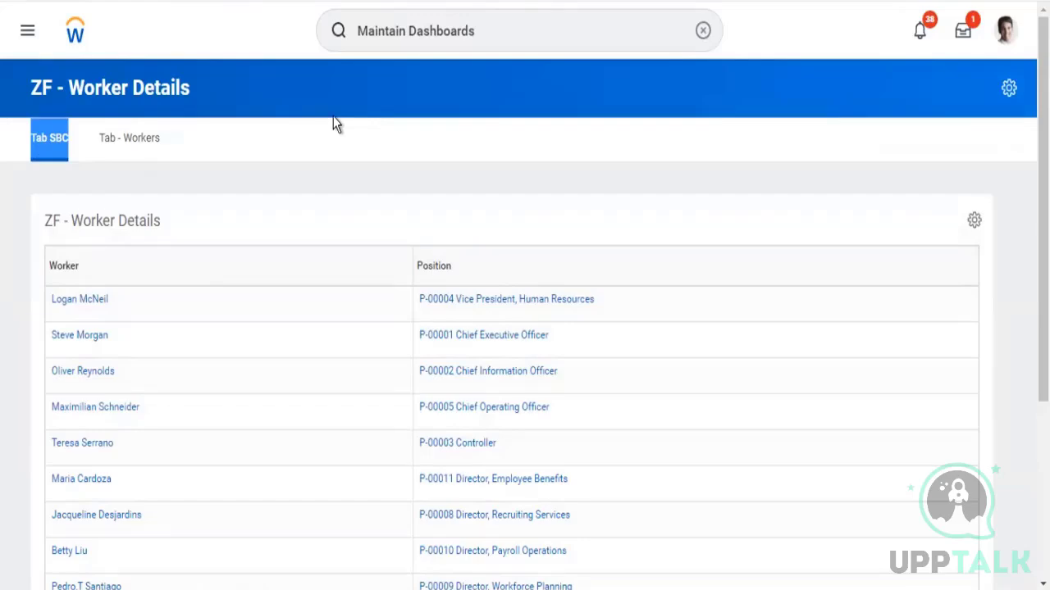
{"action": "scroll", "coordinate": [333, 116], "scroll_direction": "down", "scroll_amount": 3}
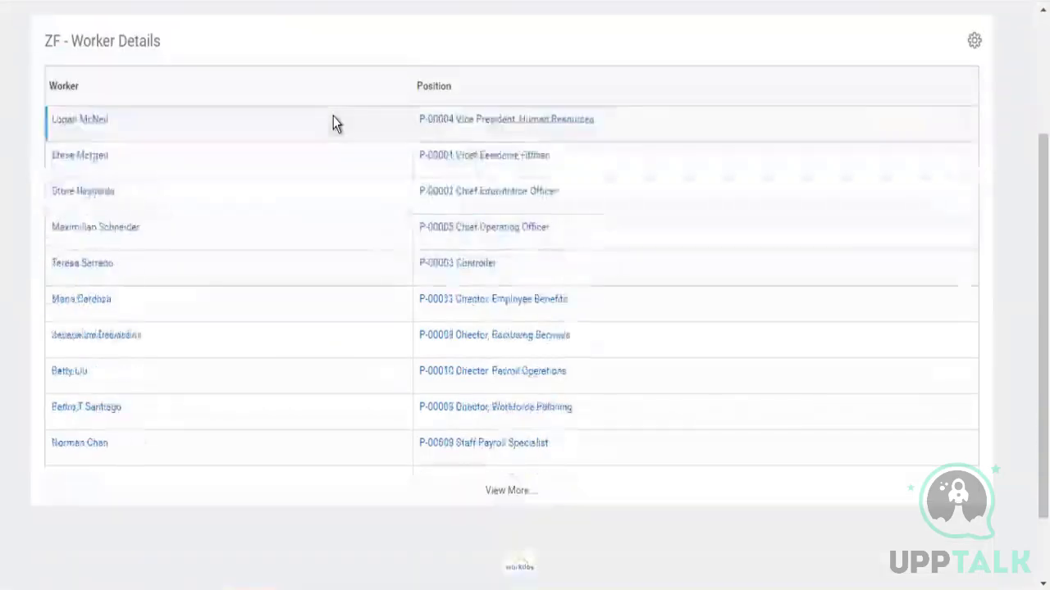
{"action": "scroll", "coordinate": [333, 116], "scroll_direction": "up", "scroll_amount": 3}
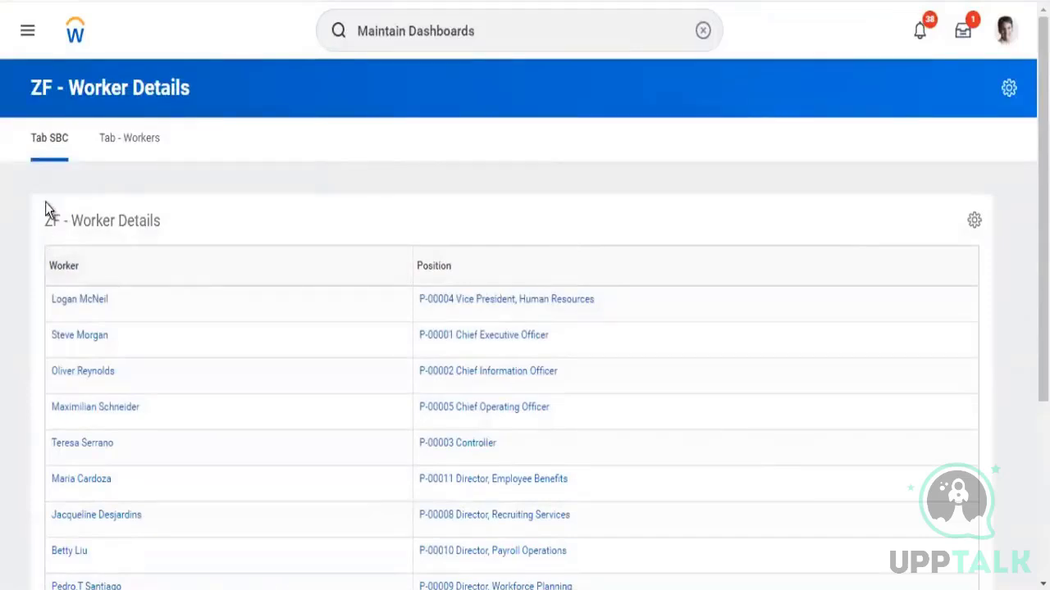
{"action": "left_click", "coordinate": [131, 144]}
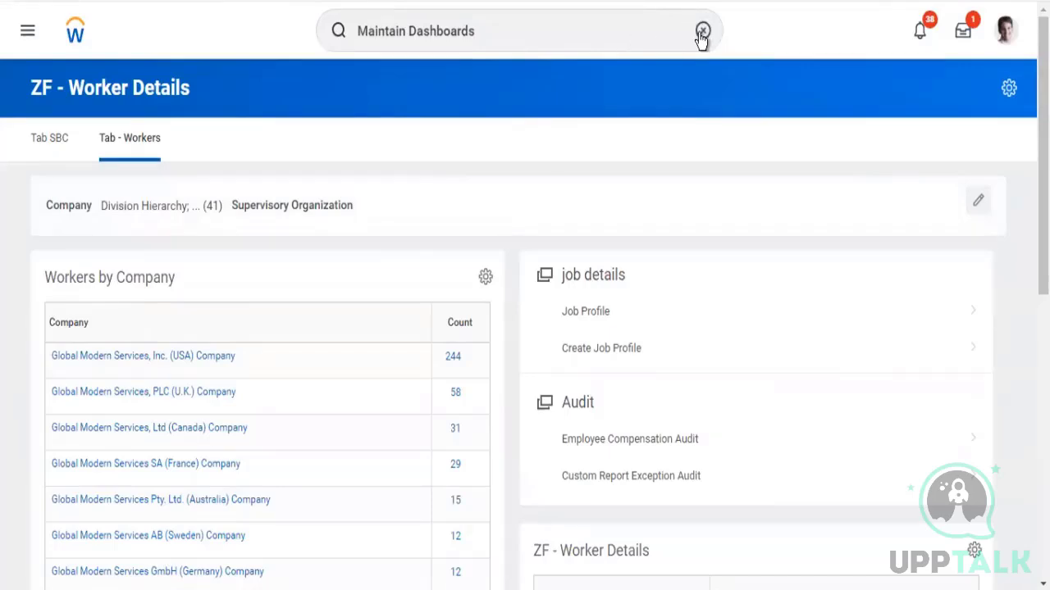
Reopen Maintain Dashboards and start filtering the dashboard list by name
{"action": "left_click", "coordinate": [702, 33]}
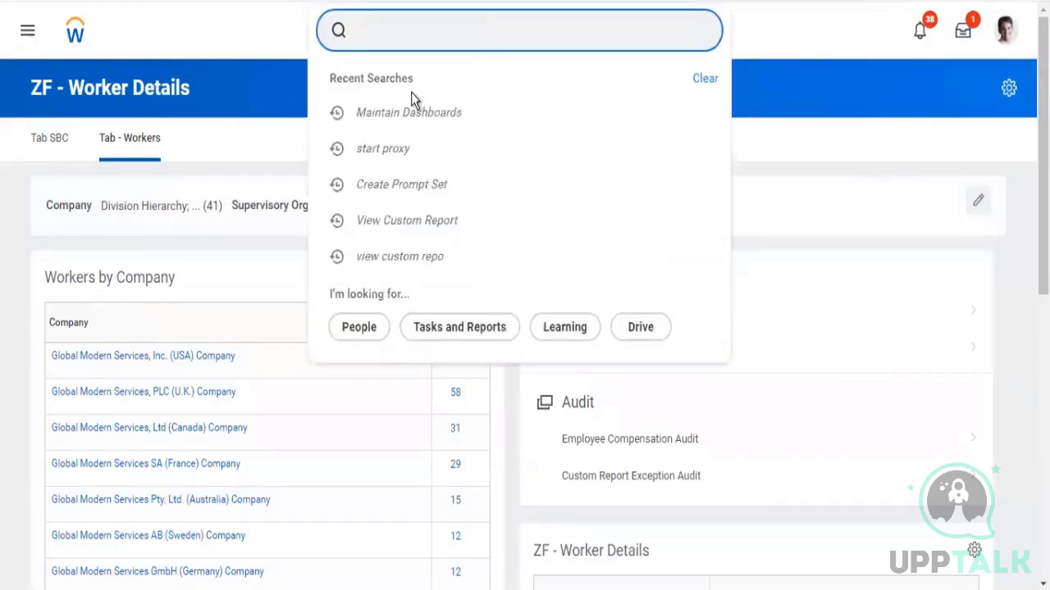
{"action": "left_click", "coordinate": [408, 113]}
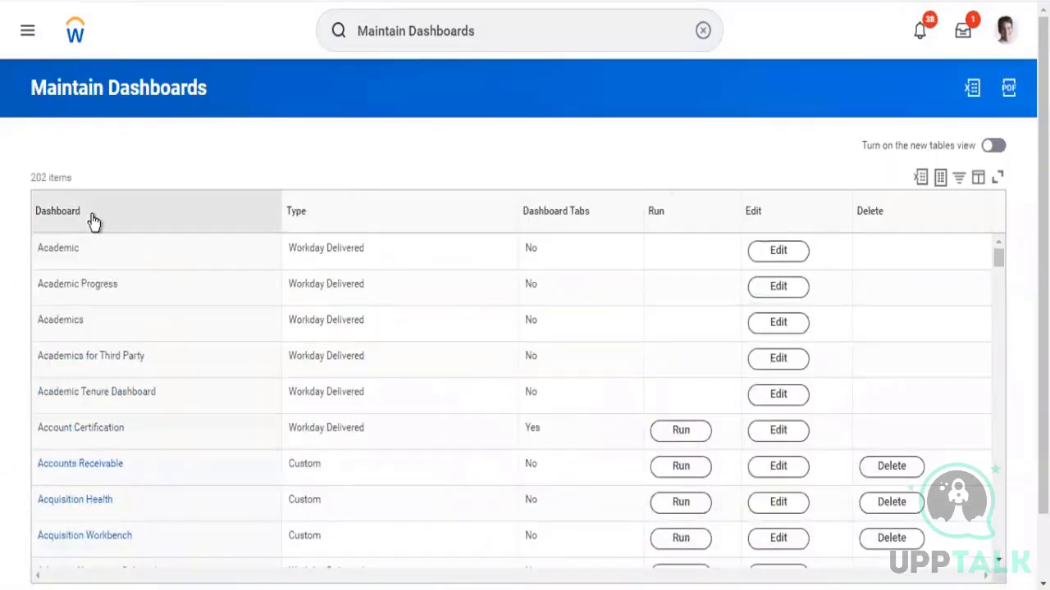
{"action": "left_click", "coordinate": [93, 222]}
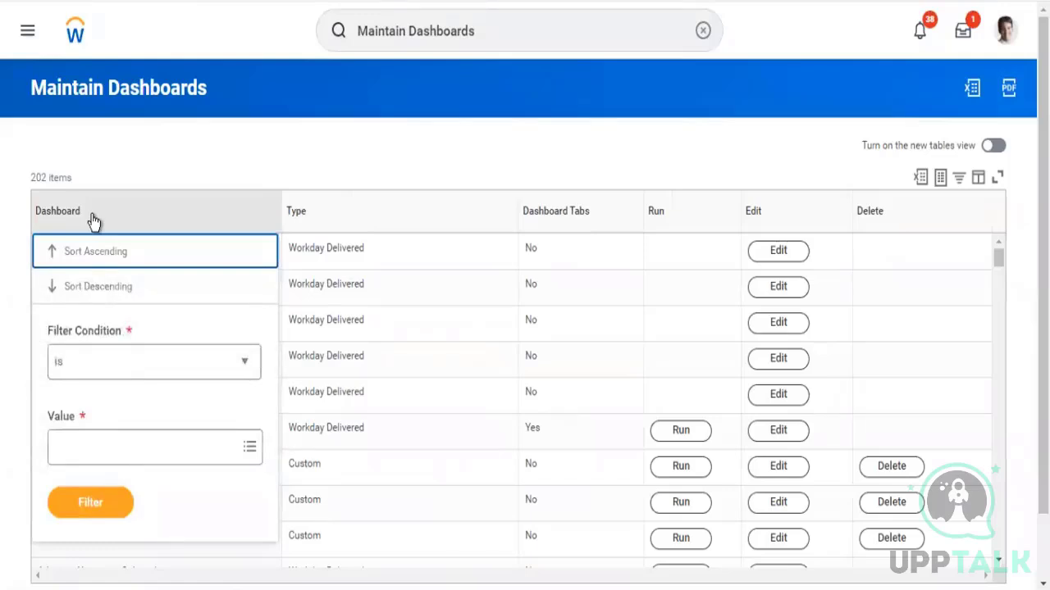